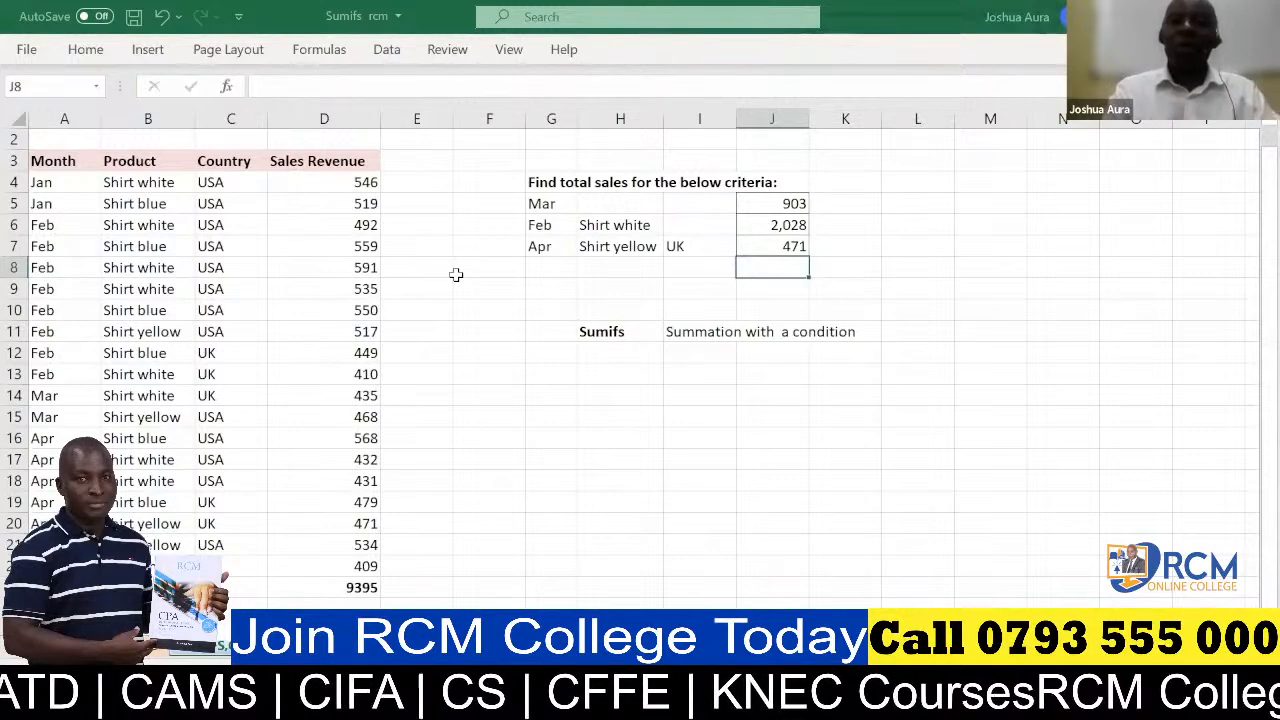
- Start a SUMIFS formula in J7 with the Sales Revenue cells D4:D22 as the sum range
click(776, 246)
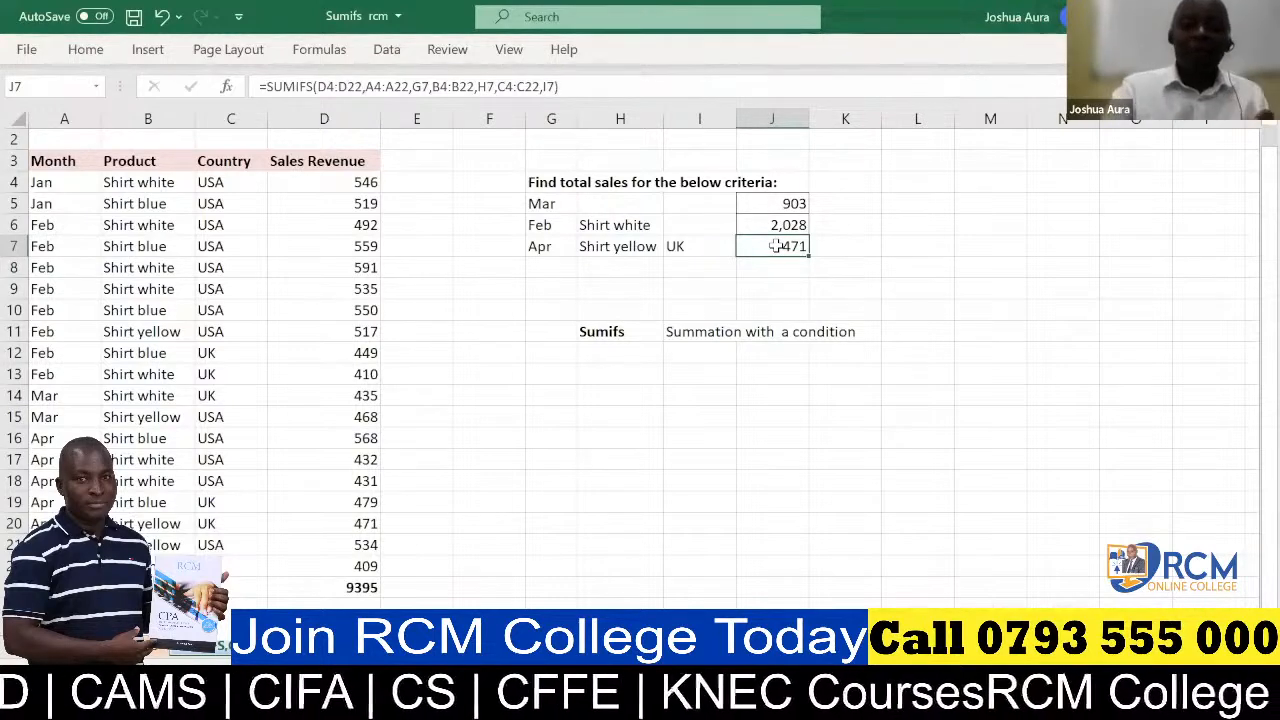
text(=)
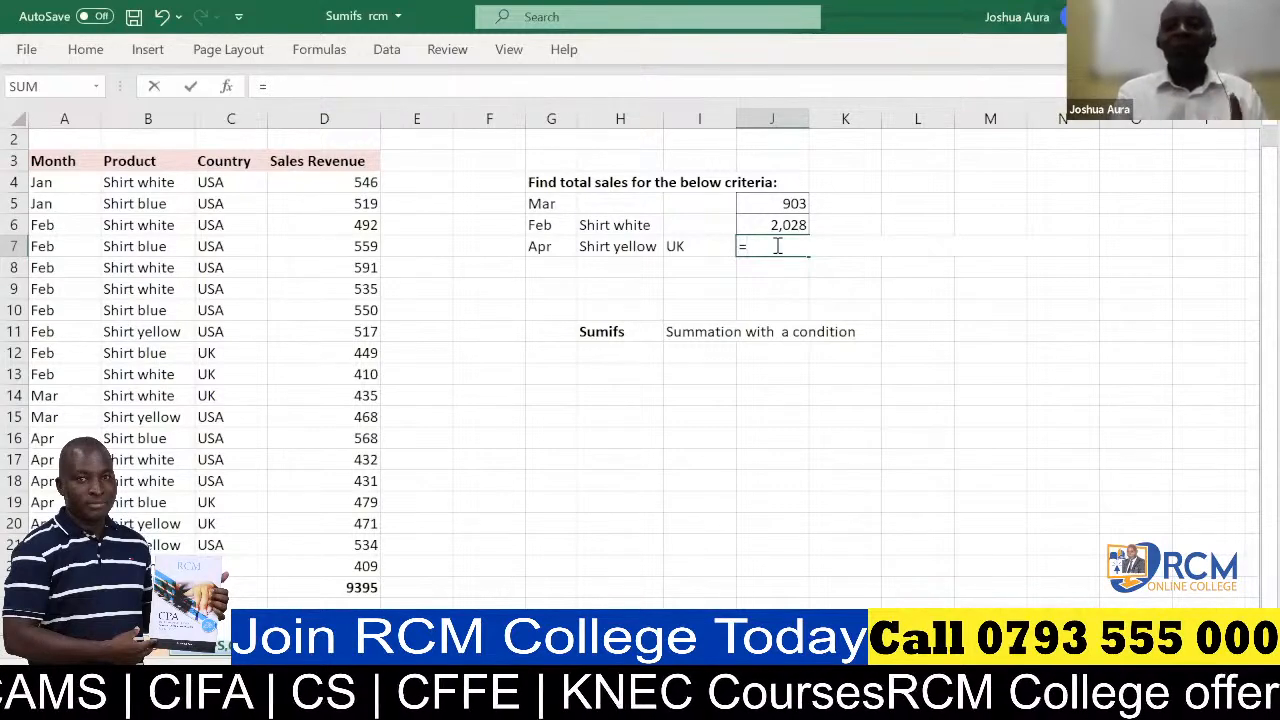
text(s)
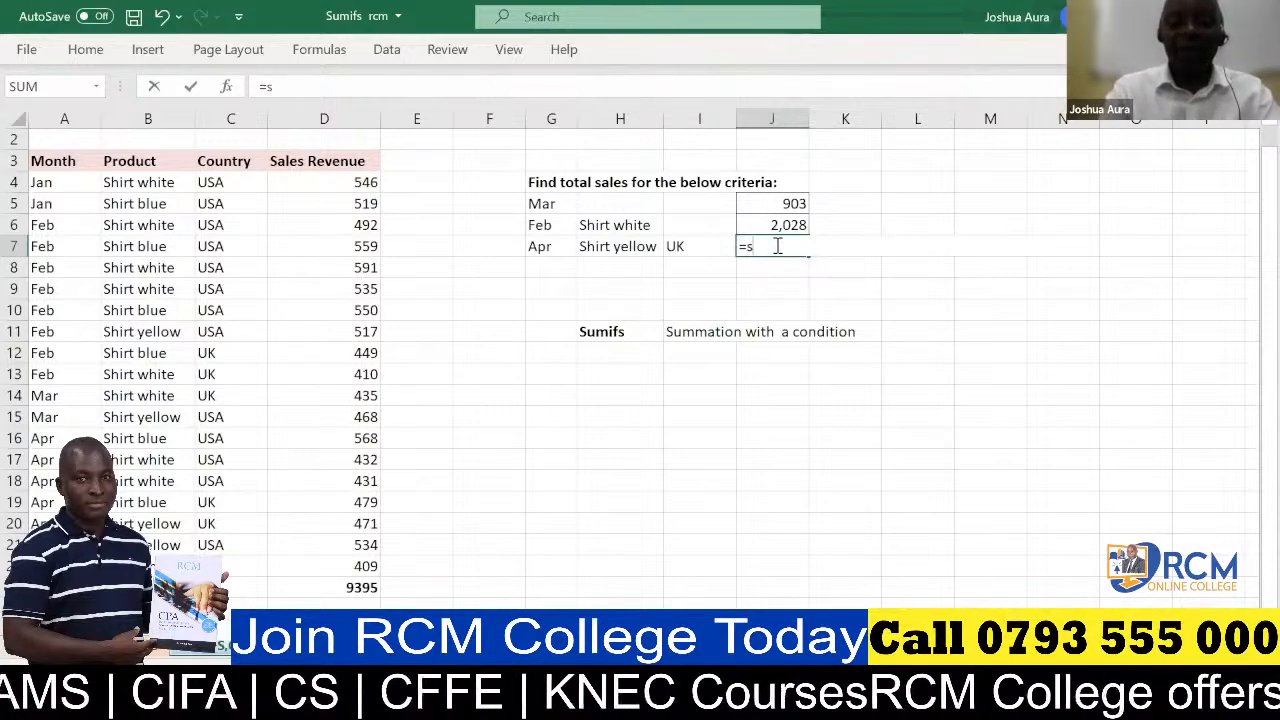
text(umif)
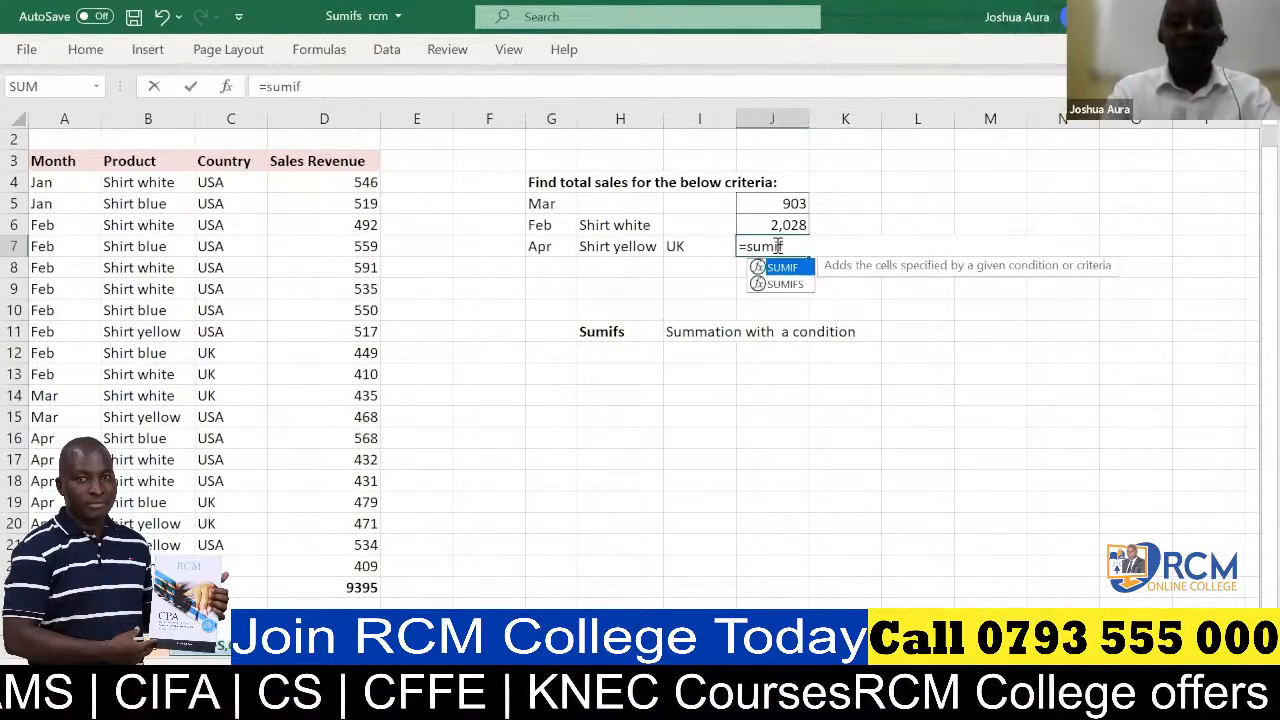
key(Down)
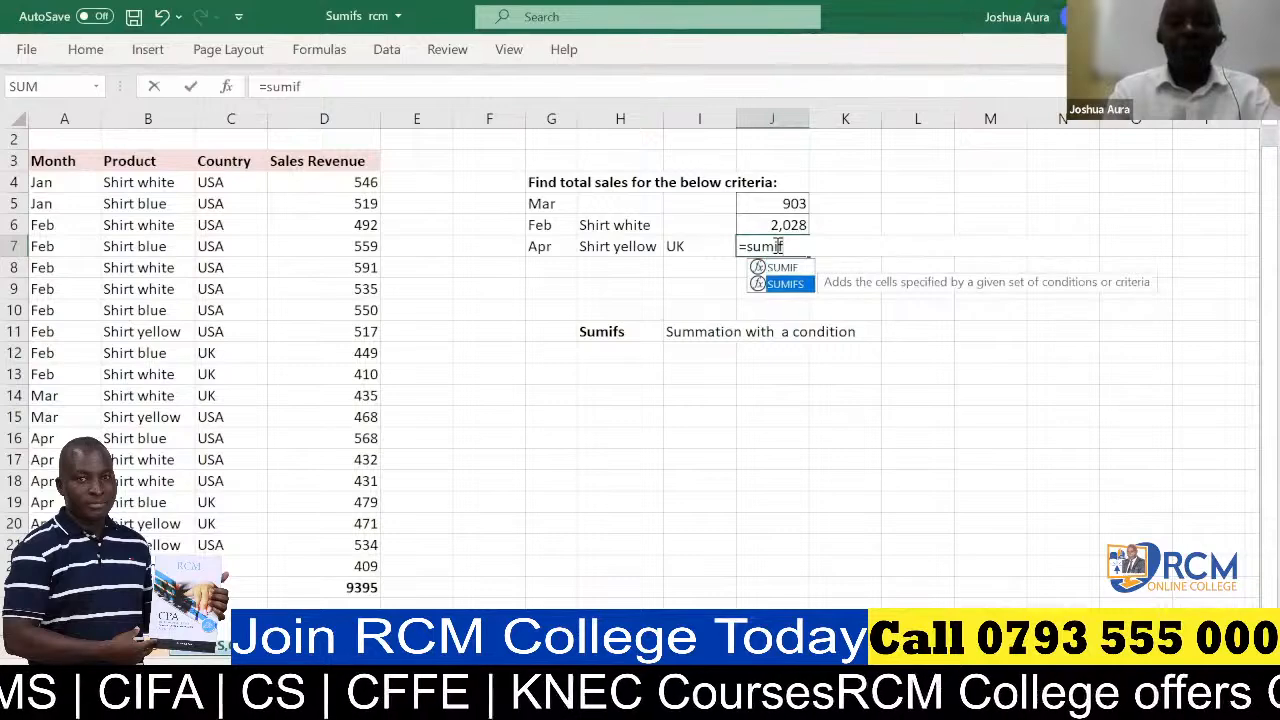
key(Tab)
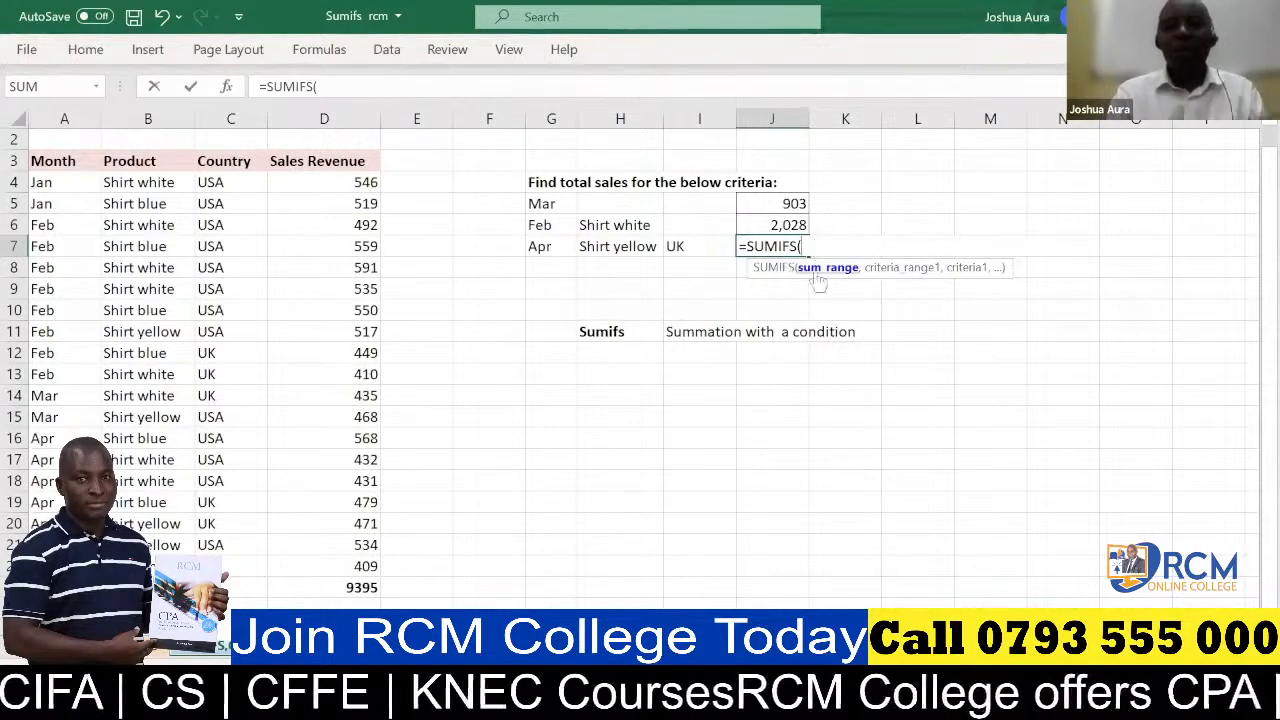
click(366, 180)
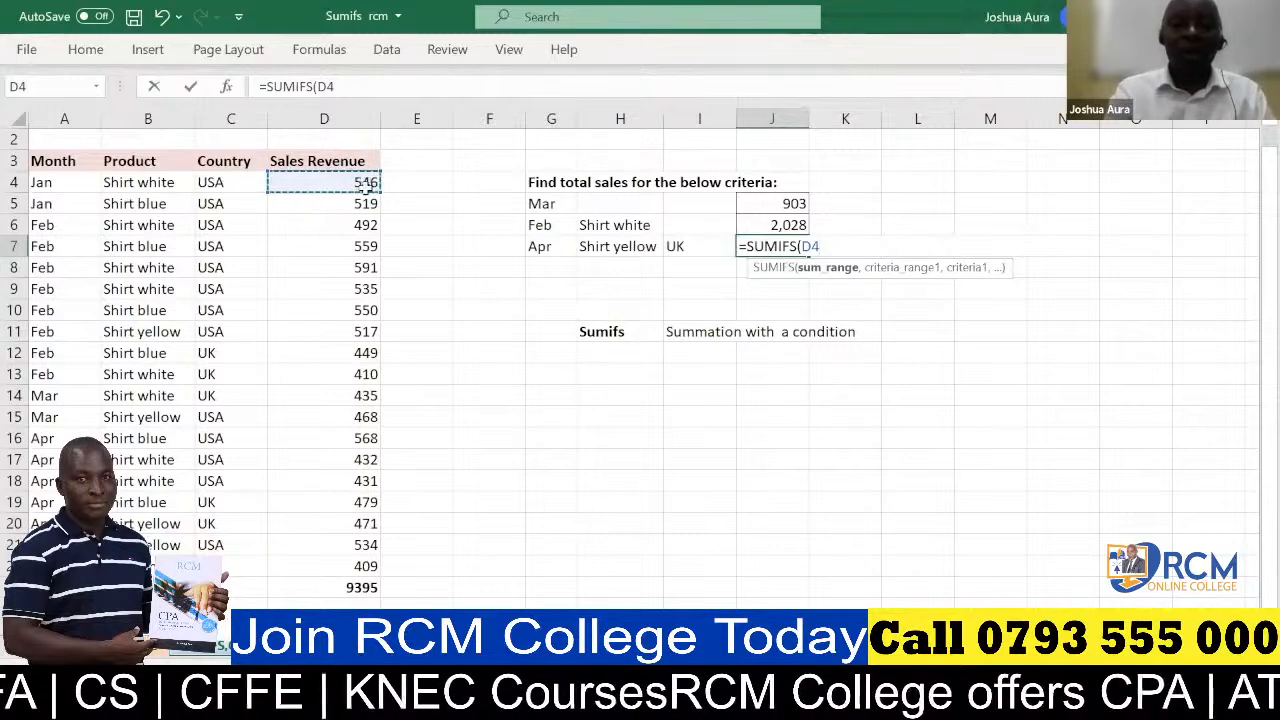
shift+click(342, 572)
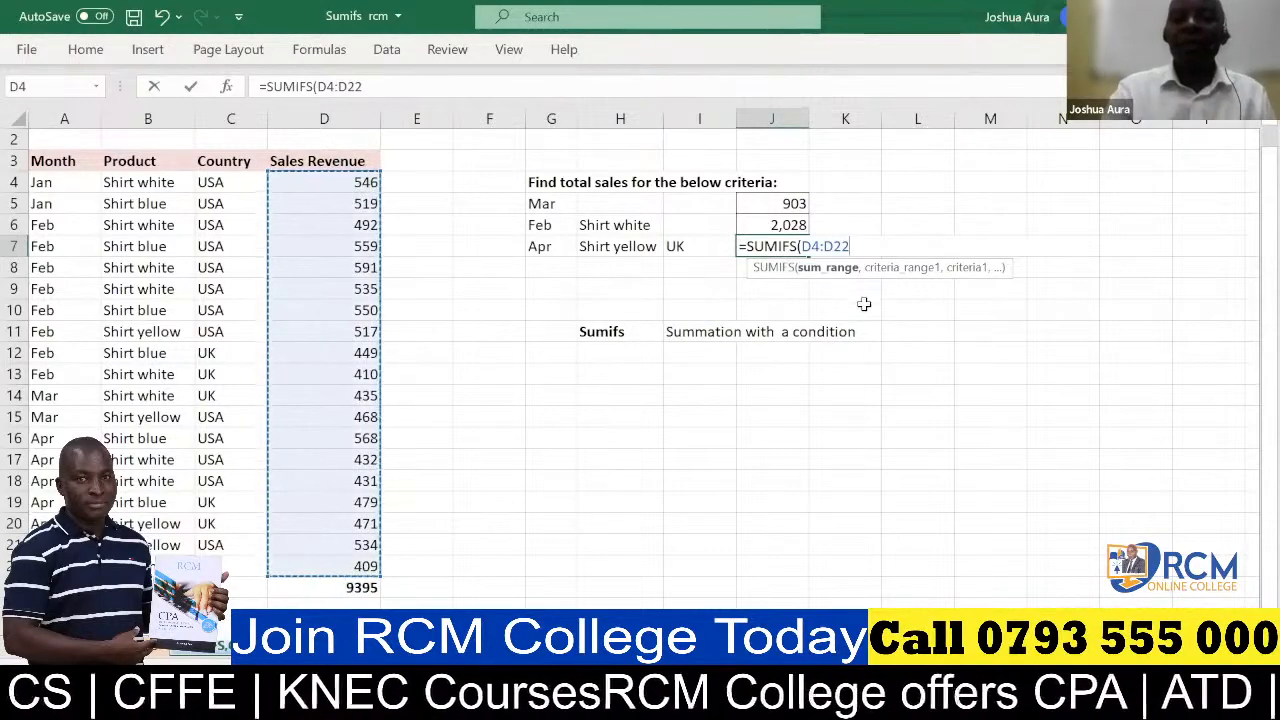
text(,)
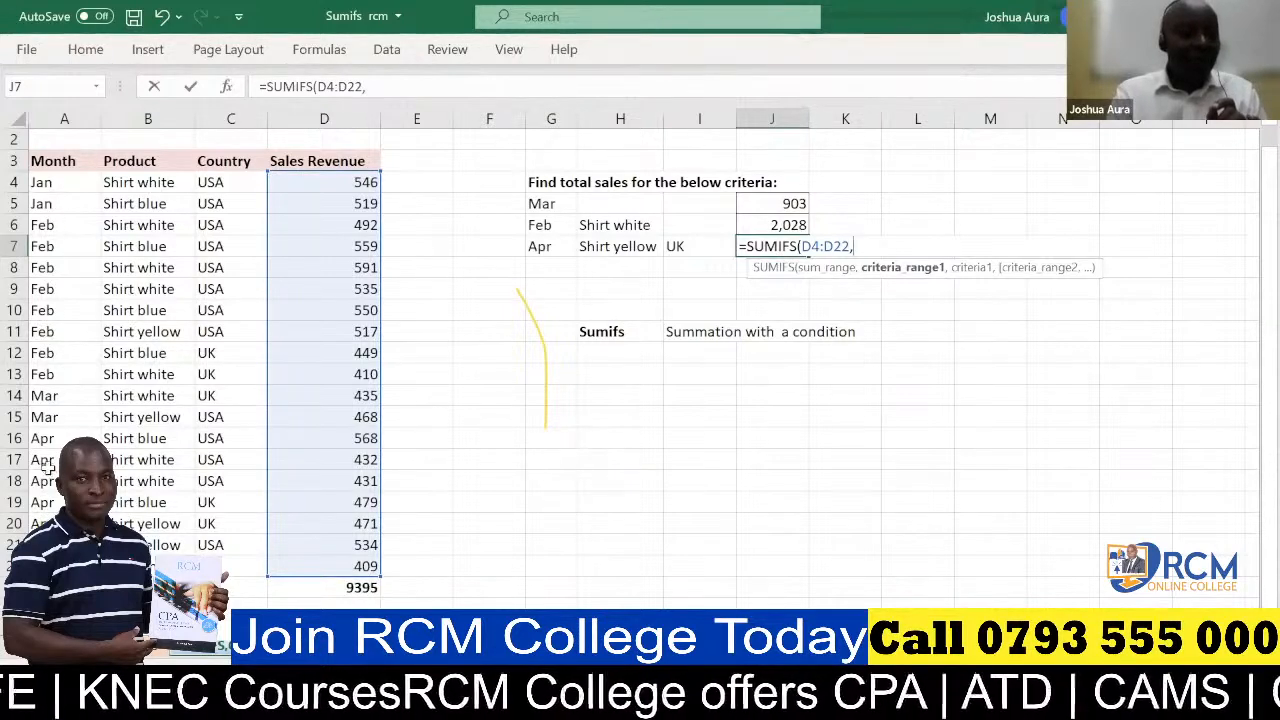
- Add the Month range A4:A22 with the month in G7 as the first criterion of the SUMIFS formula
click(48, 182)
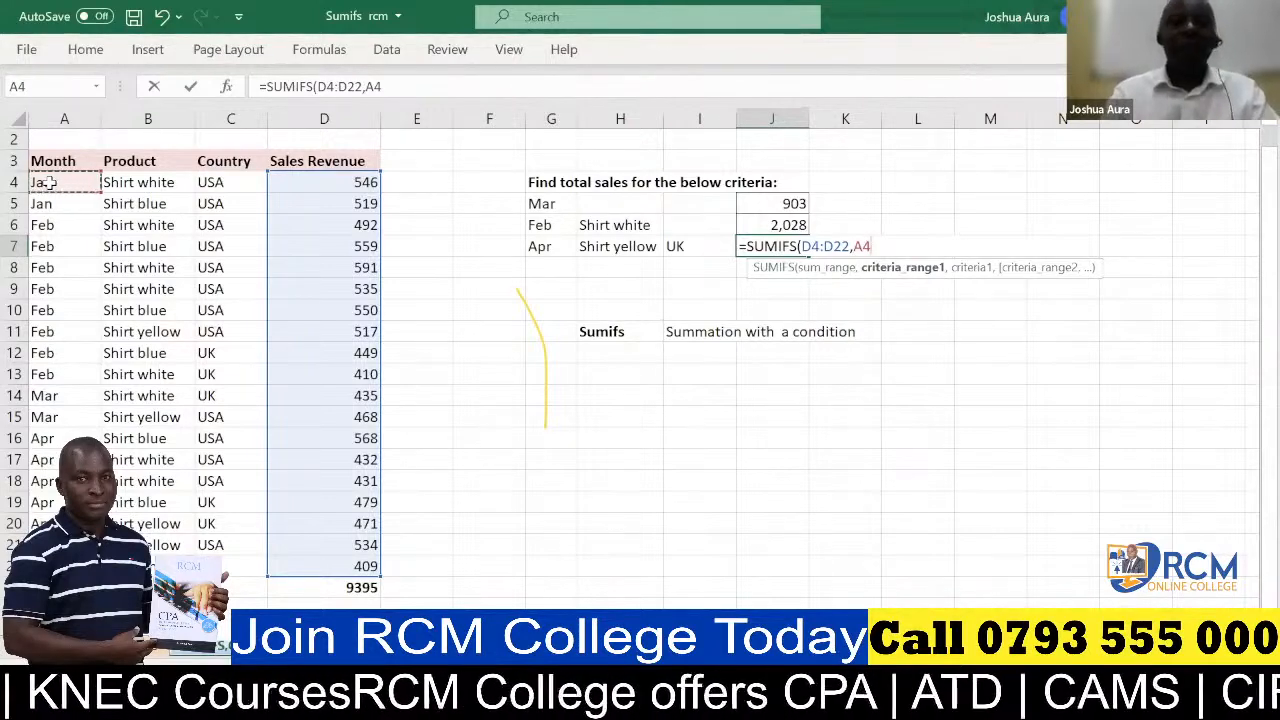
key(ctrl+shift+Down)
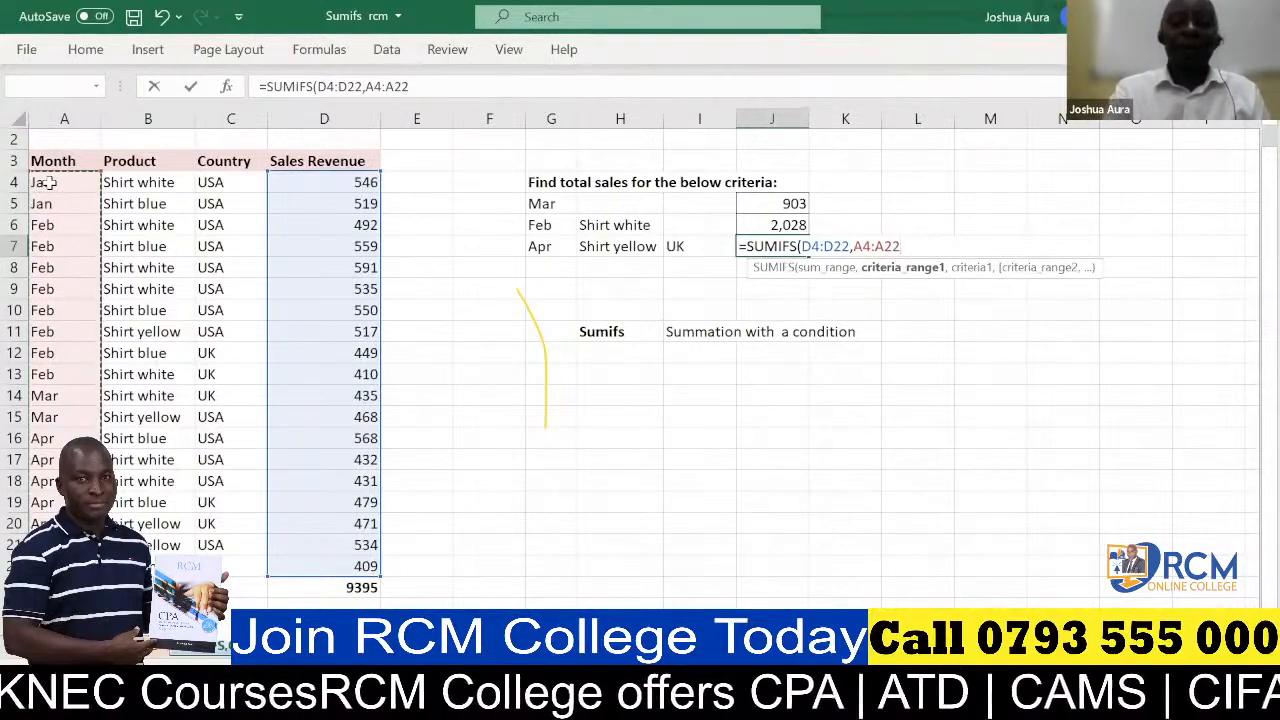
text(,)
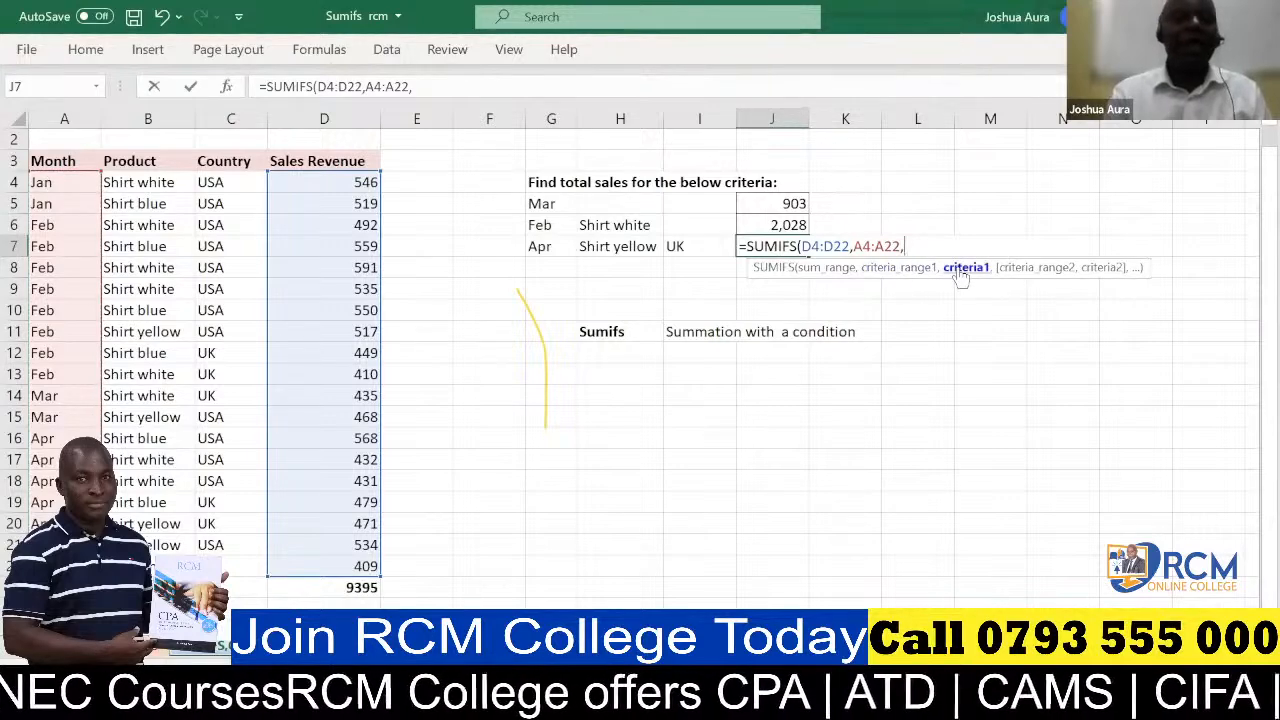
click(540, 246)
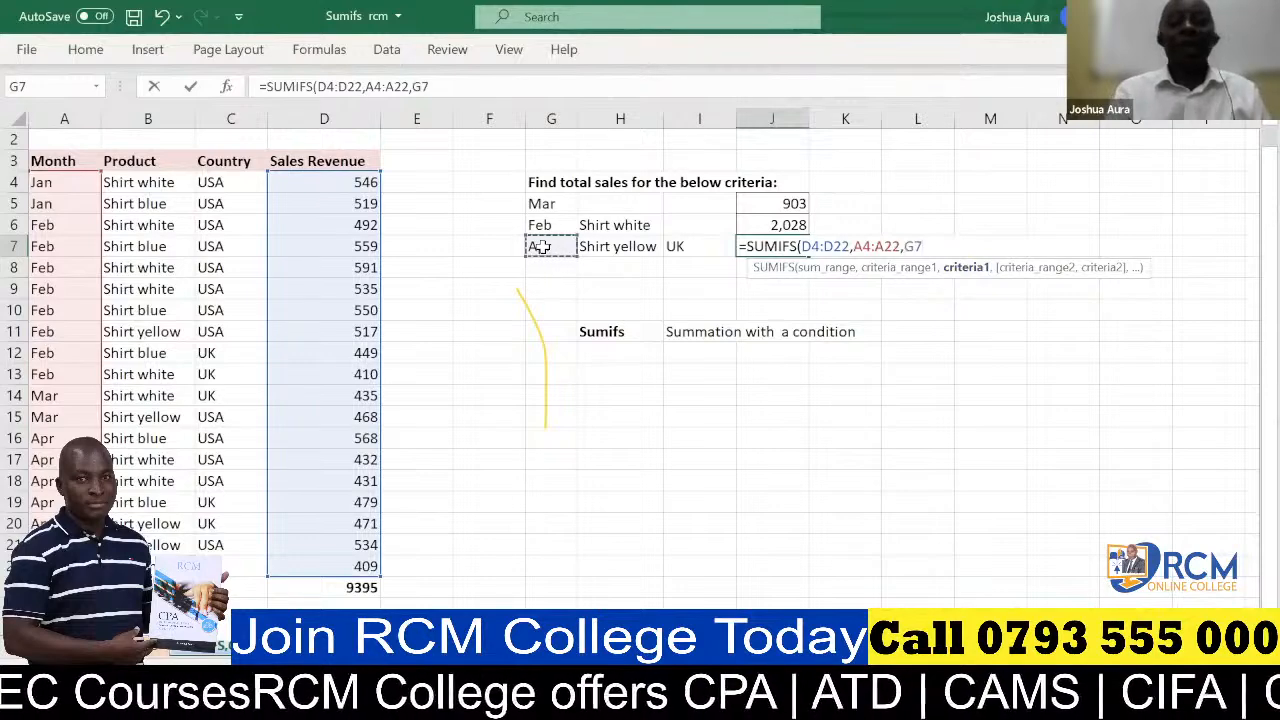
text(,)
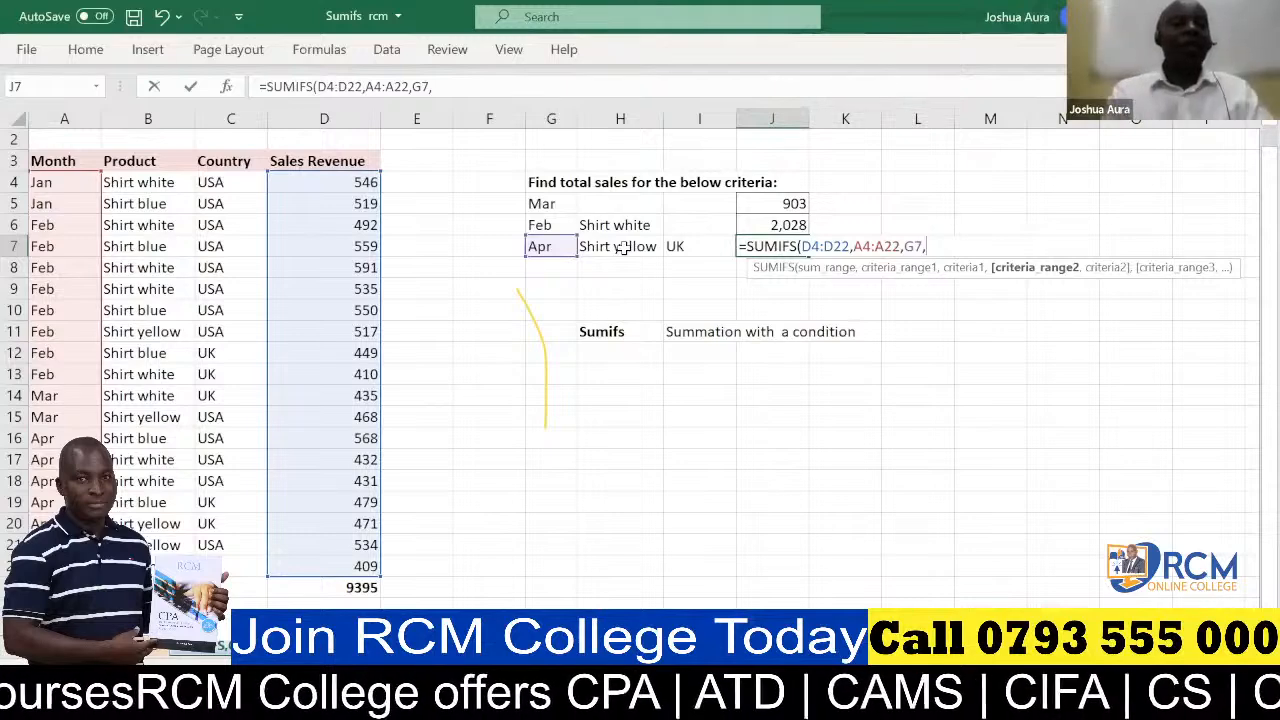
- Add the Product range B4:B22 with the product in H7 as the second SUMIFS criterion
click(148, 182)
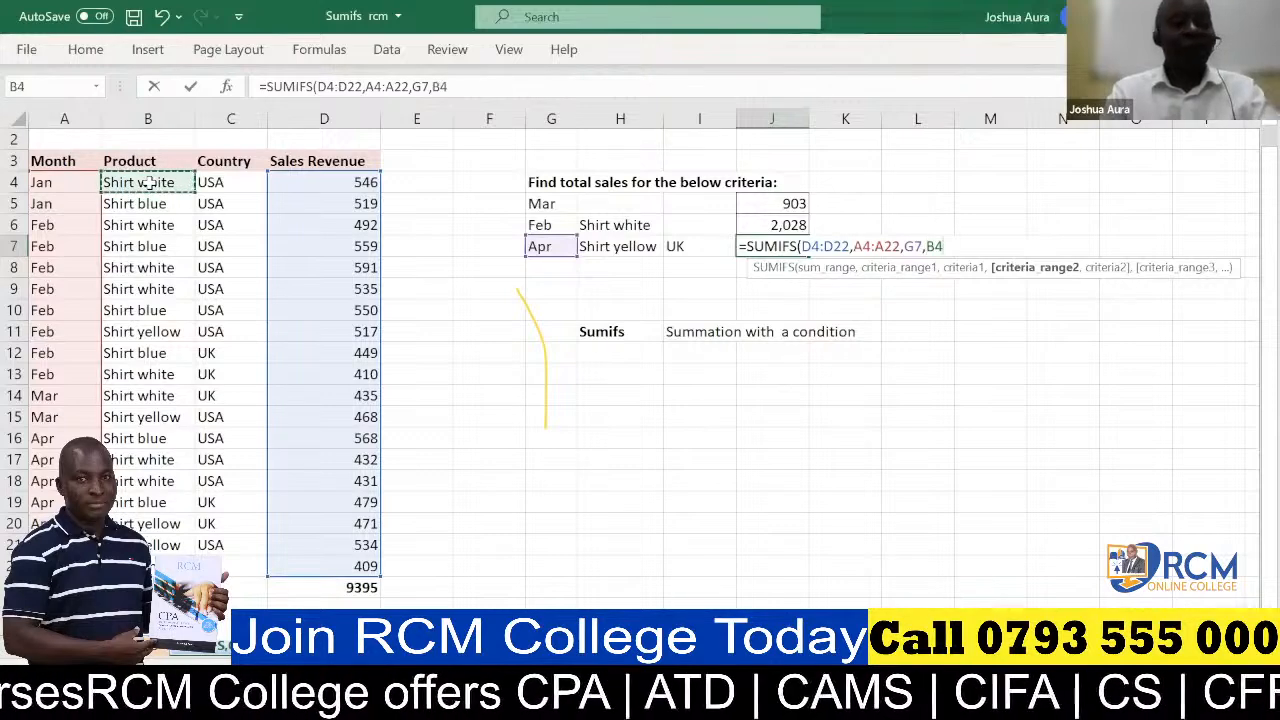
key(ctrl+shift+Down)
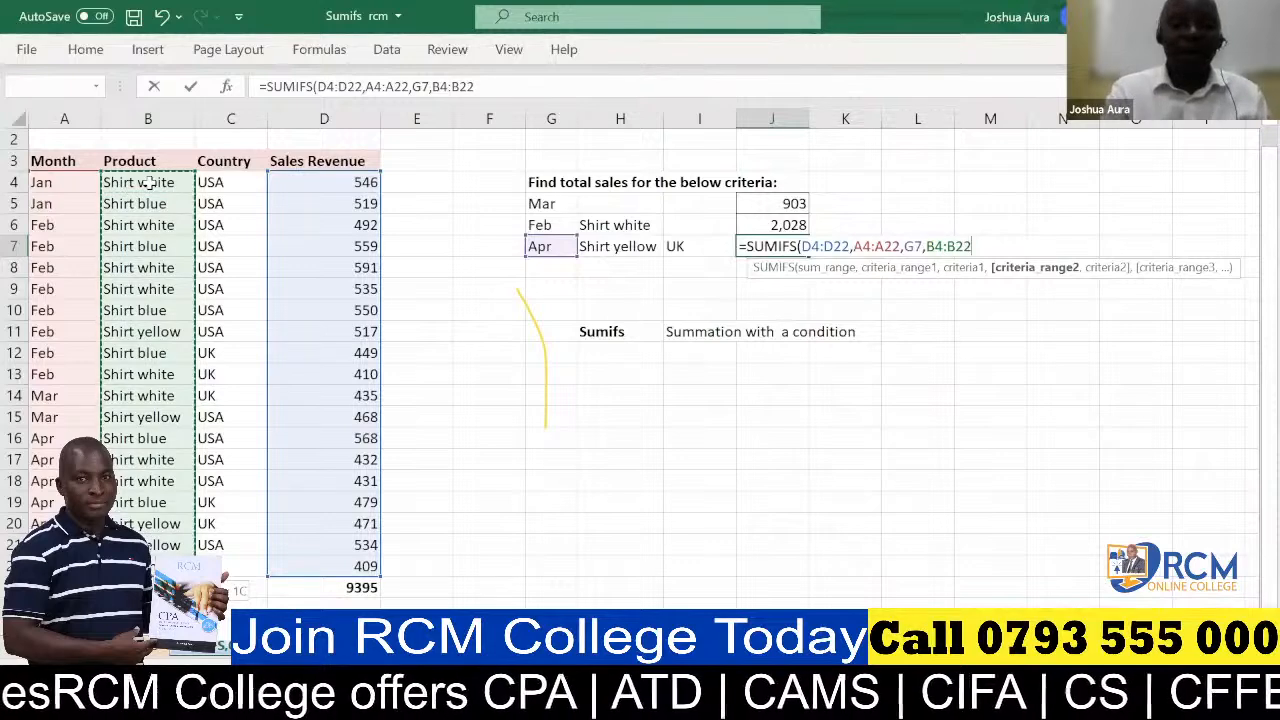
text(,)
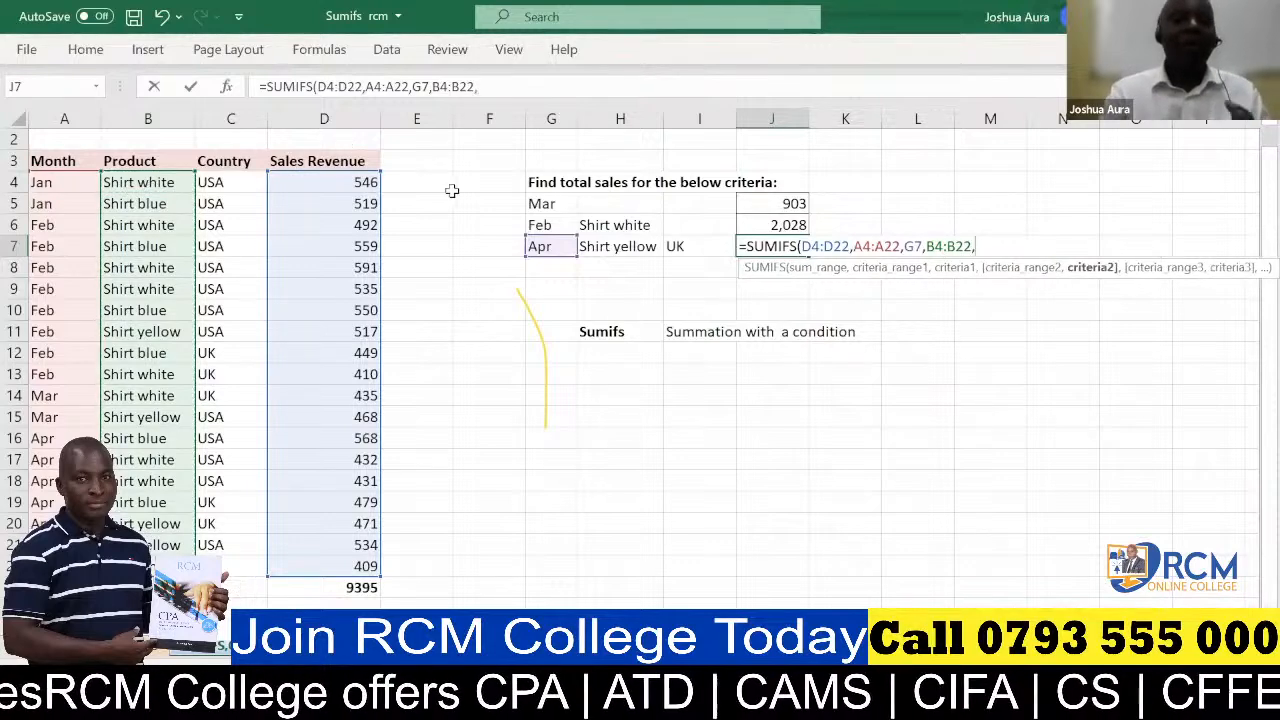
click(600, 247)
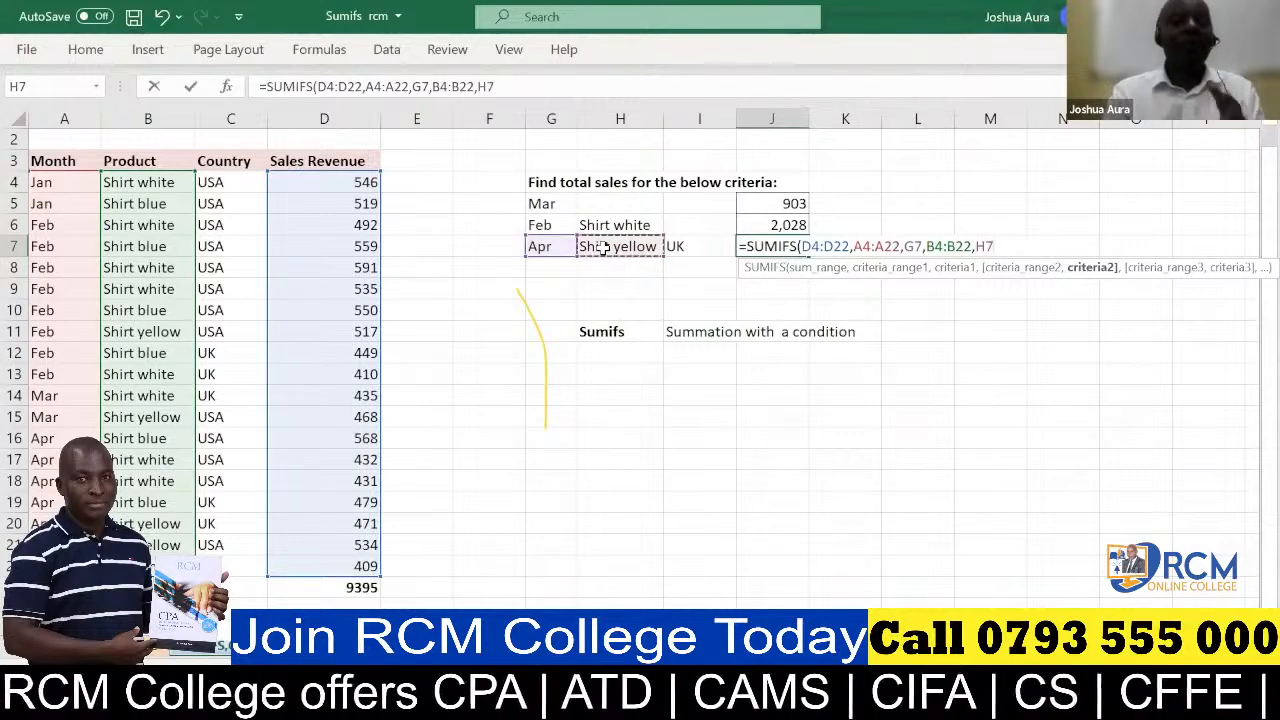
text(,)
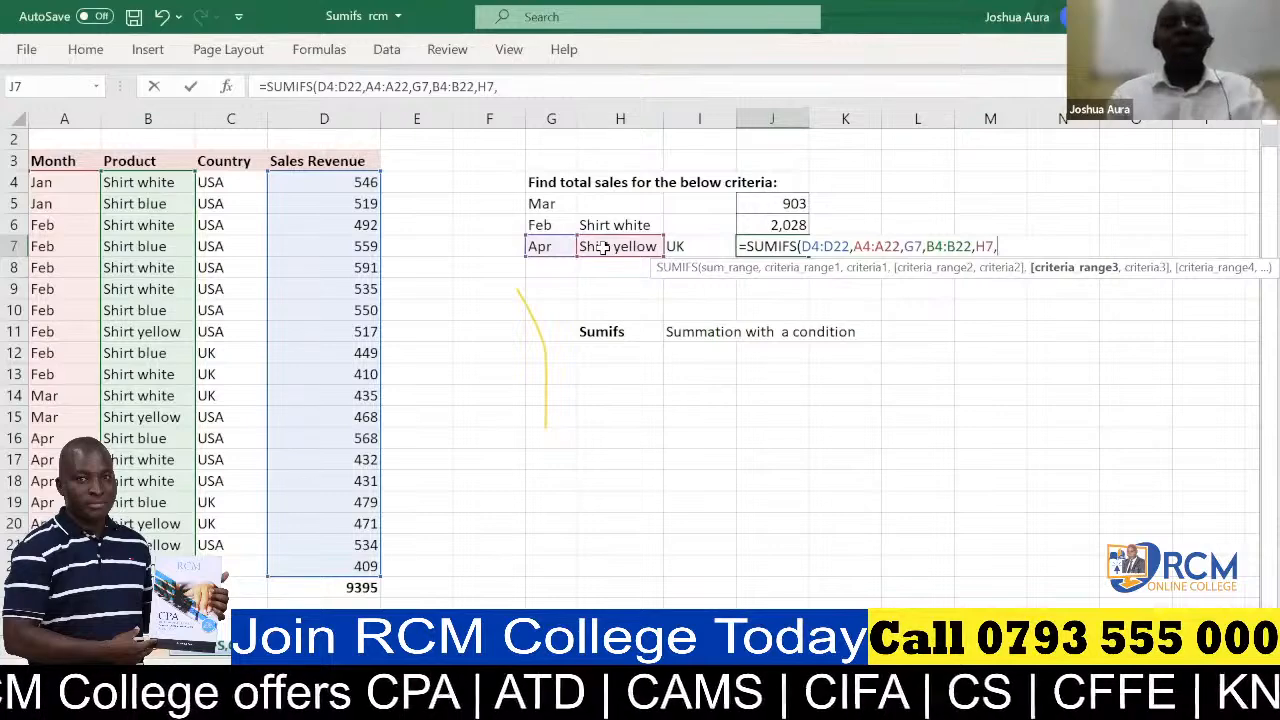
- Add the Country range C4:C22 with the country in I7 as the third criterion and complete the formula
click(226, 181)
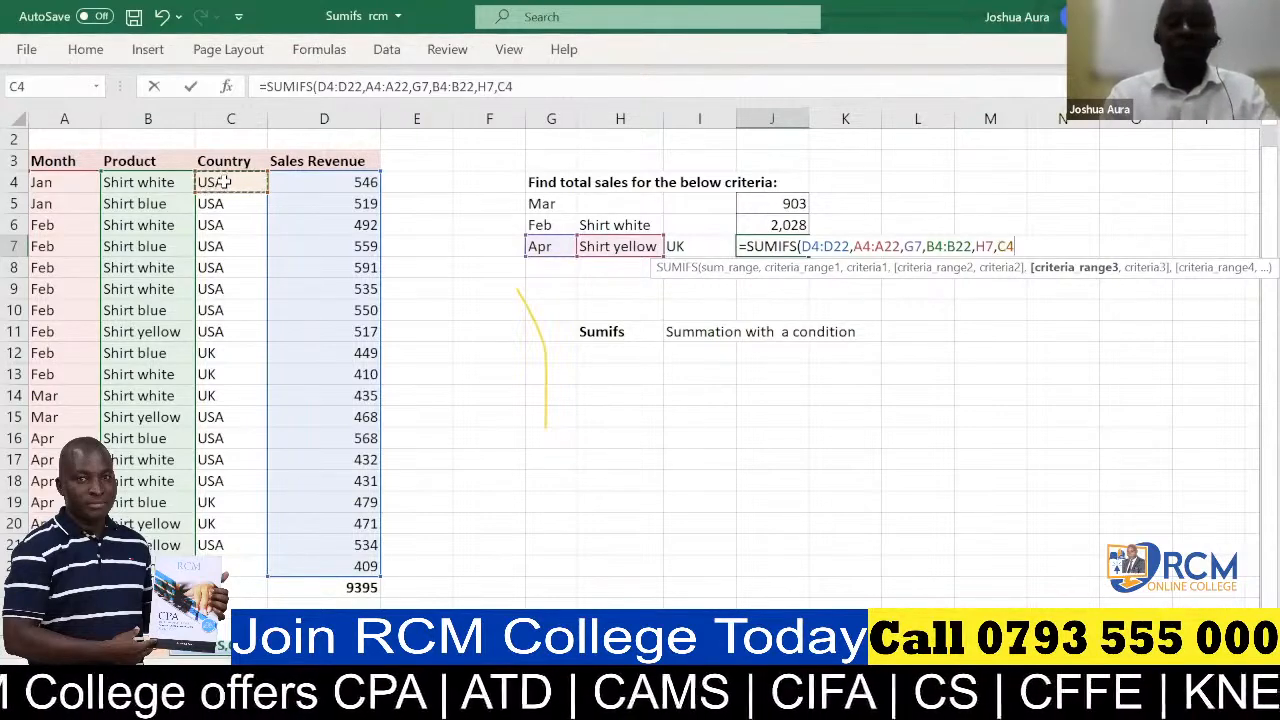
key(ctrl+shift+Down)
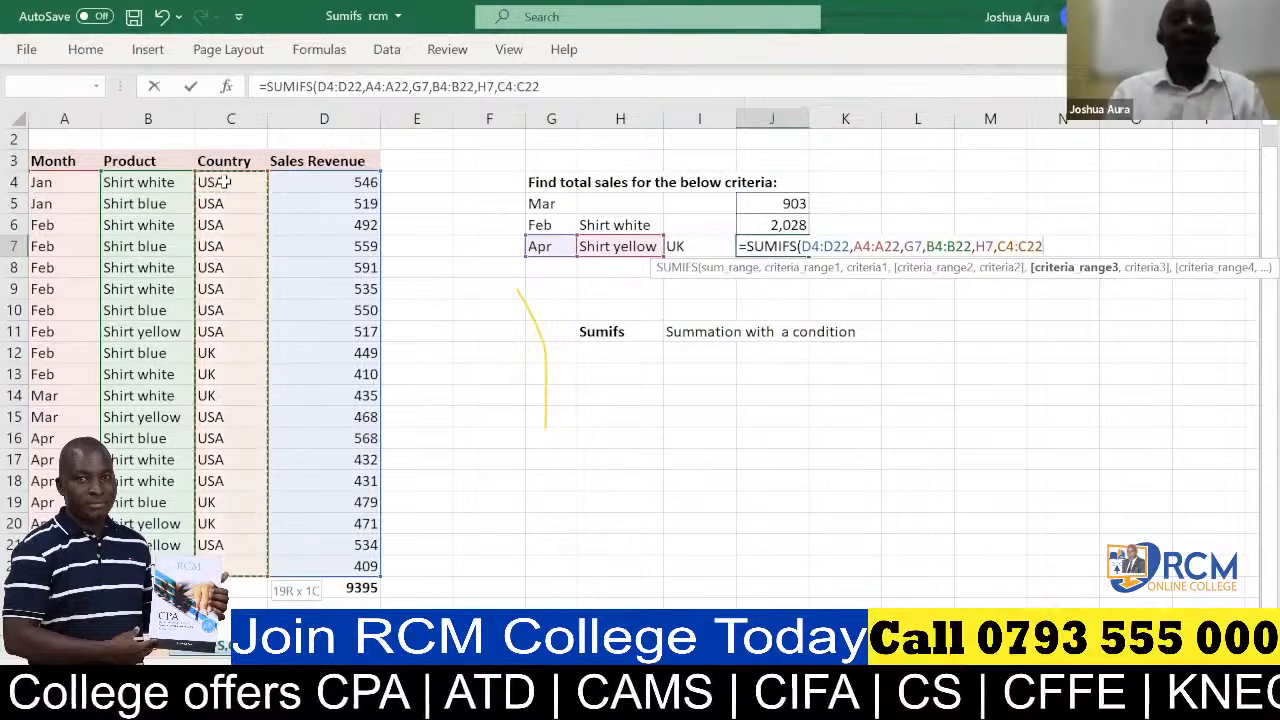
text(,)
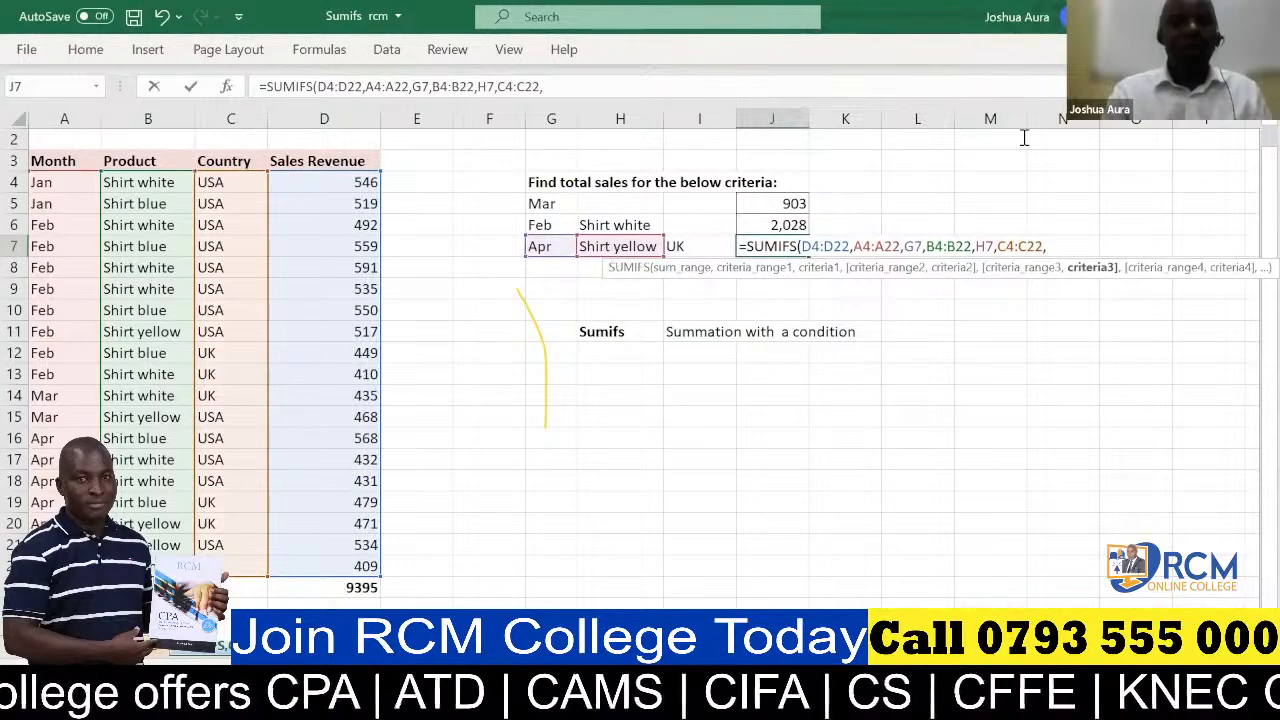
click(678, 248)
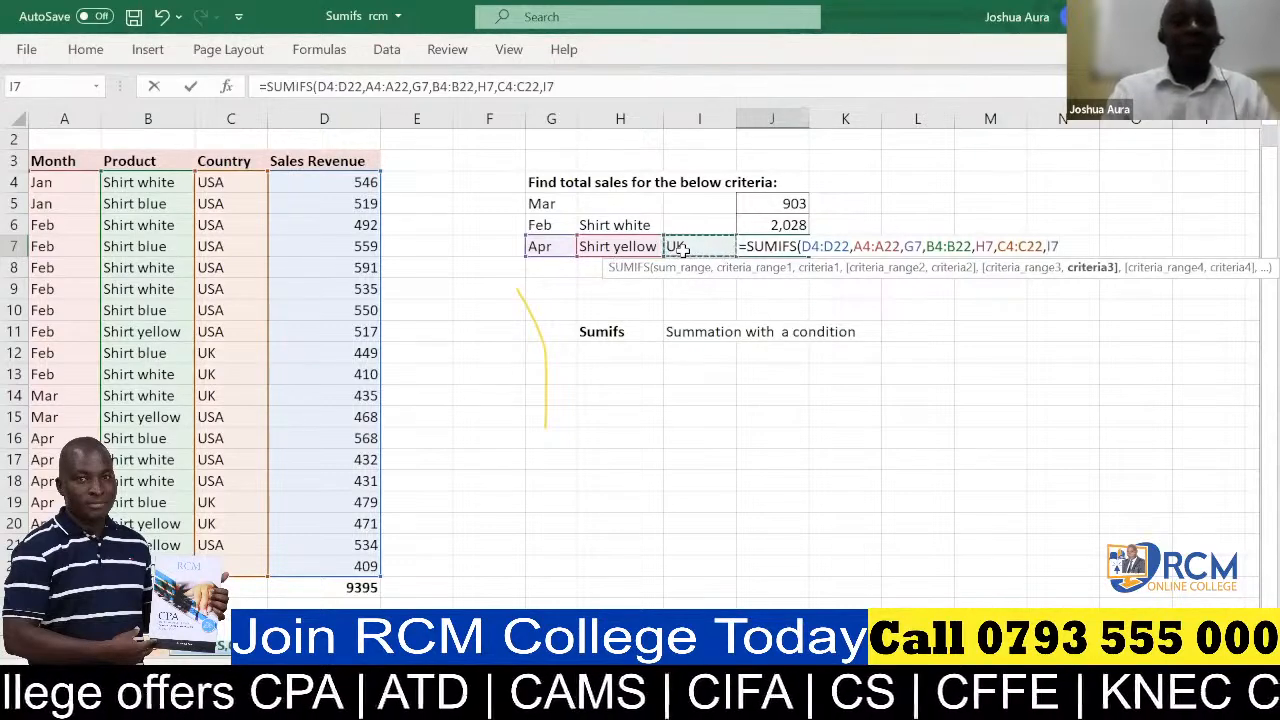
text())
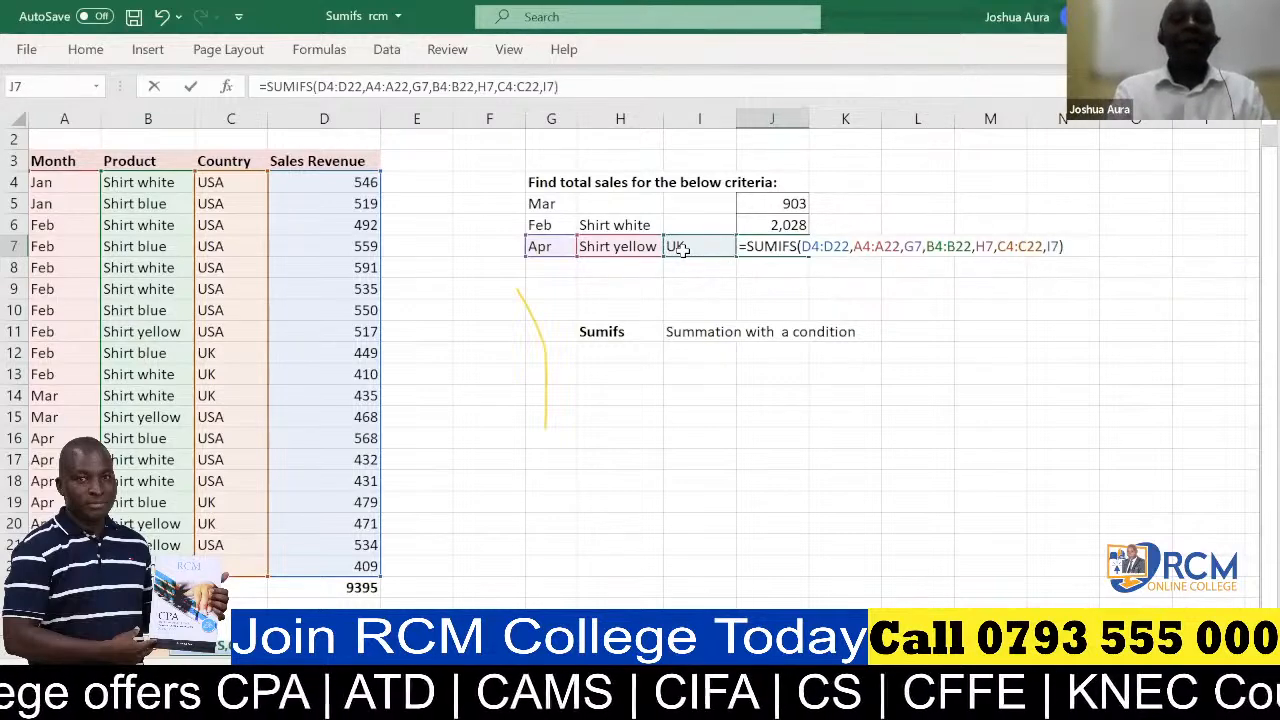
key(Return)
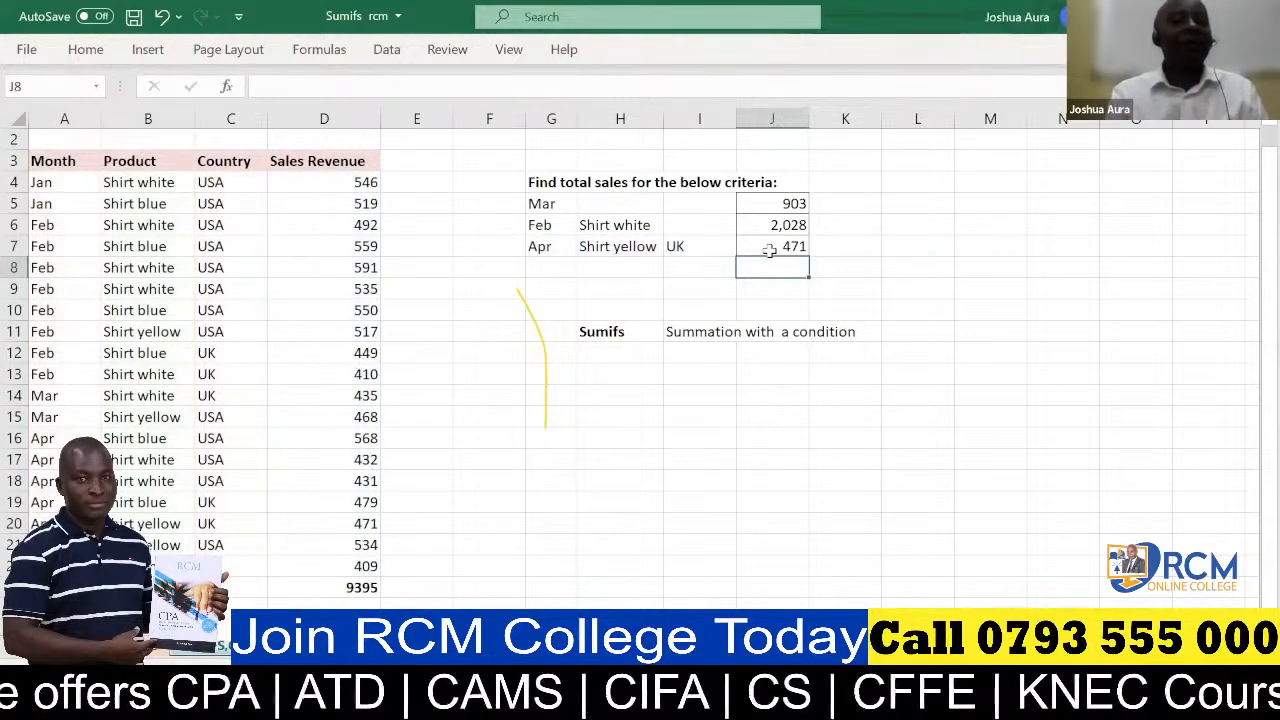
- Change the country criterion in I7 to USA
click(679, 248)
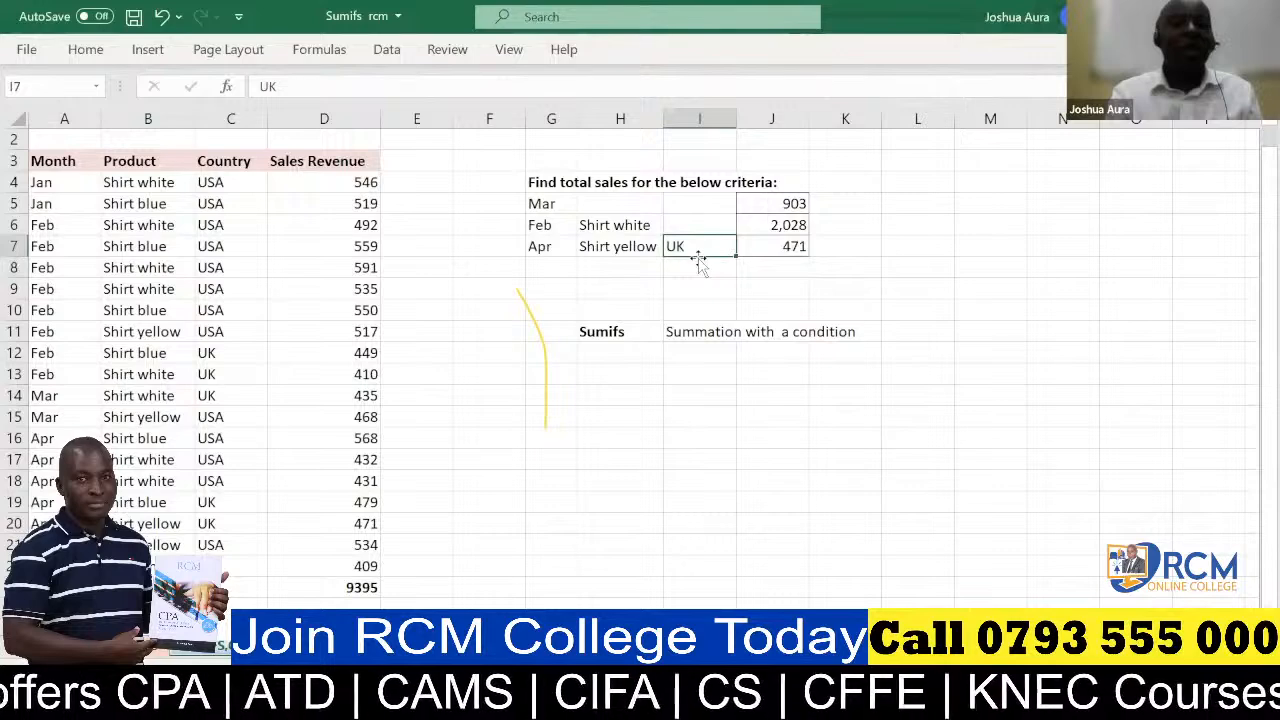
text(USA)
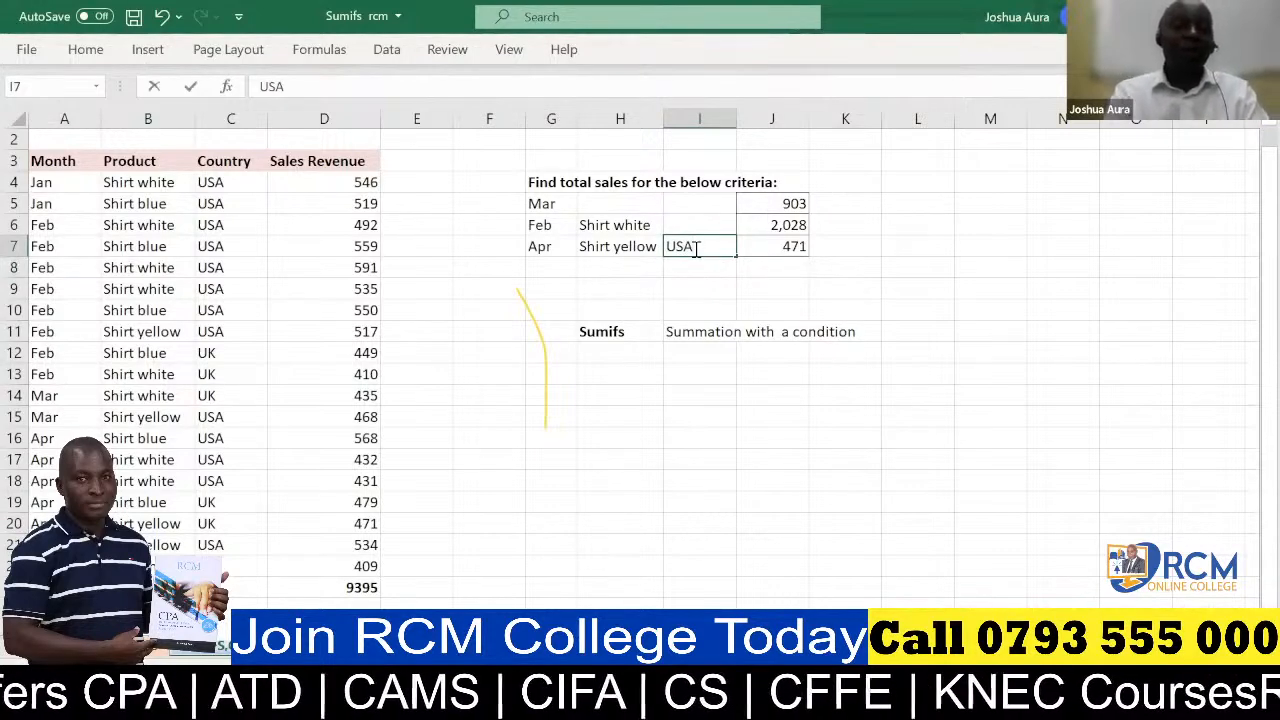
key(Return)
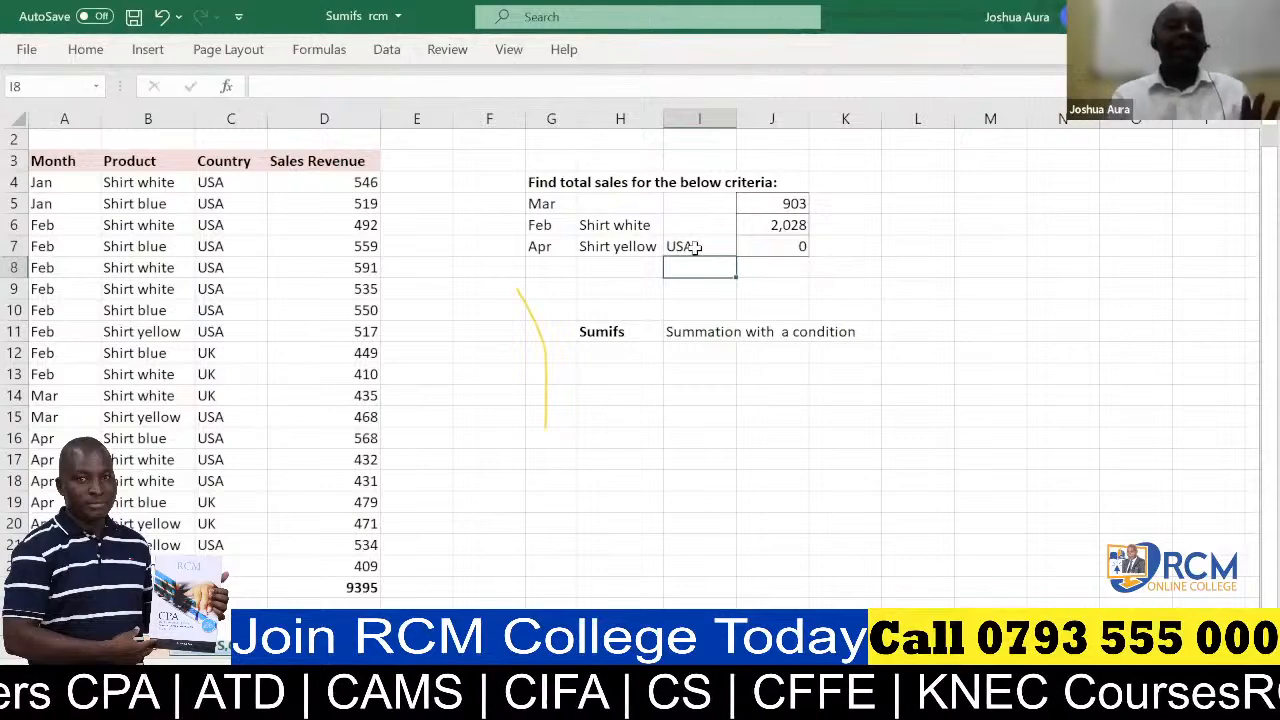
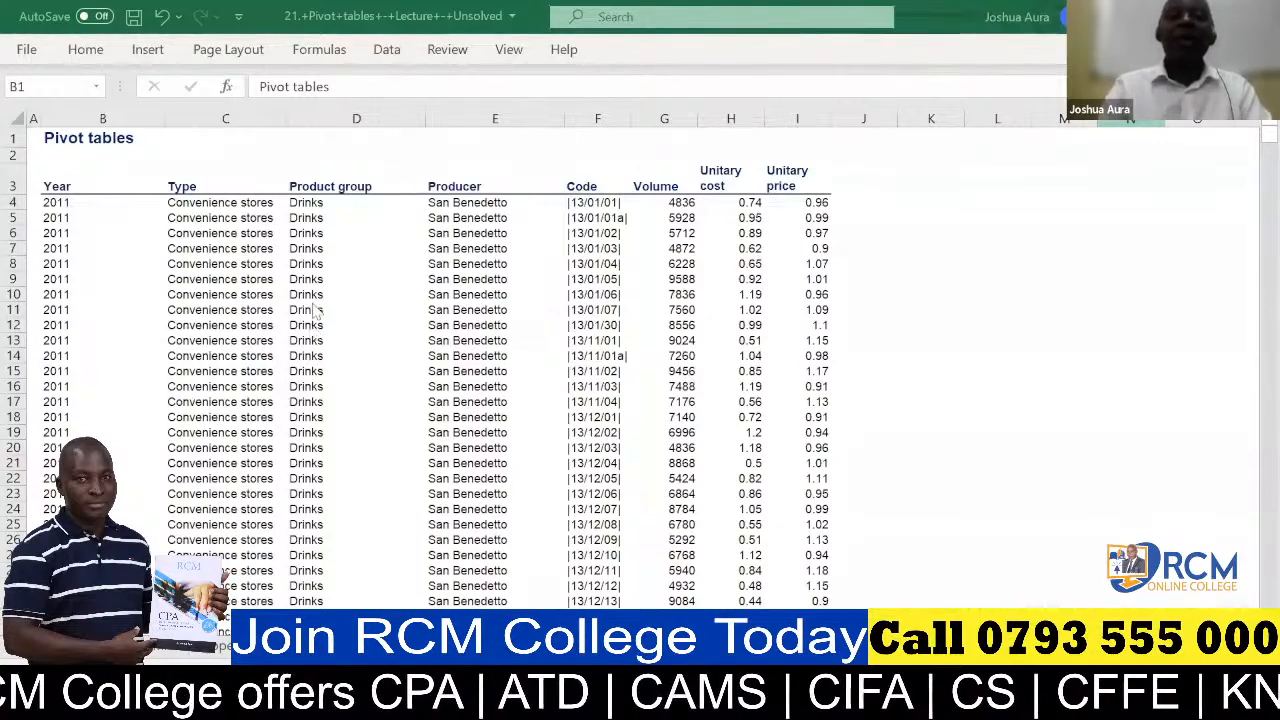
- Examine how far down the Type column's data extends from C4, returning to the start of the list
click(237, 202)
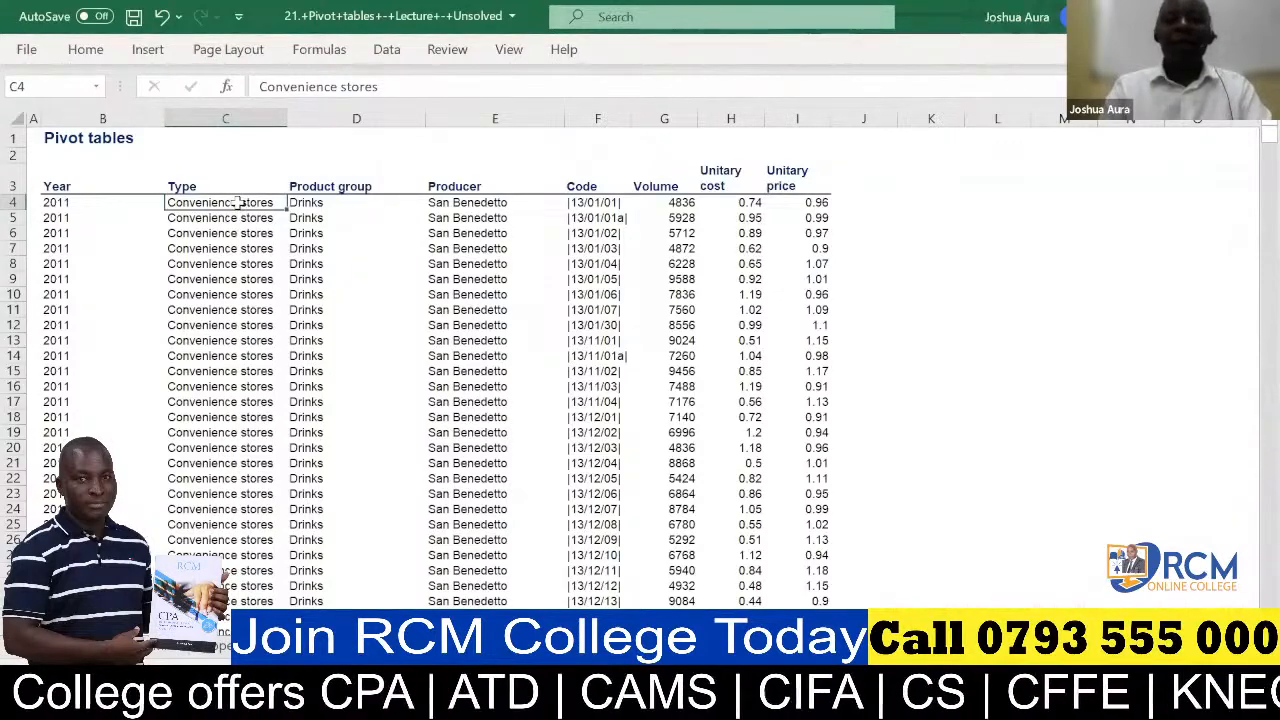
key(ctrl+shift+Down)
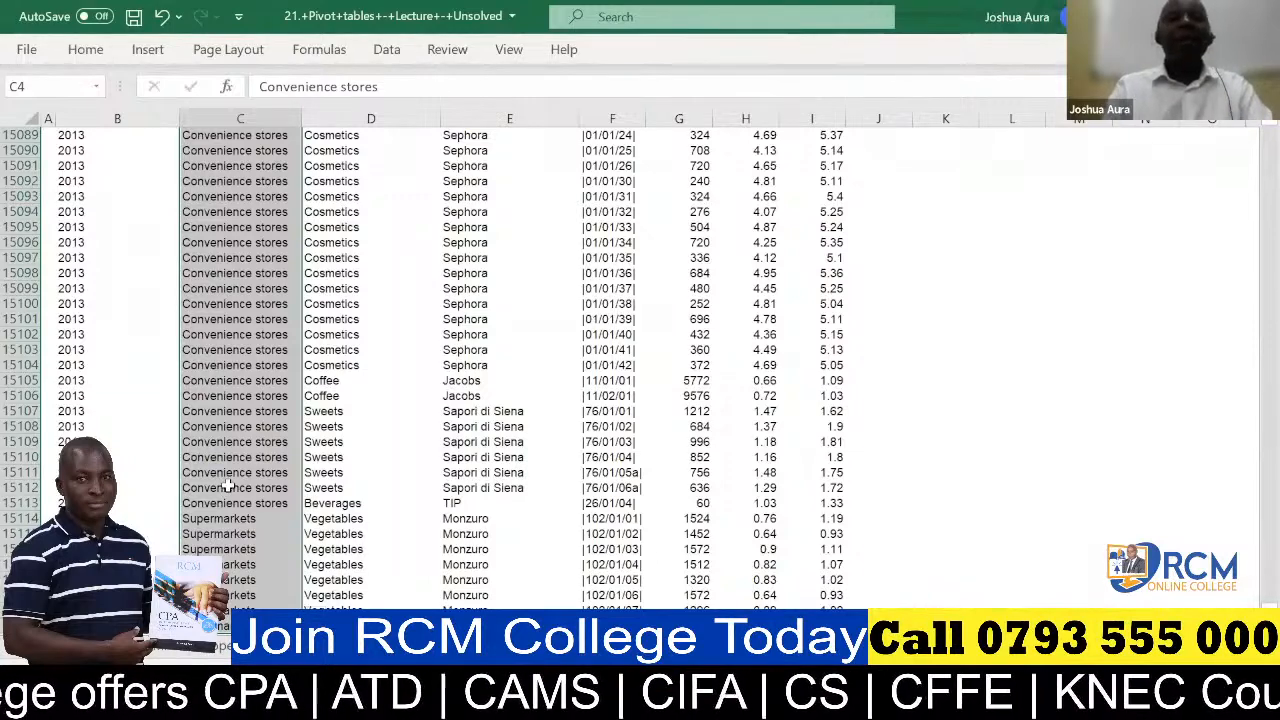
key(ctrl+BackSpace)
drag(226, 488, 247, 513)
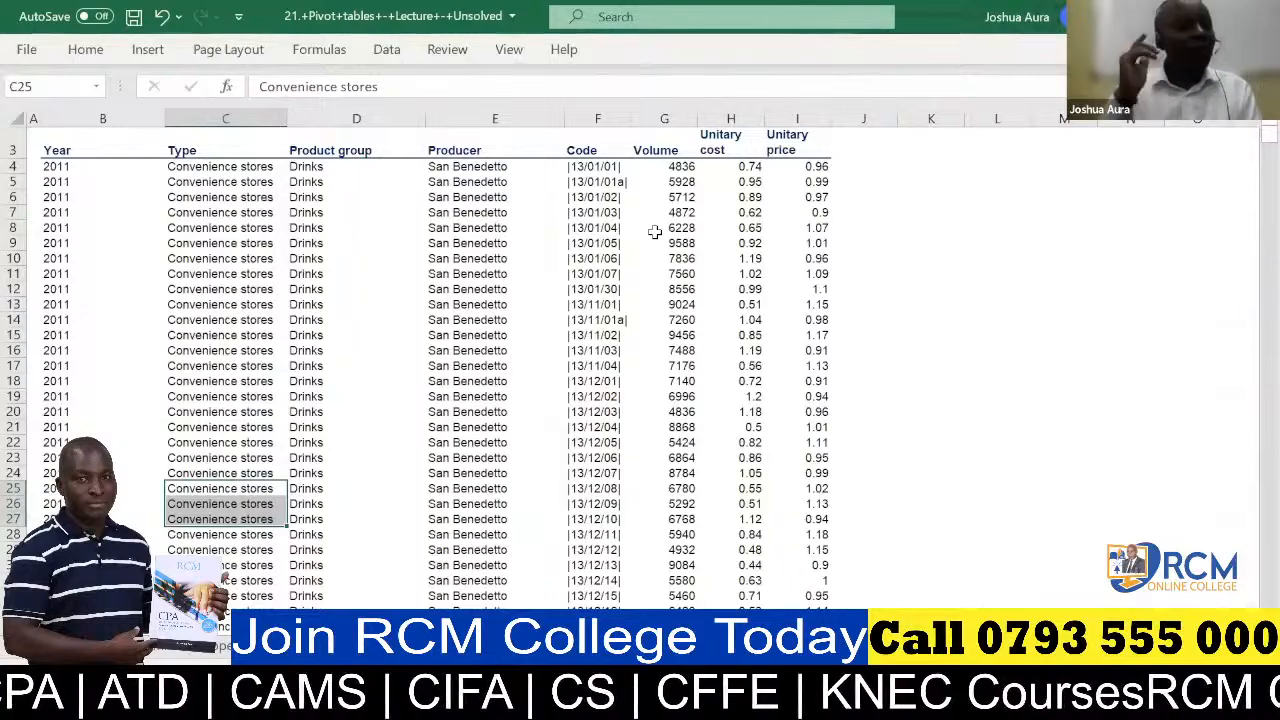
click(86, 52)
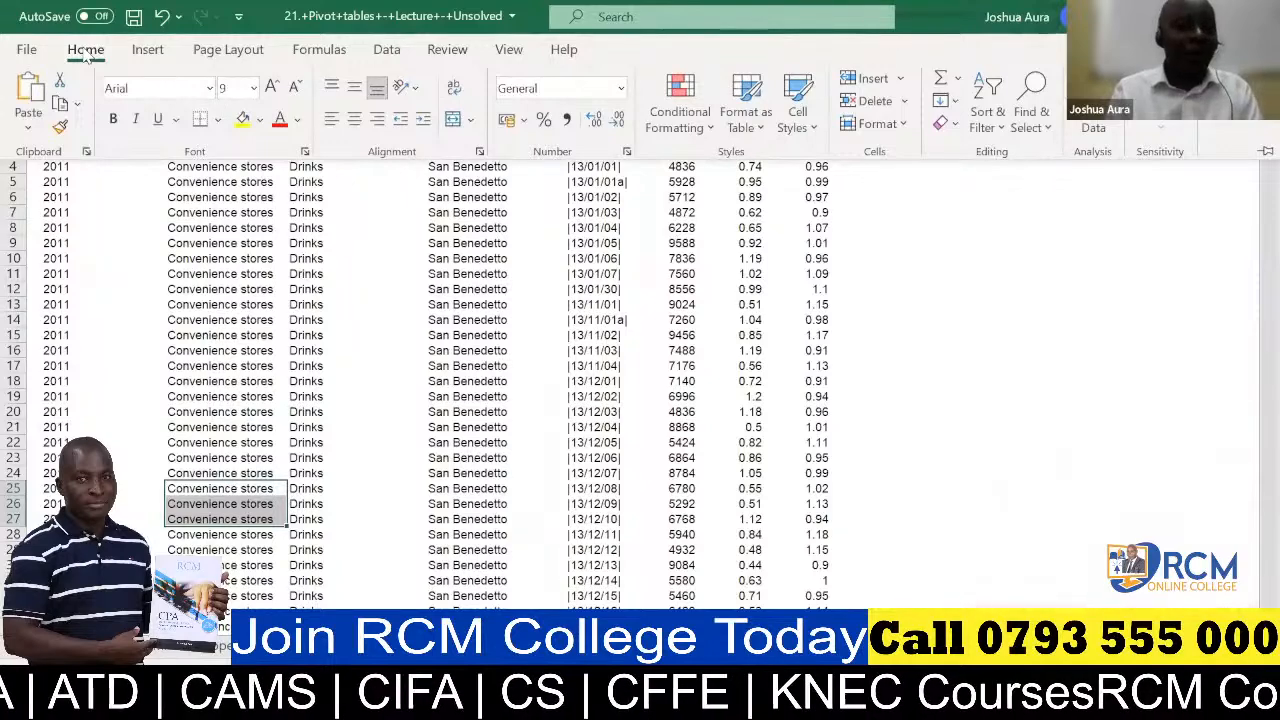
click(147, 52)
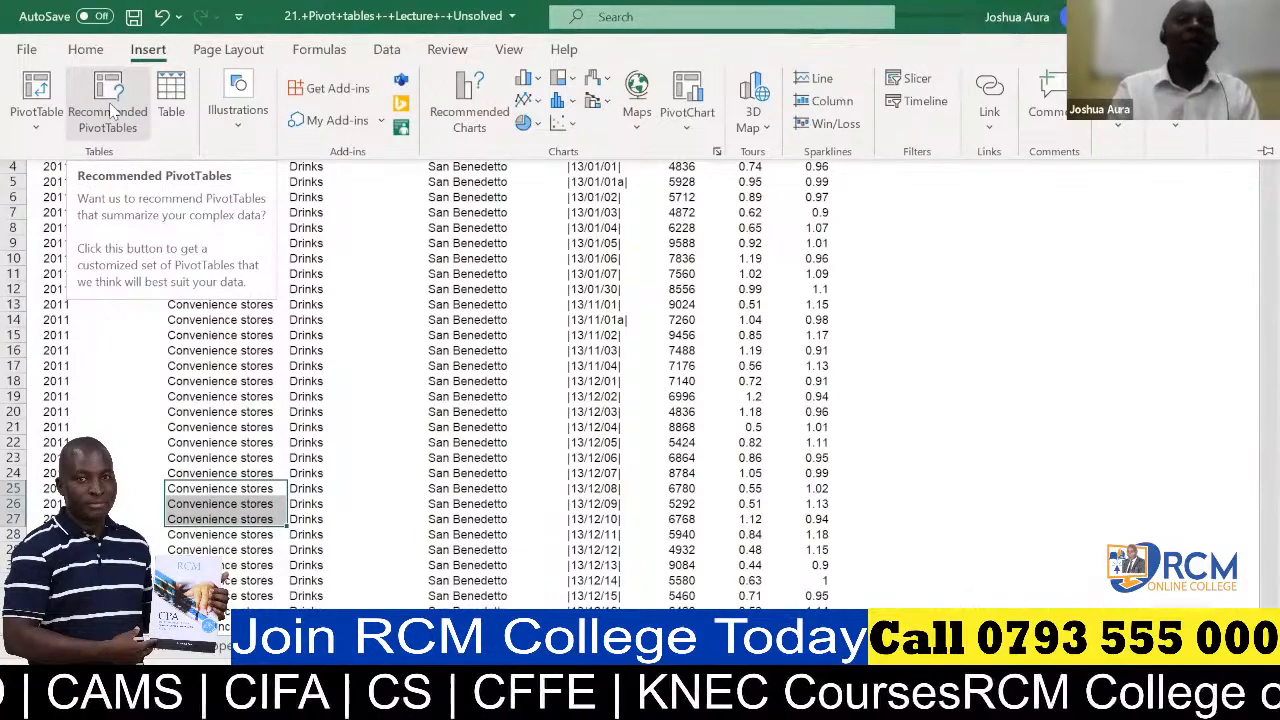
click(37, 90)
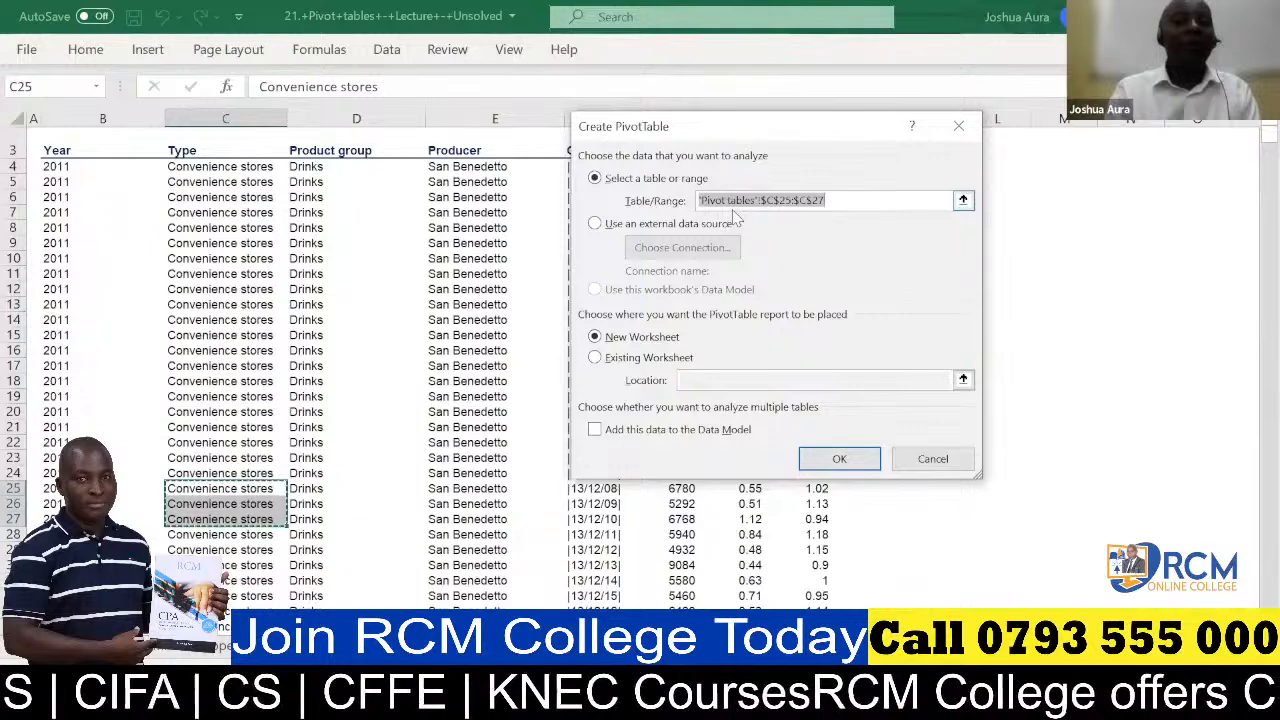
click(60, 153)
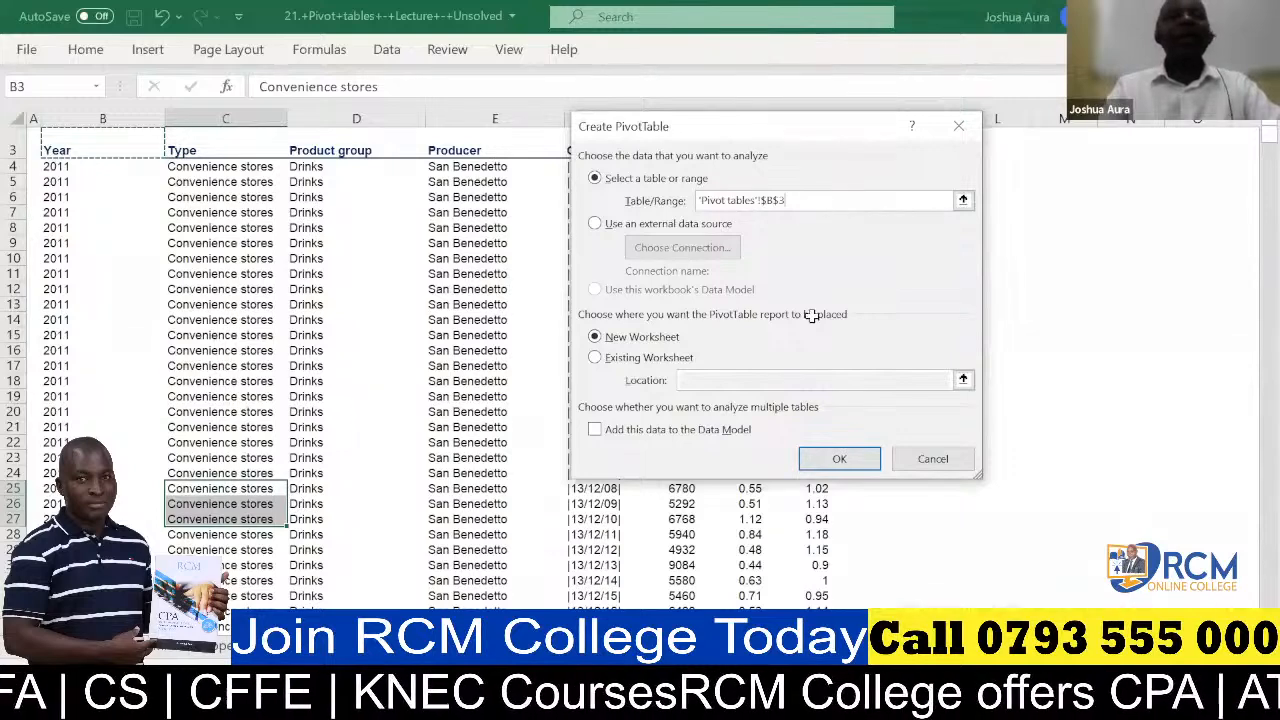
shift+click(804, 476)
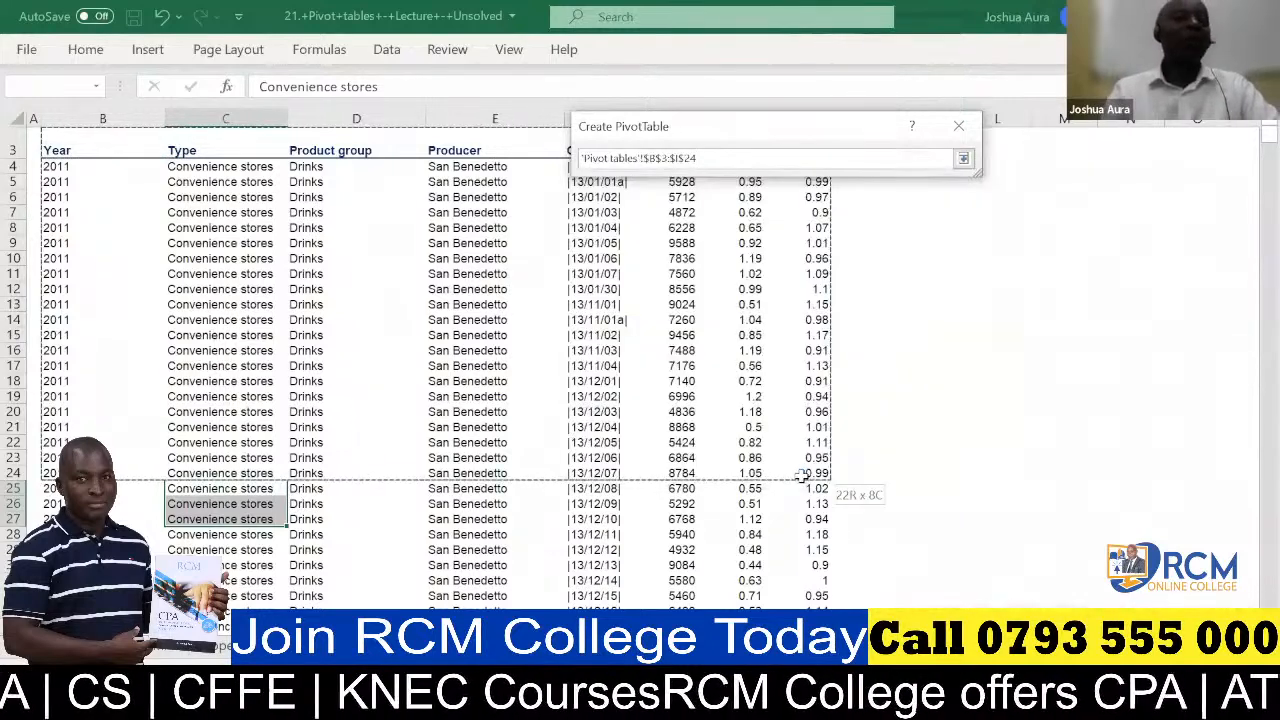
drag(803, 477, 804, 482)
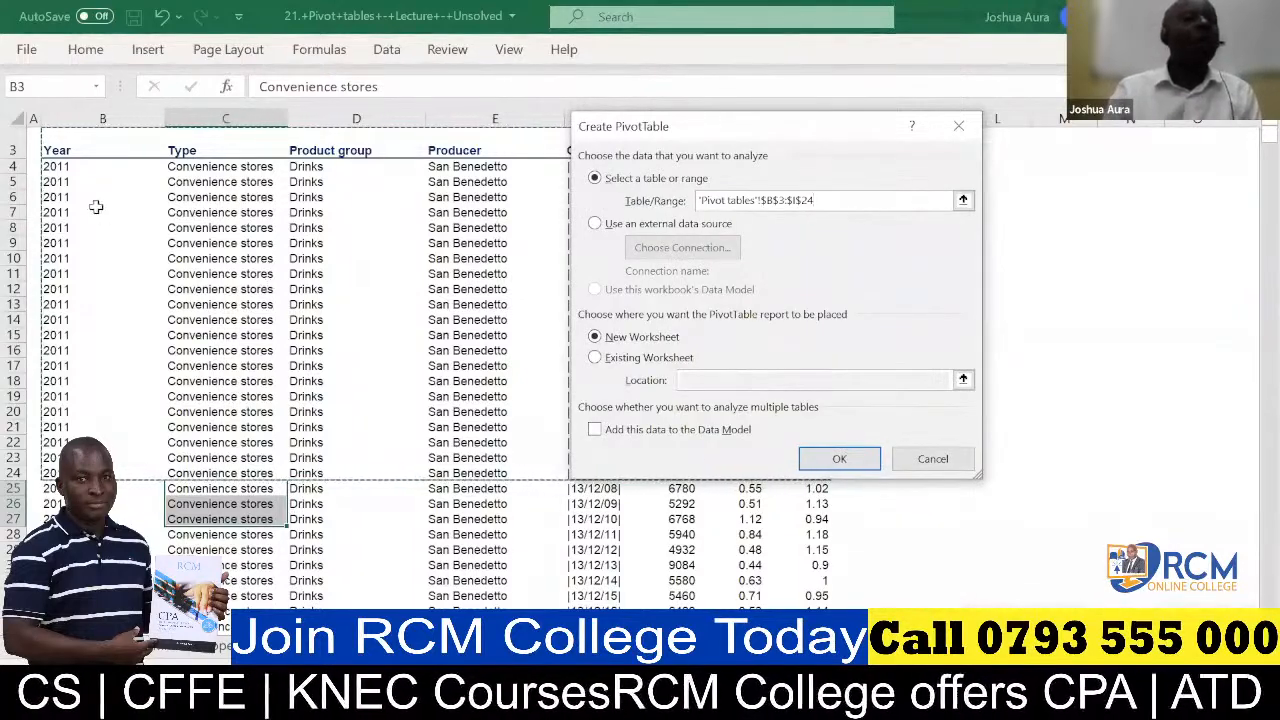
click(60, 150)
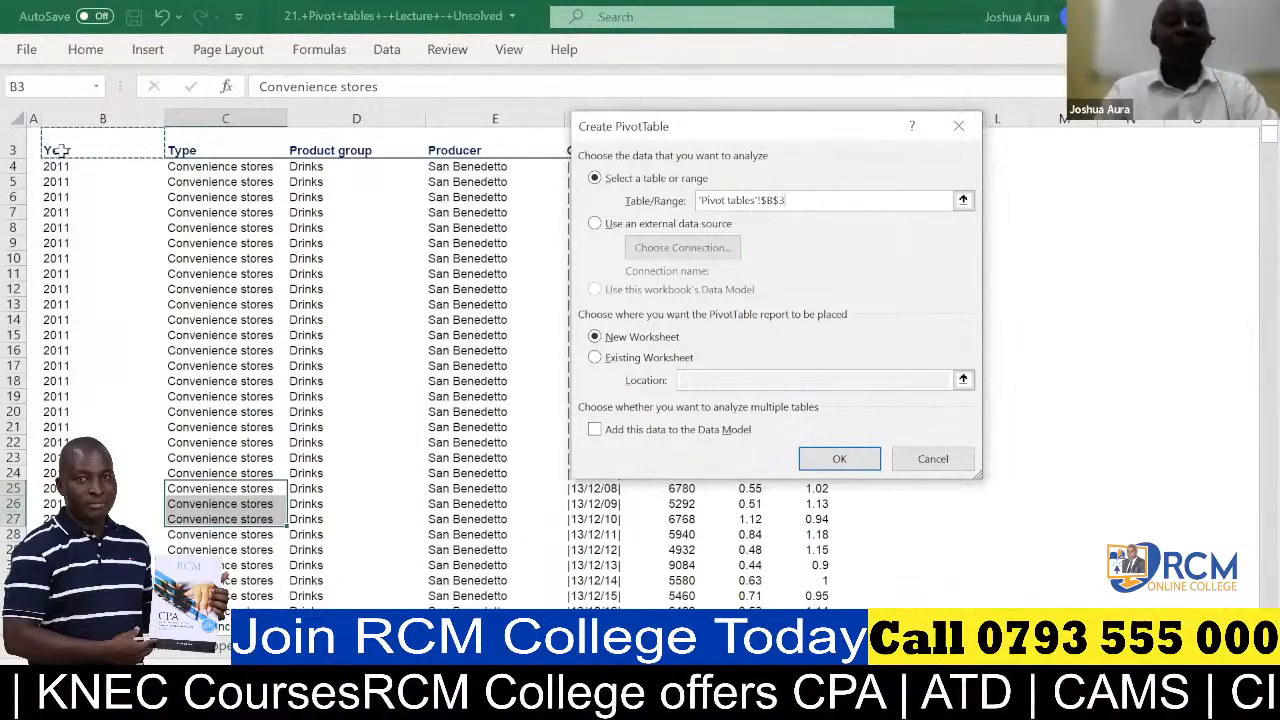
key(ctrl+shift+Right)
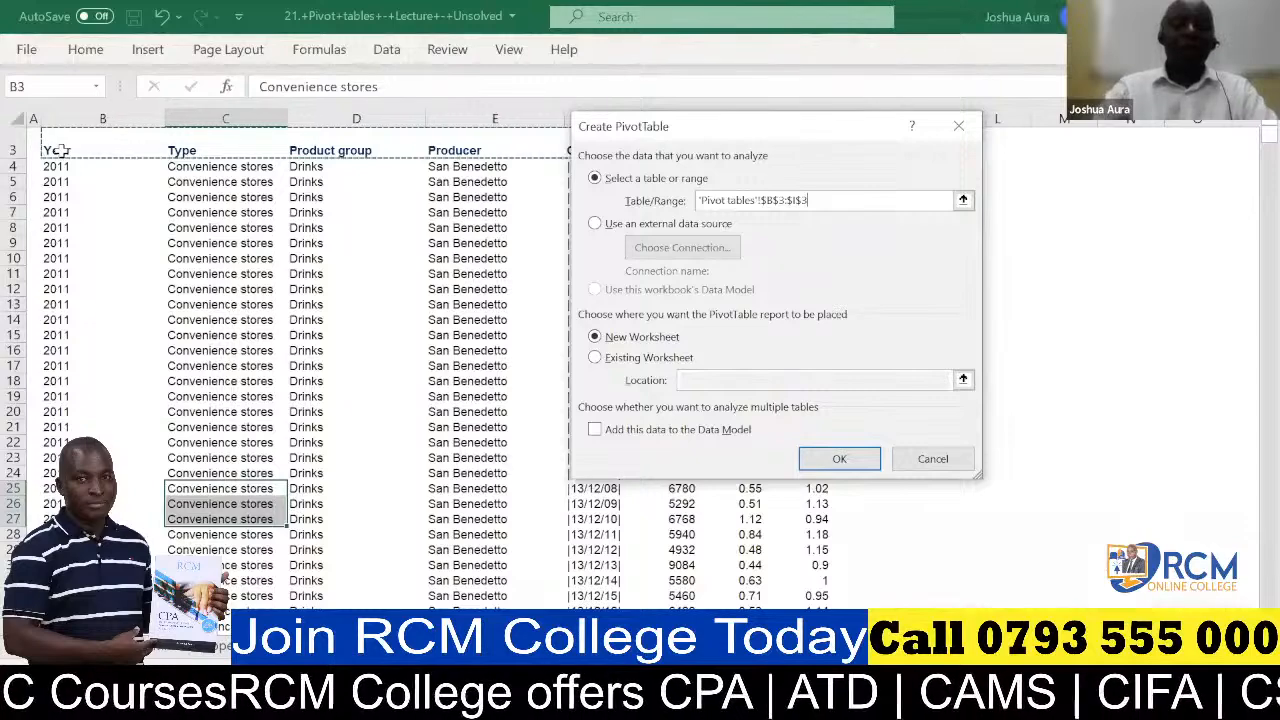
key(ctrl+shift+Down)
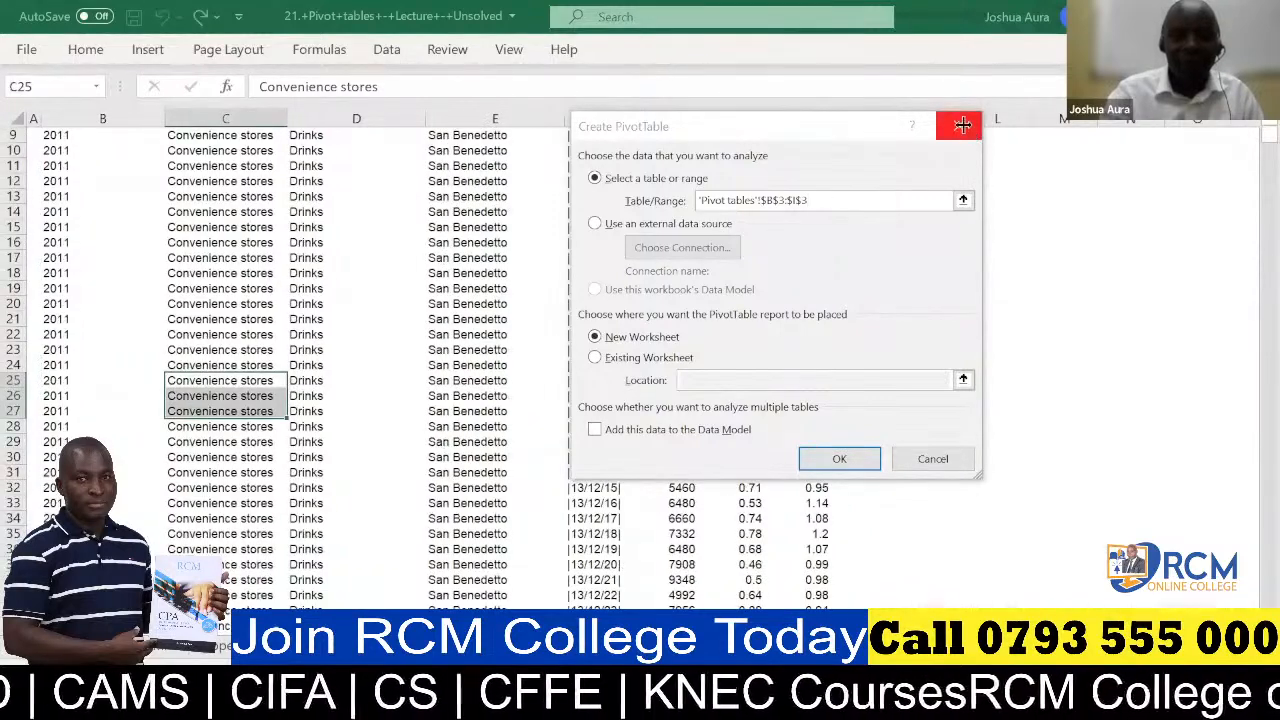
click(962, 124)
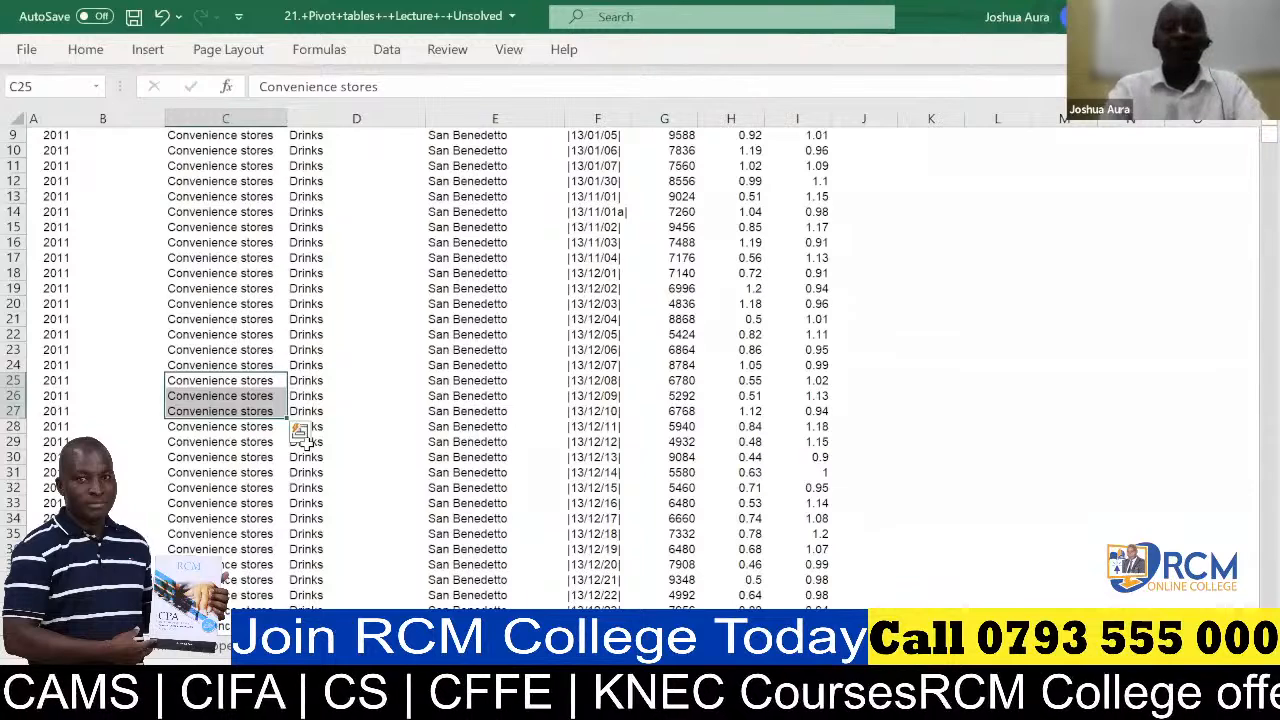
- Examine the dataset's extent from the Year header in B3 across to Unitary price and down to the last row, returning to the header row
key(ctrl+shift+Up)
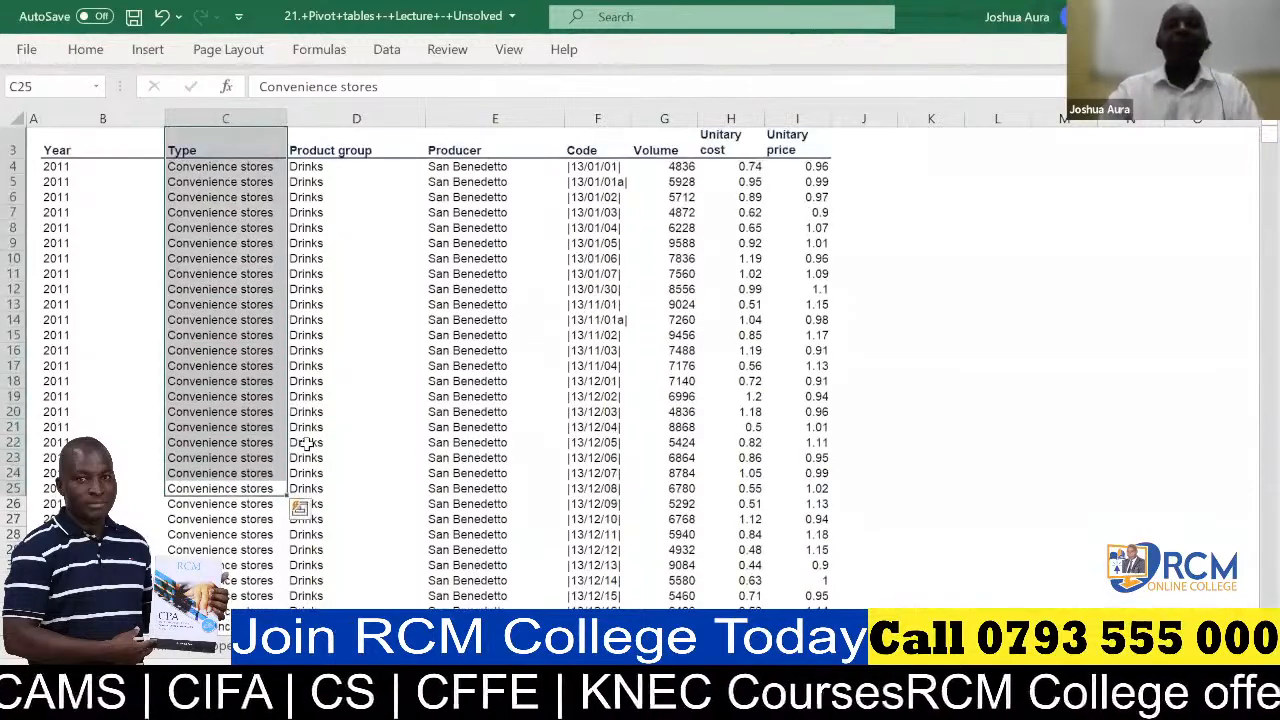
click(346, 367)
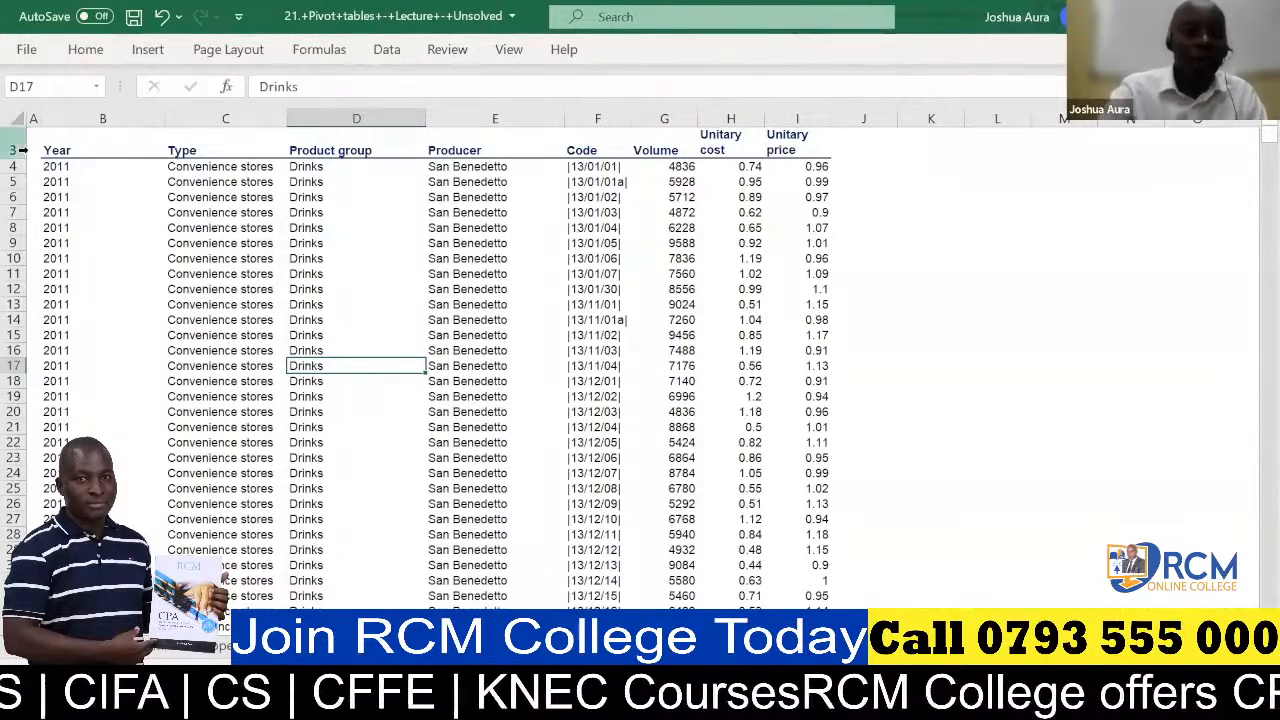
click(59, 150)
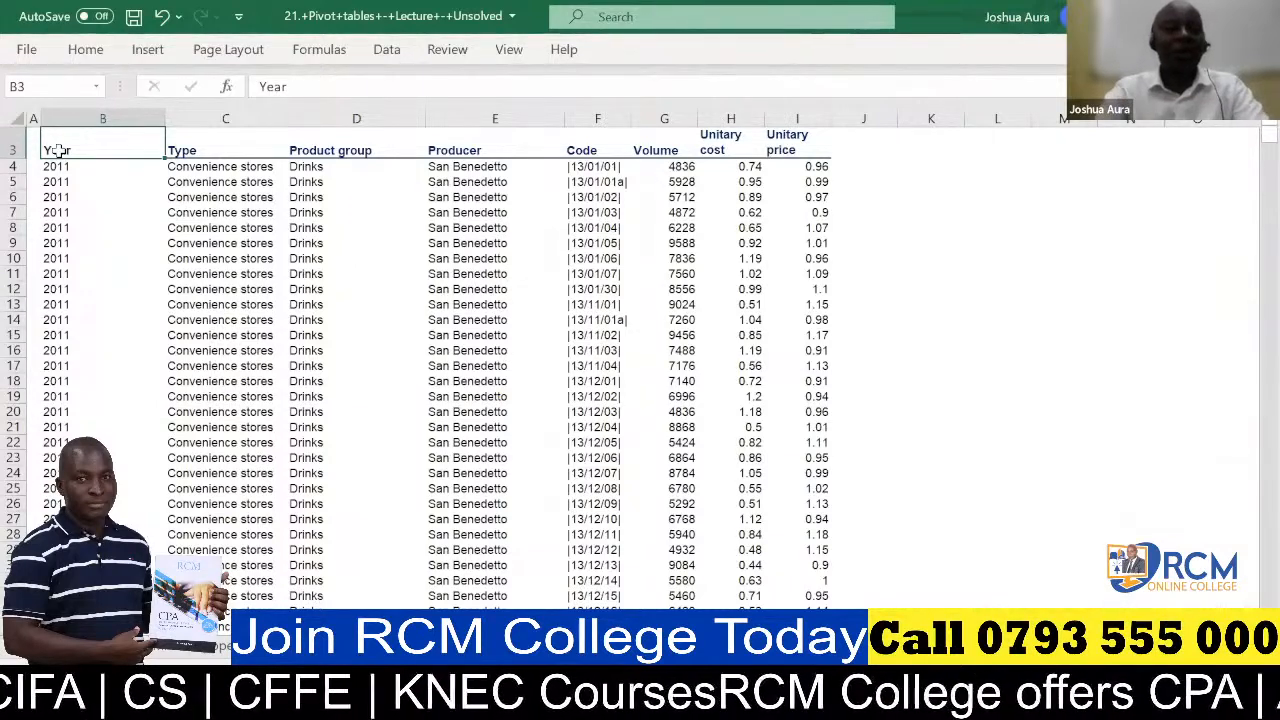
key(ctrl+shift+Right)
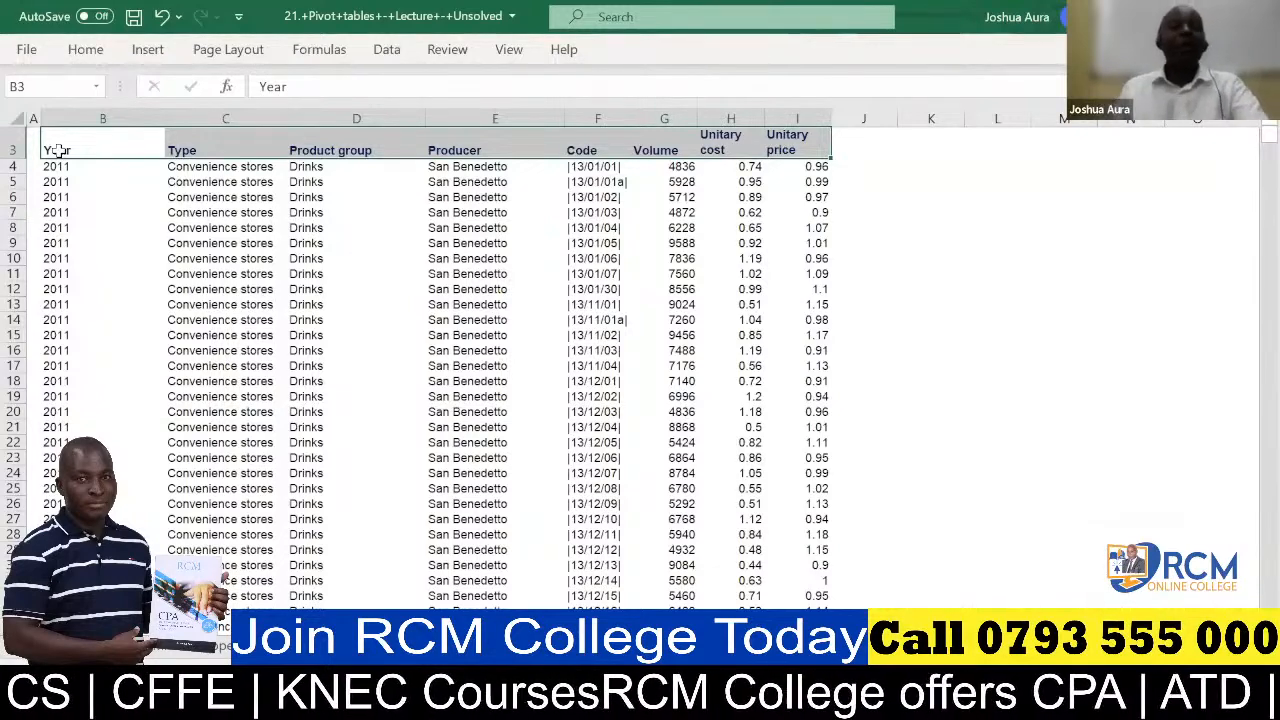
key(ctrl+shift+Down)
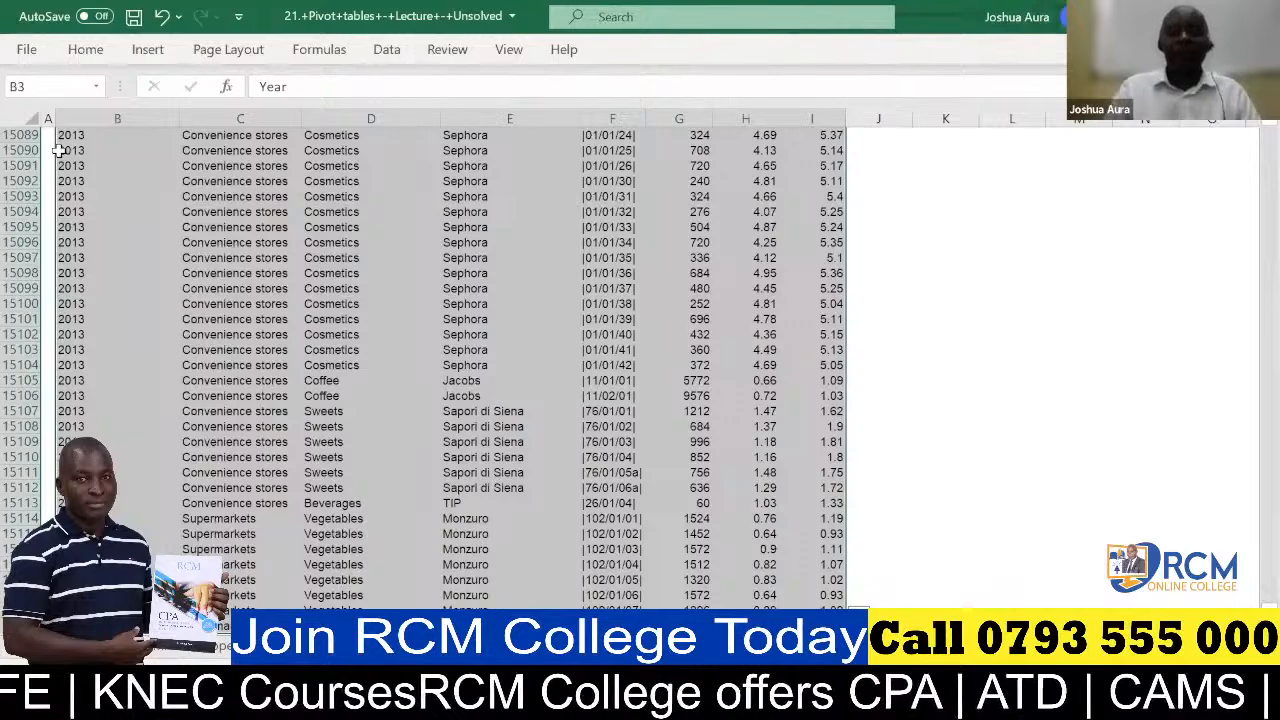
click(696, 580)
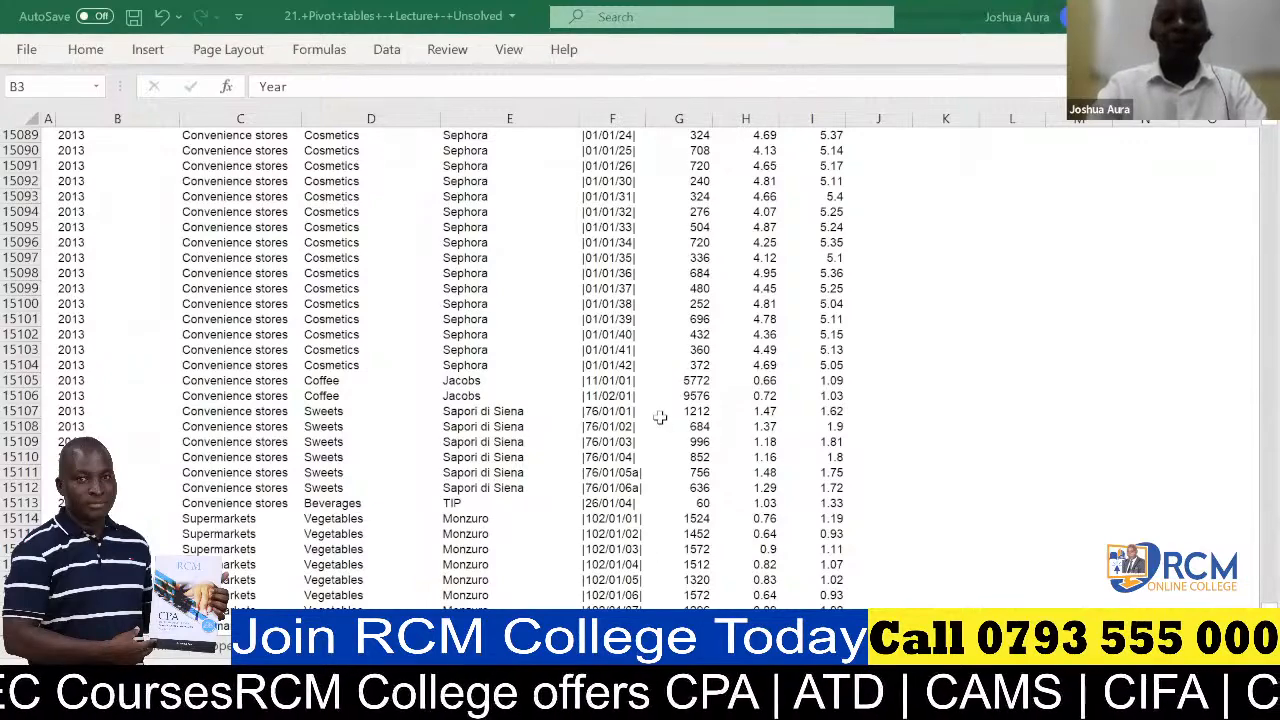
key(ctrl+a)
key(ctrl+shift+Up)
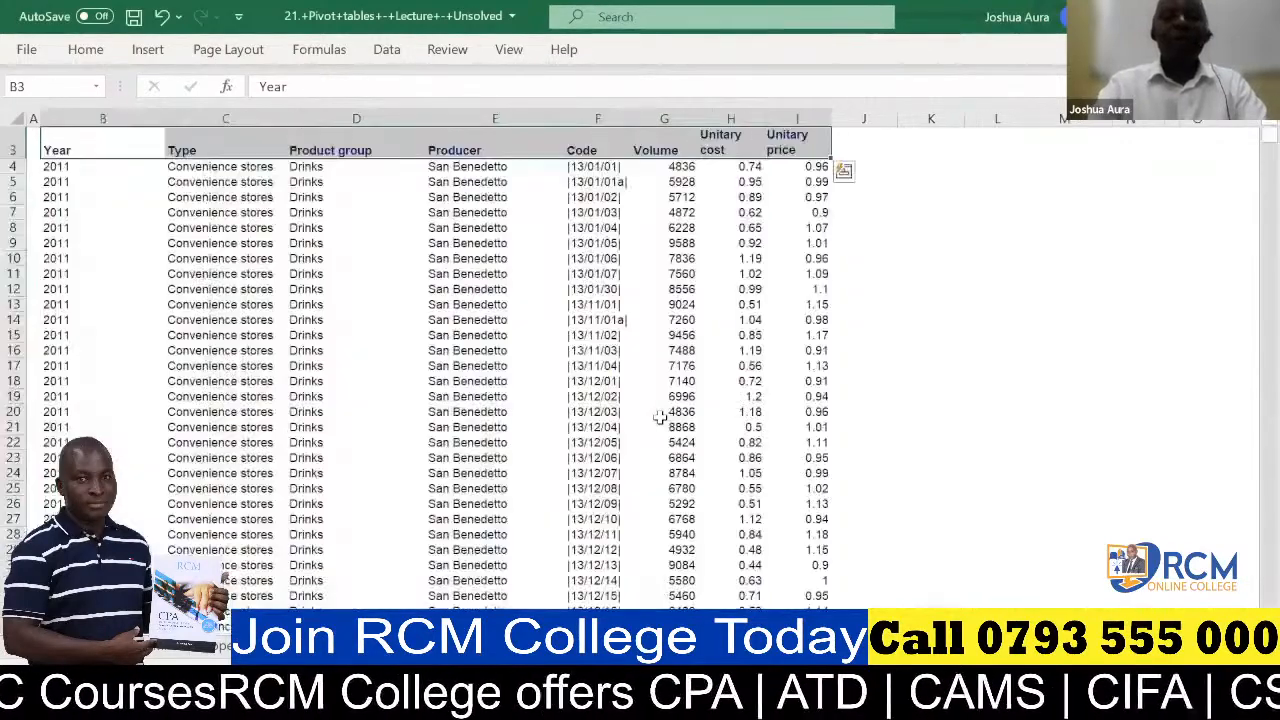
- Create a PivotTable on a new worksheet from the full dataset B3:I15121 on the Pivot tables sheet, including the headers
click(137, 217)
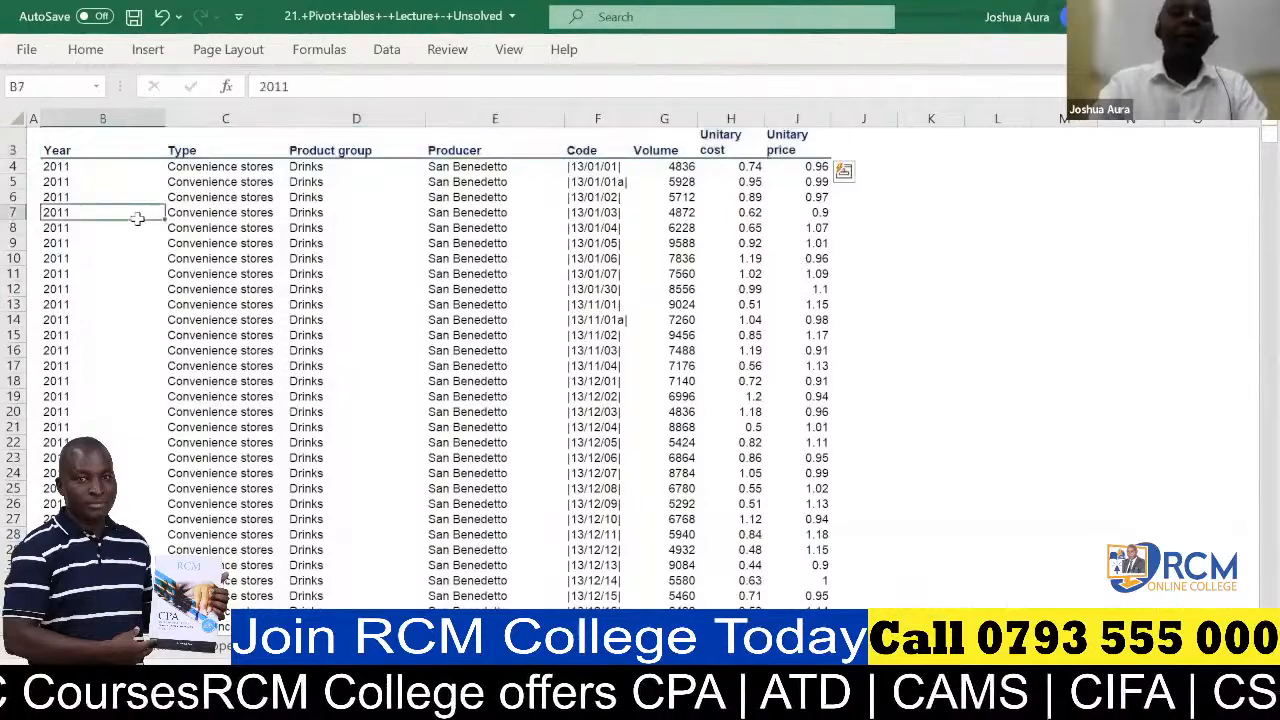
click(150, 56)
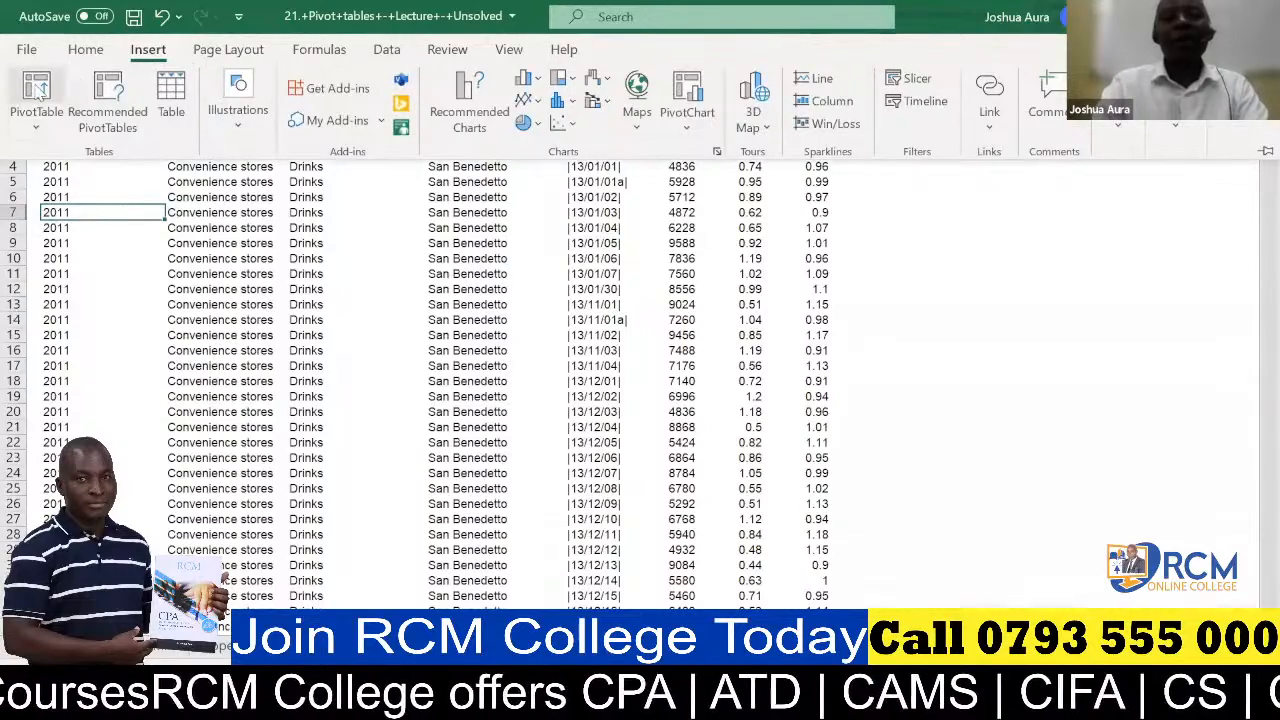
click(36, 90)
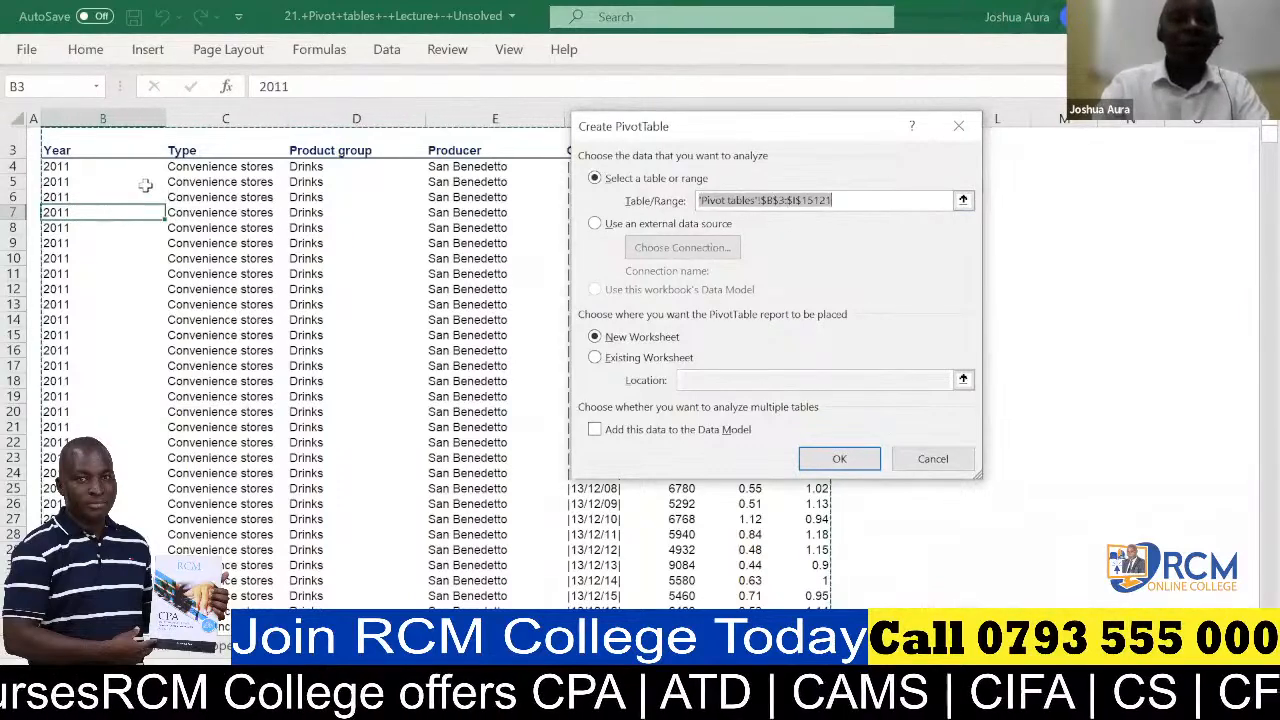
click(60, 150)
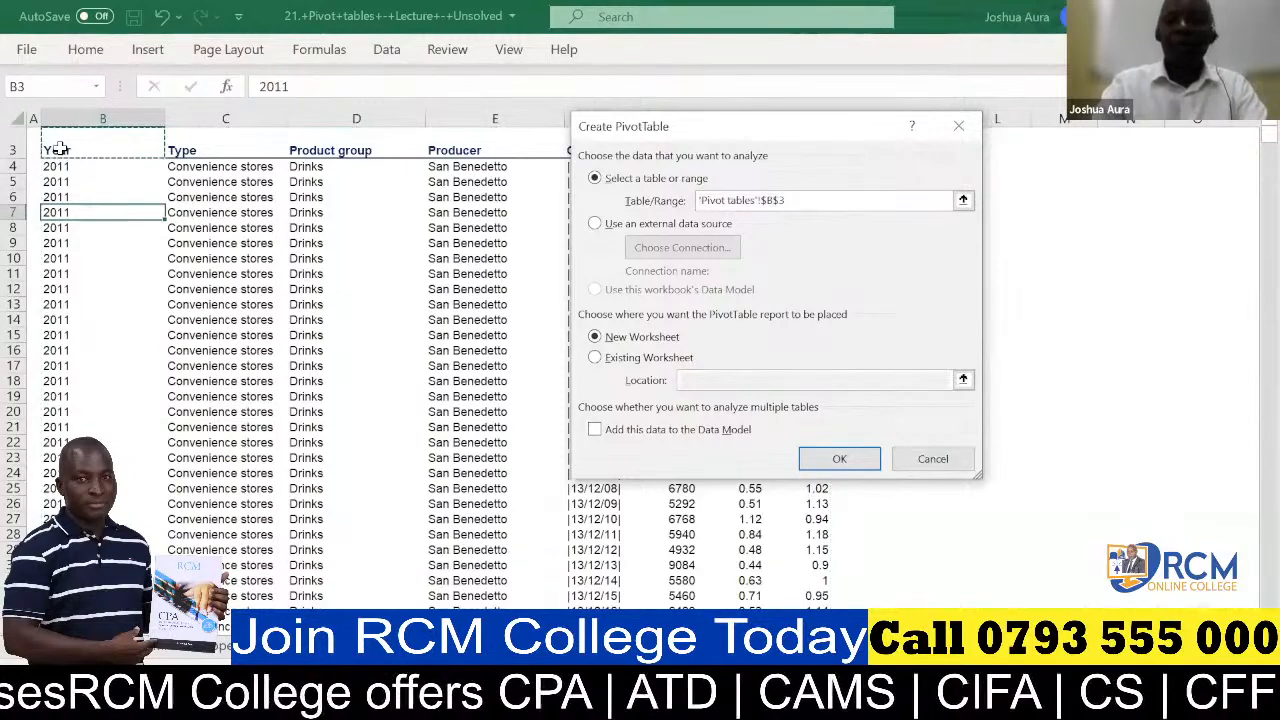
key(ctrl+shift+Right)
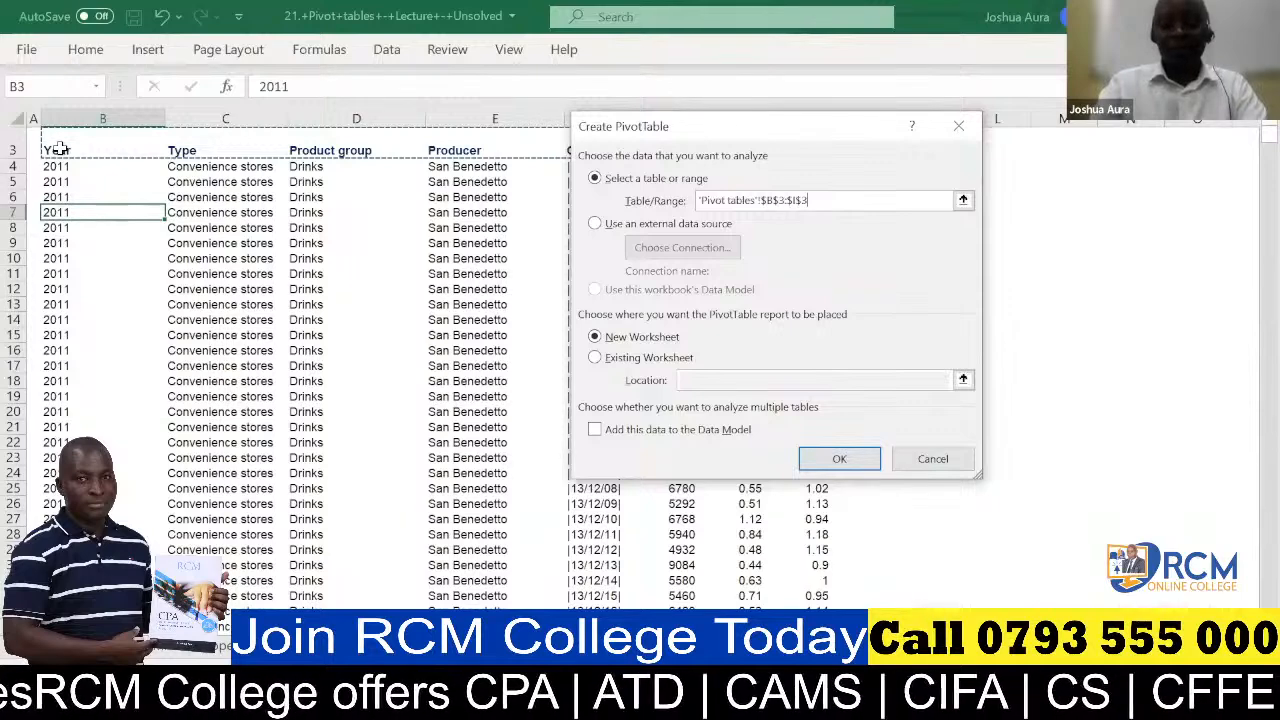
key(ctrl+shift+Down)
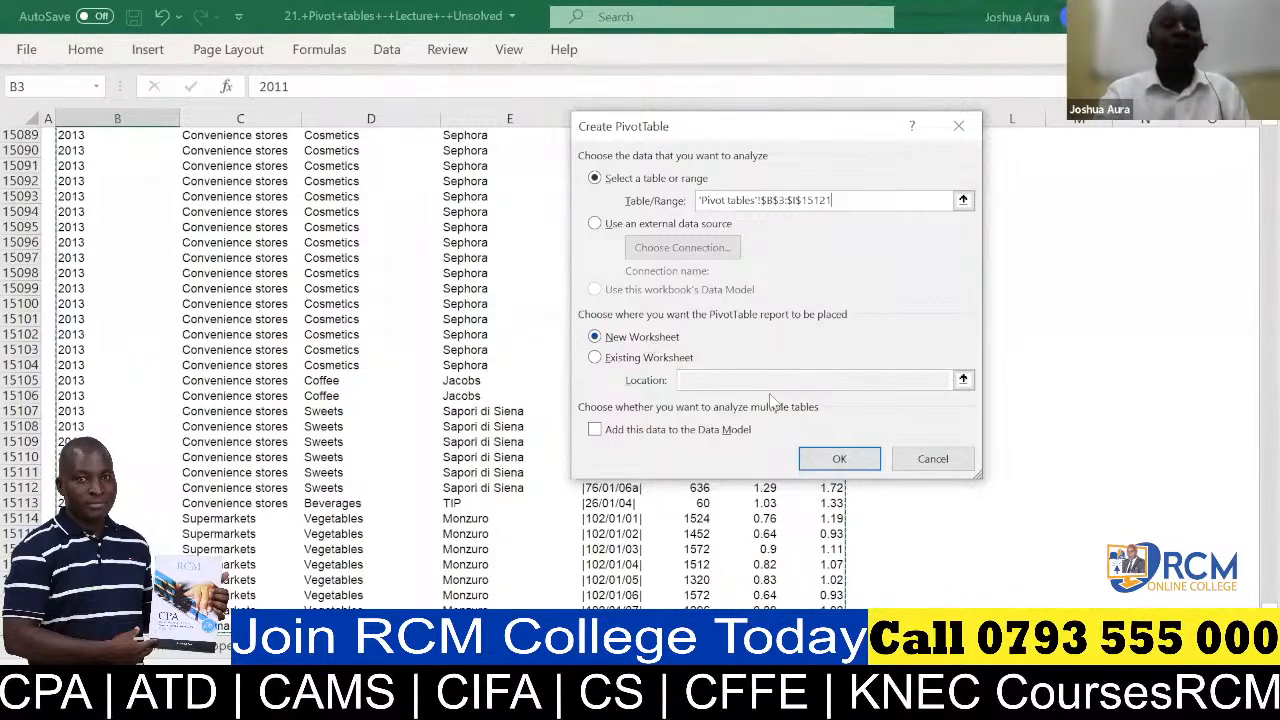
click(838, 460)
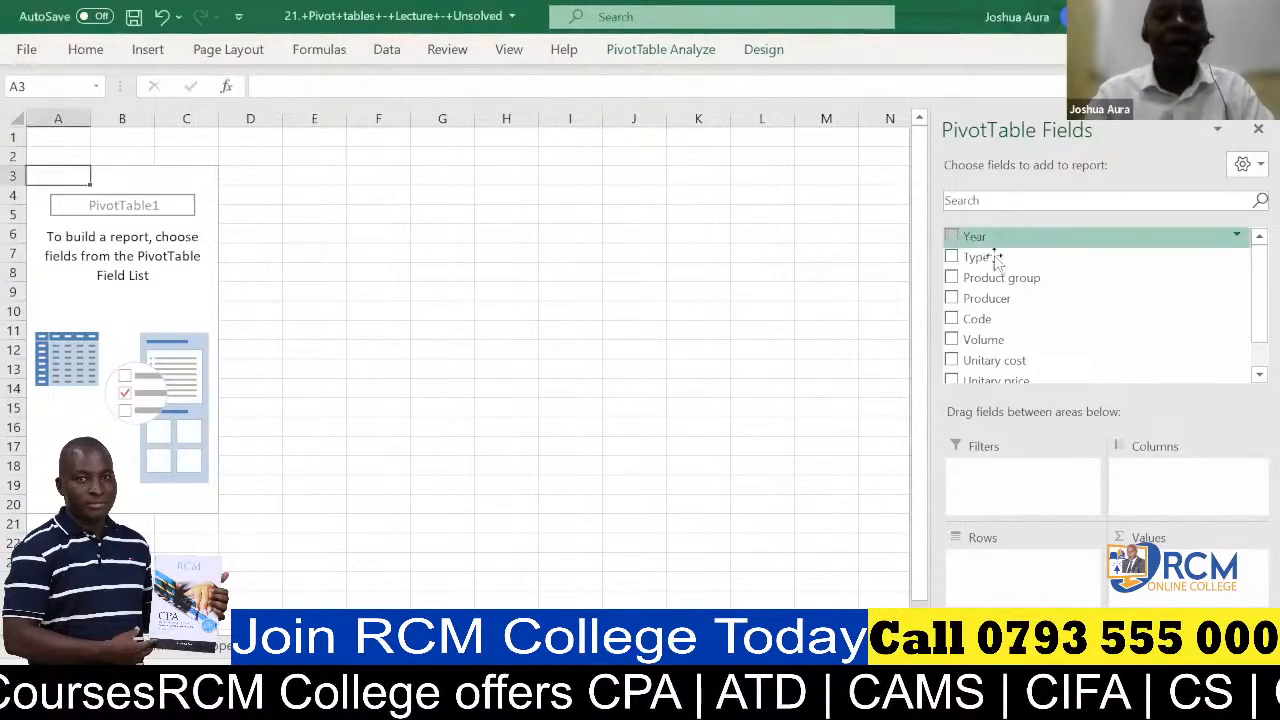
- Lay out the PivotTable with Year in the columns, Product group in the rows and Volume in the values
click(1165, 492)
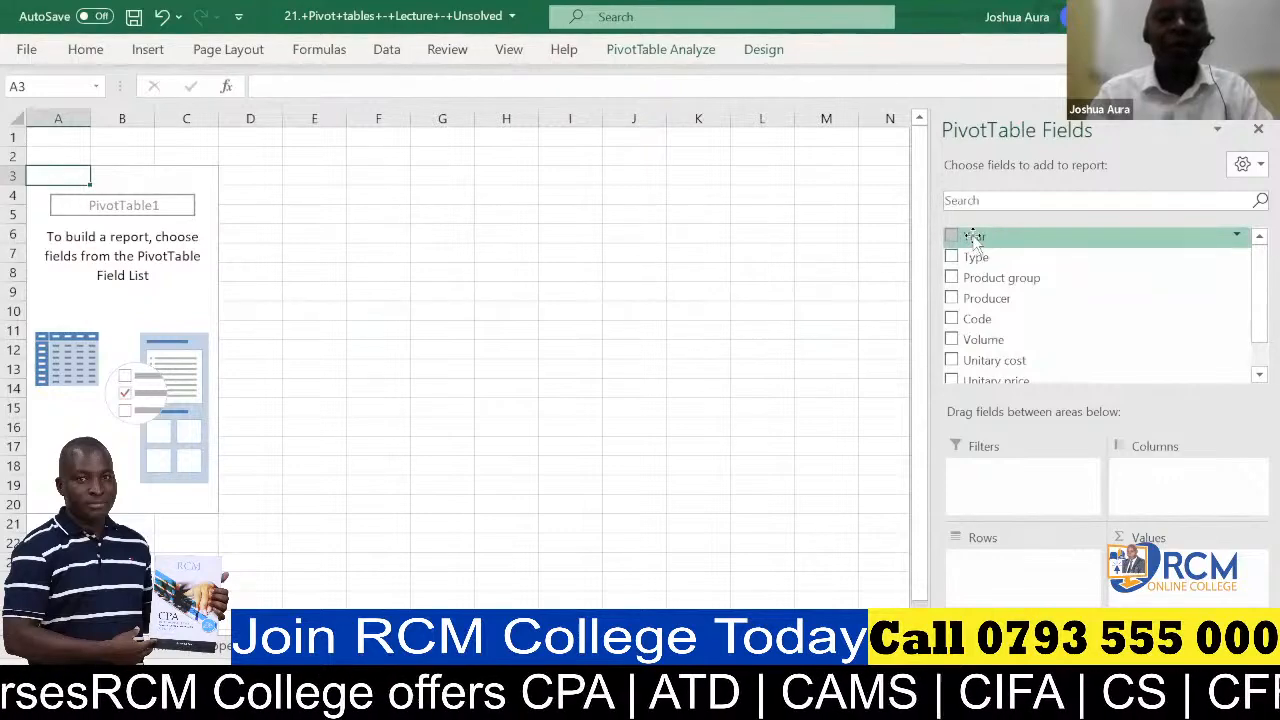
drag(975, 240, 1160, 492)
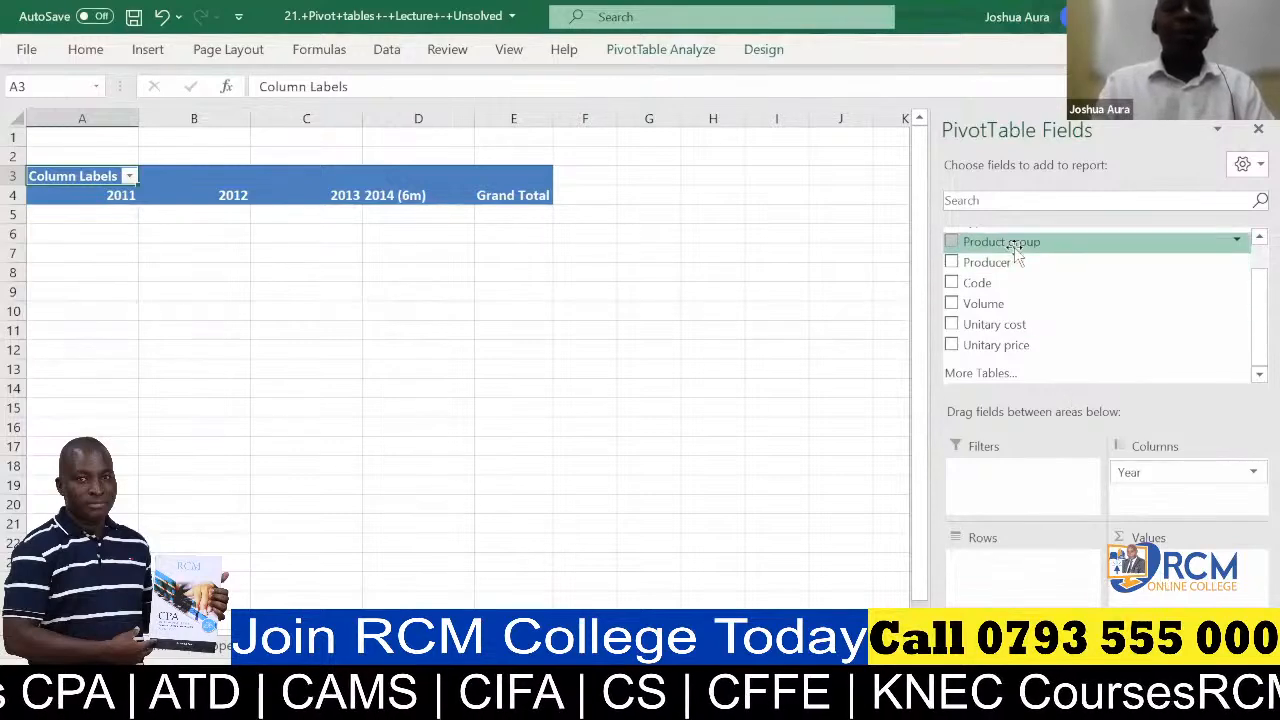
drag(1014, 247, 995, 590)
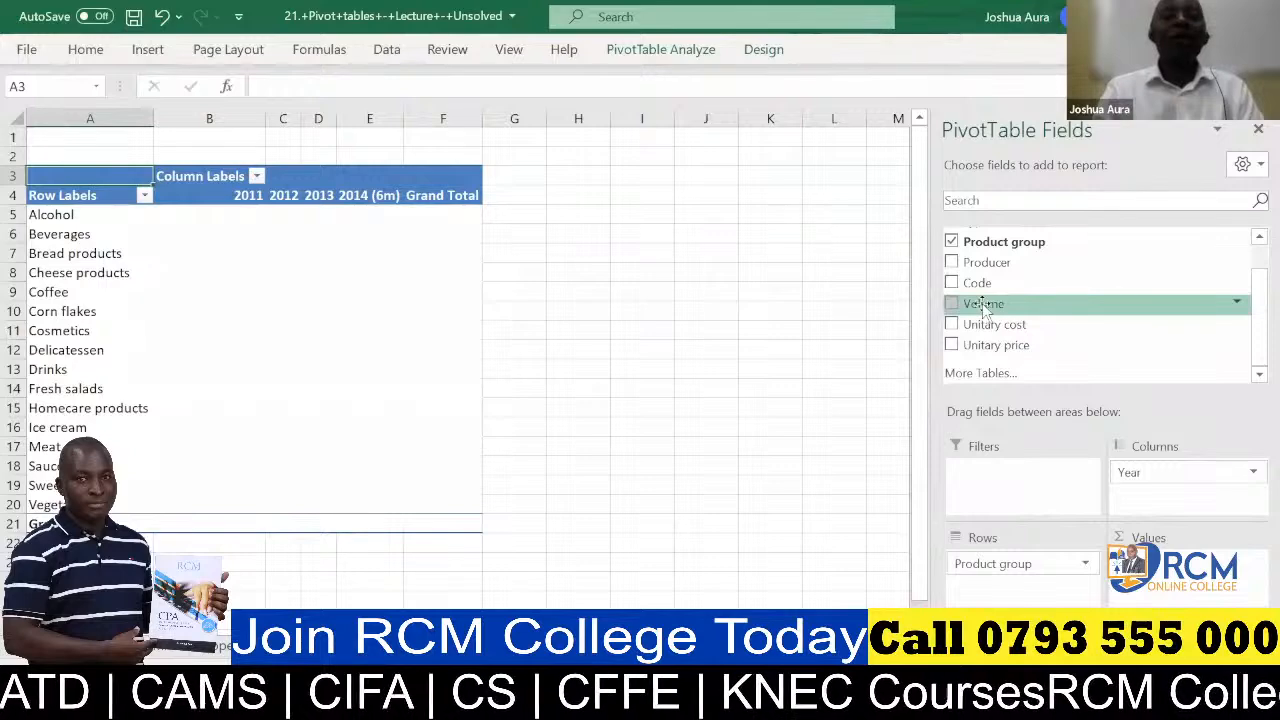
drag(984, 304, 1166, 585)
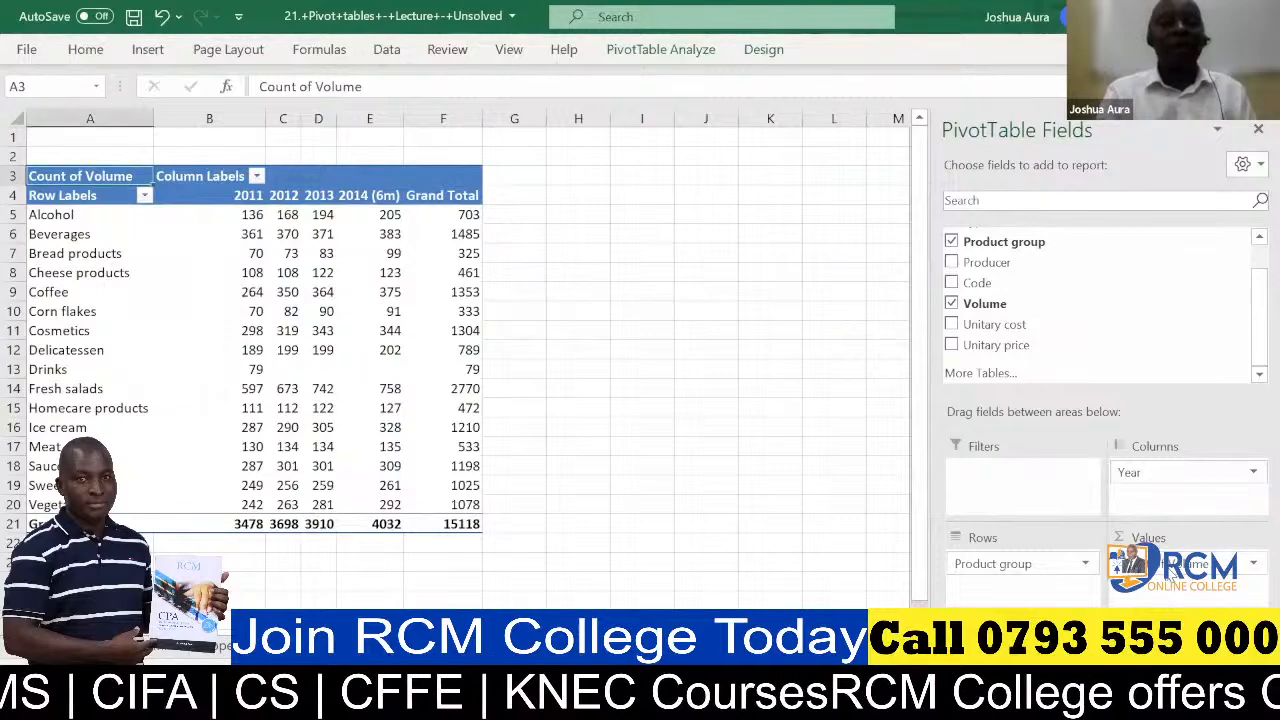
- Change the Volume value field to summarize by Sum
click(1252, 566)
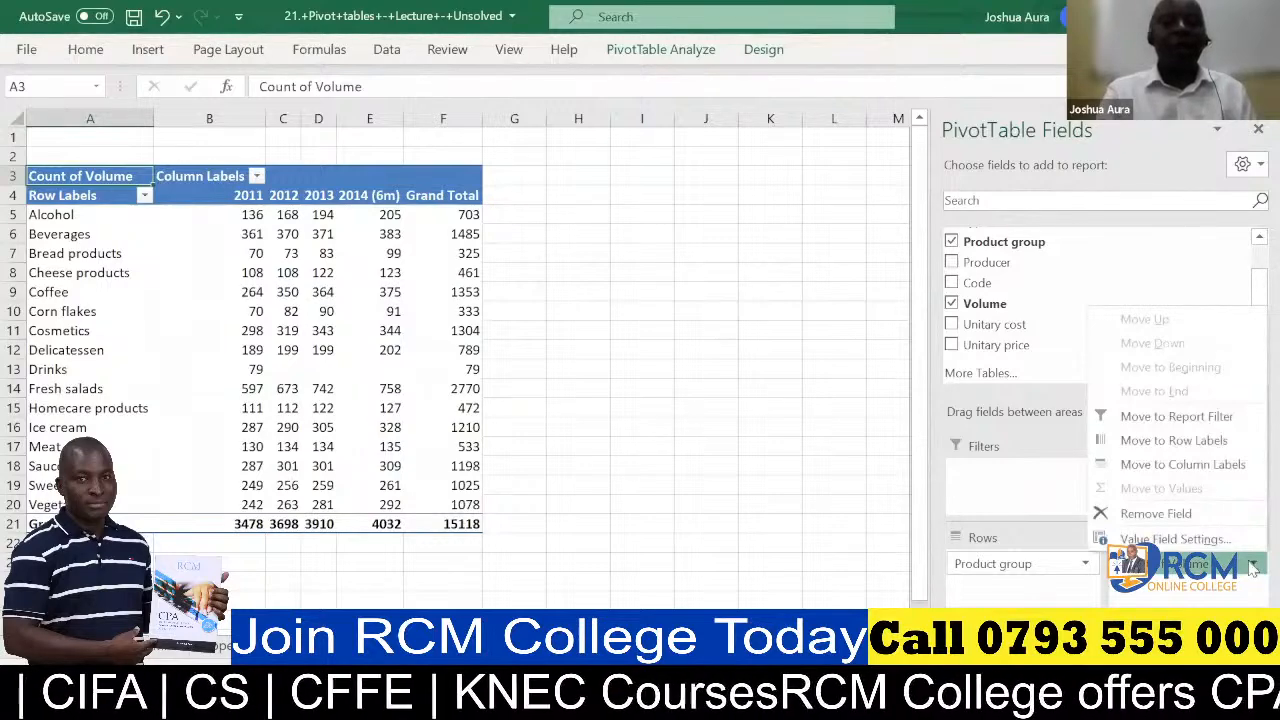
click(1160, 539)
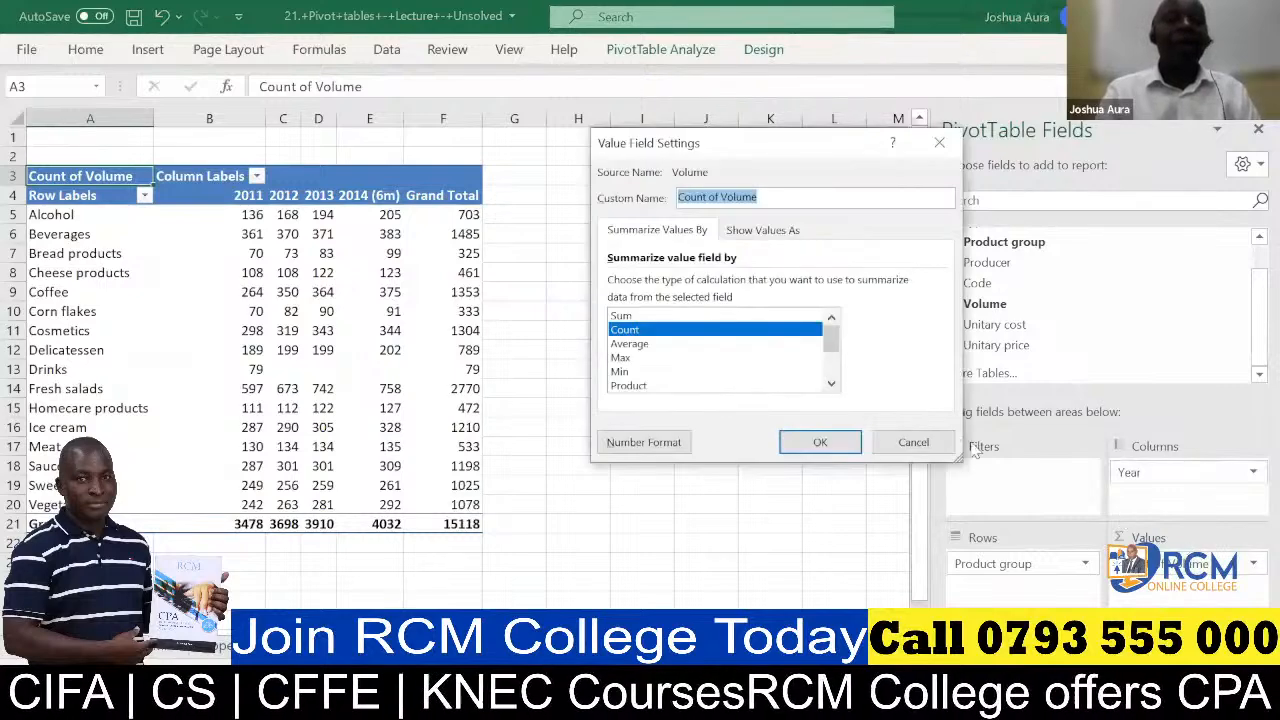
click(698, 317)
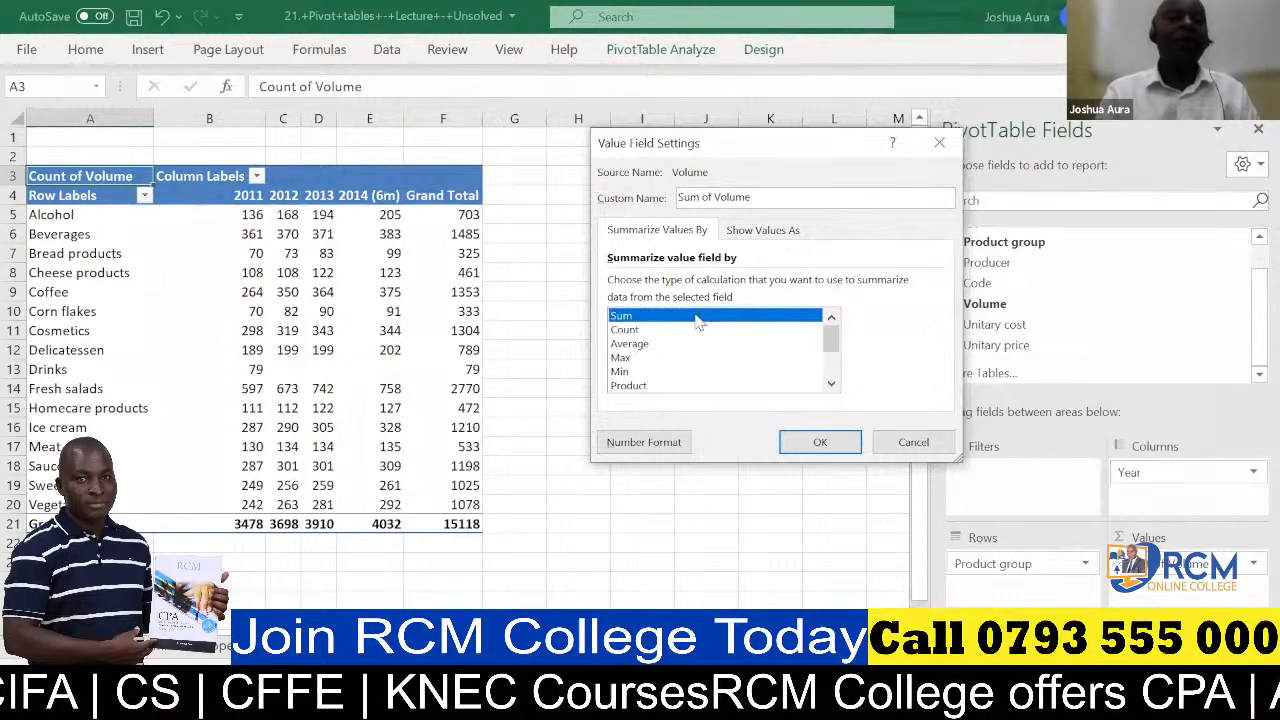
click(820, 442)
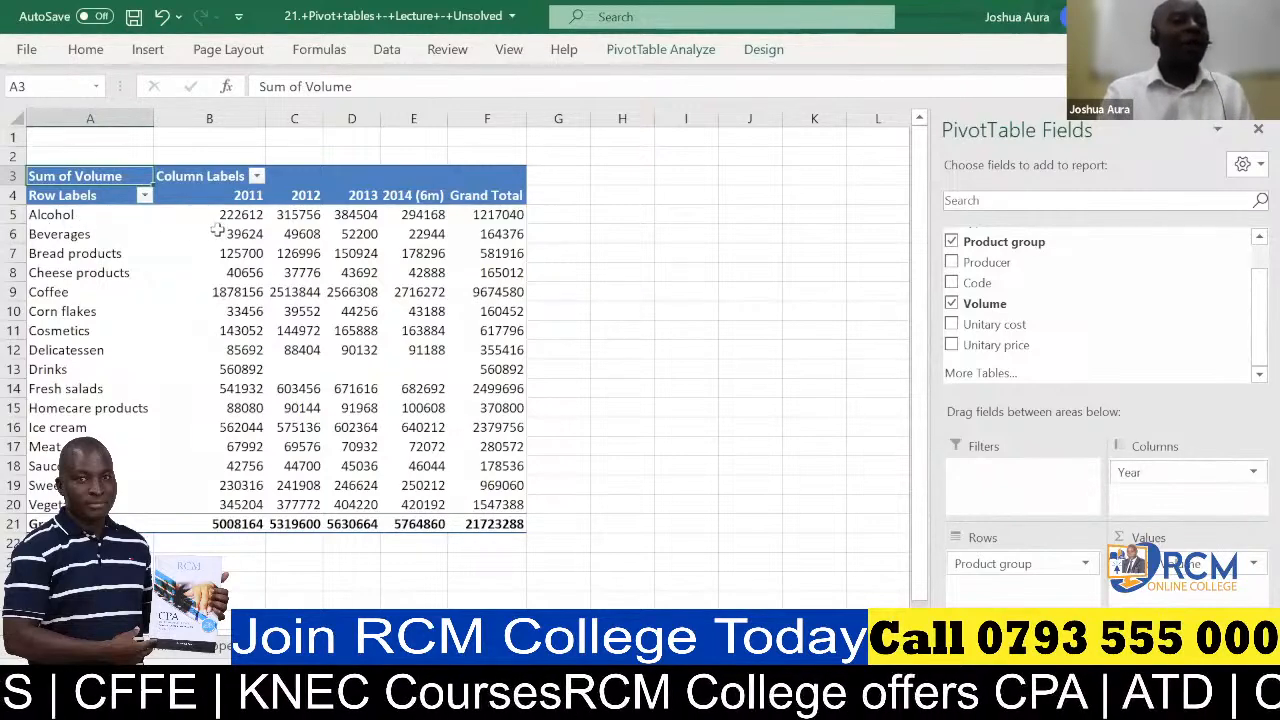
mouse_move(230, 230)
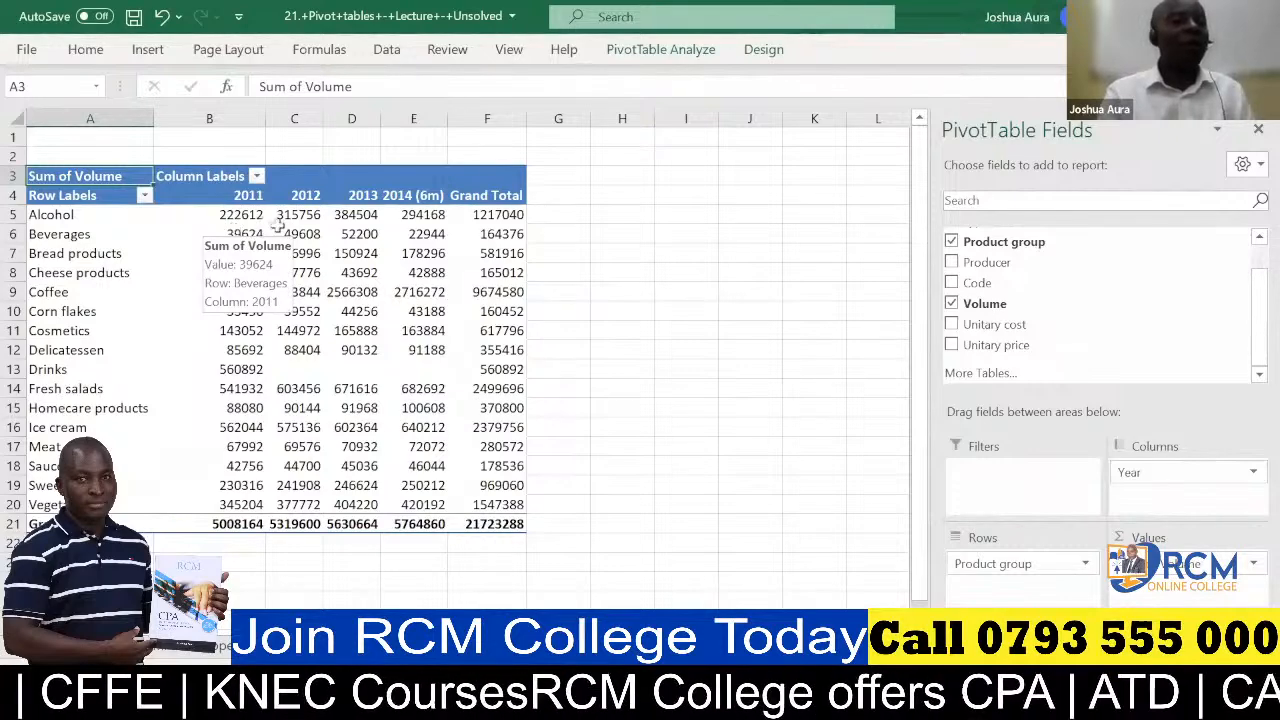
mouse_move(295, 225)
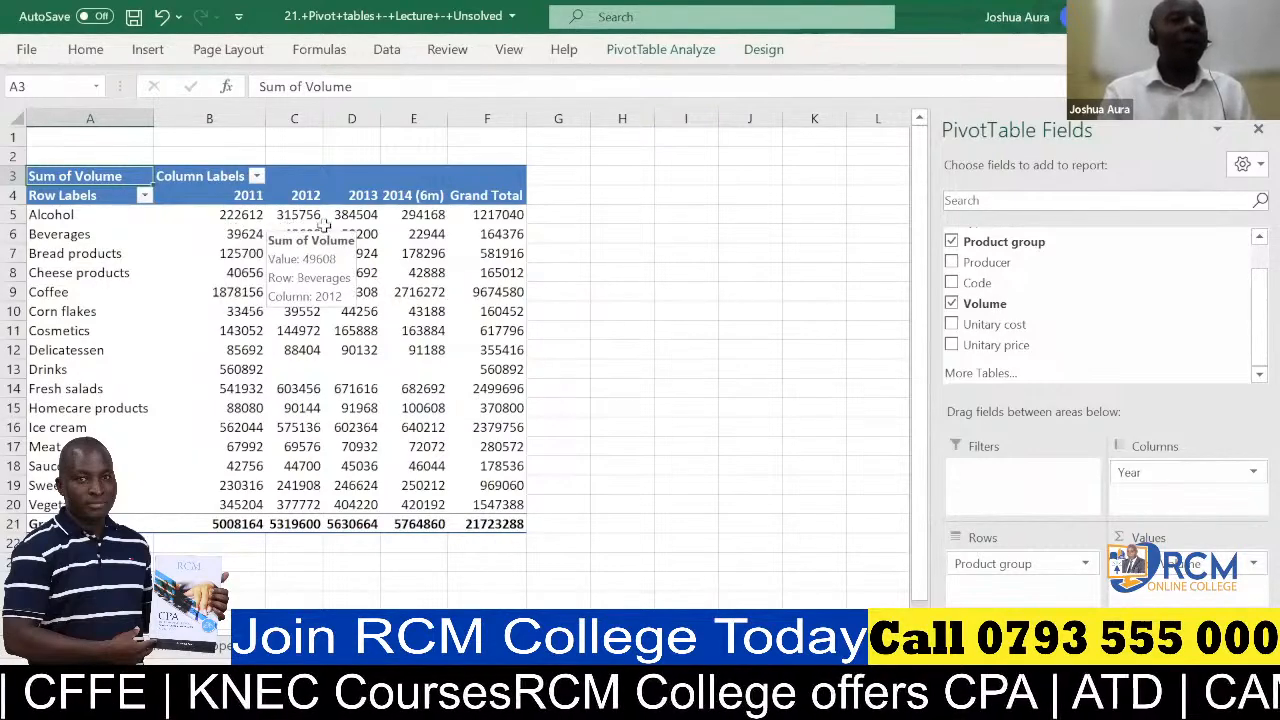
mouse_move(352, 224)
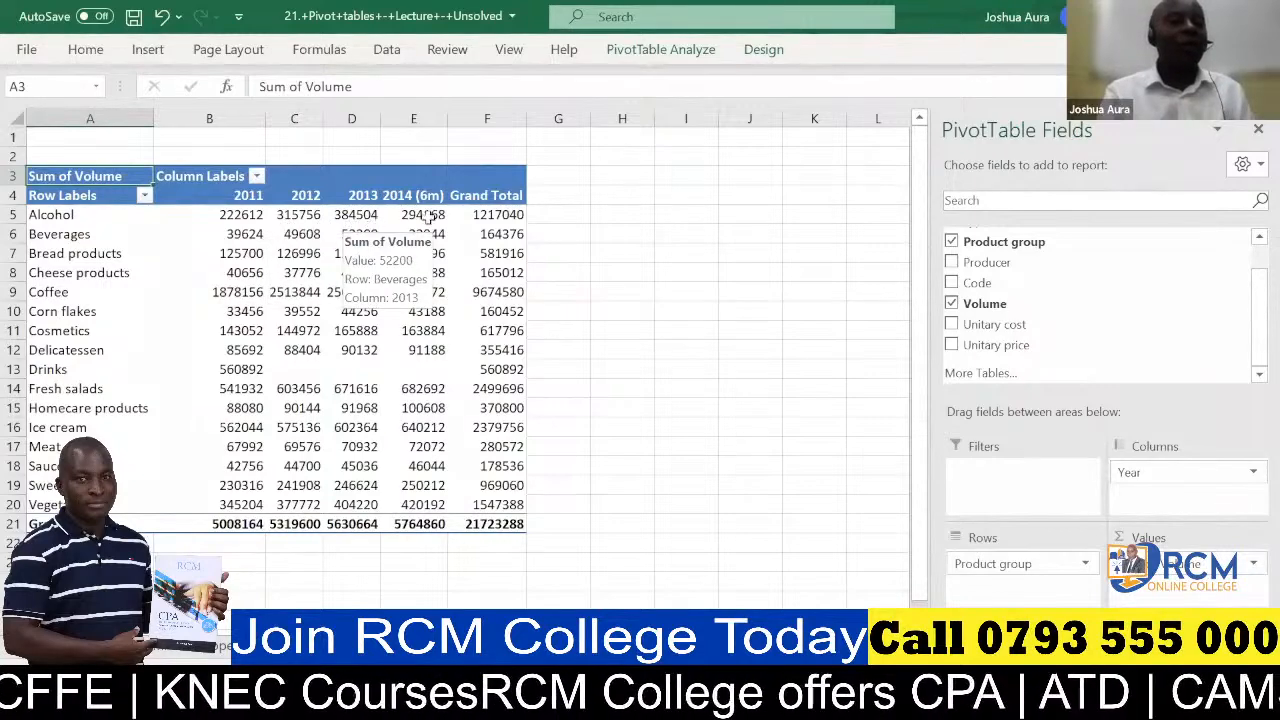
mouse_move(429, 218)
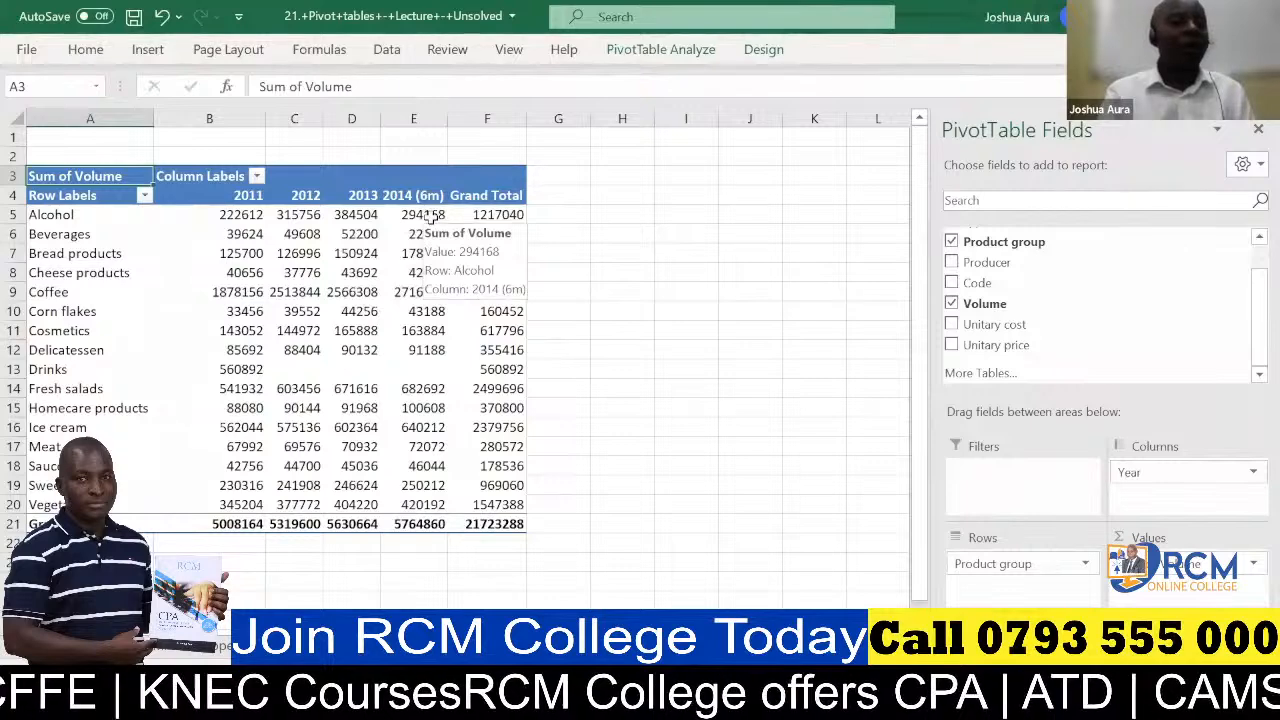
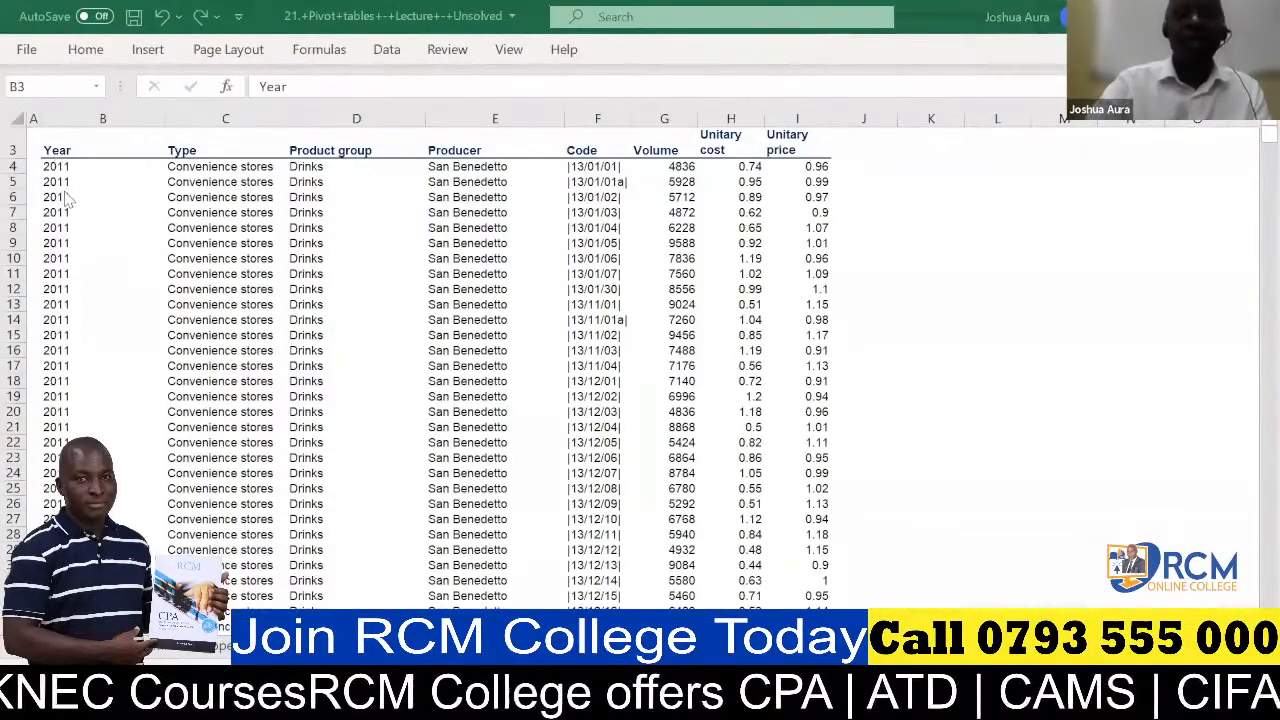
- Create another PivotTable on a new worksheet from the whole dataset 'Pivot tables'!$B$3:$I$15121
key(ctrl+a)
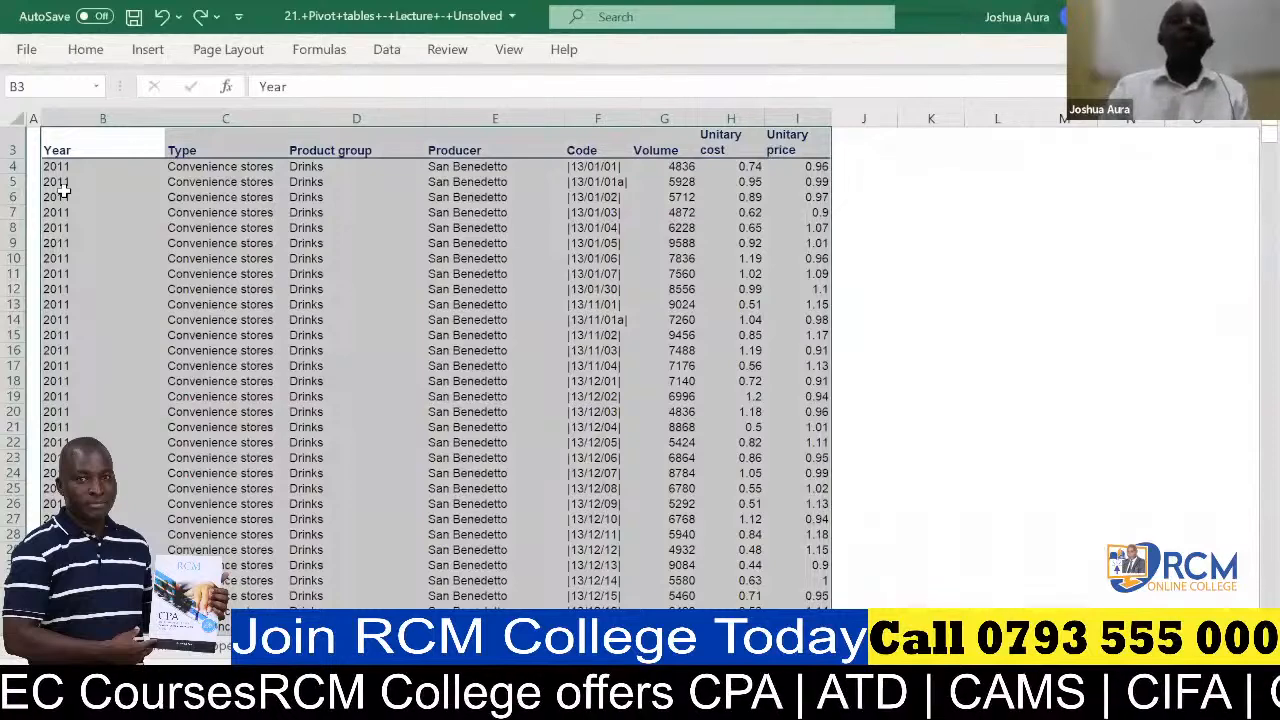
click(148, 50)
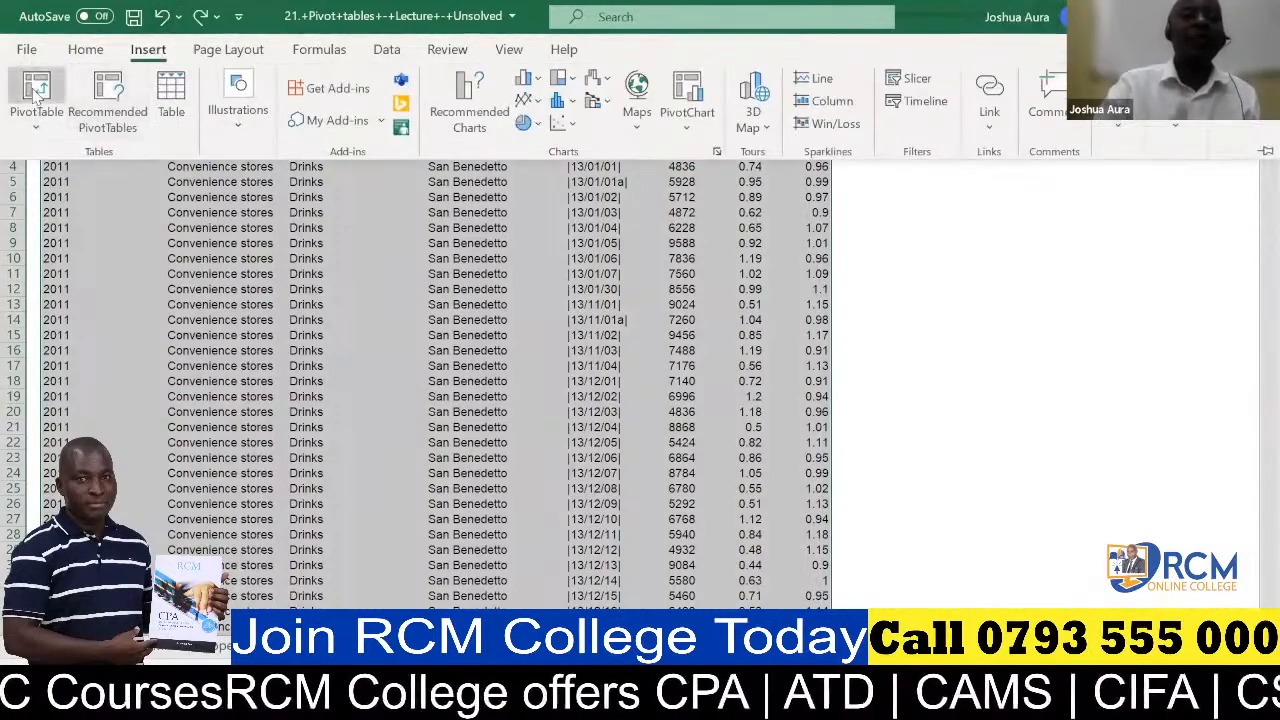
click(36, 92)
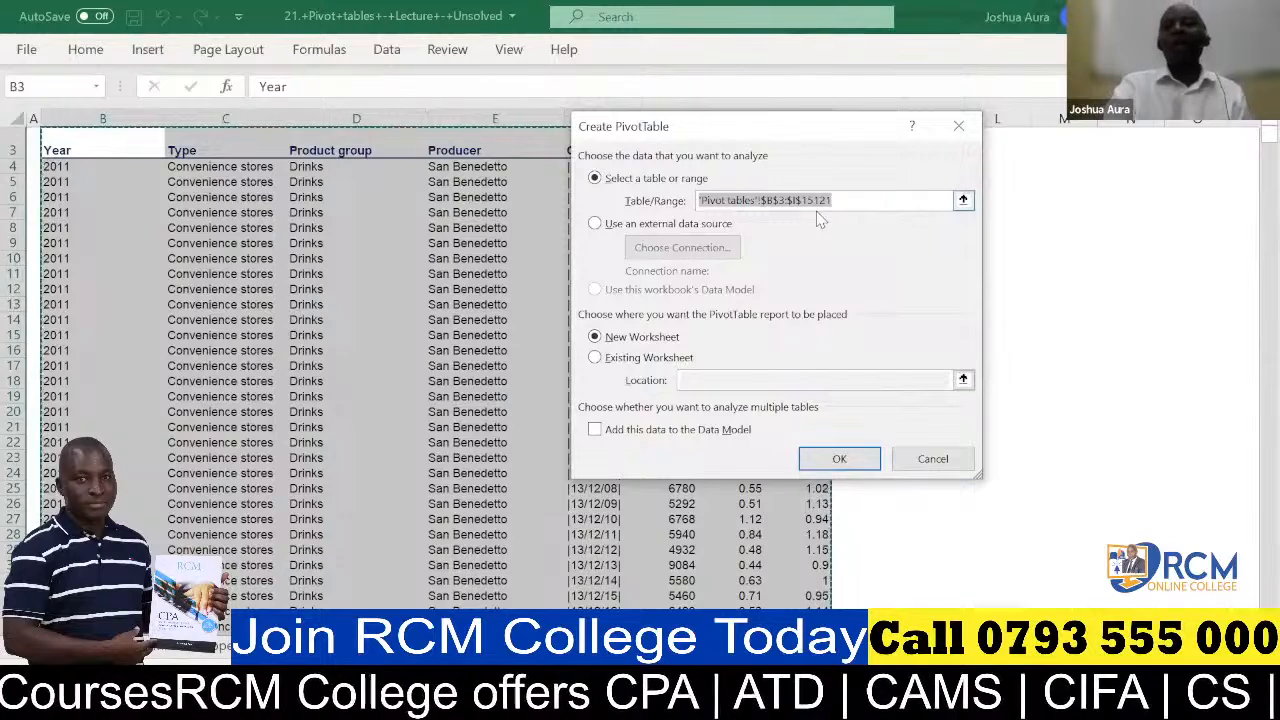
click(838, 460)
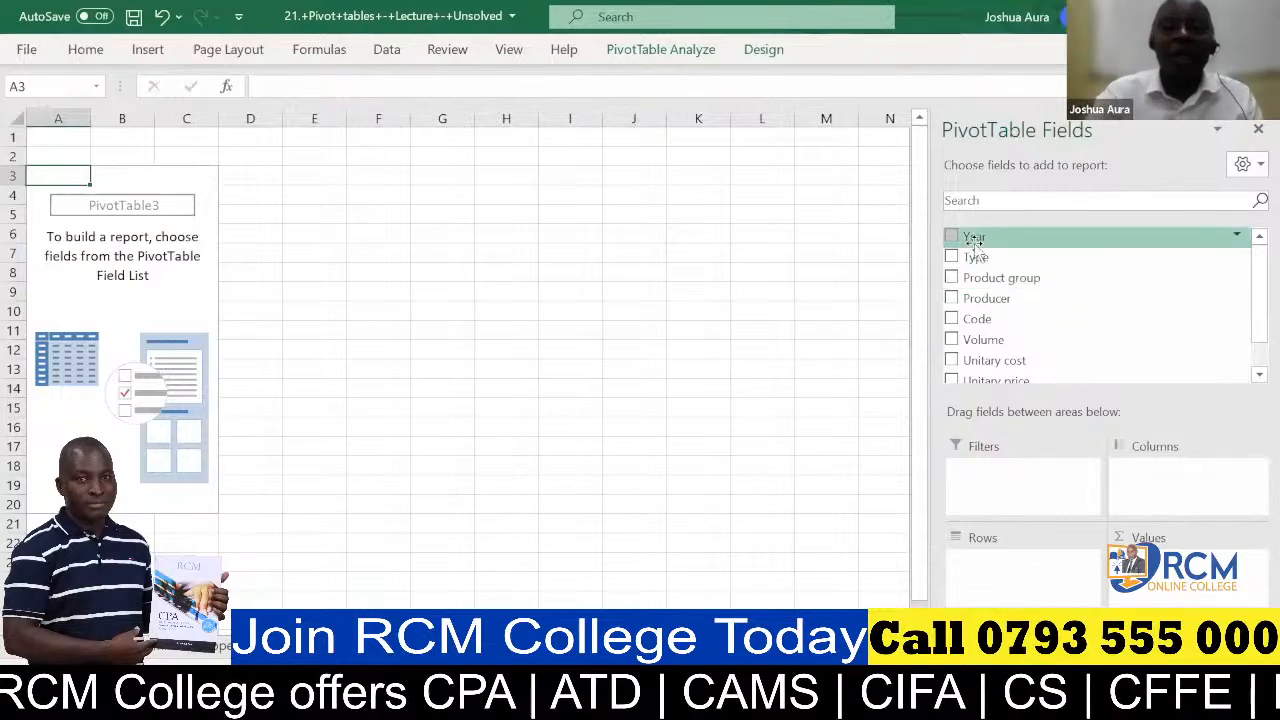
- Lay out the new PivotTable with Year in the columns, Product group in the rows and Volume summarized by Sum in the values
drag(972, 236, 1145, 468)
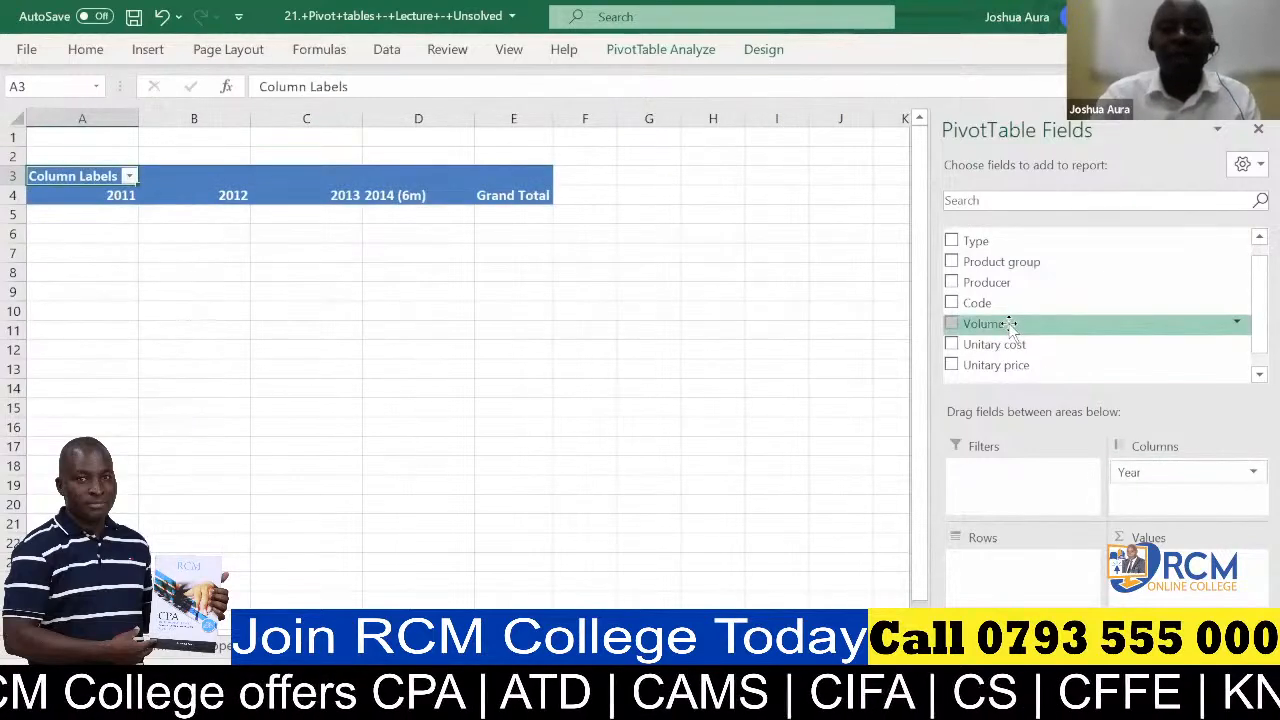
drag(1012, 325, 1178, 570)
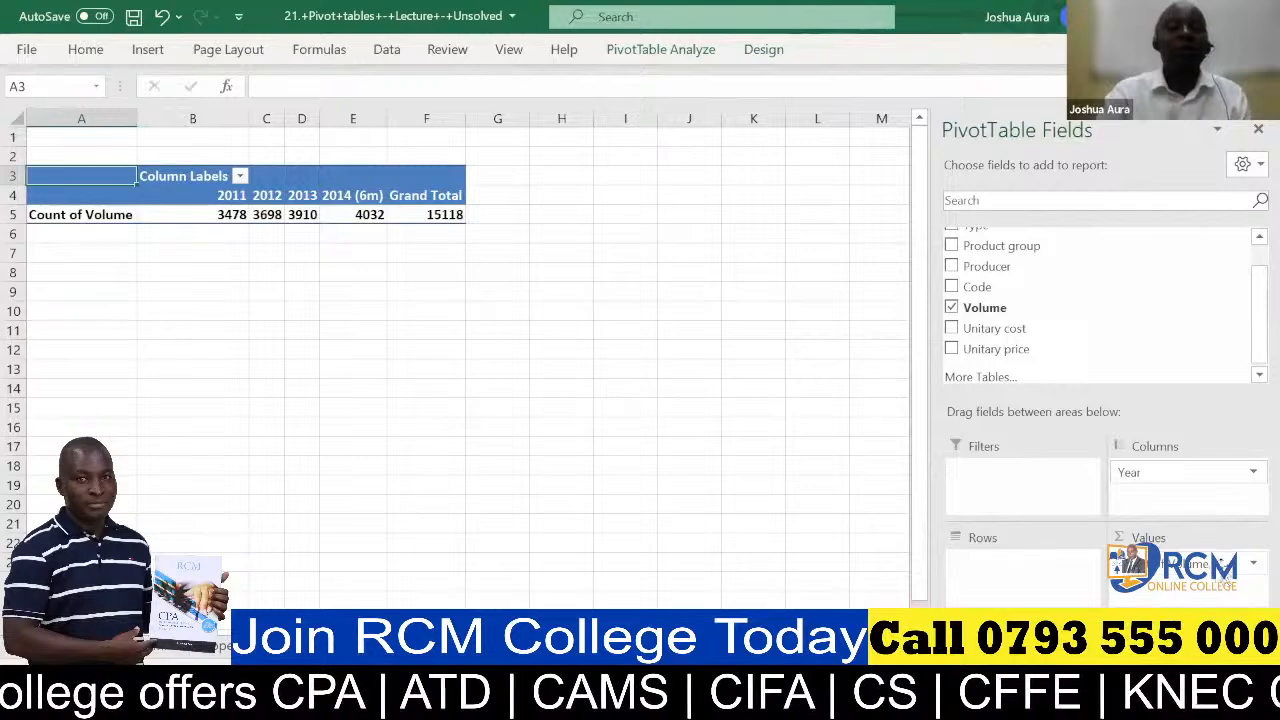
click(1252, 566)
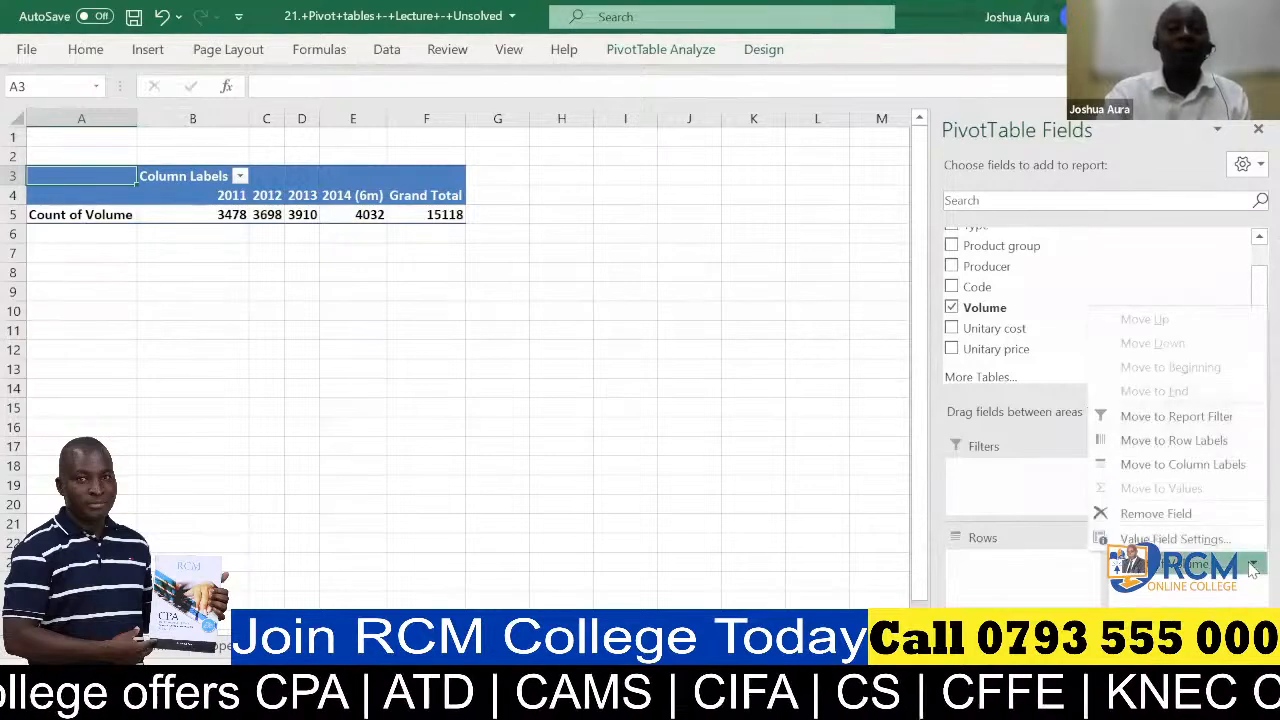
click(1235, 541)
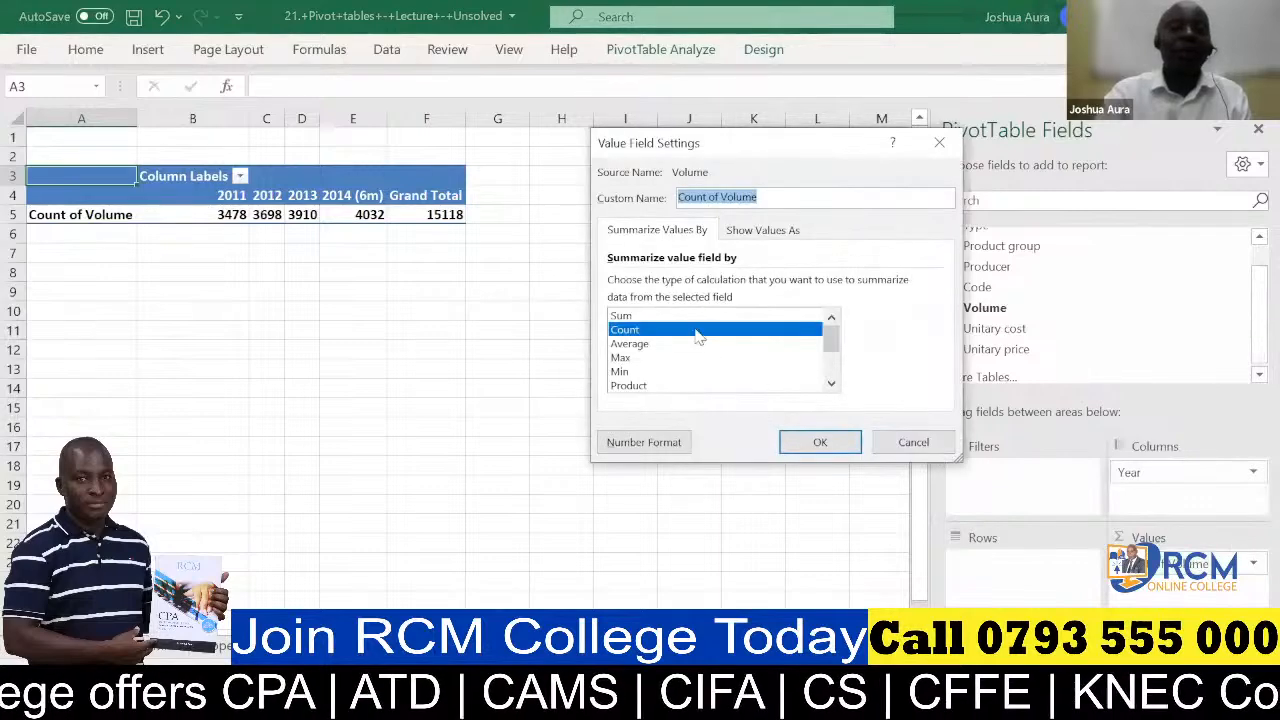
click(689, 317)
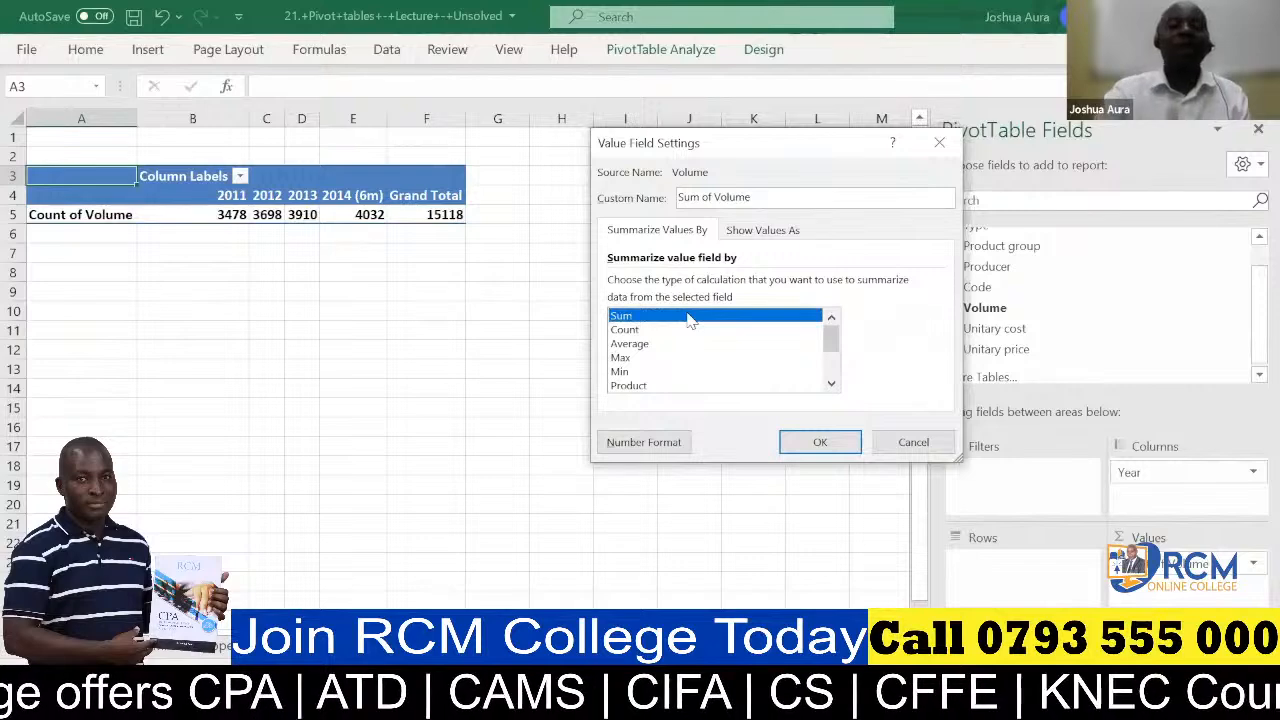
click(820, 442)
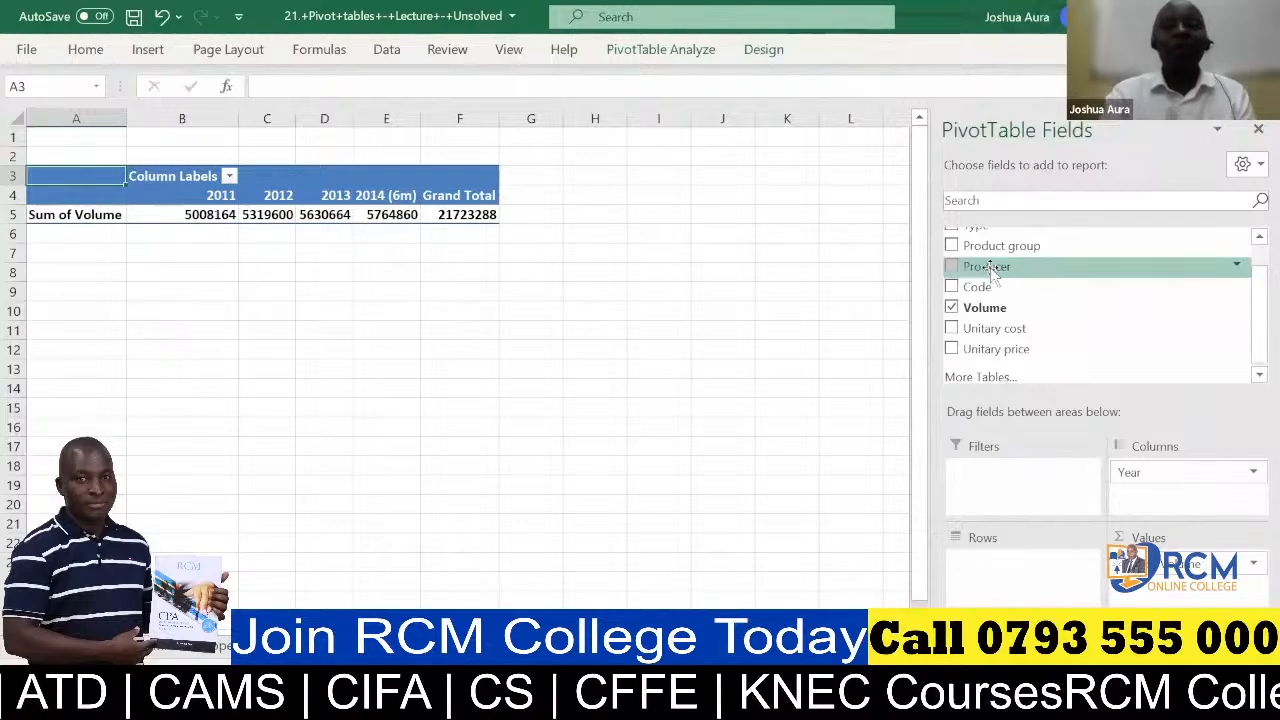
drag(1000, 250, 996, 566)
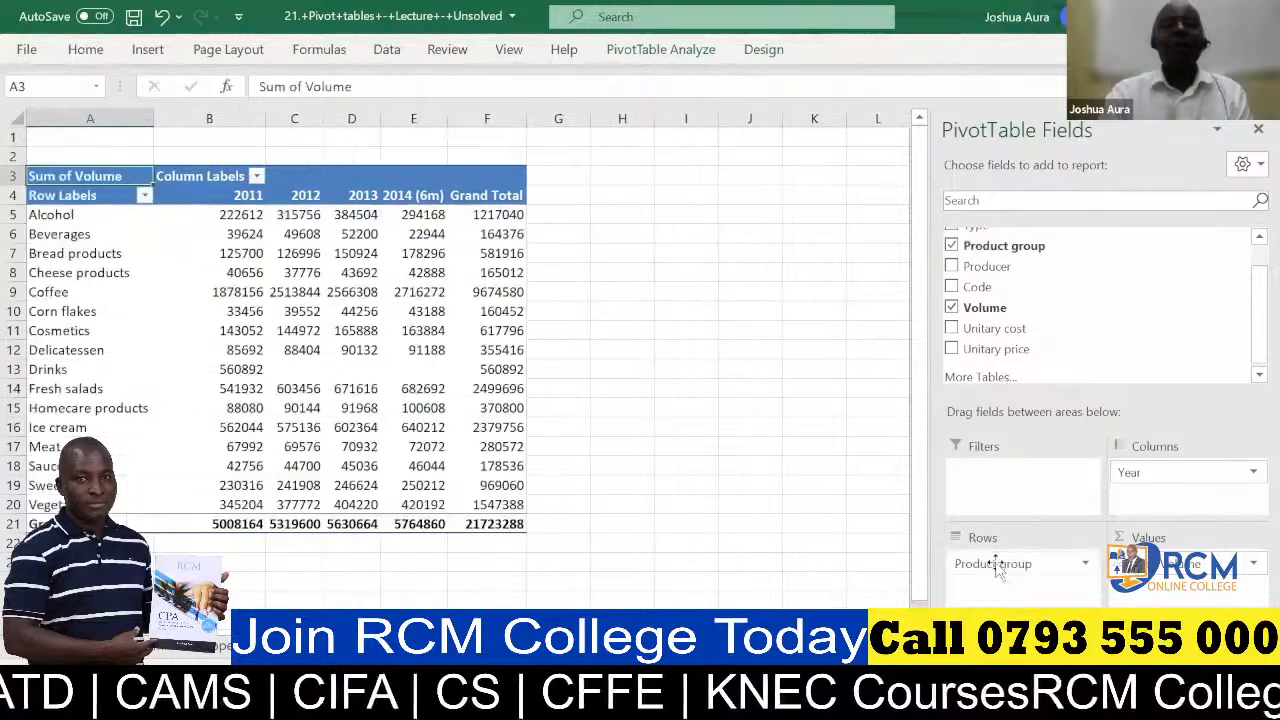
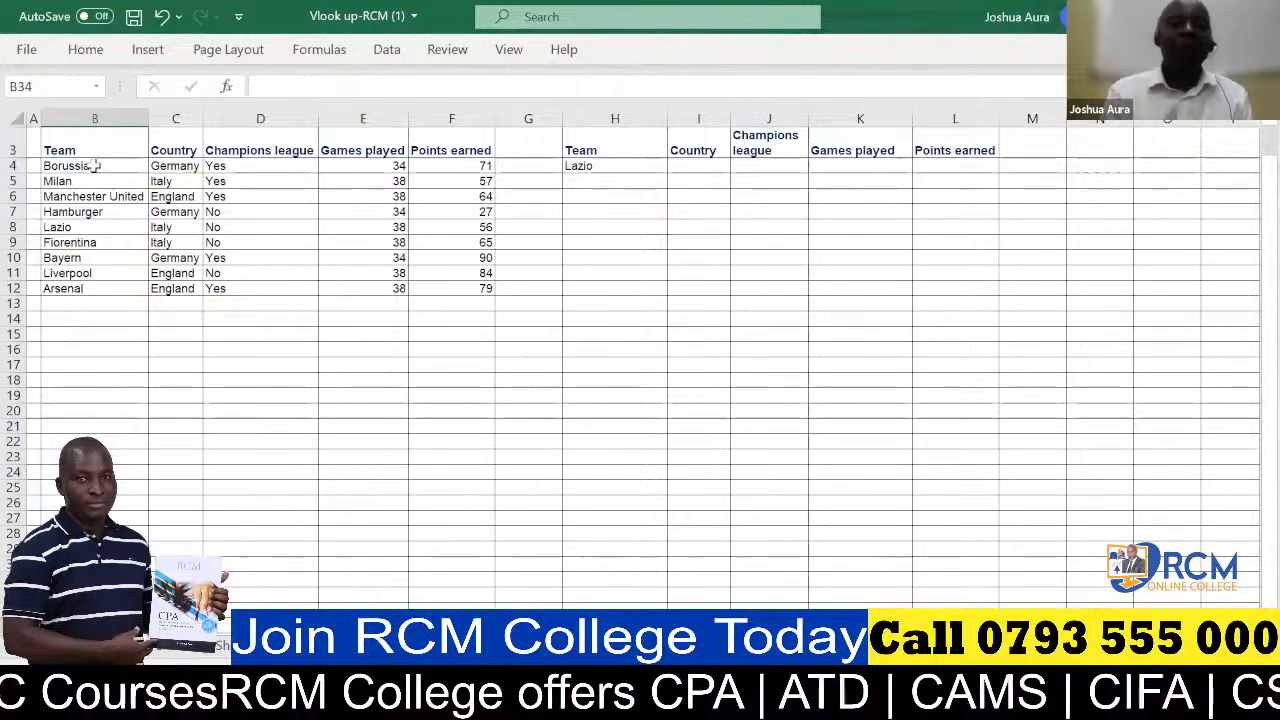
- Replace the lookup team in H4 with Arsenal in the Vlook up-RCM (1) workbook
click(597, 166)
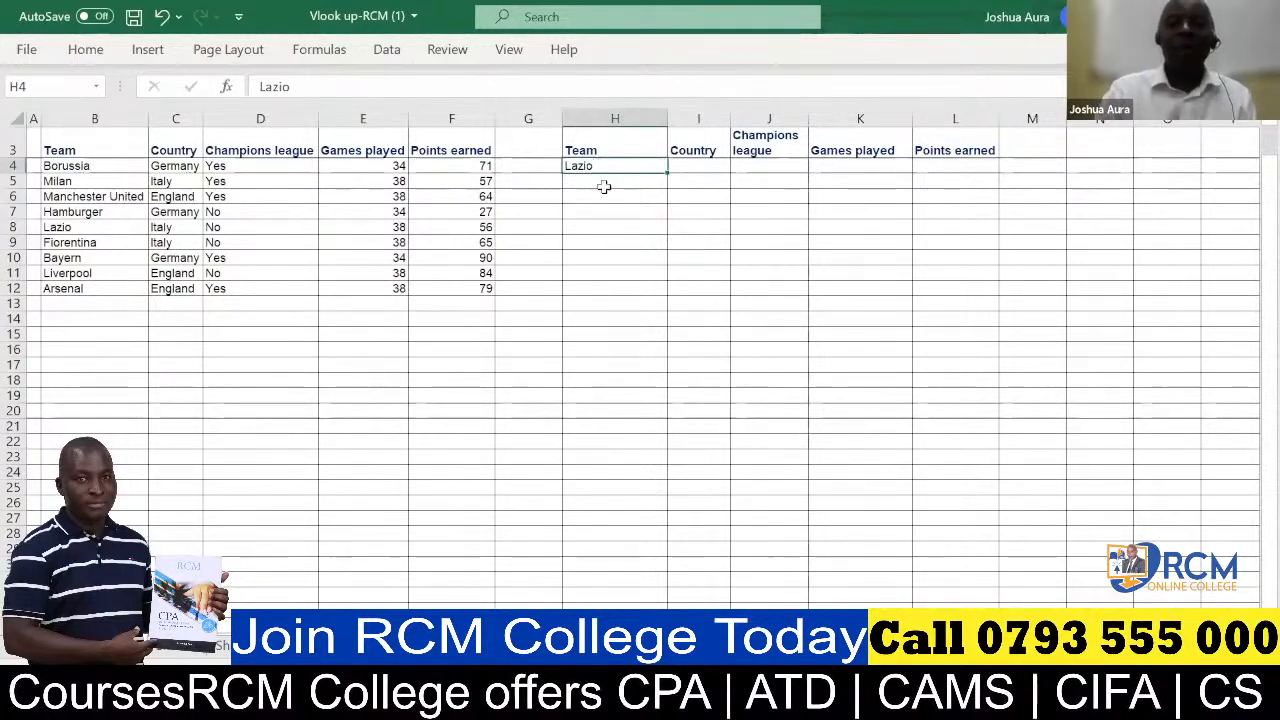
click(615, 190)
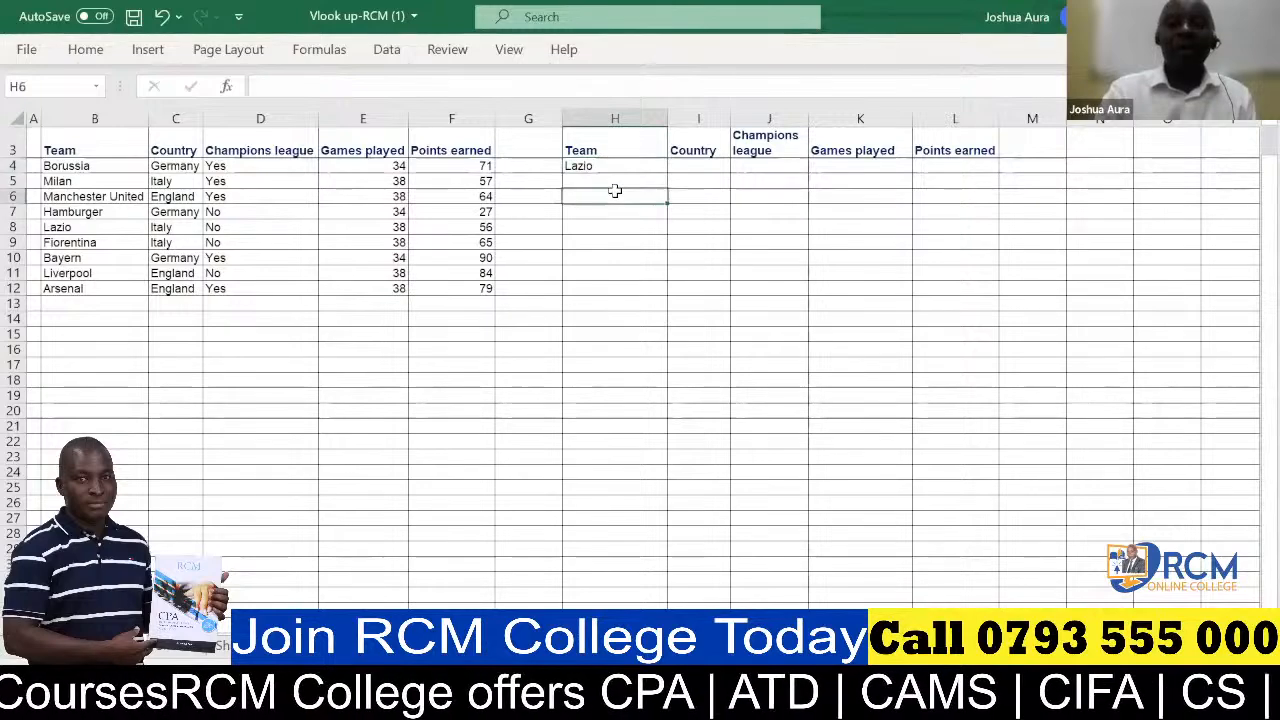
click(615, 166)
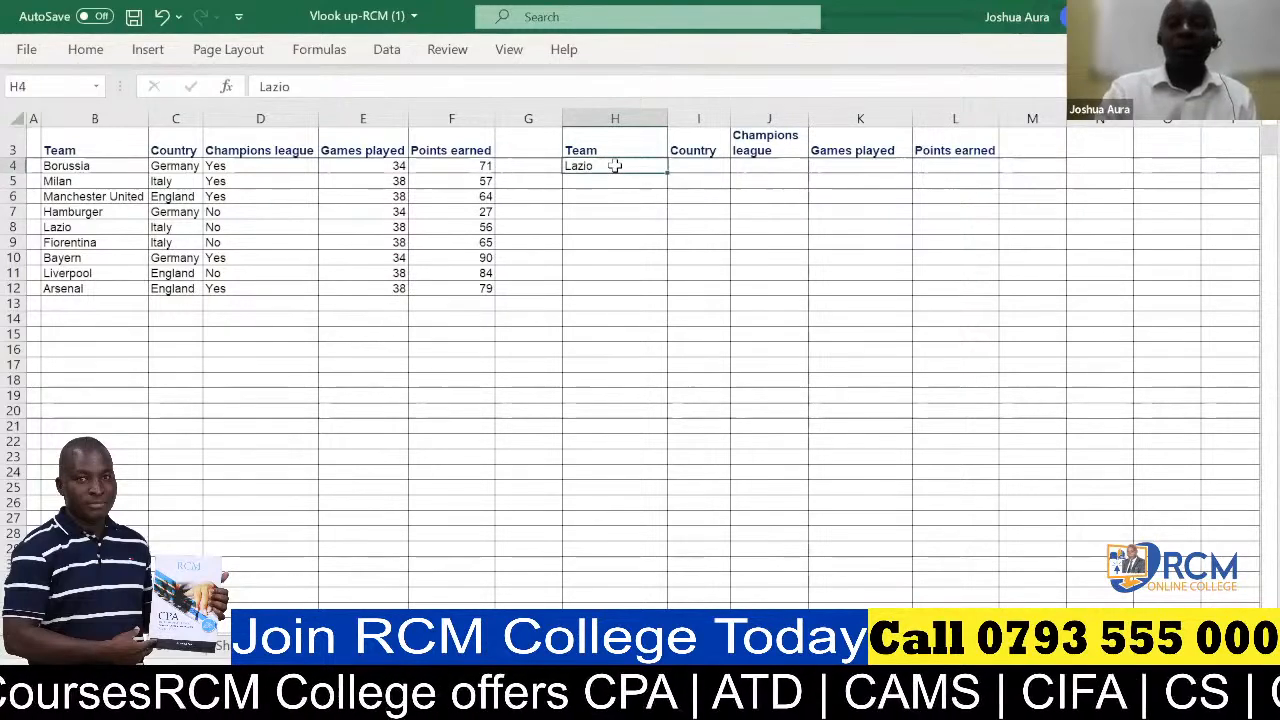
key(BackSpace)
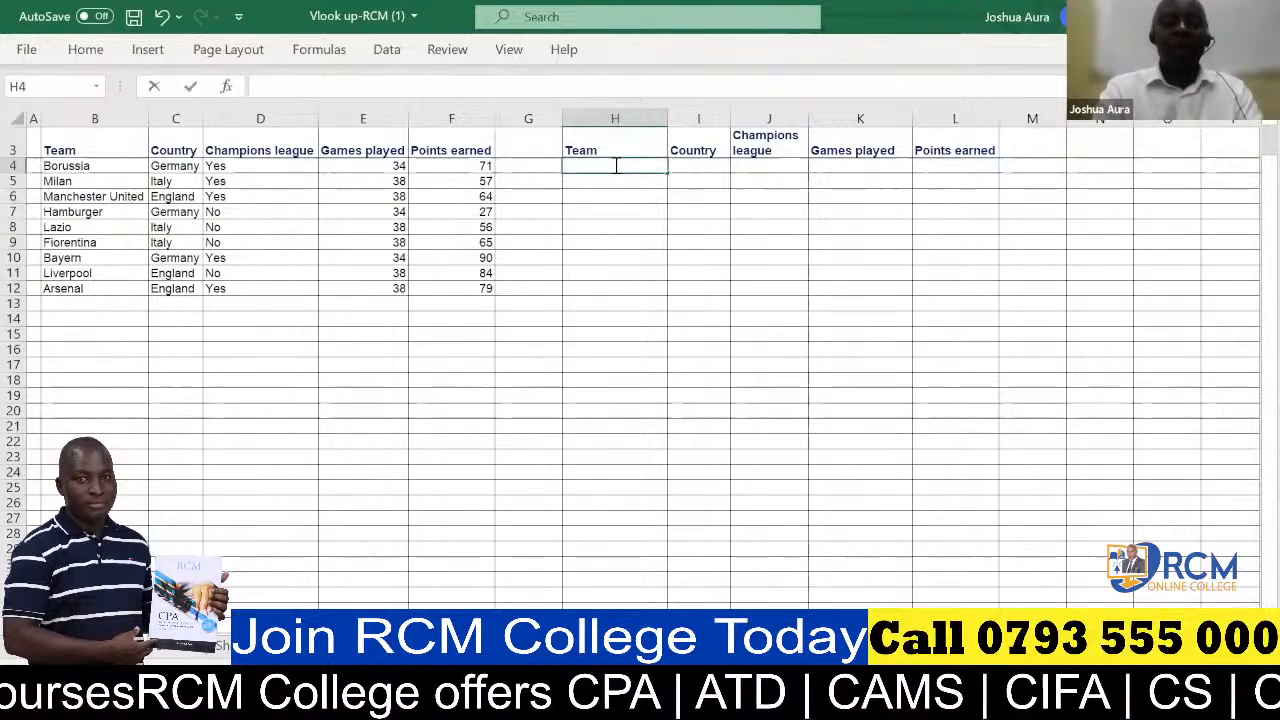
text(Arsen)
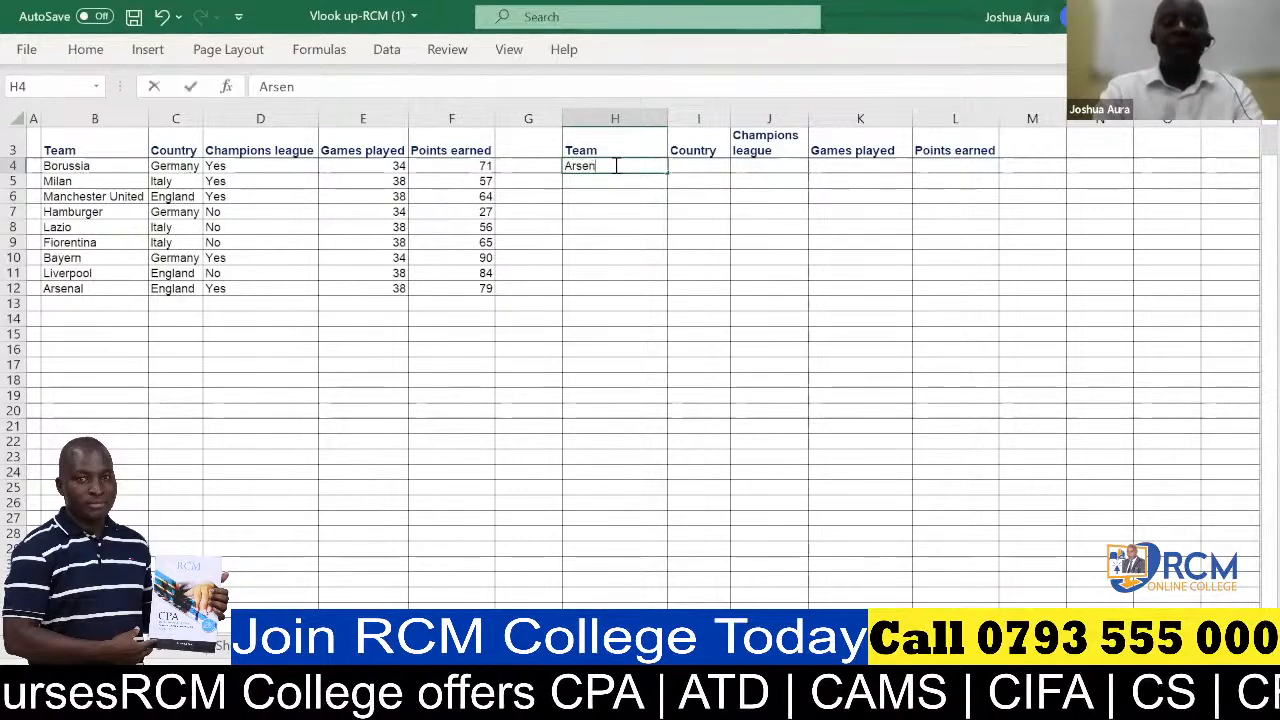
text(al)
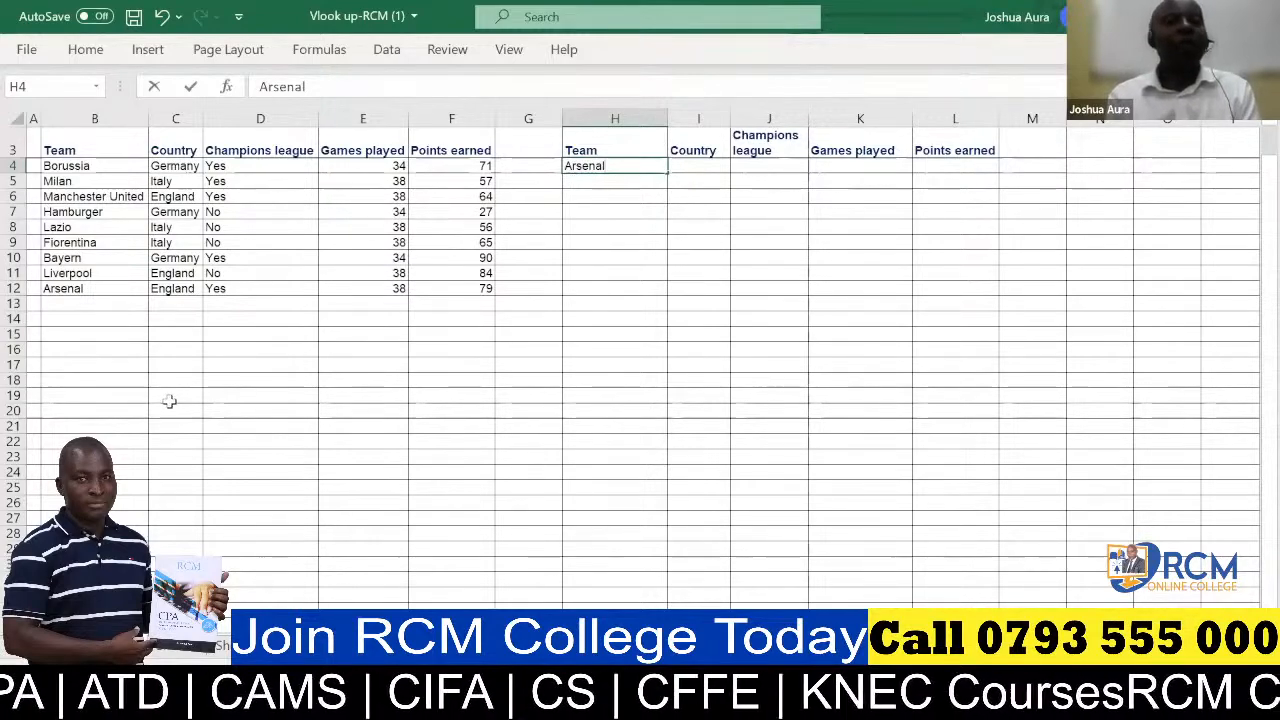
- Start a VLOOKUP formula in I4 under Country, using H4 as the lookup value with its column locked as $H4
click(693, 167)
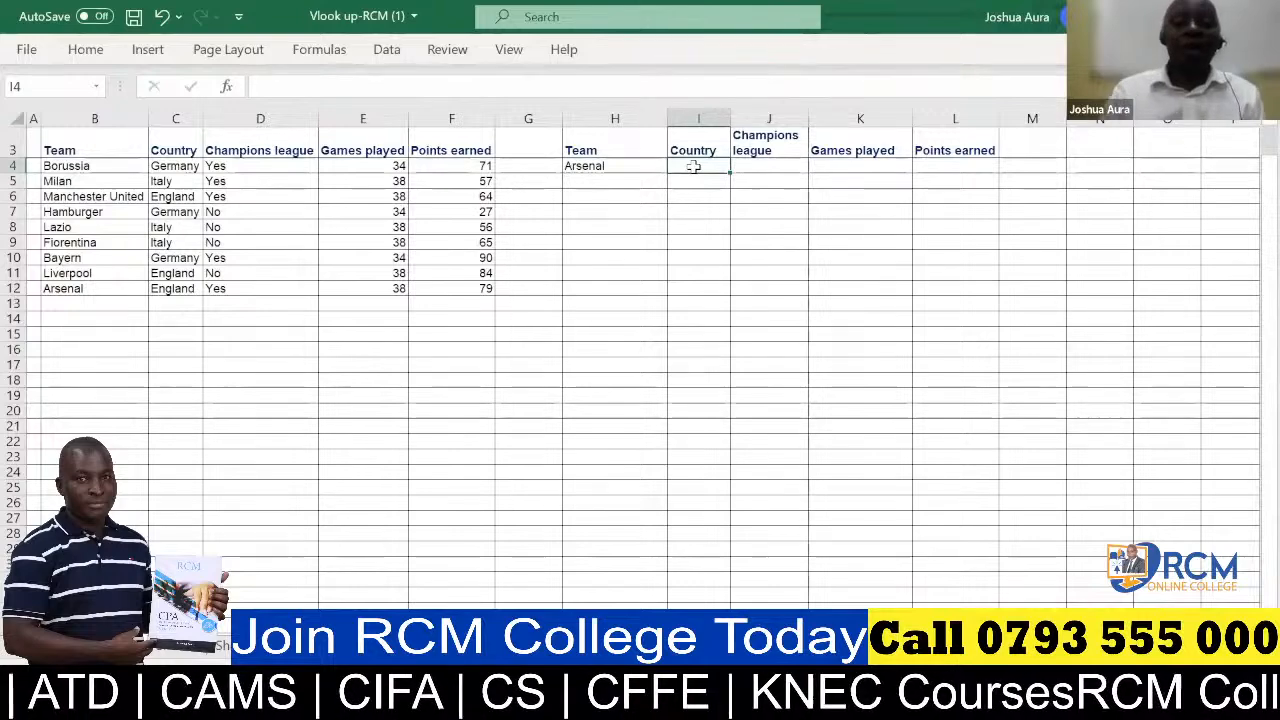
text(=)
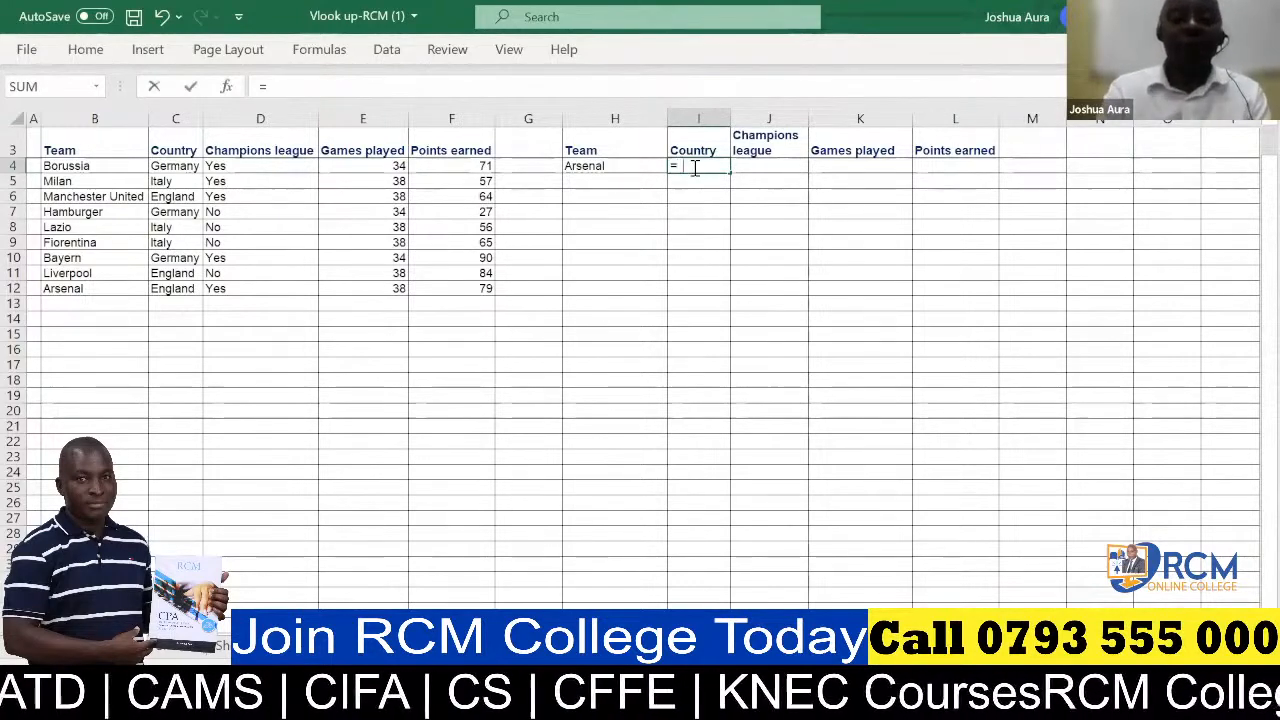
text(vl)
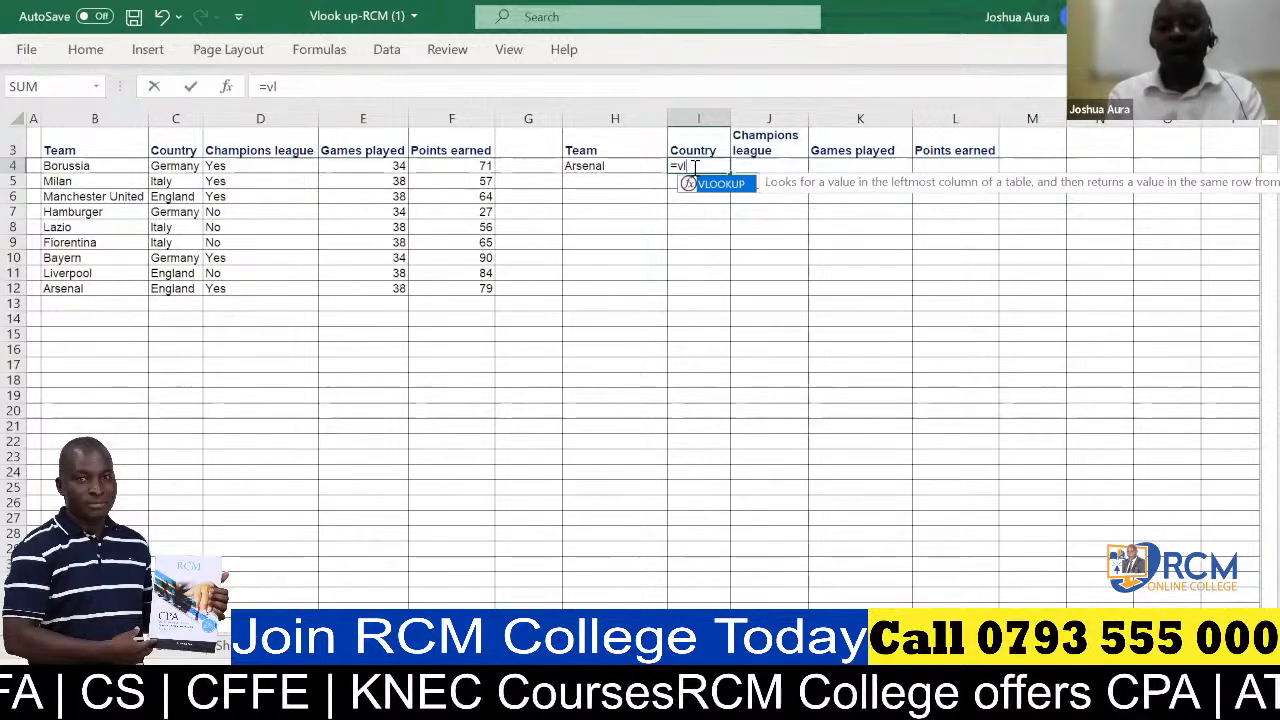
key(Tab)
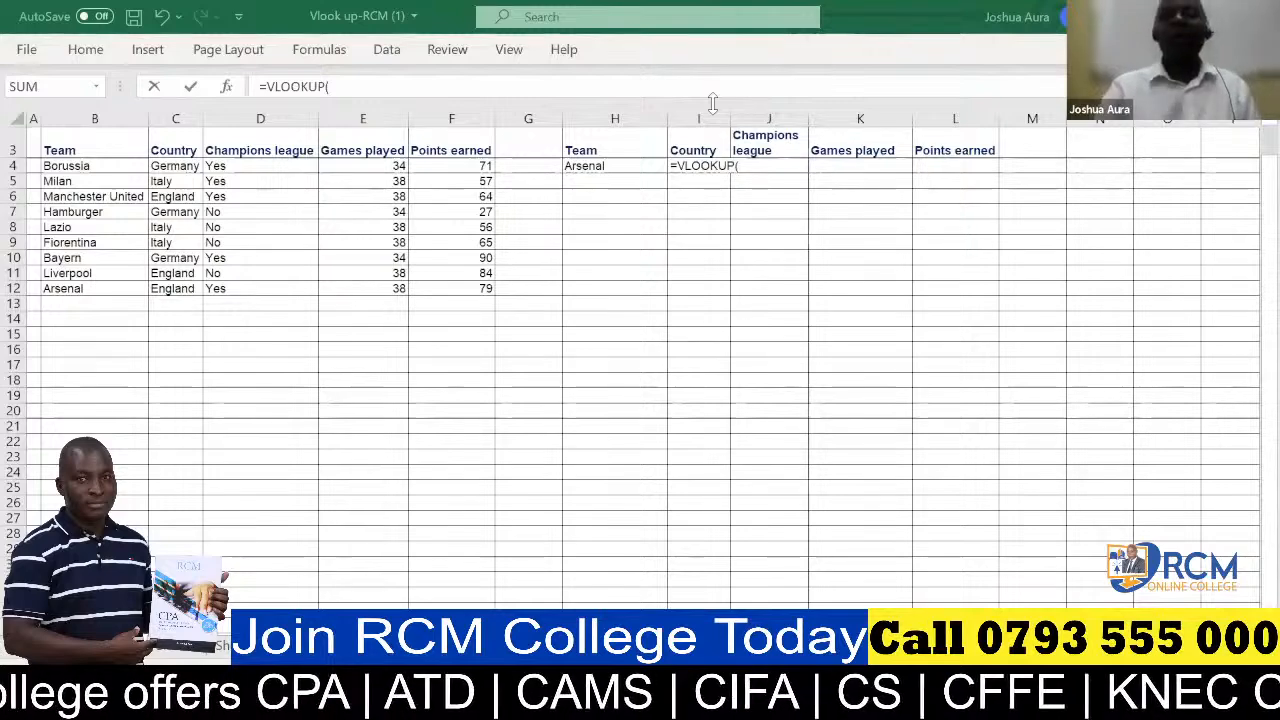
click(757, 167)
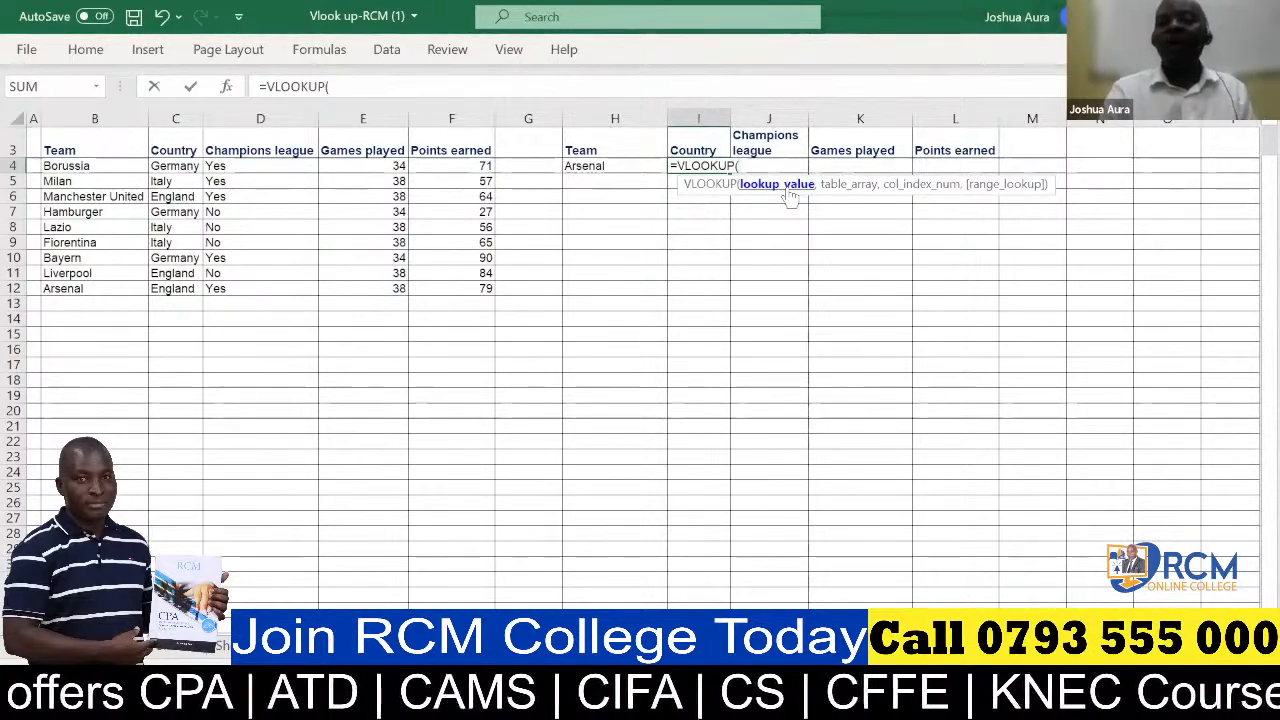
click(605, 166)
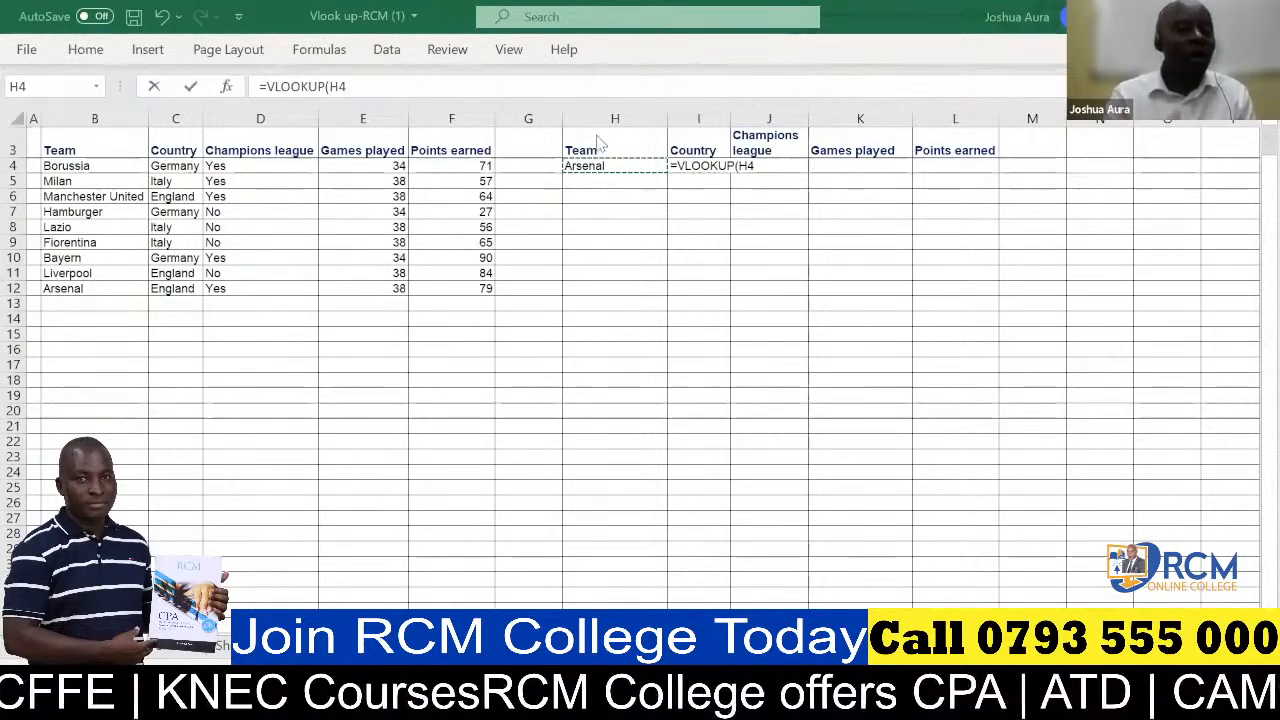
click(740, 169)
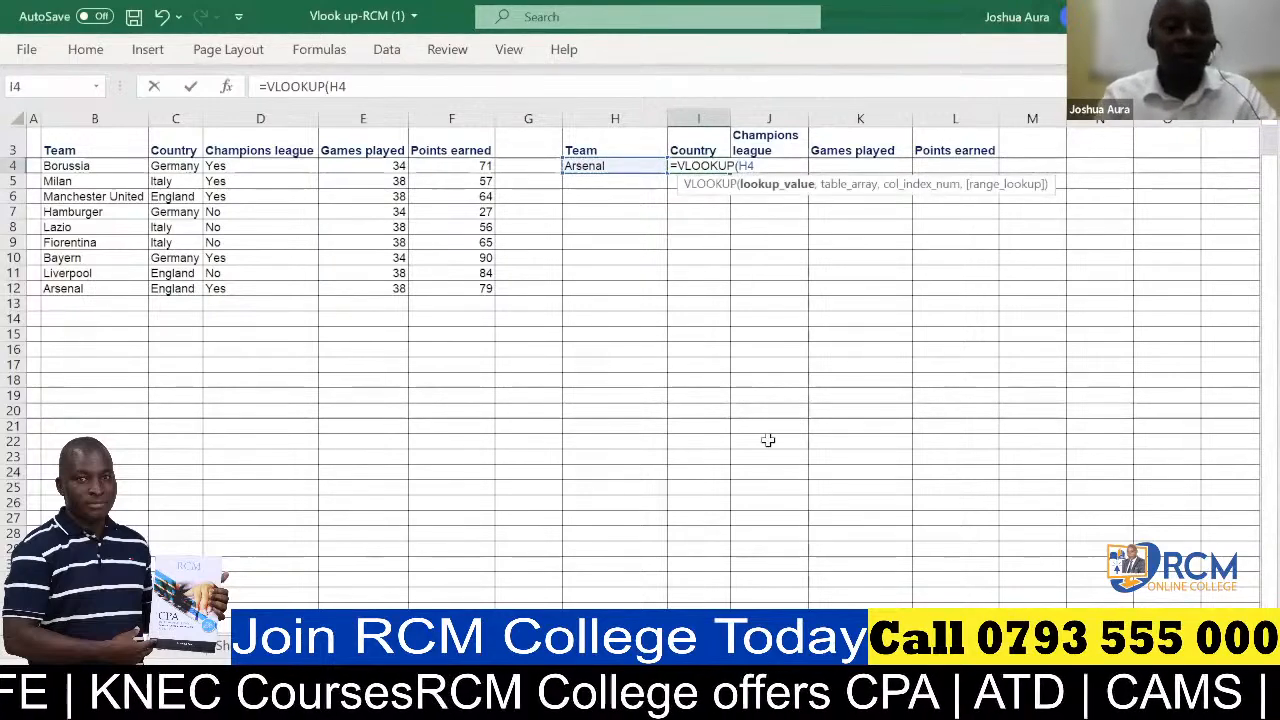
text($)
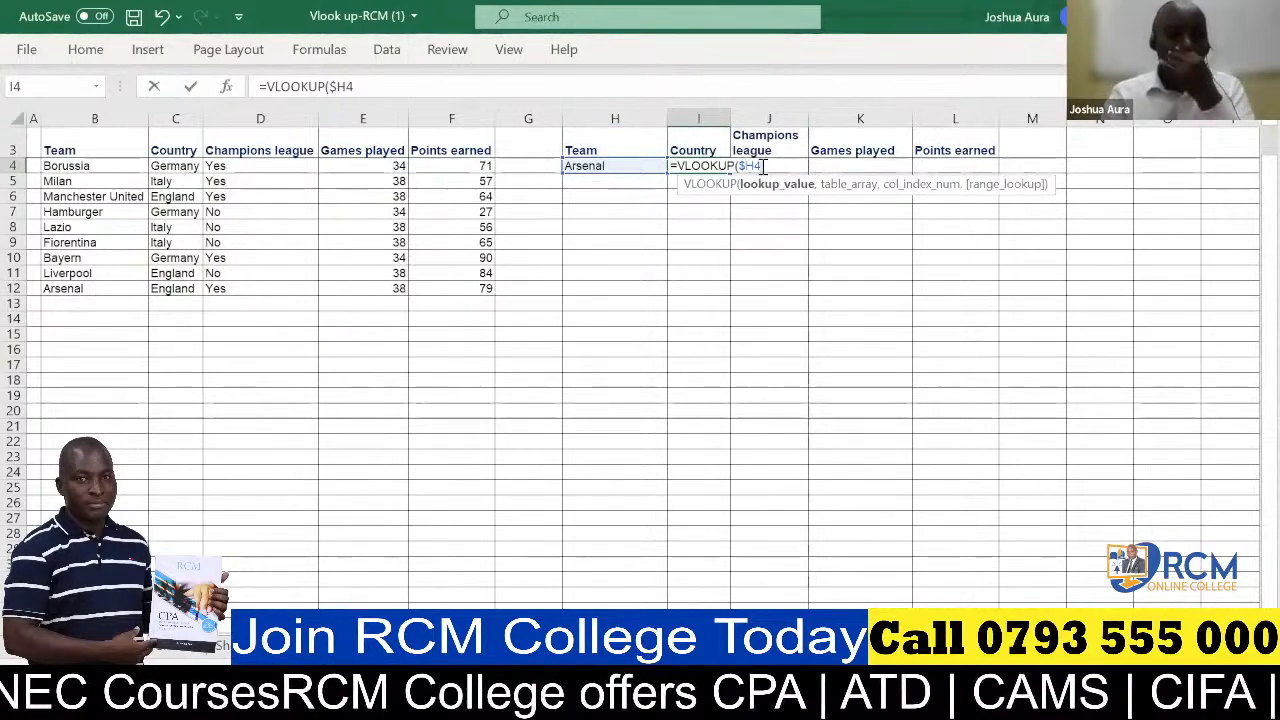
text(,)
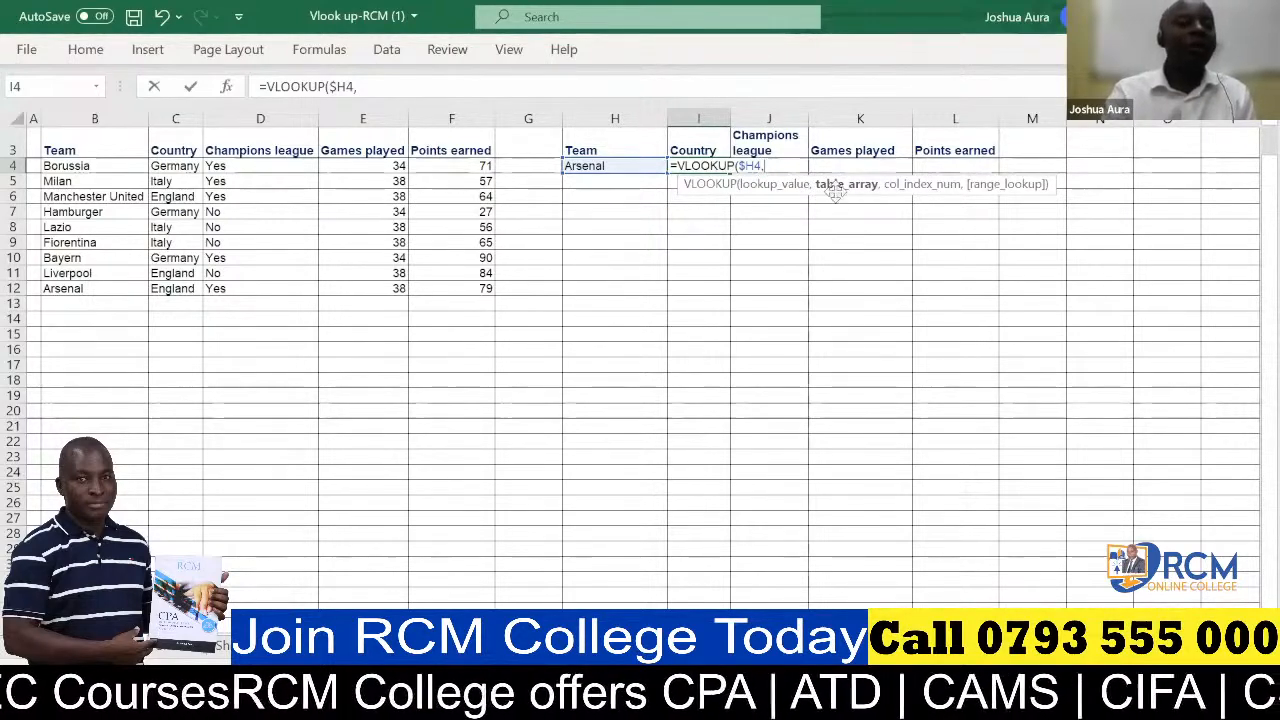
- Enter the team table including its headers as the VLOOKUP table array, with the absolute reference $B$3:$F$12
click(76, 152)
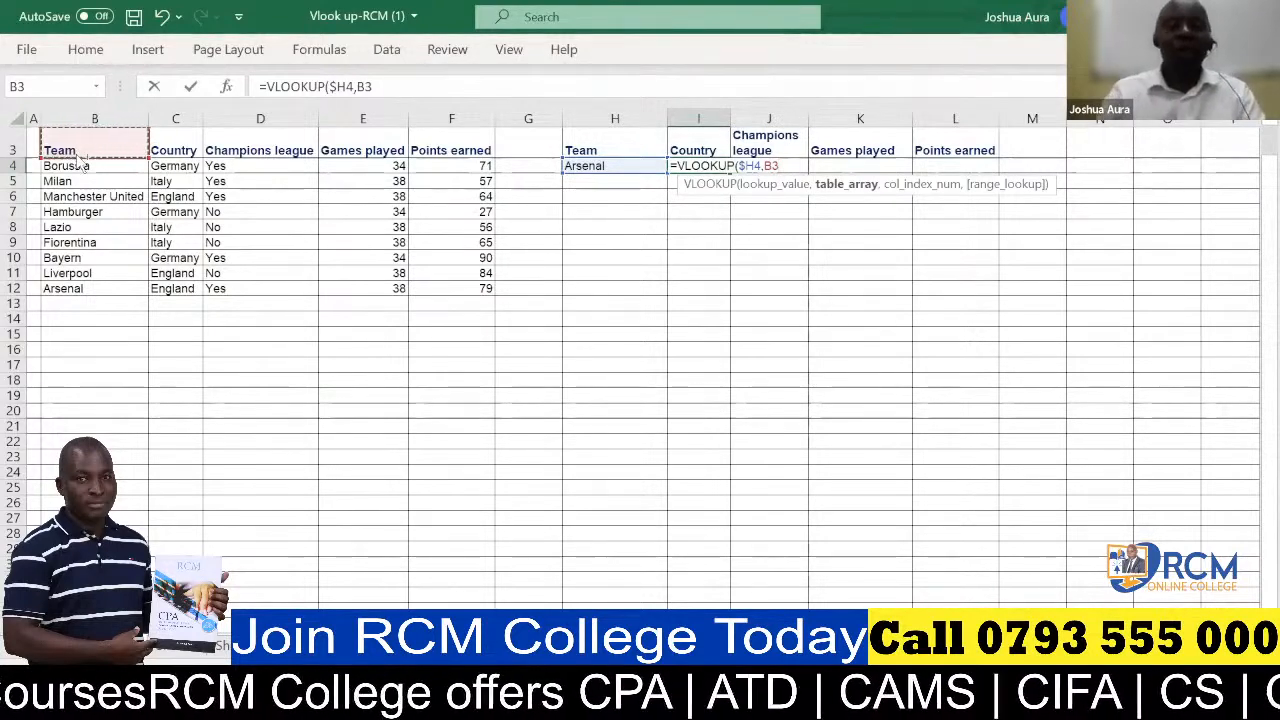
key(ctrl+shift+Right)
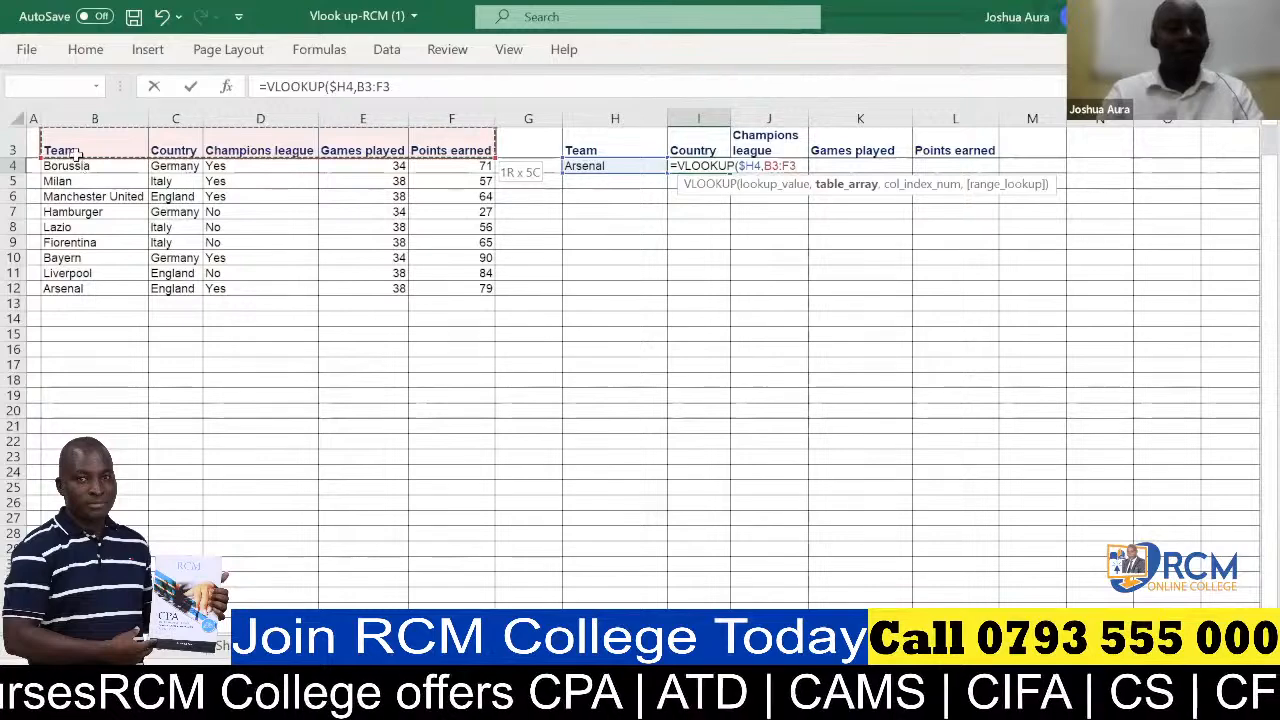
key(ctrl+shift+Down)
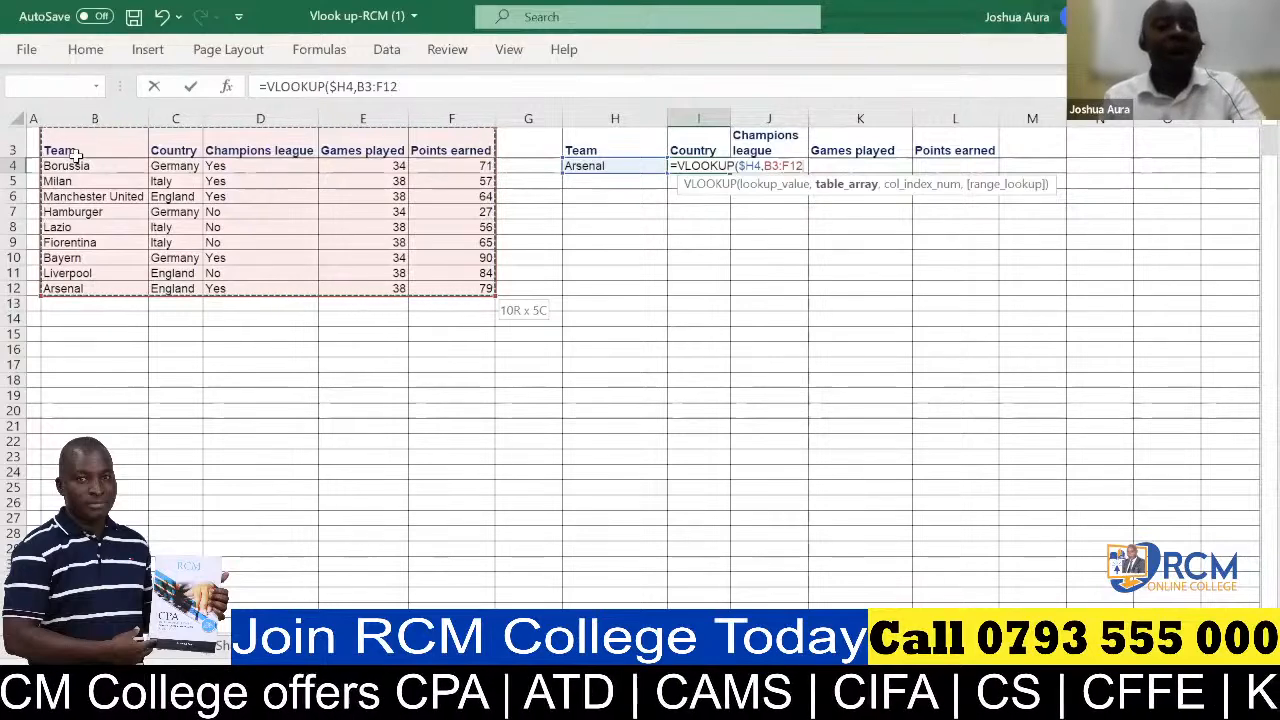
key(F4)
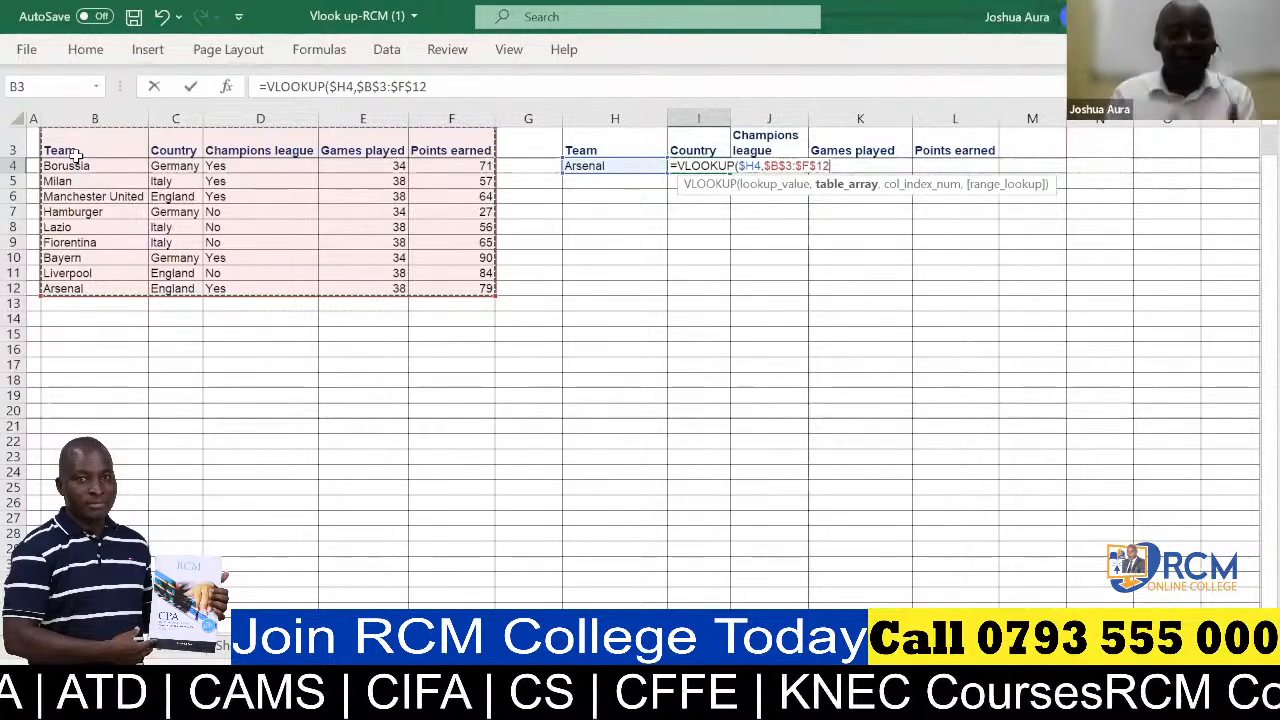
text(,)
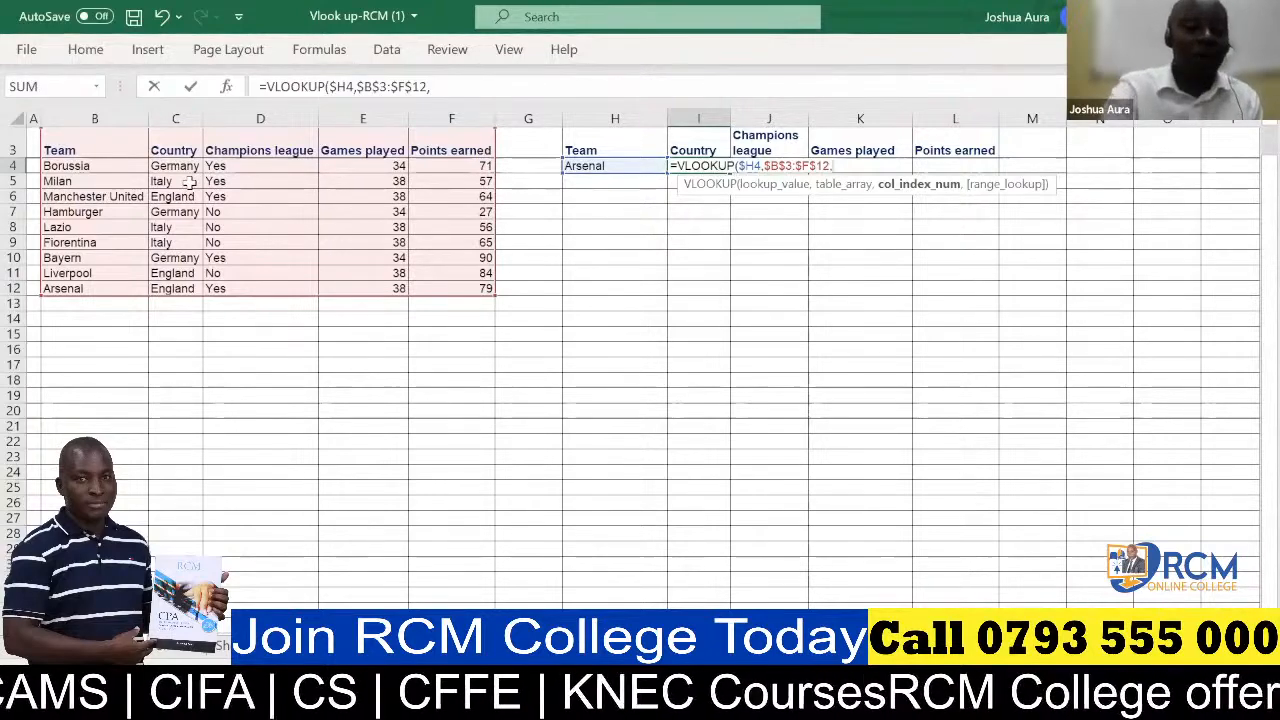
- Complete the Country VLOOKUP in I4 with column index 2 and FALSE for an exact match
text(2)
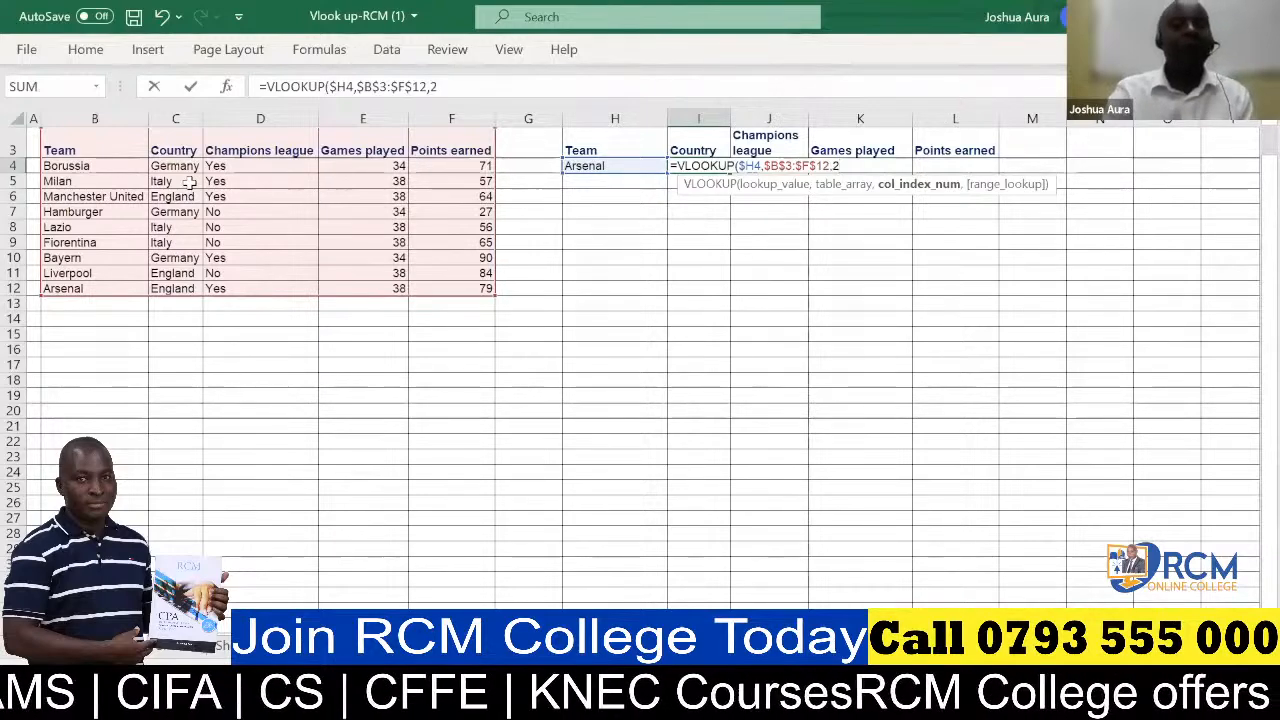
text(,)
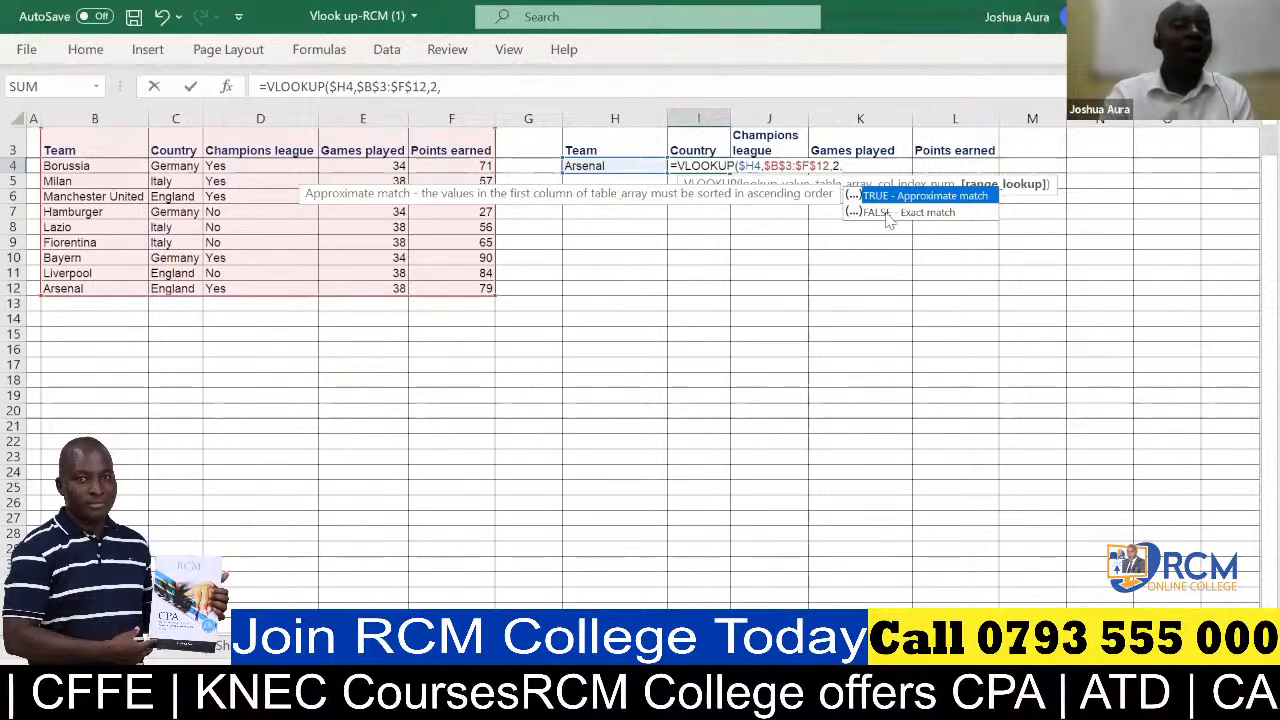
click(888, 213)
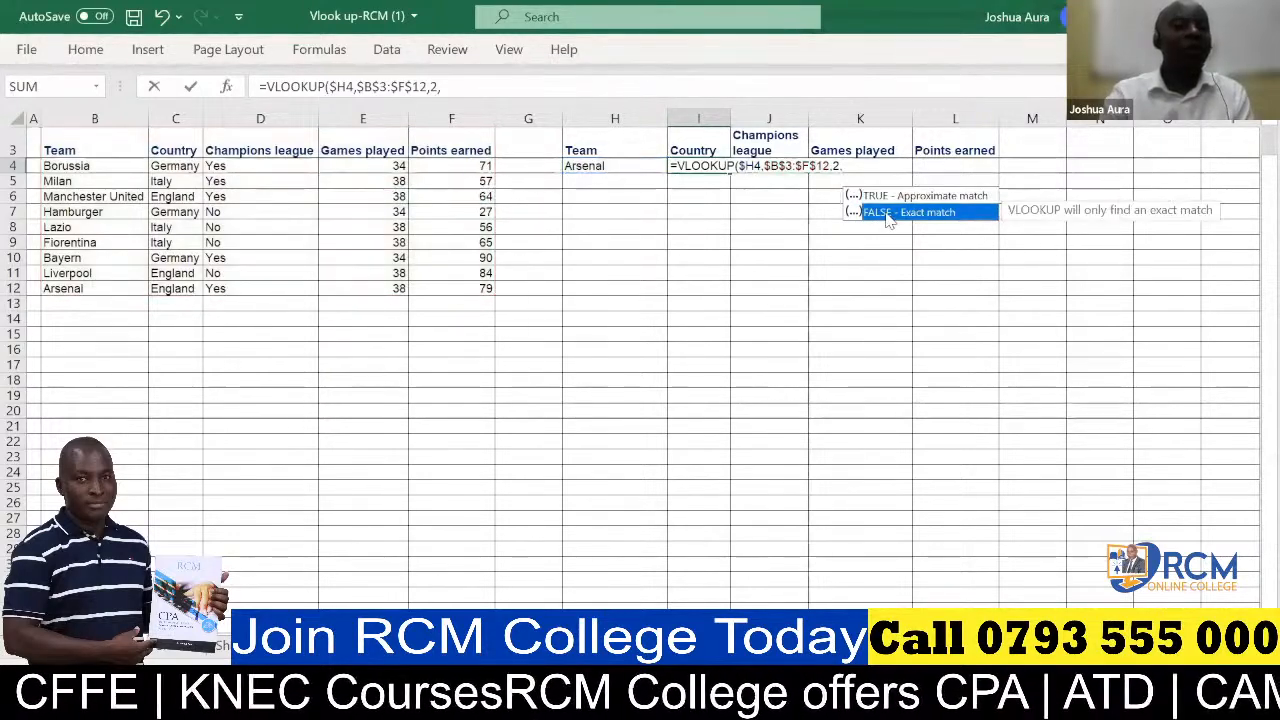
double_click(887, 213)
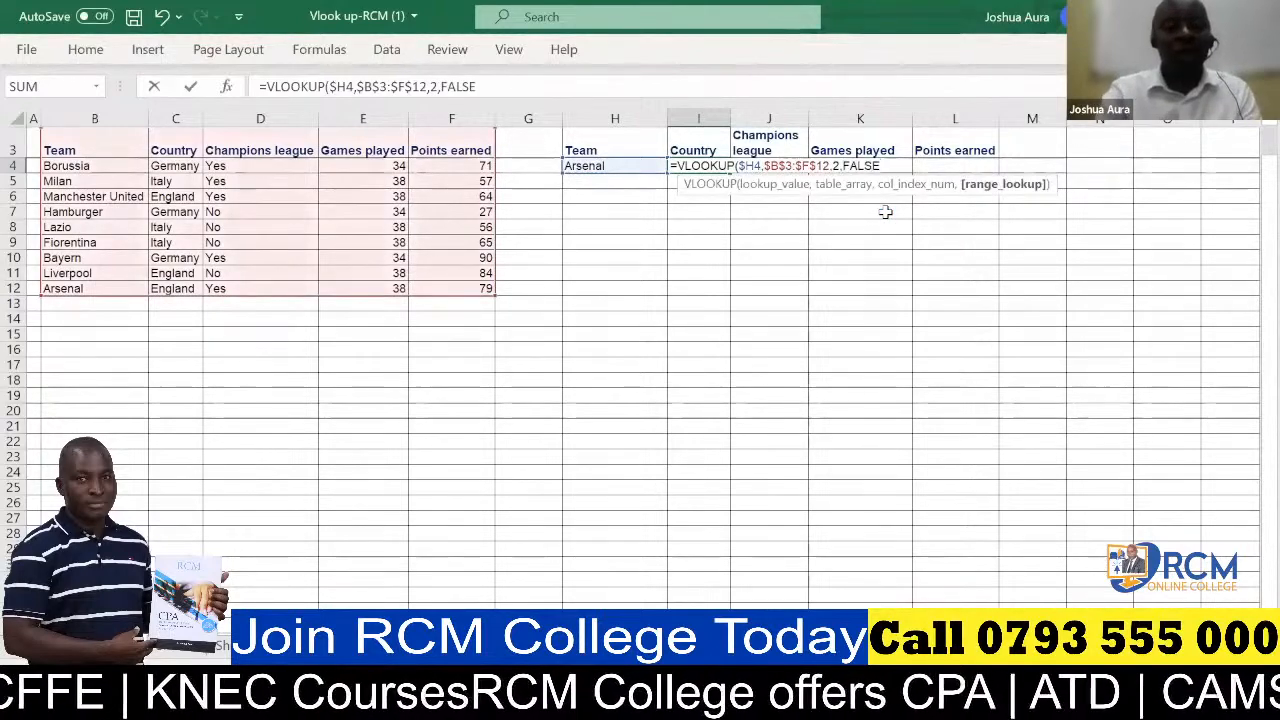
text())
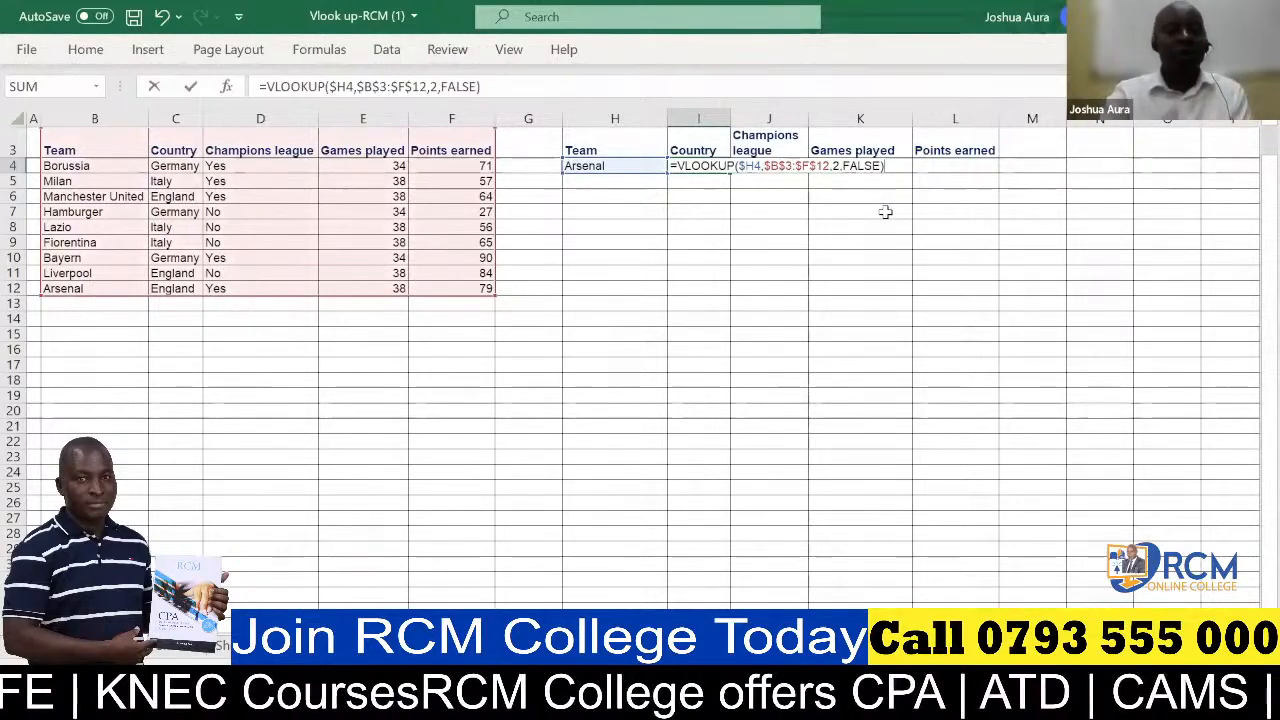
key(Return)
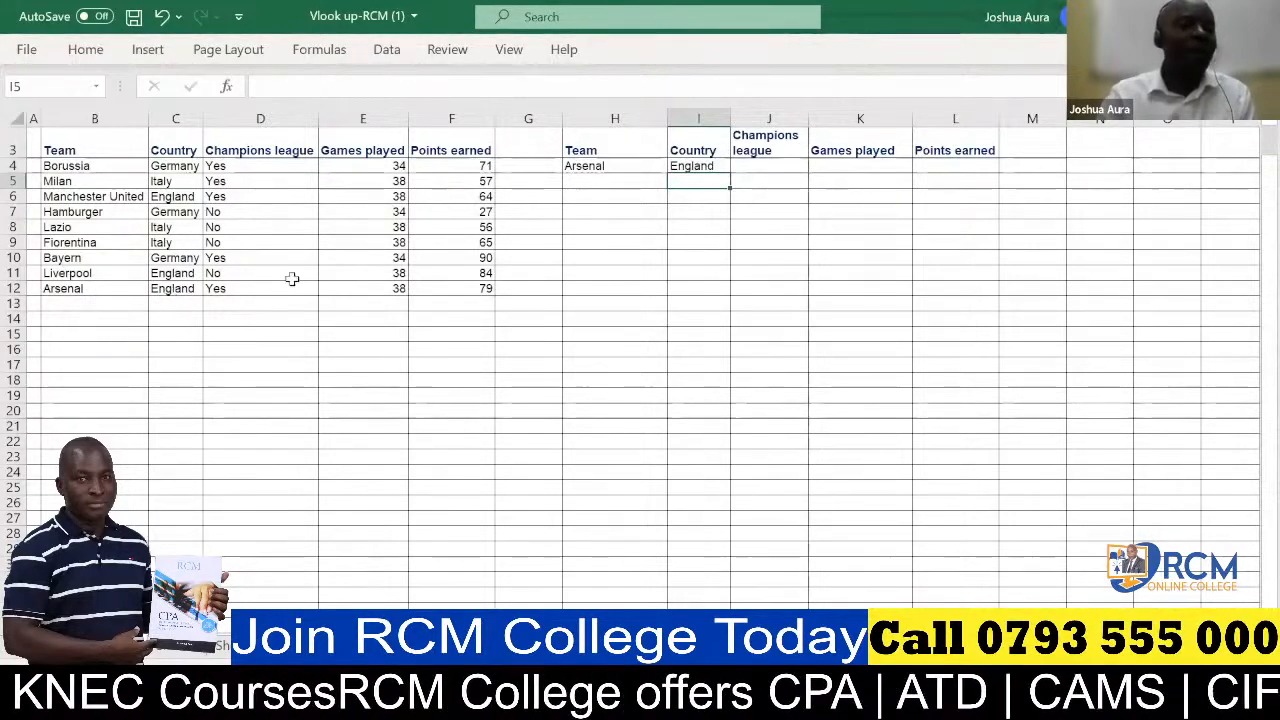
- Copy the Country formula from I4 across to L4 and set the VLOOKUP column index in J4 to 3
click(698, 166)
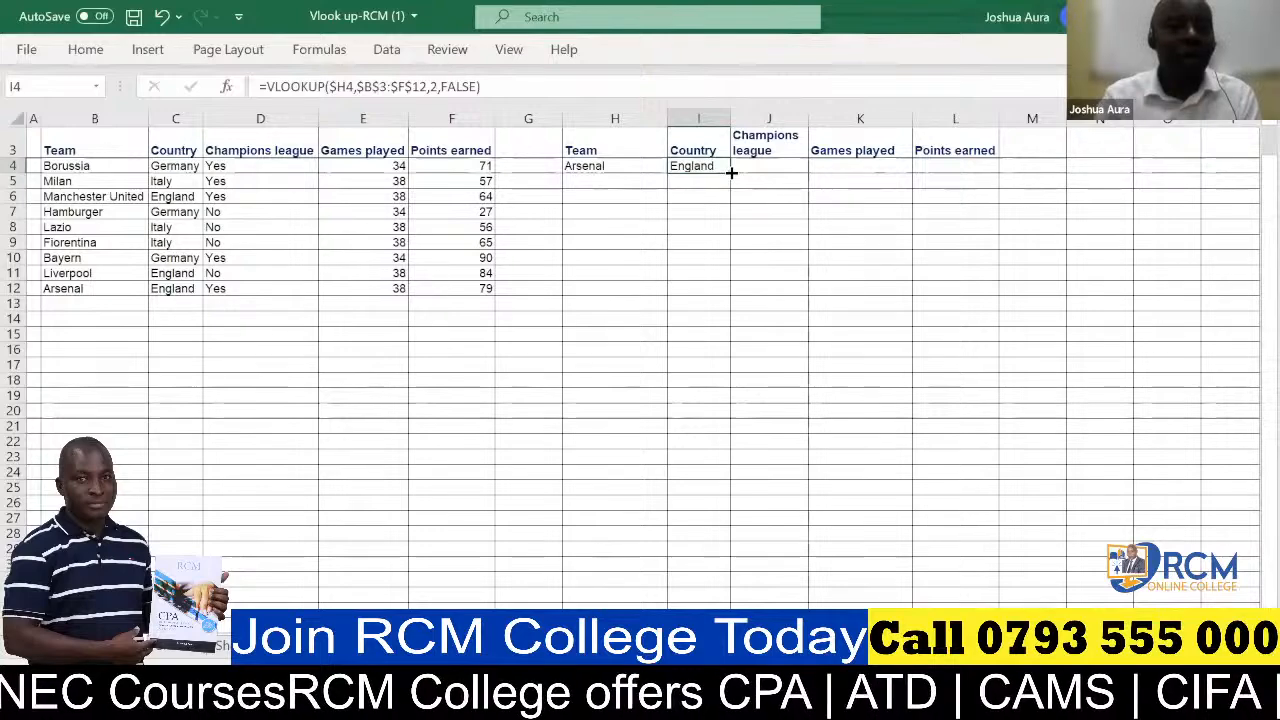
drag(731, 173, 978, 184)
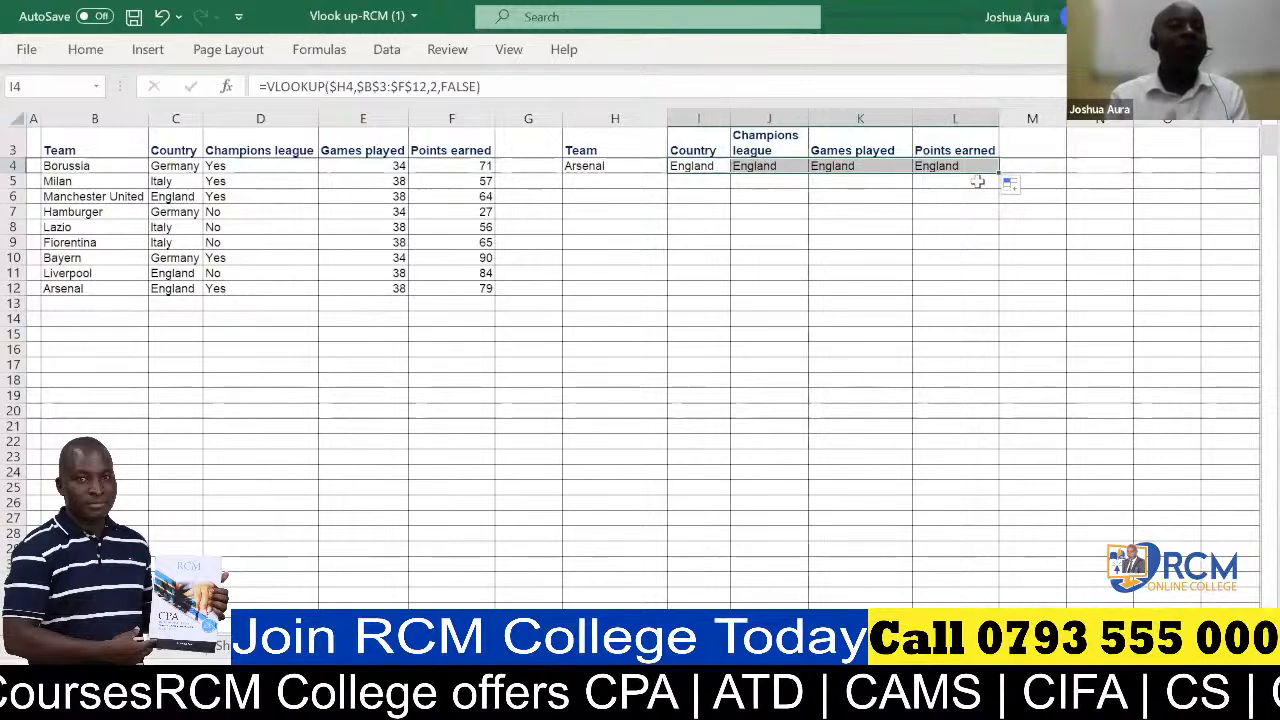
click(768, 166)
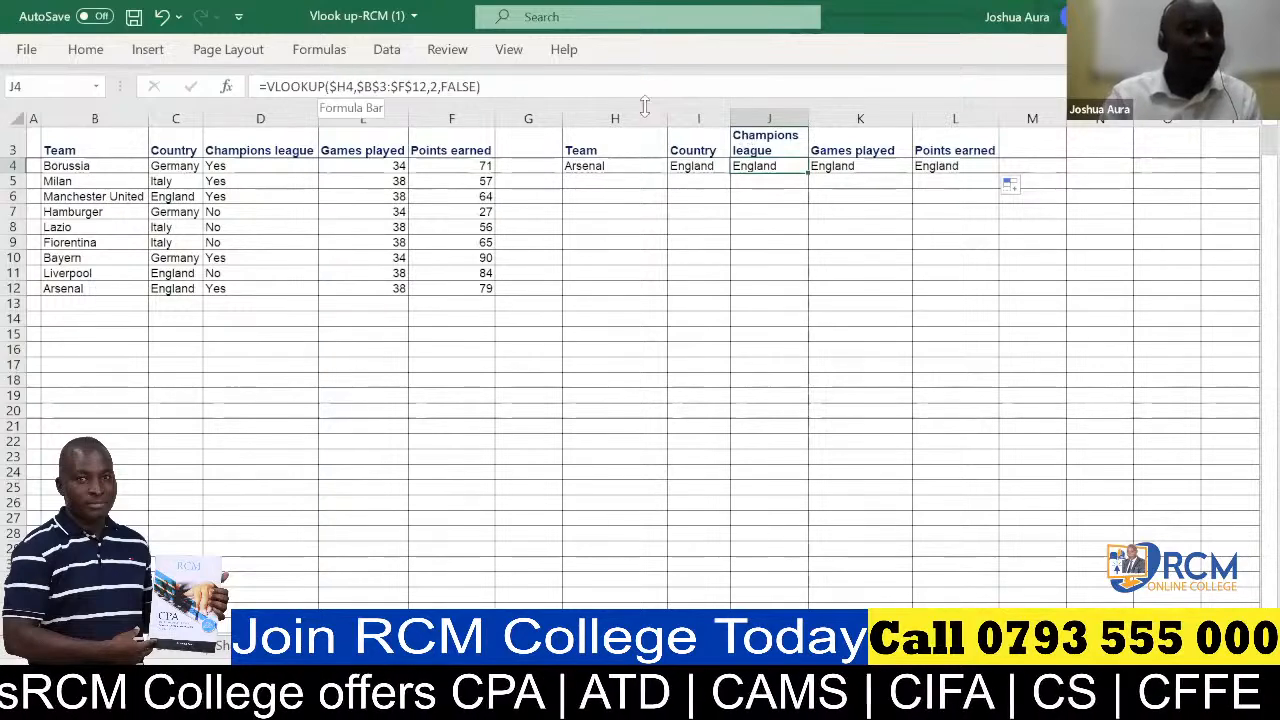
click(435, 87)
key(BackSpace)
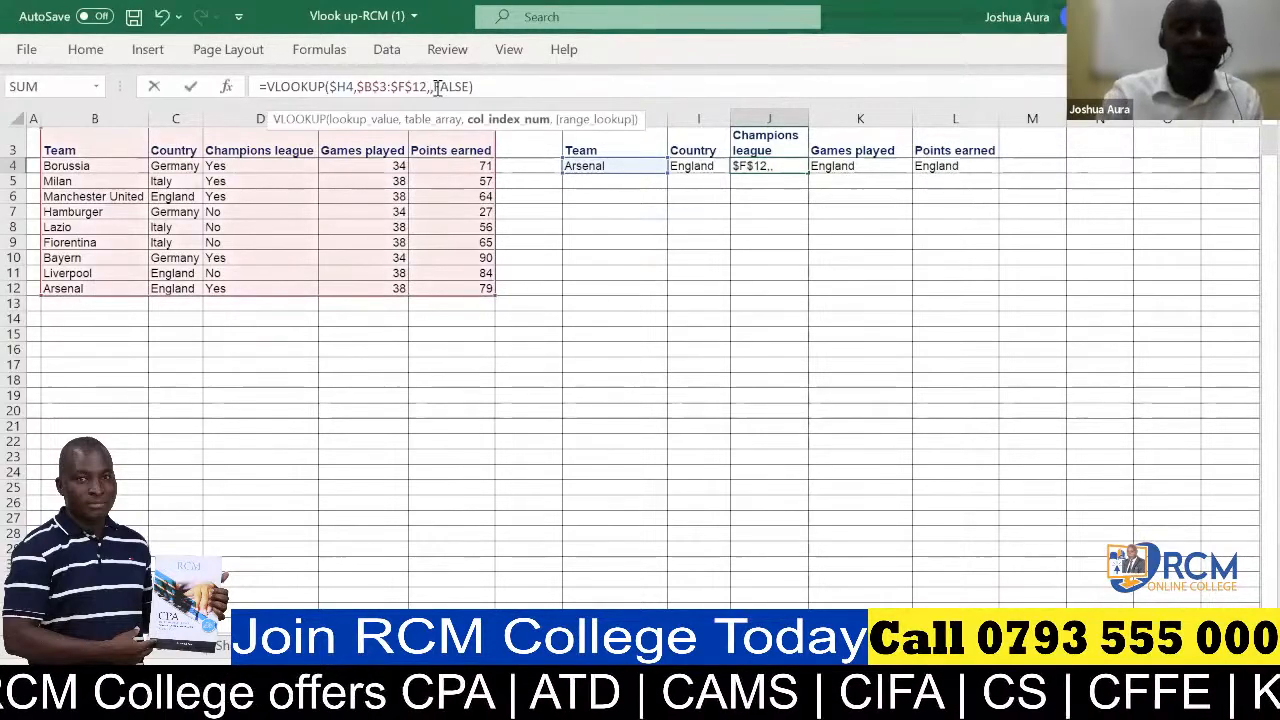
text(3)
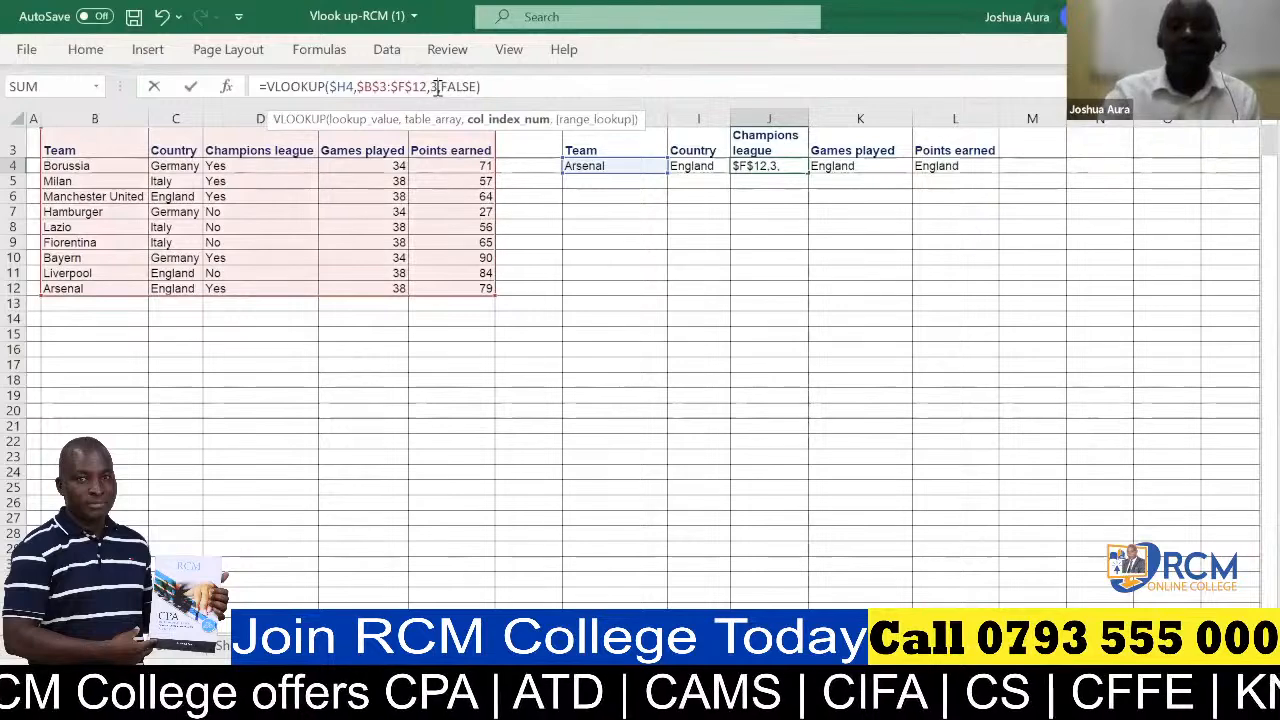
key(Return)
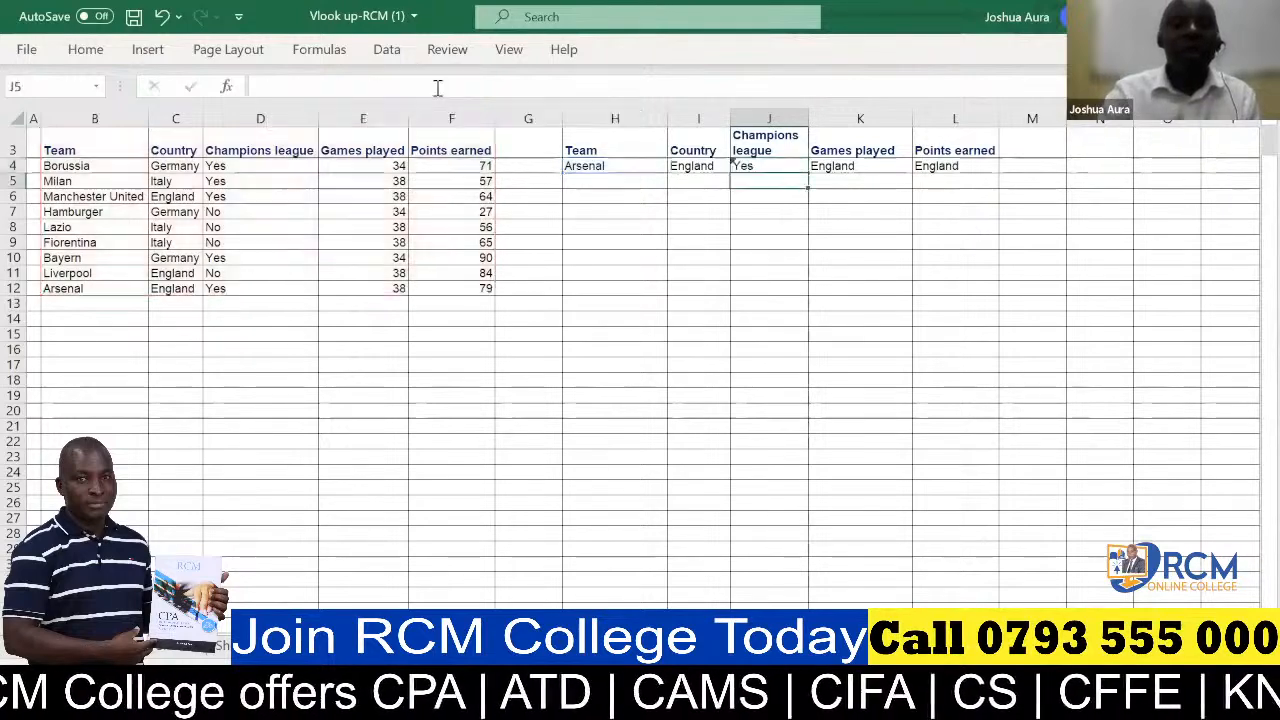
- Set the column index of the Games played VLOOKUP in K4 to 4
click(832, 168)
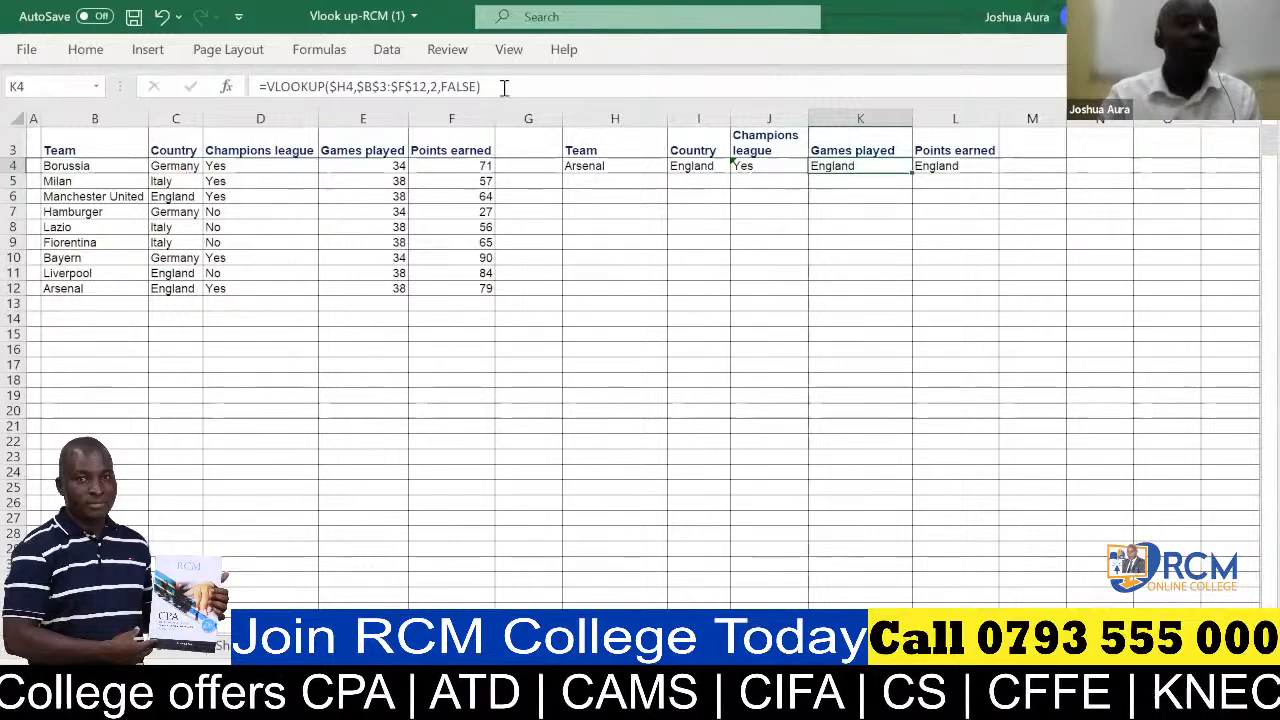
click(436, 88)
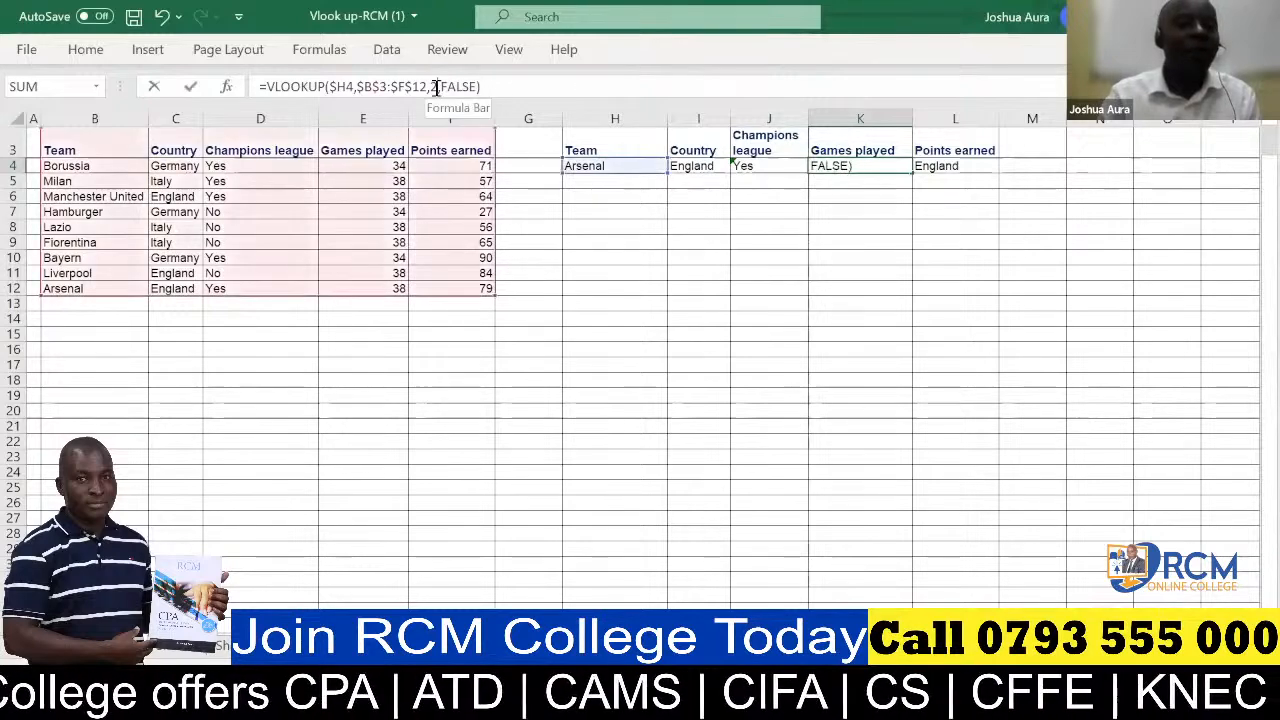
key(Delete)
text(4)
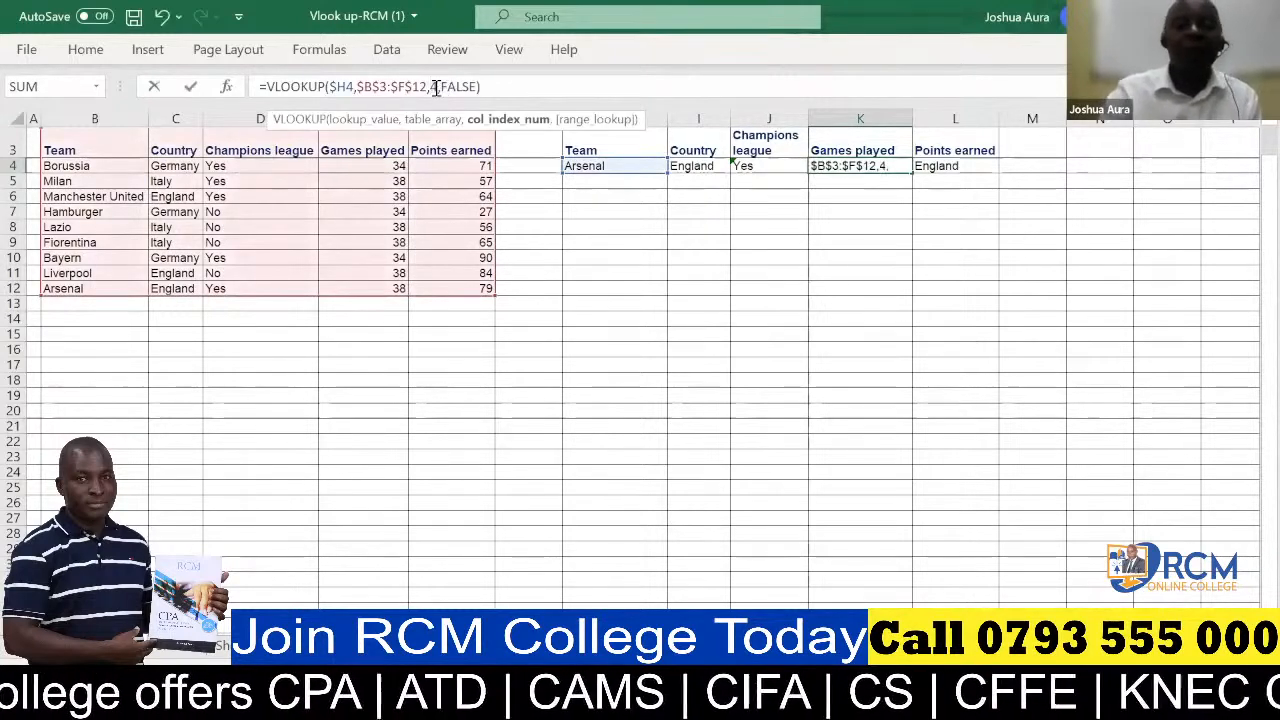
key(Return)
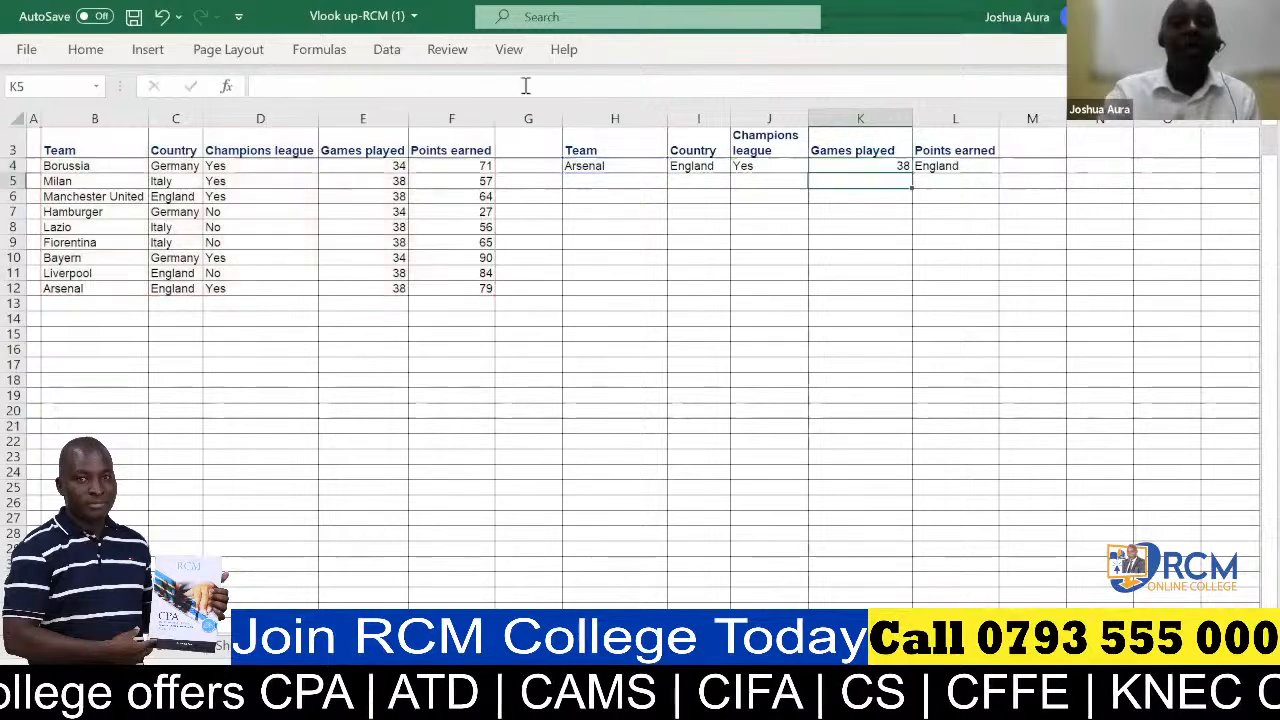
- Set the column index of the Points earned VLOOKUP in L4 to 5
click(938, 167)
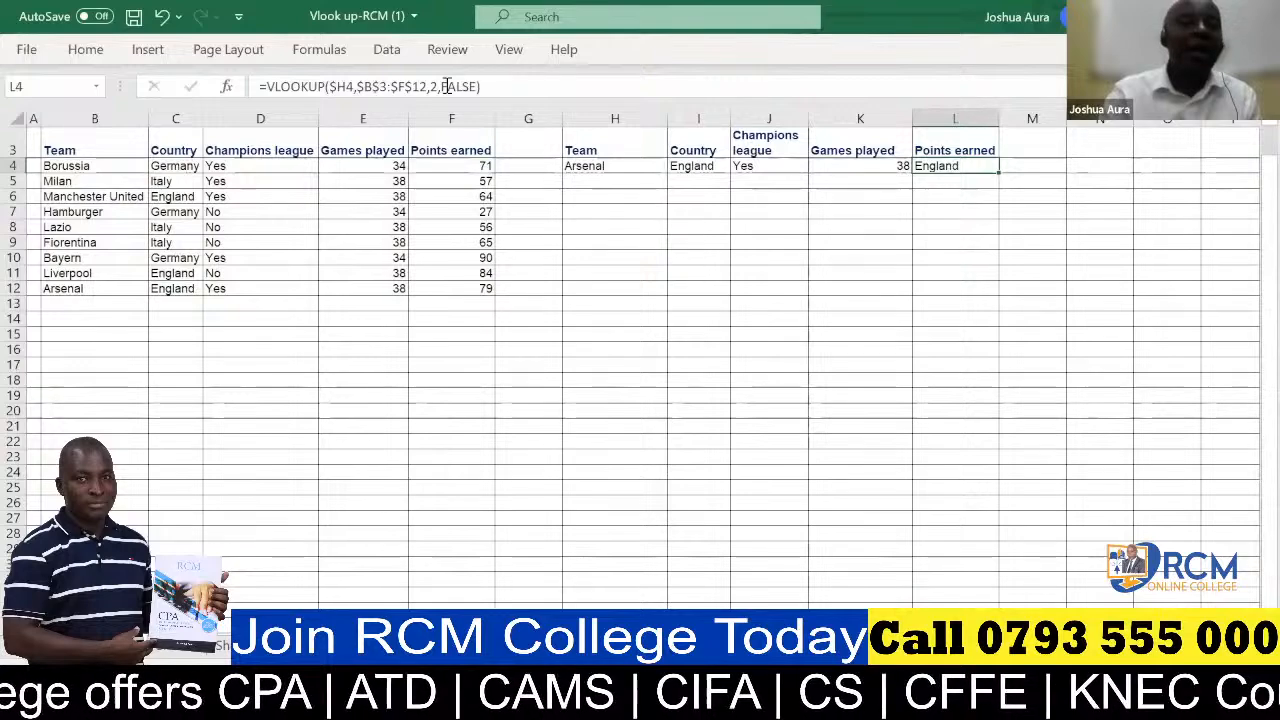
click(437, 87)
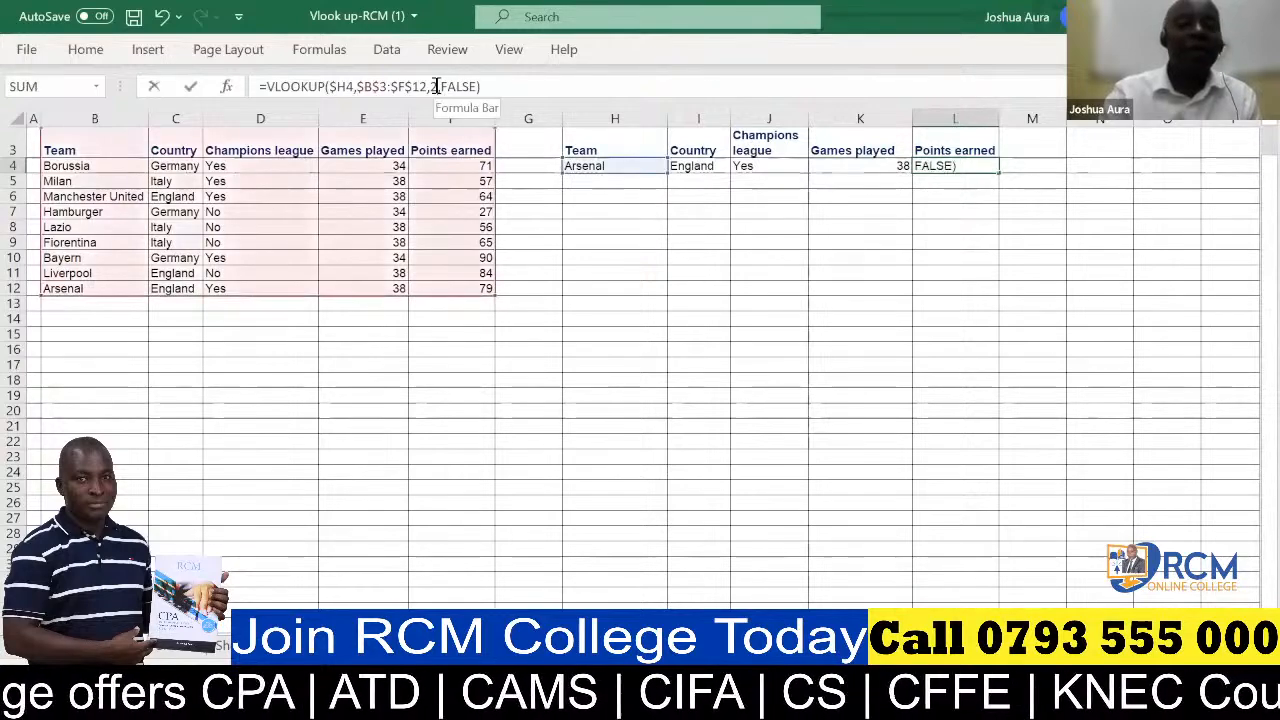
key(BackSpace)
text(5)
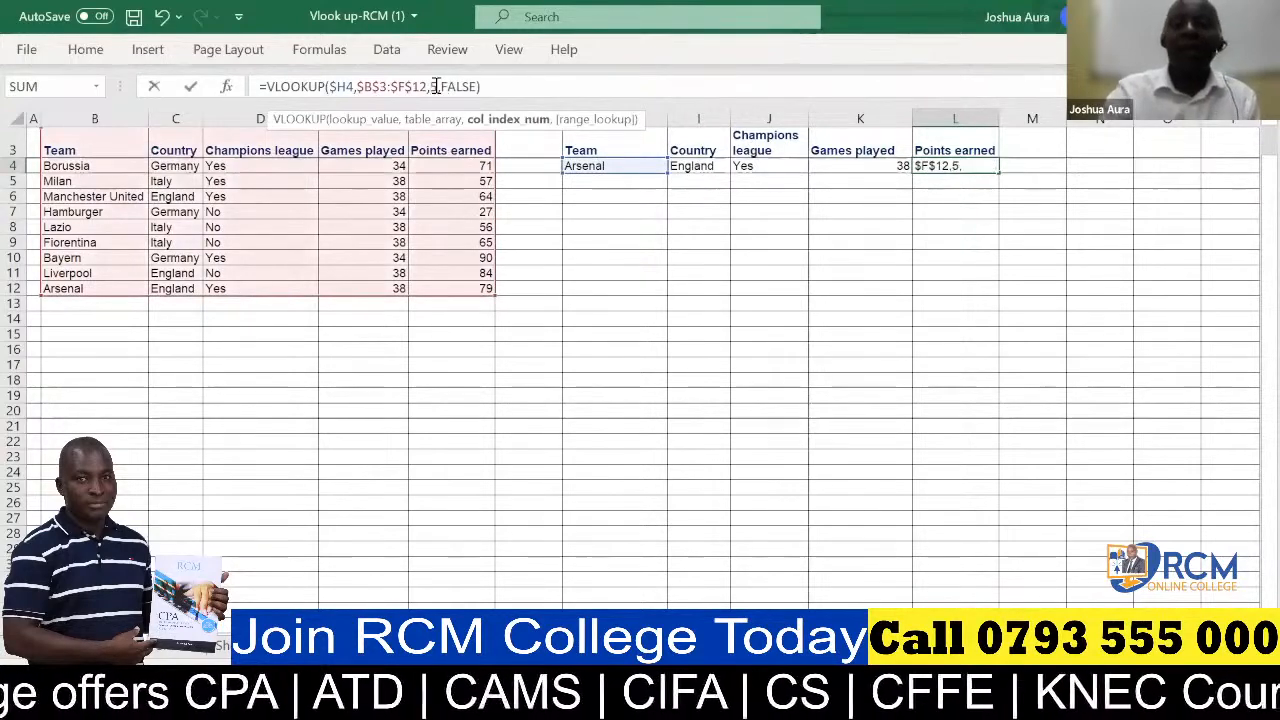
key(Return)
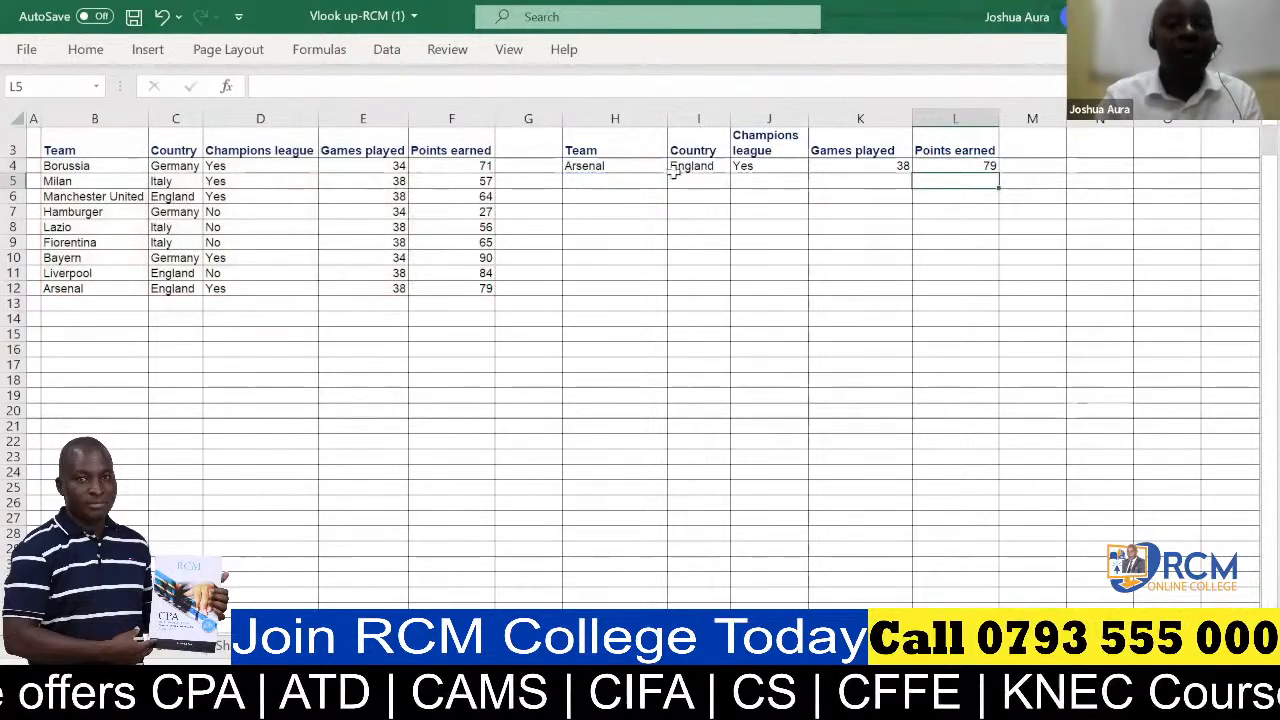
- Enter Lazio as the lookup team in H5 and fill the VLOOKUP formulas from I4:L4 down to row 10
click(600, 180)
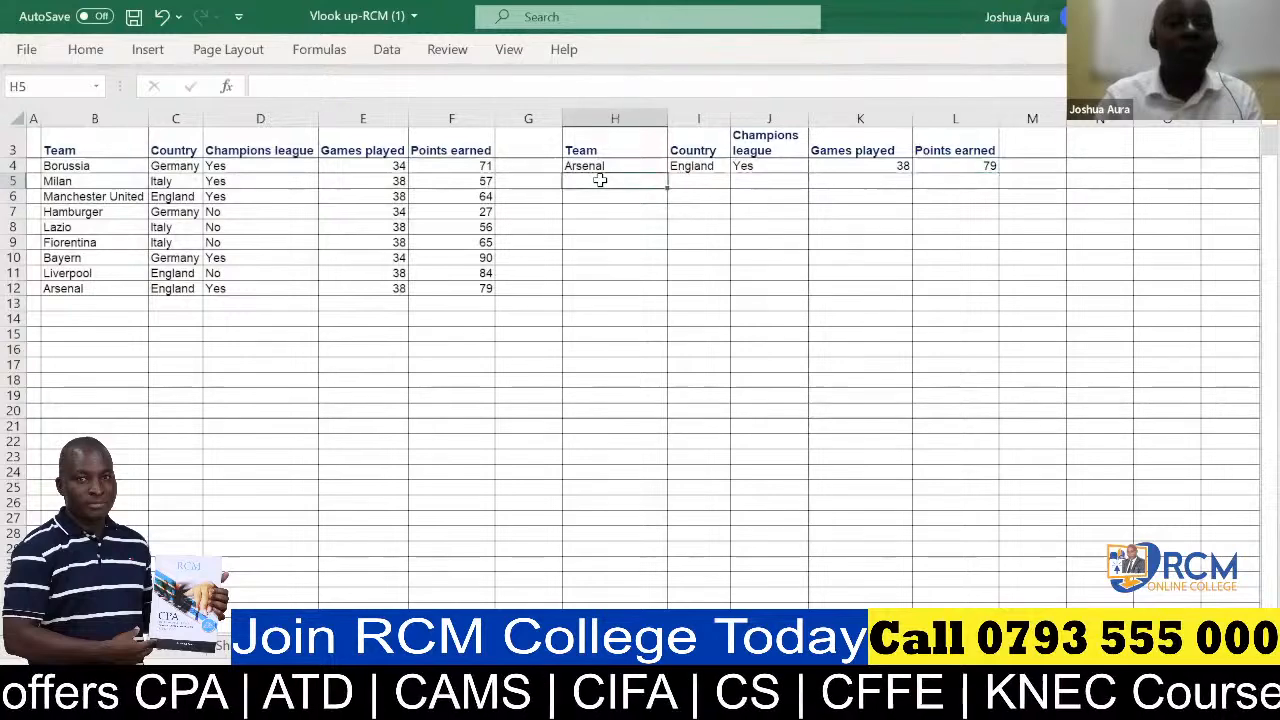
text(Lazio)
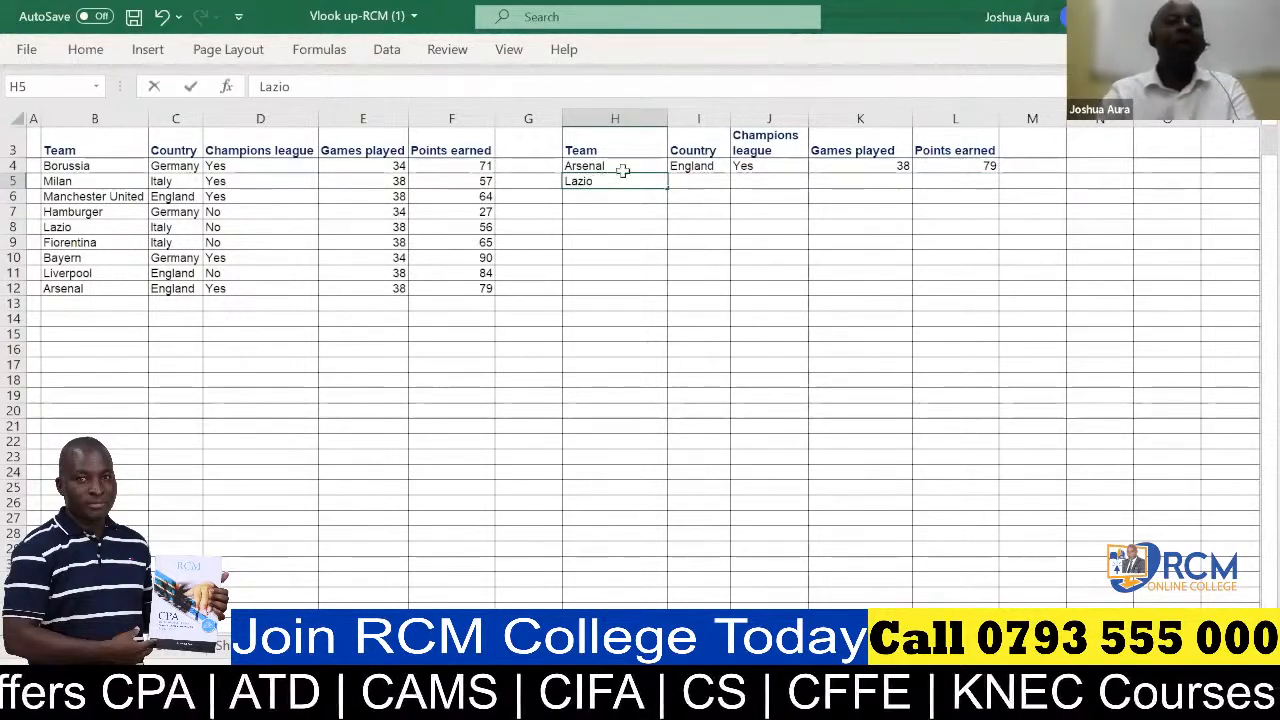
click(690, 166)
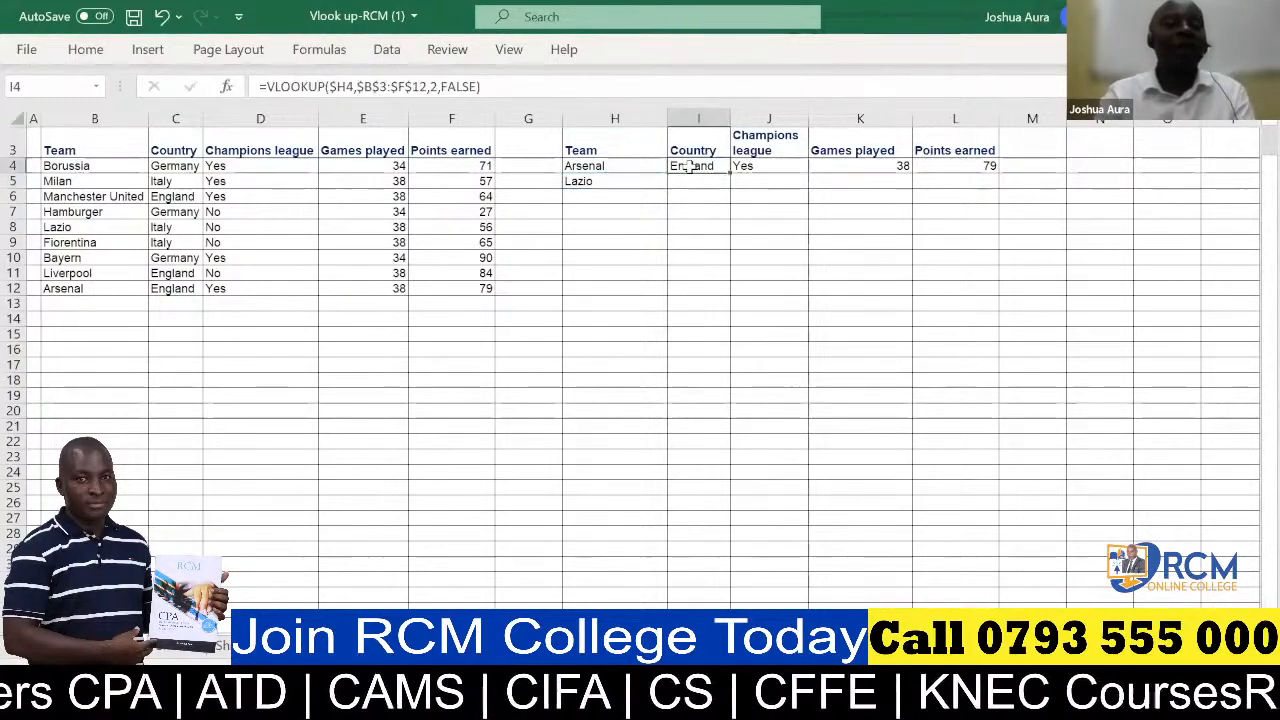
drag(690, 166, 943, 166)
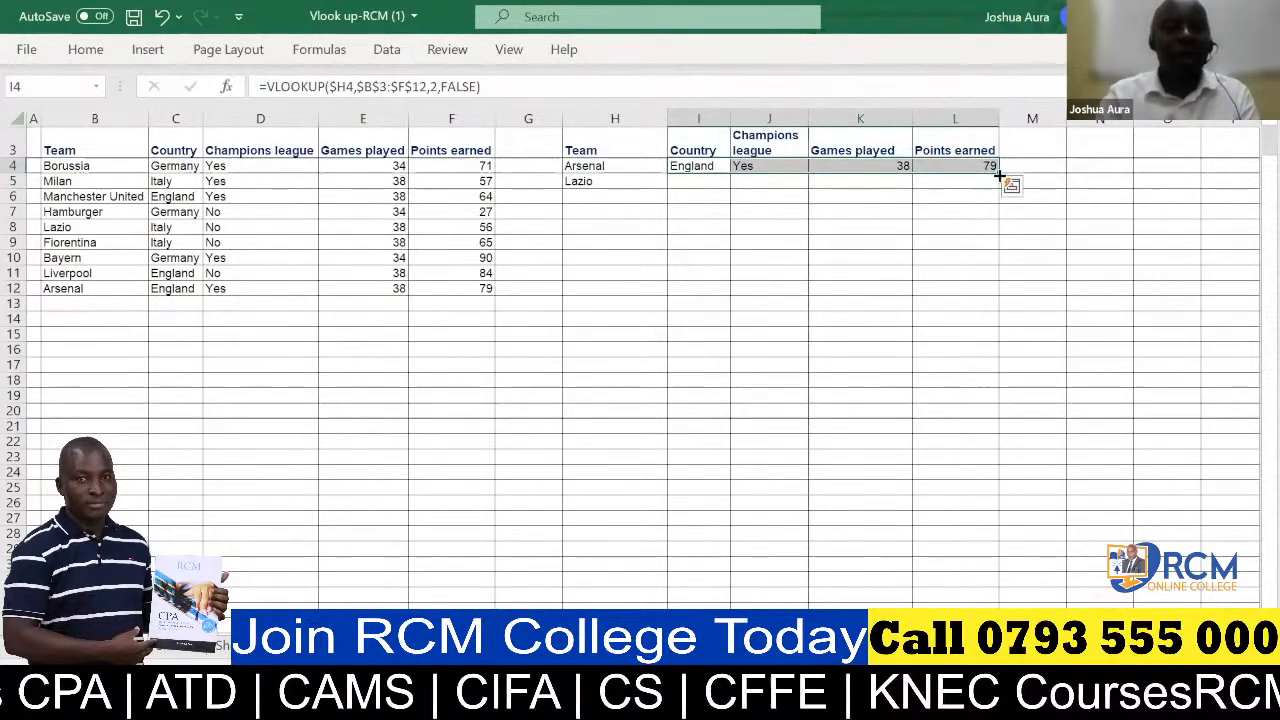
drag(999, 174, 998, 263)
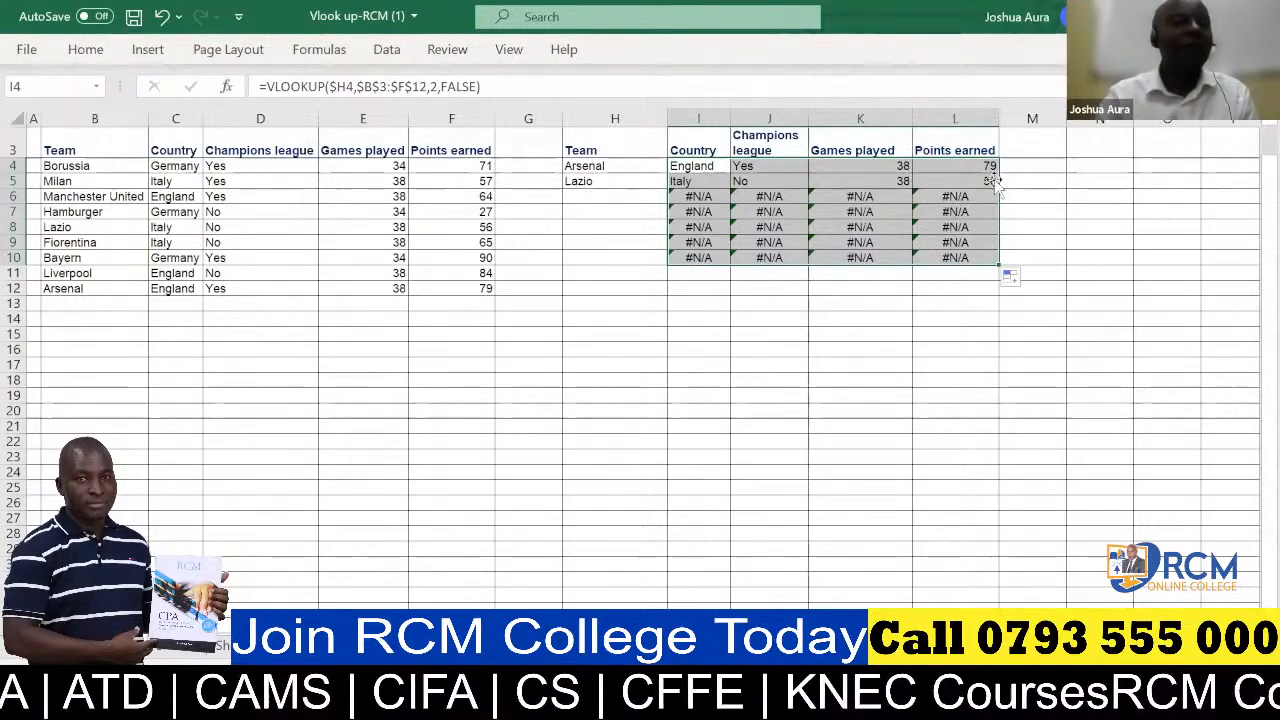
- Enter Fiorentina as the lookup team in H6
click(595, 196)
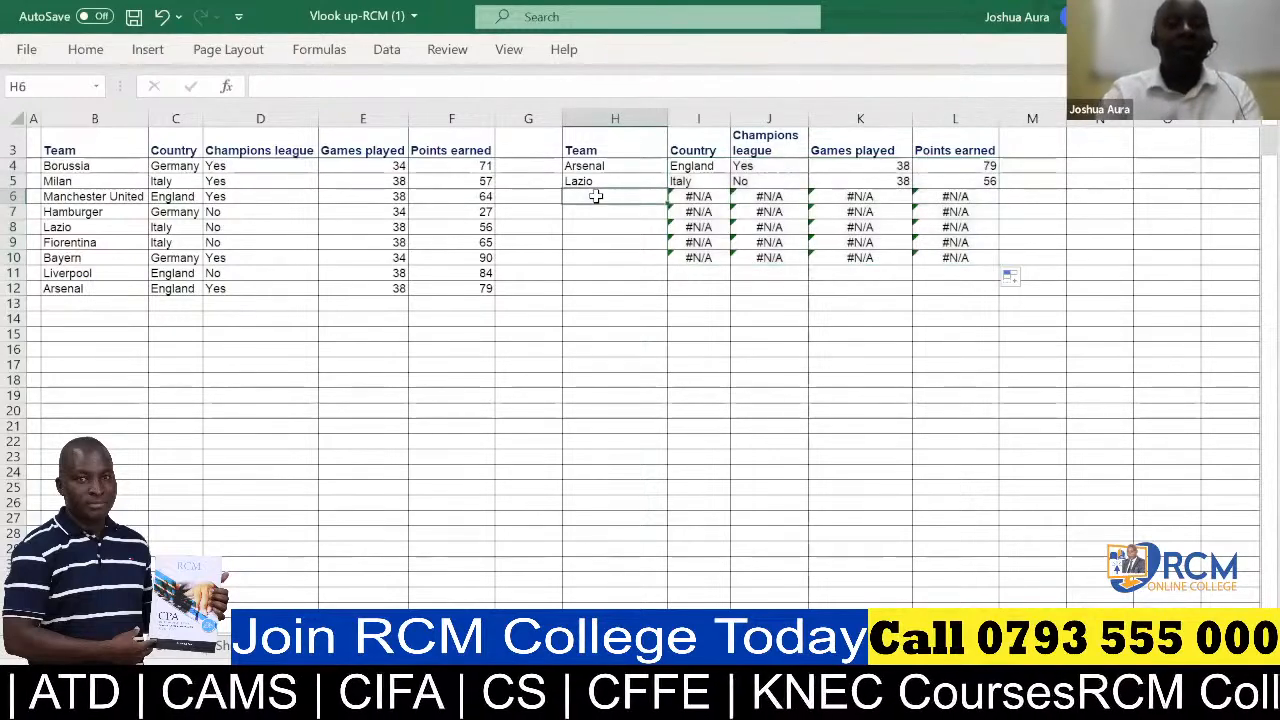
text(Fi)
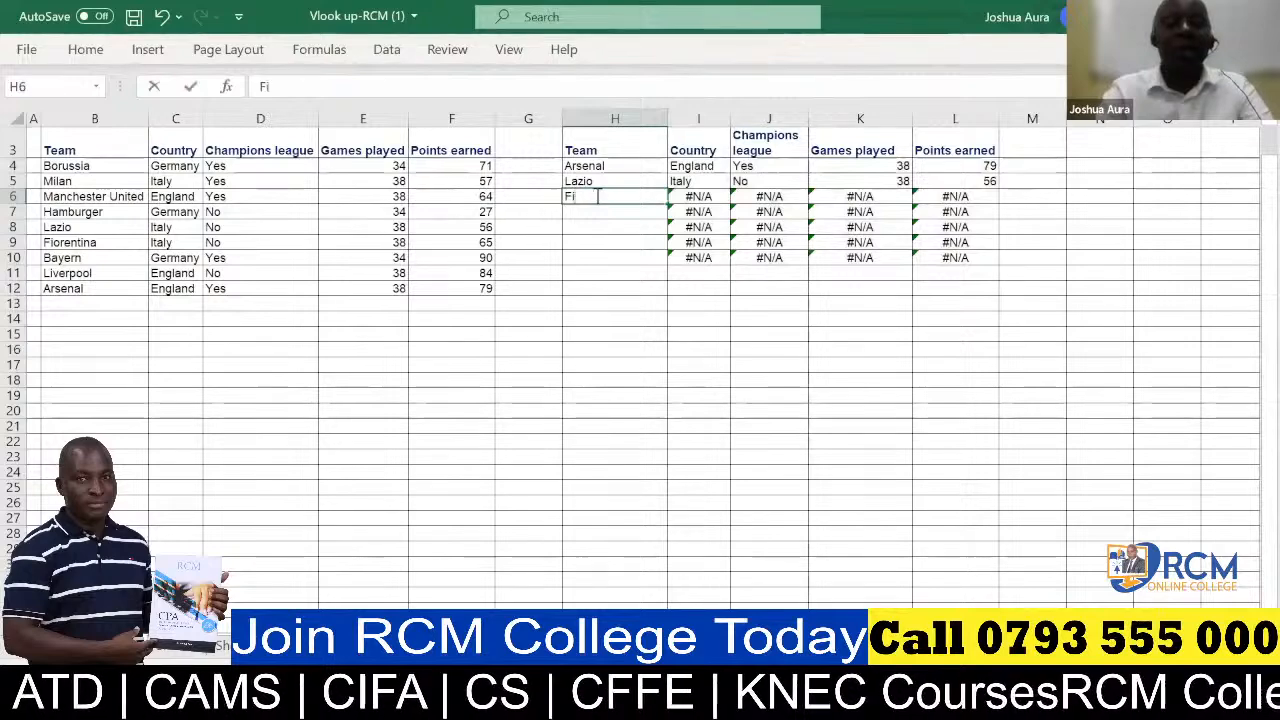
text(orenti)
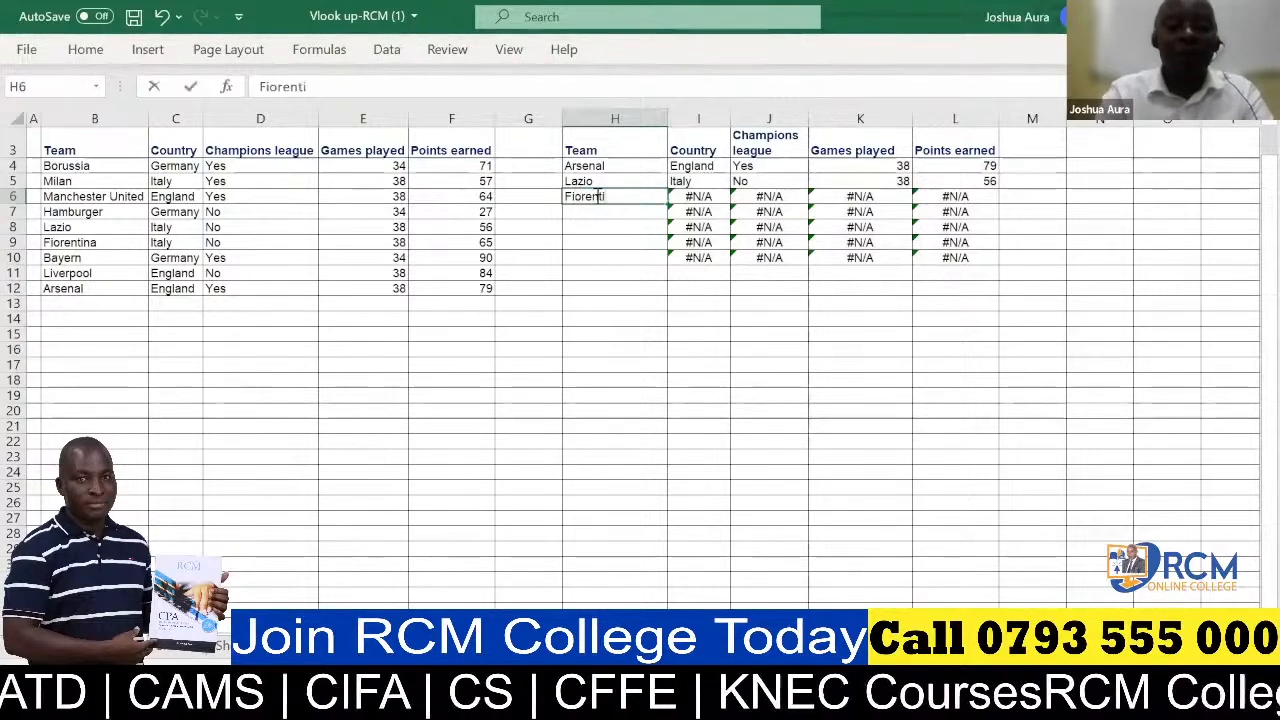
text(na)
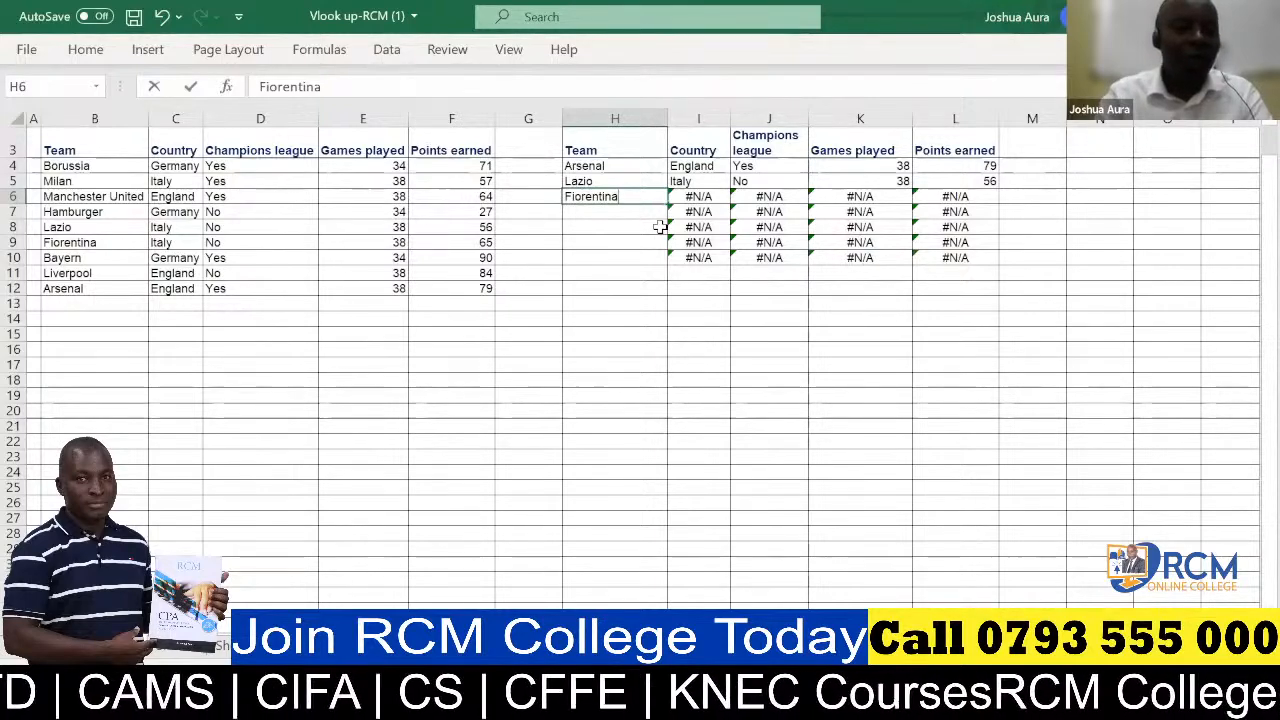
key(Return)
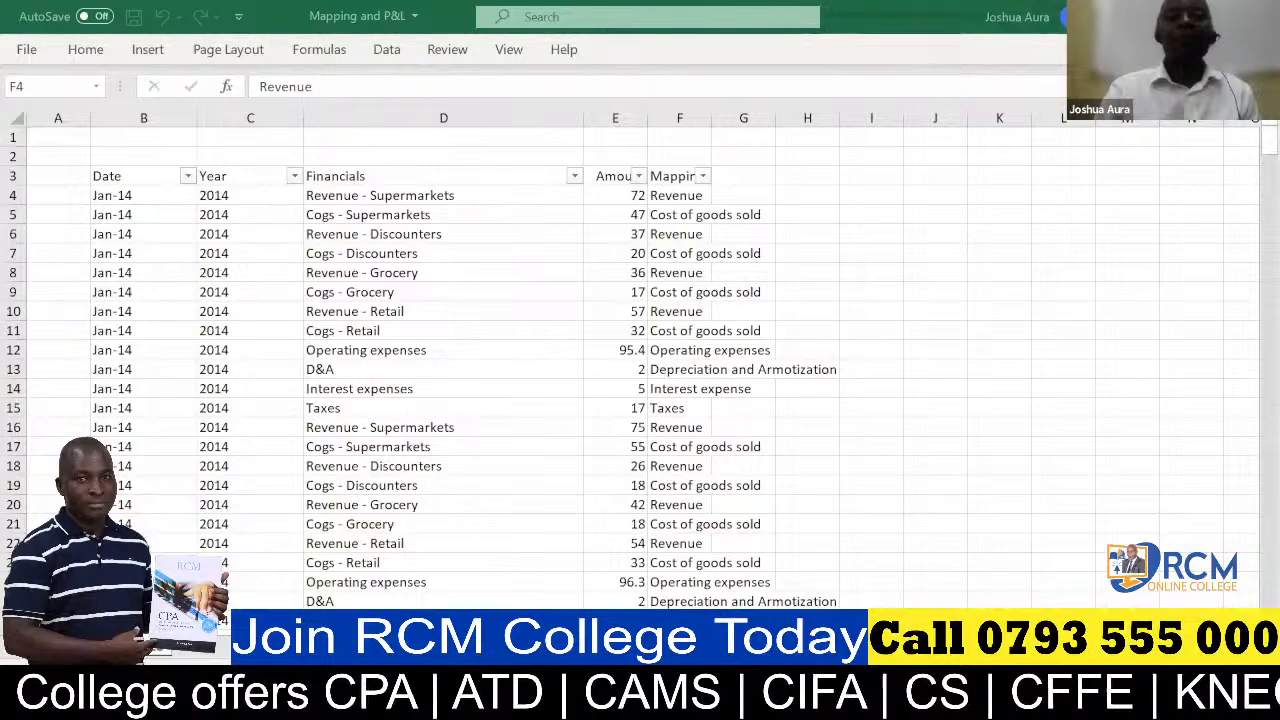
- In the Mapping and P&L workbook, select the mapping entries from F4 down and permanently delete the sheet with the 2014–2016 profit and loss summary
key(ctrl+shift+Down)
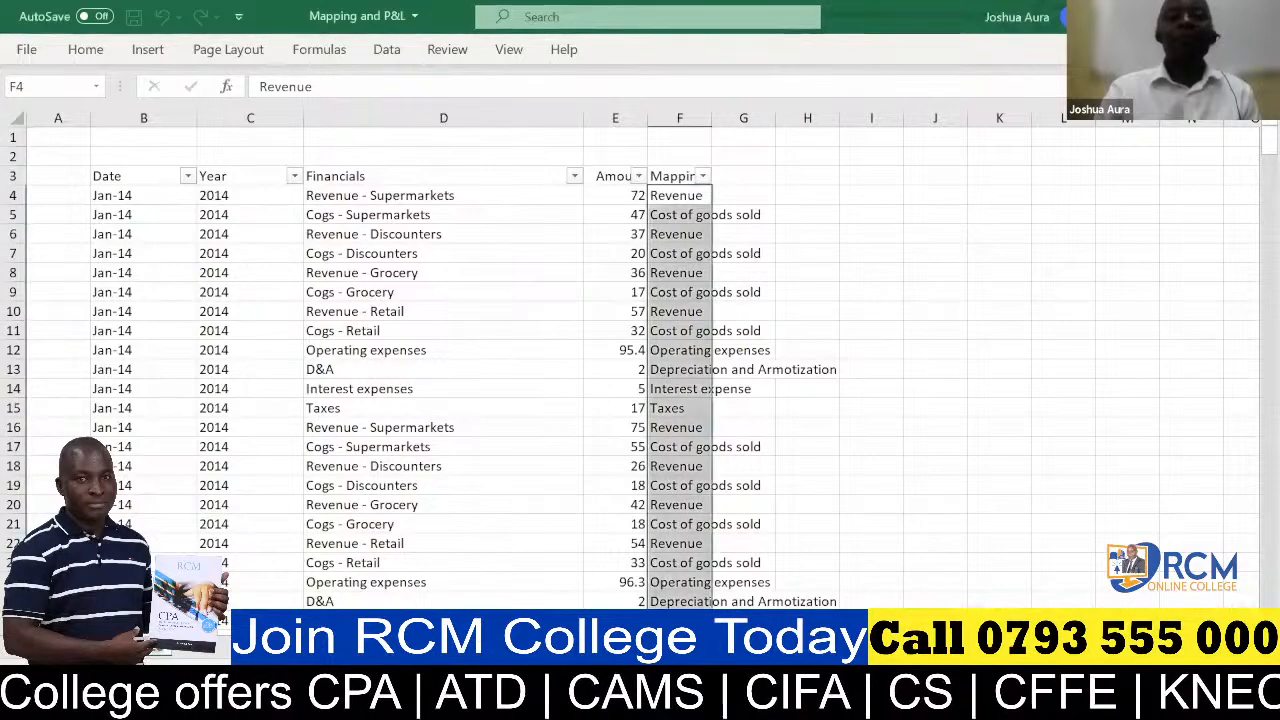
key(ctrl+Page_Down)
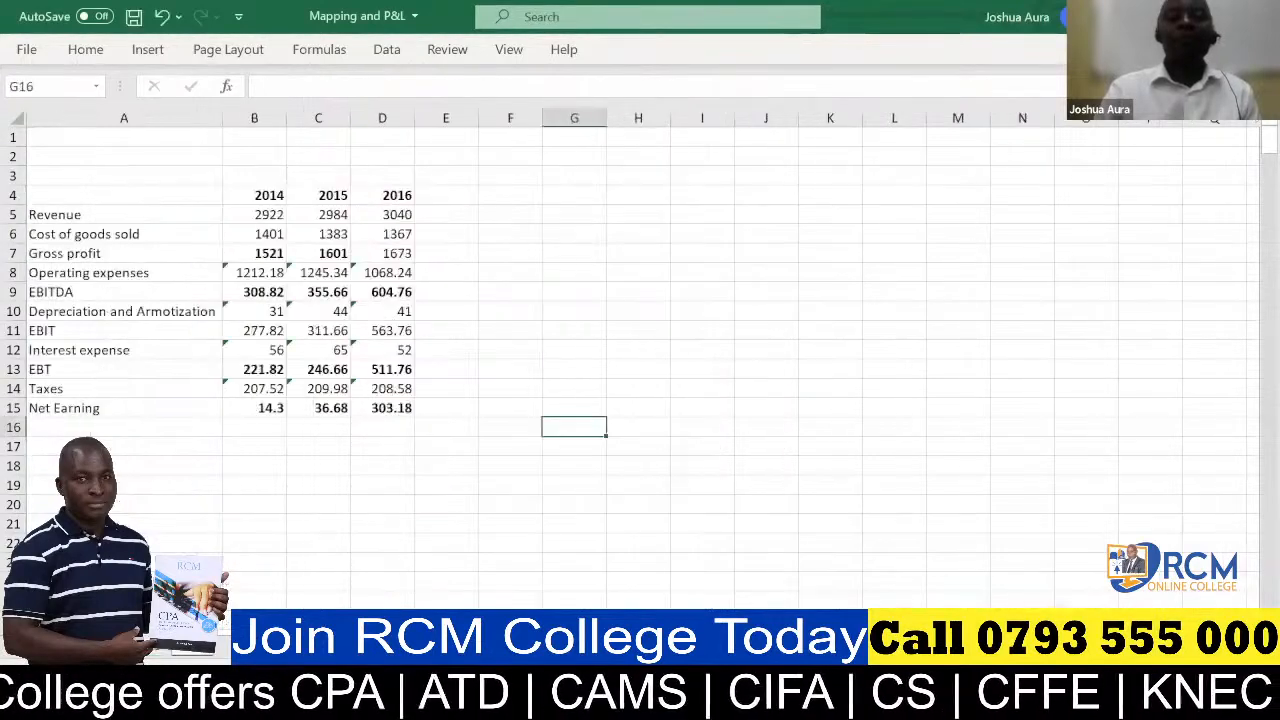
right_click(192, 646)
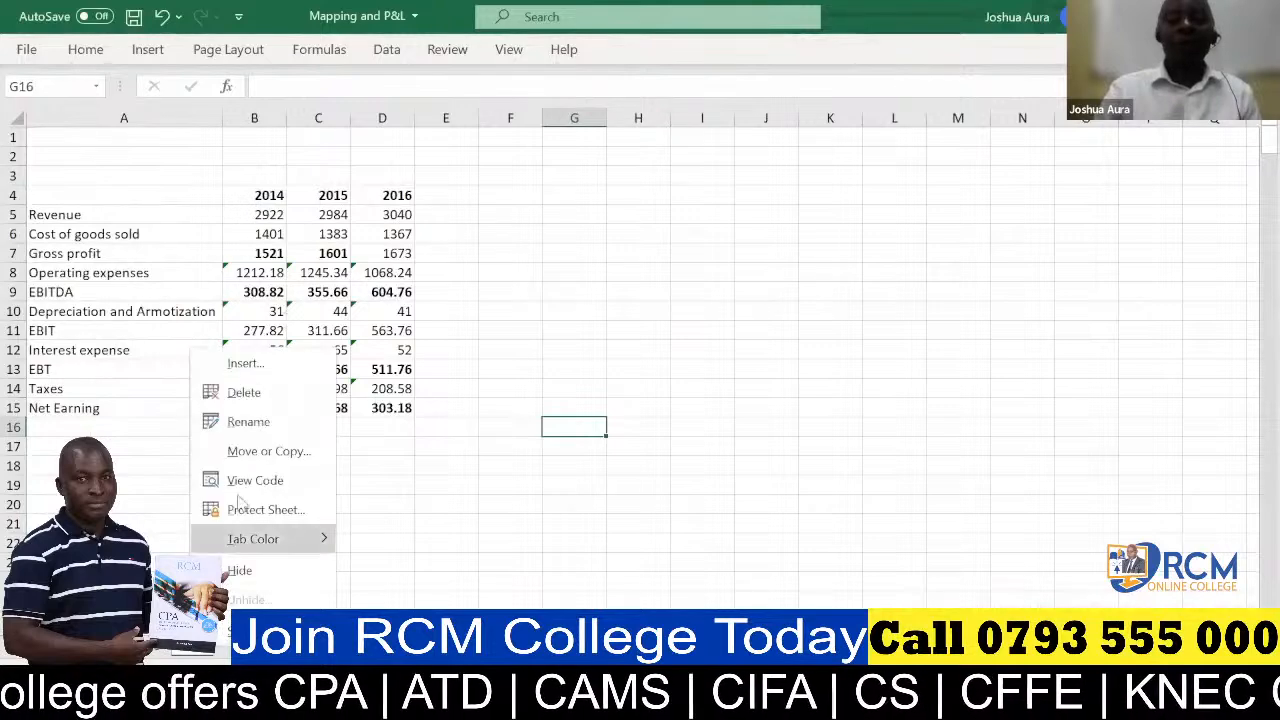
click(254, 397)
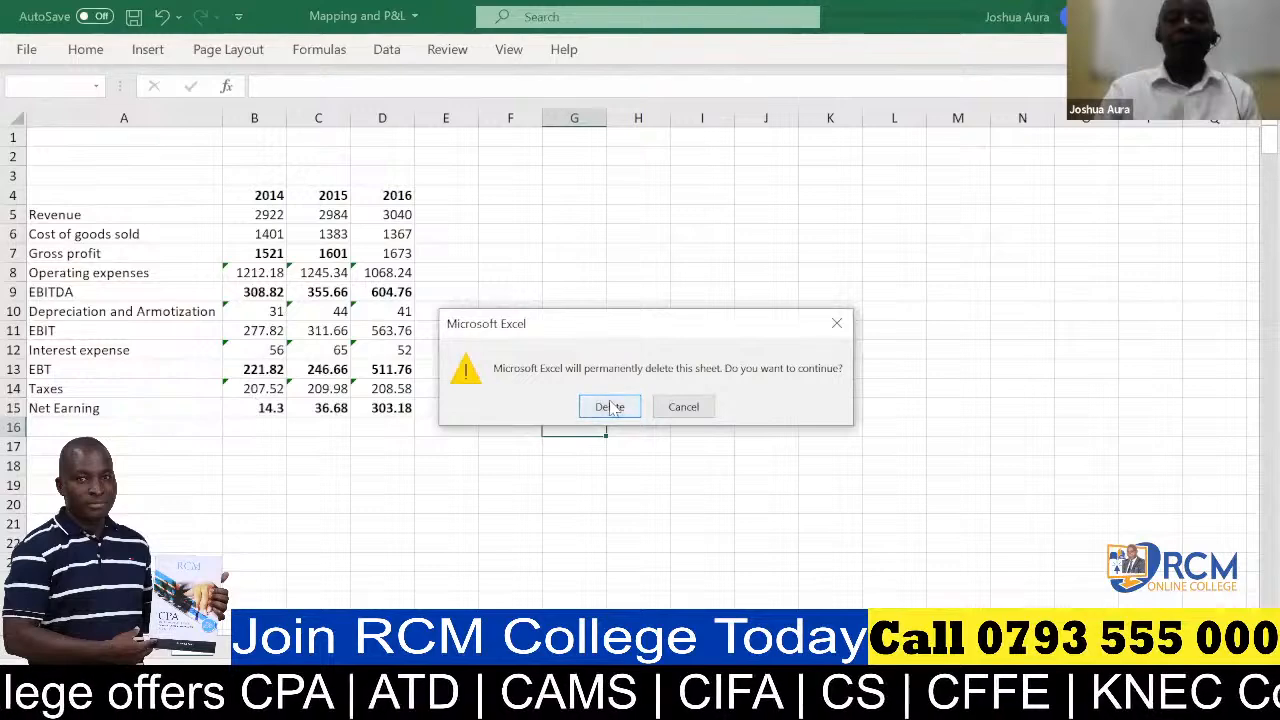
click(606, 407)
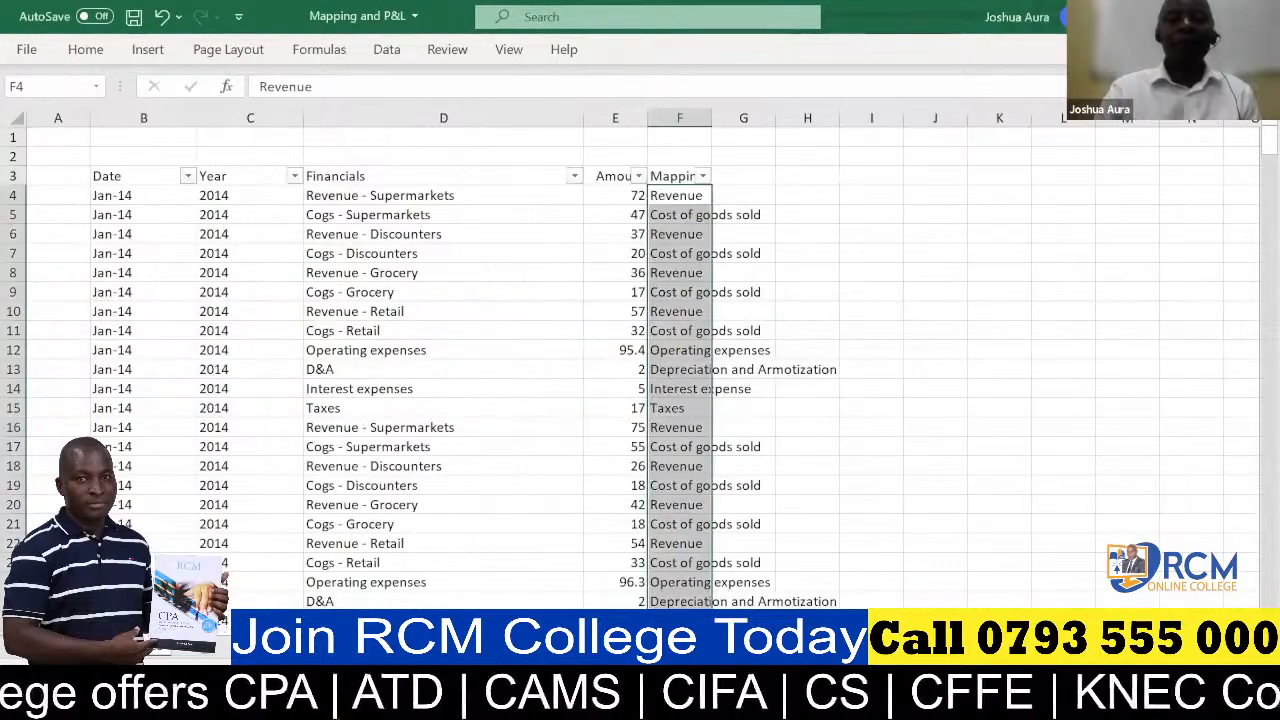
- Undo the latest edit to the Mapping column
click(167, 21)
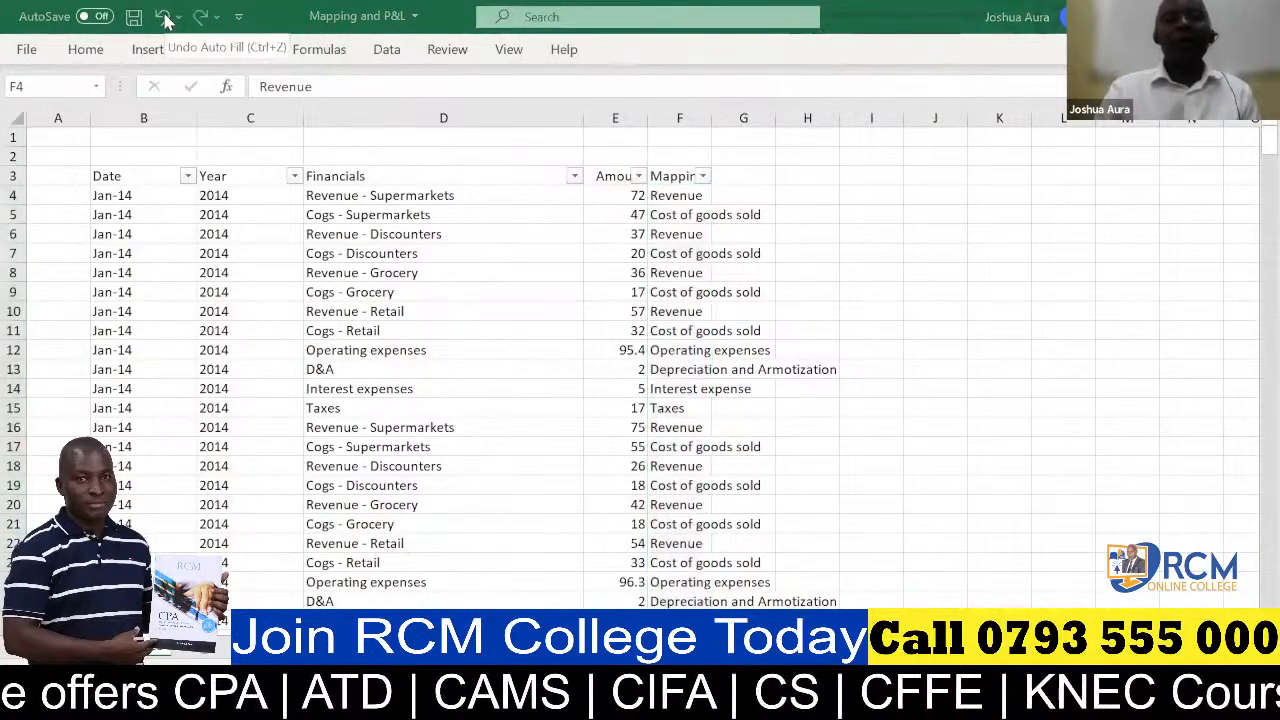
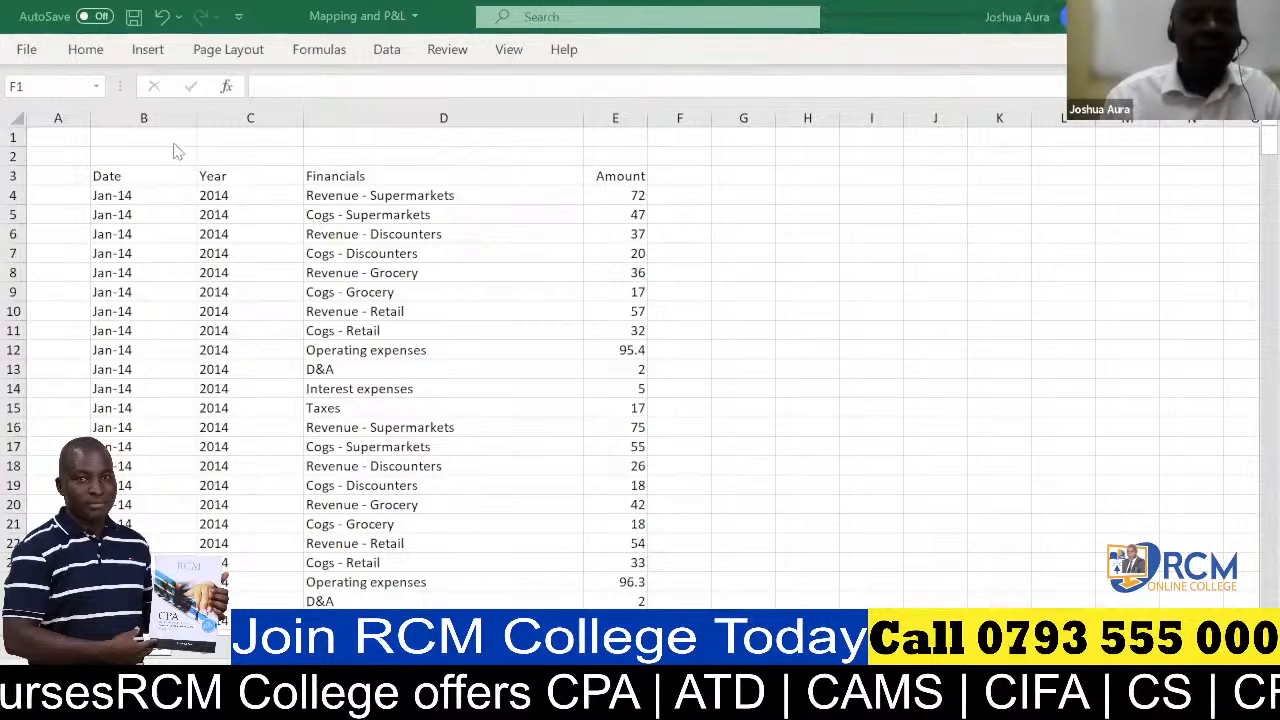
- Replace every slash (/) in the Date column with a full stop (.) using Find and Replace
click(125, 109)
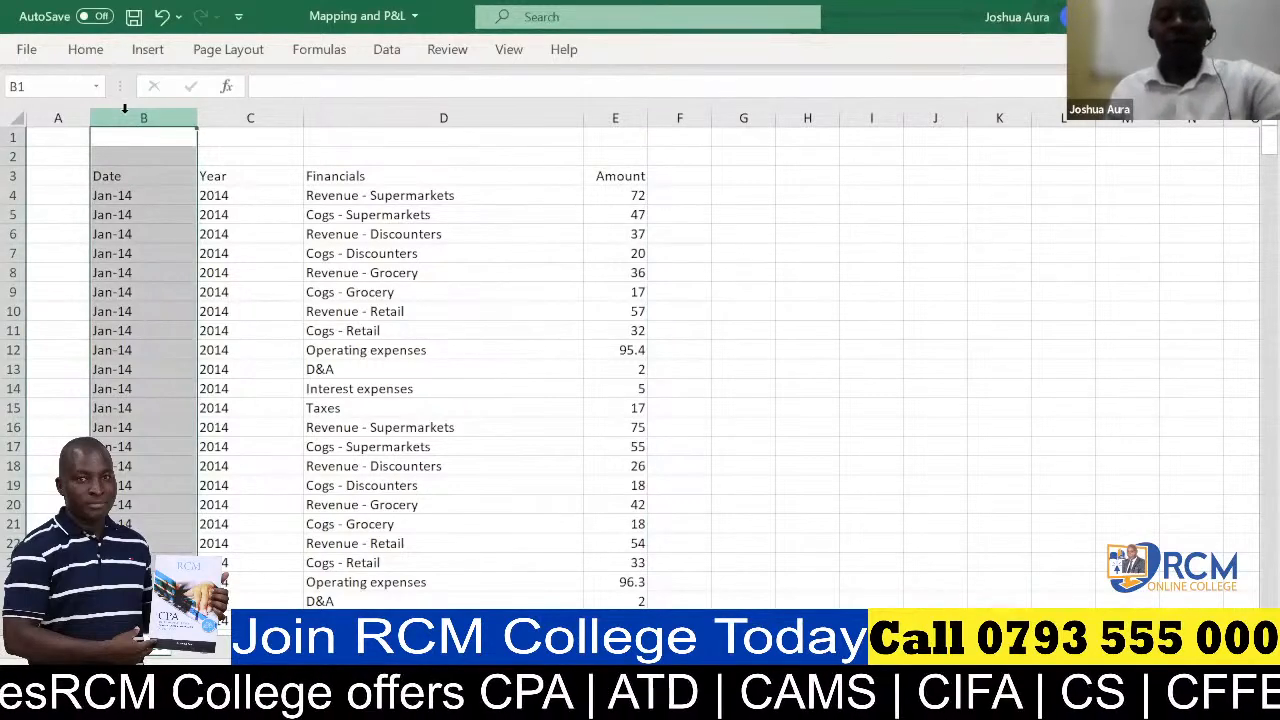
key(ctrl+f)
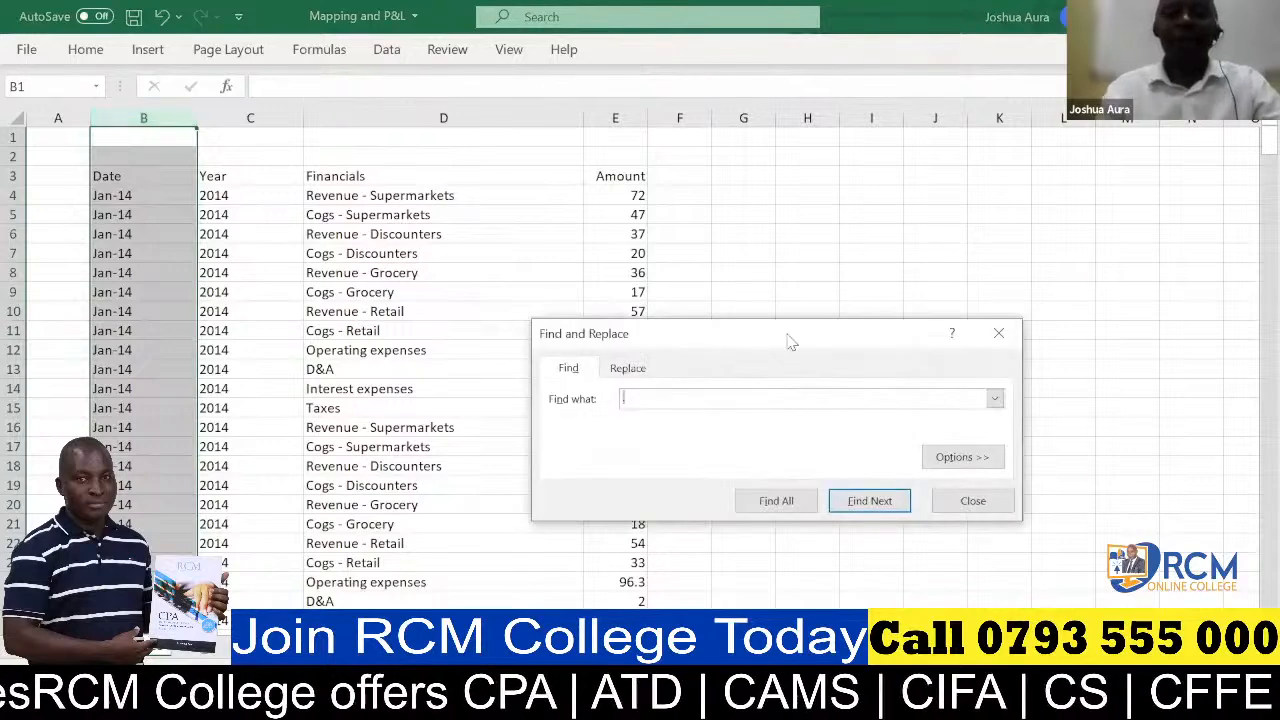
click(628, 369)
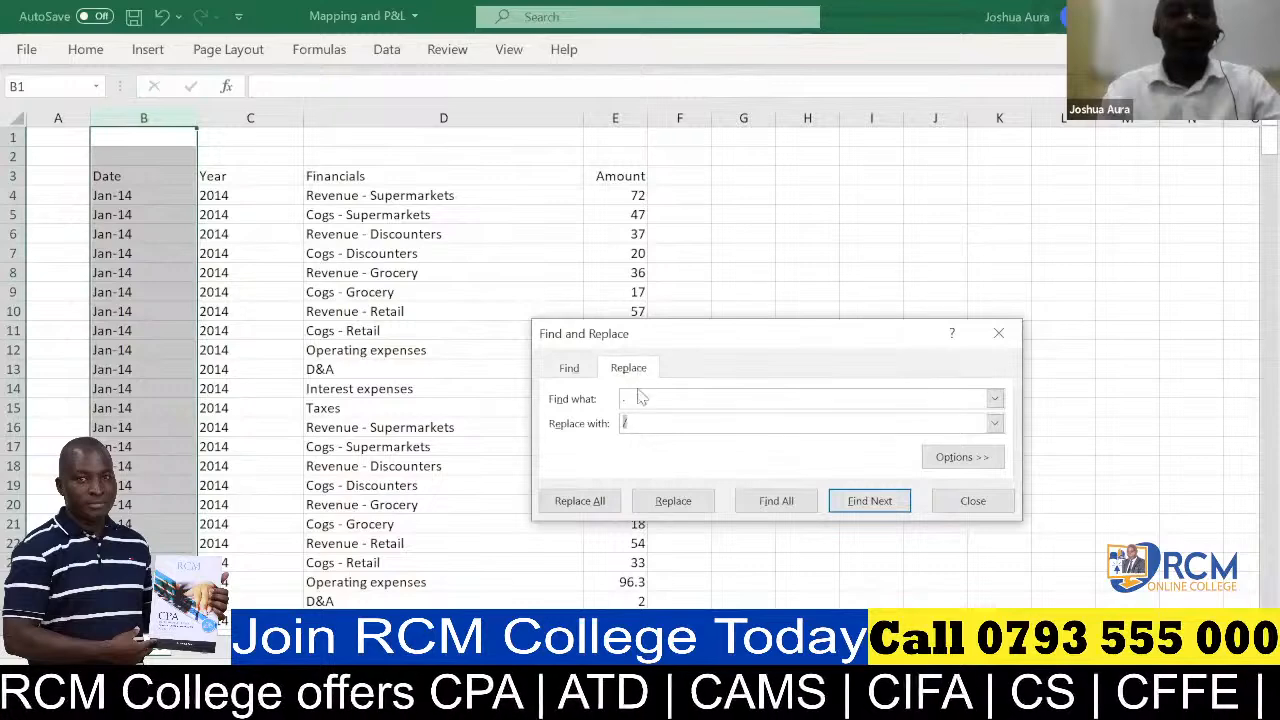
click(642, 398)
key(BackSpace)
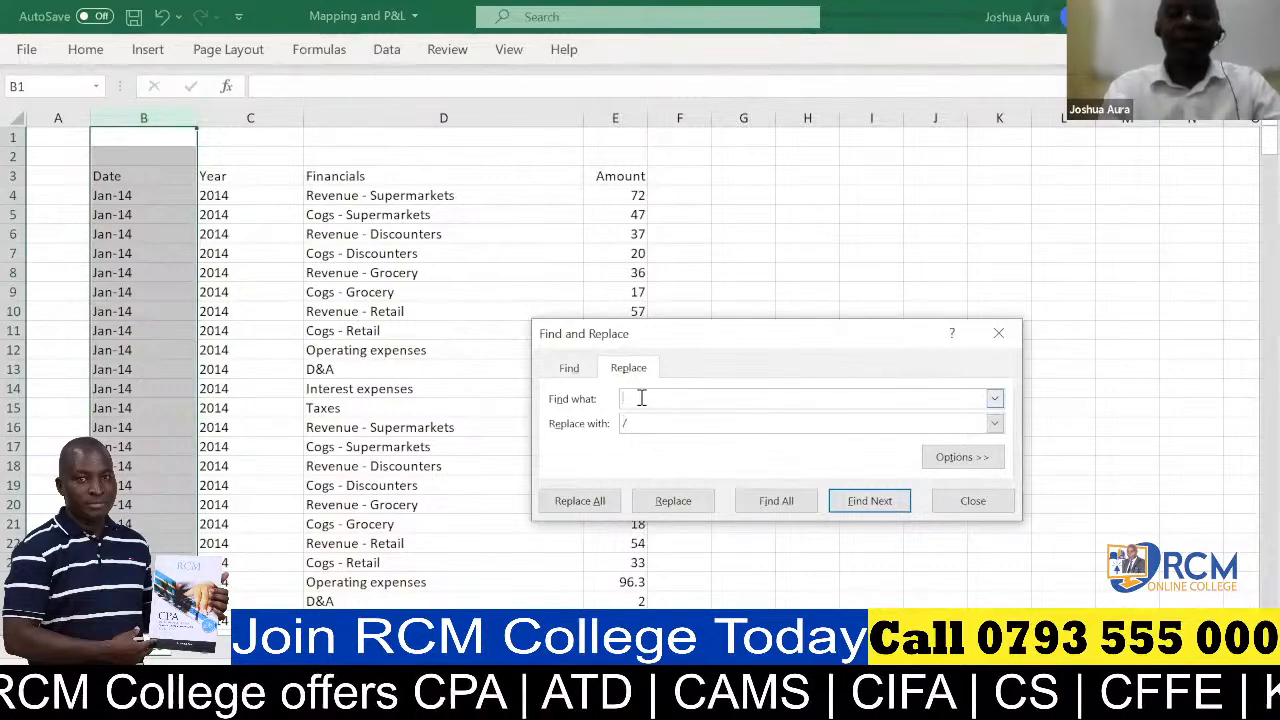
text(/)
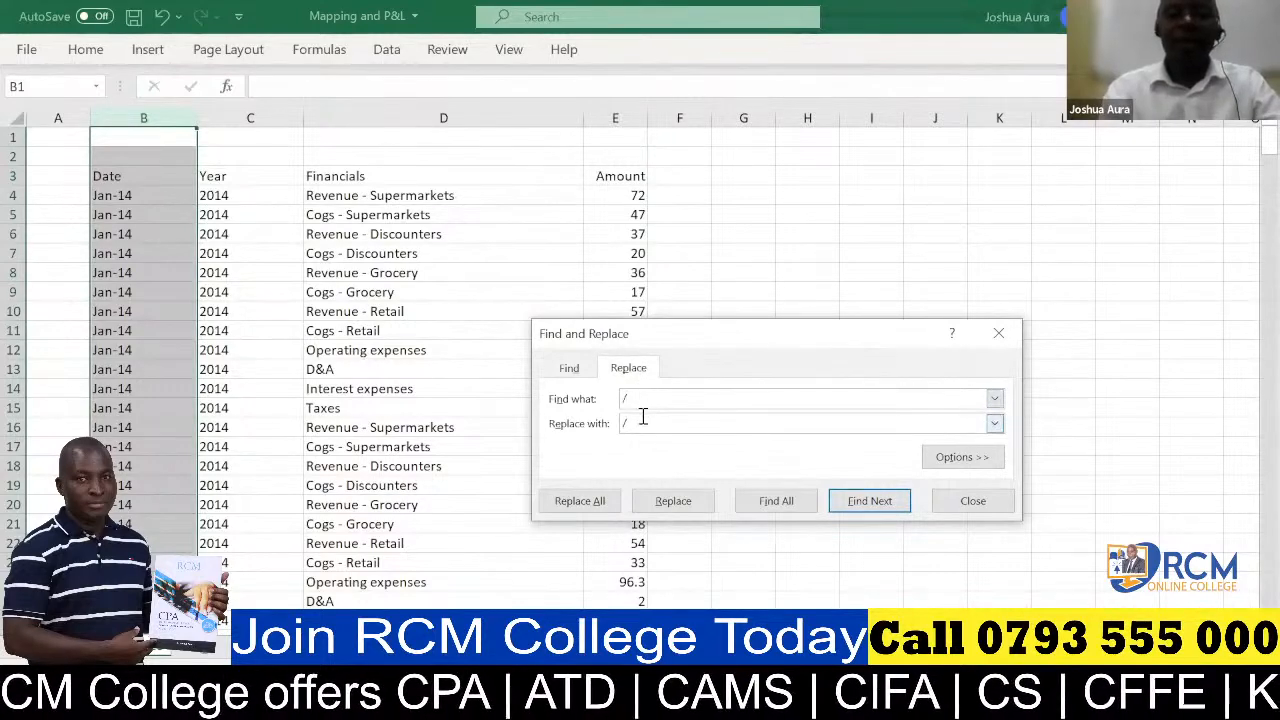
click(642, 420)
key(BackSpace)
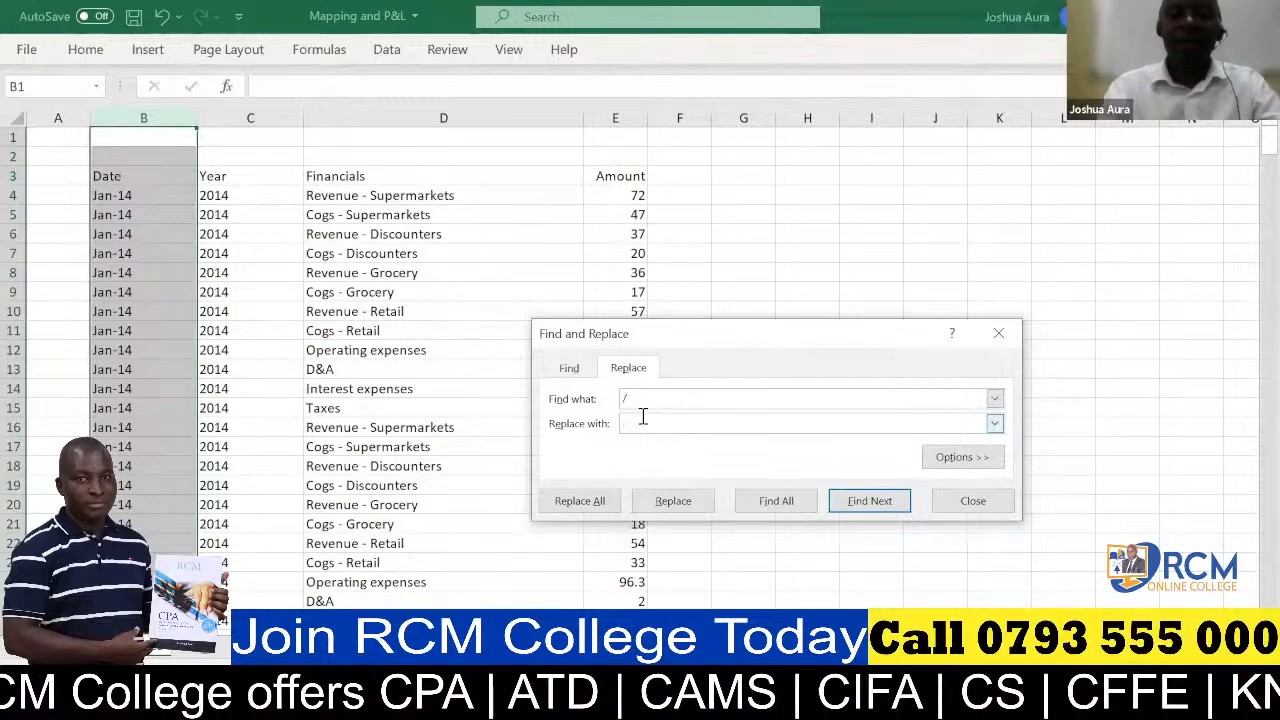
click(577, 502)
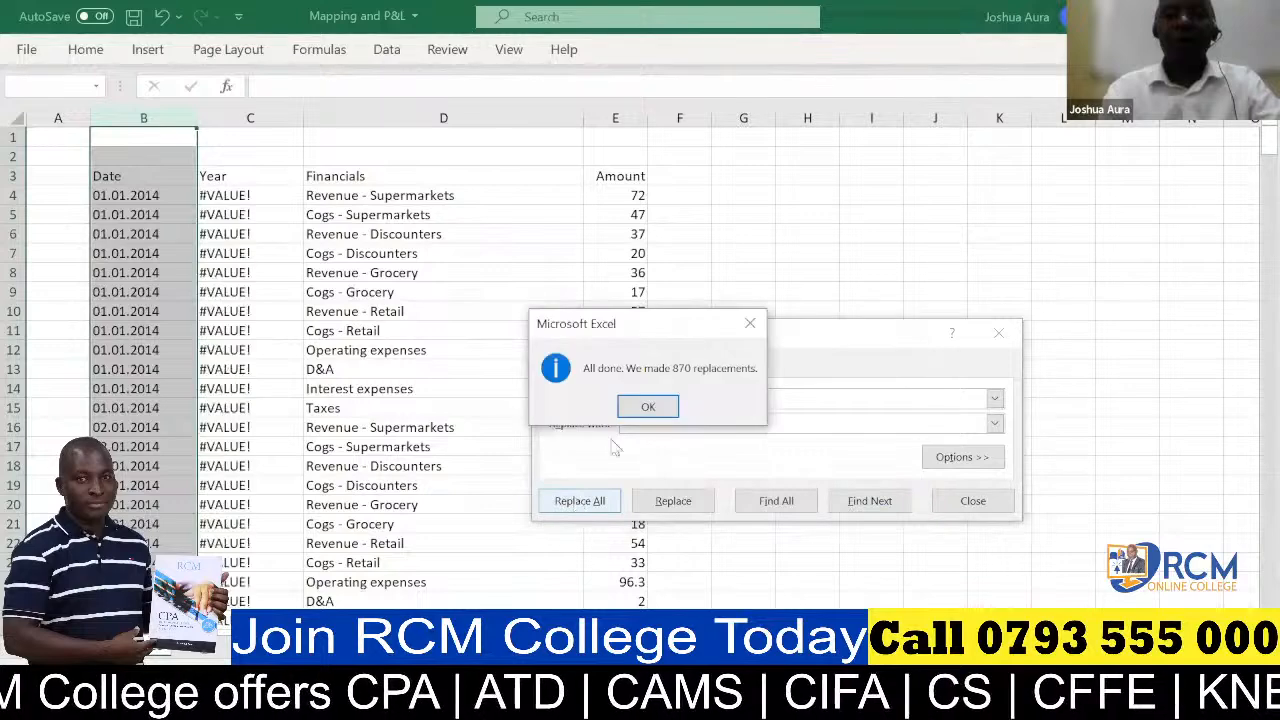
click(647, 408)
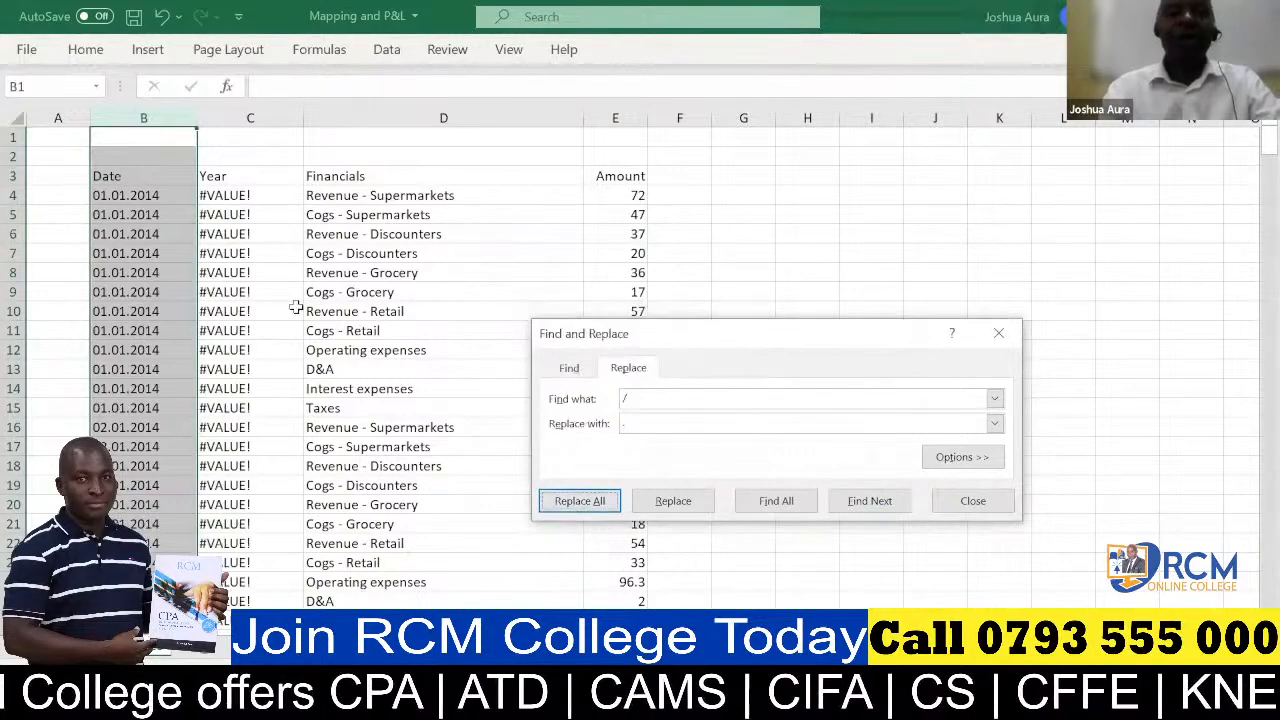
- Delete the Year column from the data and close the Find and Replace dialog
click(243, 118)
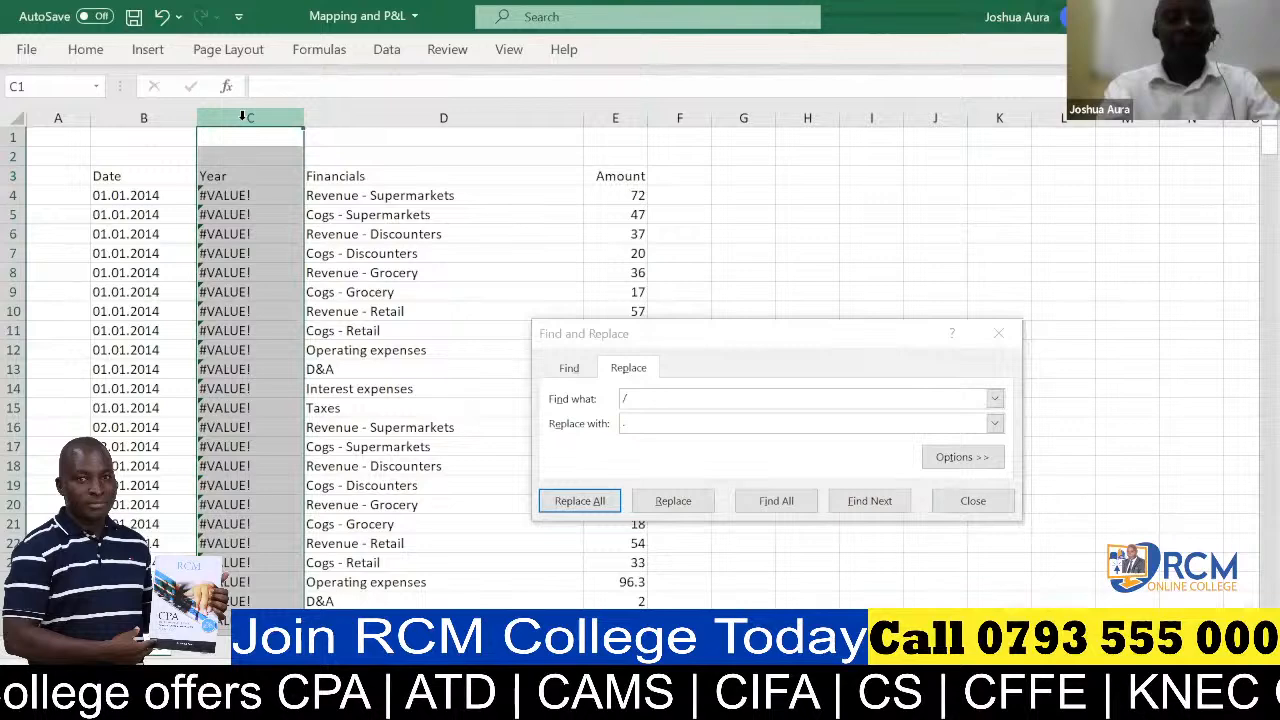
key(ctrl+minus)
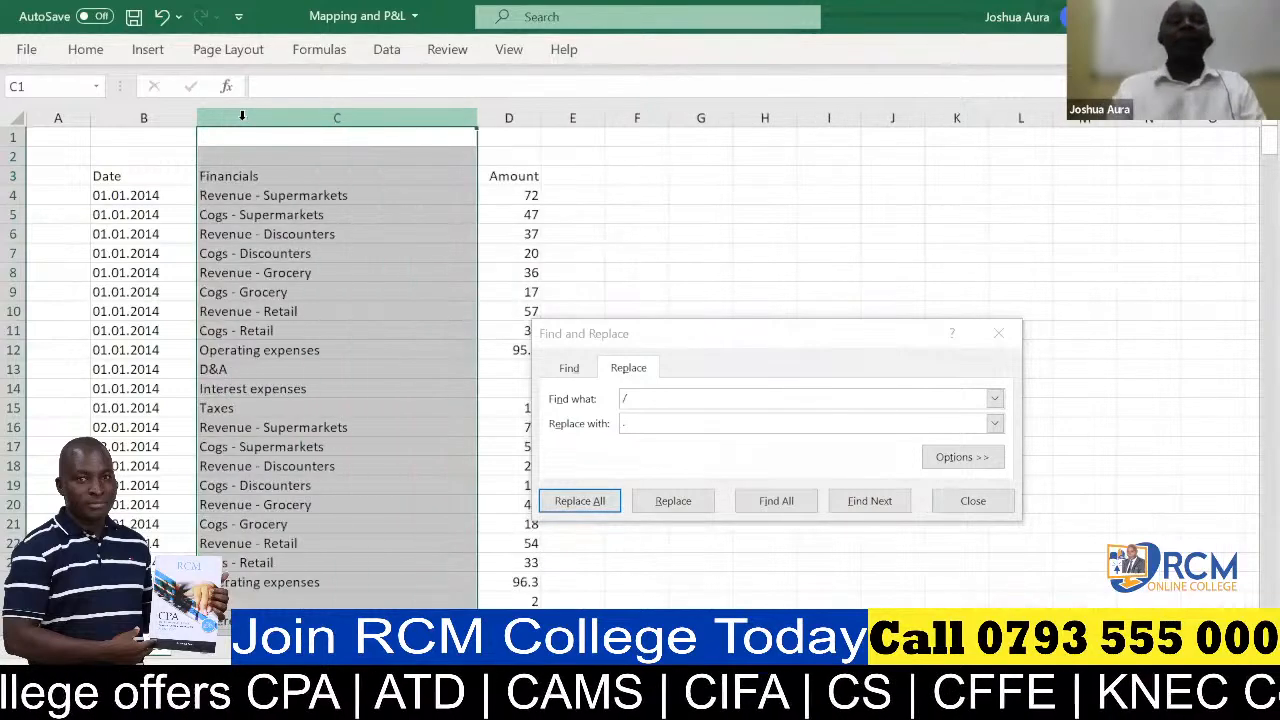
click(999, 337)
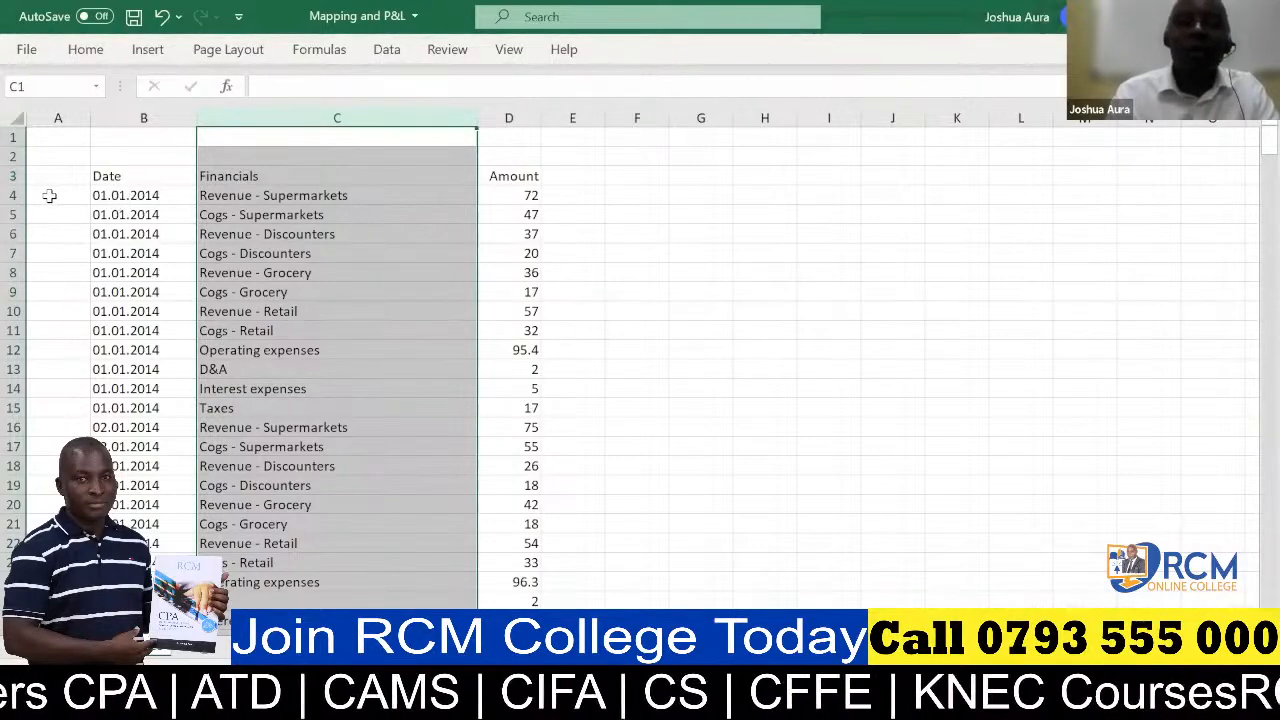
- Try to extract the year from the first date with =YEAR(B4) in A4, and clear the cell
click(49, 196)
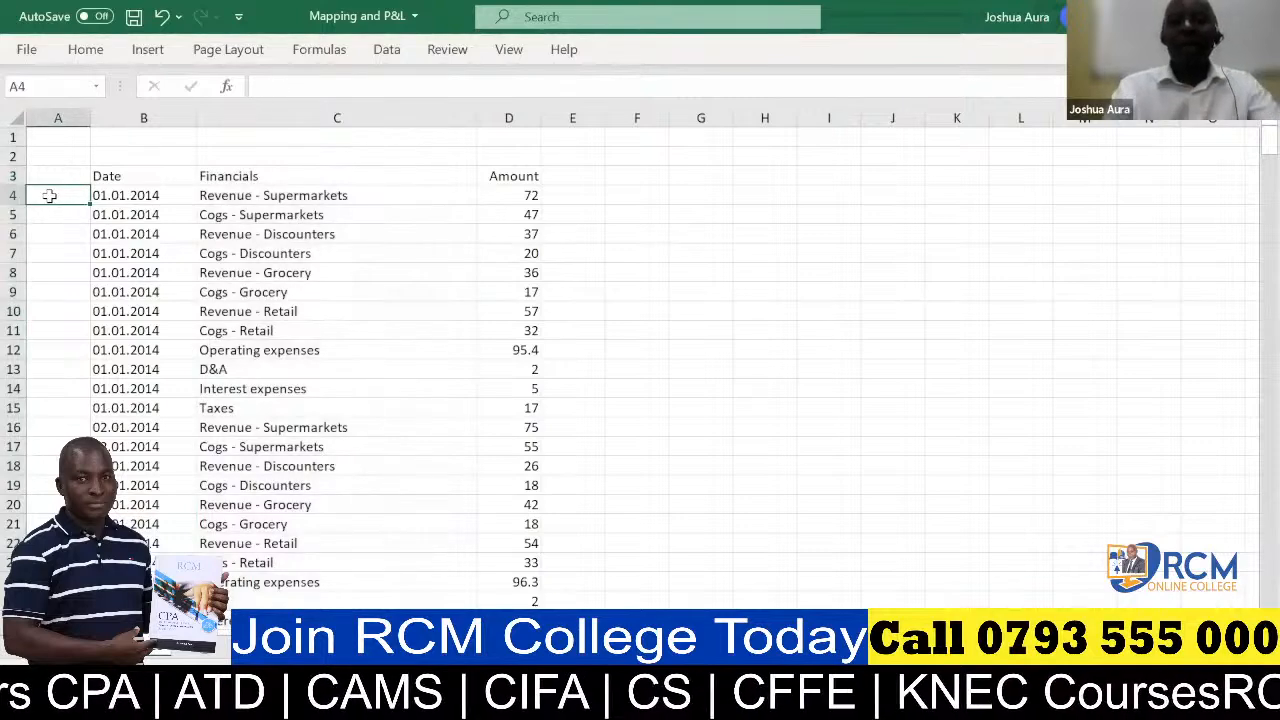
text(=)
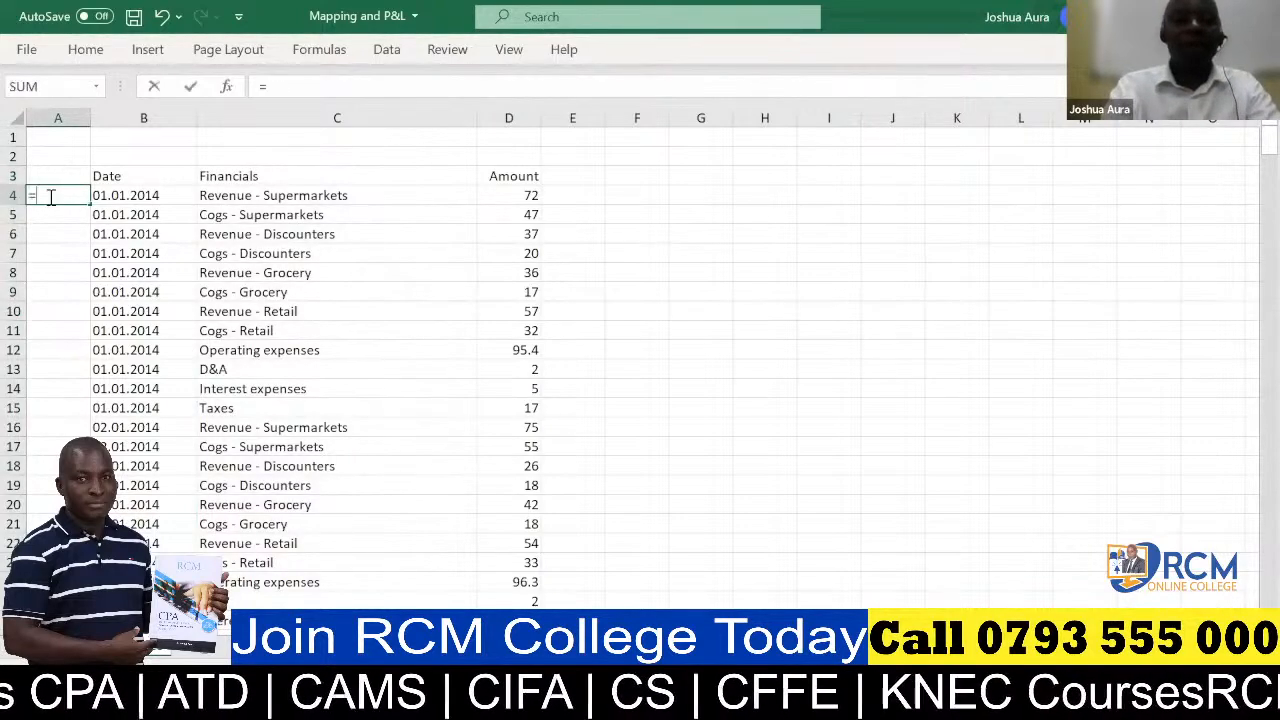
text(year)
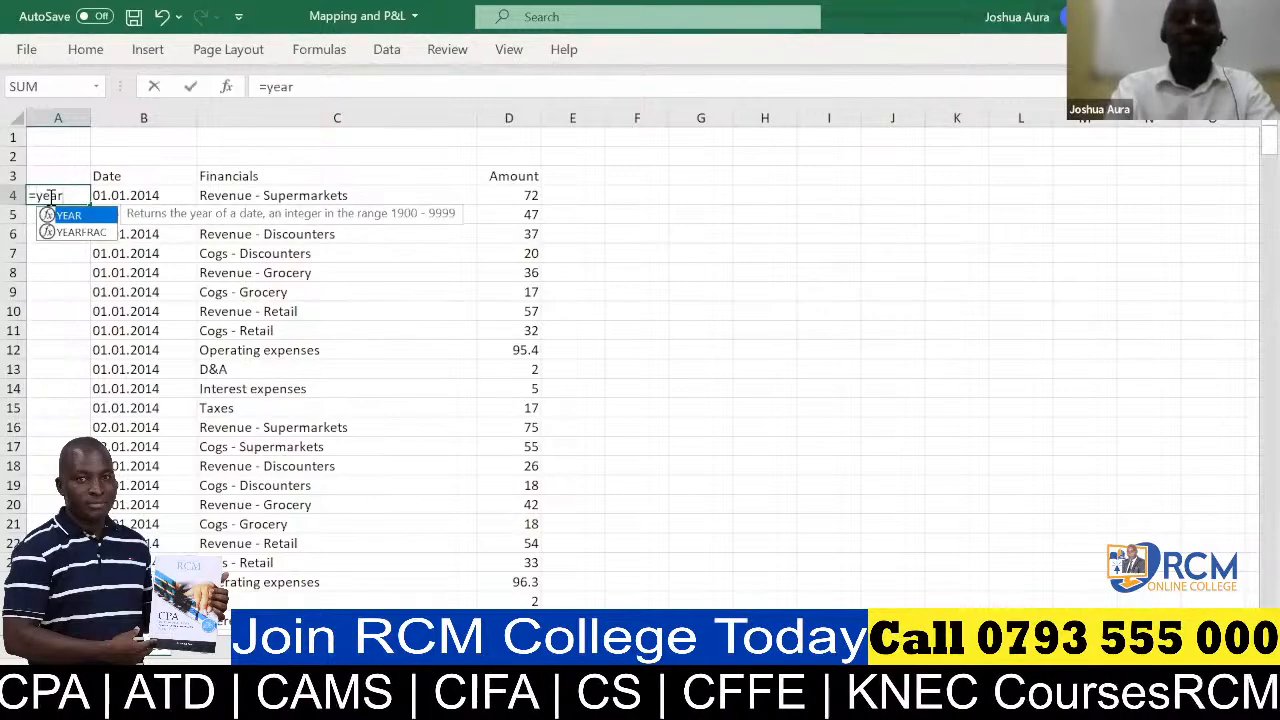
key(Tab)
click(122, 195)
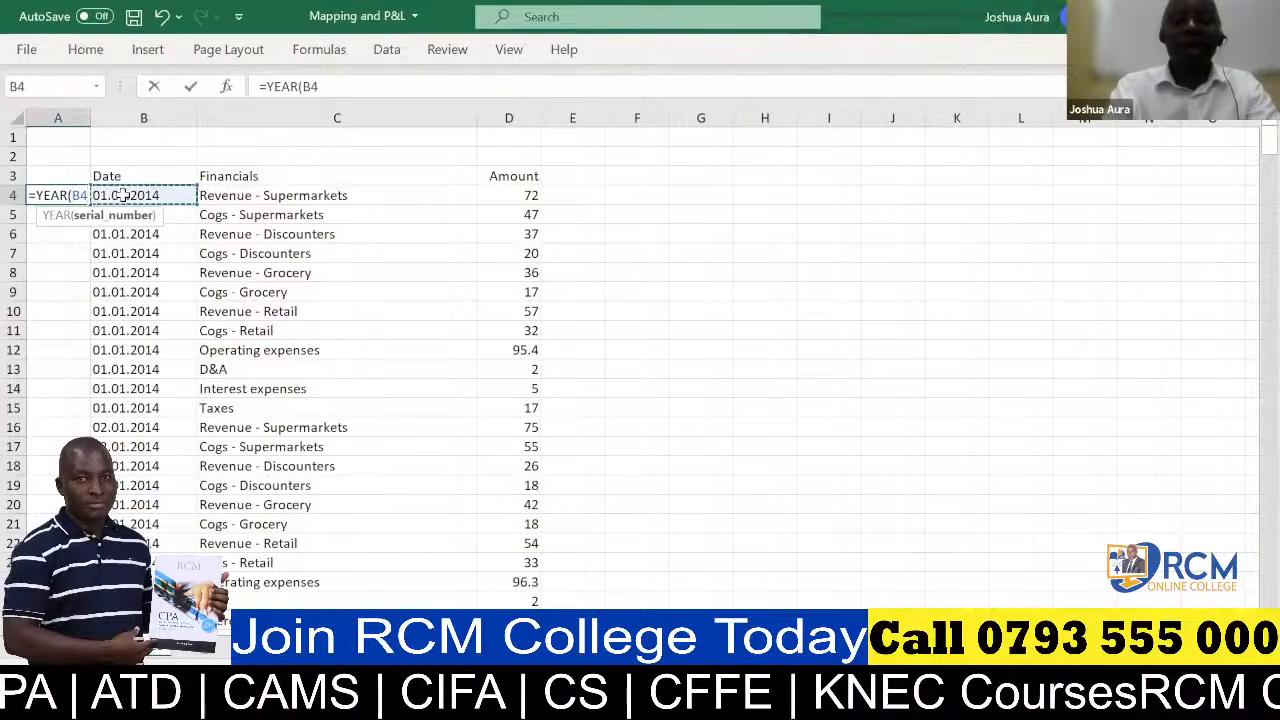
text())
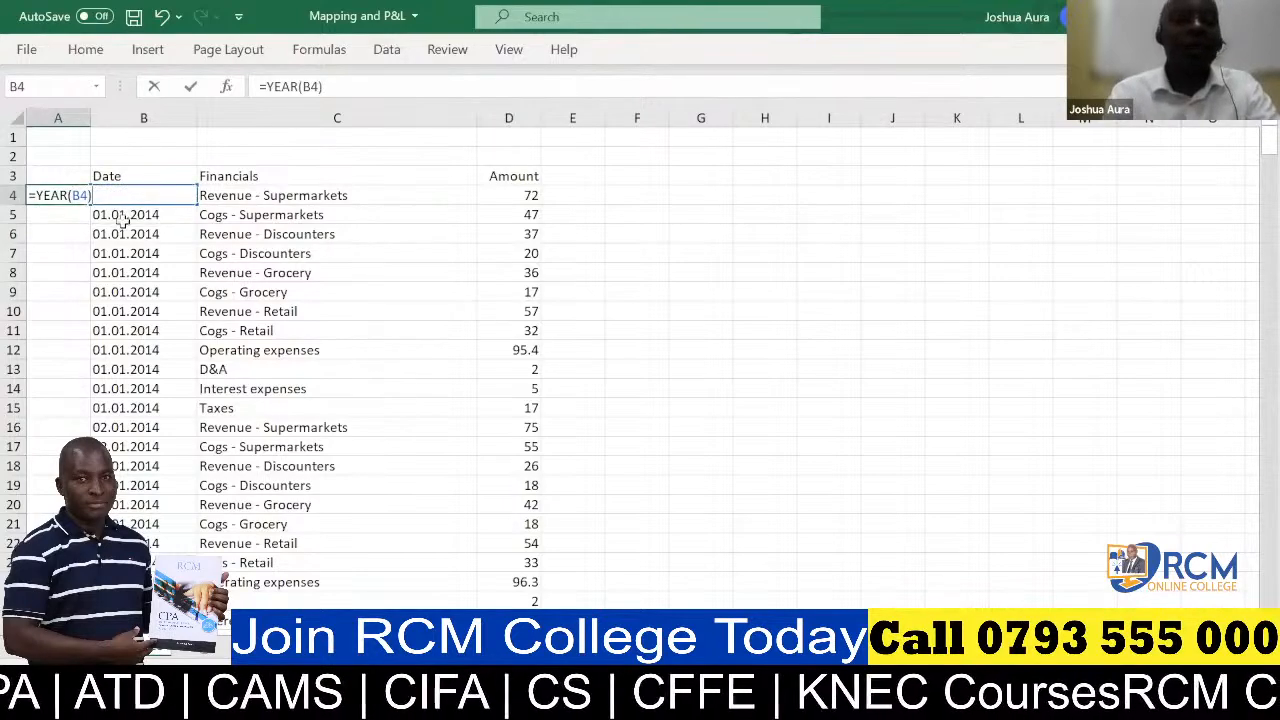
key(Return)
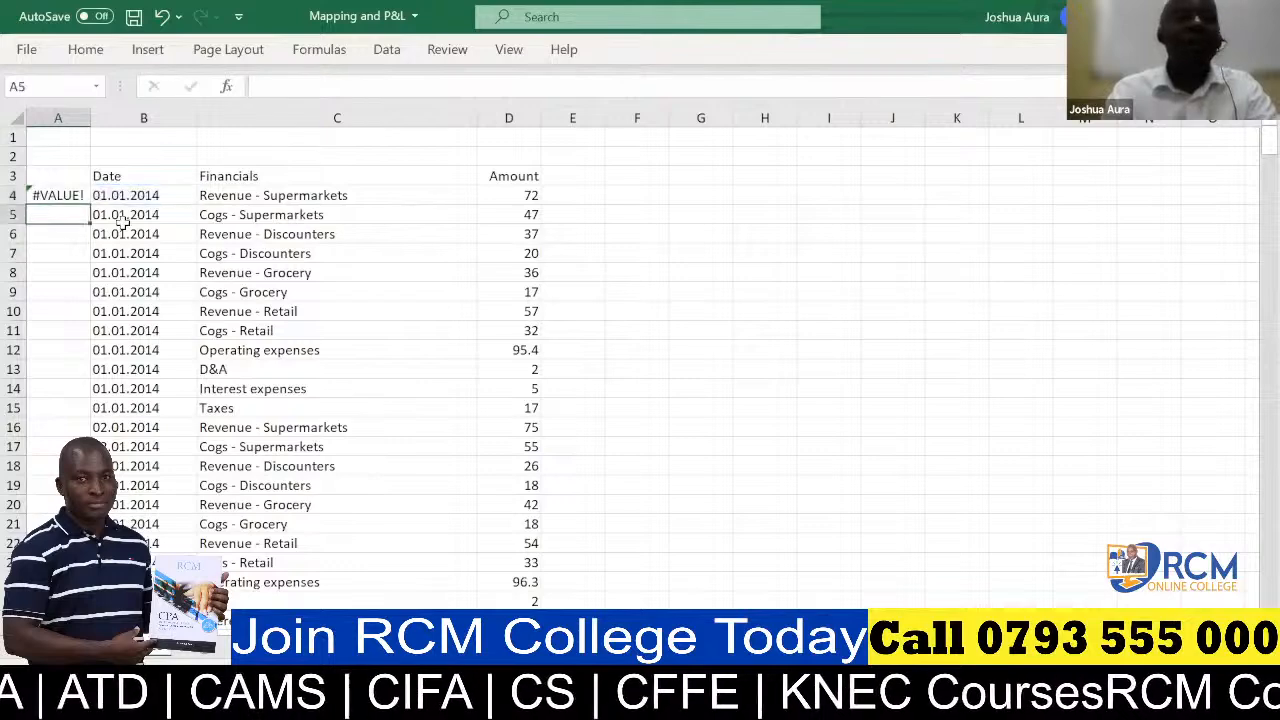
click(63, 196)
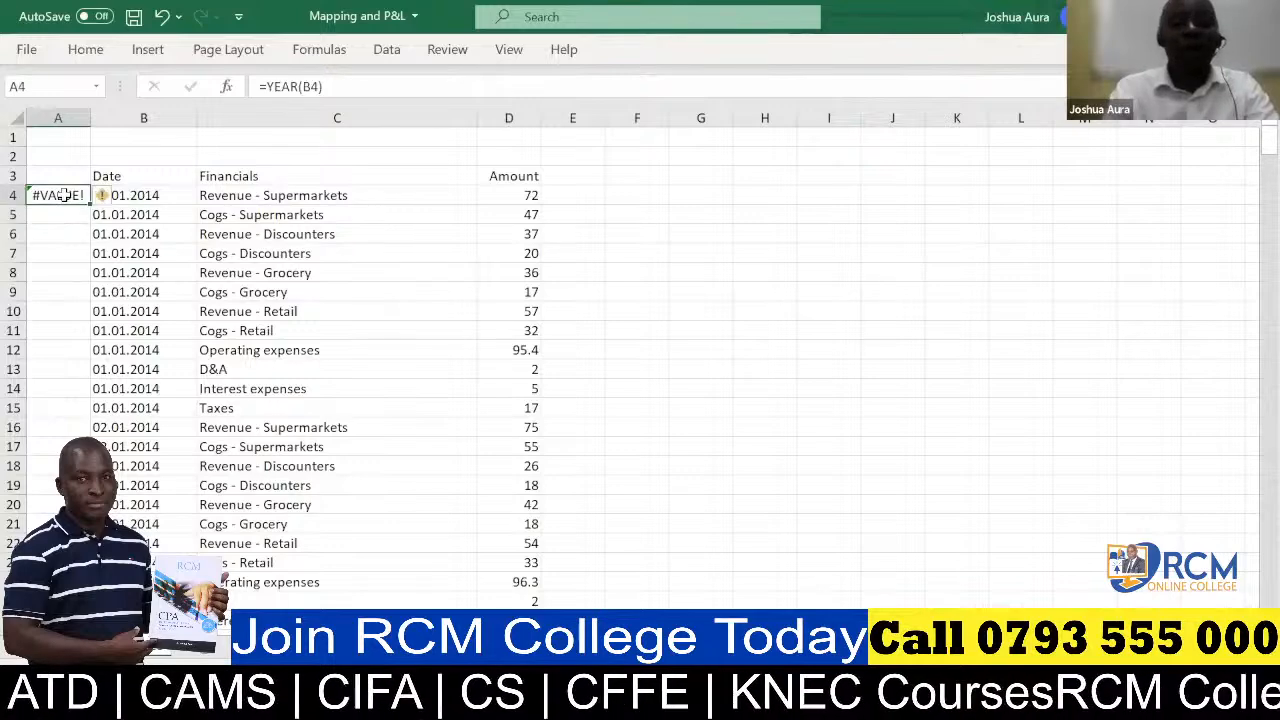
key(Delete)
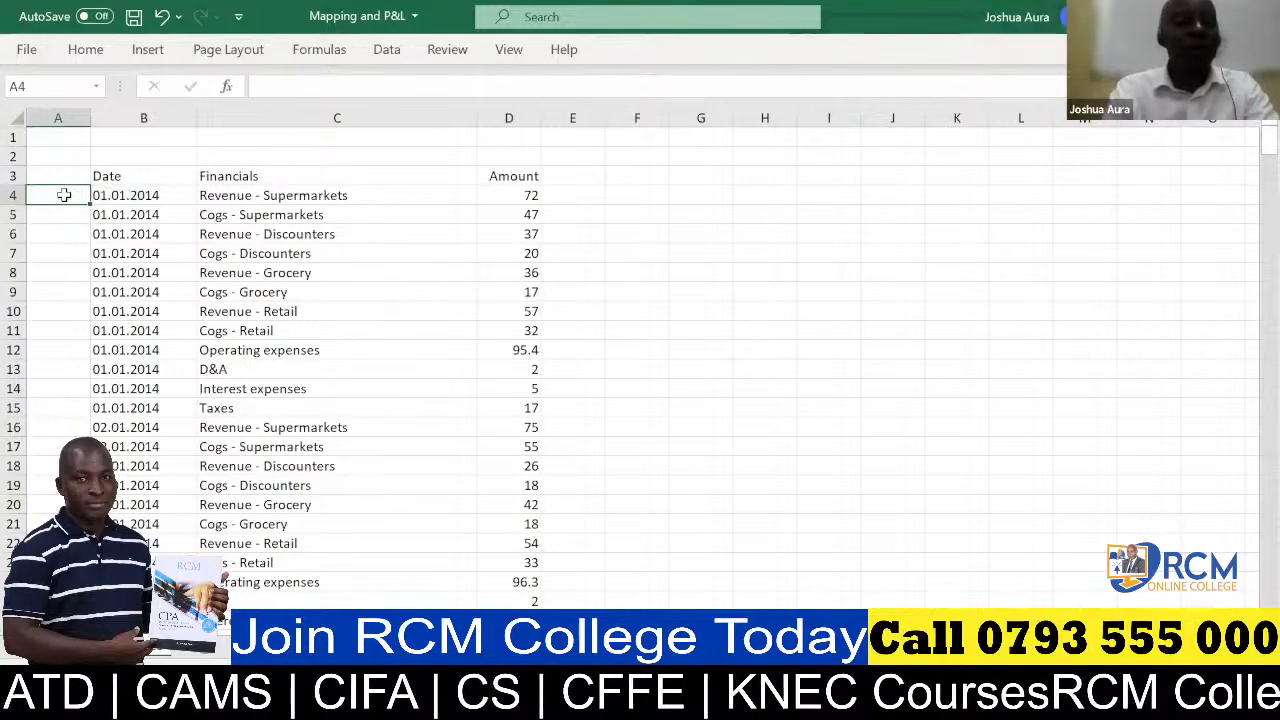
- Replace every full stop (.) in the Date column with a slash (/) and check the stored date in B4
click(139, 112)
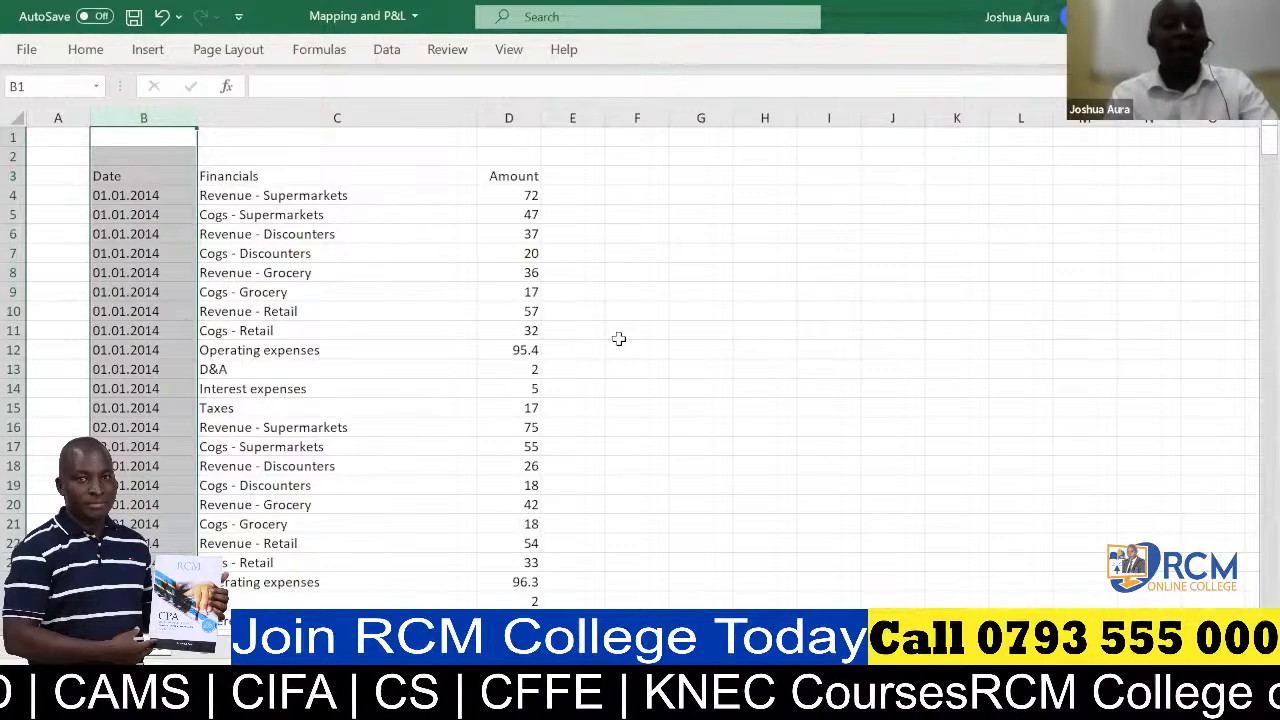
key(ctrl+f)
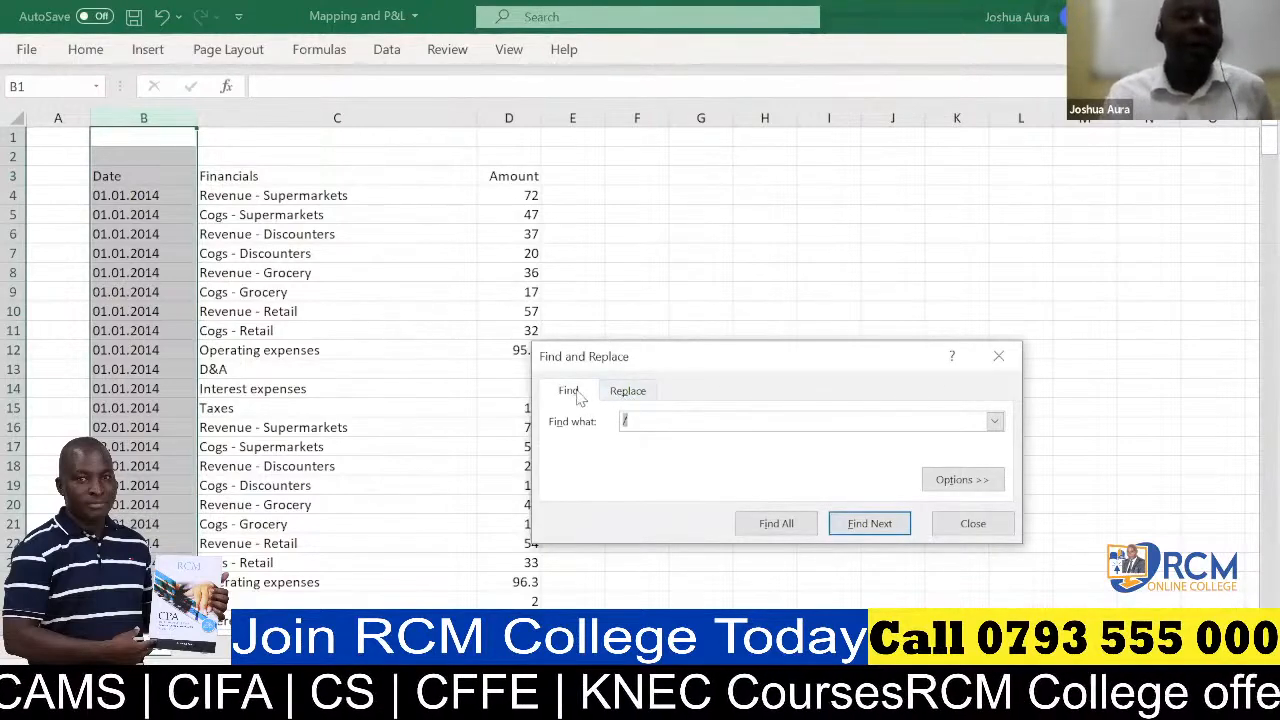
click(638, 392)
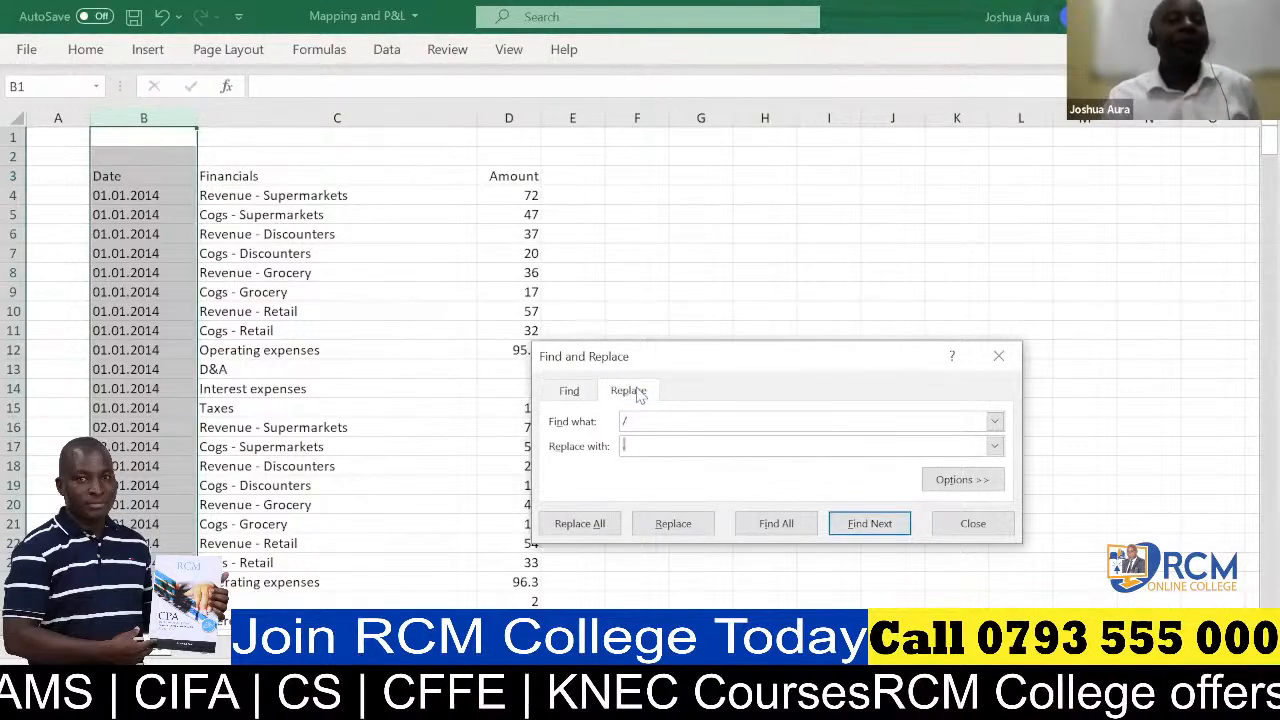
click(639, 421)
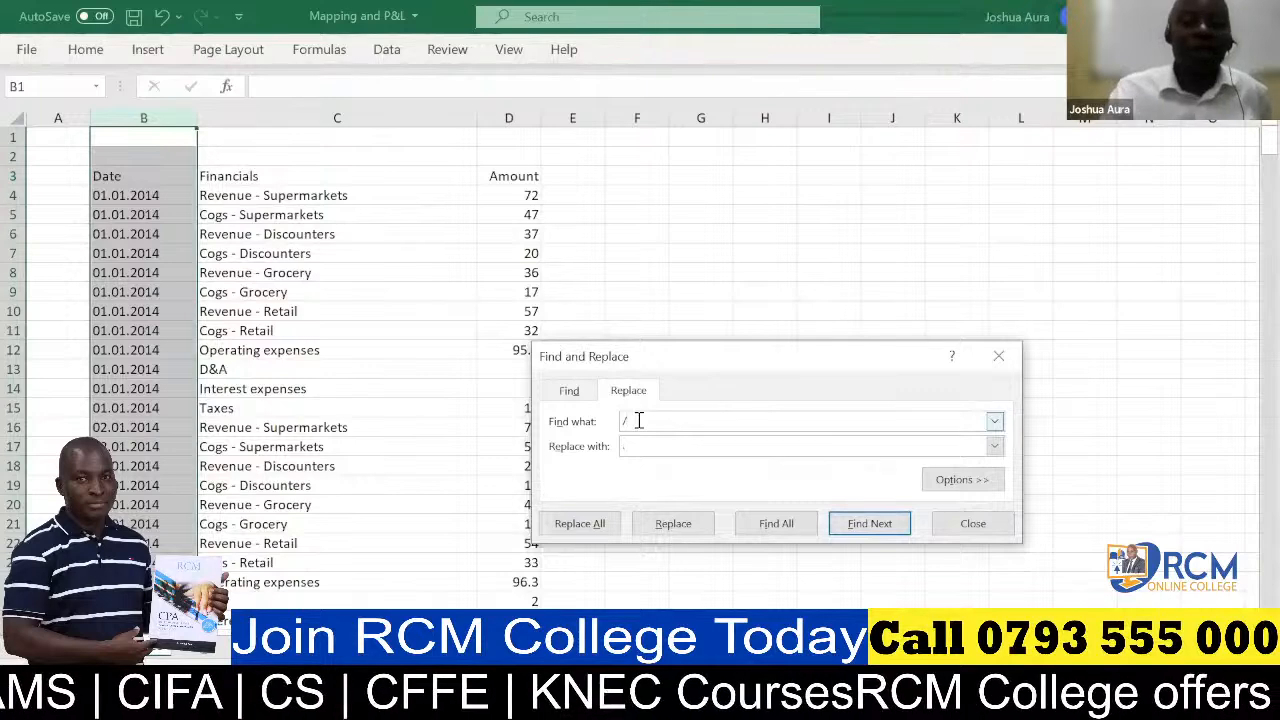
key(BackSpace)
text(.)
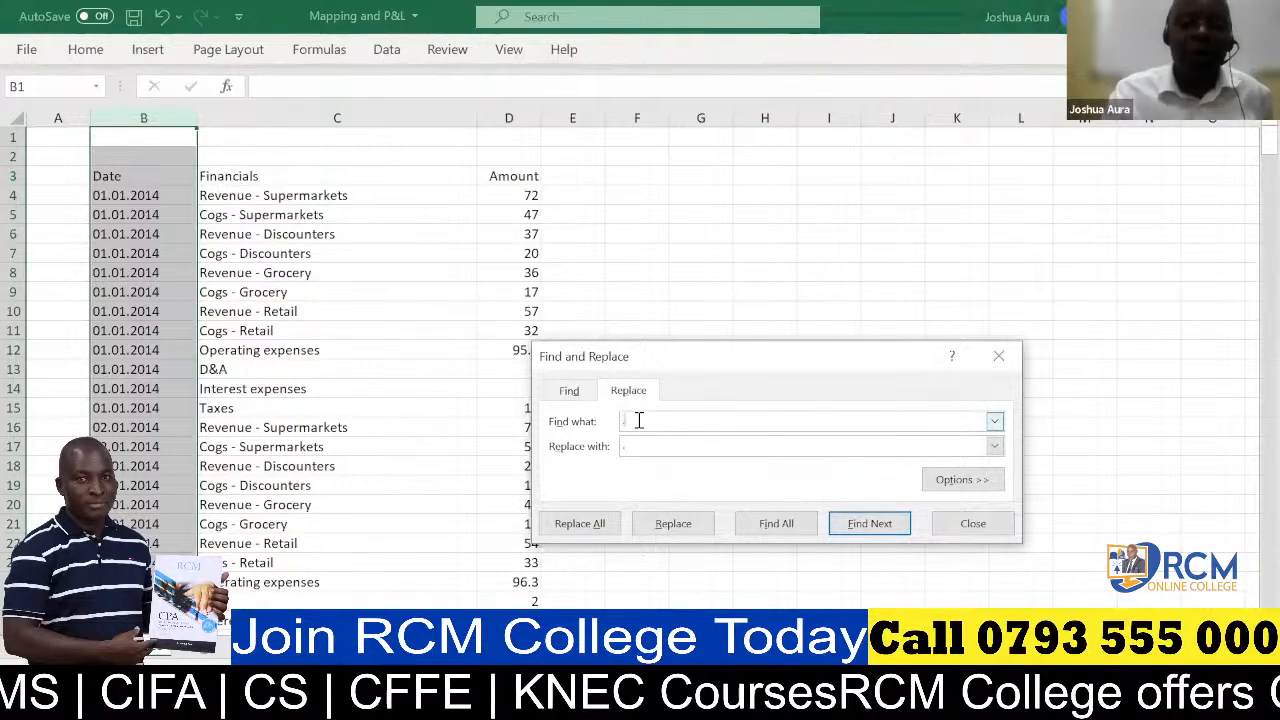
click(639, 441)
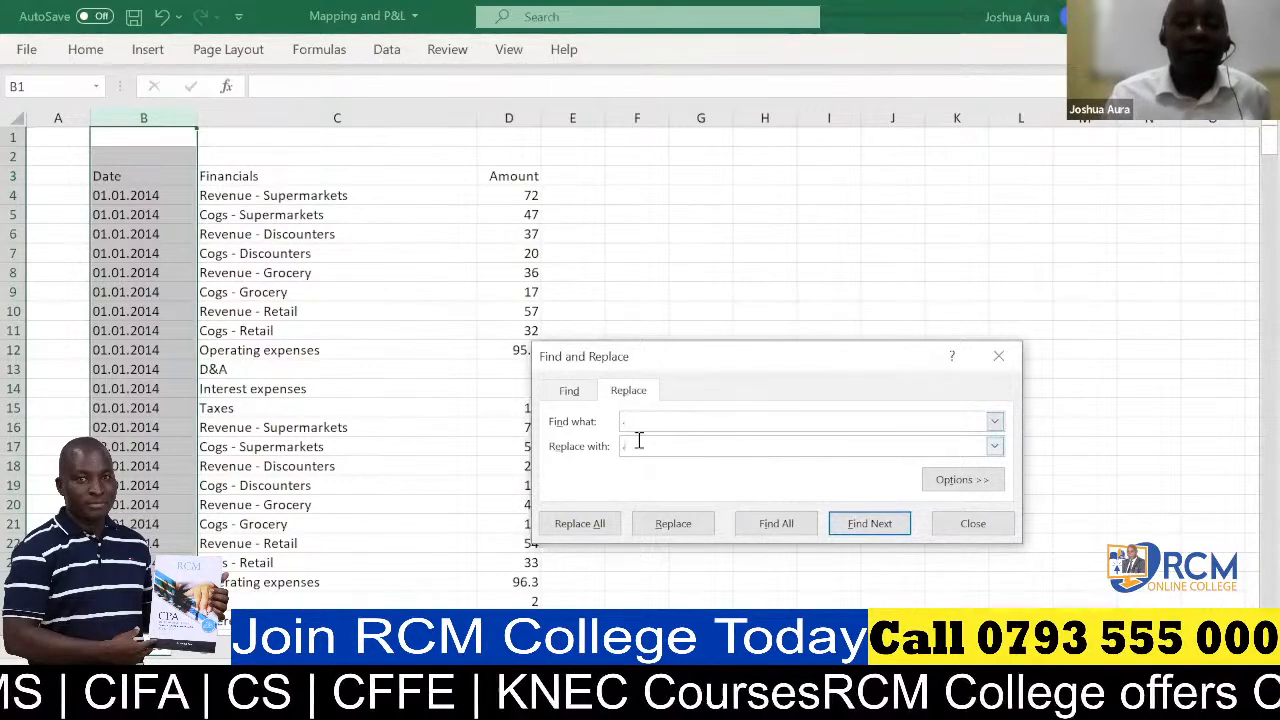
text(/)
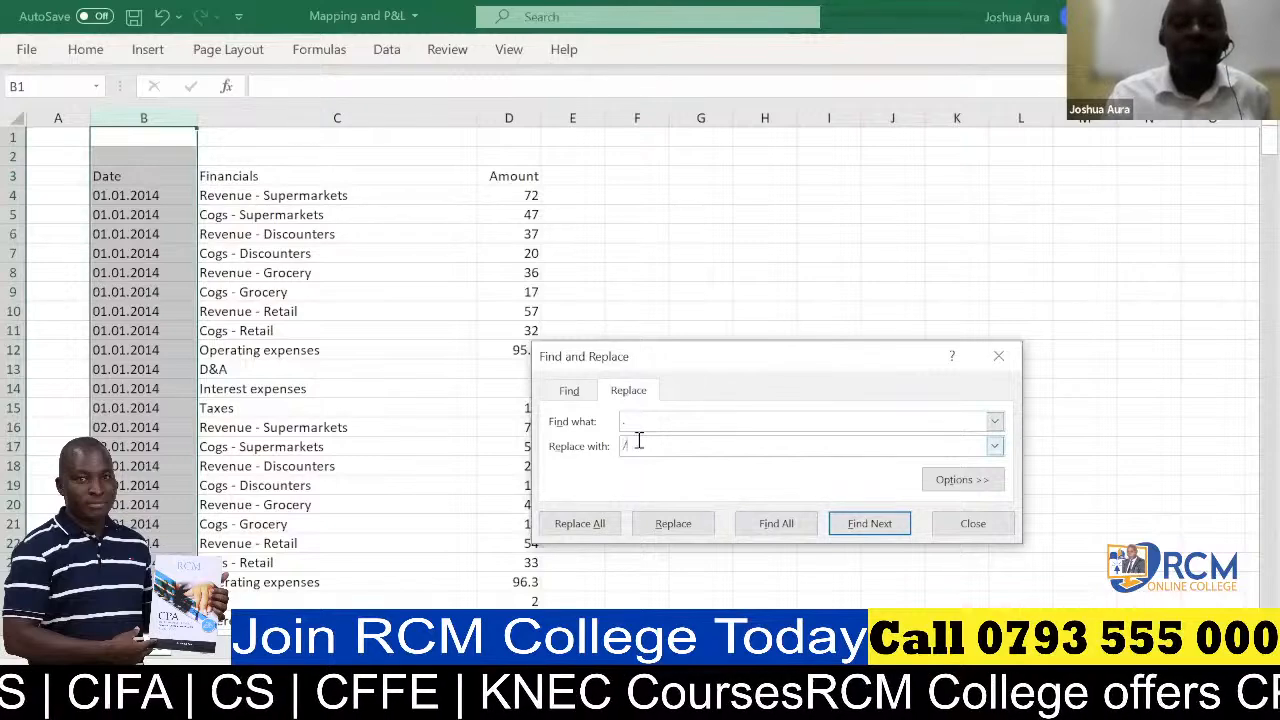
click(584, 527)
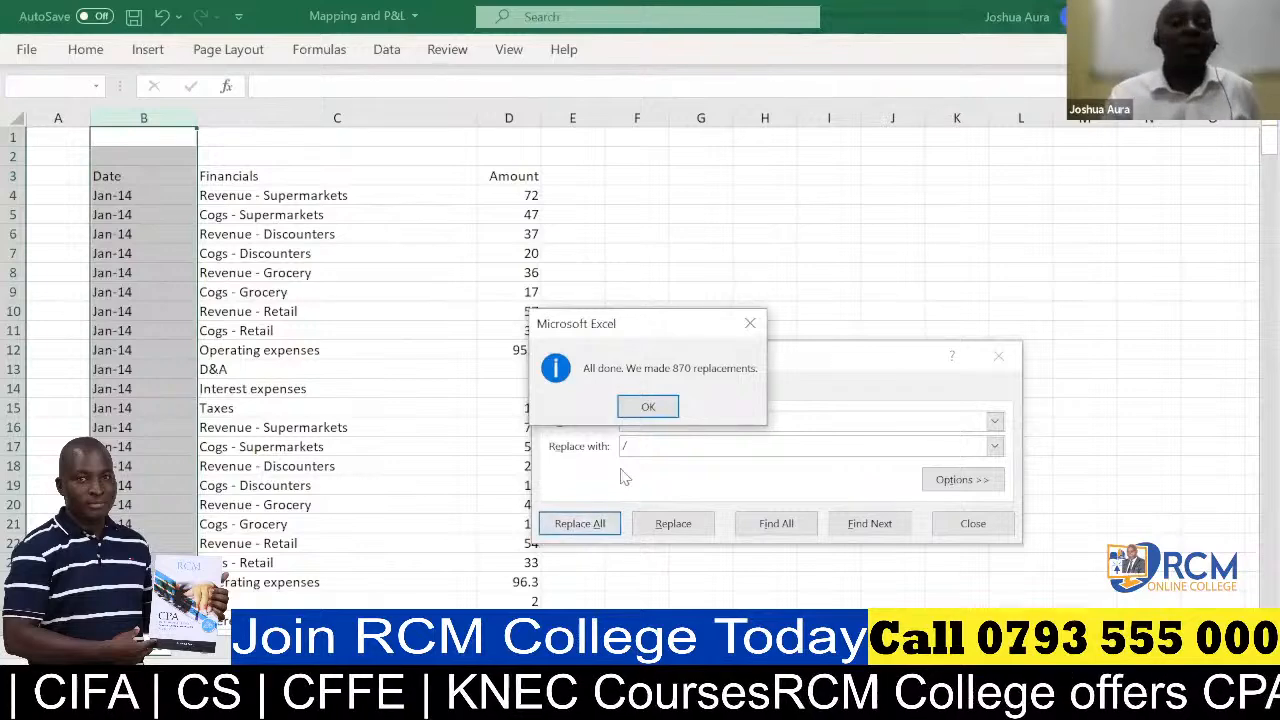
click(645, 407)
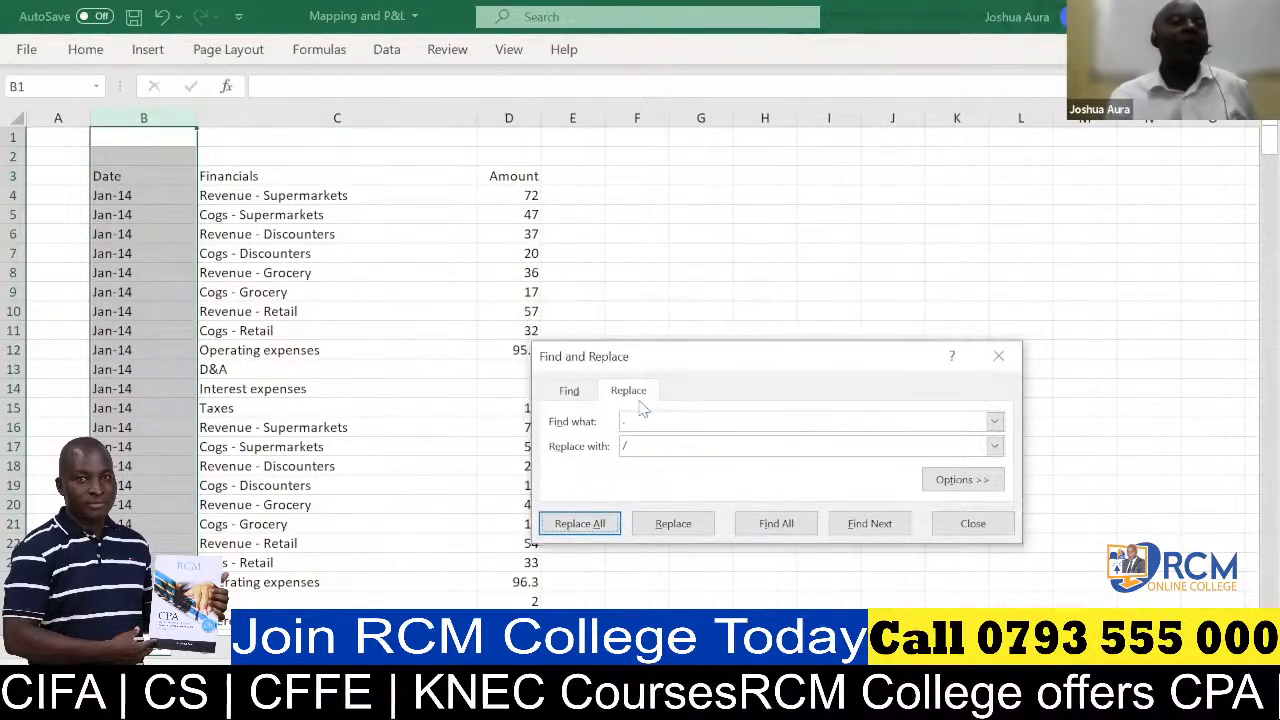
click(125, 196)
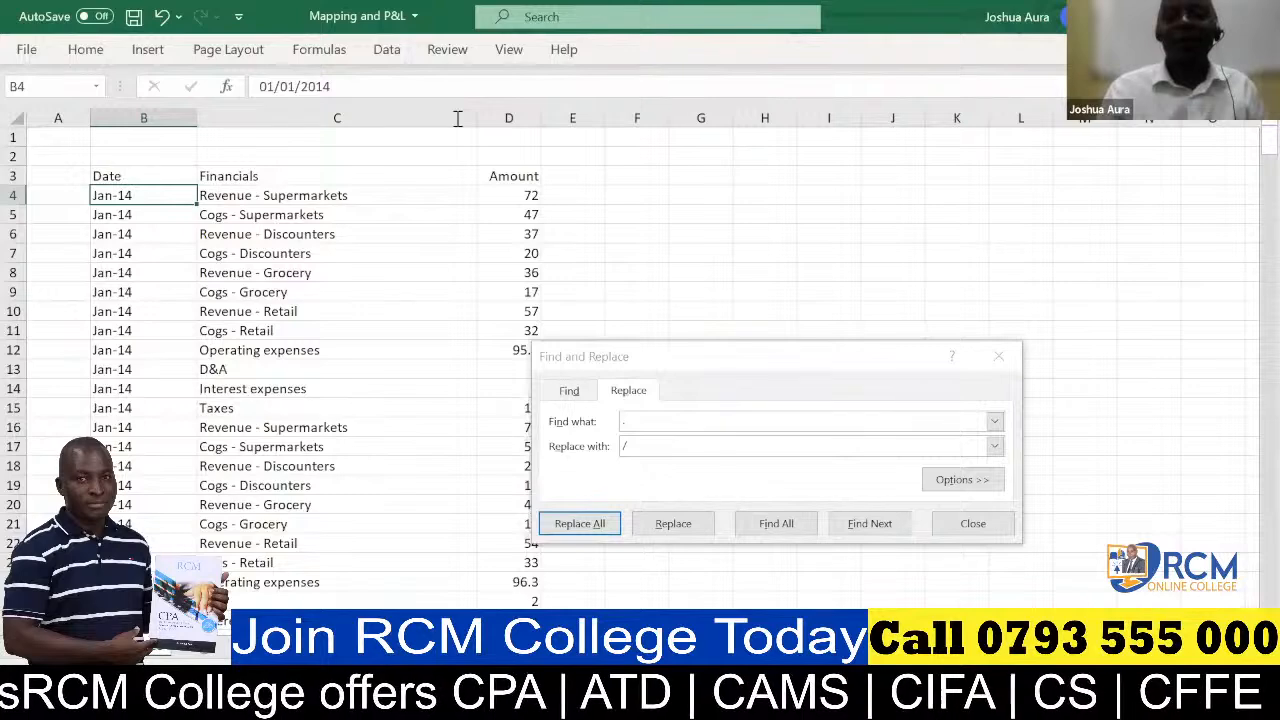
click(483, 92)
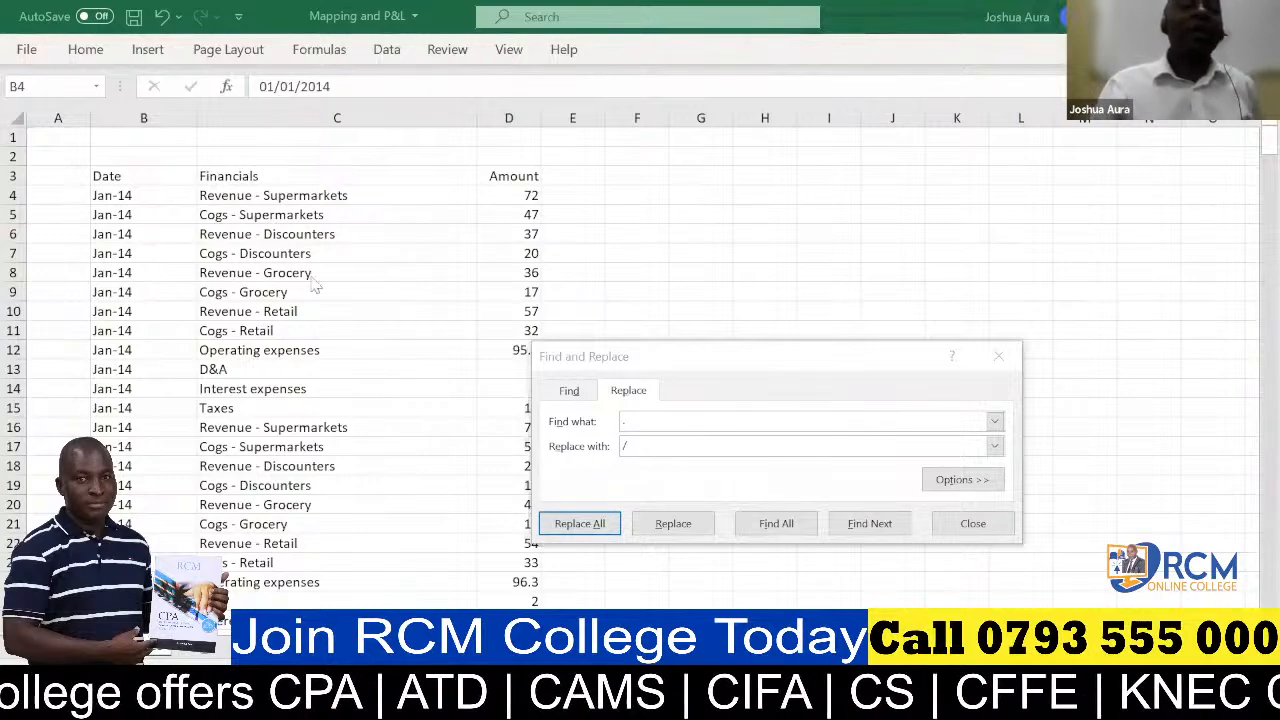
click(1000, 360)
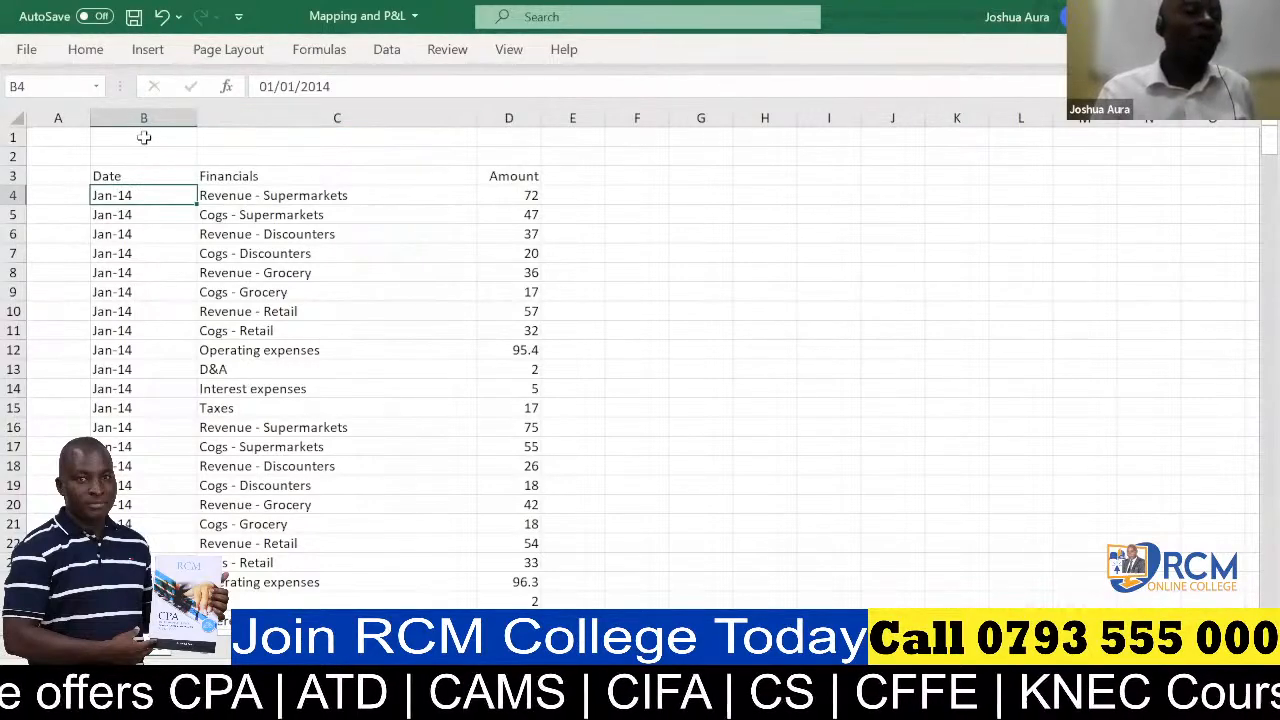
- Insert a blank column between the Date and Financials columns
click(291, 113)
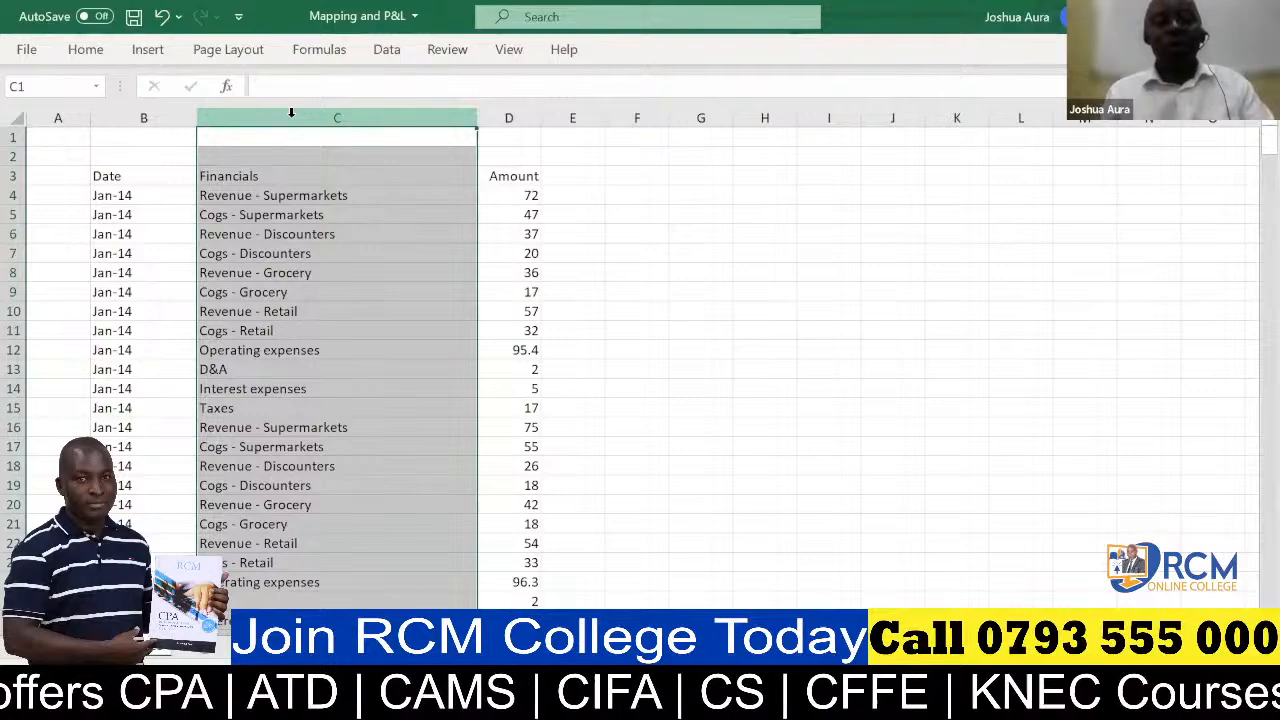
key(ctrl+shift+plus)
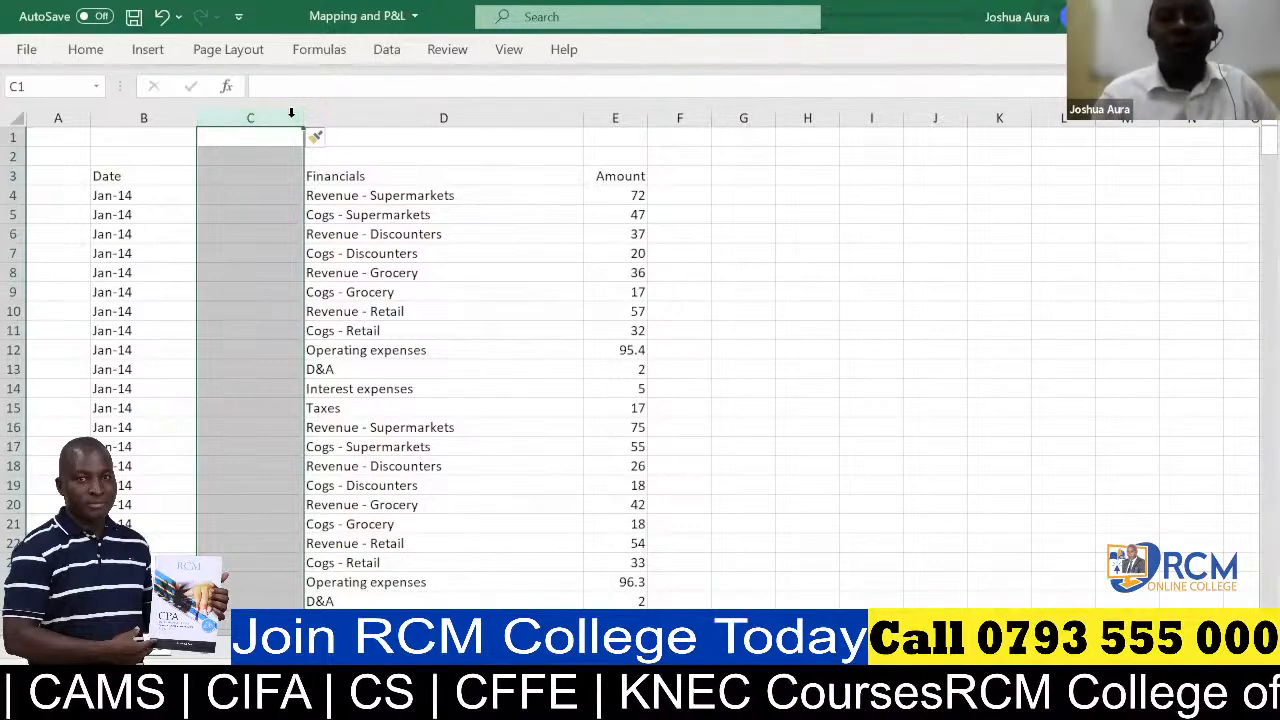
- Enter the header Year in C3, above the blank column between Date and Financials
key(alt+Tab)
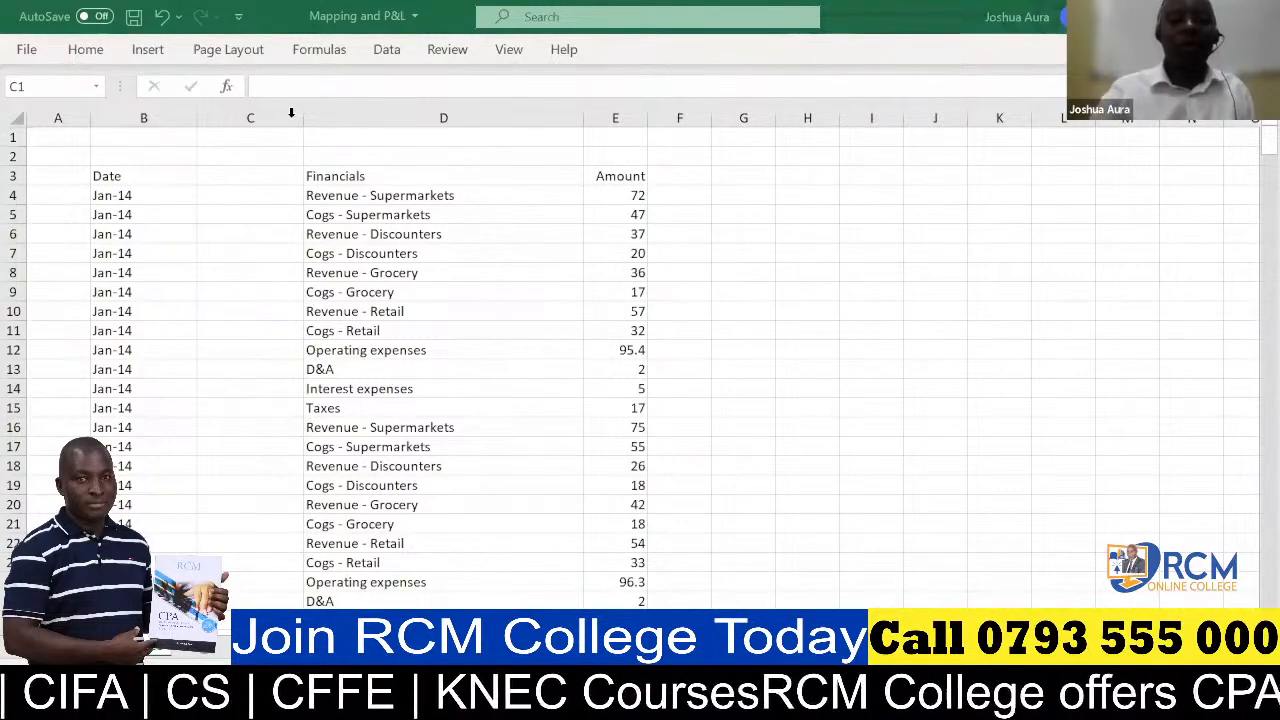
click(241, 176)
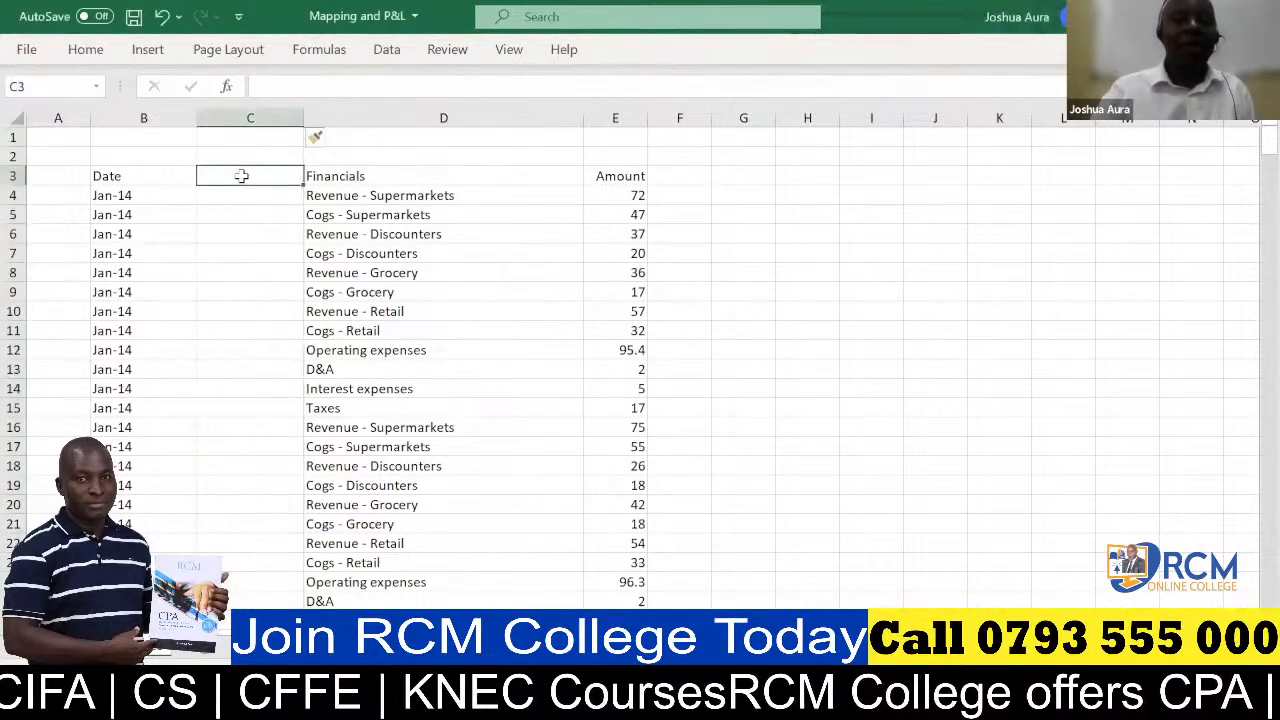
text(Year)
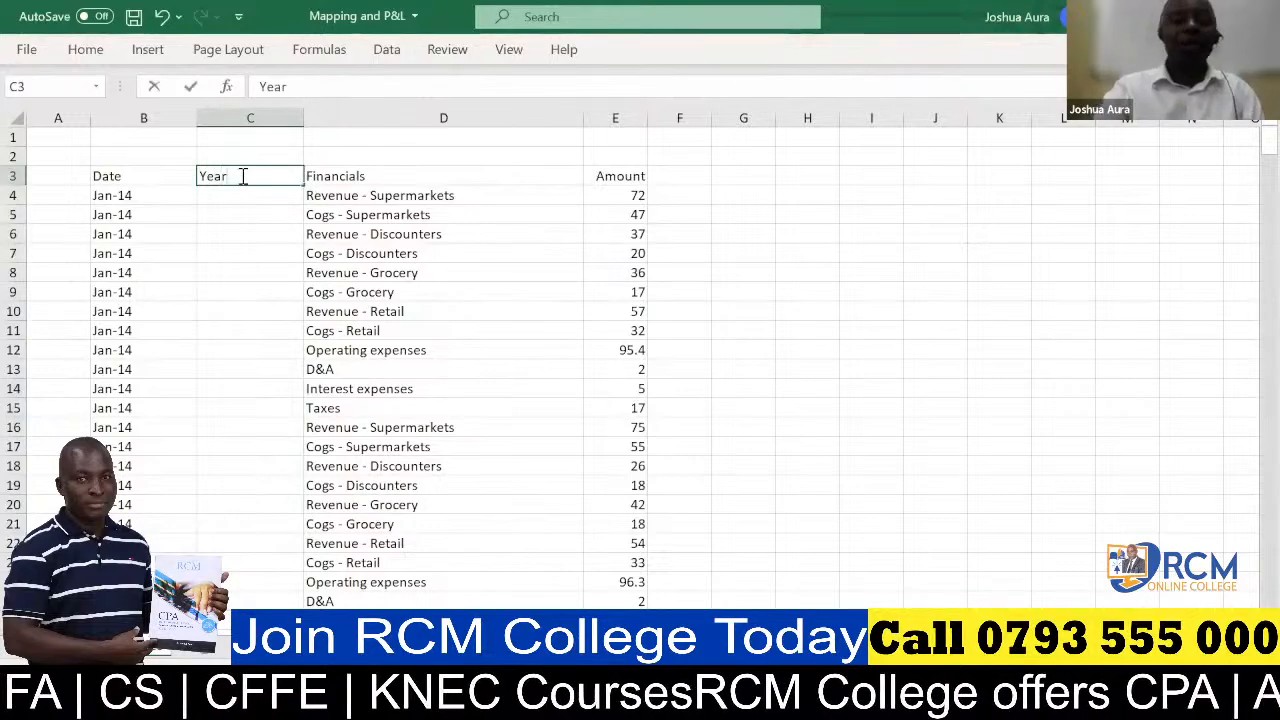
key(Return)
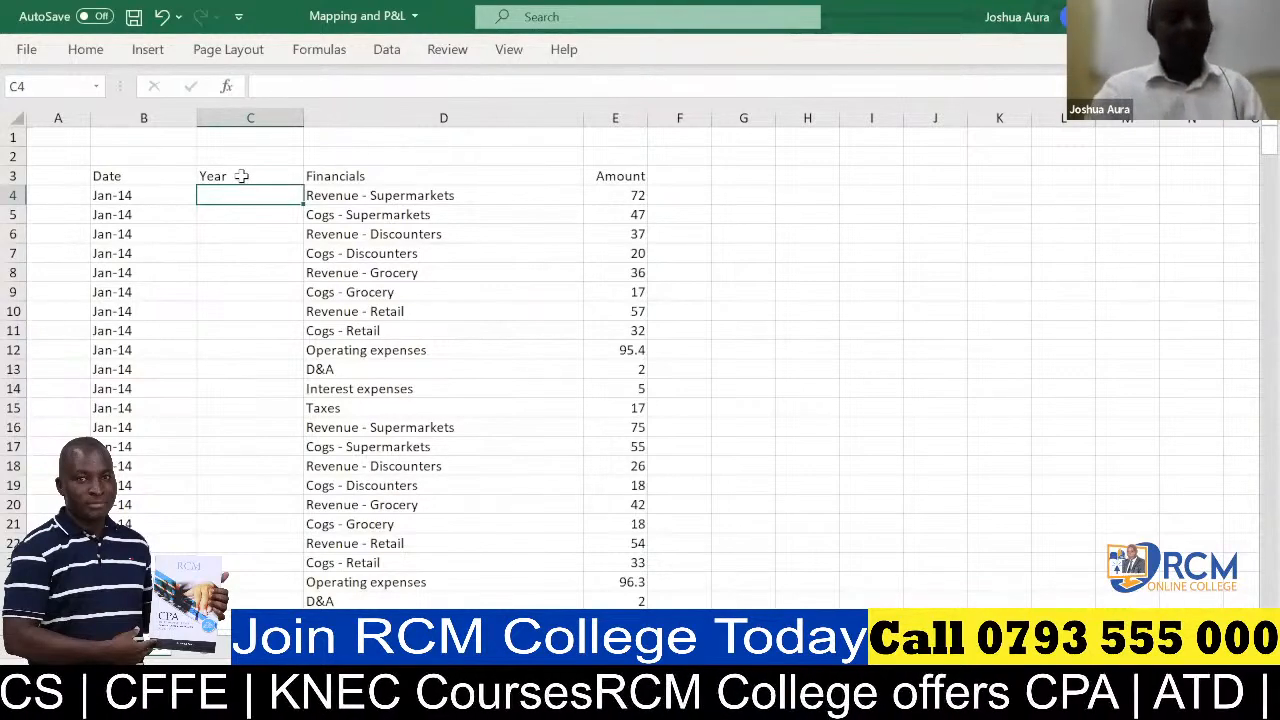
- Enter the formula =YEAR(B4) in C4 to extract the year from the first date
text(=)
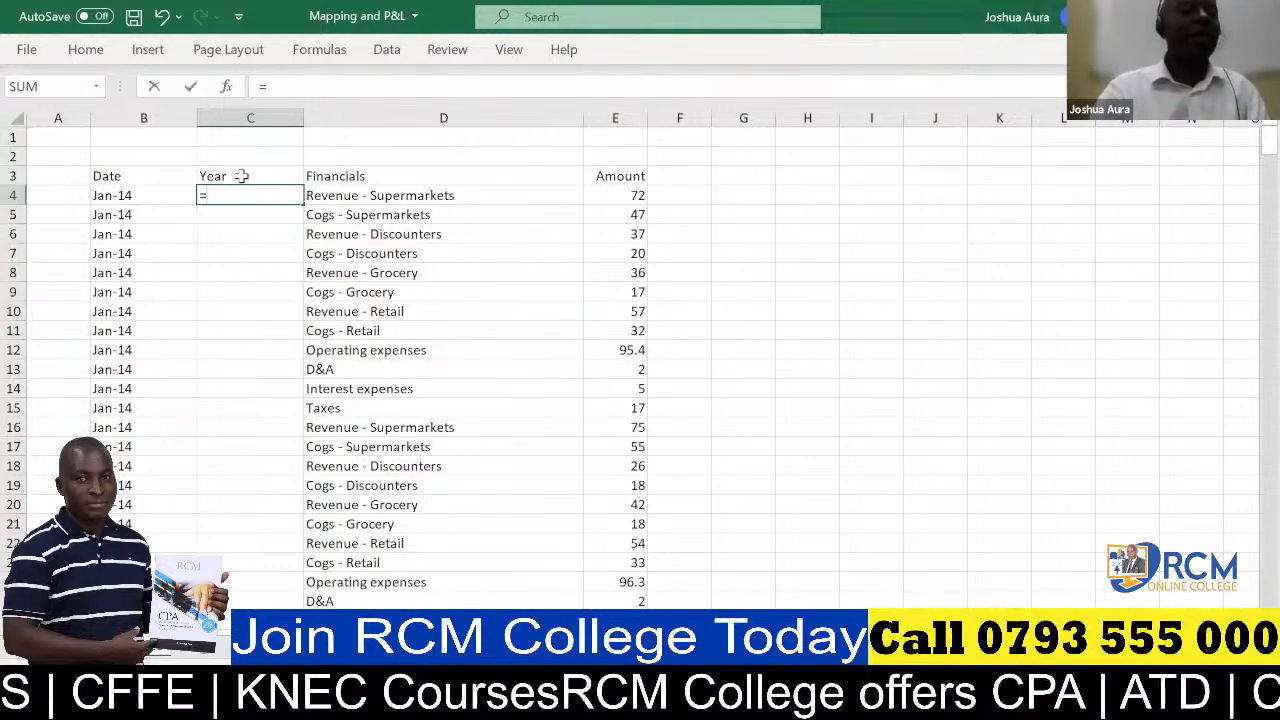
text(yea)
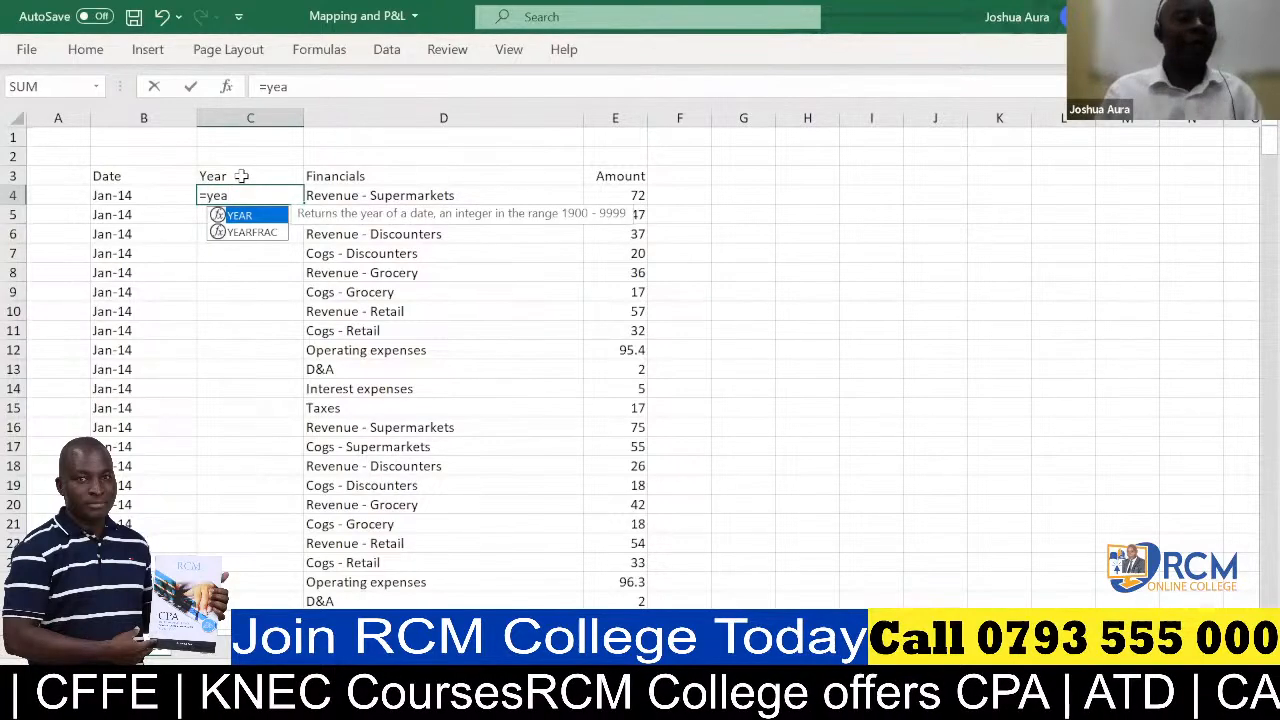
key(Tab)
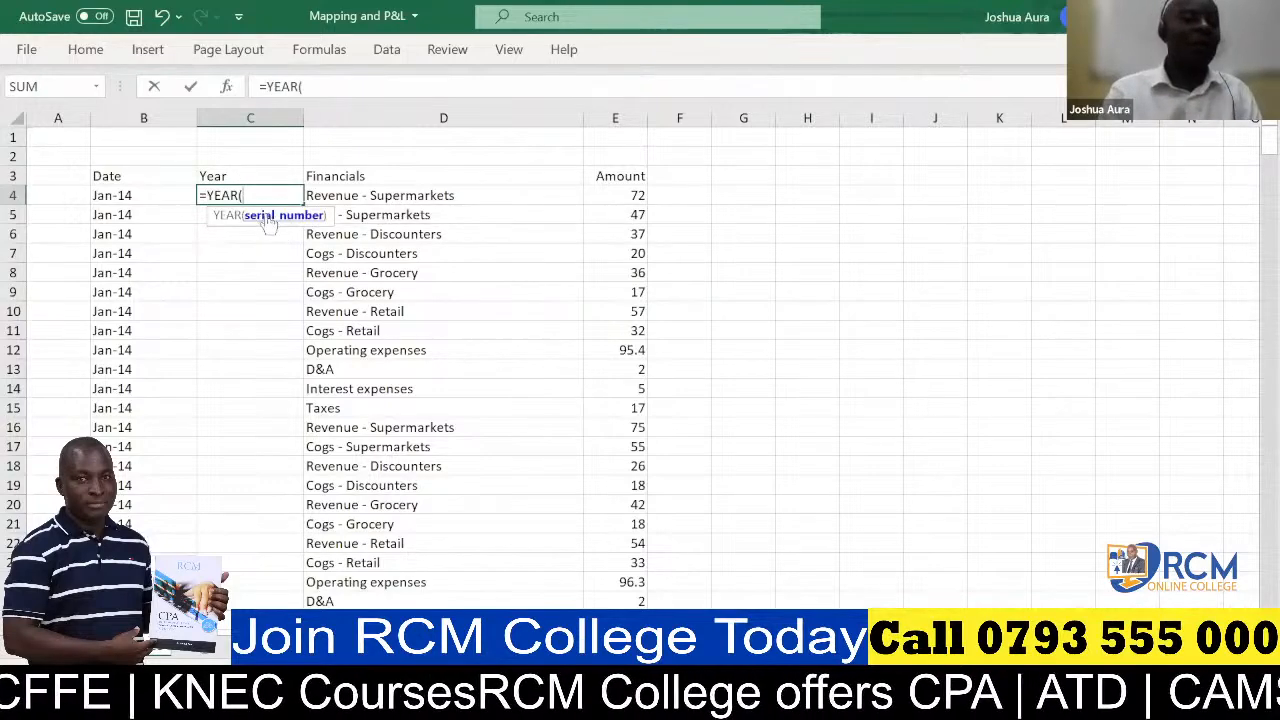
click(119, 194)
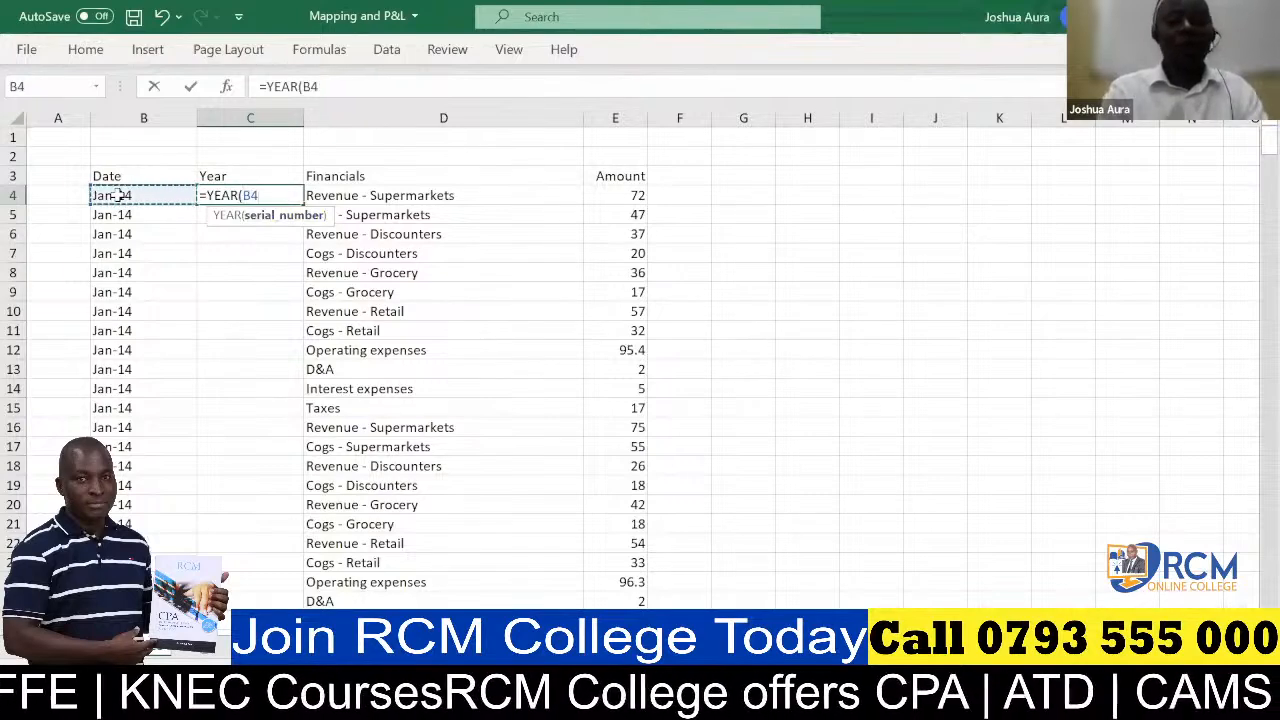
key(Return)
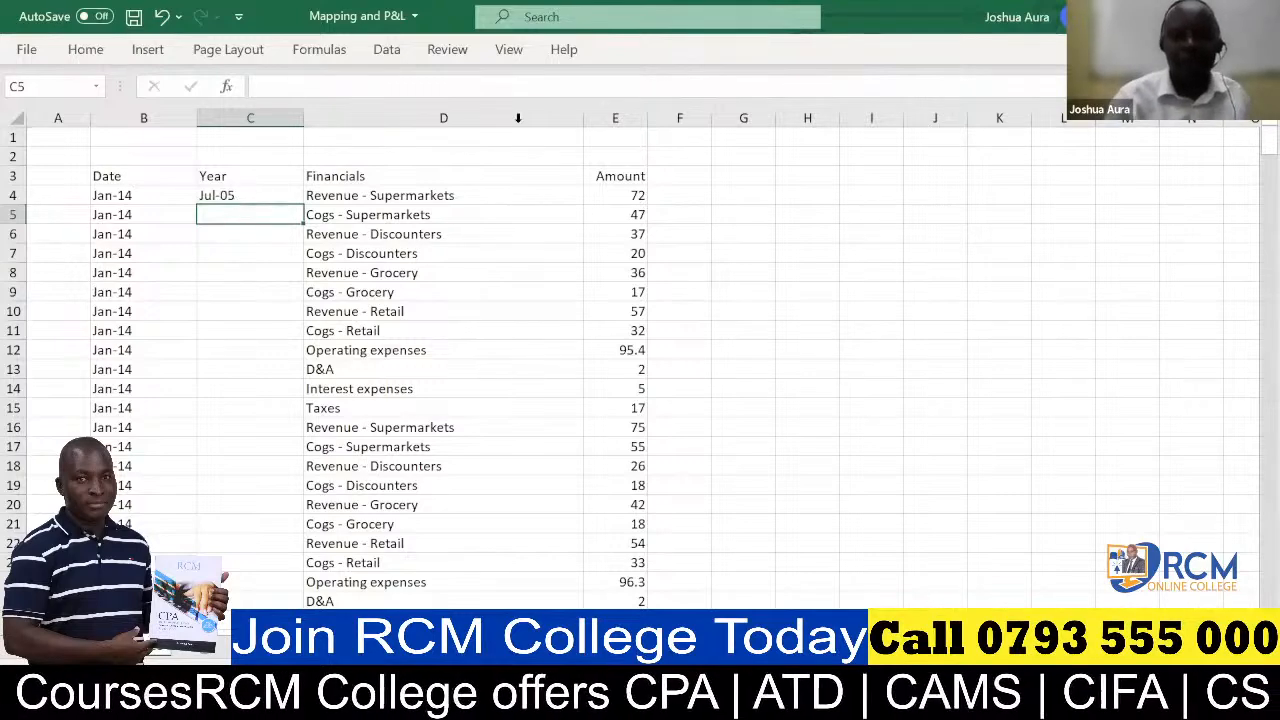
- Format the year in C4 as a Number with no decimal places
key(alt+Tab)
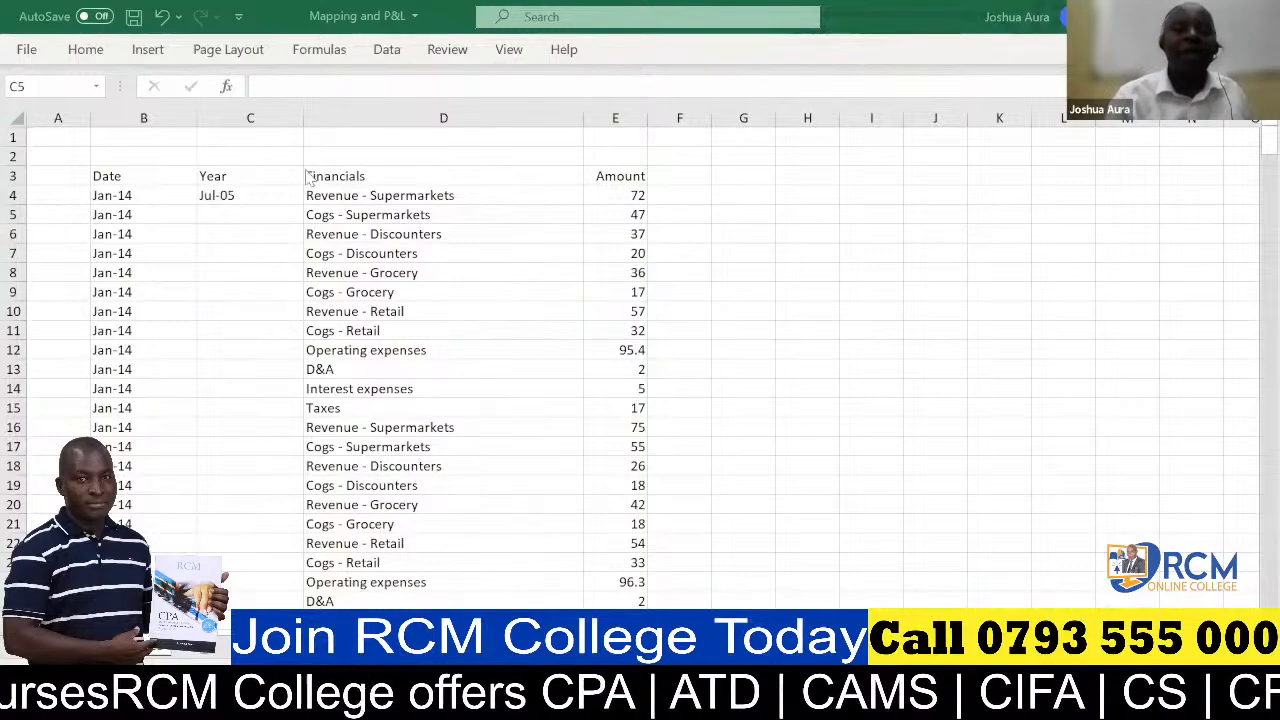
click(230, 193)
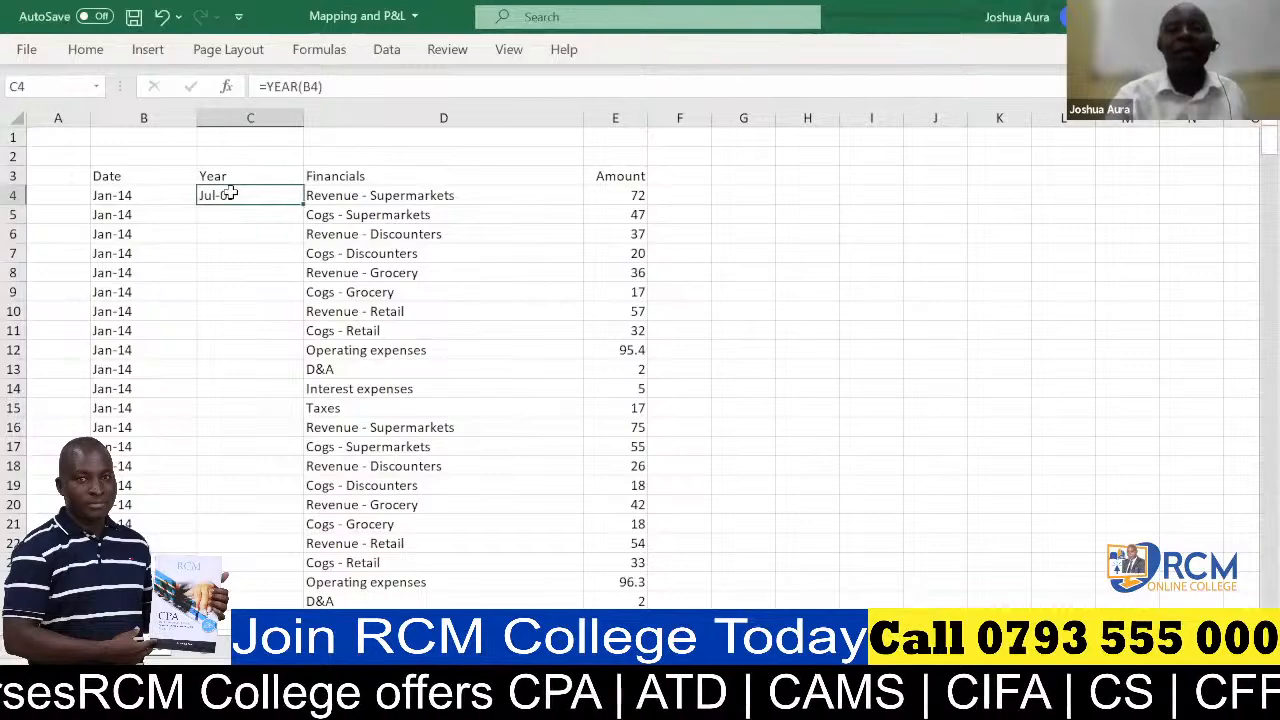
click(96, 58)
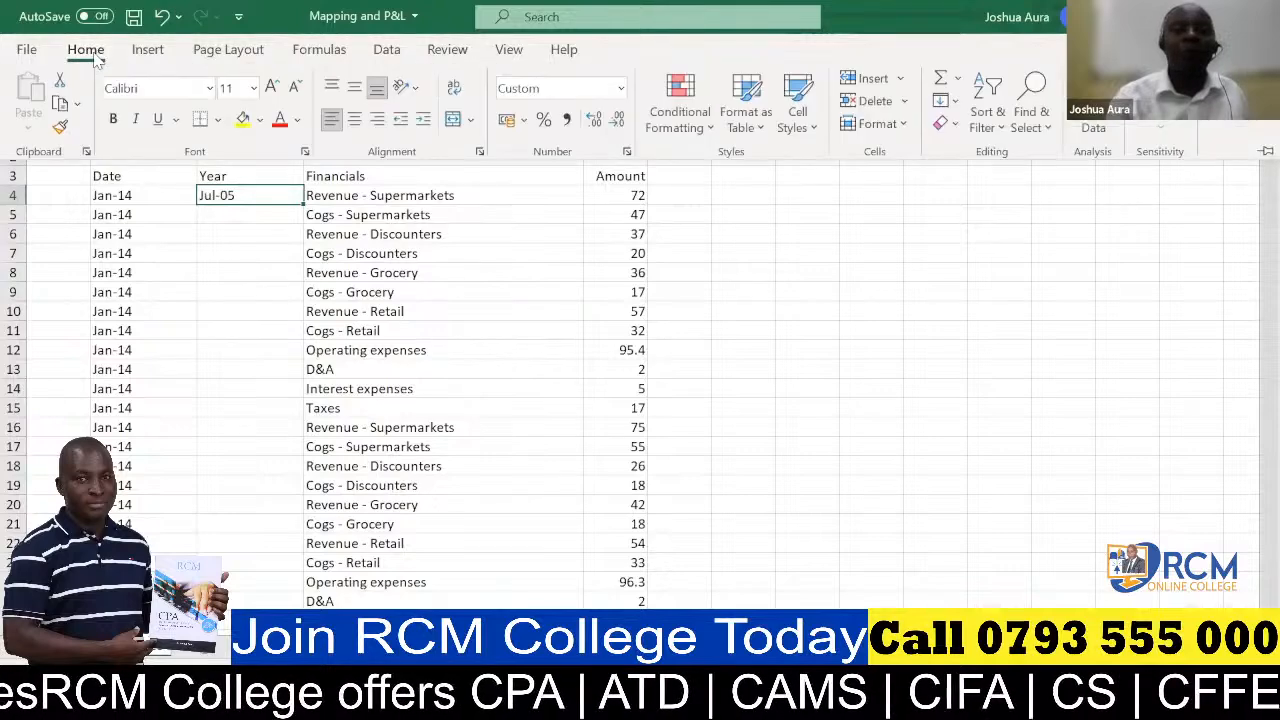
click(621, 90)
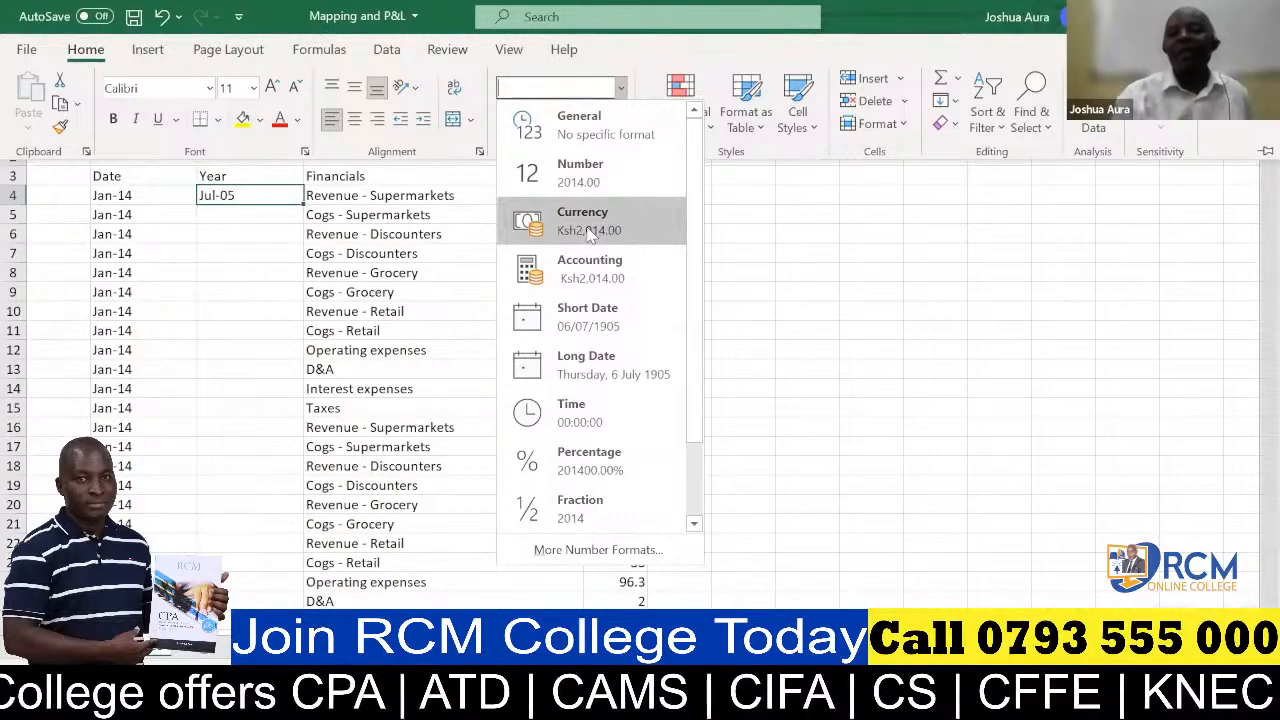
key(Escape)
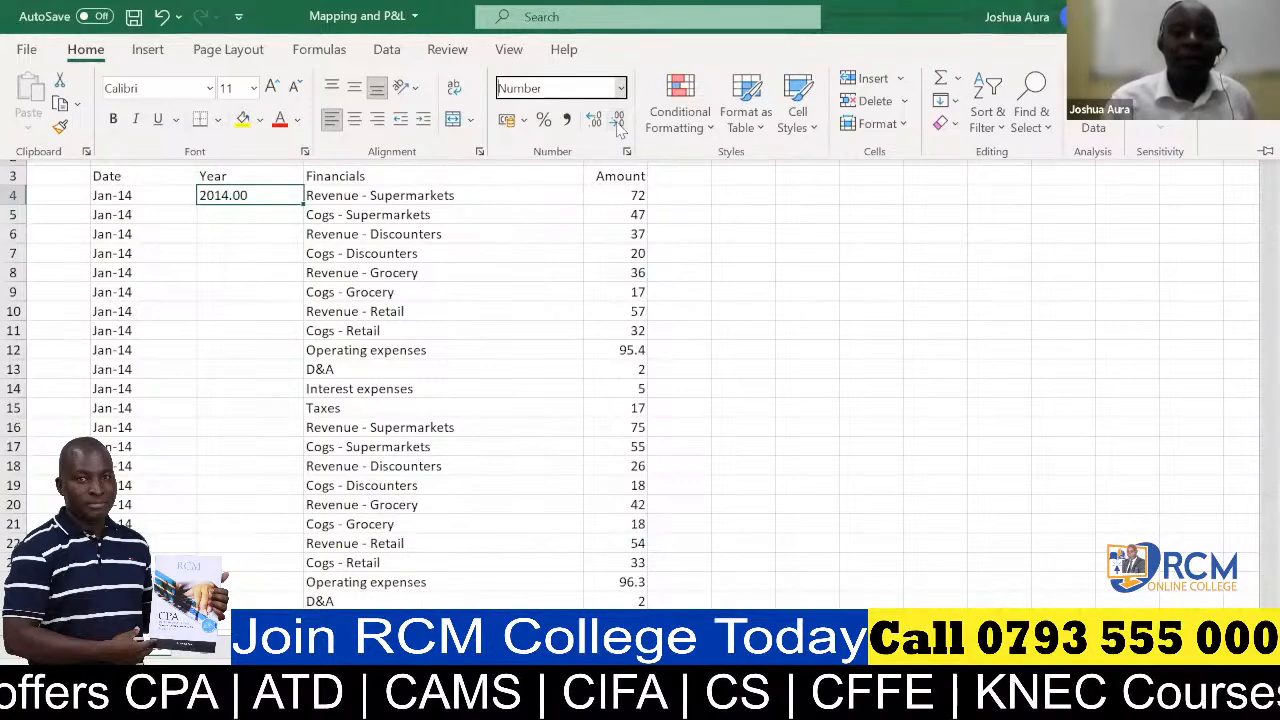
click(706, 163)
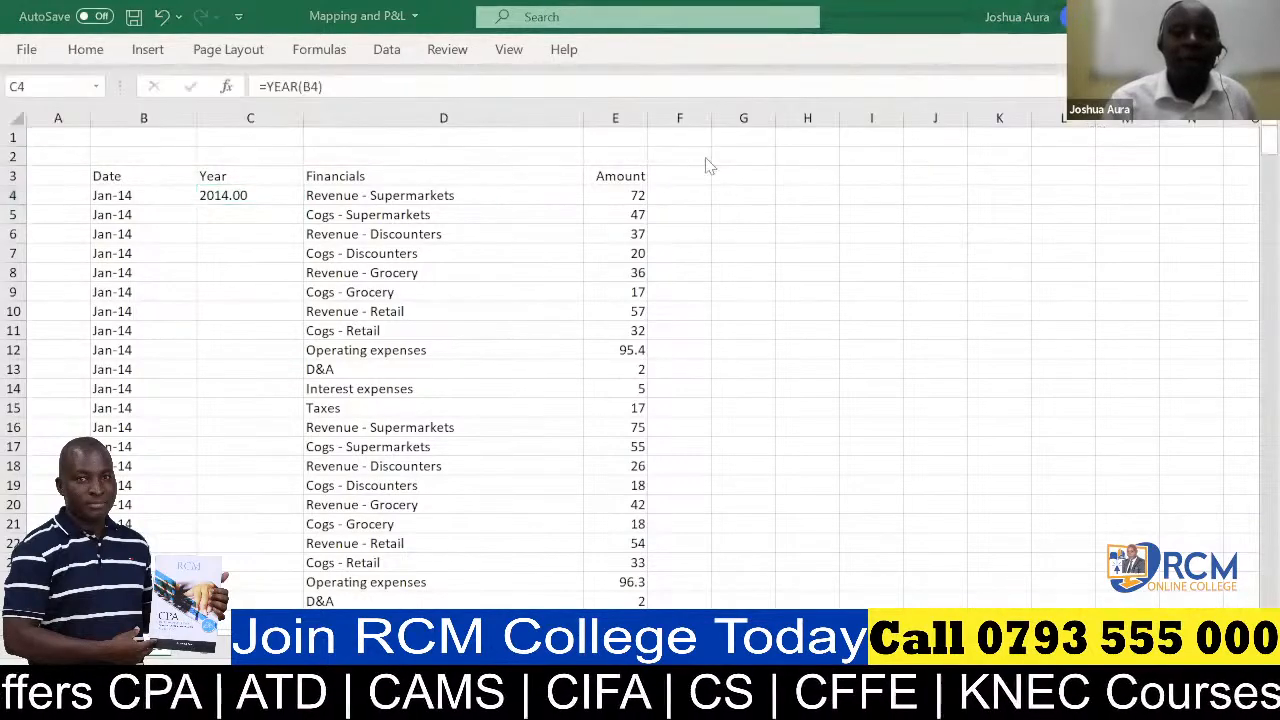
click(244, 199)
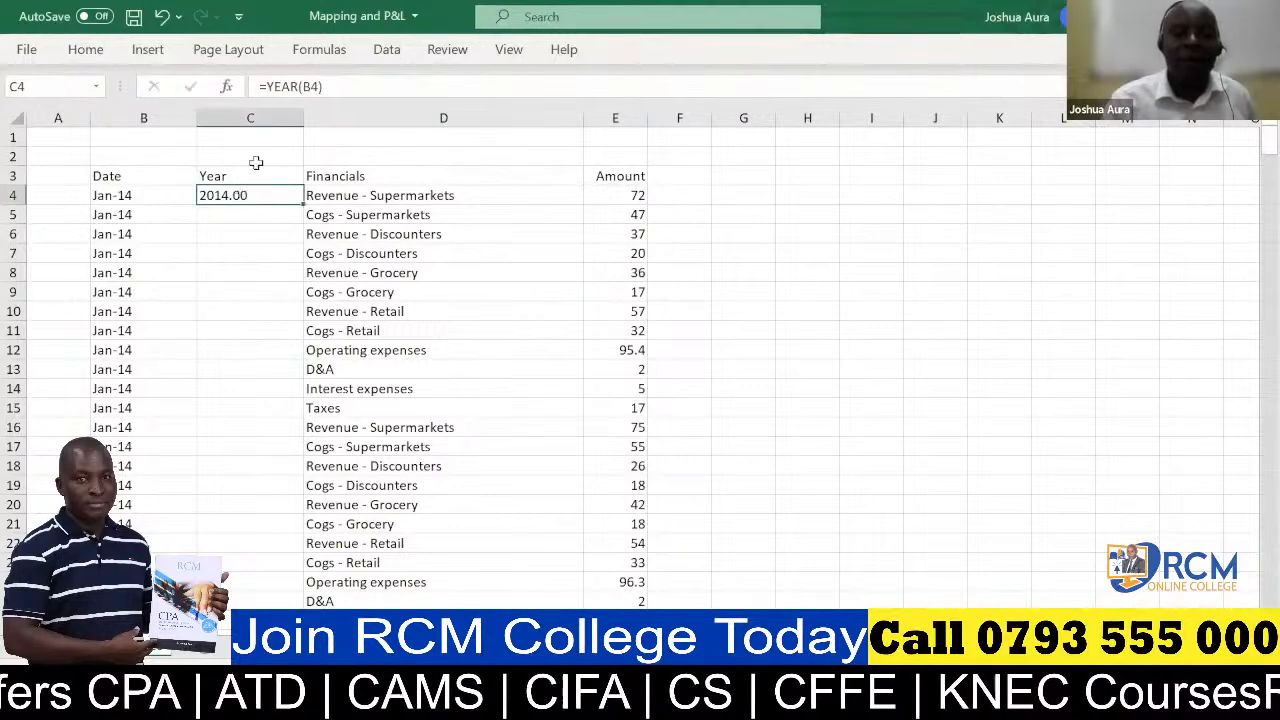
click(86, 50)
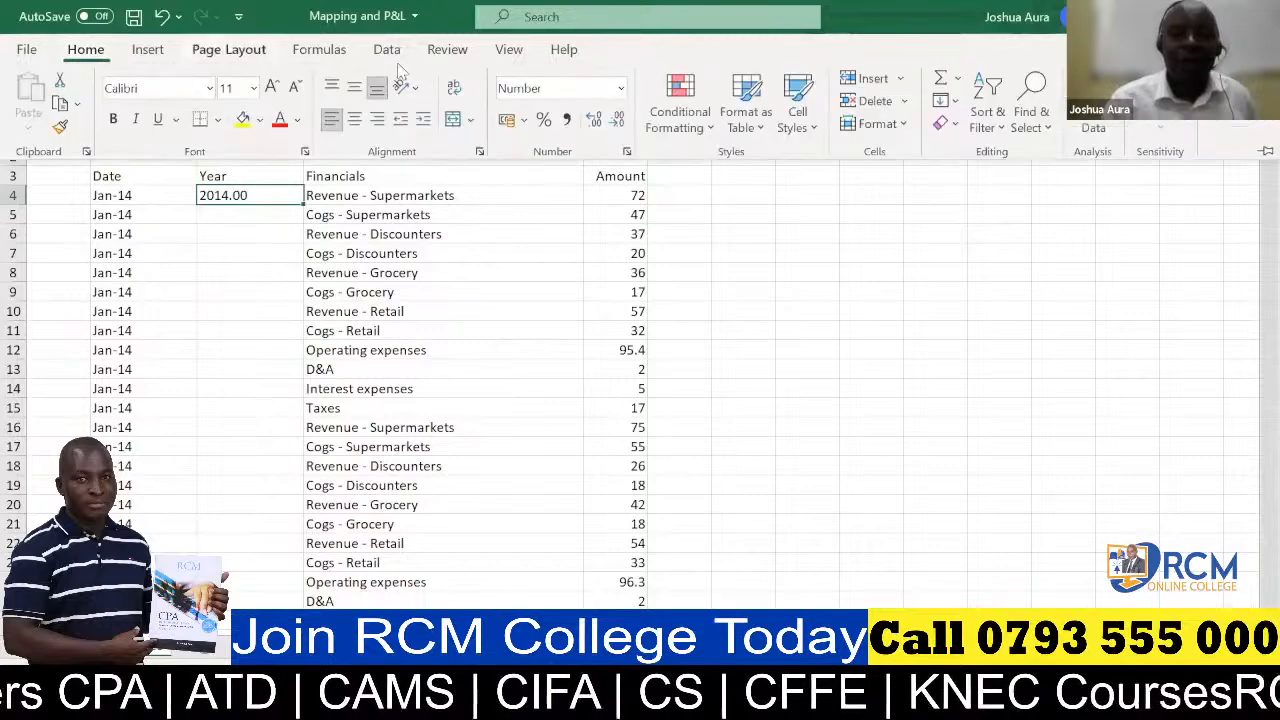
click(618, 122)
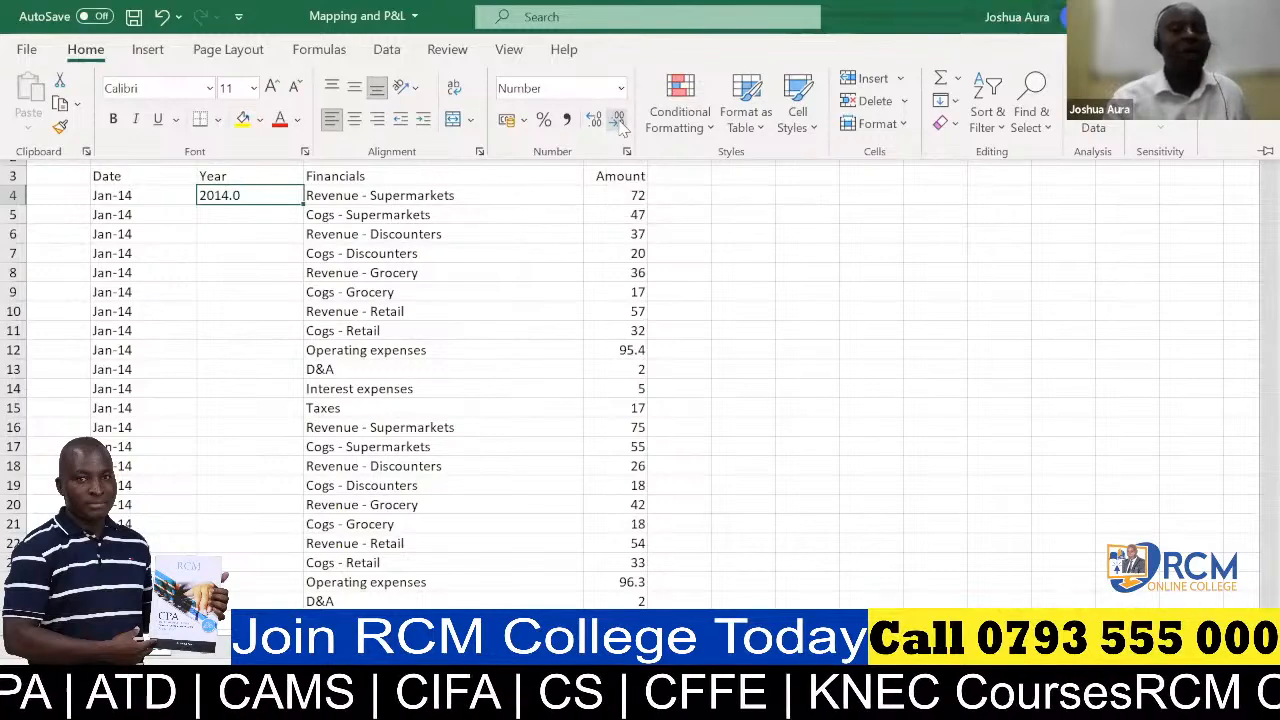
click(618, 122)
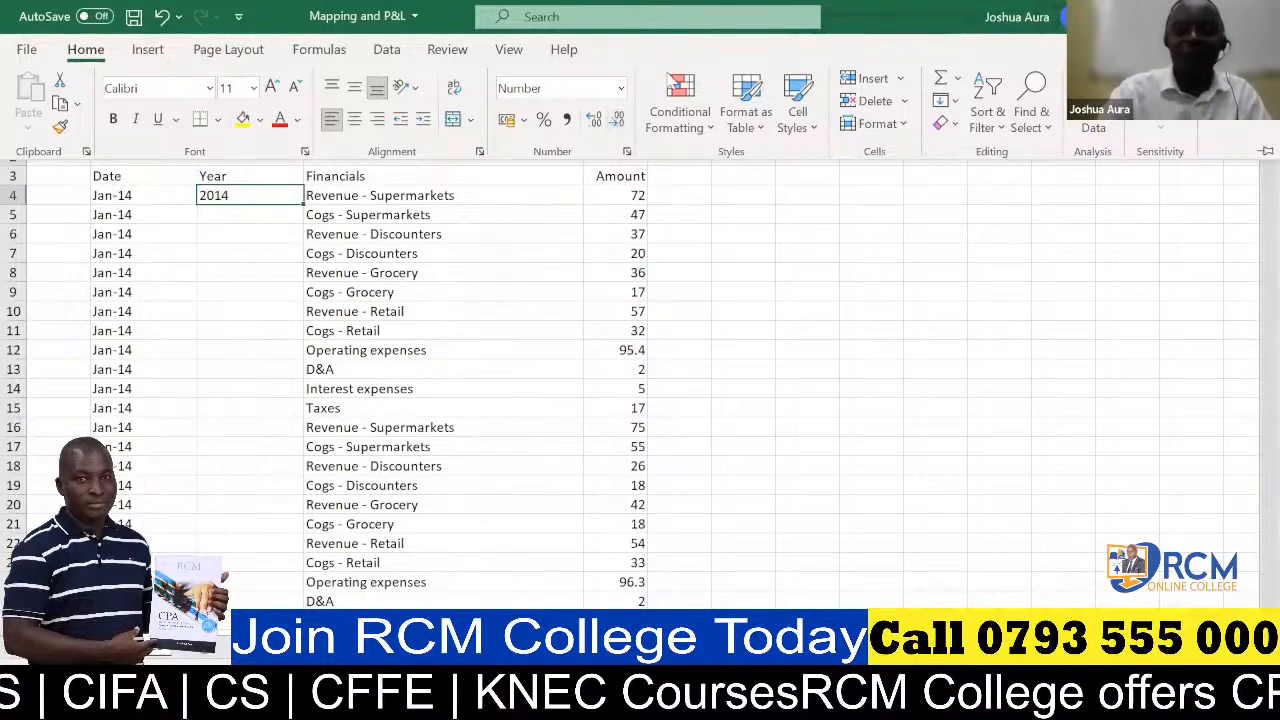
- Fill the year formula from C4 down the Year column to the end of the data
click(671, 81)
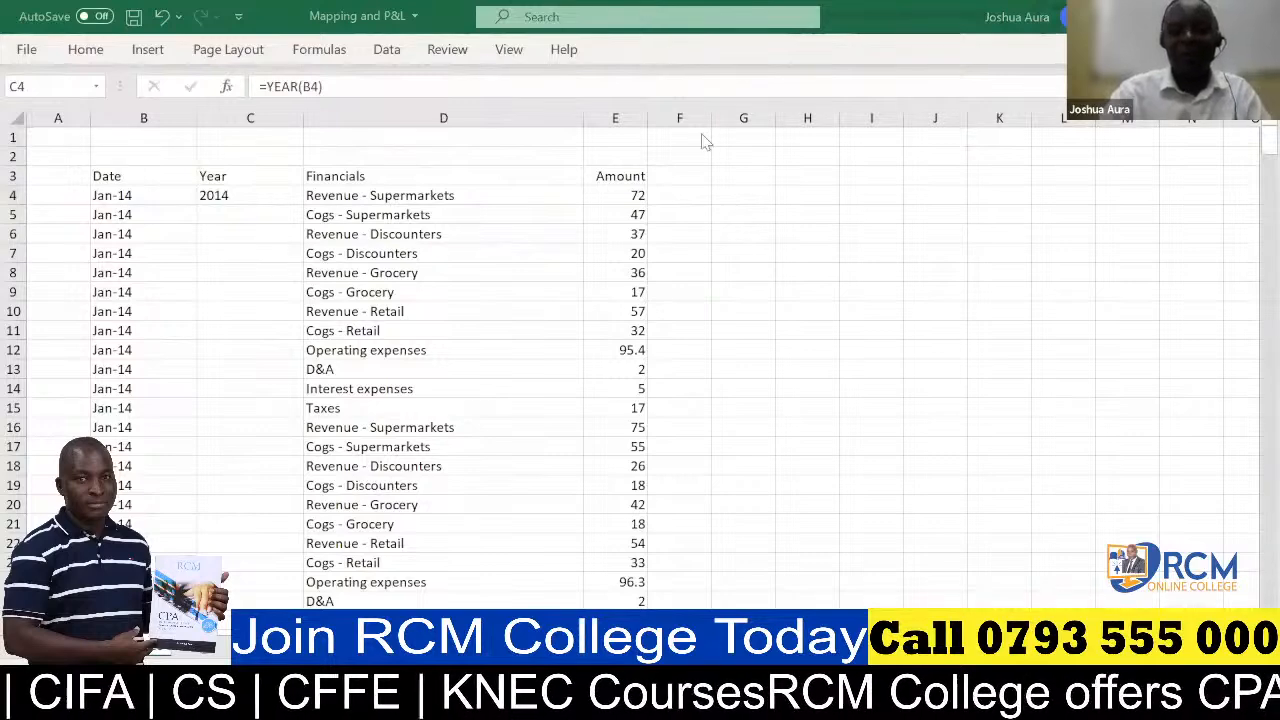
click(240, 198)
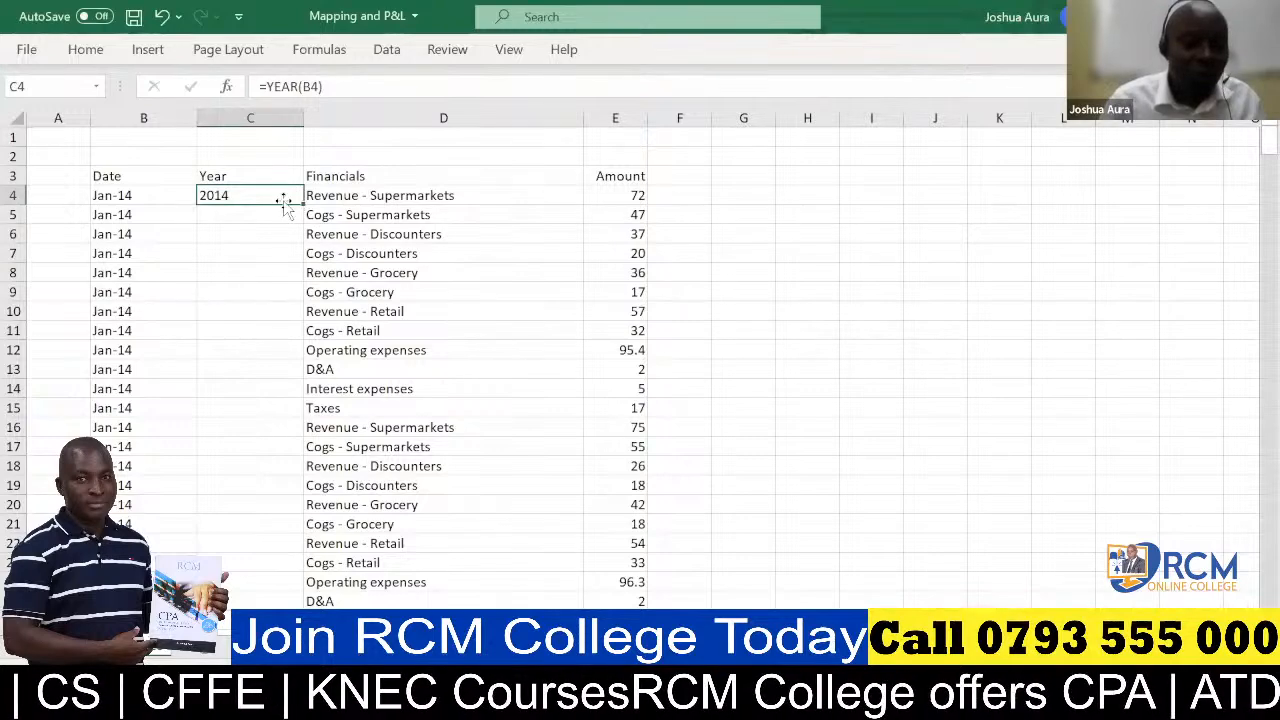
double_click(301, 204)
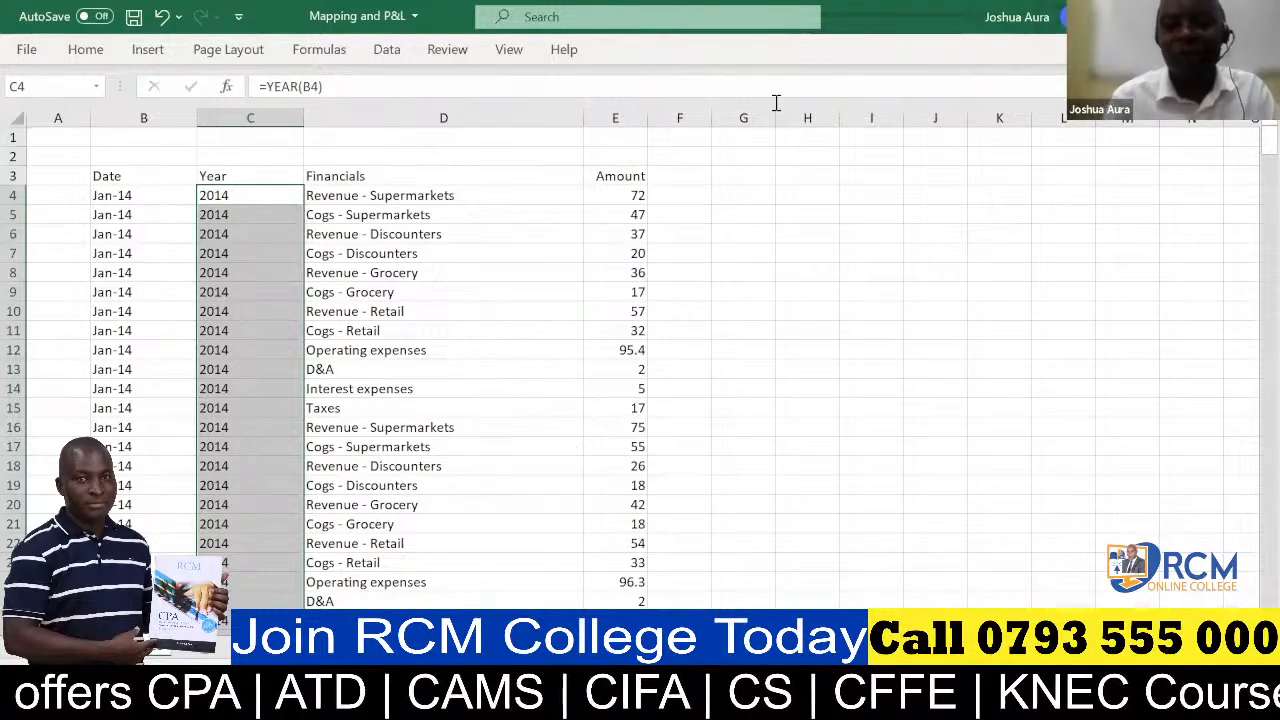
- Add the header Mapping in F3, beside the Amount column
key(alt+Tab)
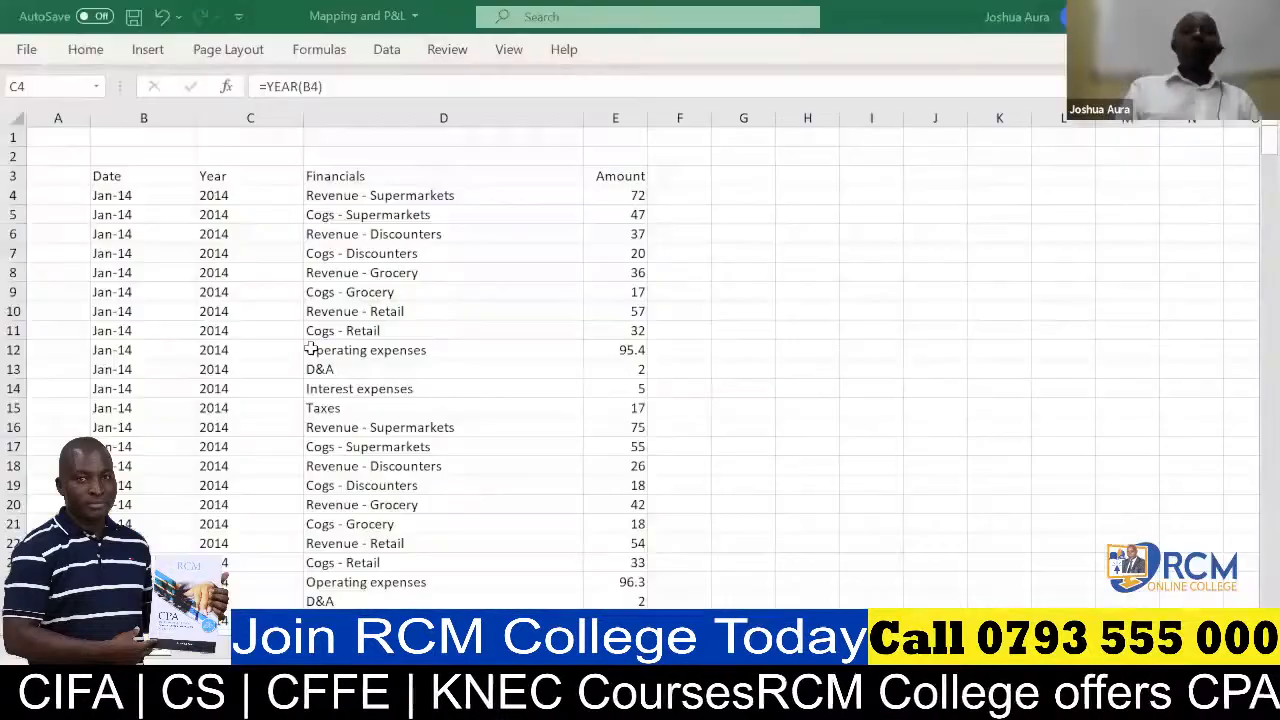
click(688, 178)
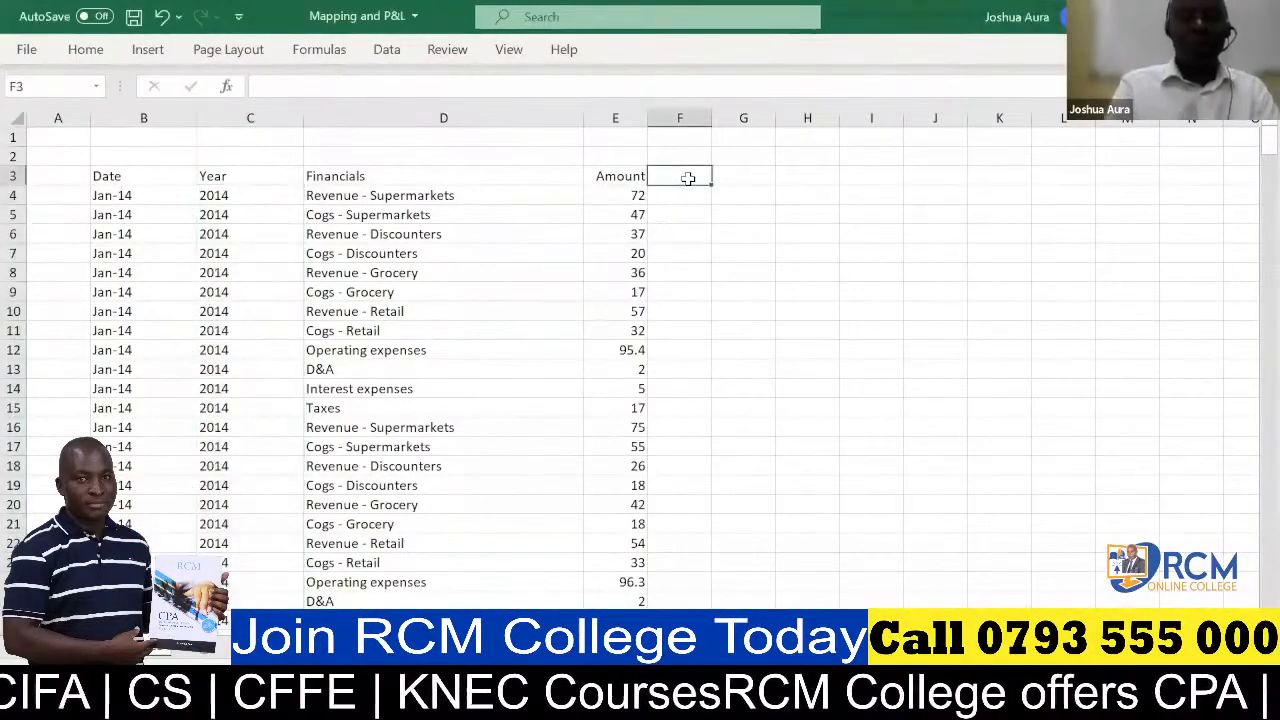
text(M)
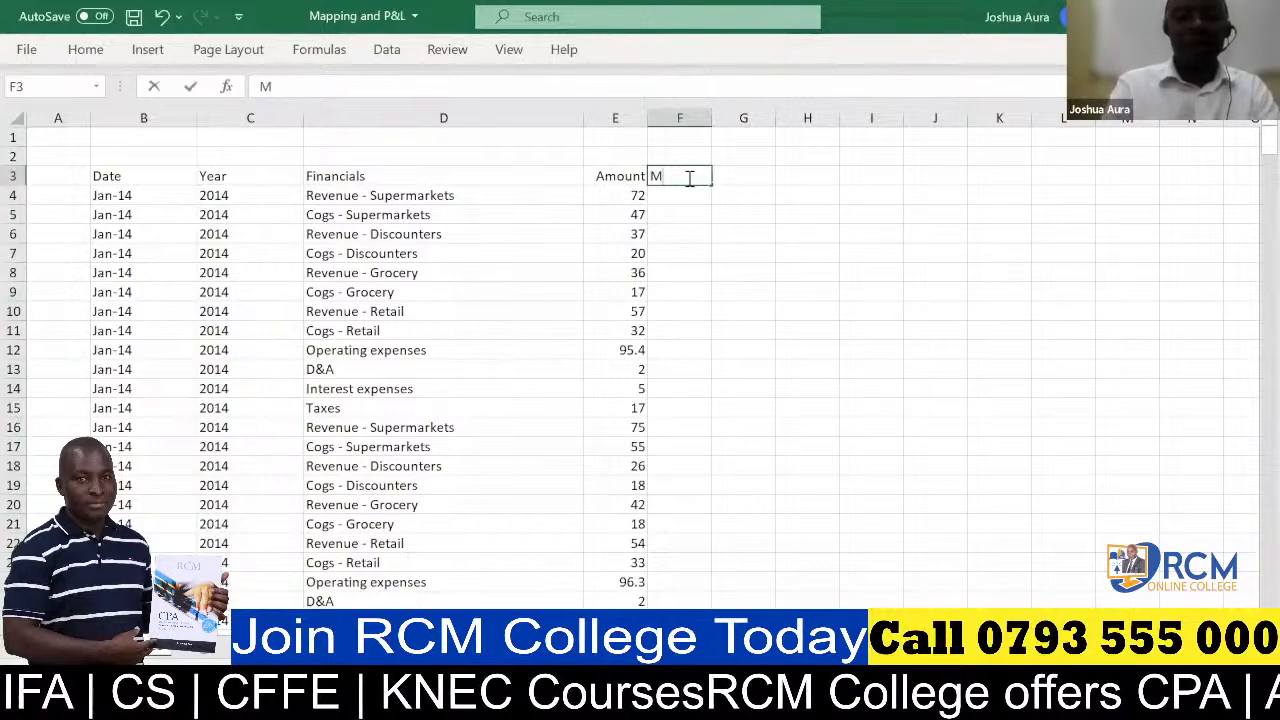
text(apping)
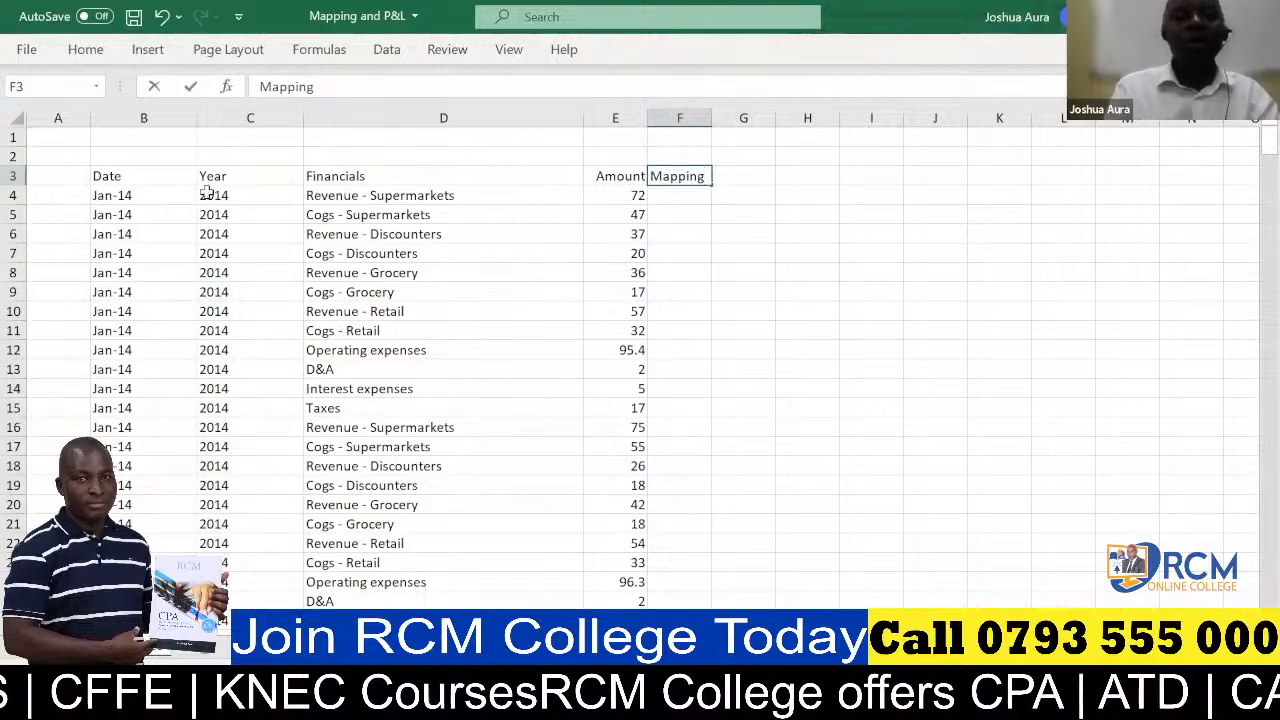
- Turn on filters for the header row from Date to Mapping (B3:F3)
click(127, 176)
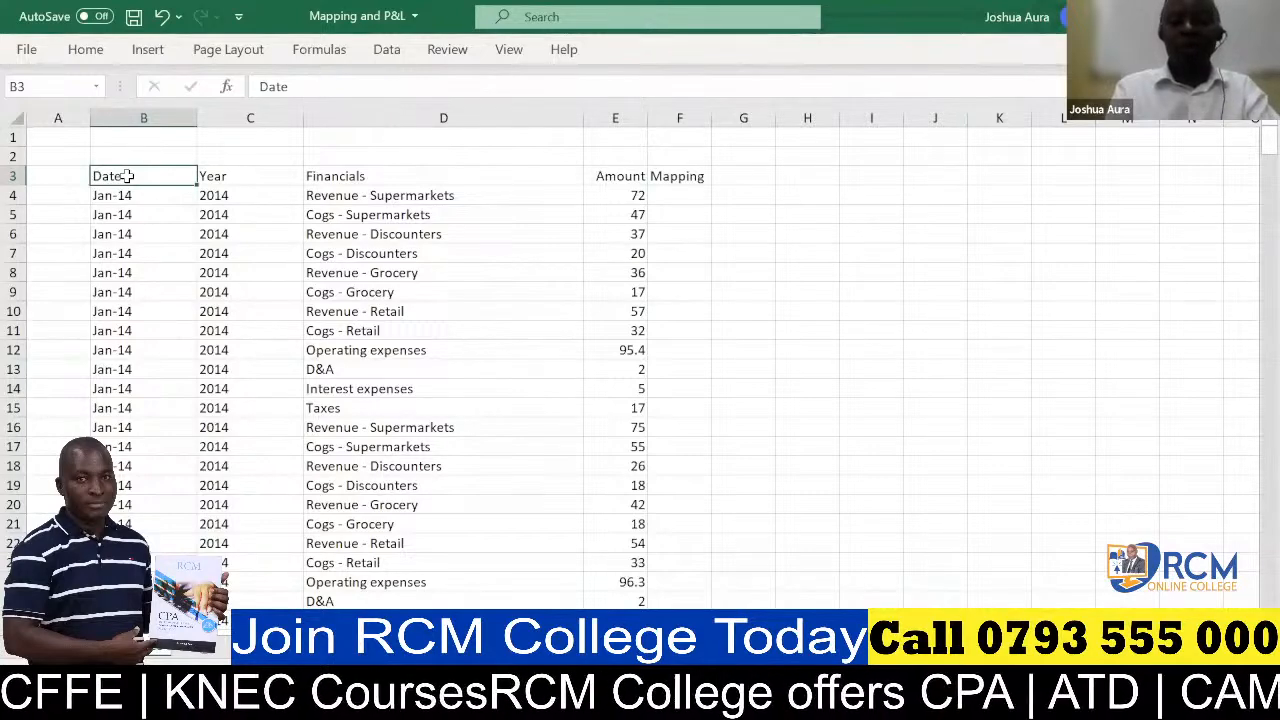
key(ctrl+shift+Right)
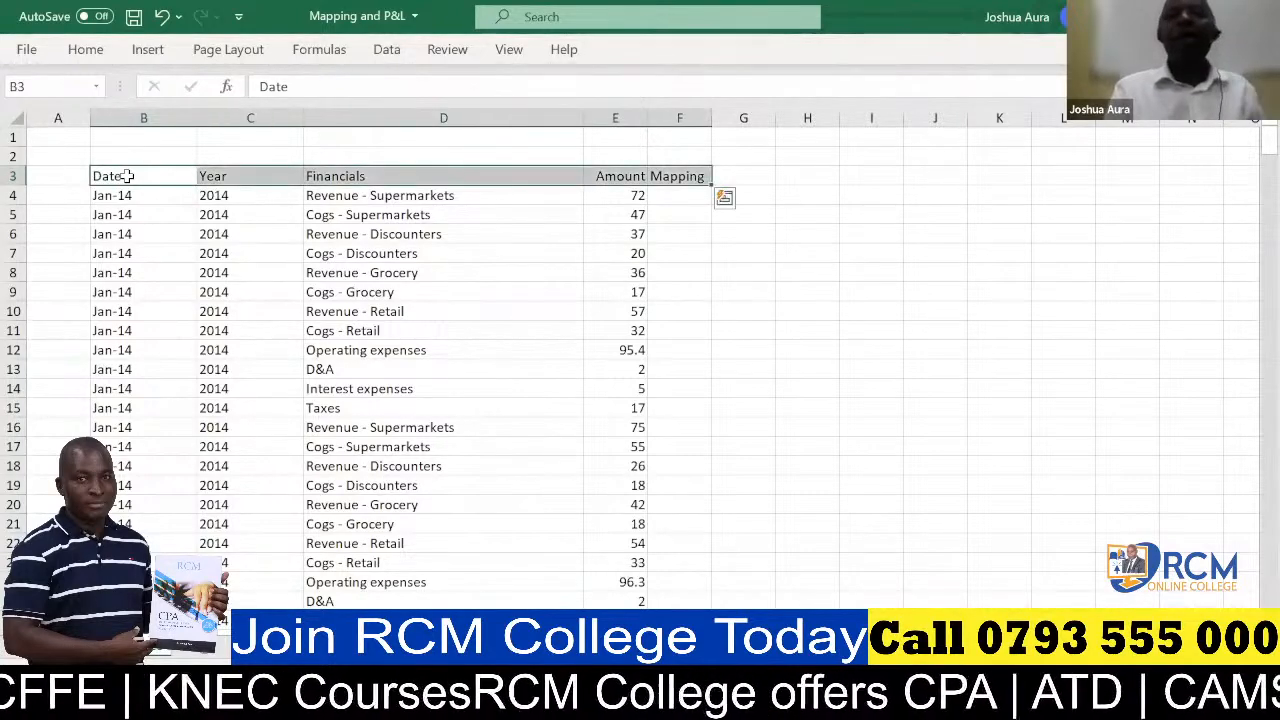
click(388, 52)
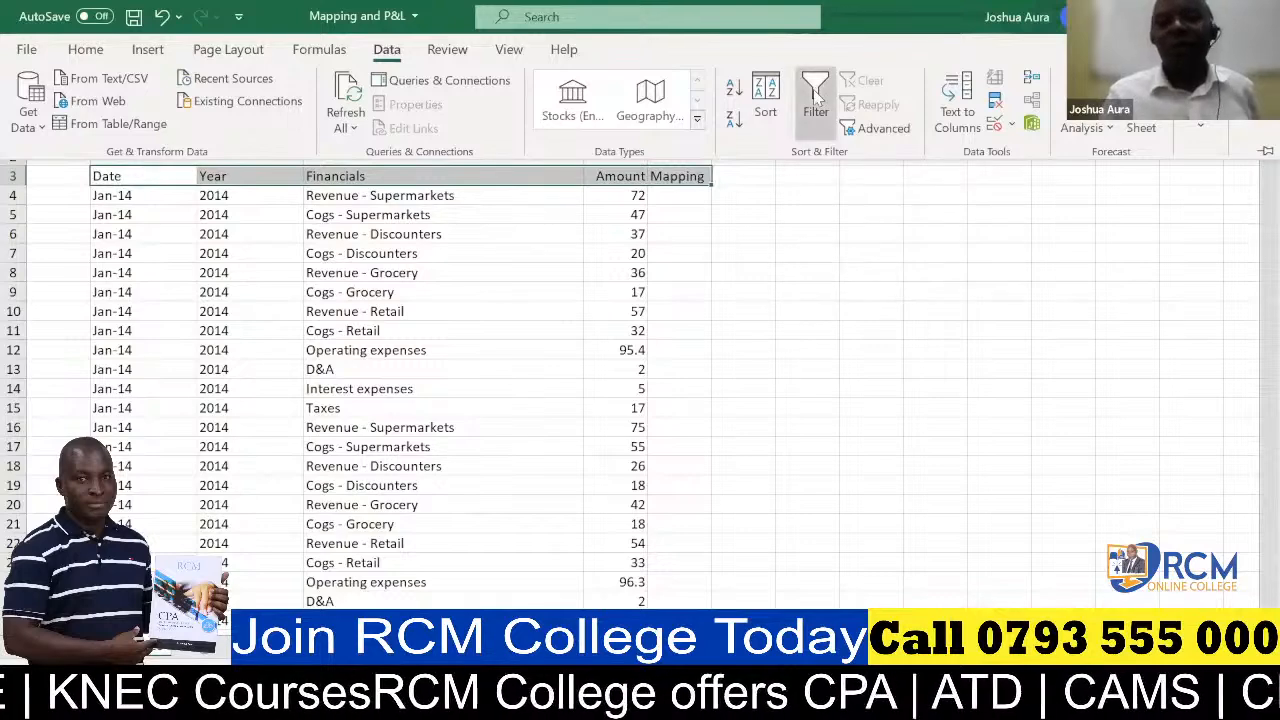
click(815, 92)
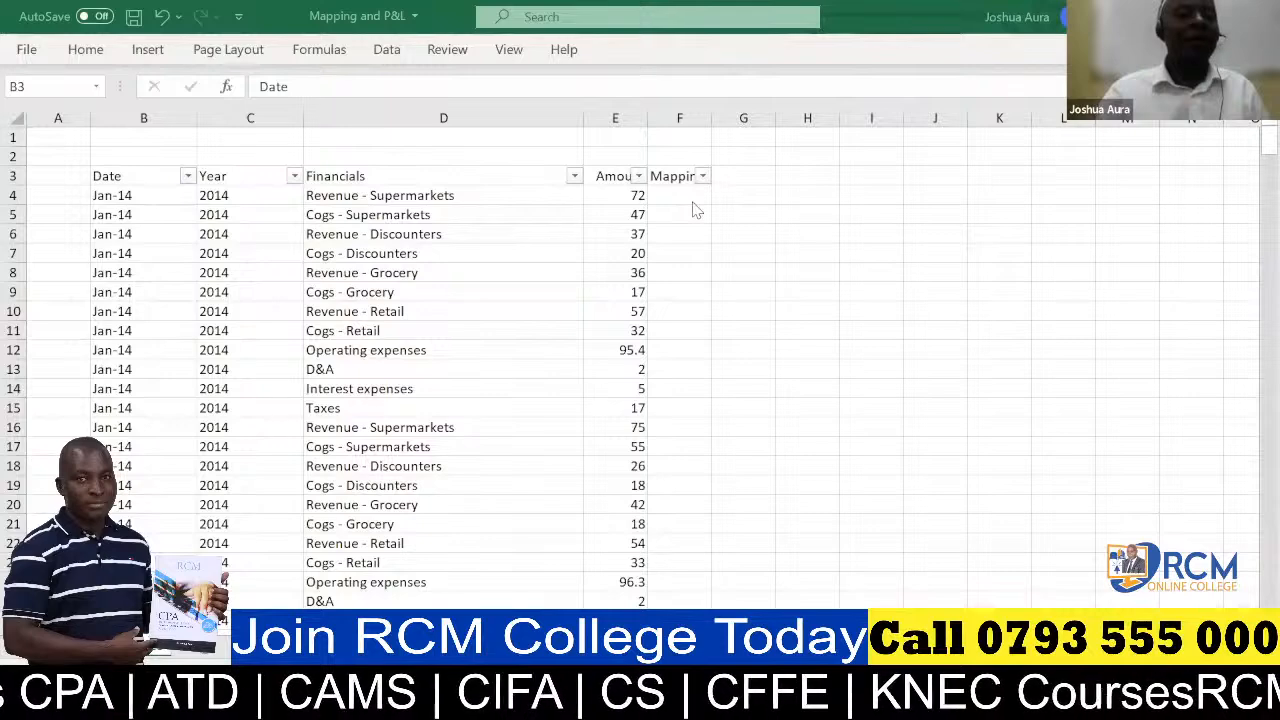
- Filter the Financials column to all items matching the search term revenue, including Other revenue
click(576, 178)
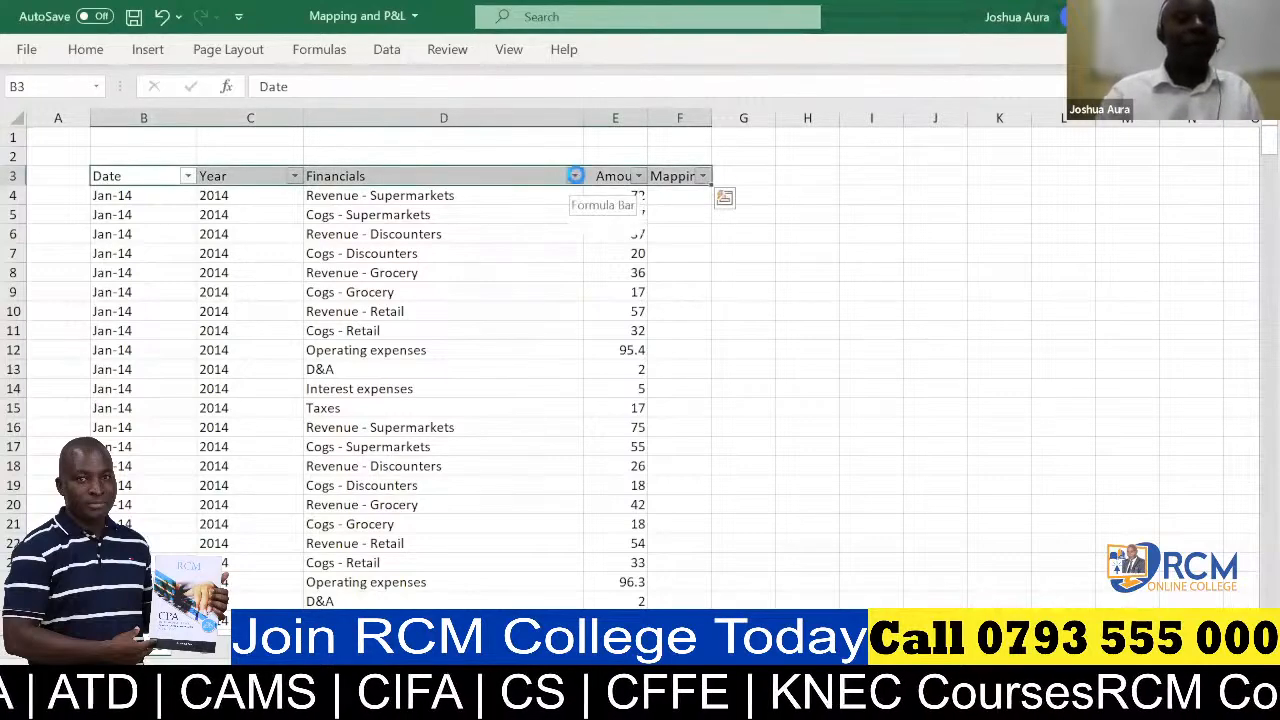
click(576, 176)
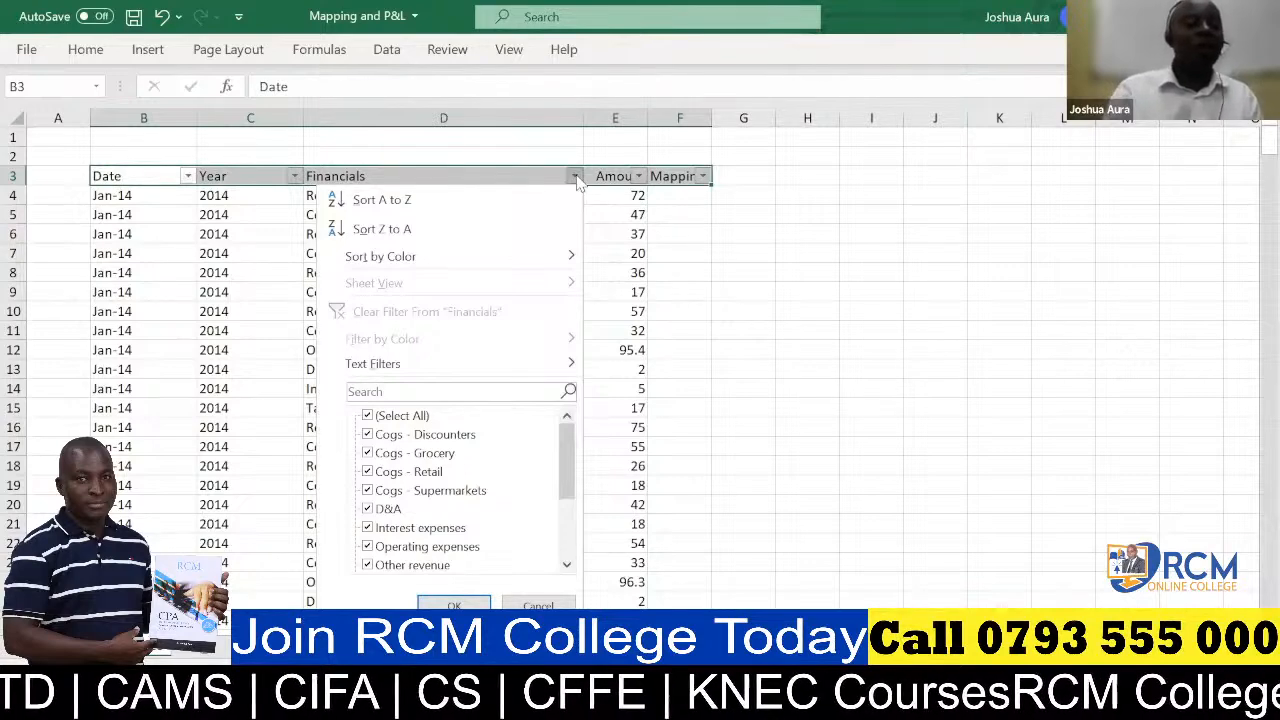
click(471, 393)
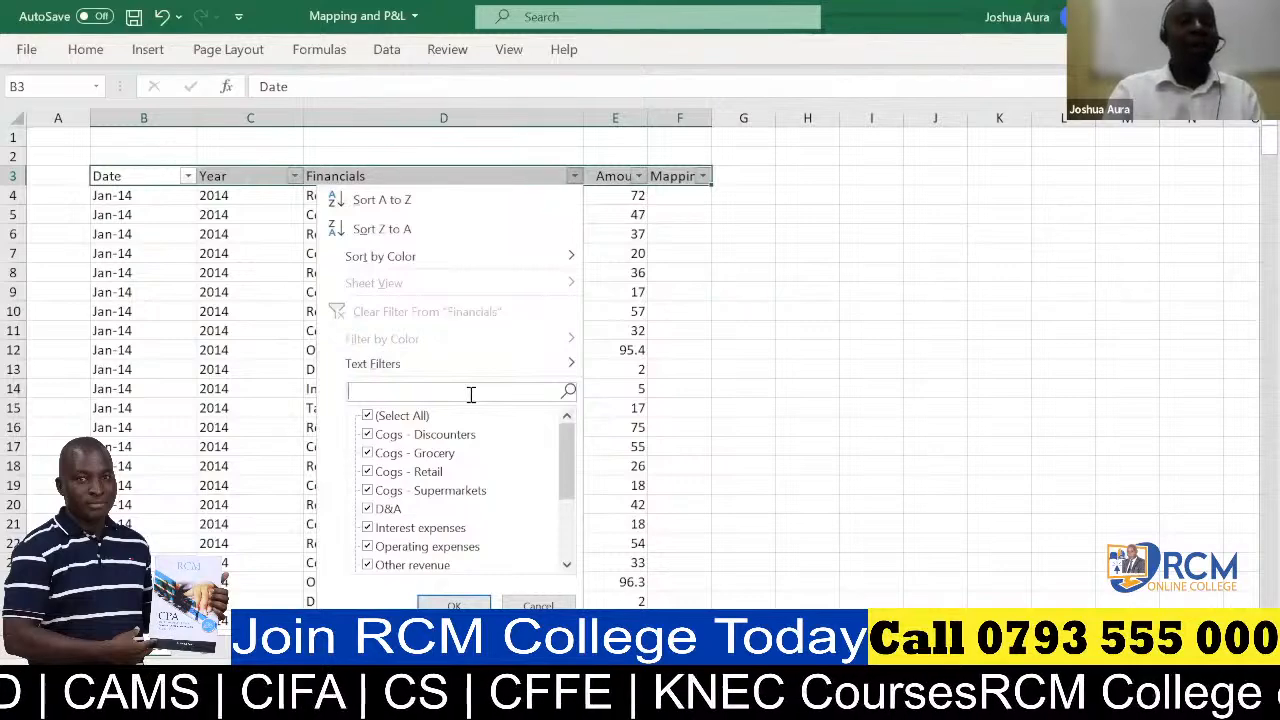
text(reve)
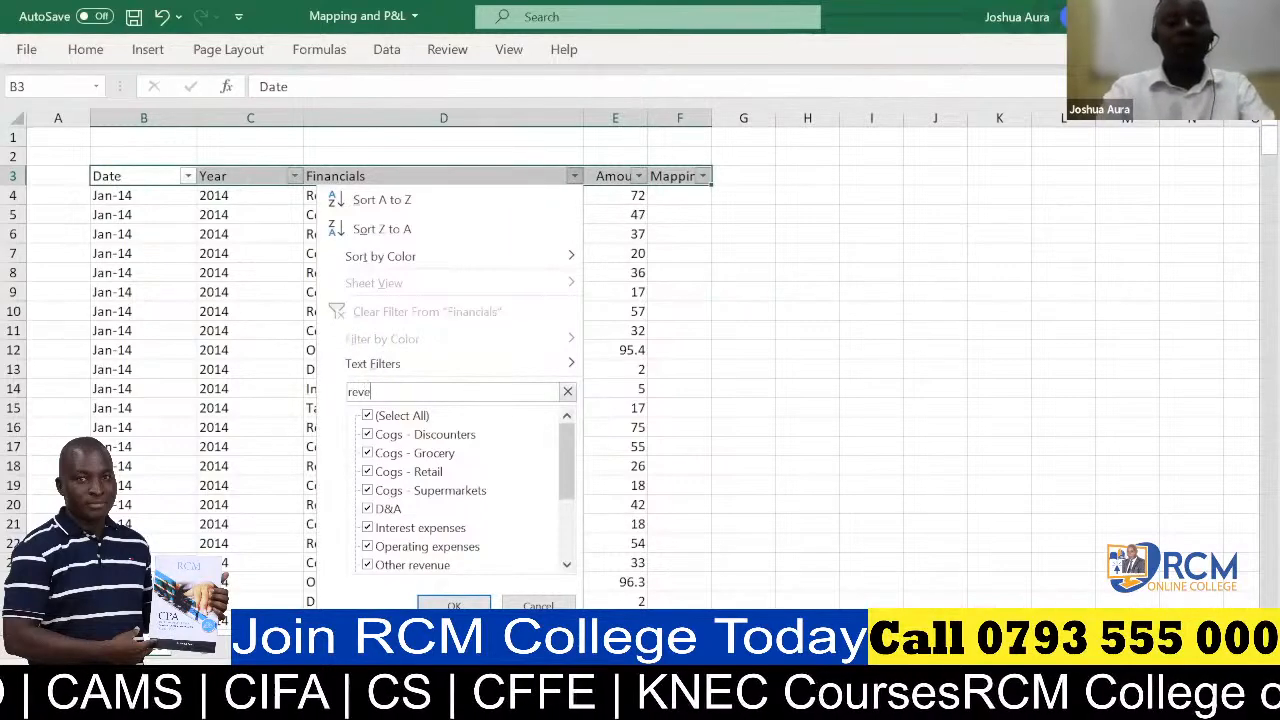
text(nue)
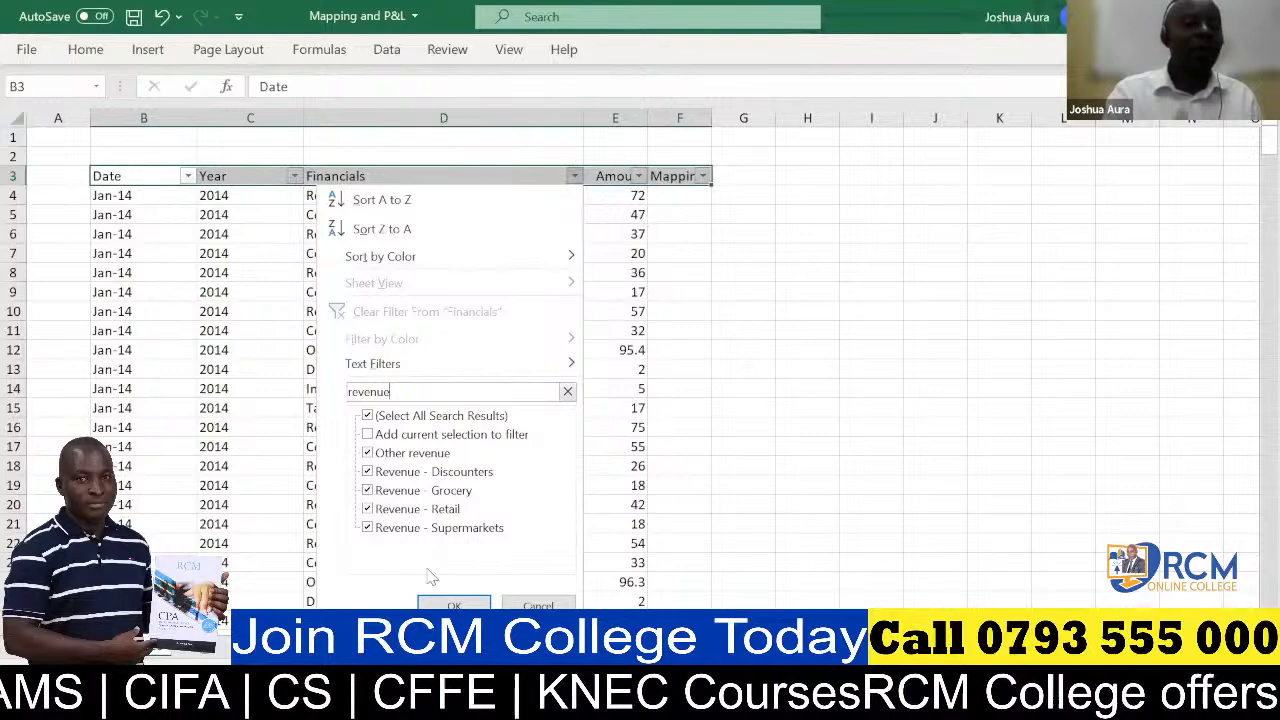
click(453, 605)
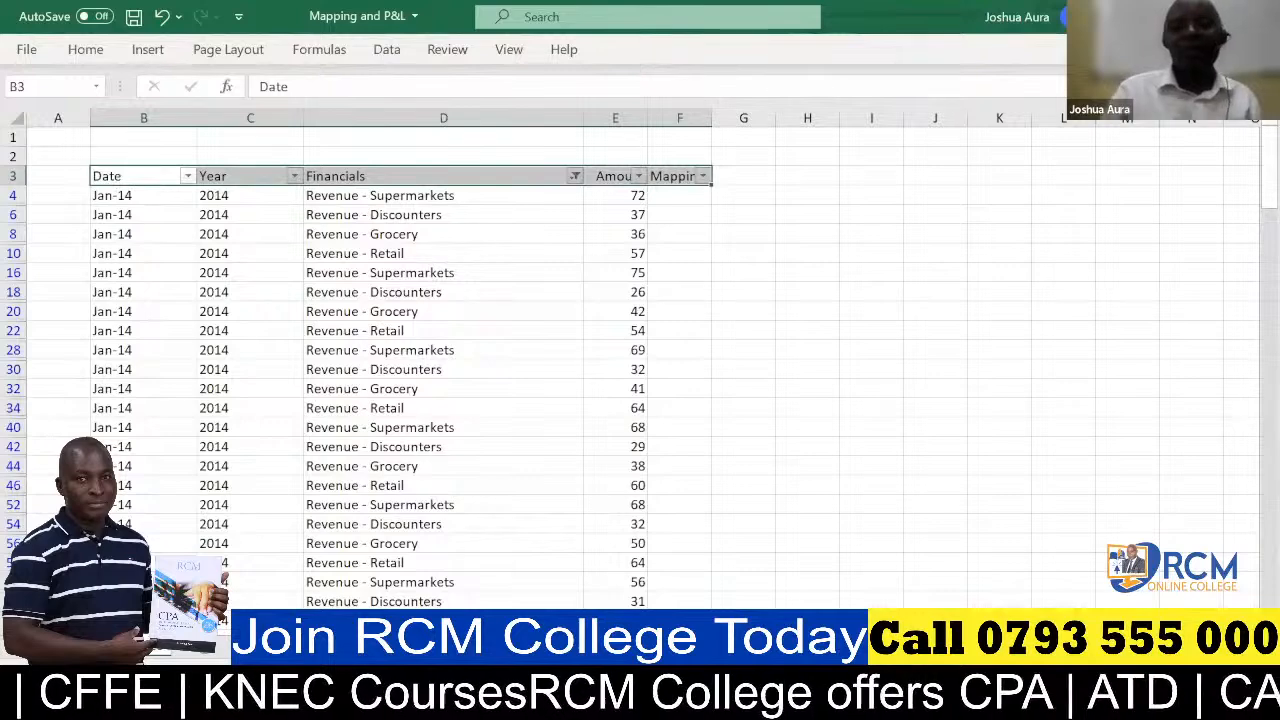
- Reapply the Financials column filter with the search term Revenue, keeping all matching items selected
click(575, 177)
click(455, 391)
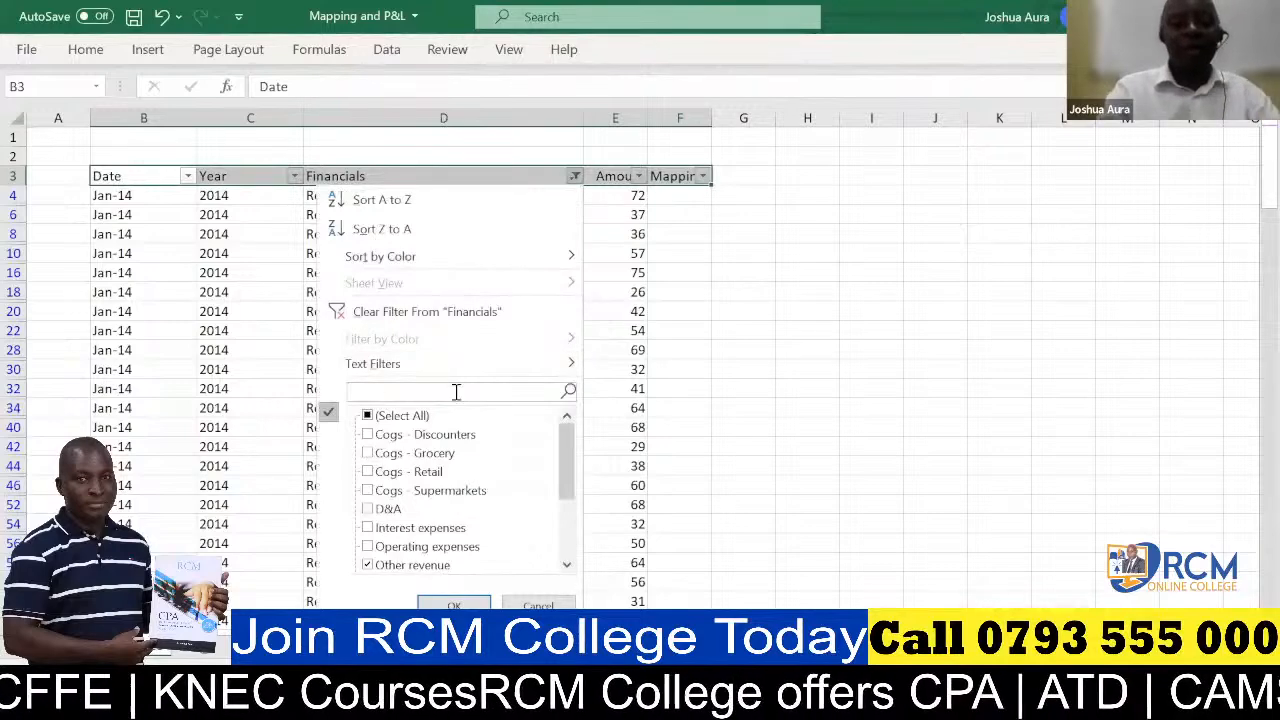
text(Revenue)
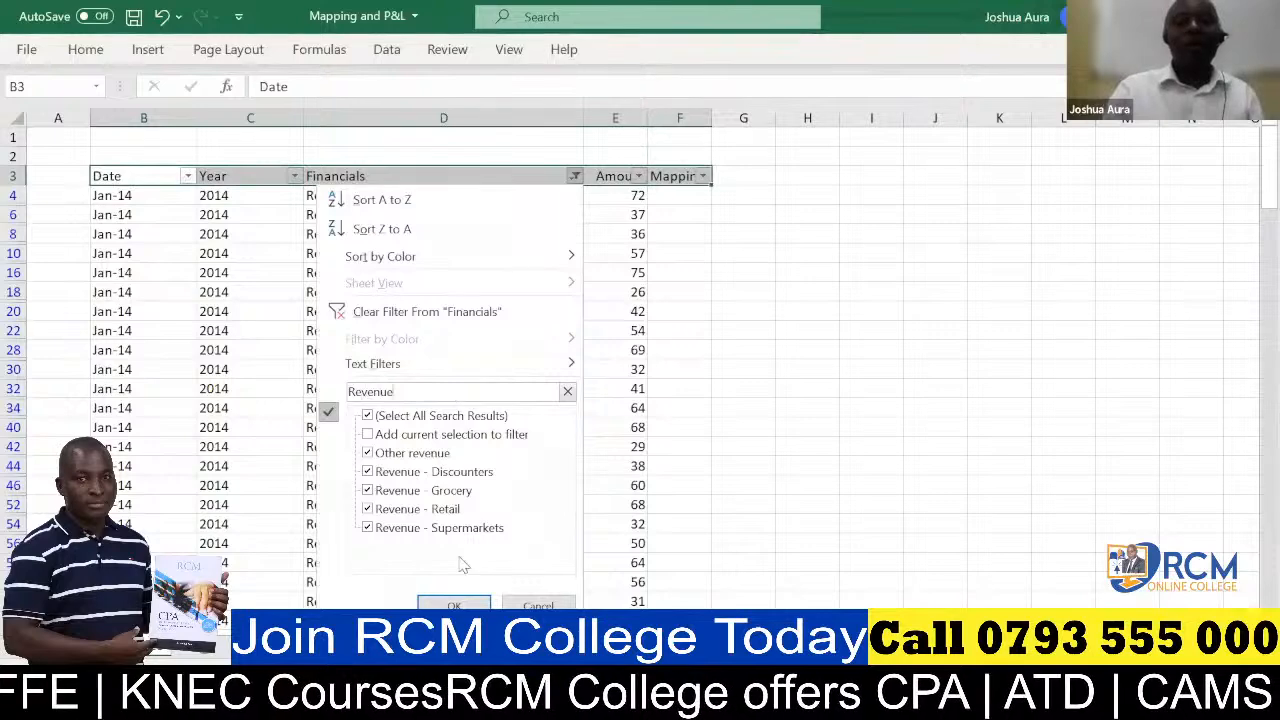
click(454, 605)
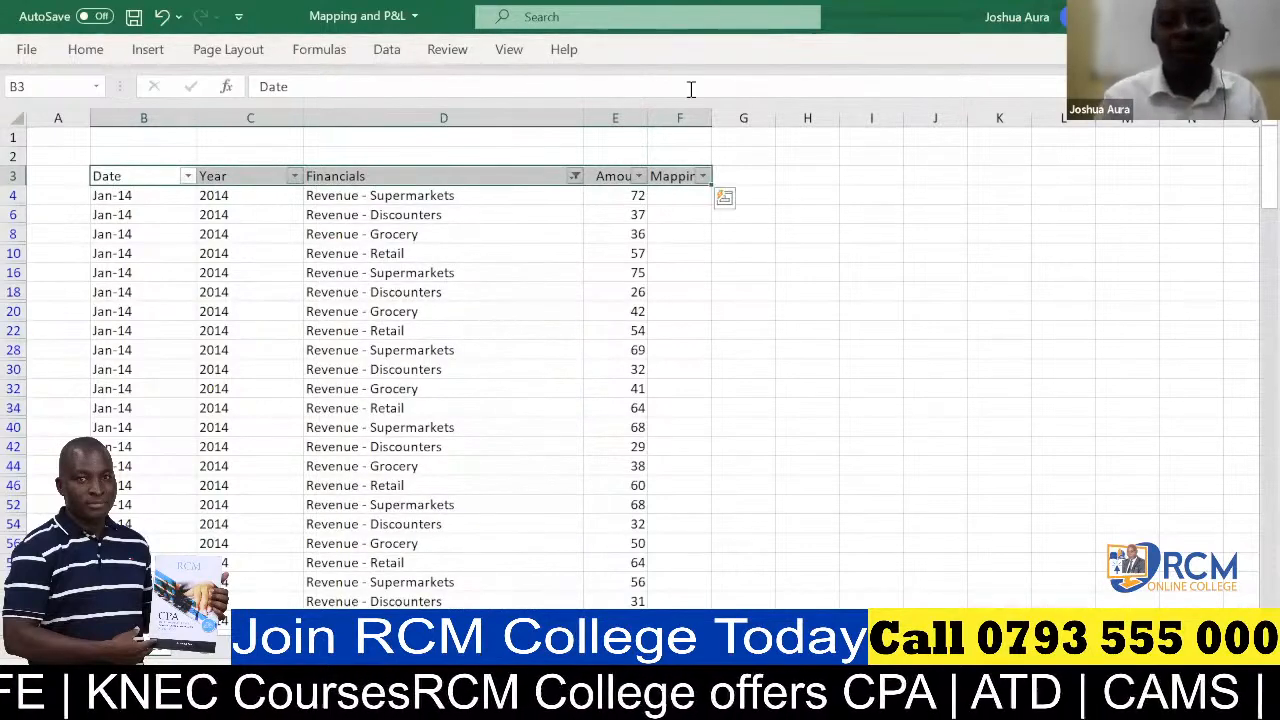
key(alt+Tab)
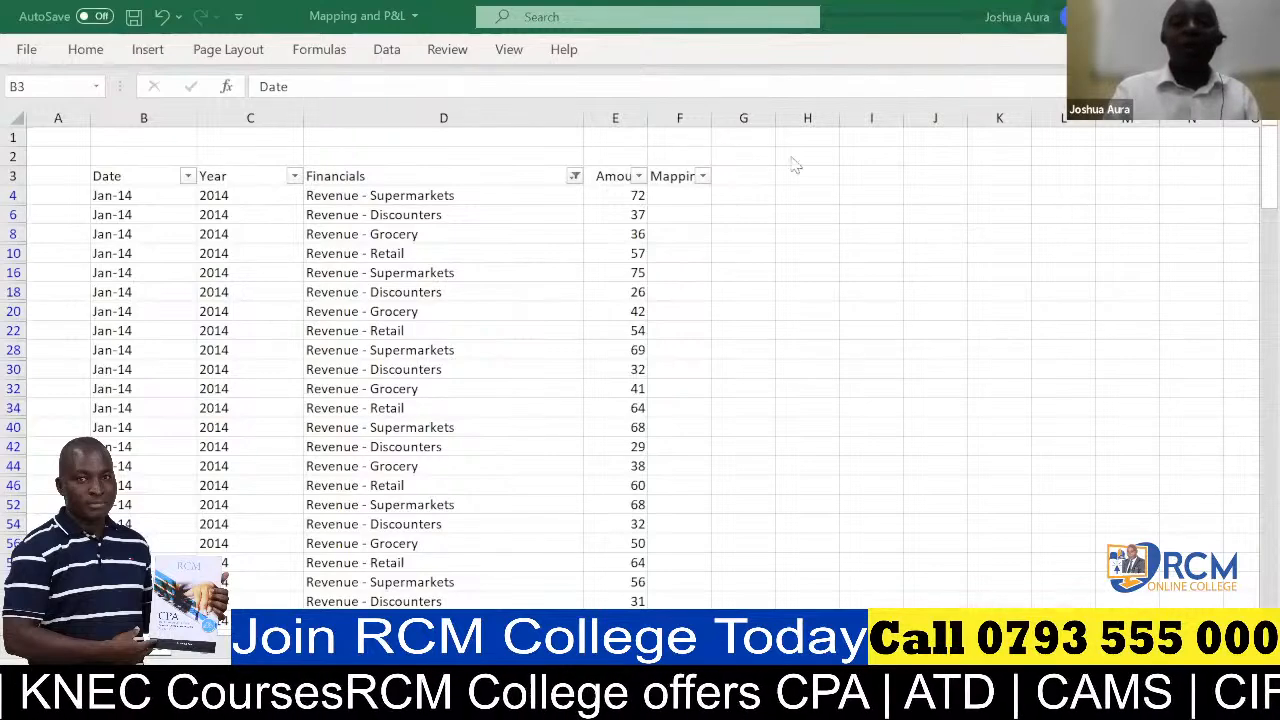
- Enter Revenue as the mapping for the first filtered row in F4
click(676, 193)
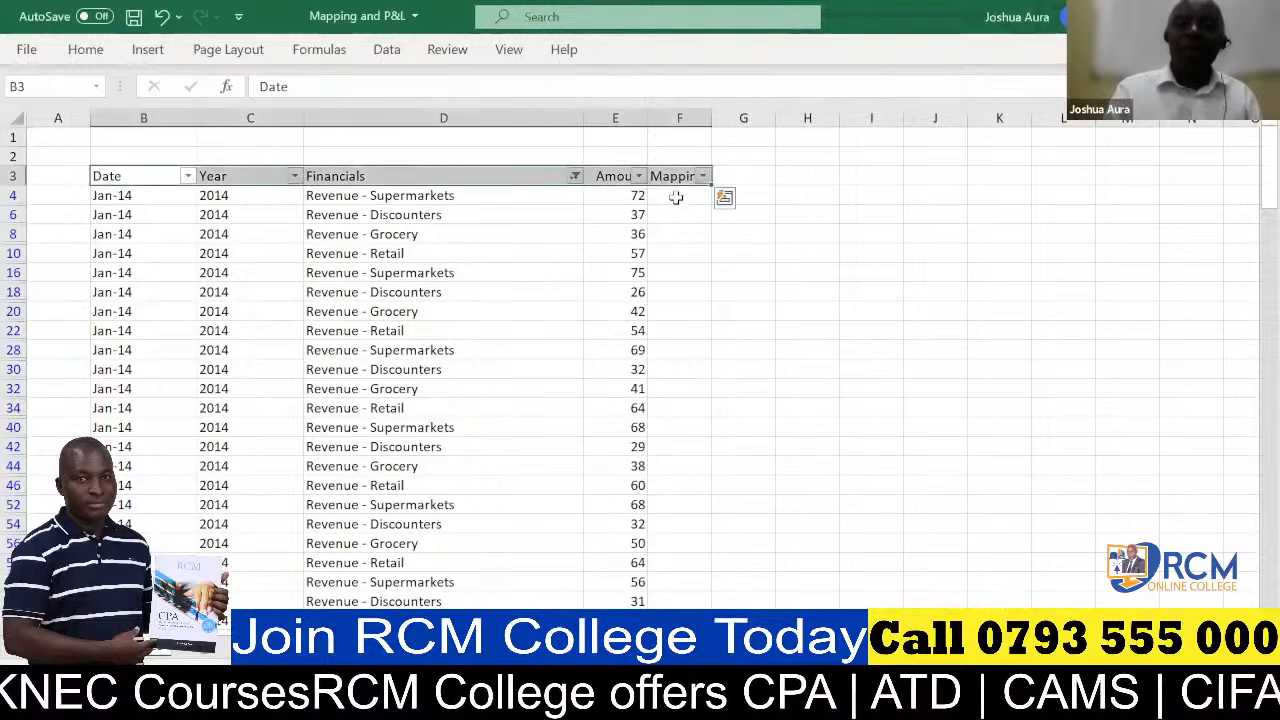
click(676, 197)
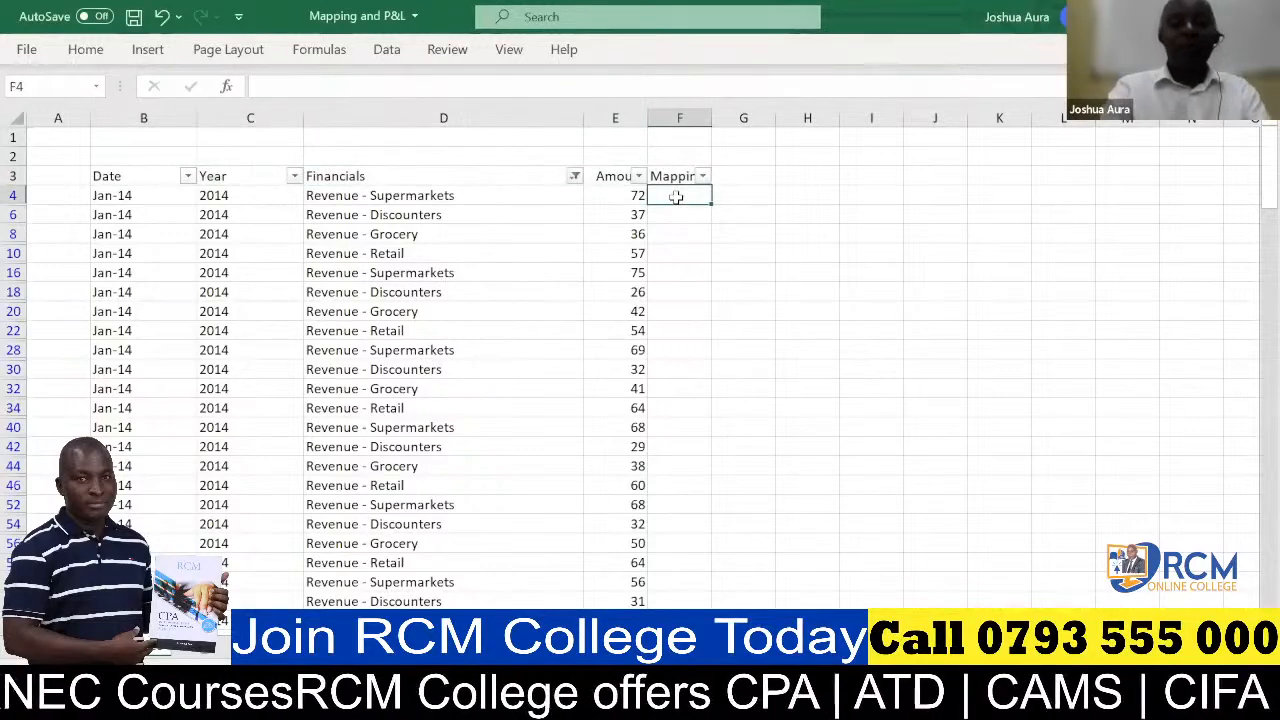
text(Revenue)
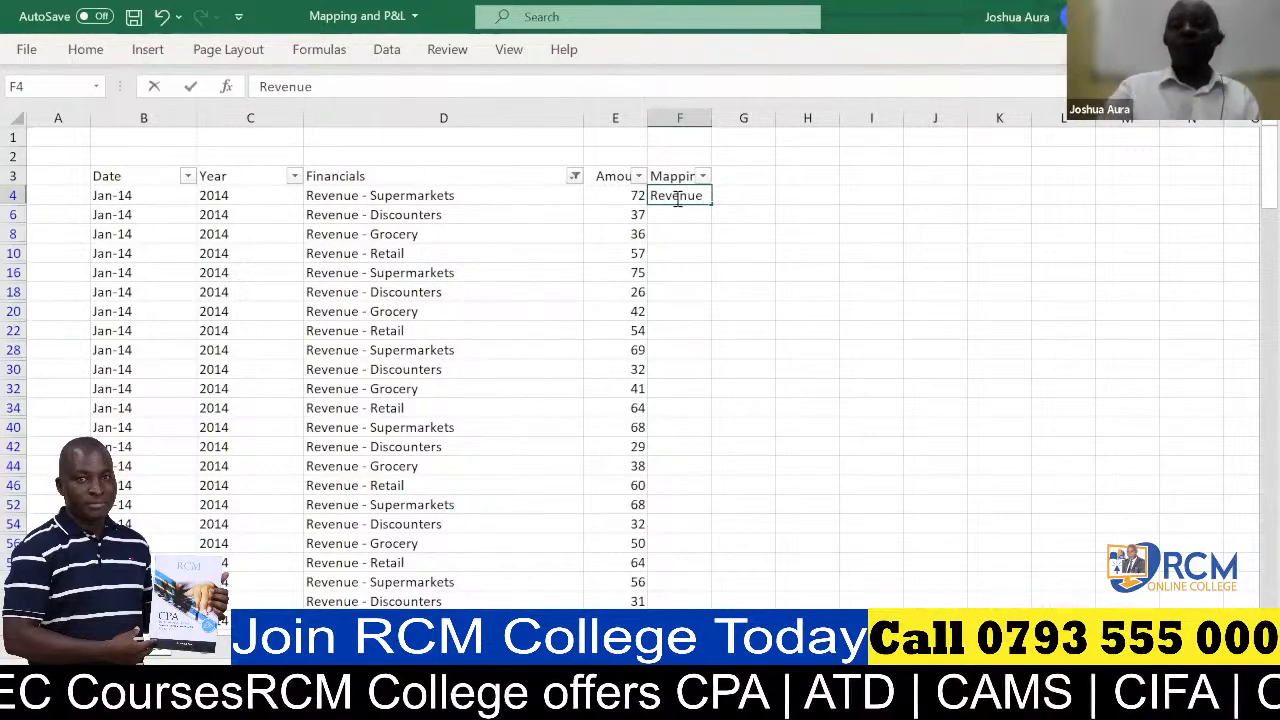
key(Return)
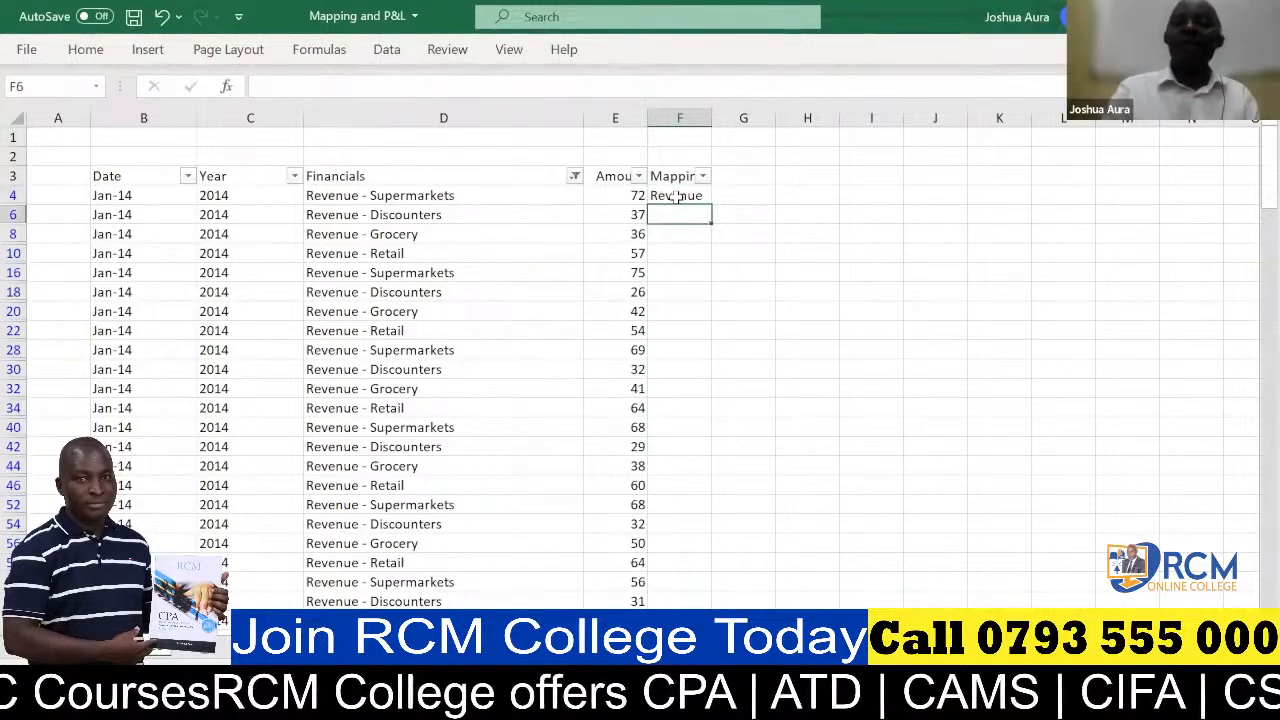
- Fill the Revenue mapping from F4 down the visible filtered rows to F438
click(677, 197)
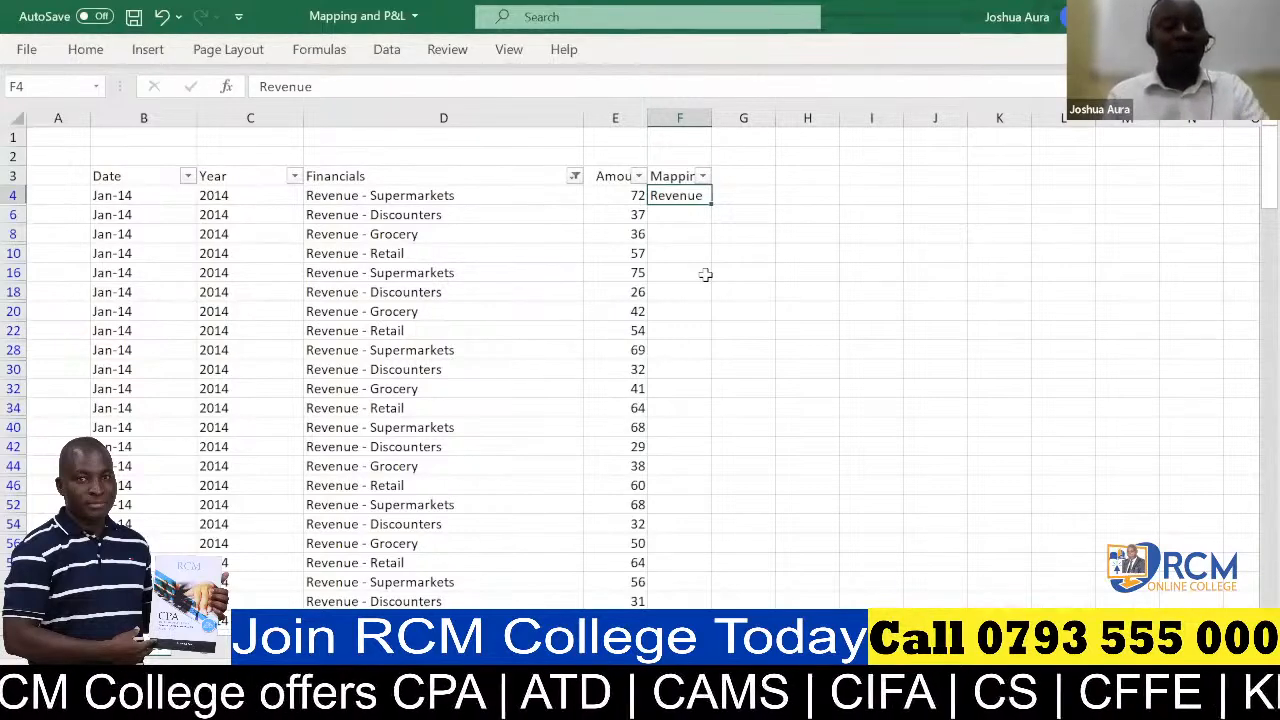
key(ctrl+c)
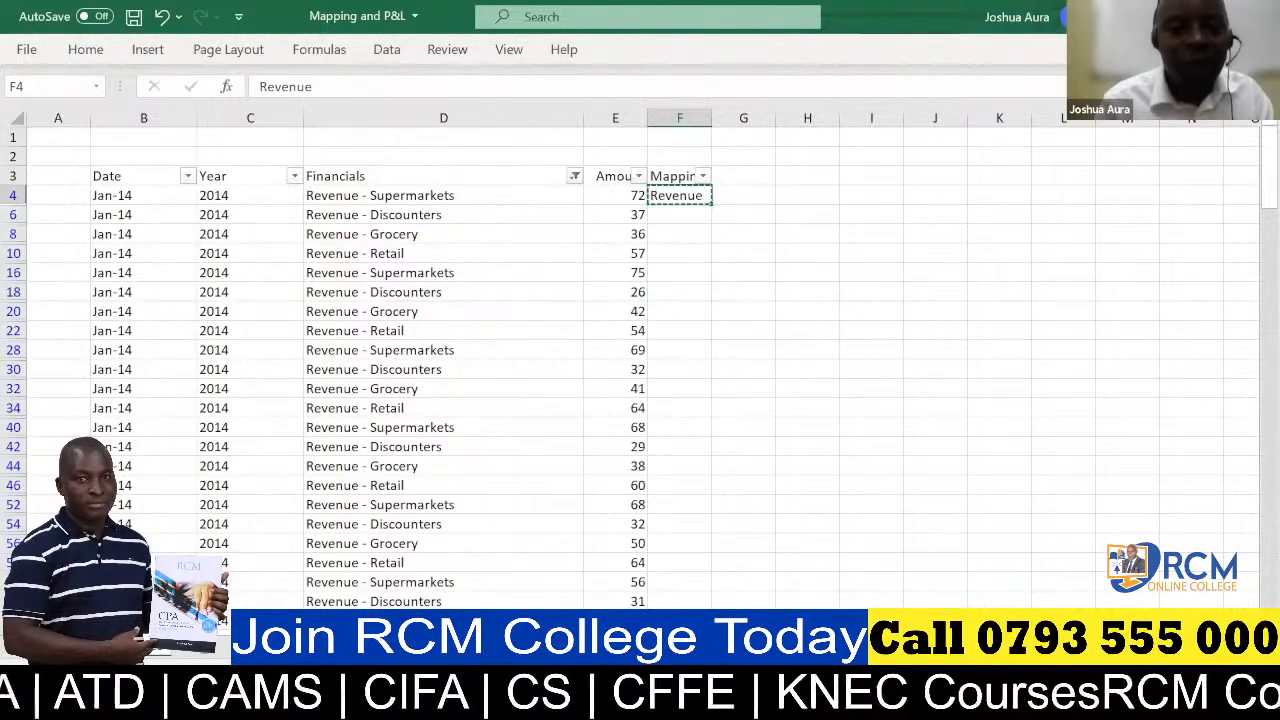
mouse_move(711, 204)
mouse_down()
mouse_move(738, 645)
mouse_move(717, 103)
mouse_move(704, 233)
mouse_up()
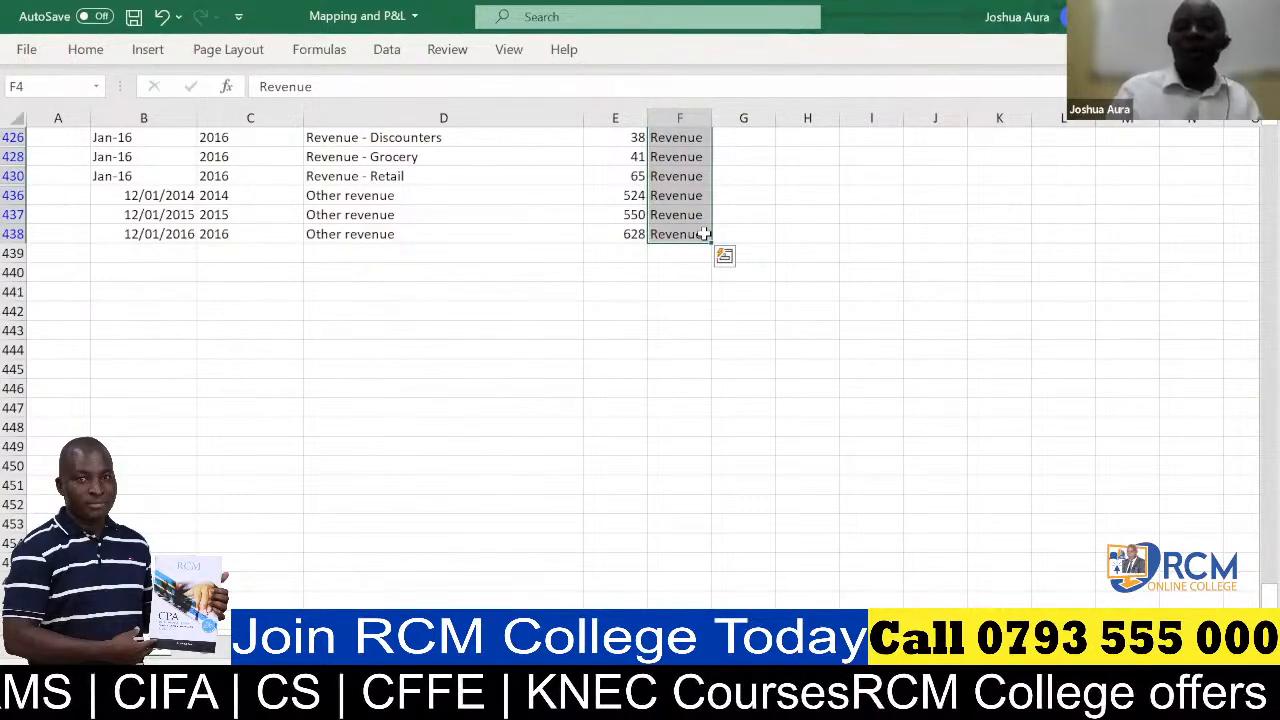
- Review the Revenue entries in the Mapping column from the last filtered row back up to the table headers
click(755, 246)
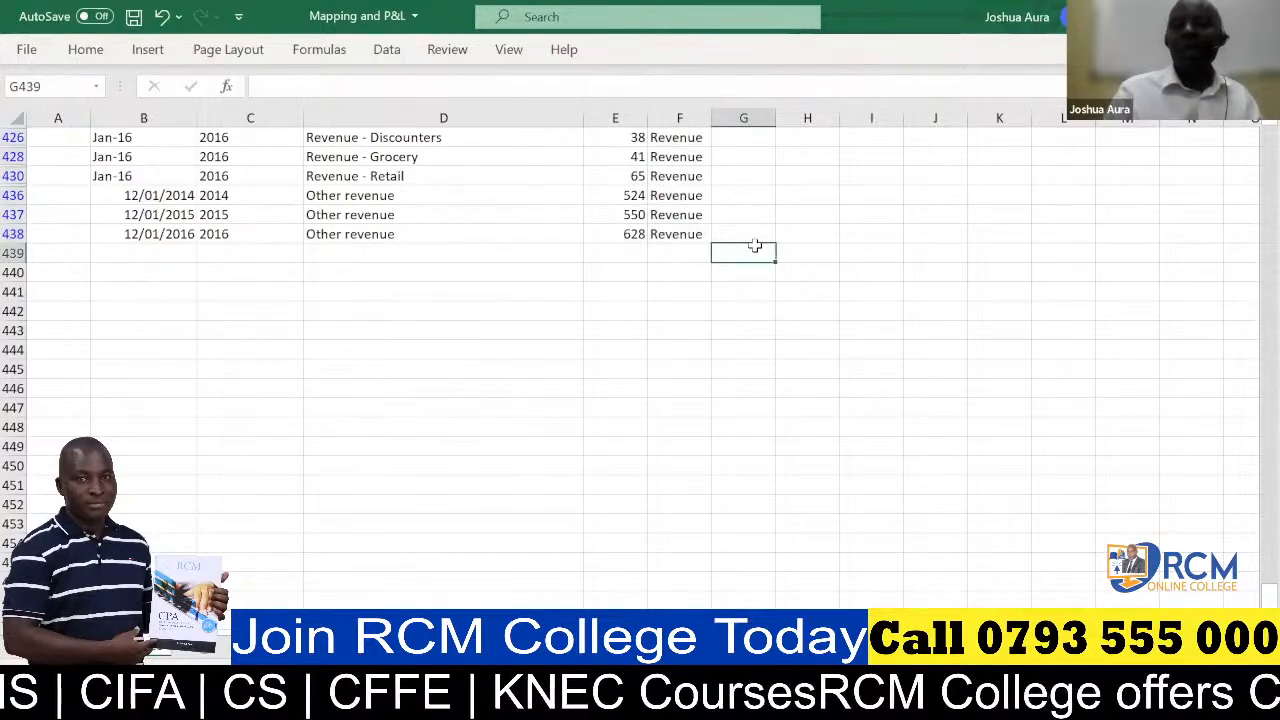
key(Up)
key(Up)
key(Up)
key(Up)
key(Up)
key(Up)
key(Up)
key(Up)
key(Up)
key(Up)
key(Up)
key(Up)
key(Up)
key(Up)
key(Up)
key(Up)
key(Up)
key(Up)
key(Up)
key(Up)
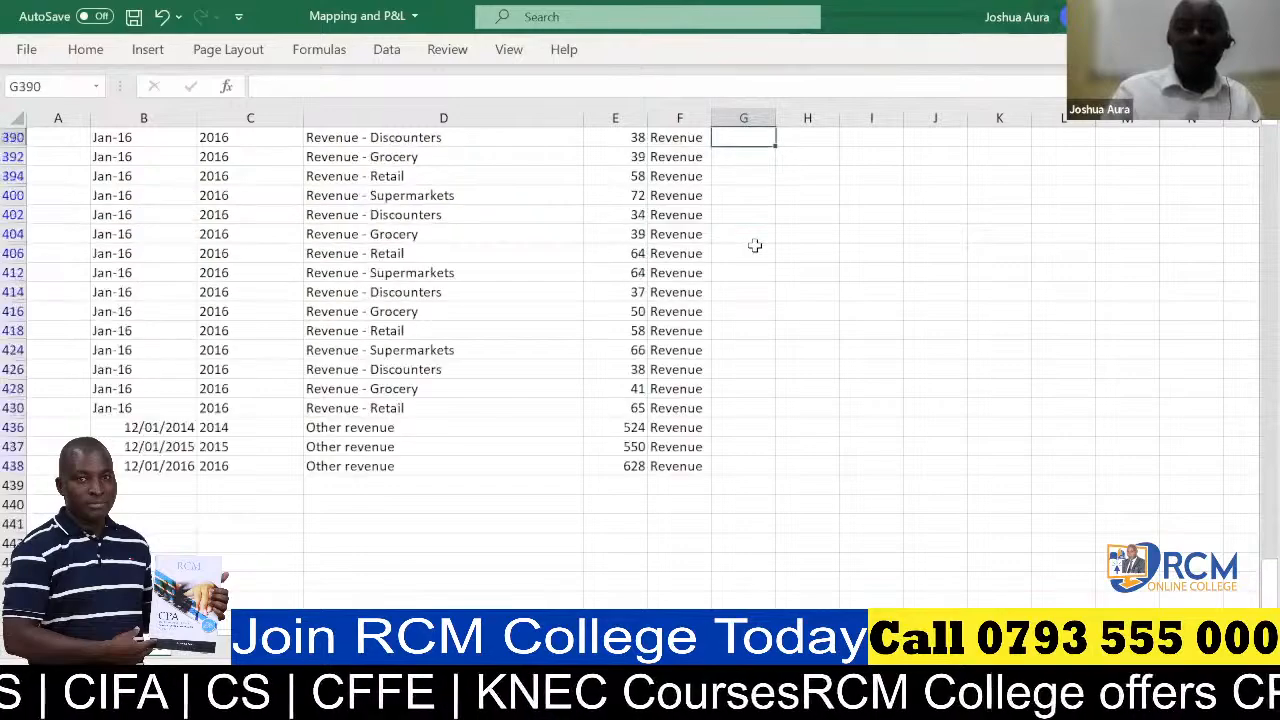
key(Up)
key(Up)
key(Up)
key(Up)
key(Up)
key(Up)
key(Up)
key(Up)
key(Up)
key(Up)
key(Up)
key(Up)
key(Up)
key(Up)
key(Up)
key(Up)
key(Up)
key(Up)
key(Up)
key(Up)
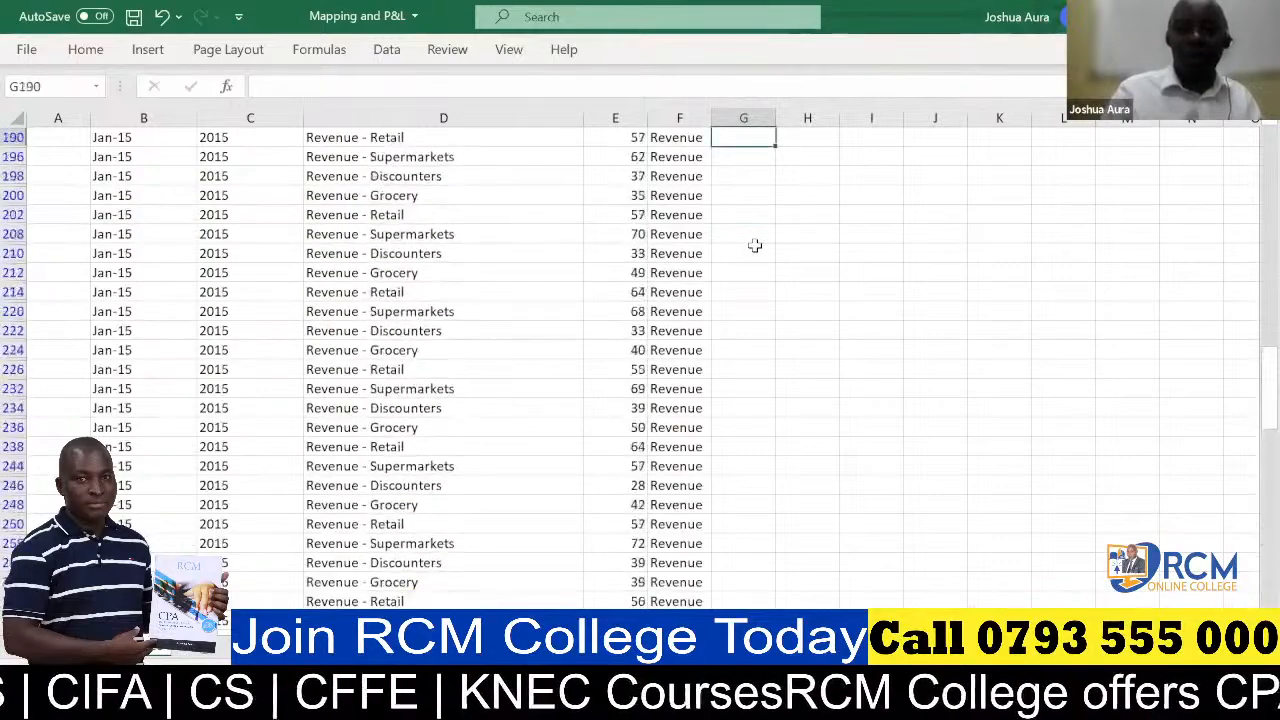
key(Up)
key(Up)
key(Up)
key(Up)
key(Up)
key(Up)
key(Up)
key(Up)
key(Up)
key(Up)
key(Up)
key(Up)
key(Up)
key(Up)
key(Up)
key(Up)
key(Up)
key(Up)
key(Up)
key(Up)
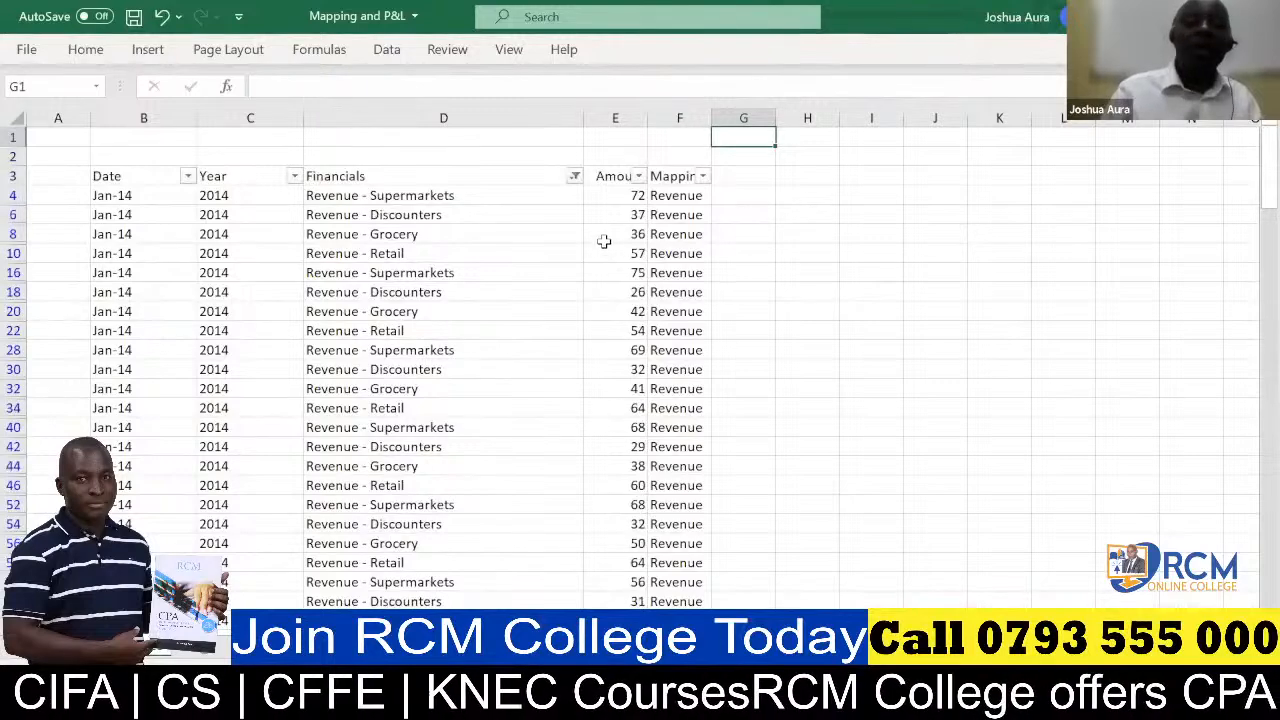
- Filter the Financials column by the search term "Cogs" to show all four Cogs categories
click(574, 179)
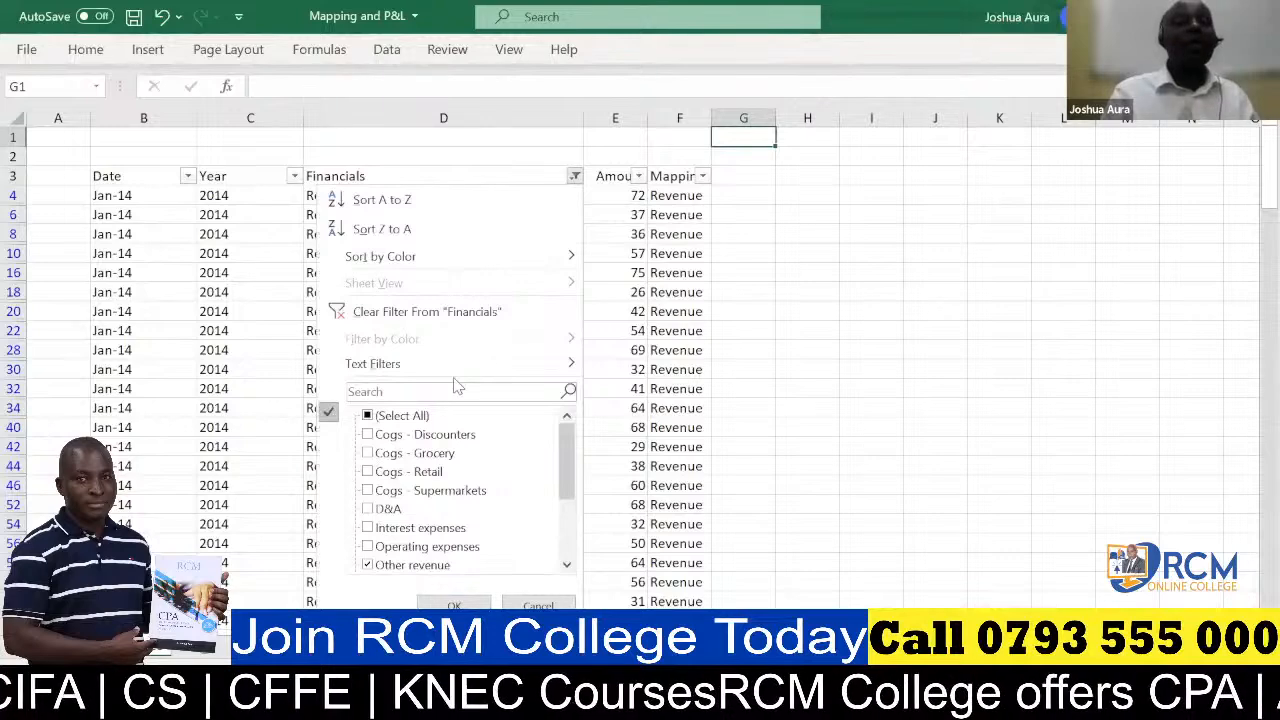
click(450, 391)
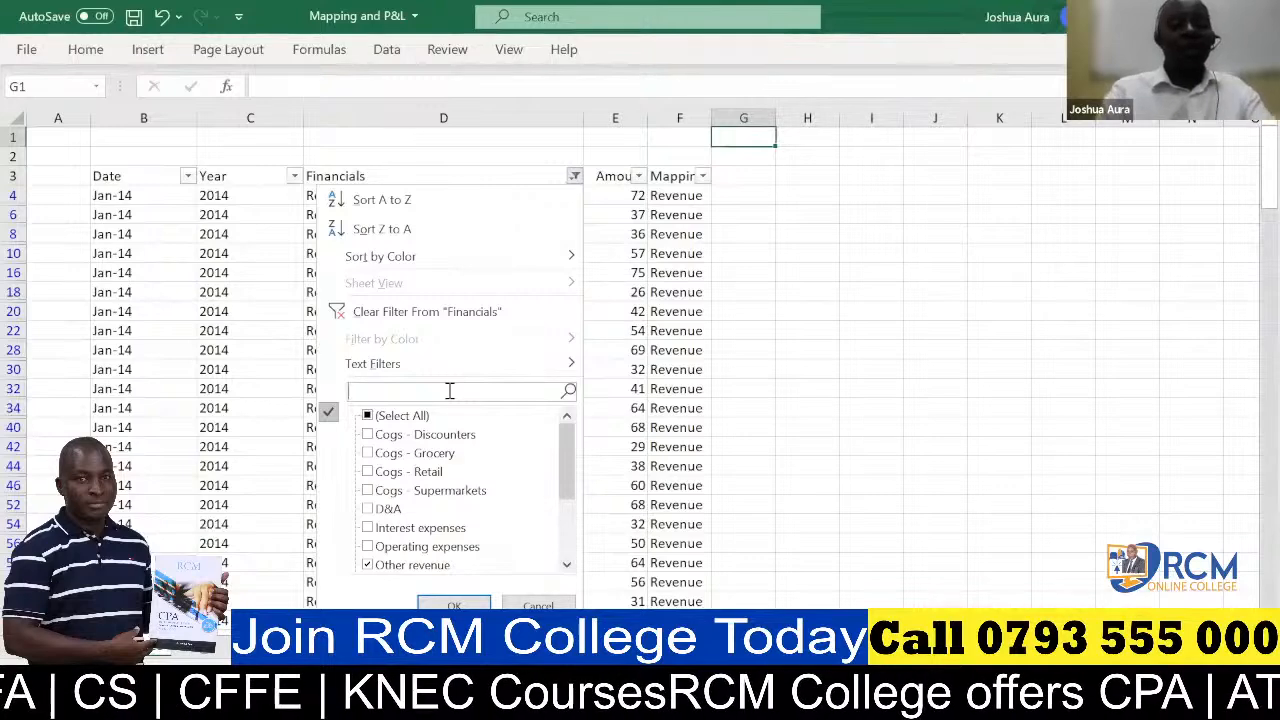
text(C)
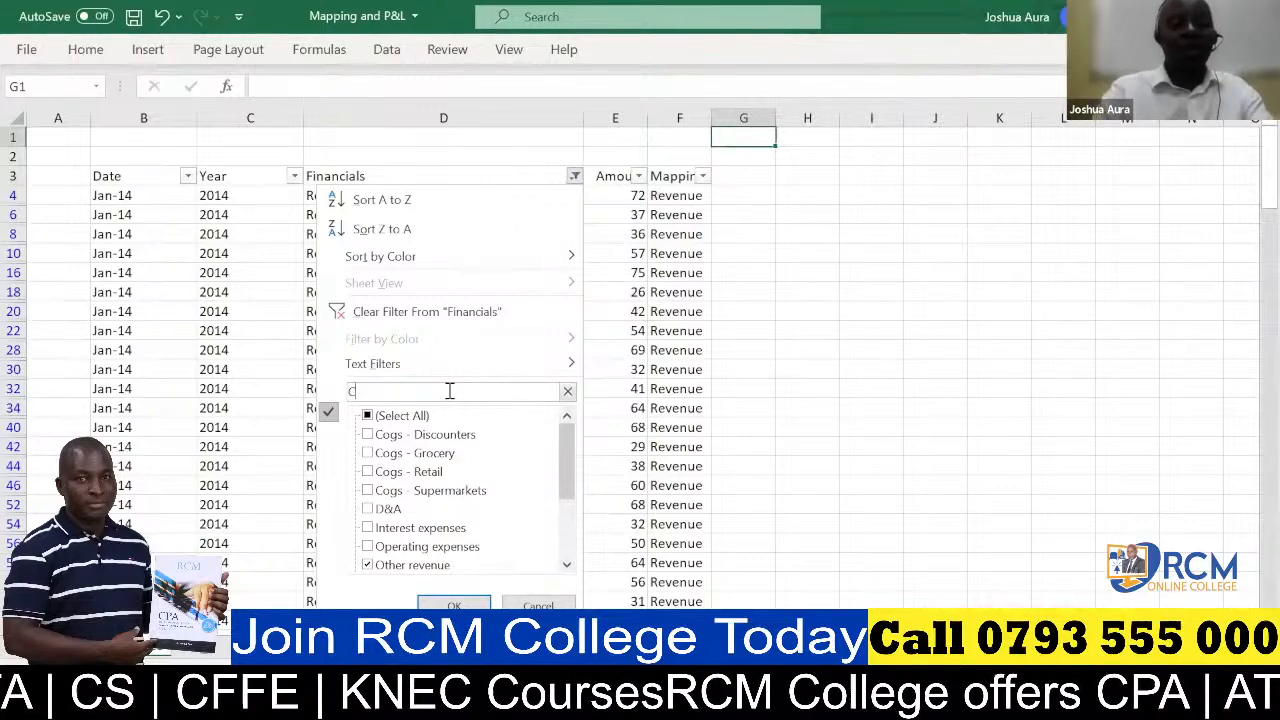
text(ogs)
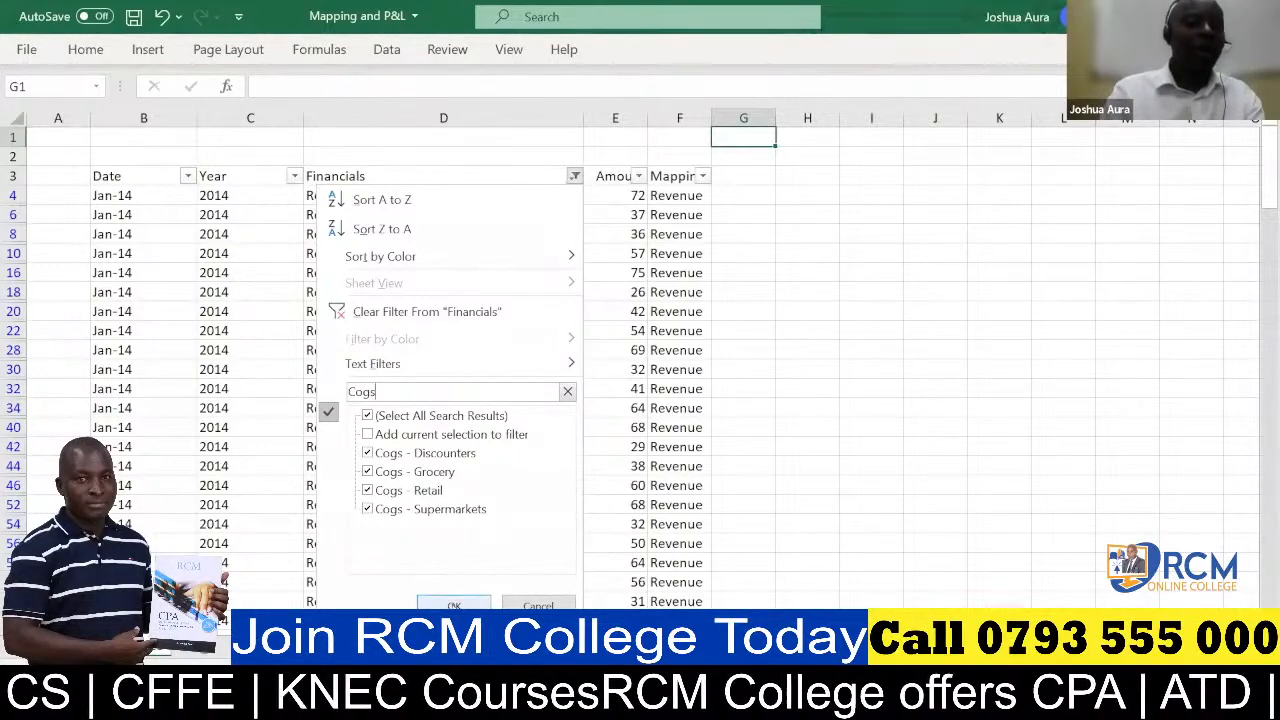
click(453, 605)
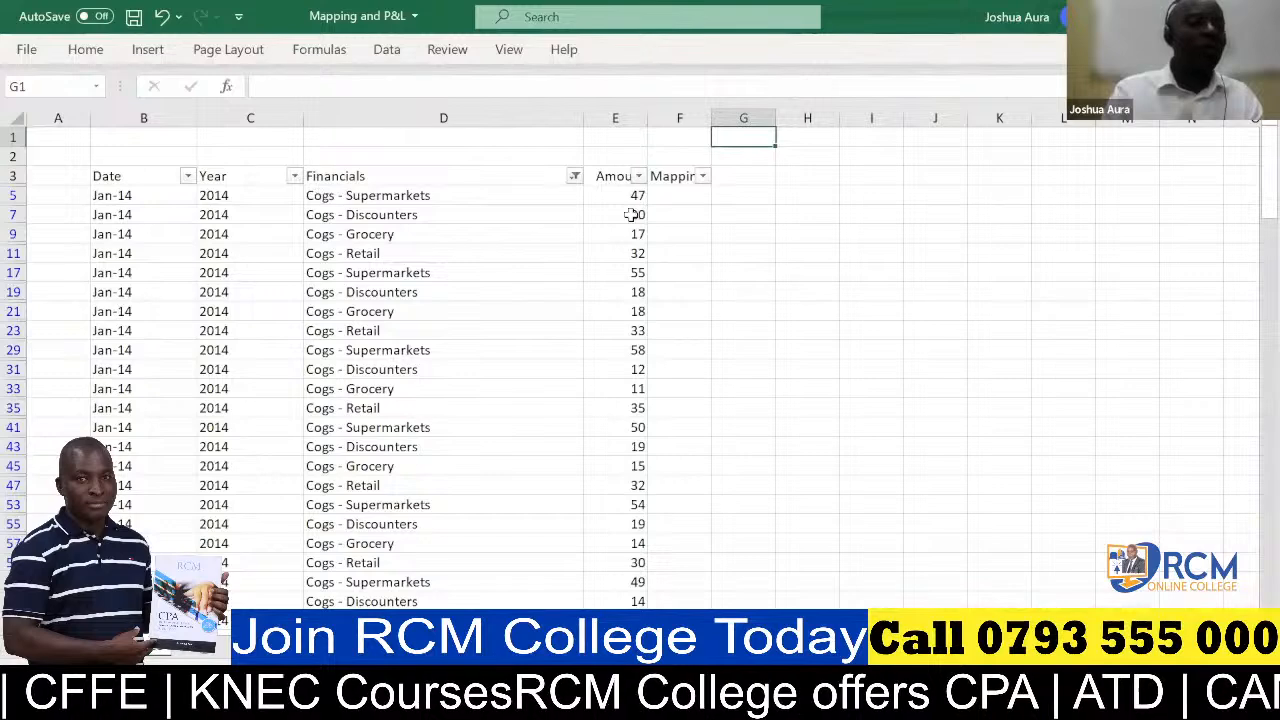
- Enter "Cost of goods sold" in Mapping cell F5 and fill it down through the last filtered Cogs row, 431
click(673, 194)
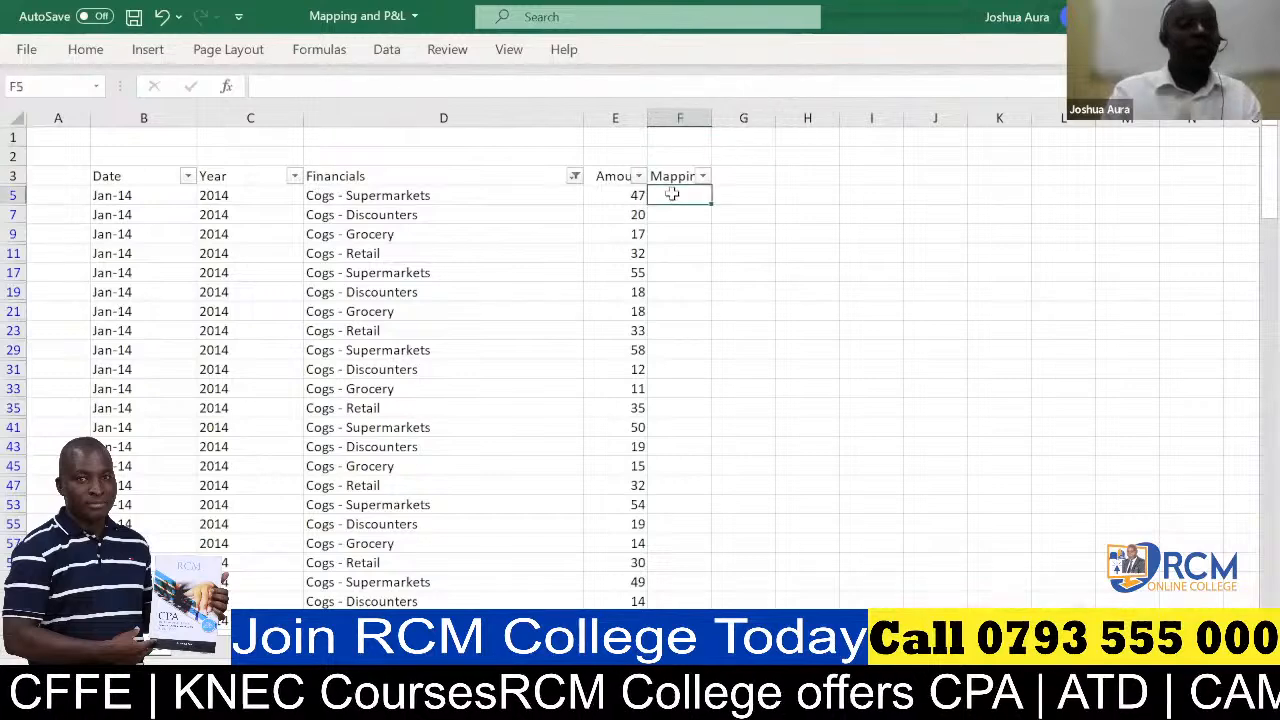
text(Cost)
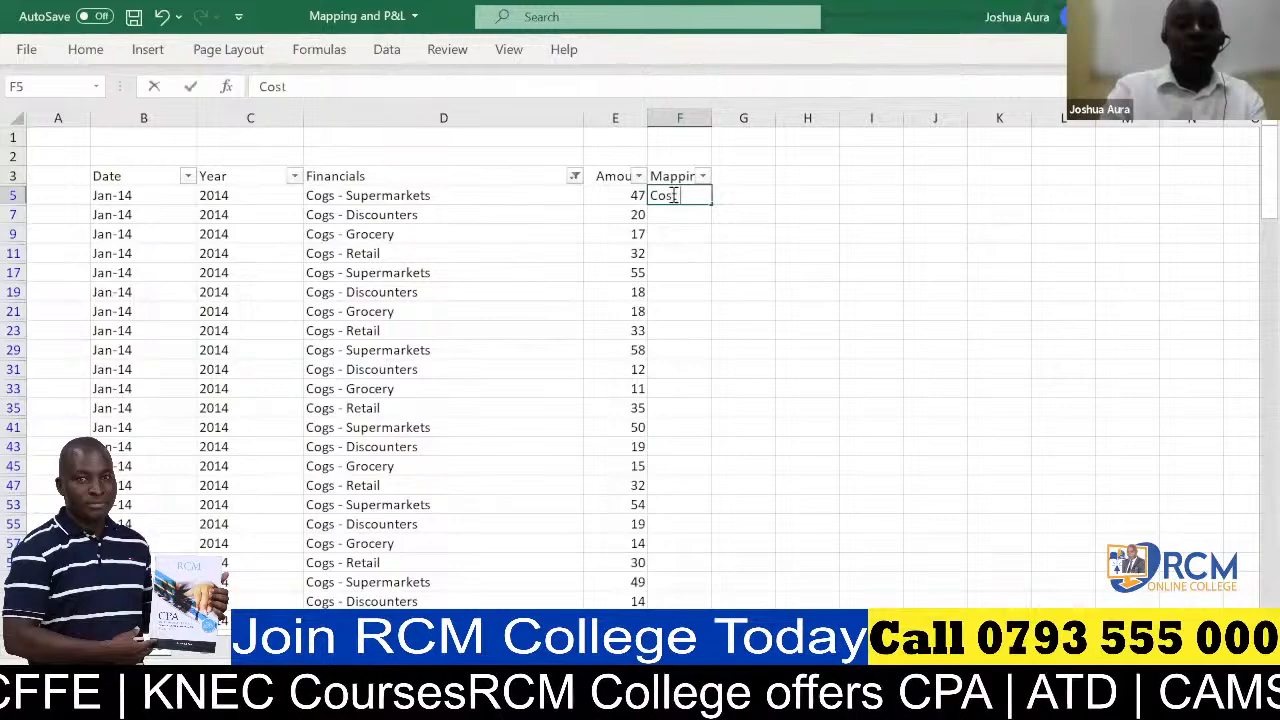
text( of goo)
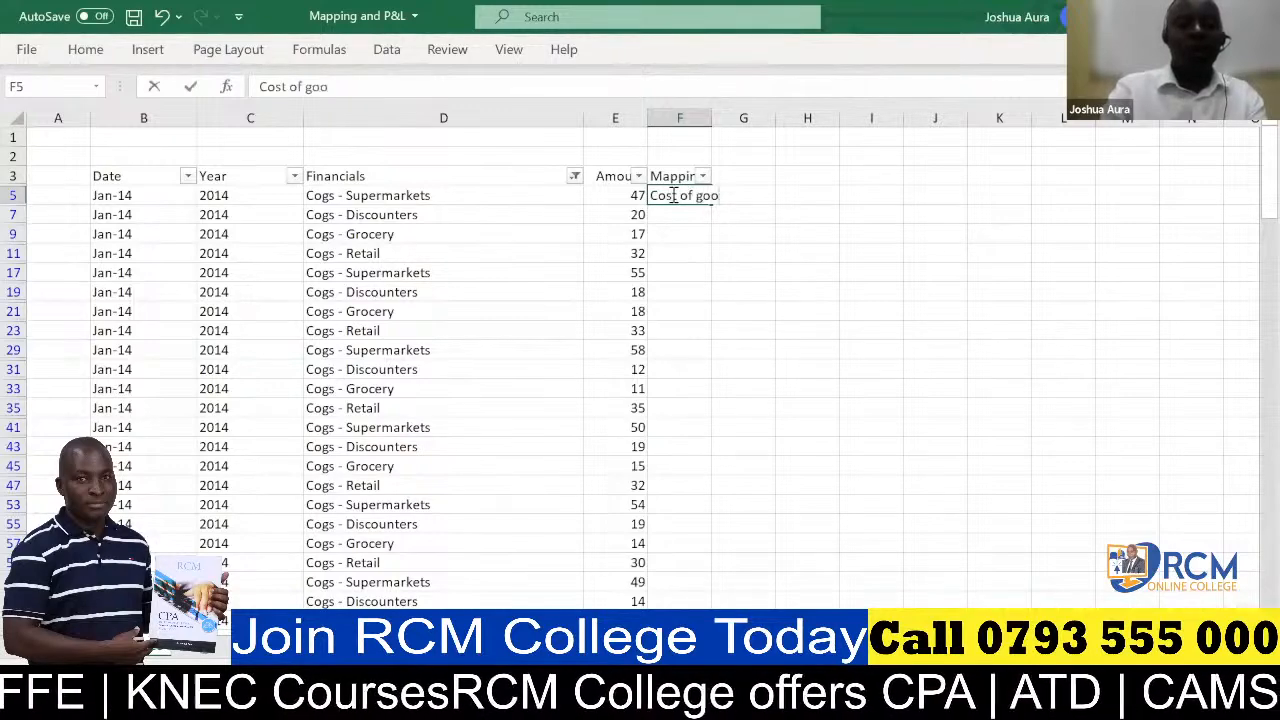
text(ds s)
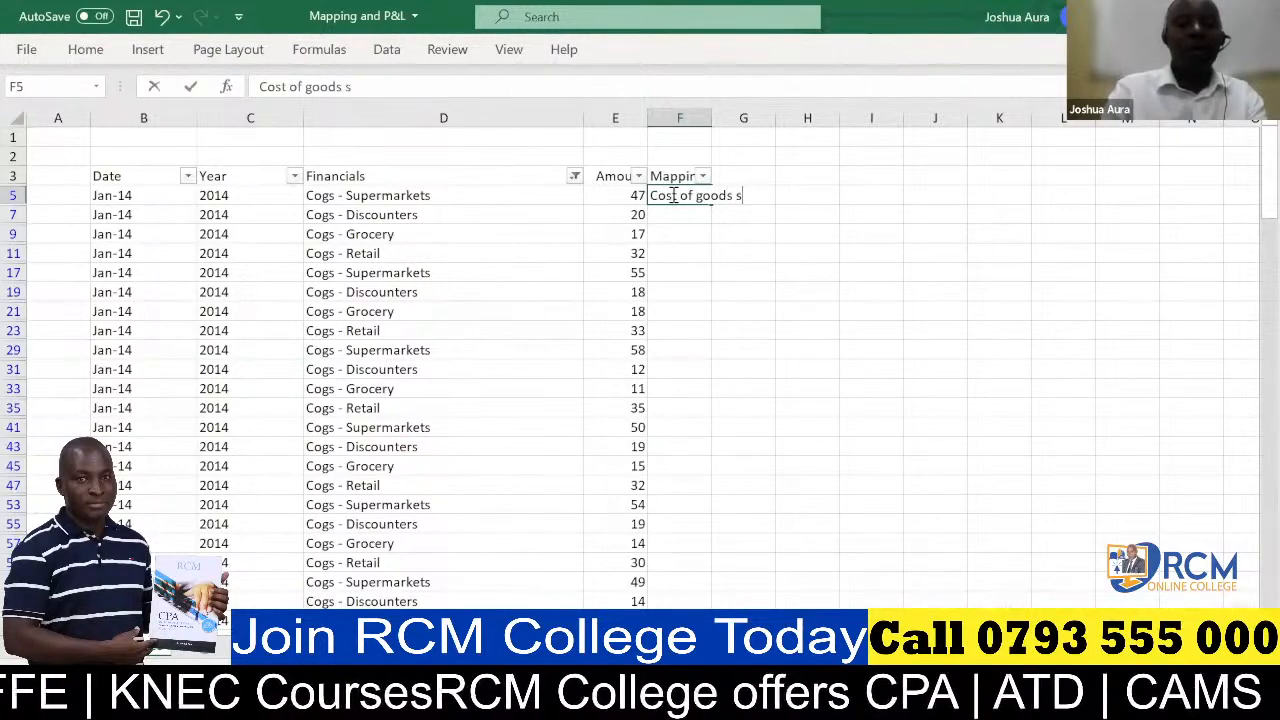
text(old)
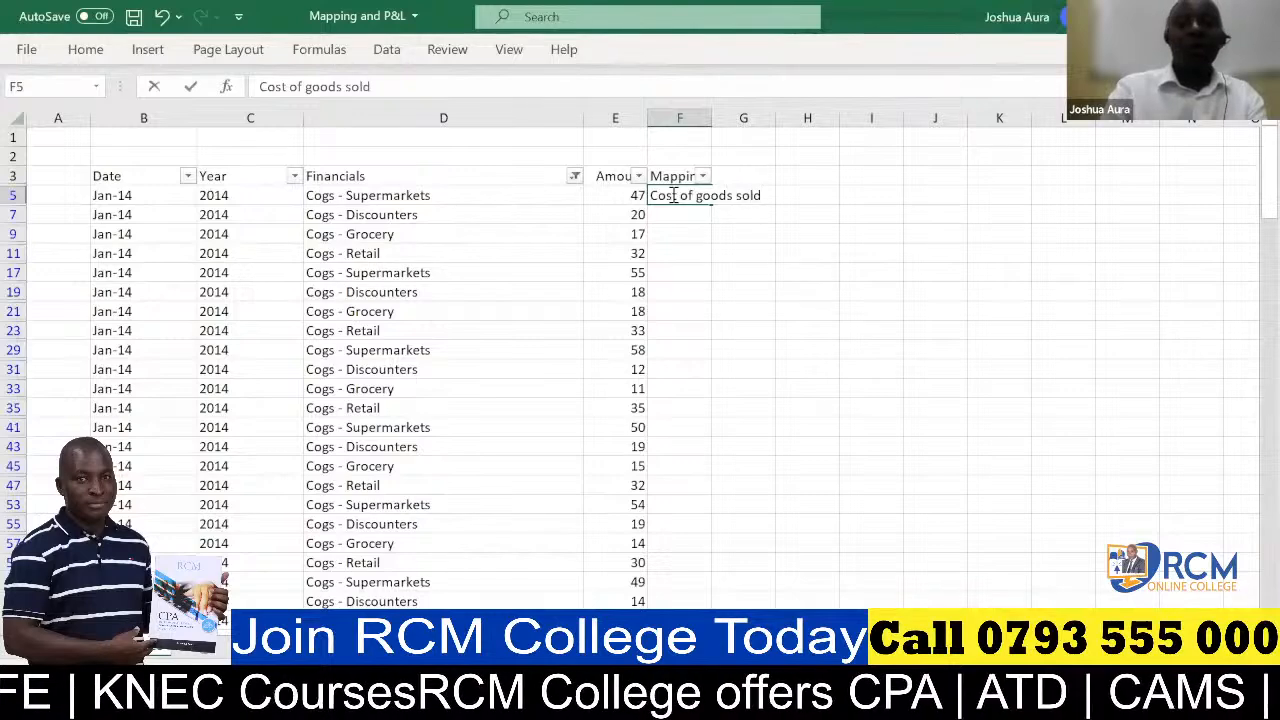
key(Return)
click(672, 194)
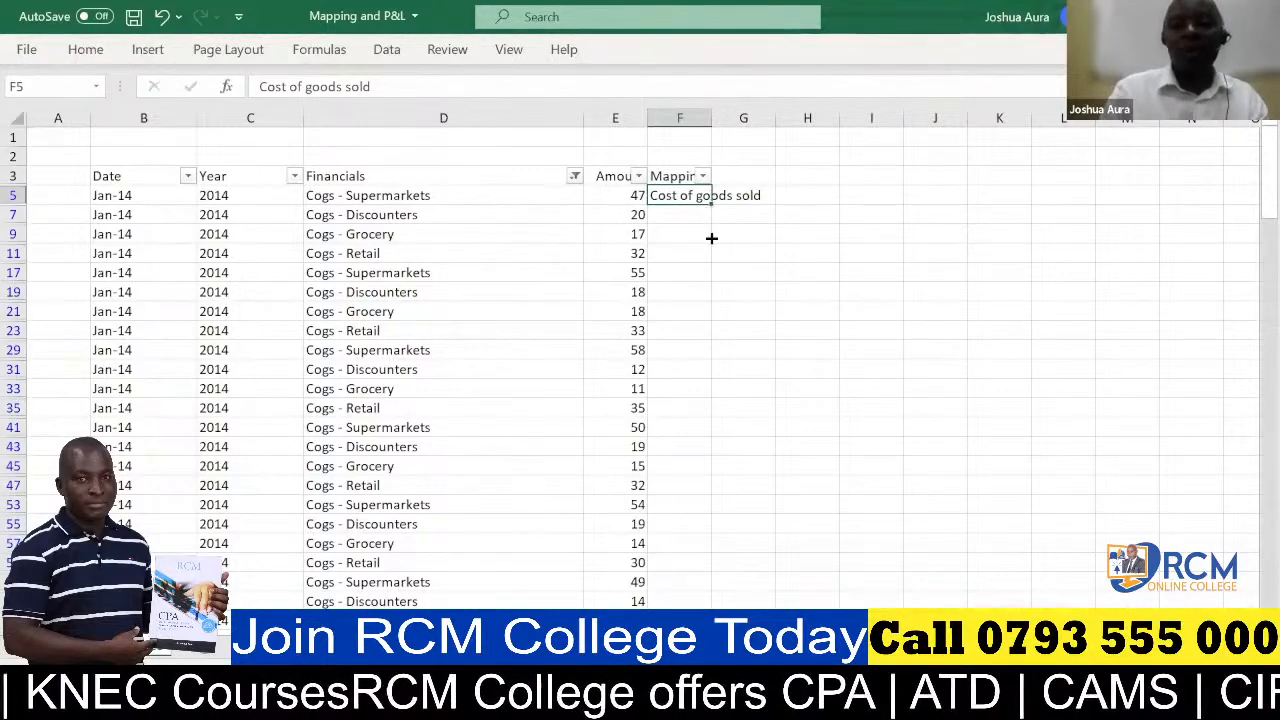
drag(711, 238, 711, 240)
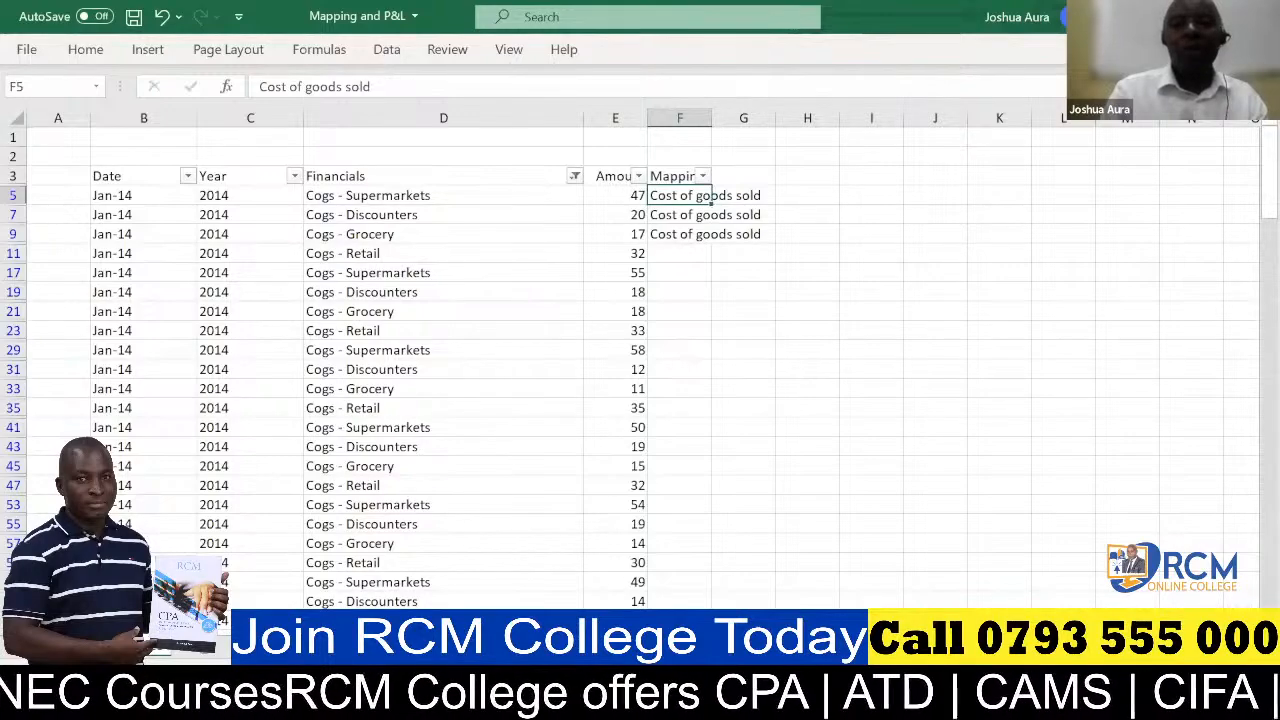
drag(711, 204, 696, 234)
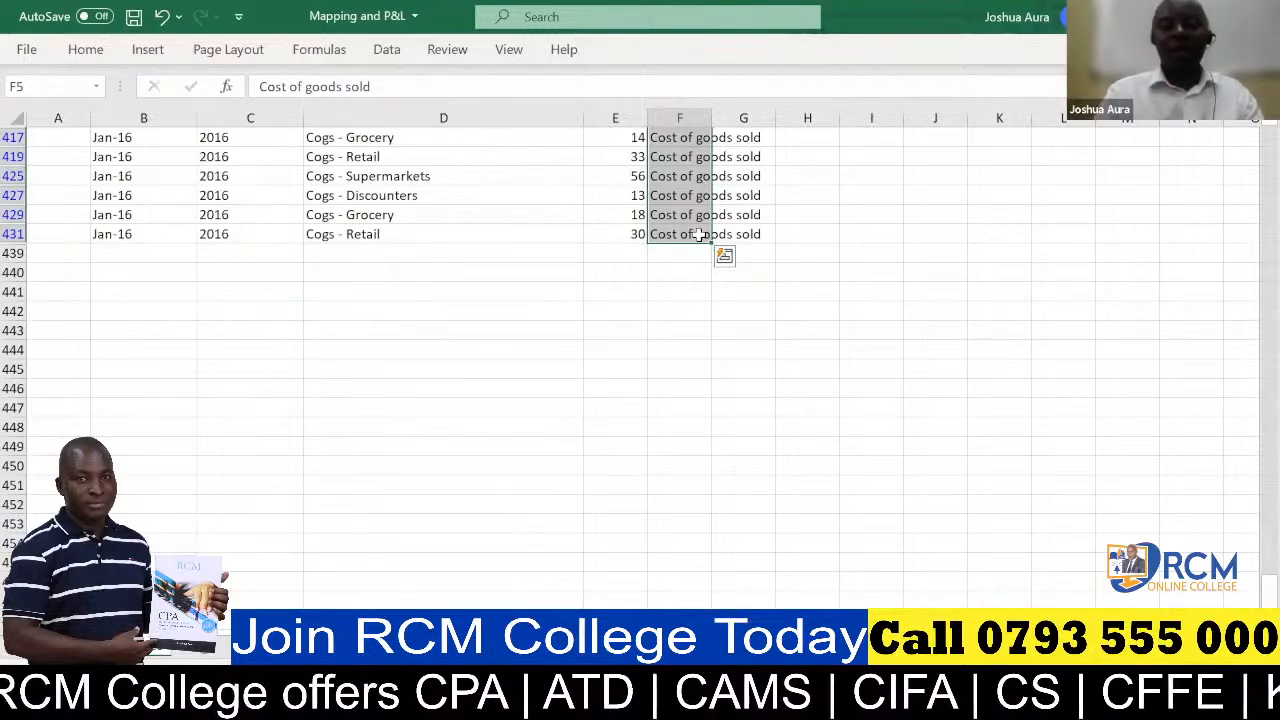
- Change the Financials column filter to show only Operating expenses, using the search term "oper"
key(ctrl+shift+Up)
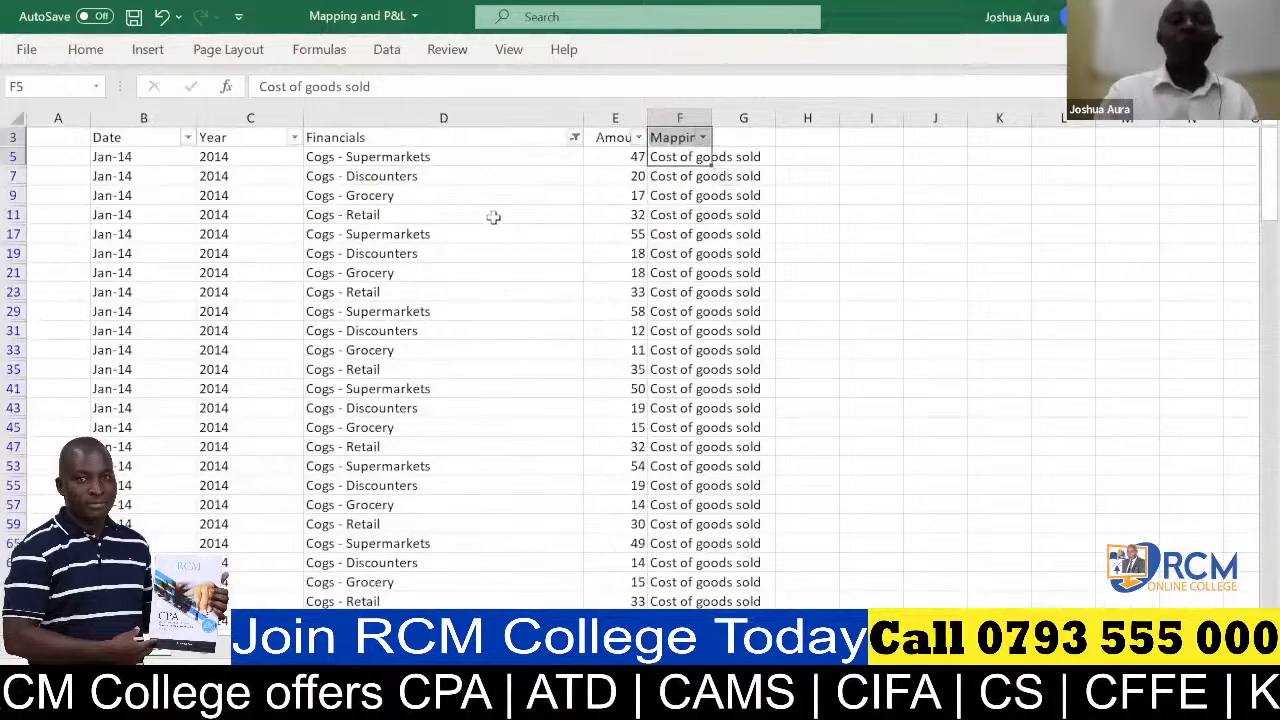
click(575, 138)
click(451, 356)
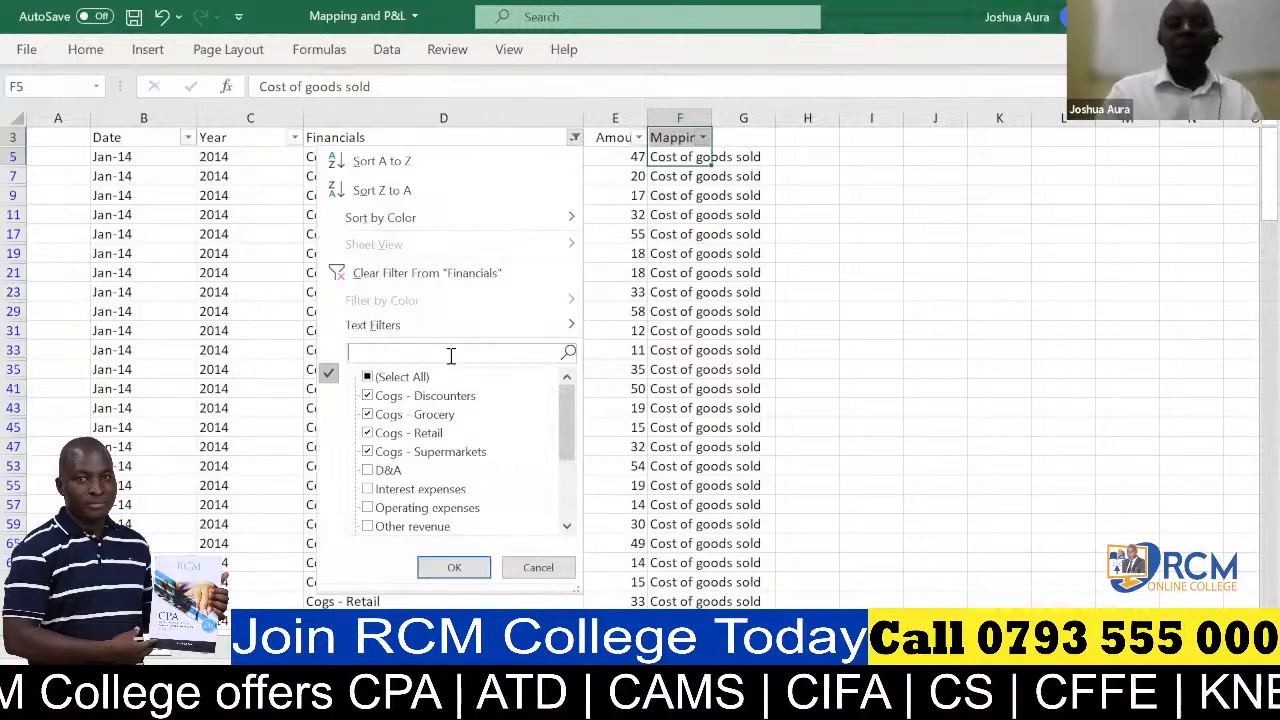
text(ope)
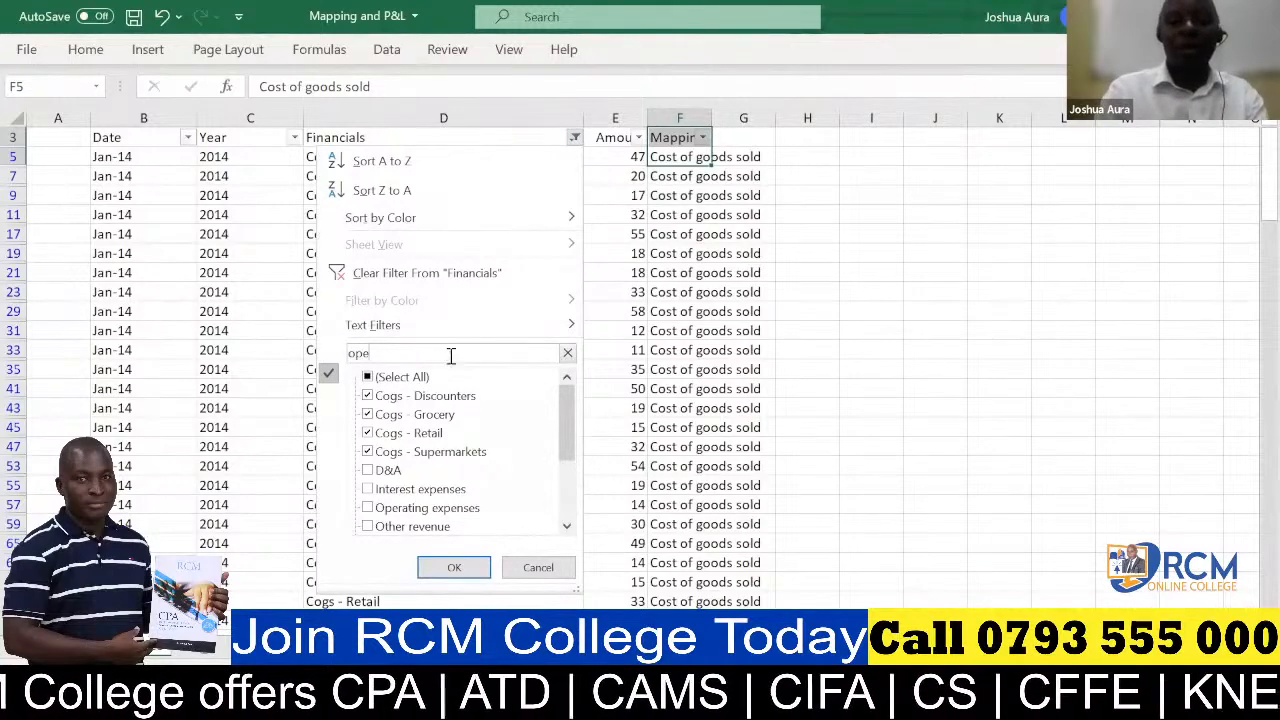
text(r)
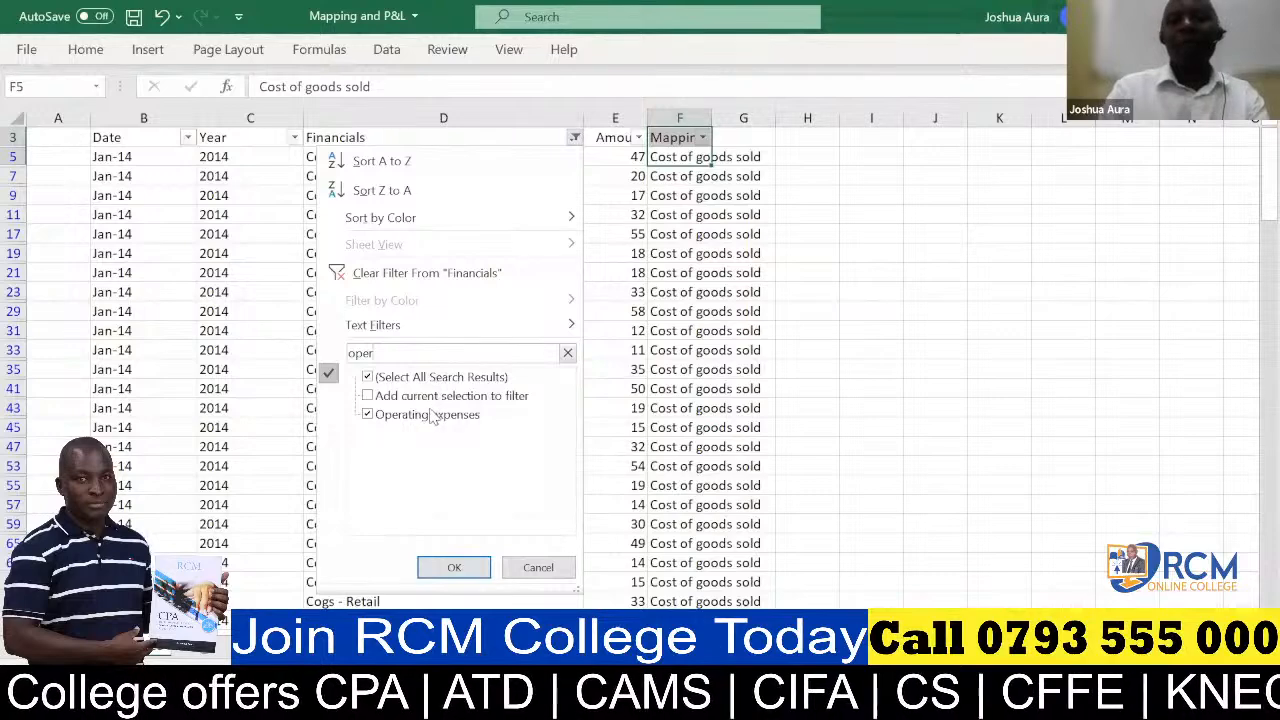
click(440, 568)
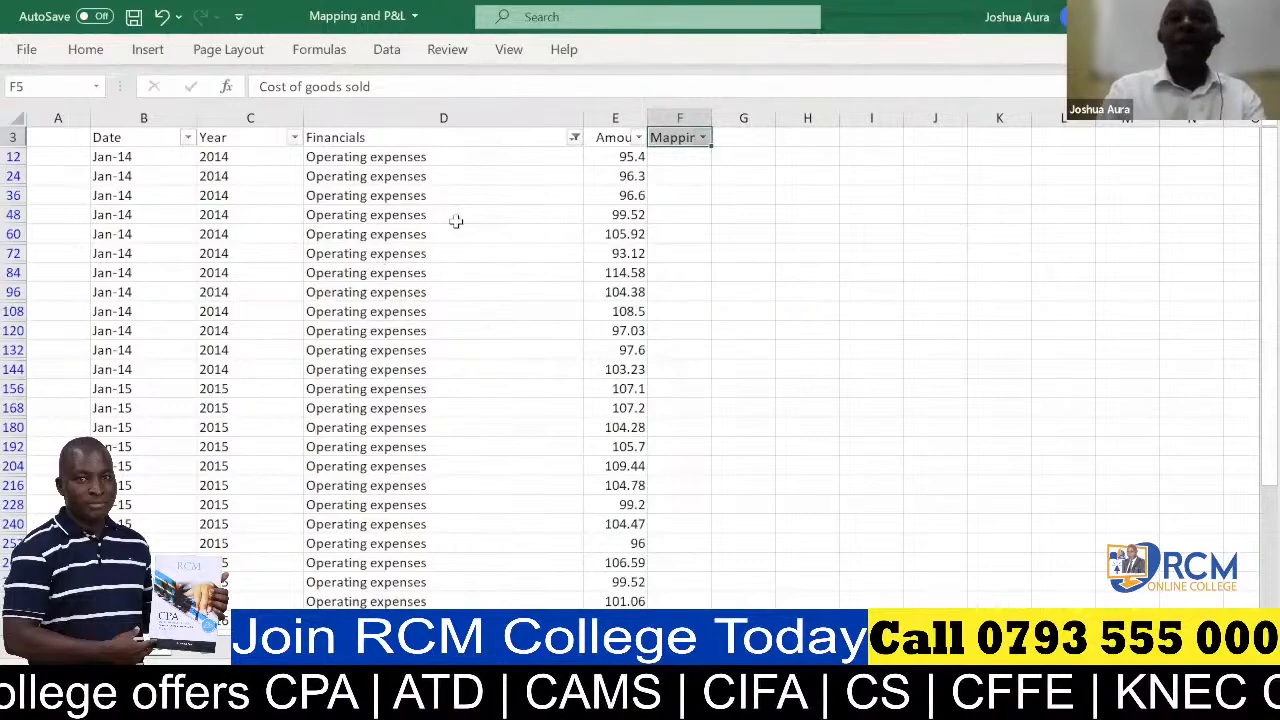
- Enter "Operating expenses" in Mapping cell F12 and fill it down through the last filtered row, 432
click(679, 157)
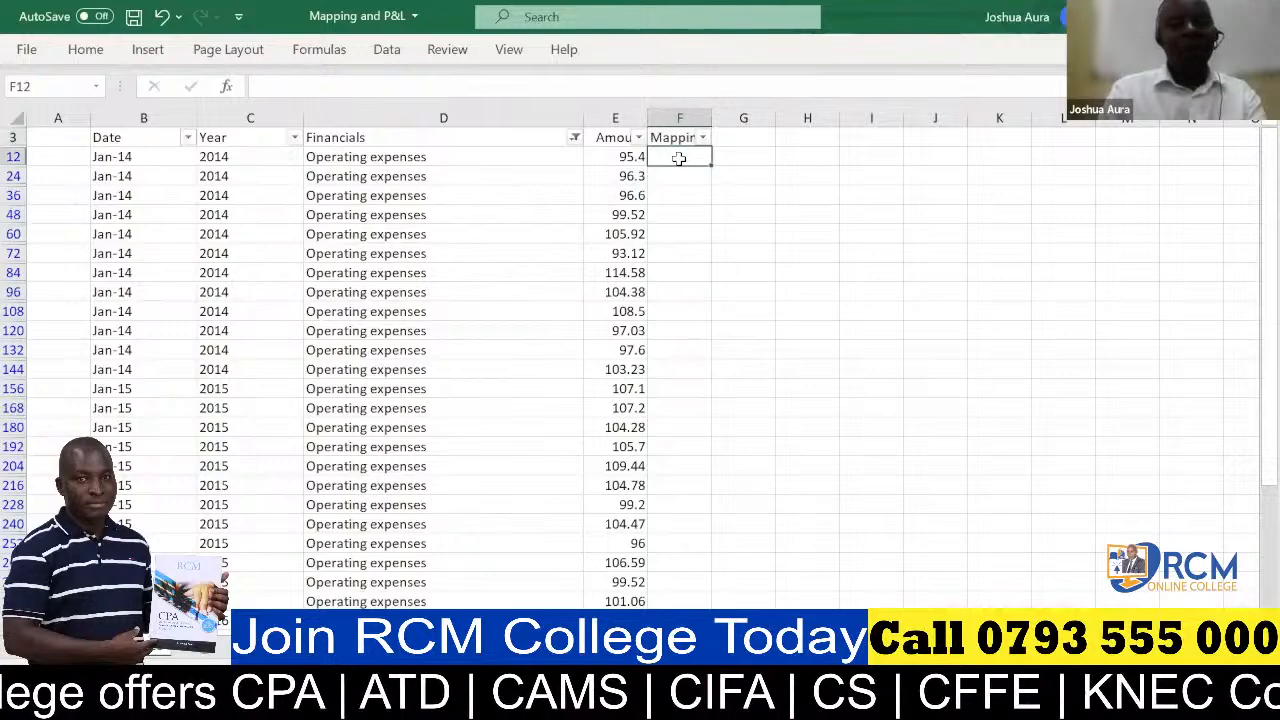
text(Oper)
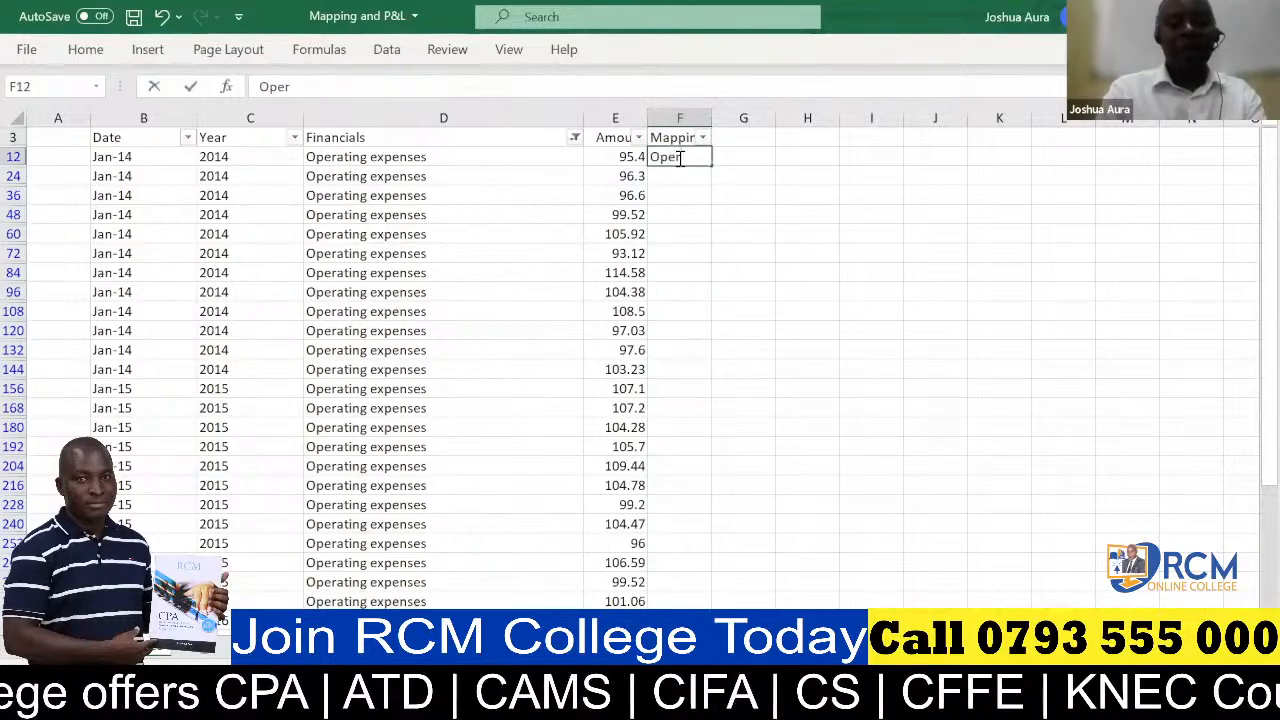
text(ating)
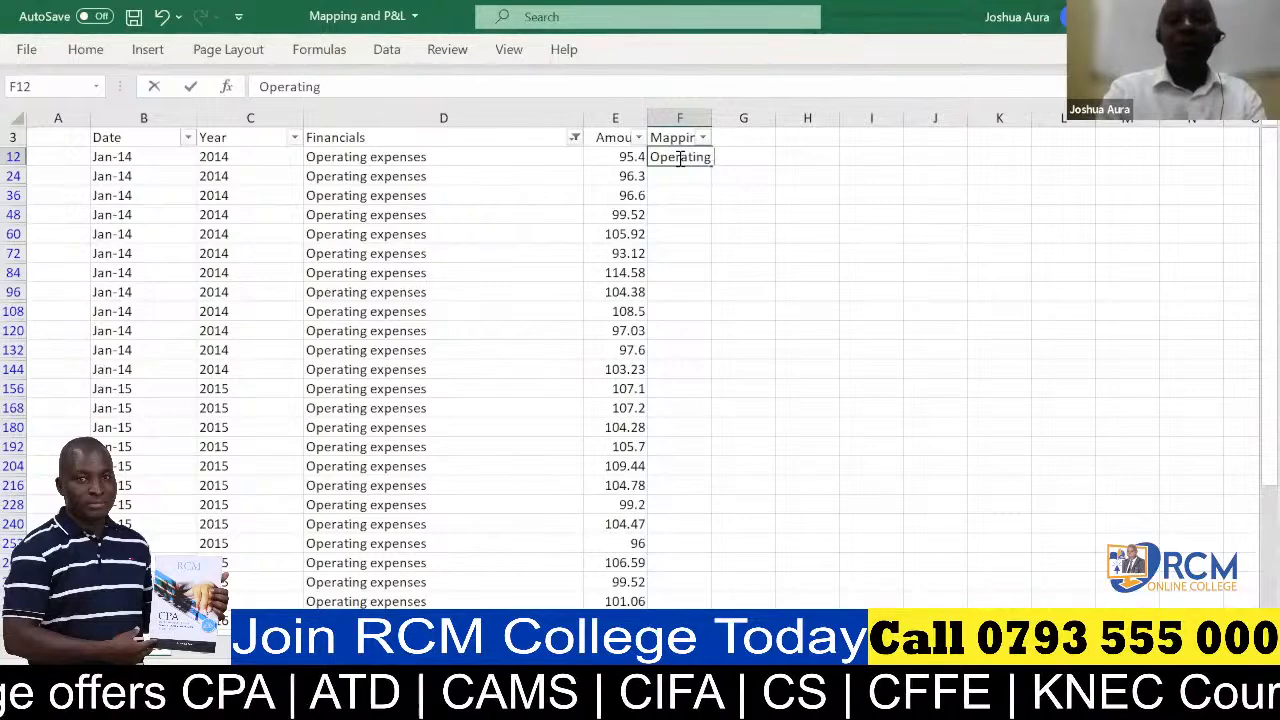
text( ex)
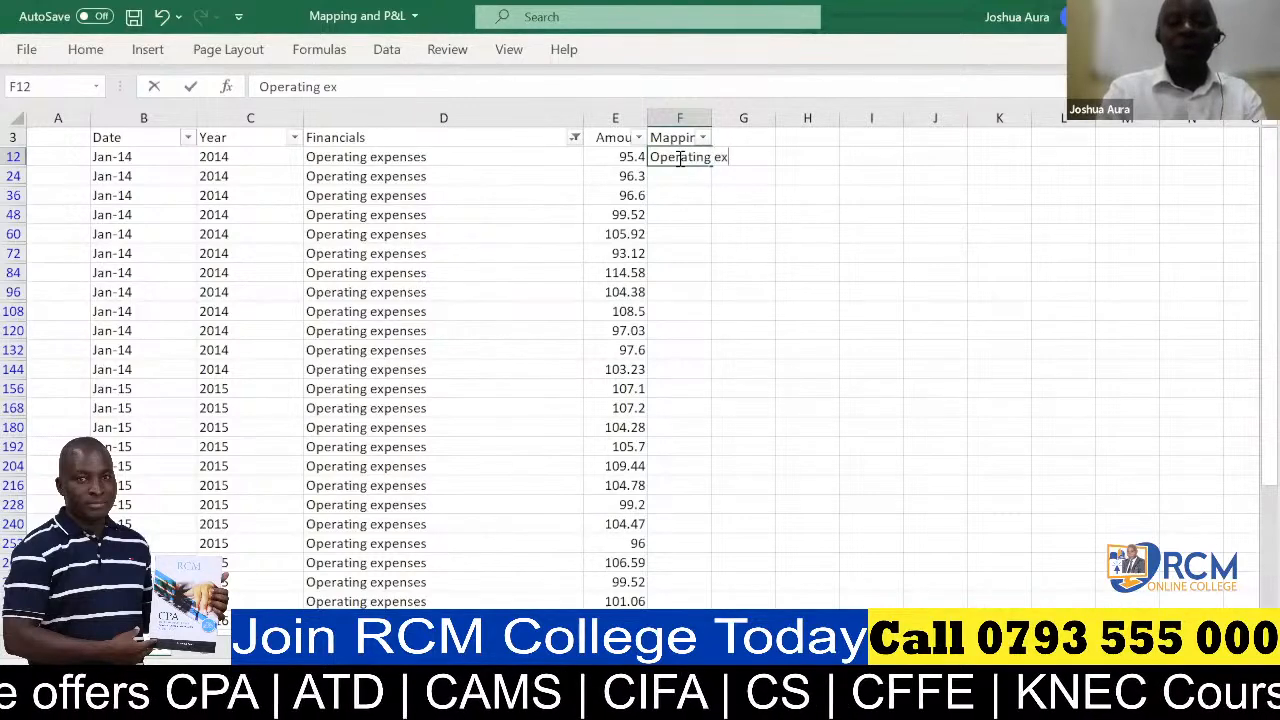
text(penses)
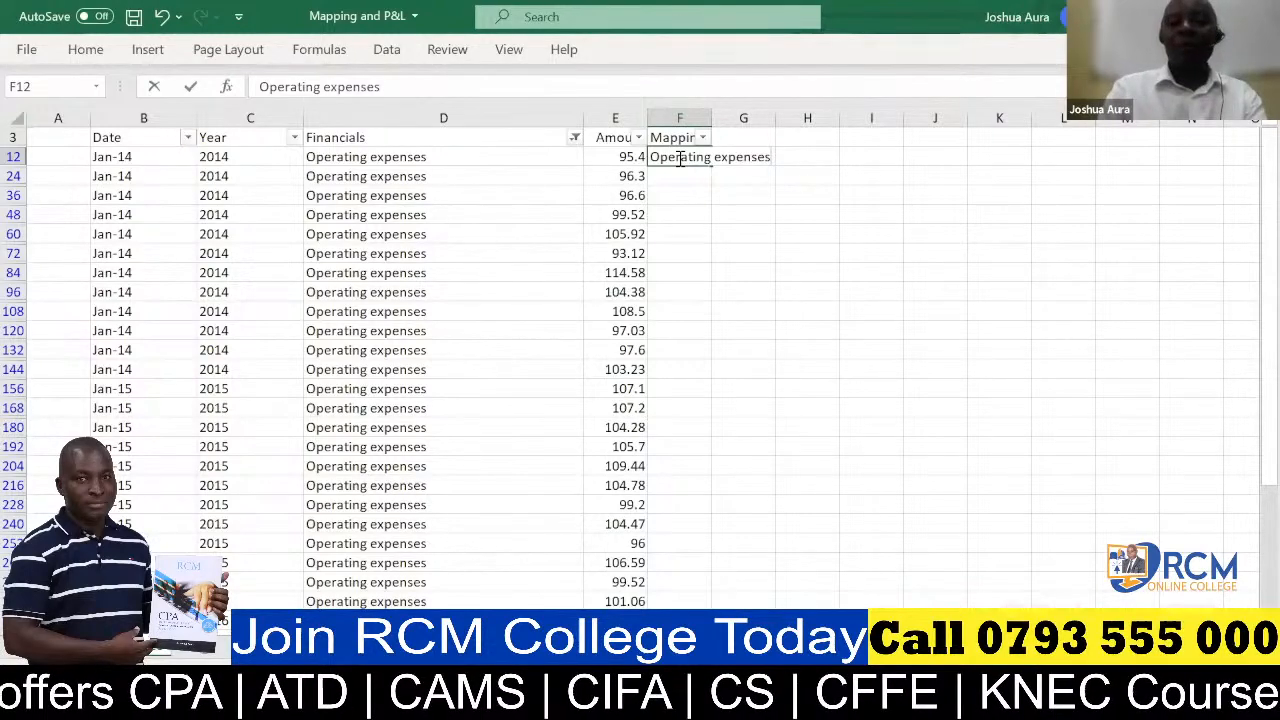
key(ctrl+Return)
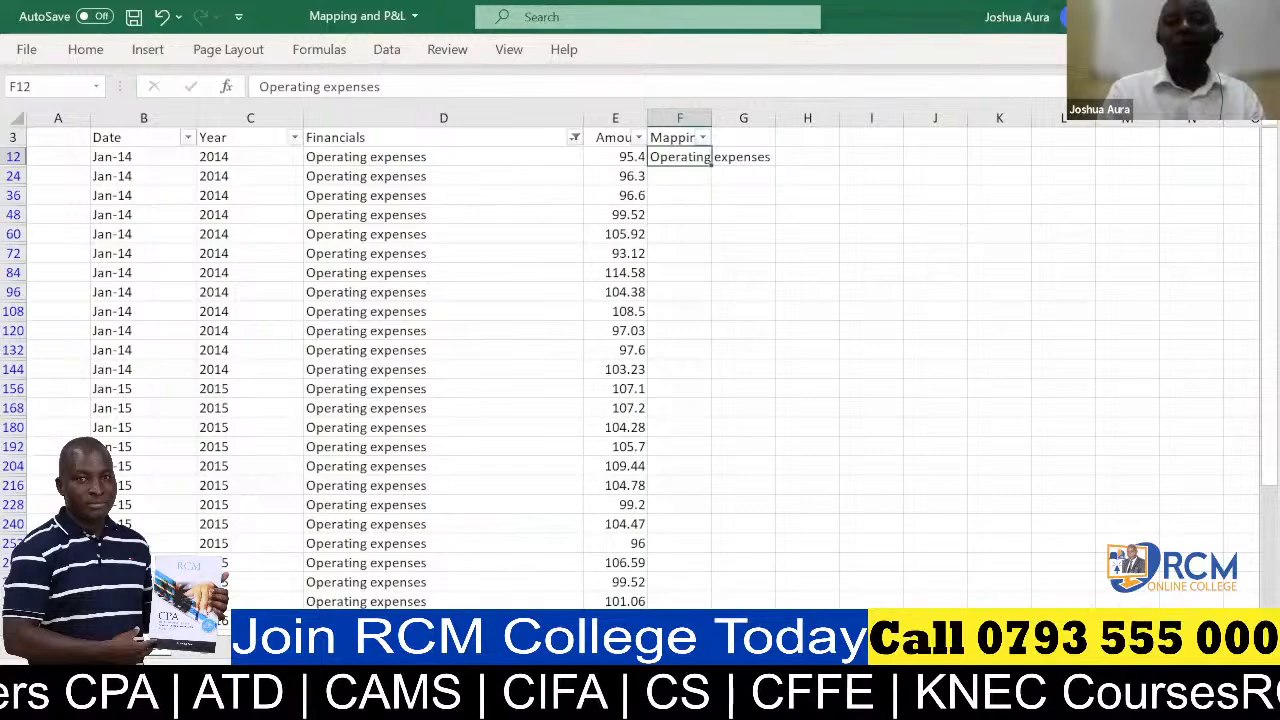
drag(712, 165, 703, 318)
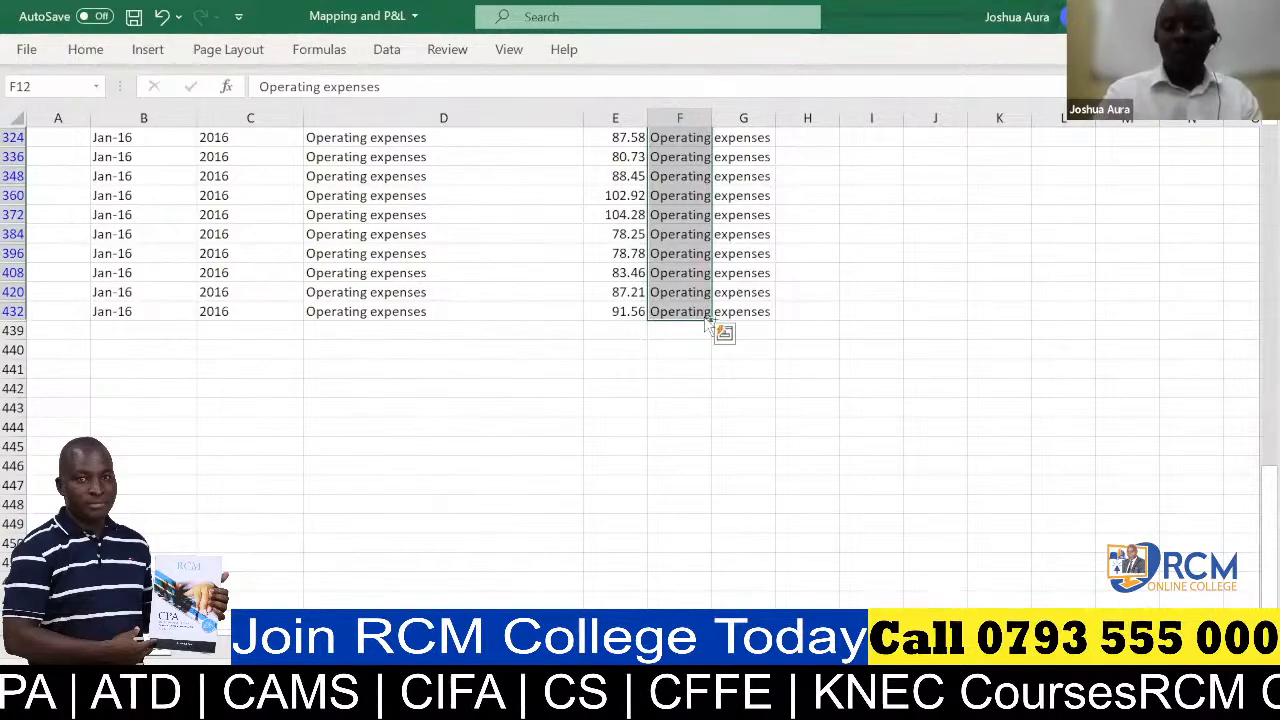
- Change the Financials column filter to show only D&A, using the search term "d&a"
key(ctrl+shift+Up)
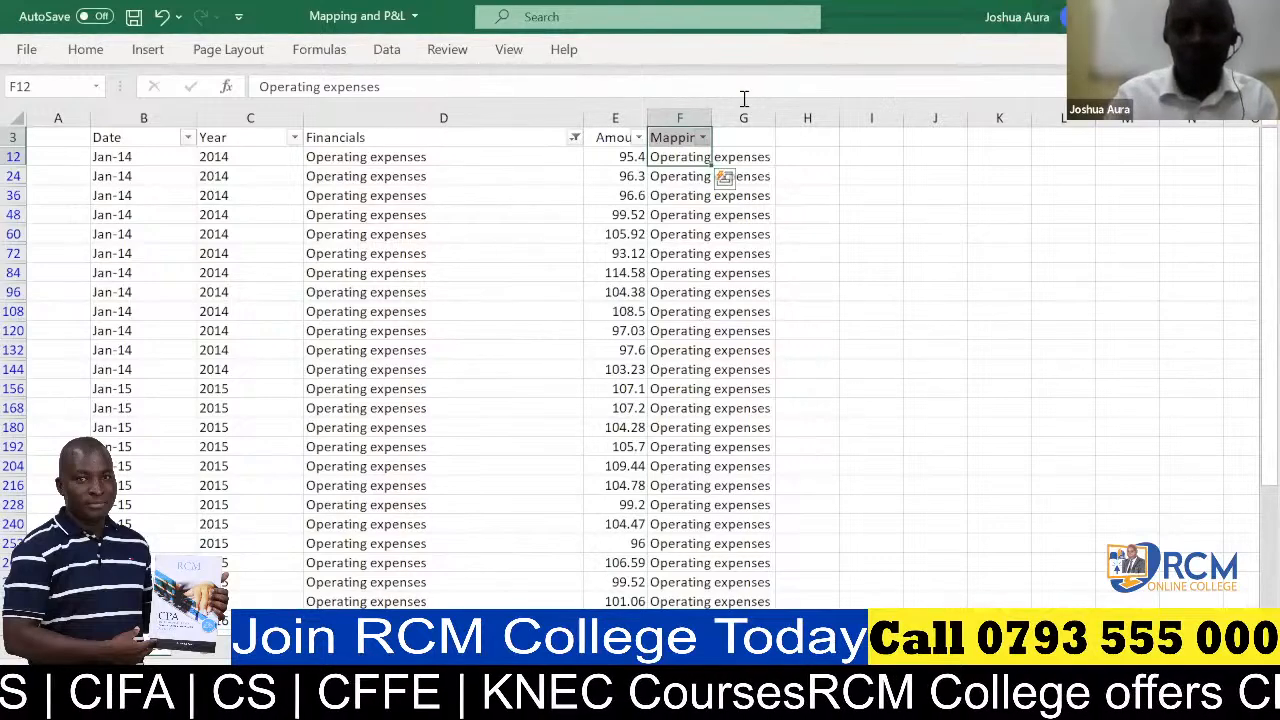
key(alt+Tab)
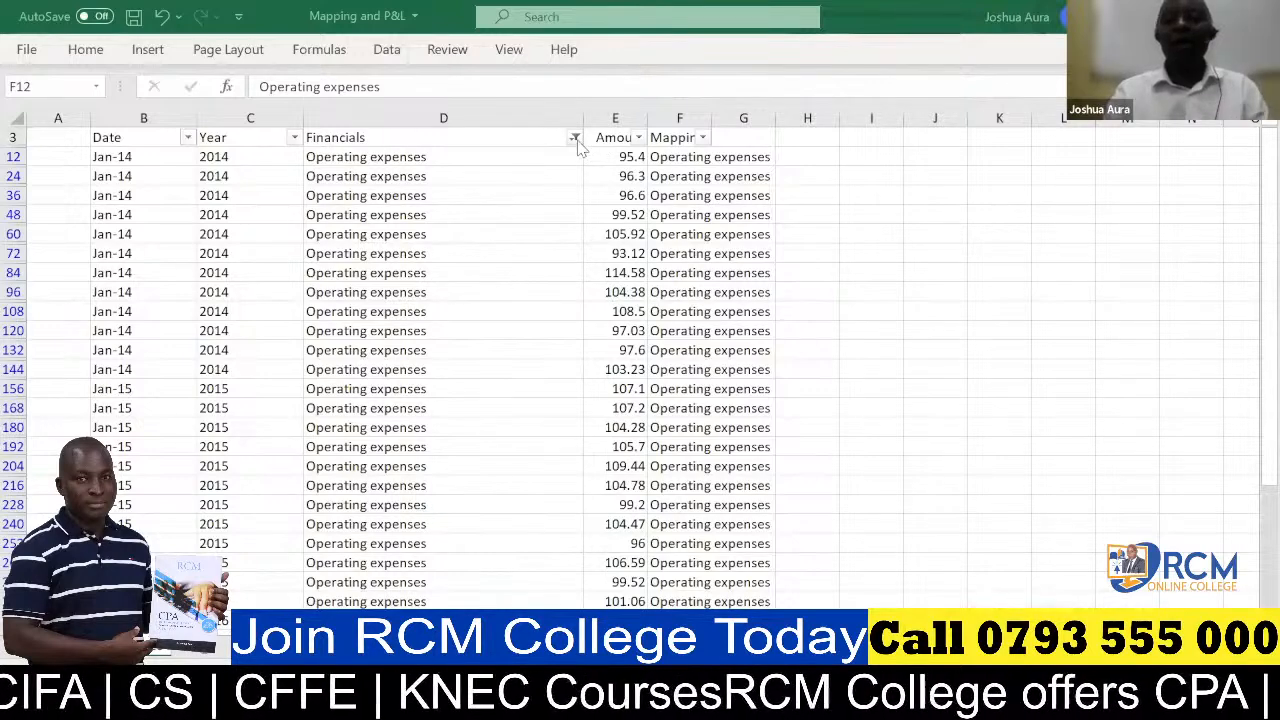
key(shift+Up)
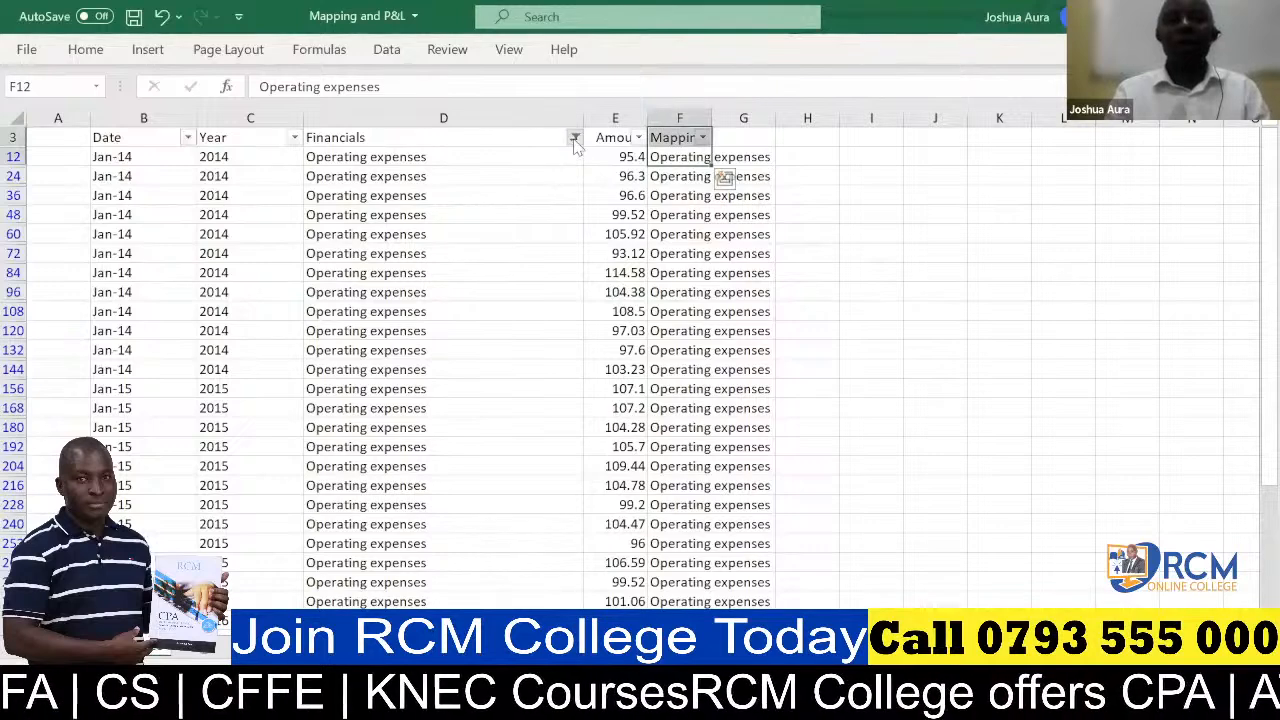
click(575, 140)
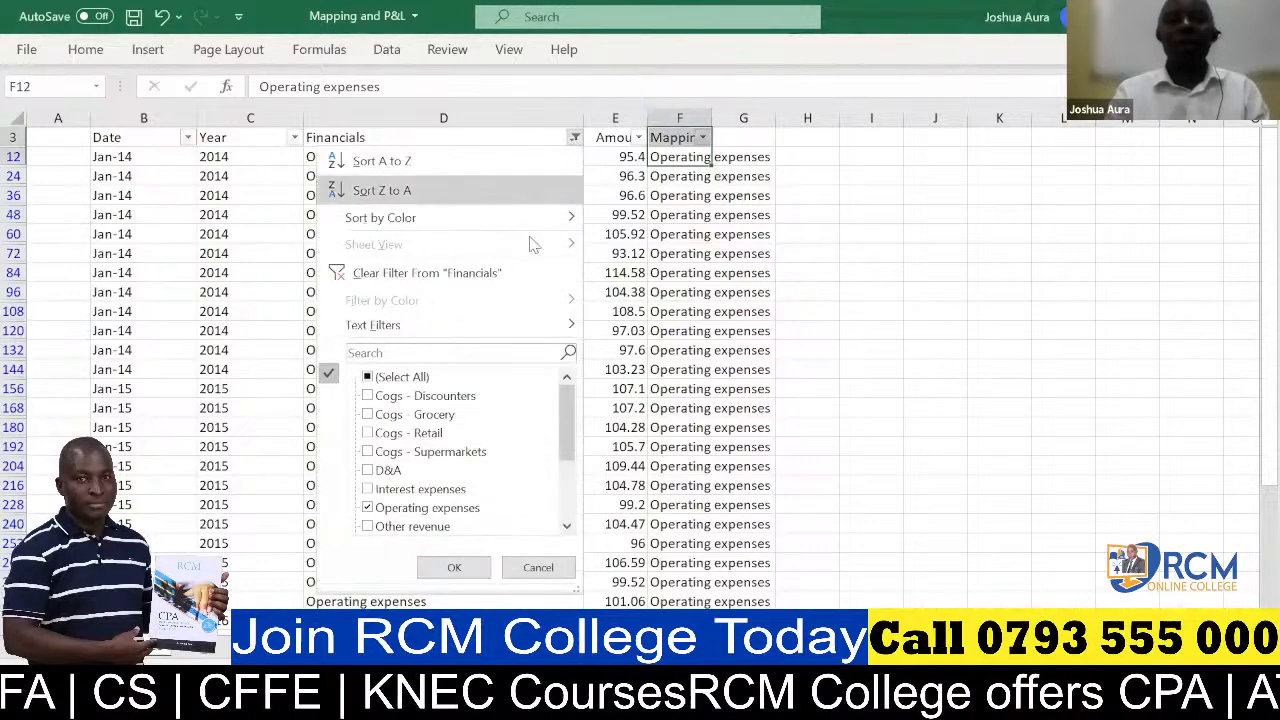
click(483, 350)
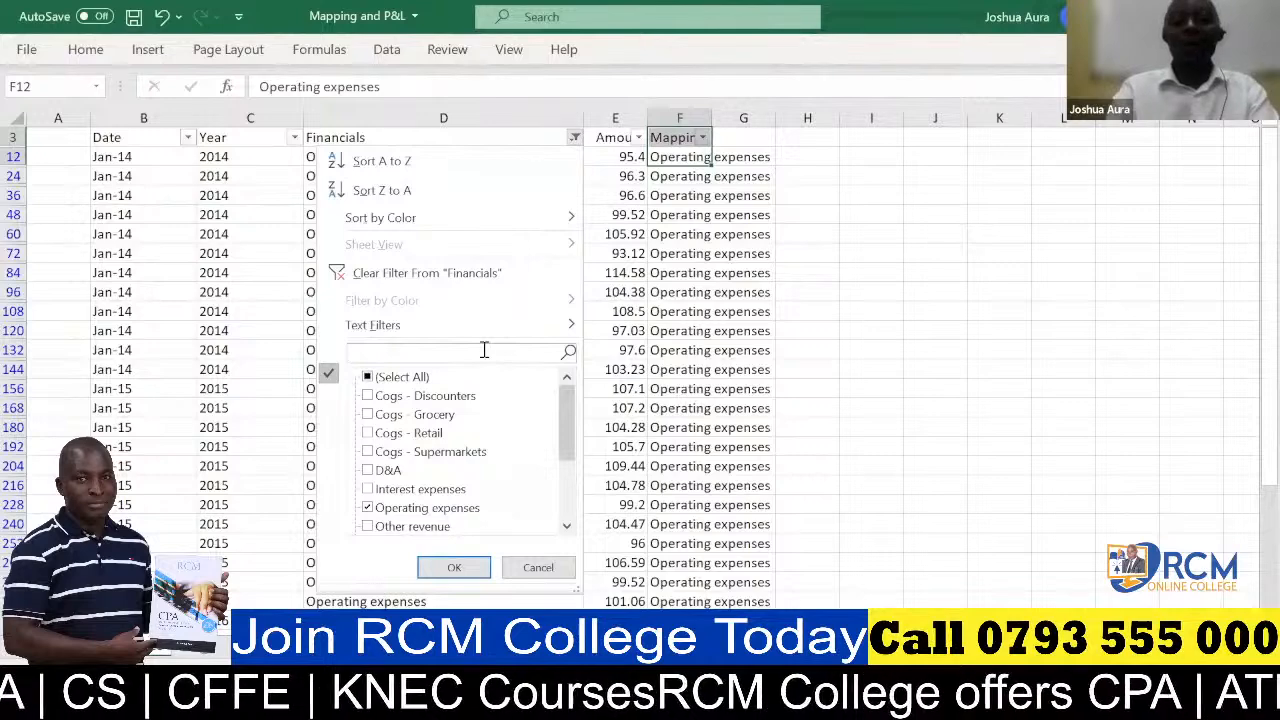
text(d)
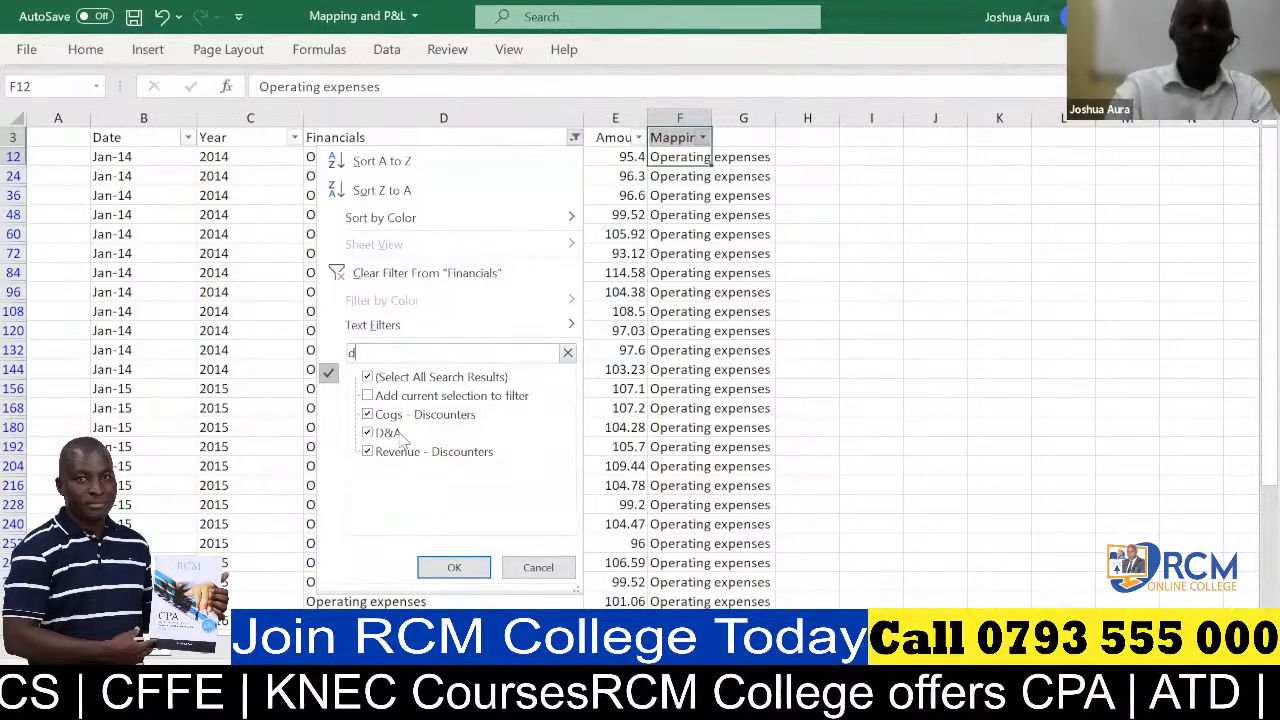
text(&a)
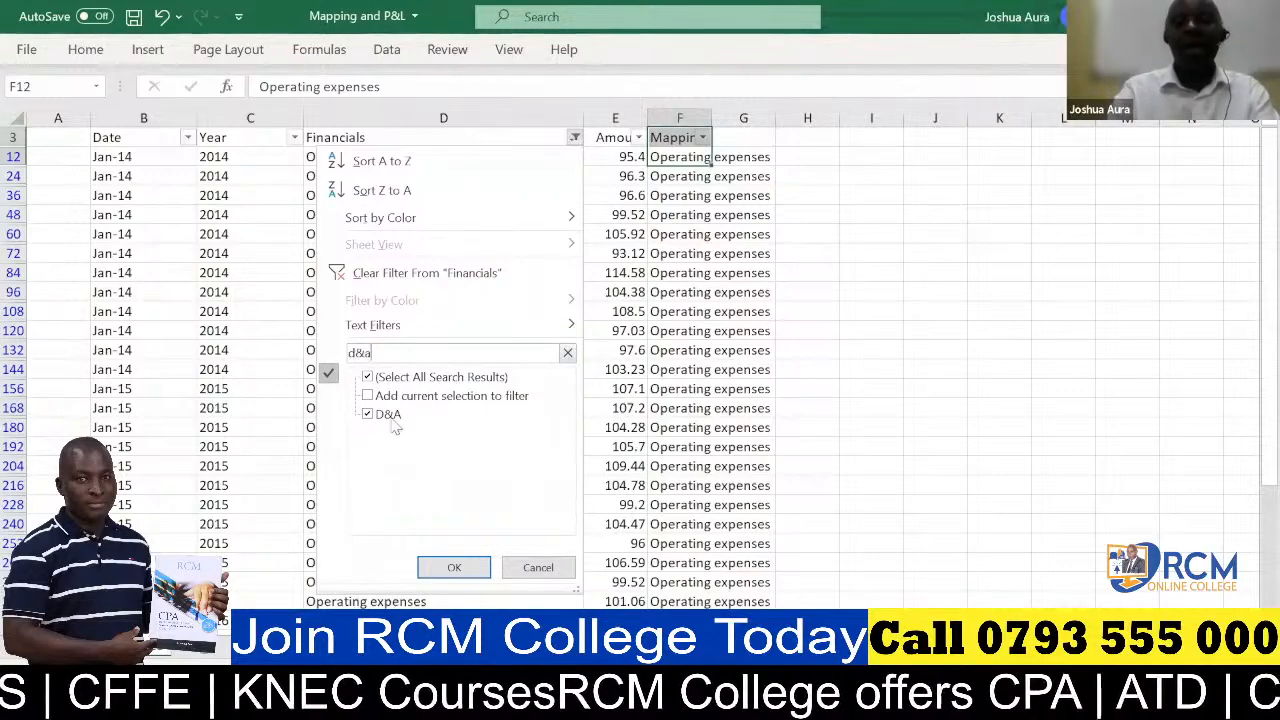
click(460, 572)
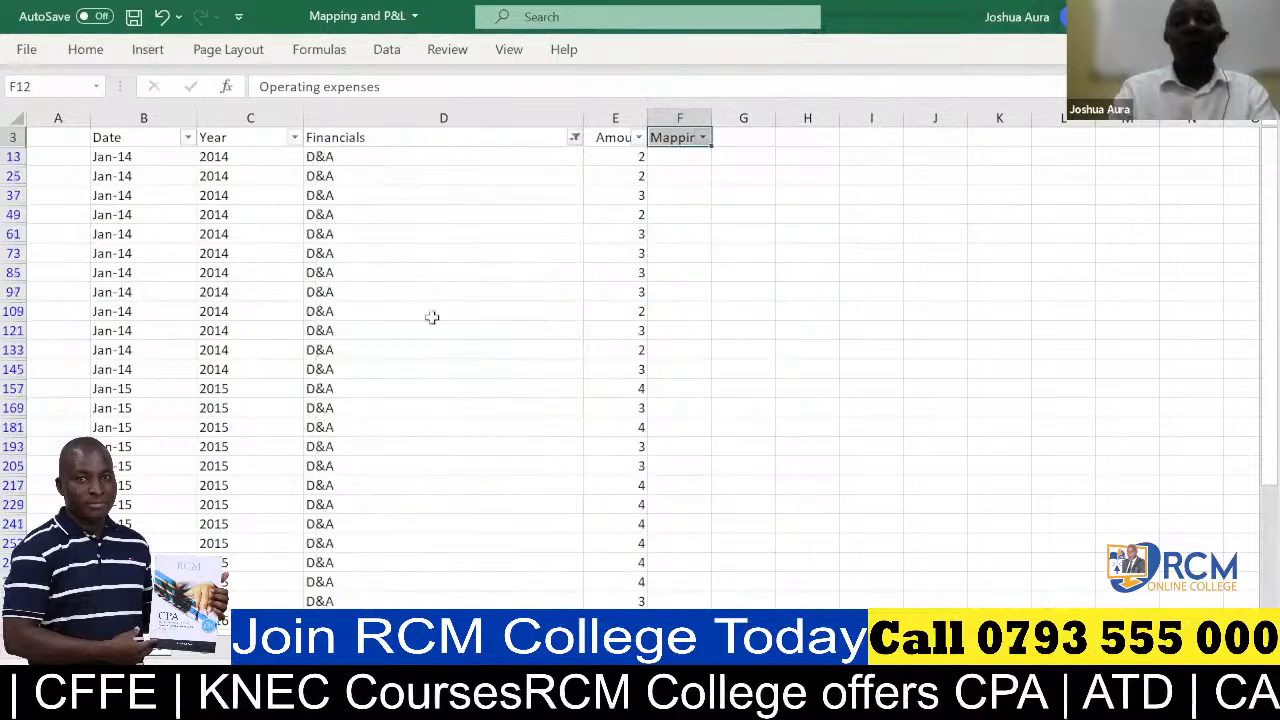
- Enter "Depreciation and Armotisation" in Mapping cell F13 and fill it down through the last filtered row, 433
click(686, 160)
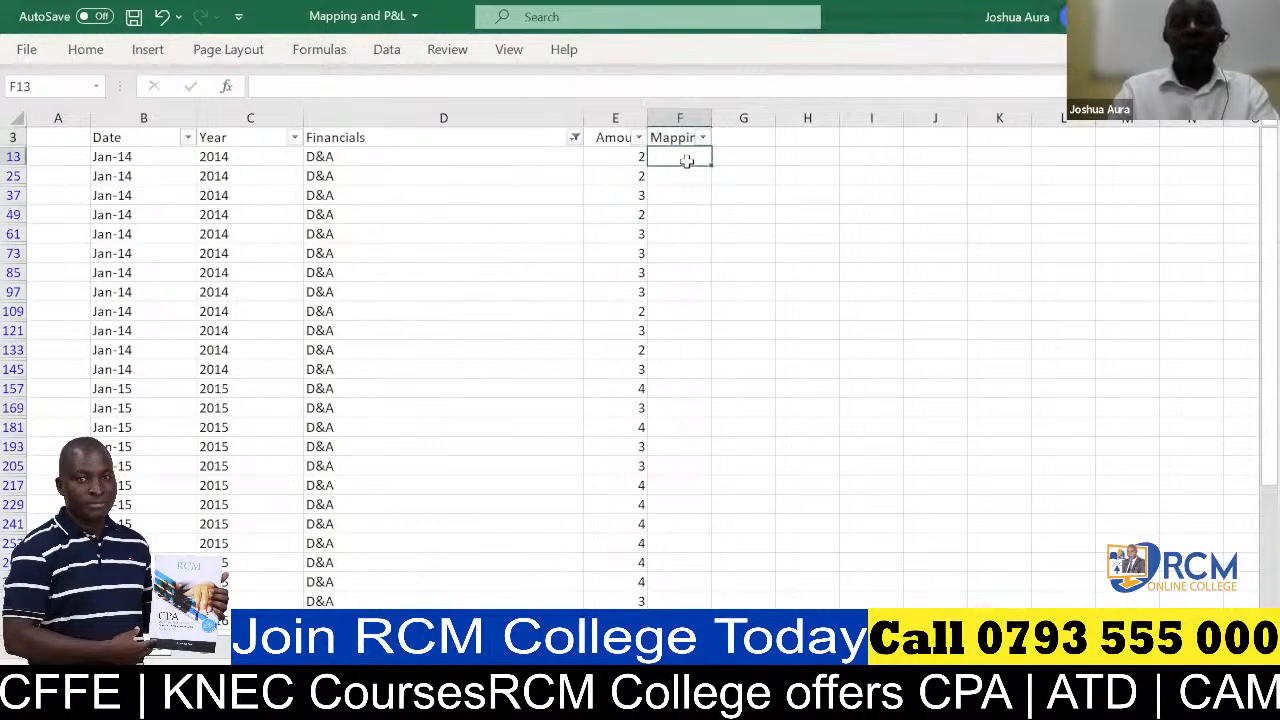
text(Deprecia)
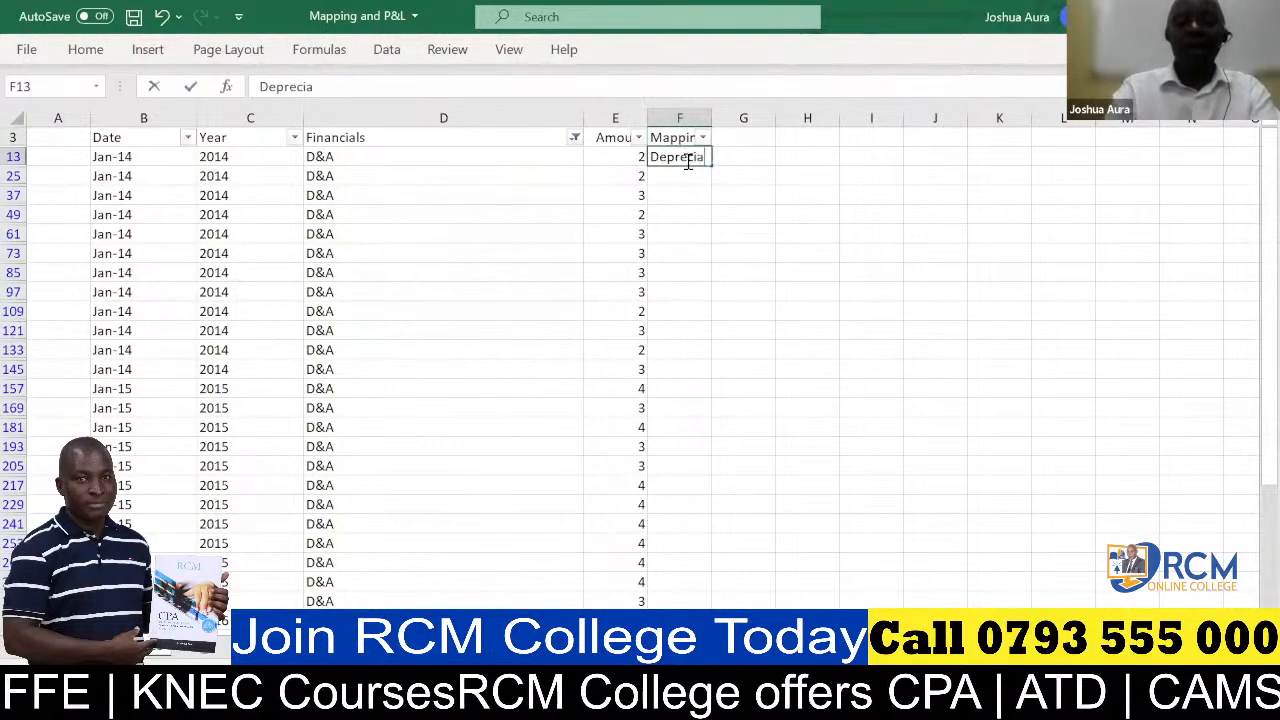
text(tion a)
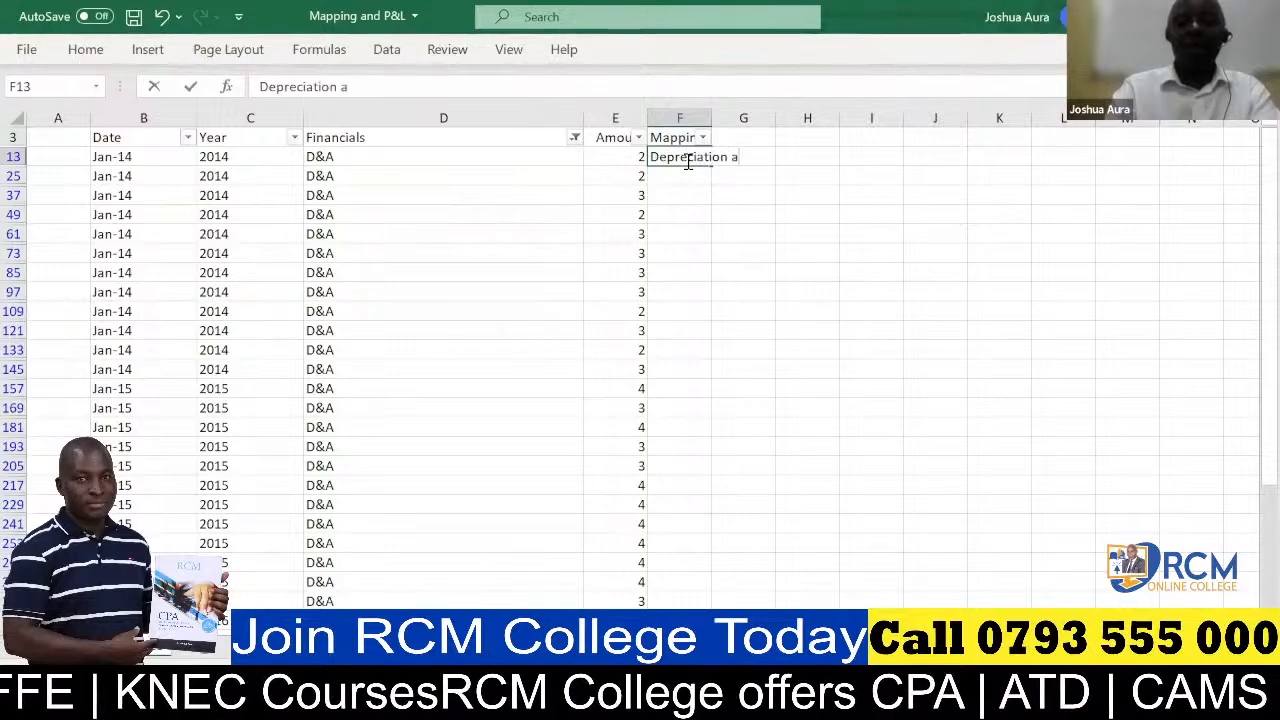
text(nd Ar)
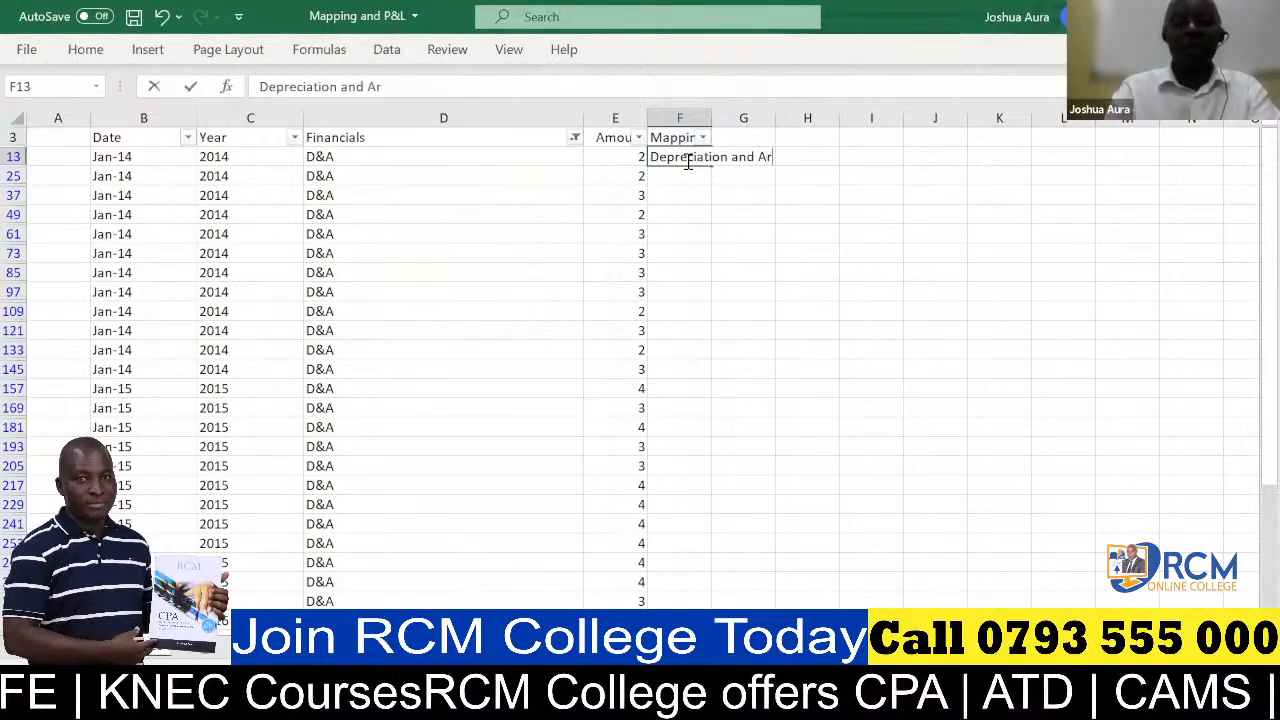
text(motisa)
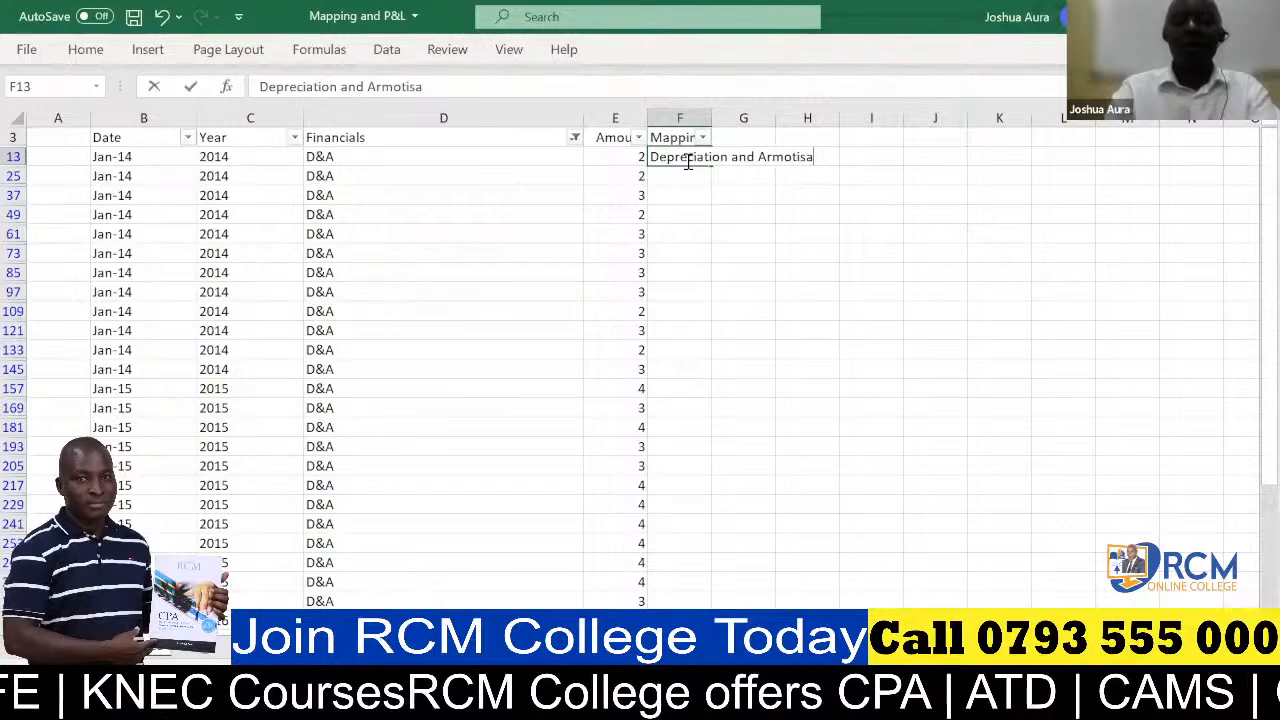
text(tion)
key(Return)
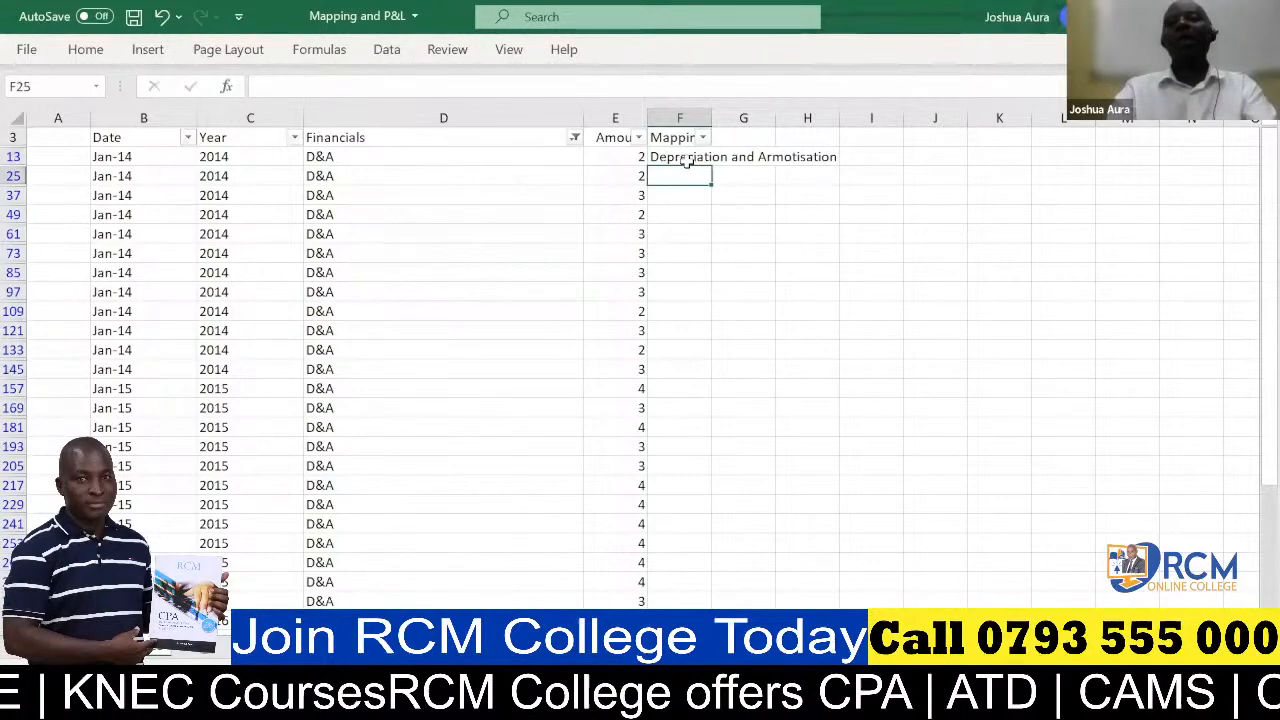
click(685, 155)
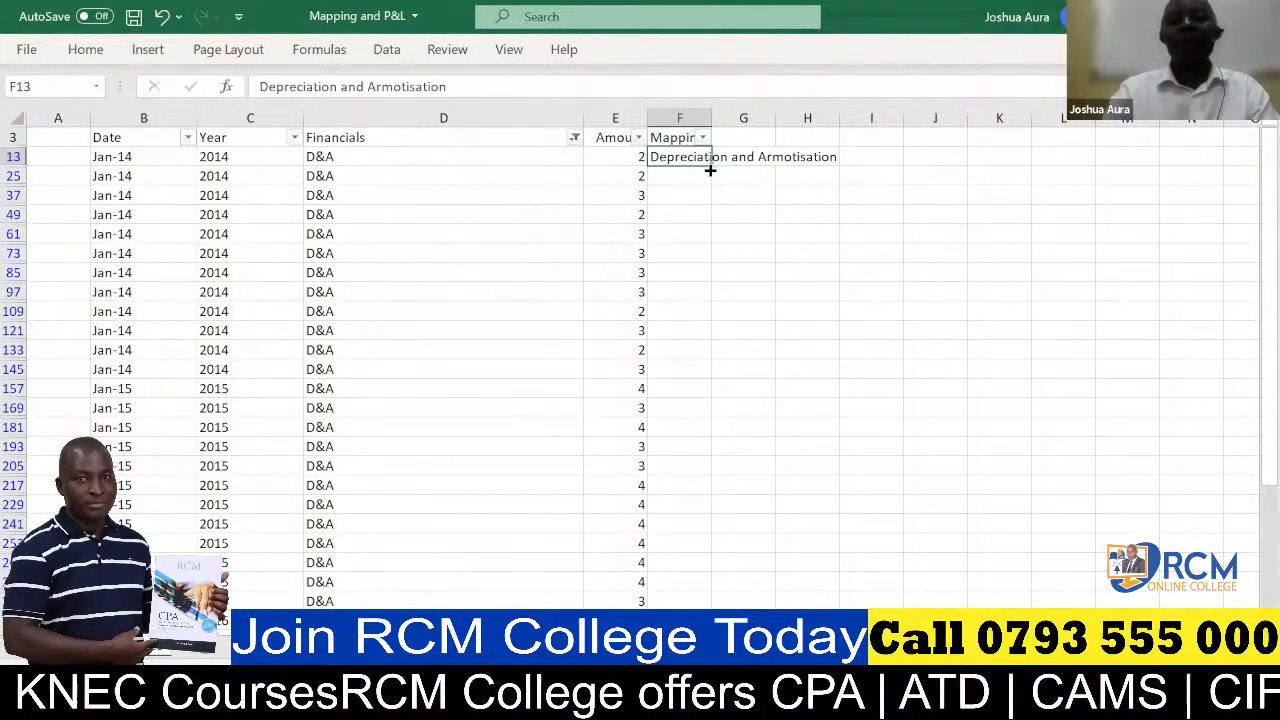
drag(710, 170, 698, 199)
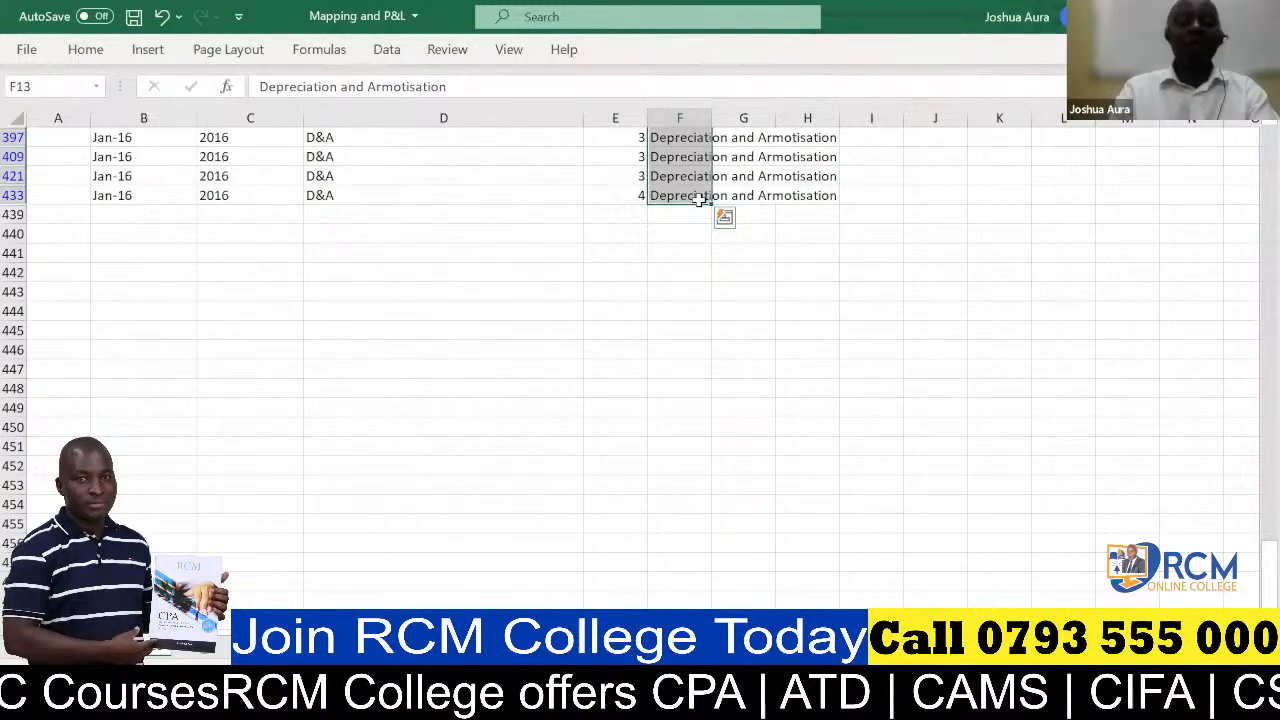
- Change the Financials column filter to show only Interest expenses, using the search term "Interest"
key(ctrl+shift+Up)
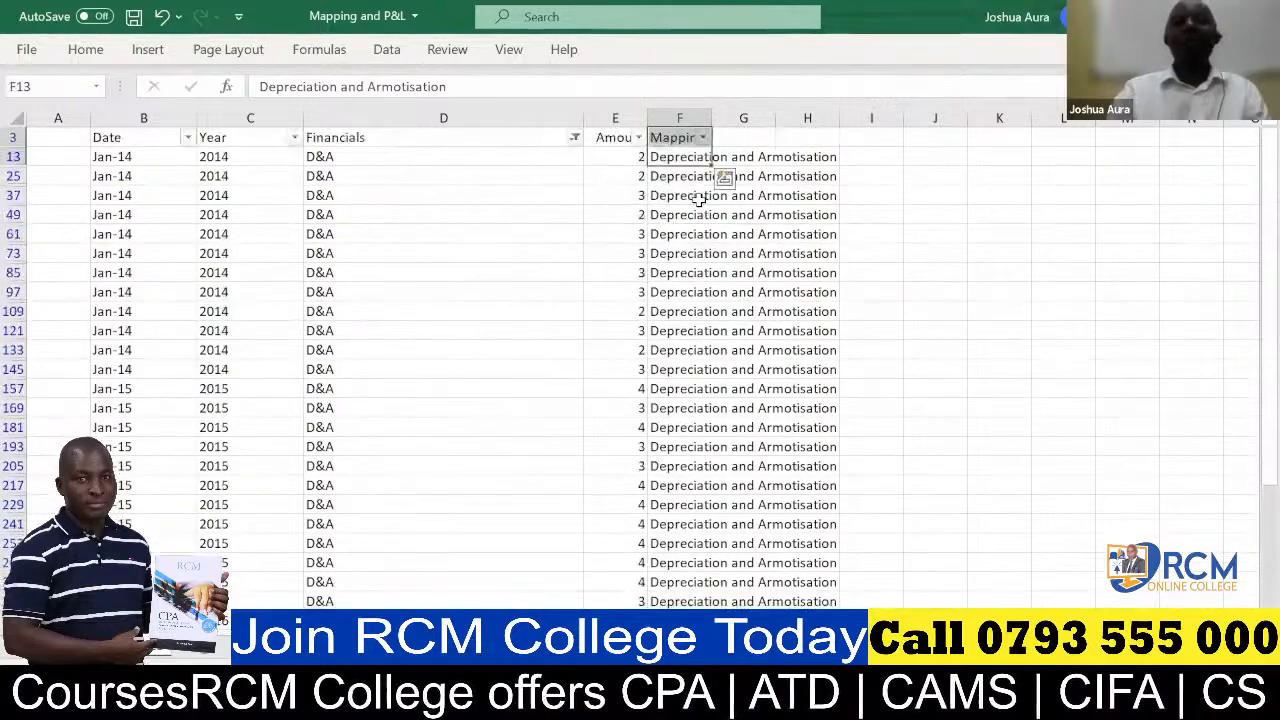
click(576, 139)
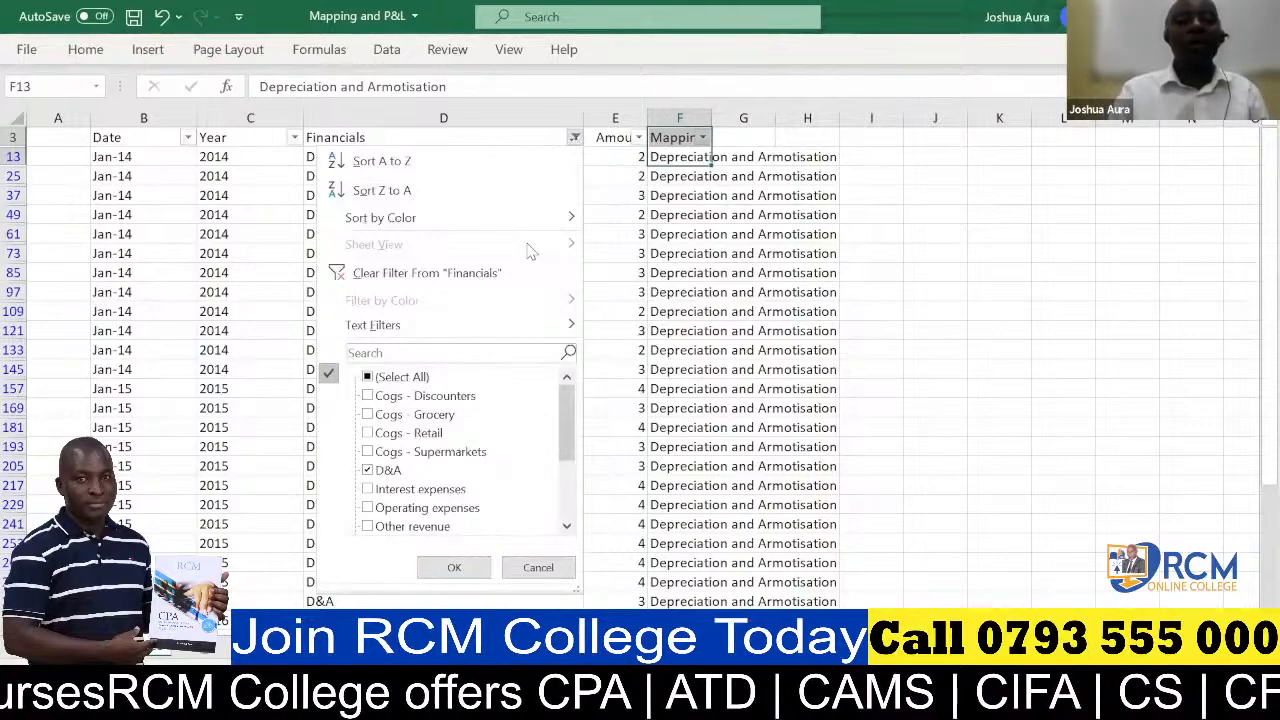
click(439, 351)
text(In)
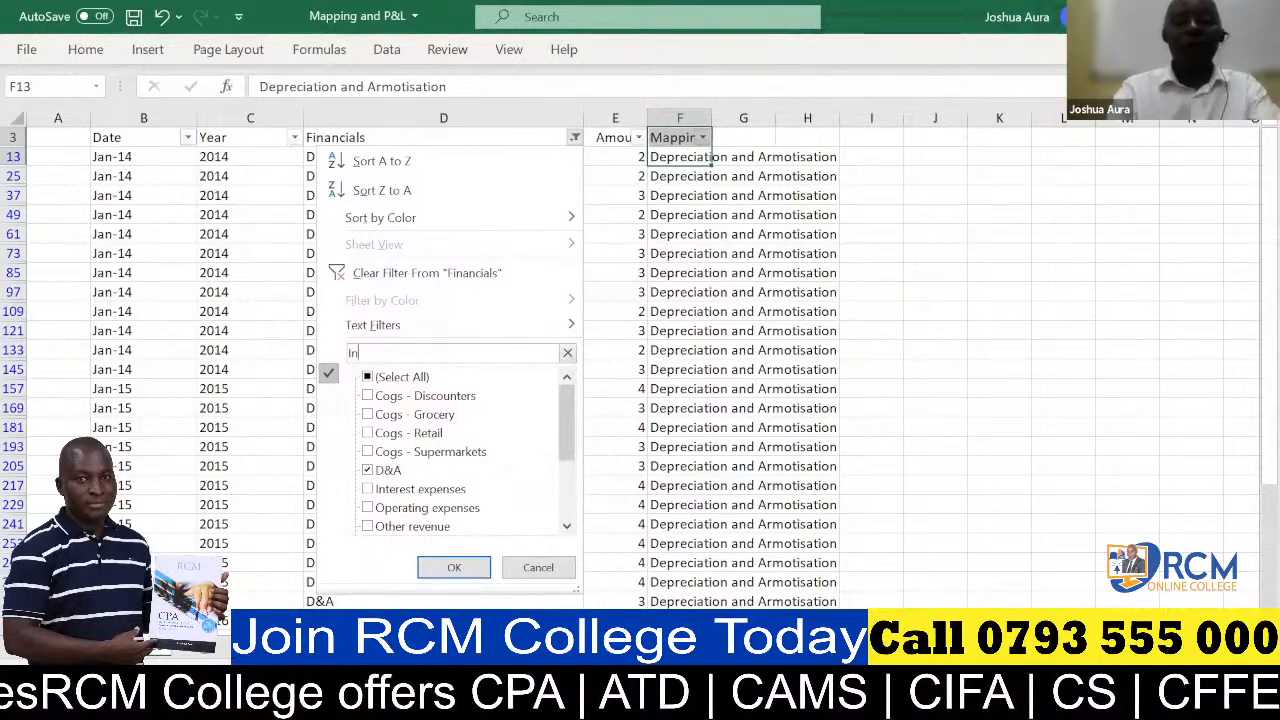
text(teres)
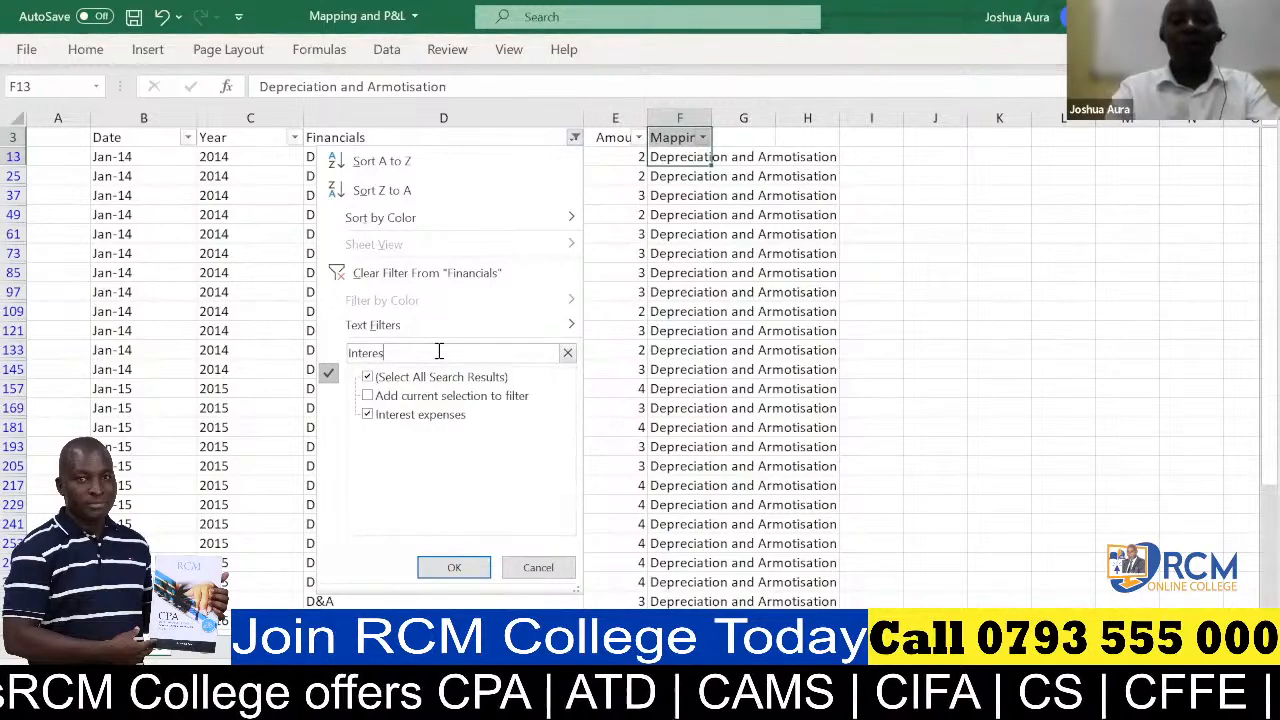
text(t)
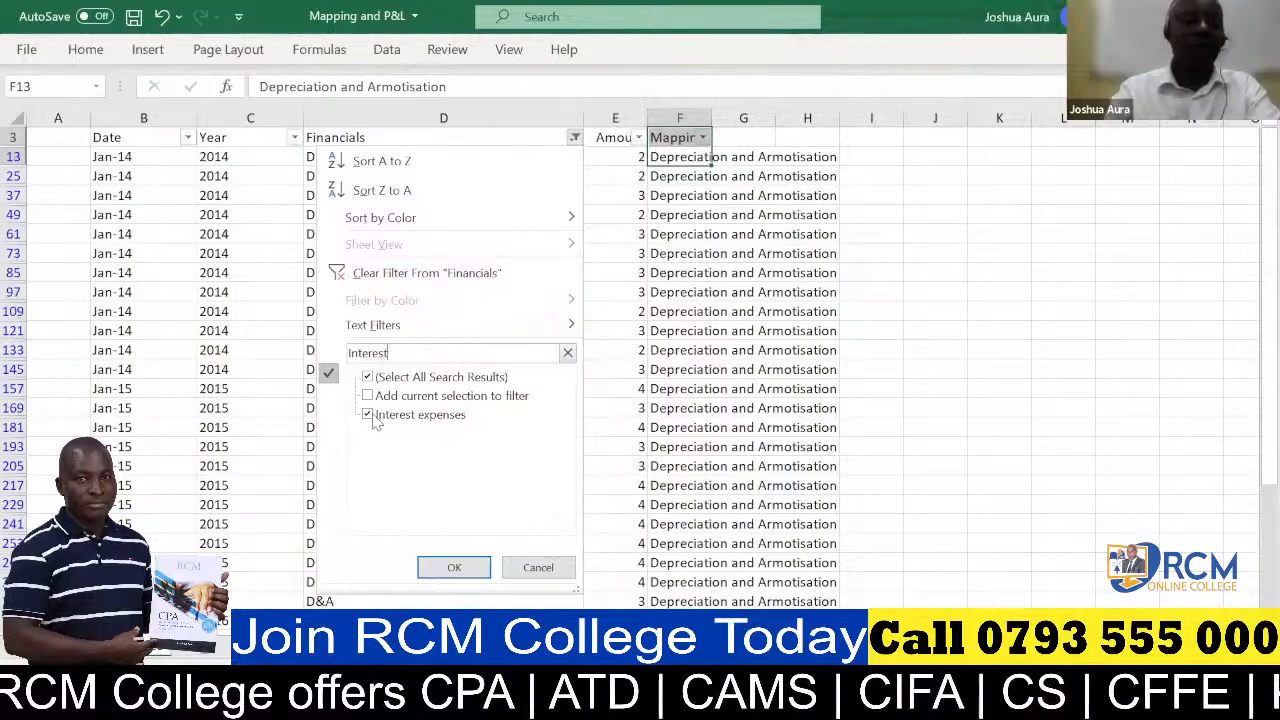
click(454, 568)
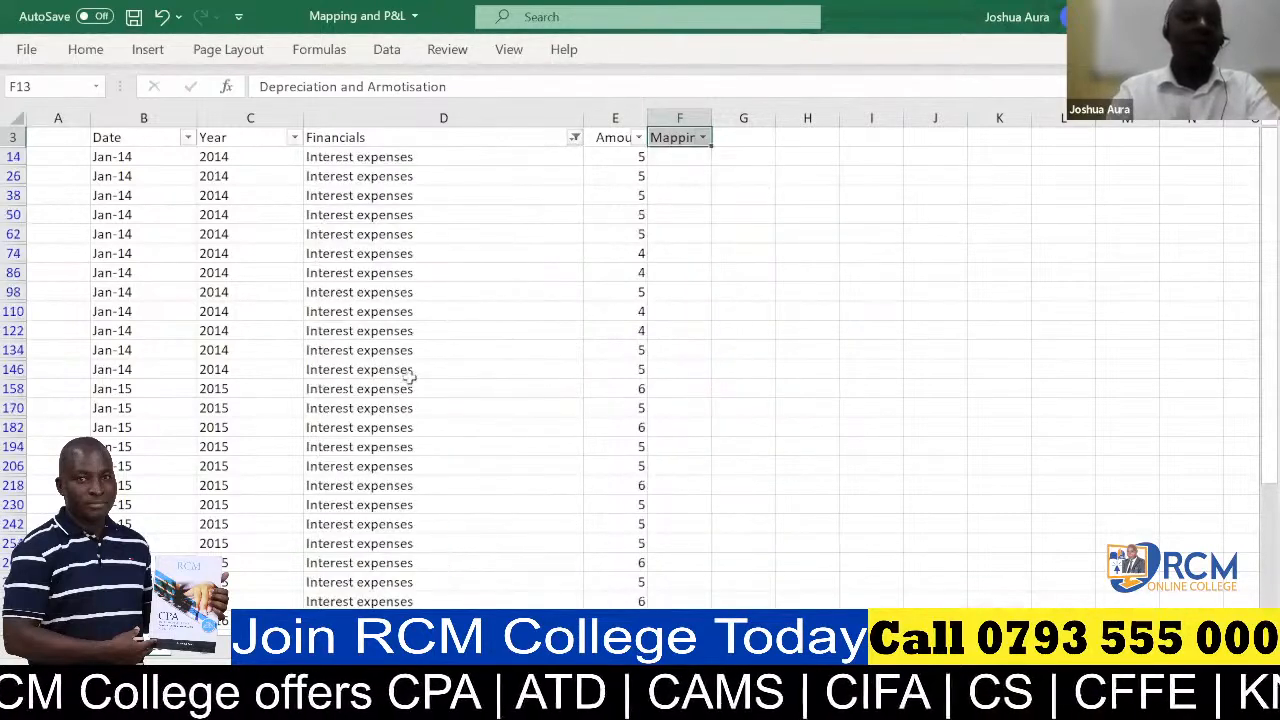
- Enter "Interest expenses" in Mapping cell F14 and fill it down through the last filtered row, 434
click(682, 158)
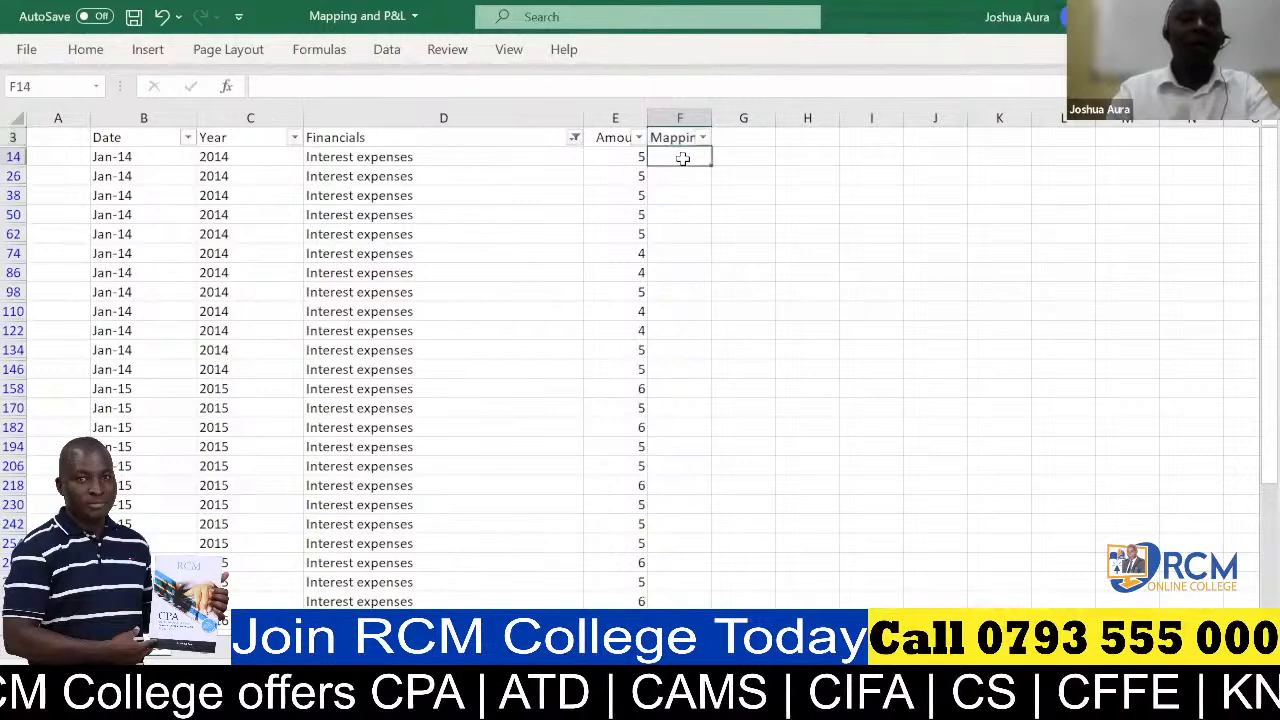
text(In)
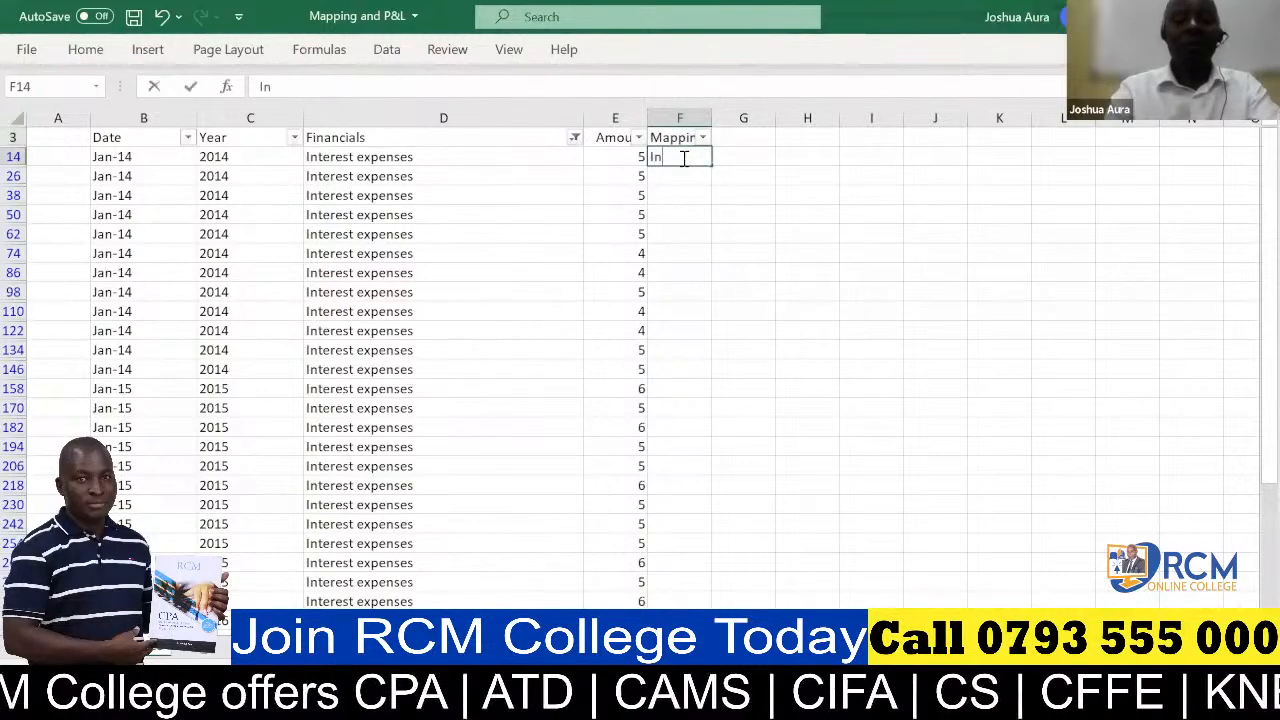
text(terest e)
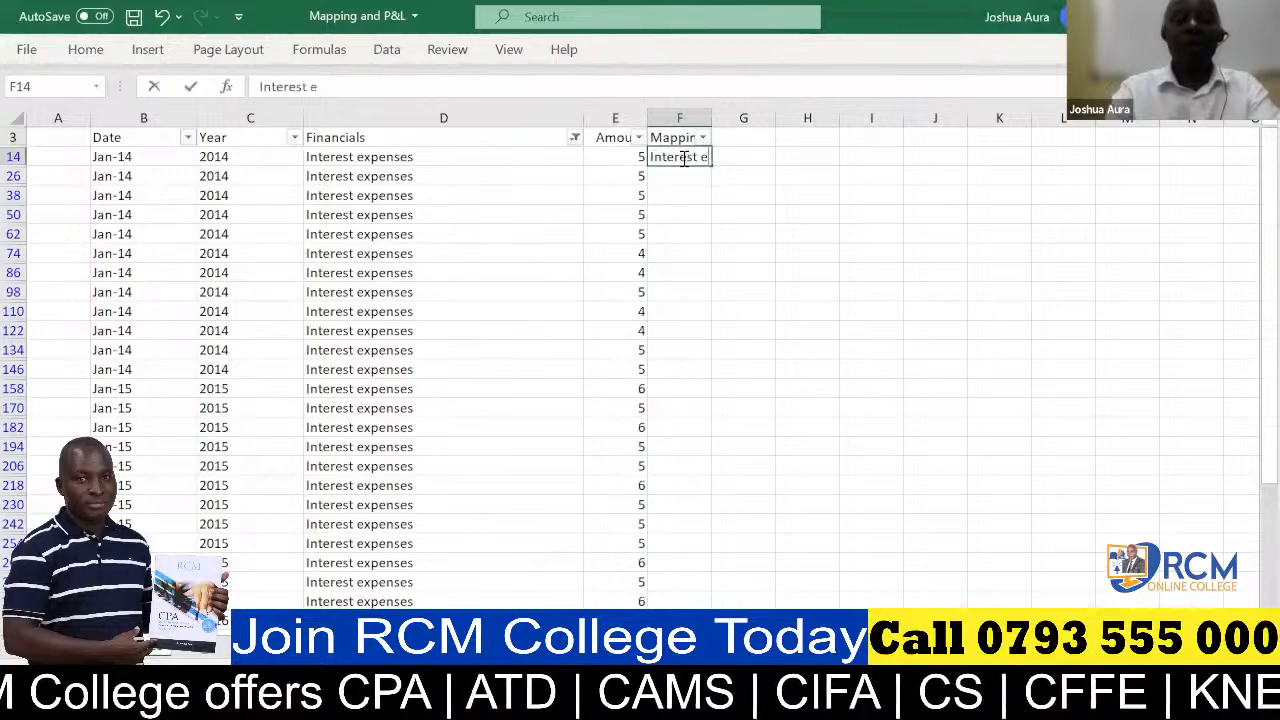
text(xpense)
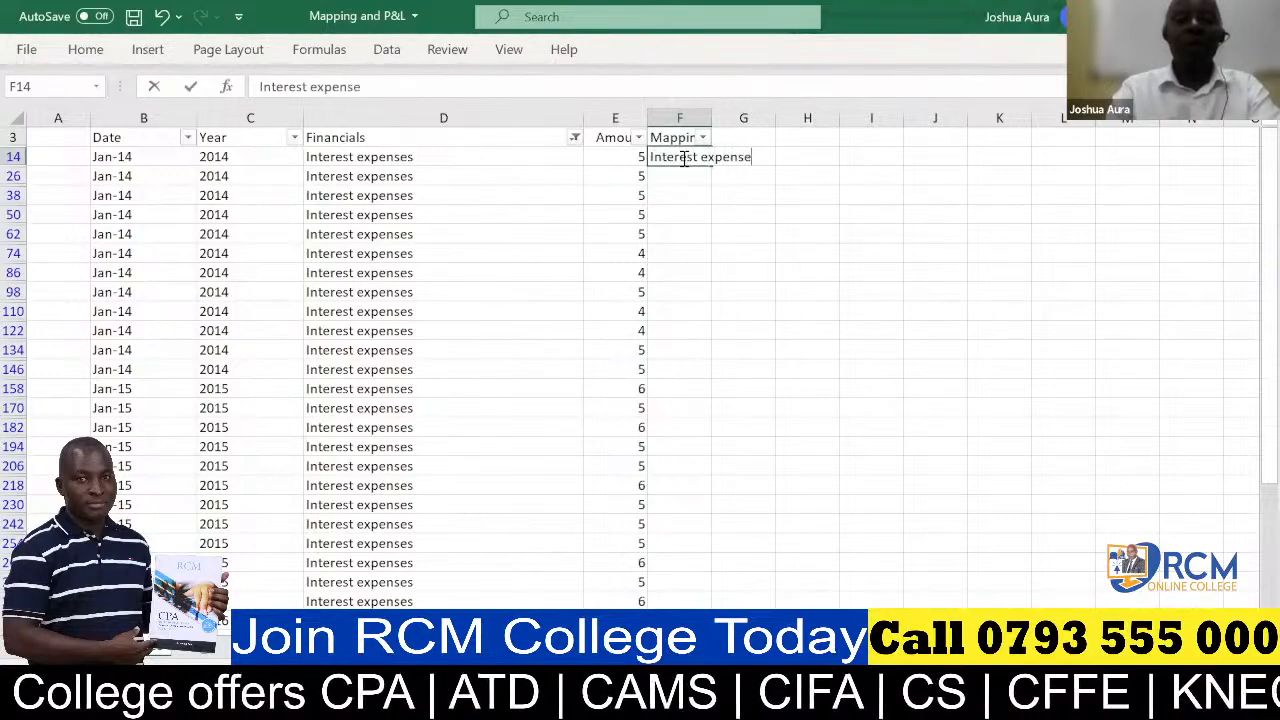
text(s)
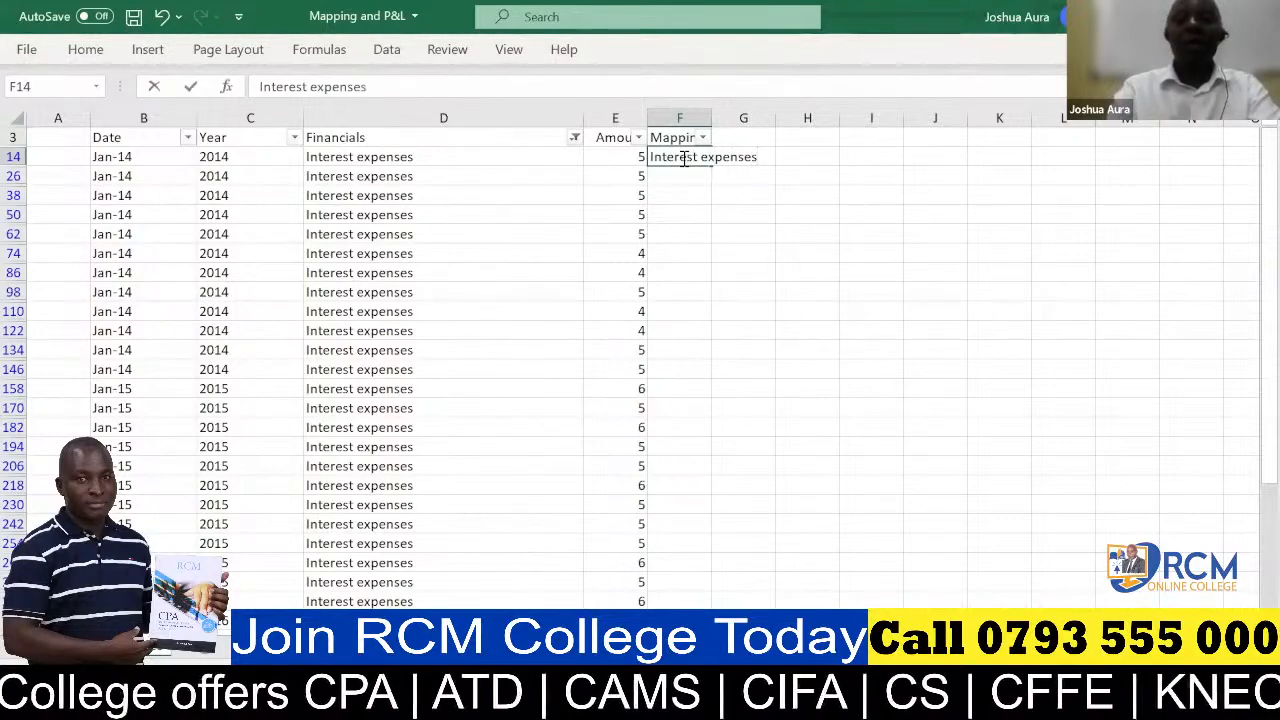
key(Return)
click(688, 160)
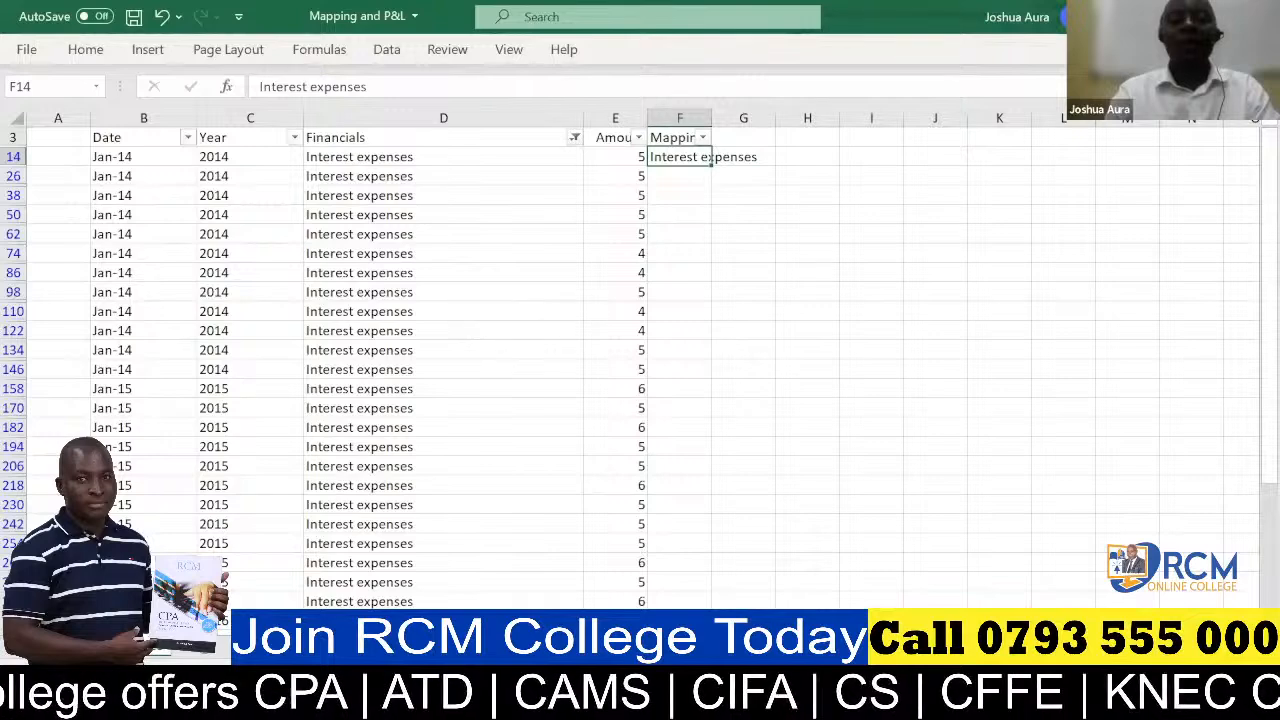
drag(712, 166, 689, 275)
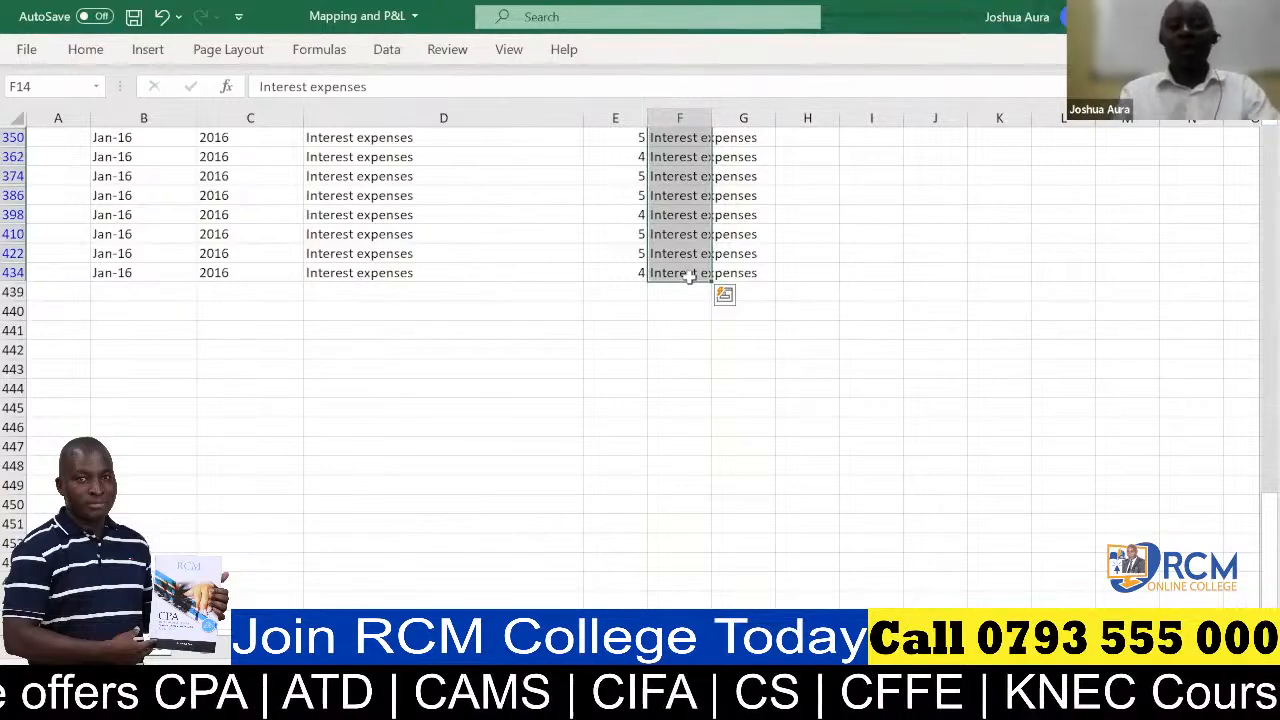
- Change the Financials column filter to show only Taxes, using the search term "taxe"
scroll(689, 277, up, 10)
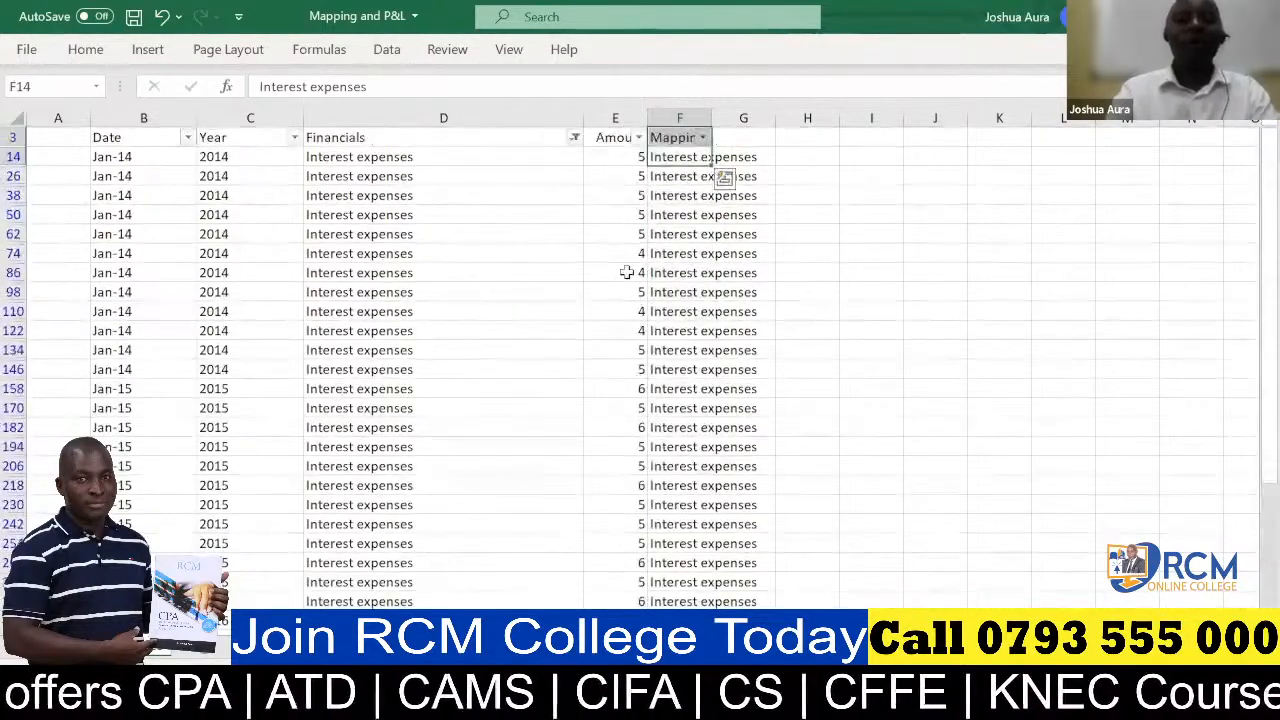
click(576, 140)
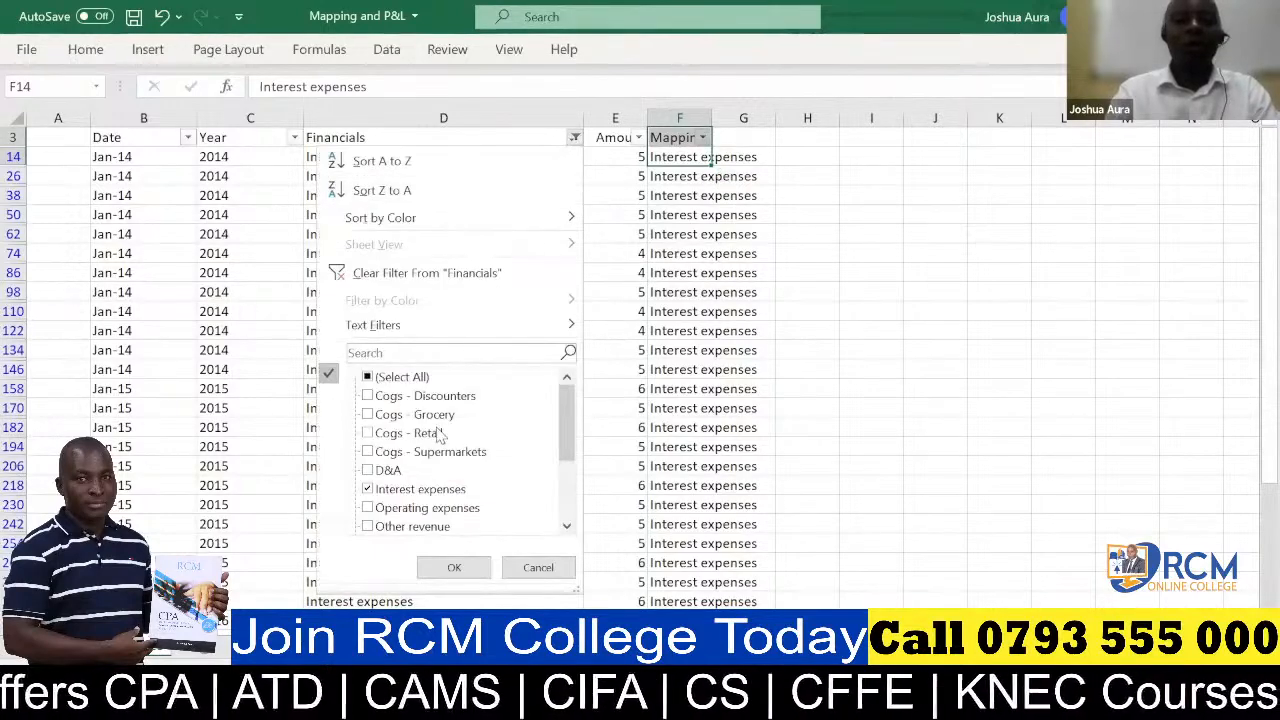
click(436, 355)
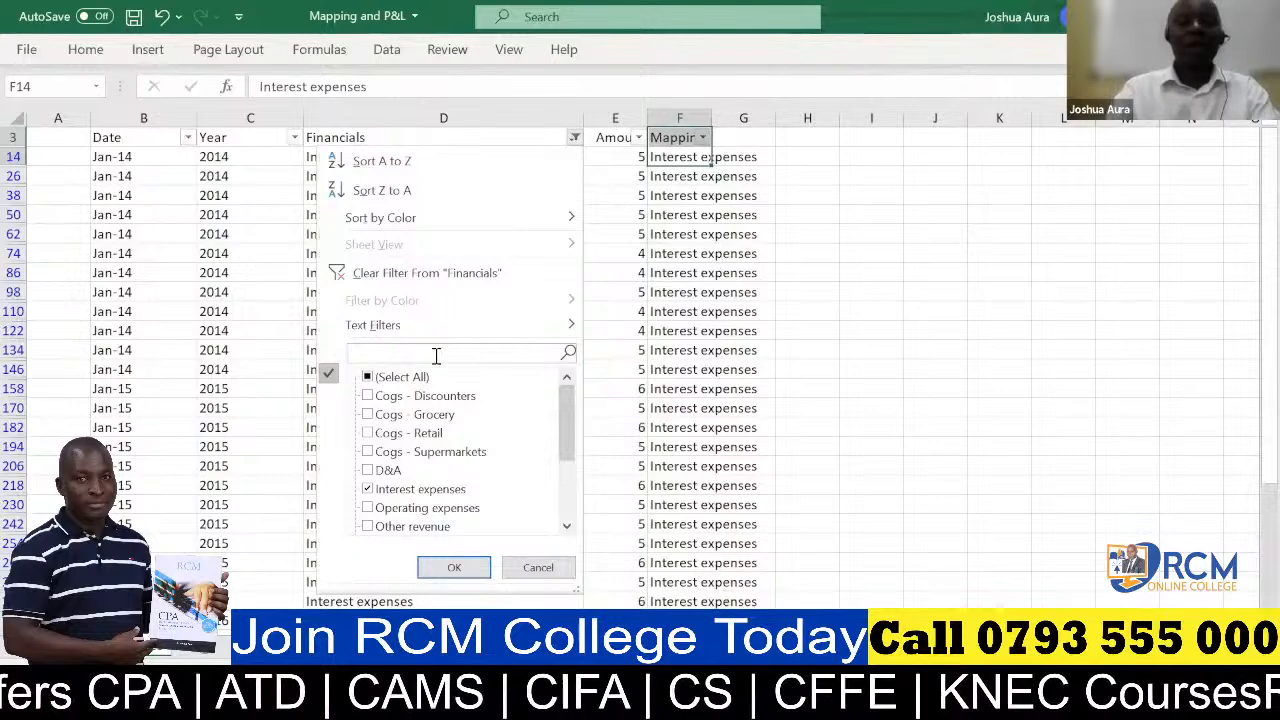
text(taxe)
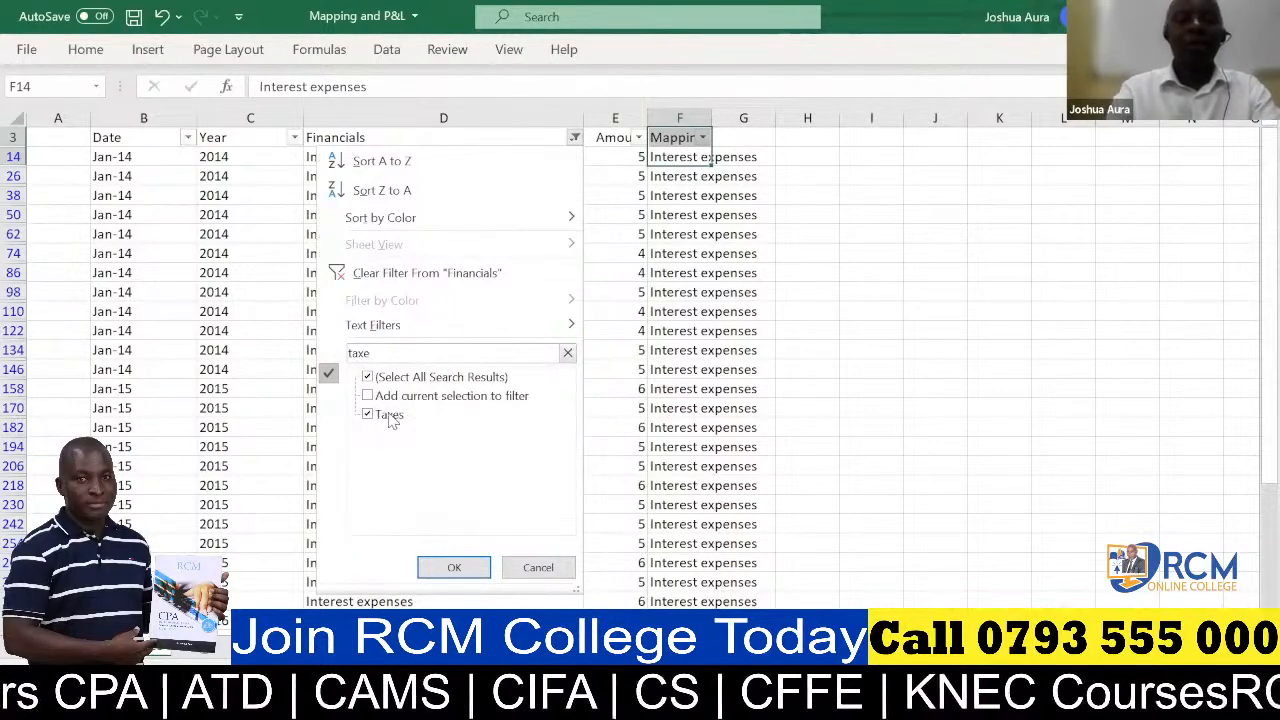
click(454, 568)
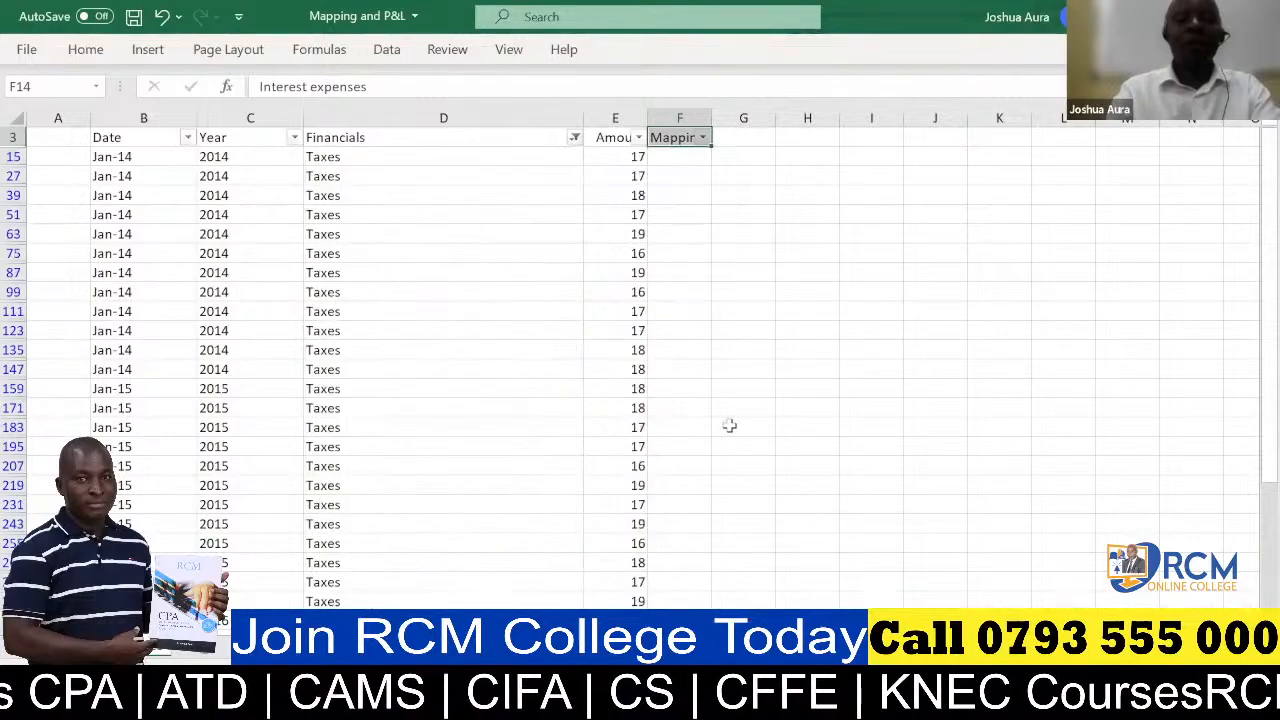
- Enter "Taxes" in Mapping cell F15 and fill it down through the last filtered row, 435
click(676, 157)
text(T)
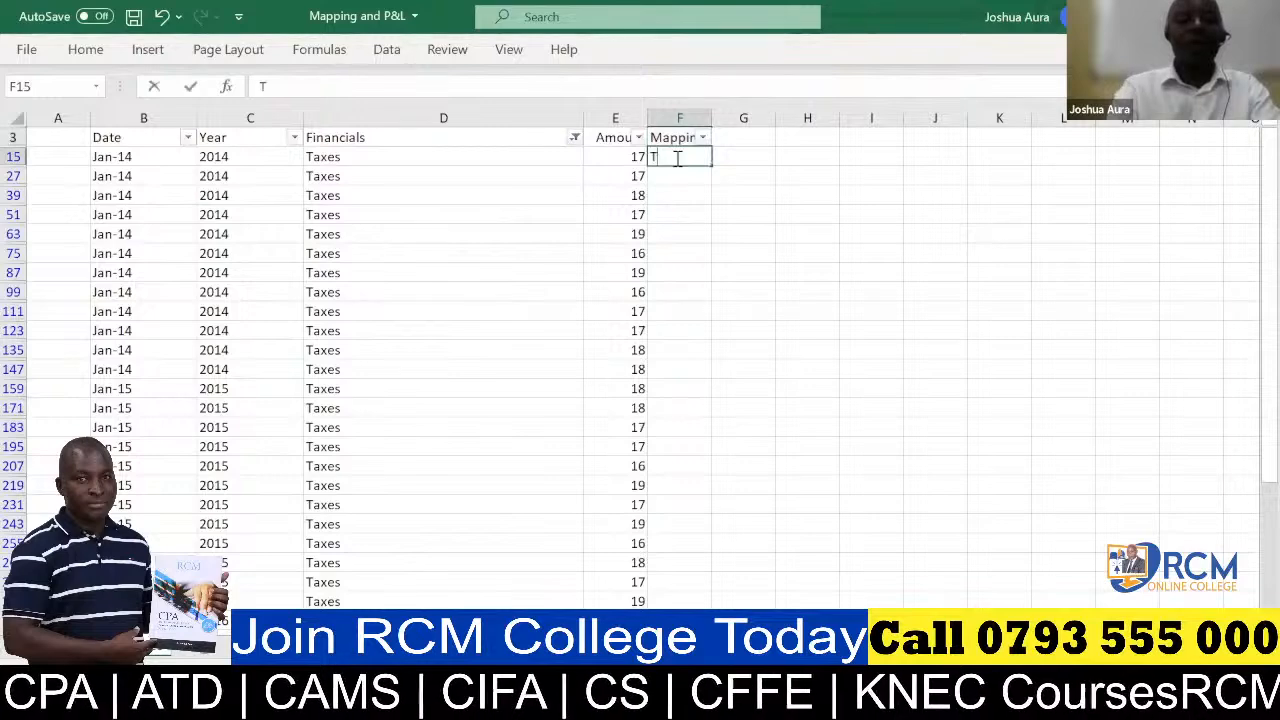
text(axes)
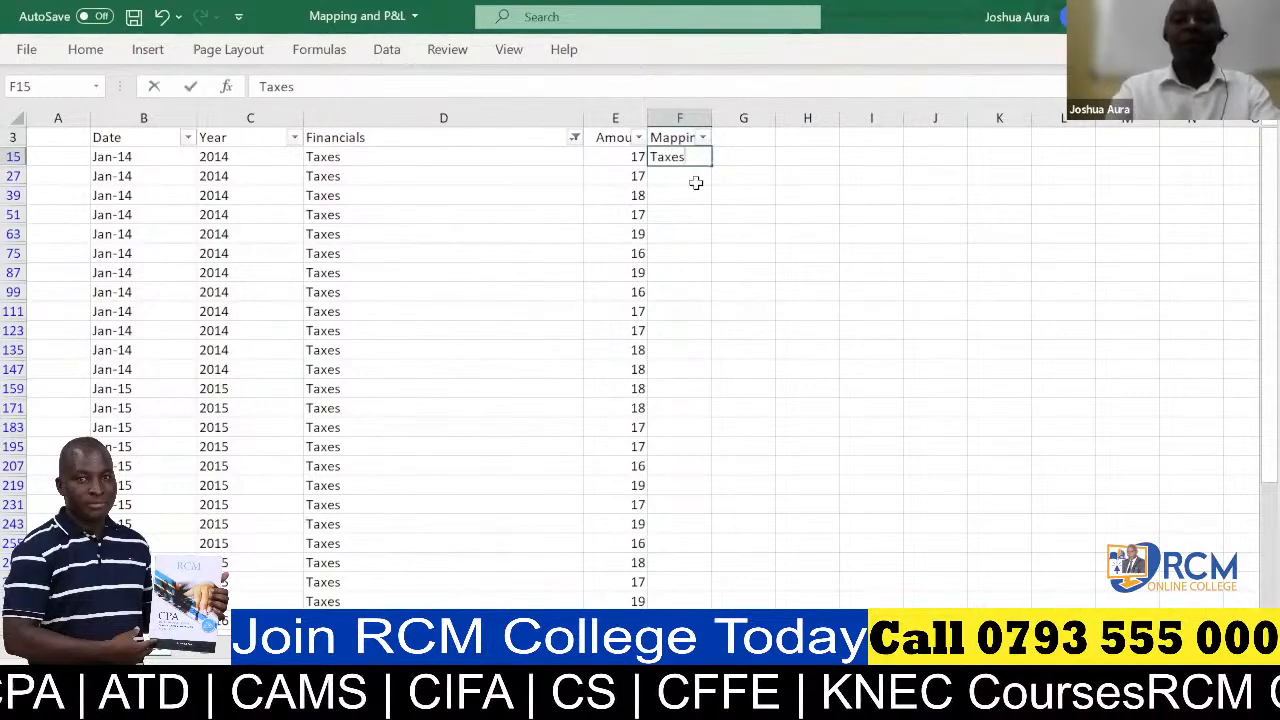
key(Return)
click(695, 156)
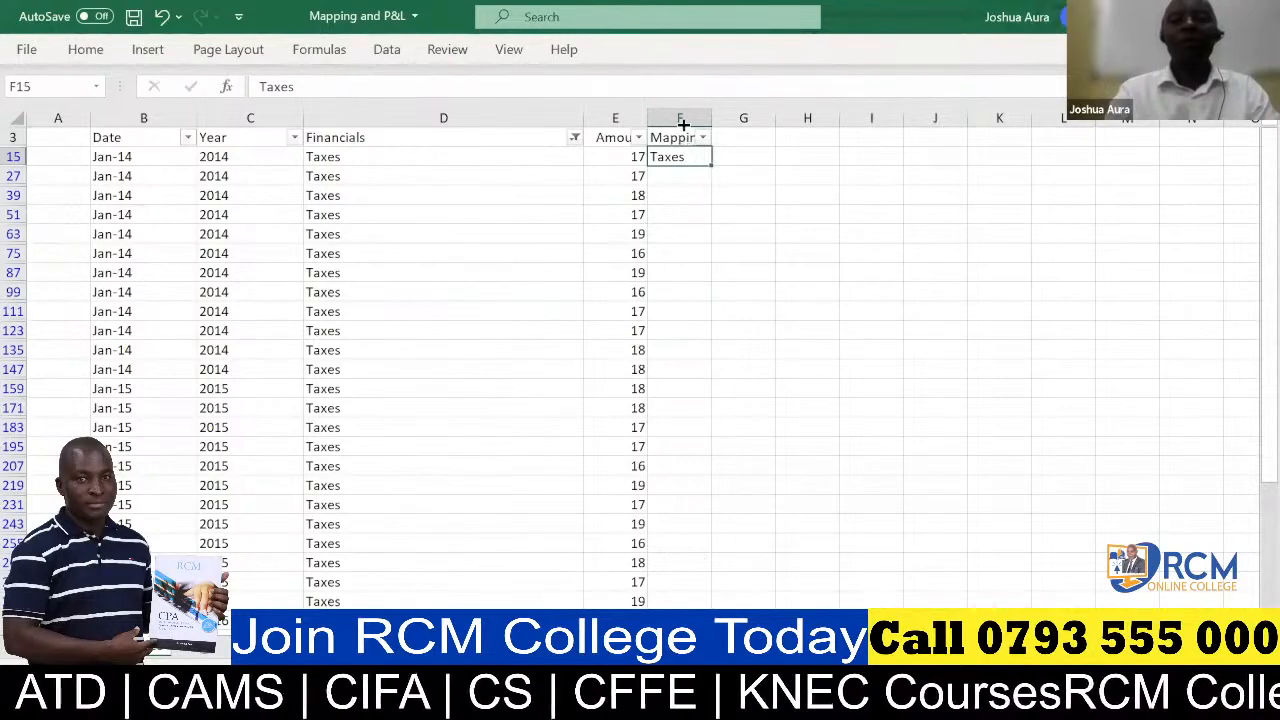
drag(683, 125, 690, 333)
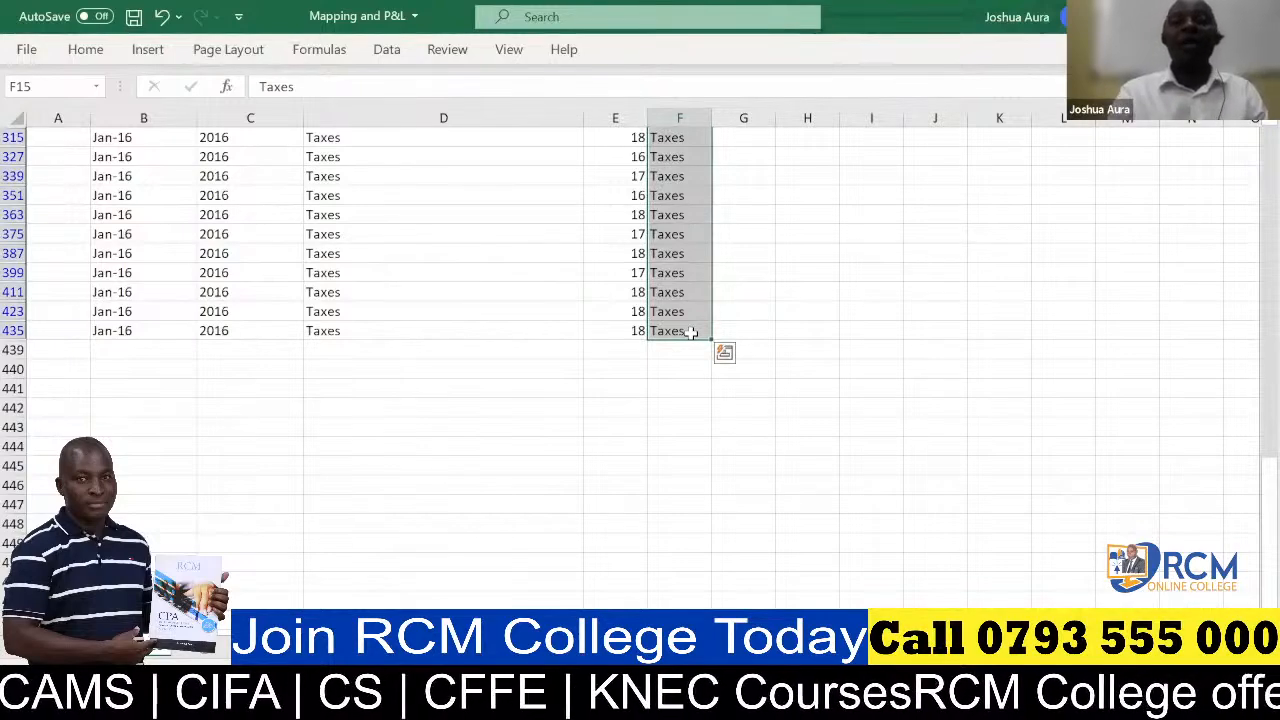
click(625, 381)
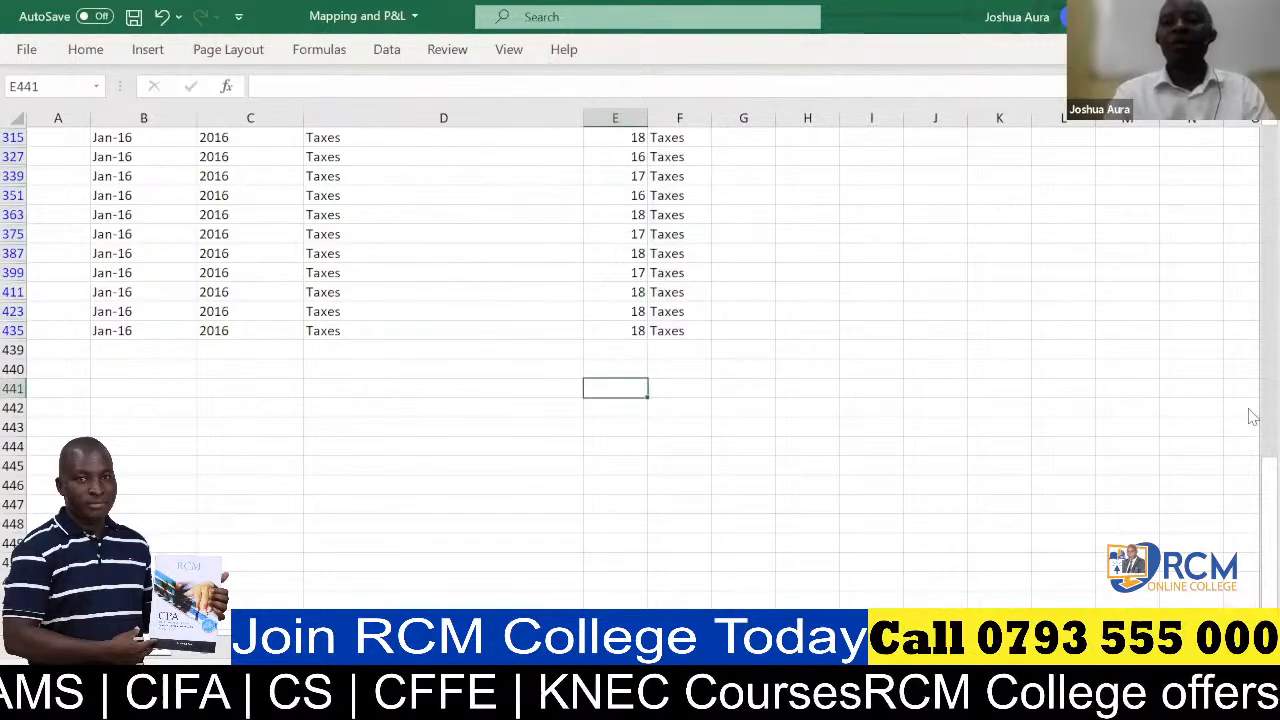
- Reset the Financials column filter to include all items so every data row is displayed
drag(1253, 508, 1253, 207)
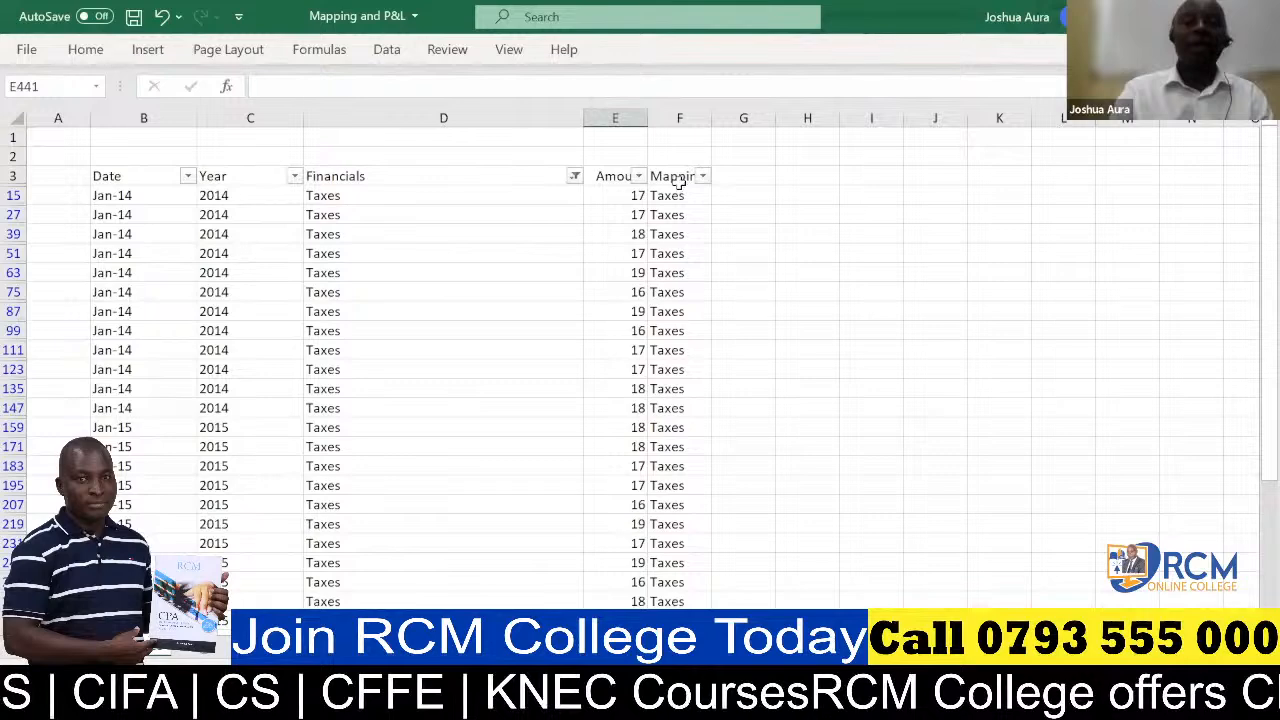
click(575, 176)
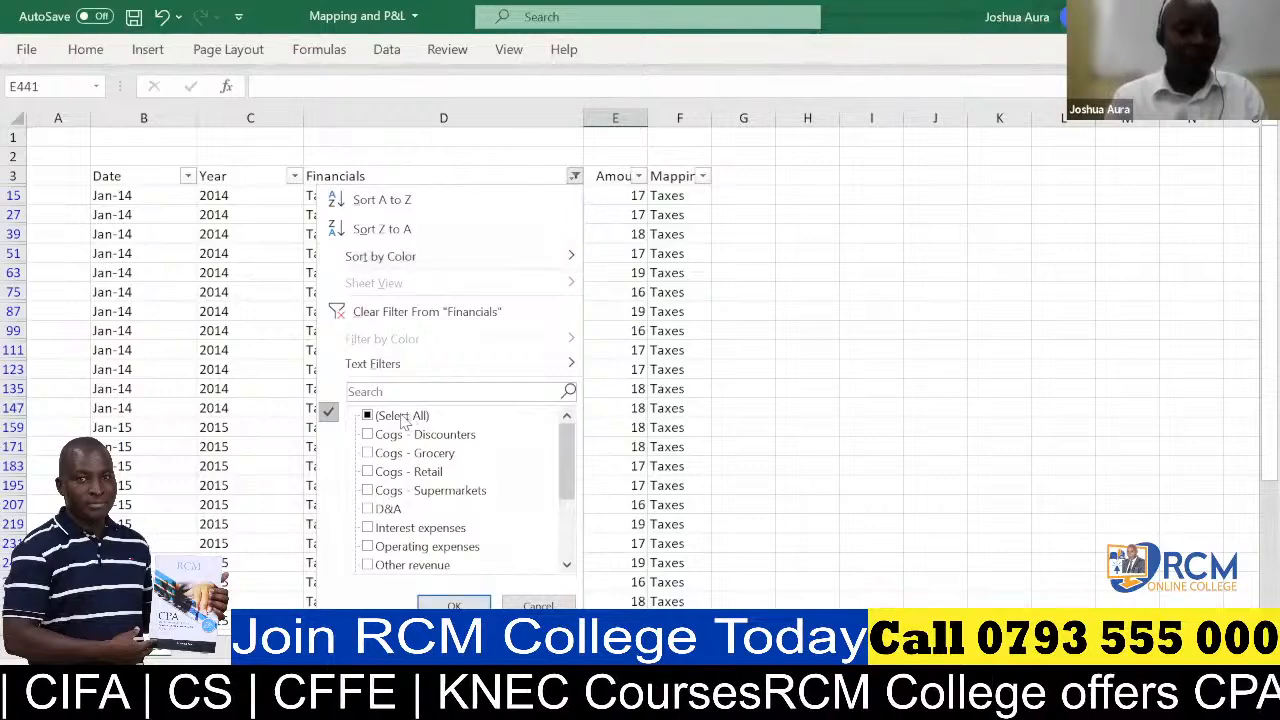
click(406, 421)
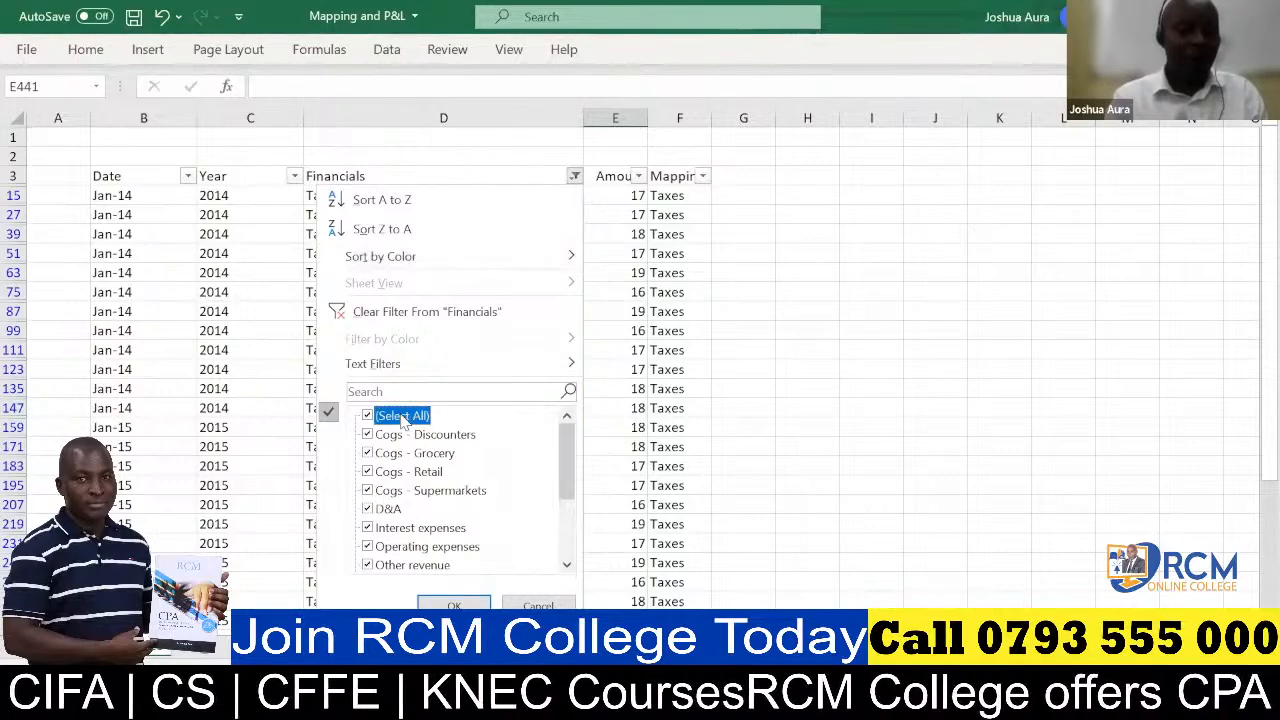
click(453, 605)
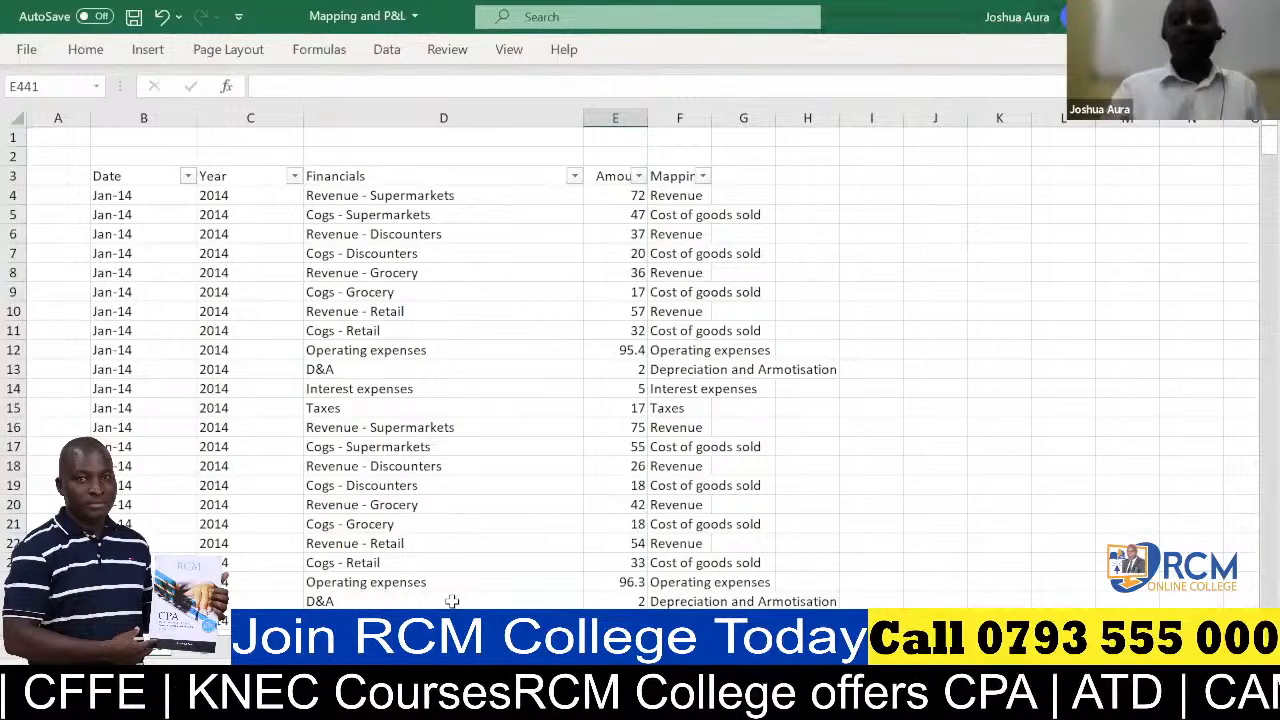
click(574, 177)
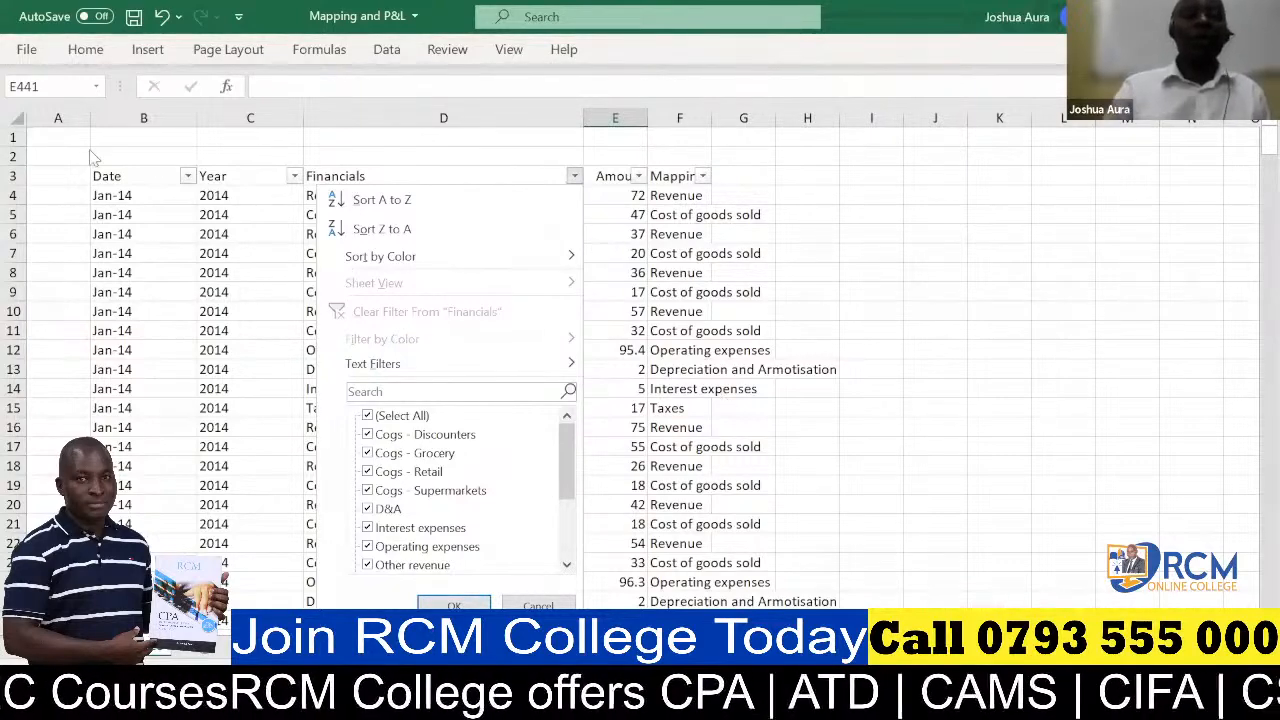
- AutoFit the widths of all columns on the mapped data sheet to their contents
click(12, 118)
click(15, 118)
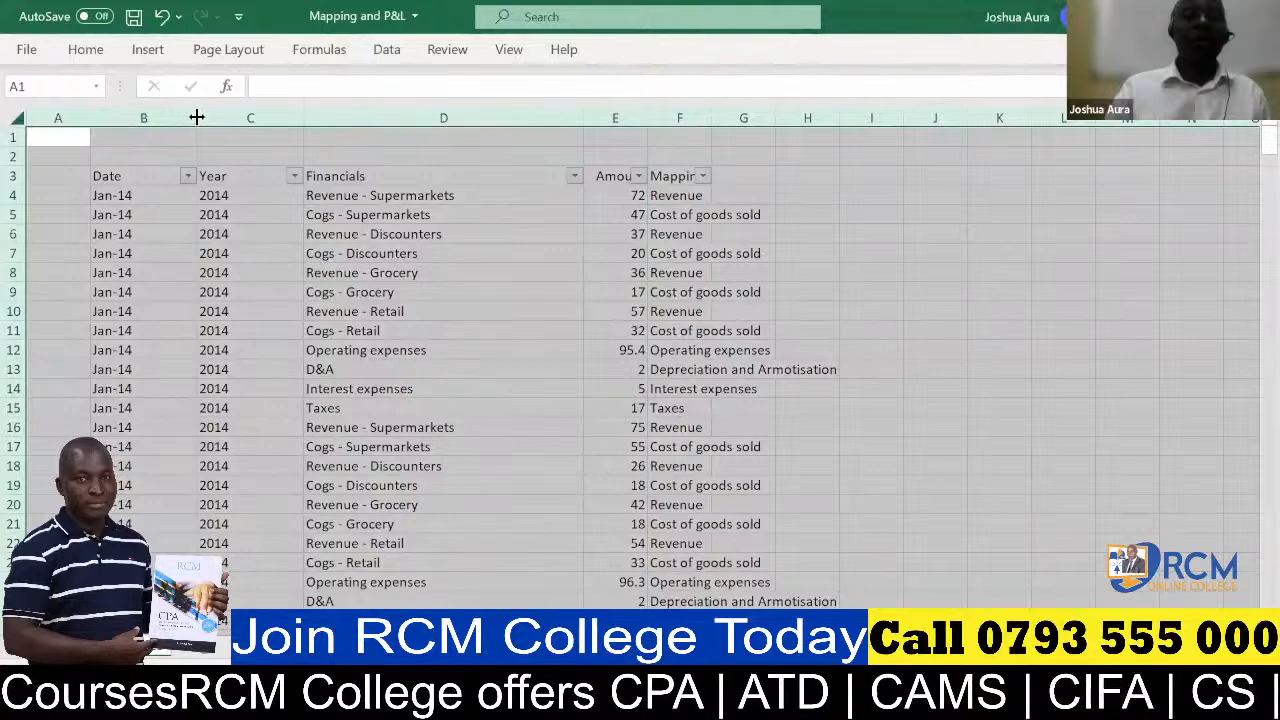
double_click(197, 117)
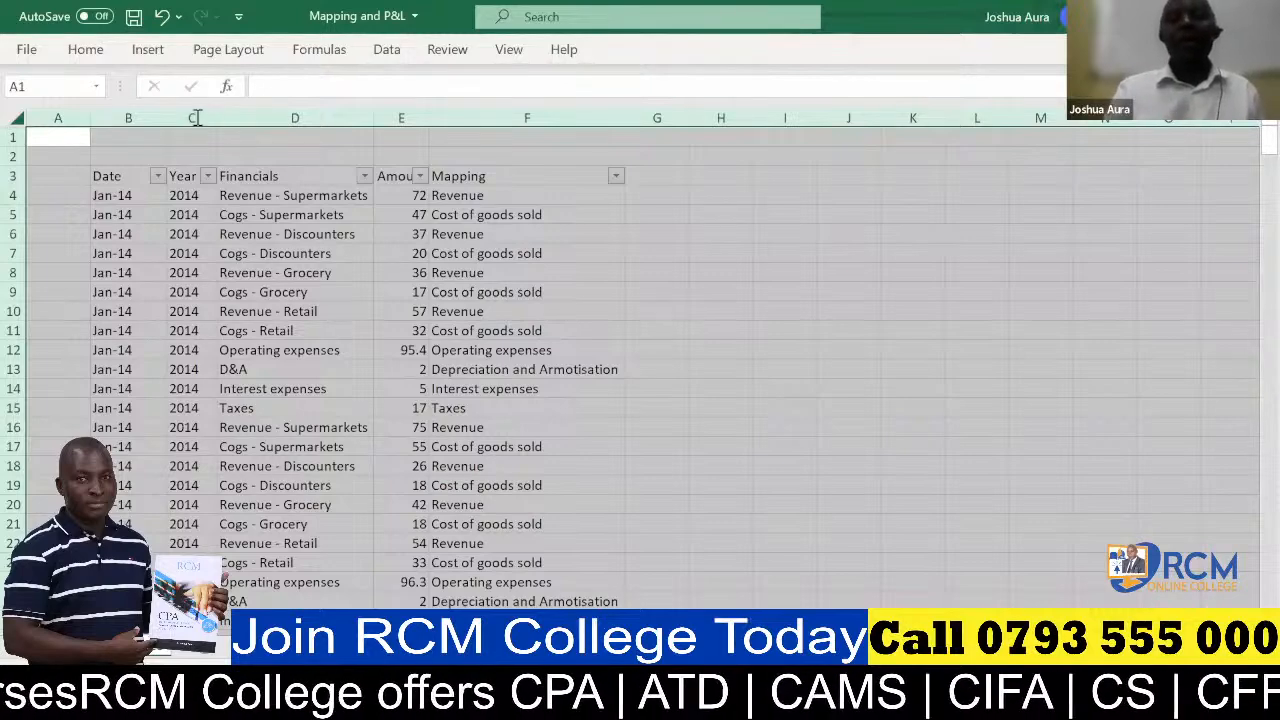
click(691, 147)
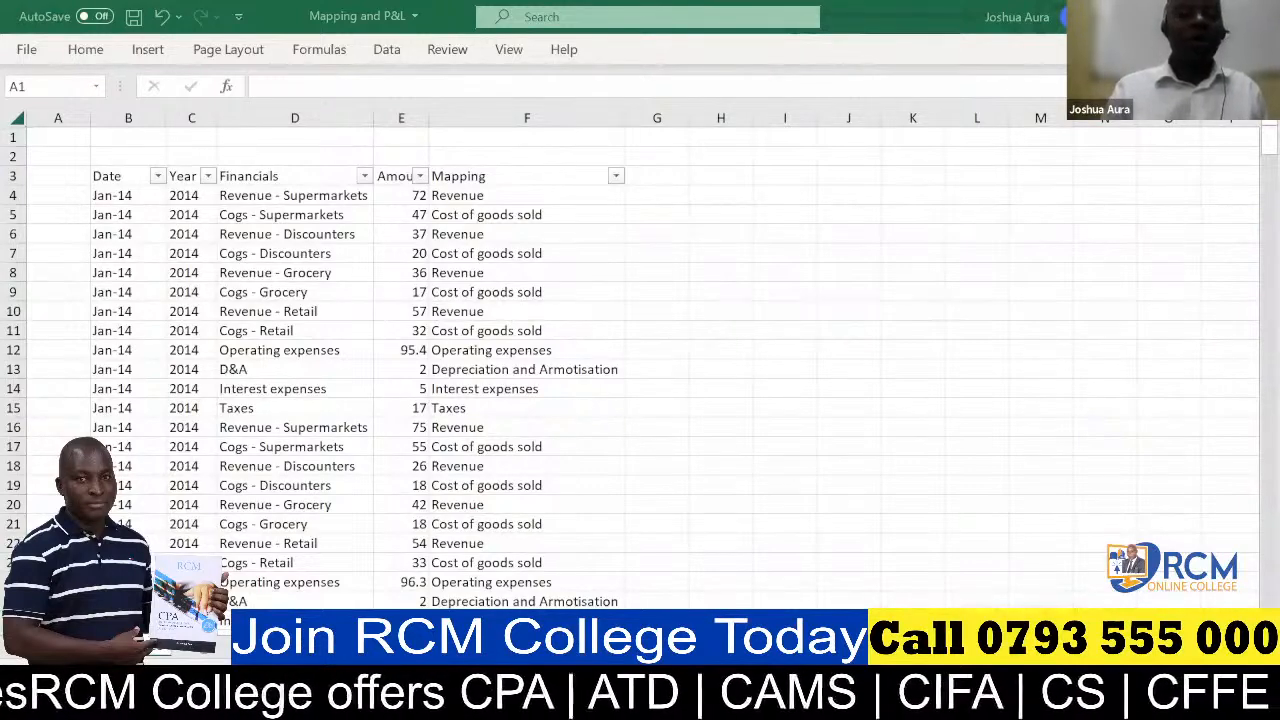
- Rename the worksheet that holds the mapped data and bring up a blank worksheet
key(ctrl+a)
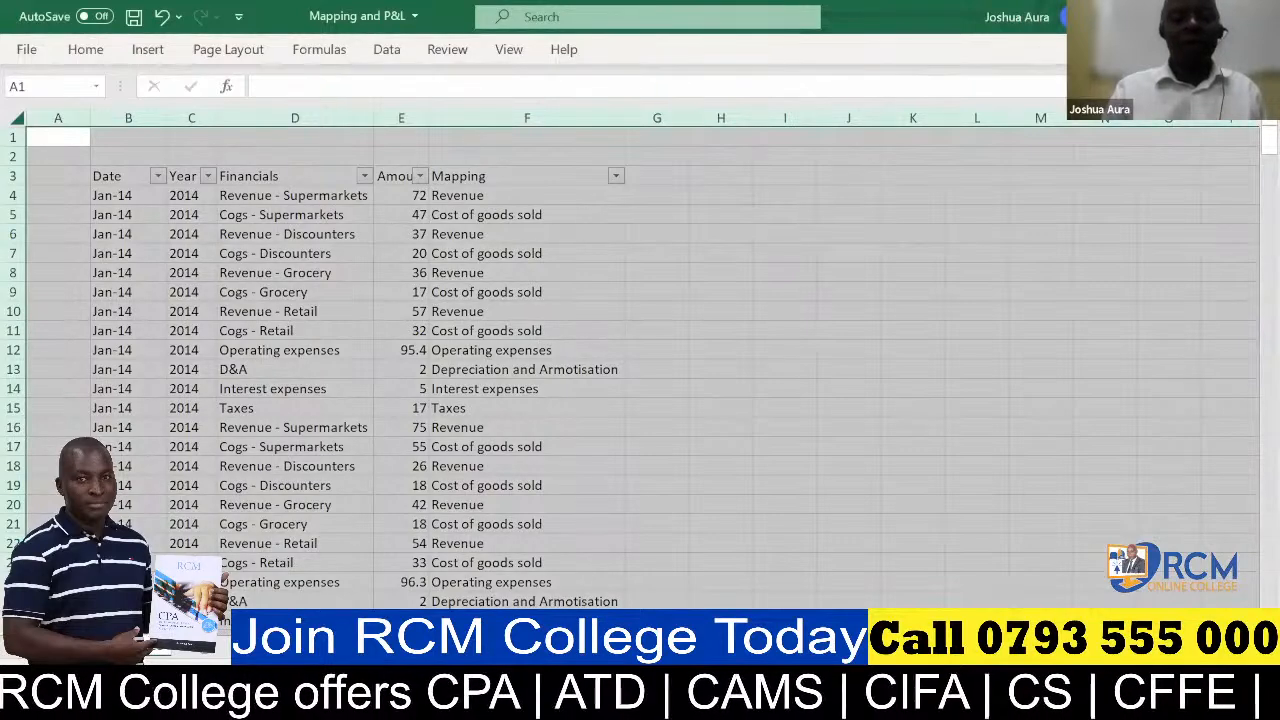
right_click(128, 630)
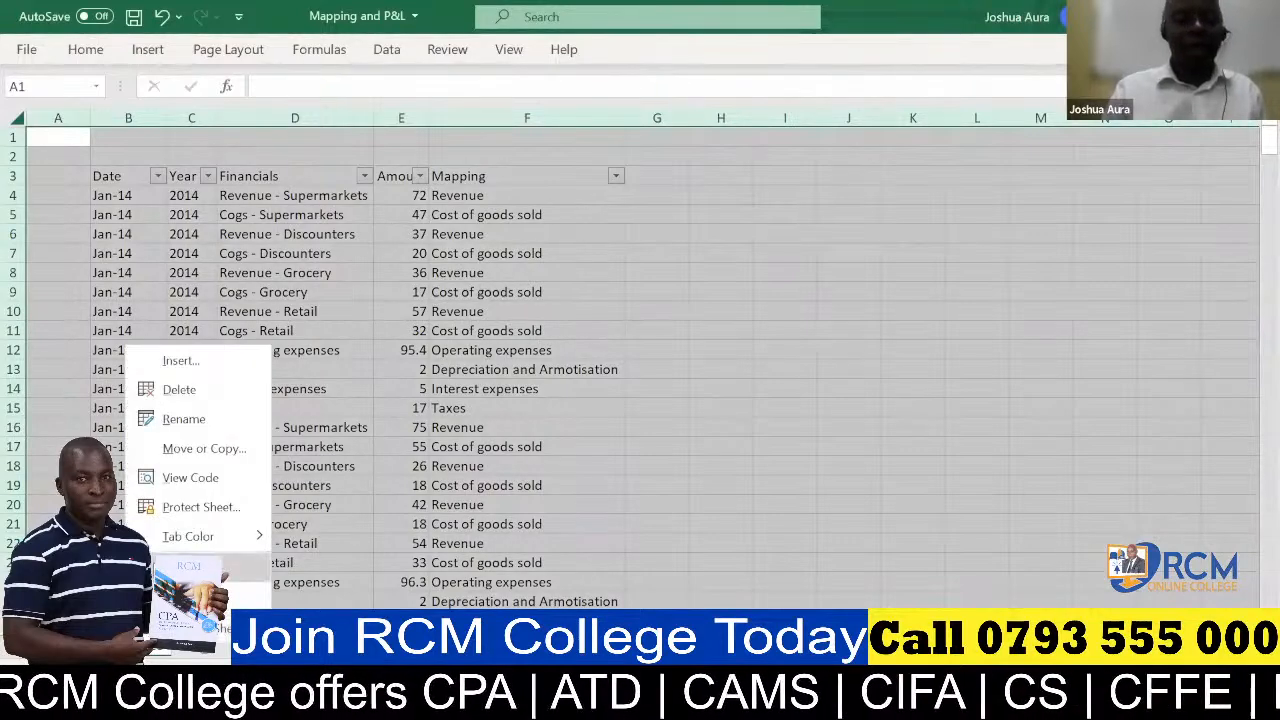
click(180, 420)
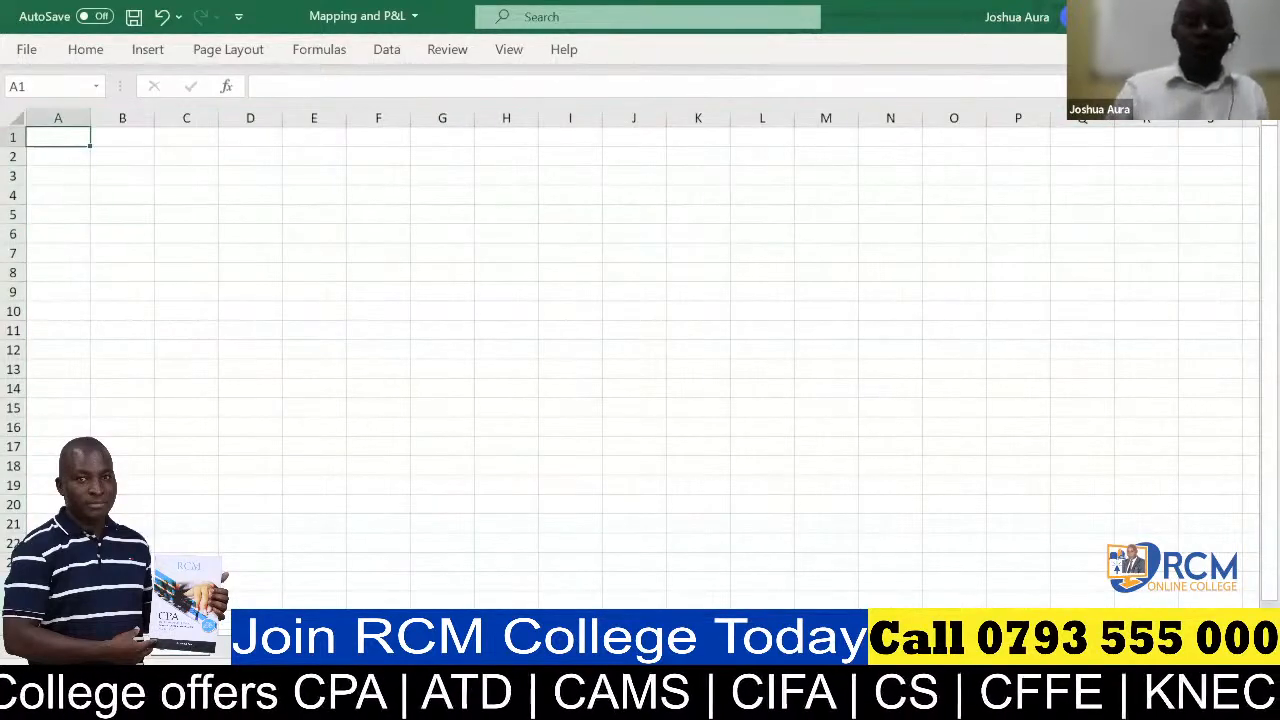
- Rename the blank worksheet
right_click(186, 668)
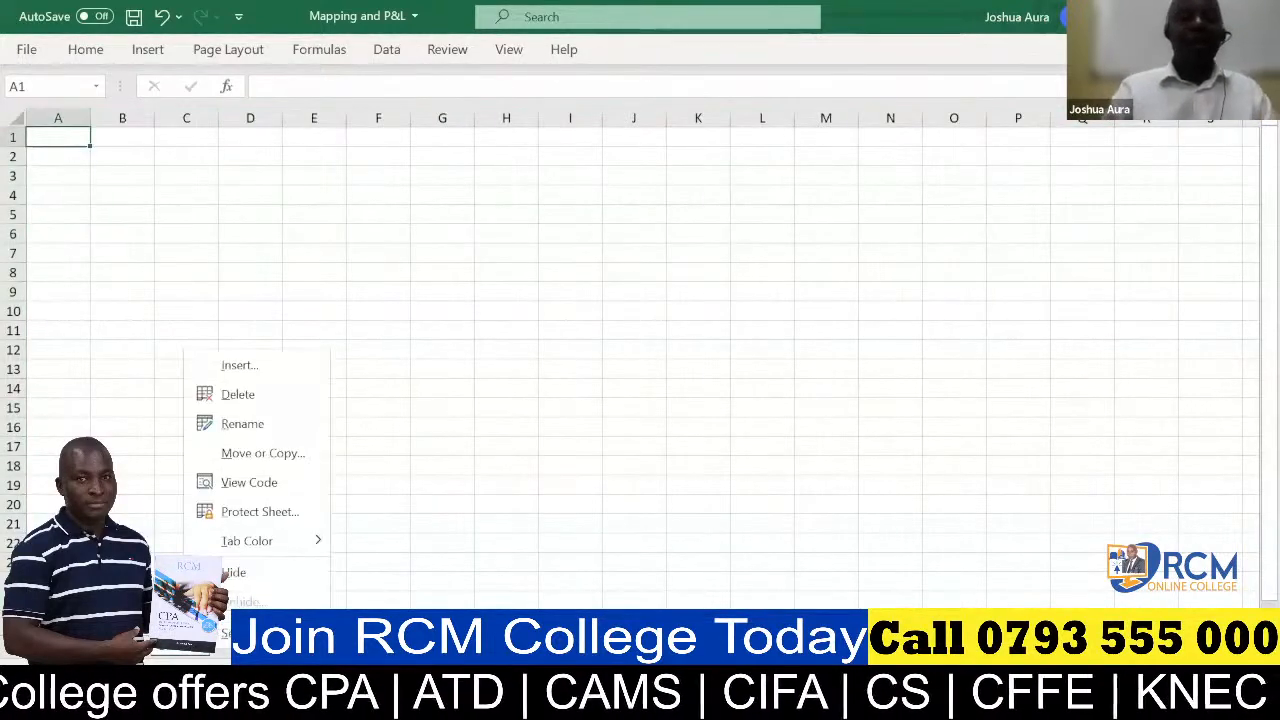
click(248, 425)
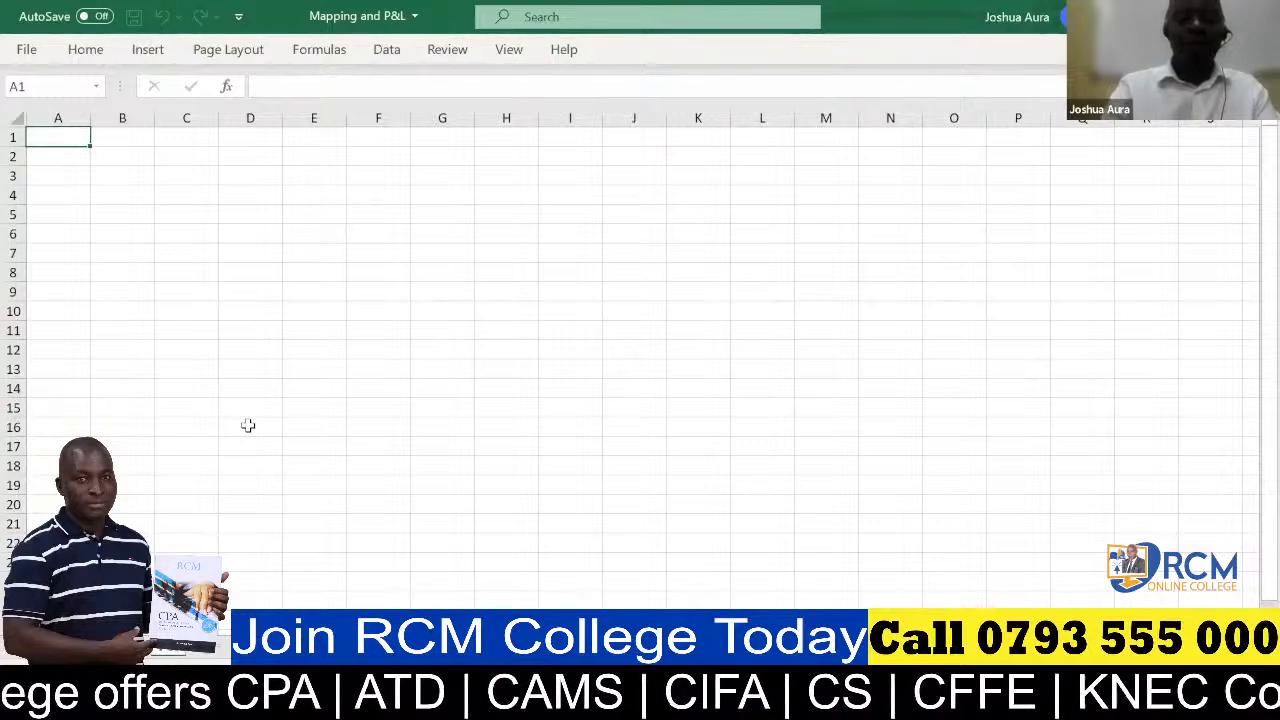
key(Return)
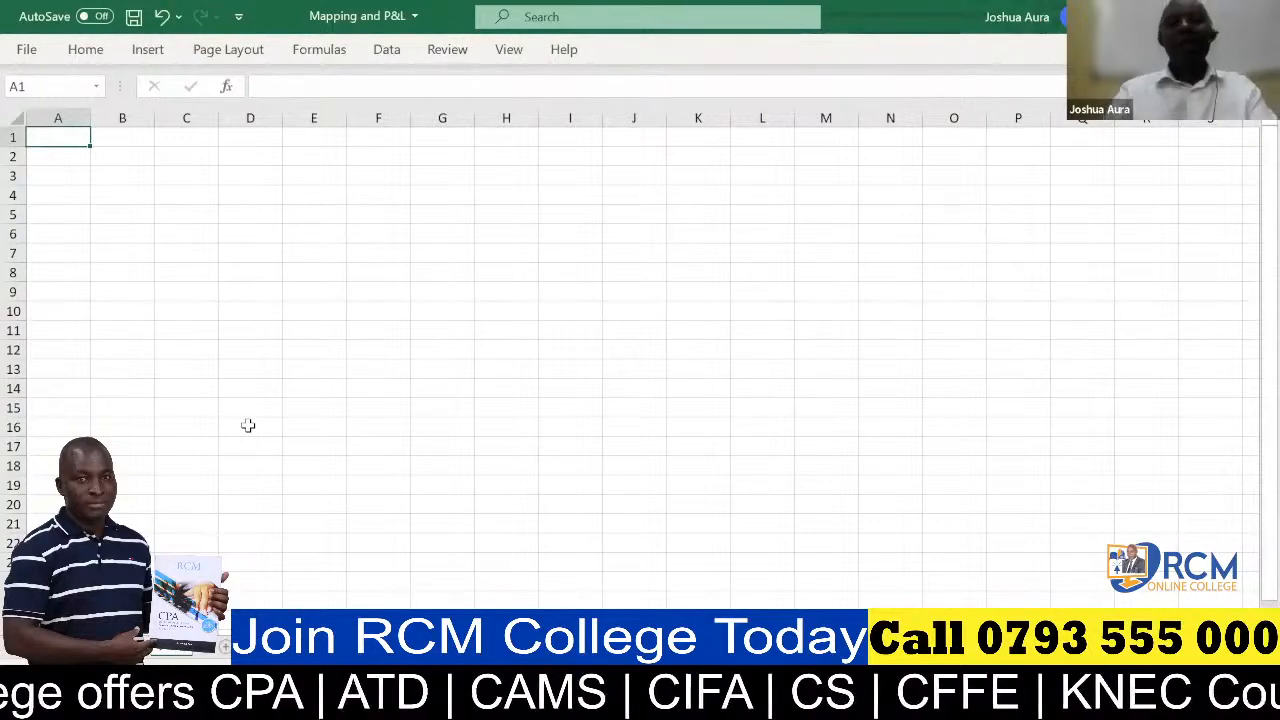
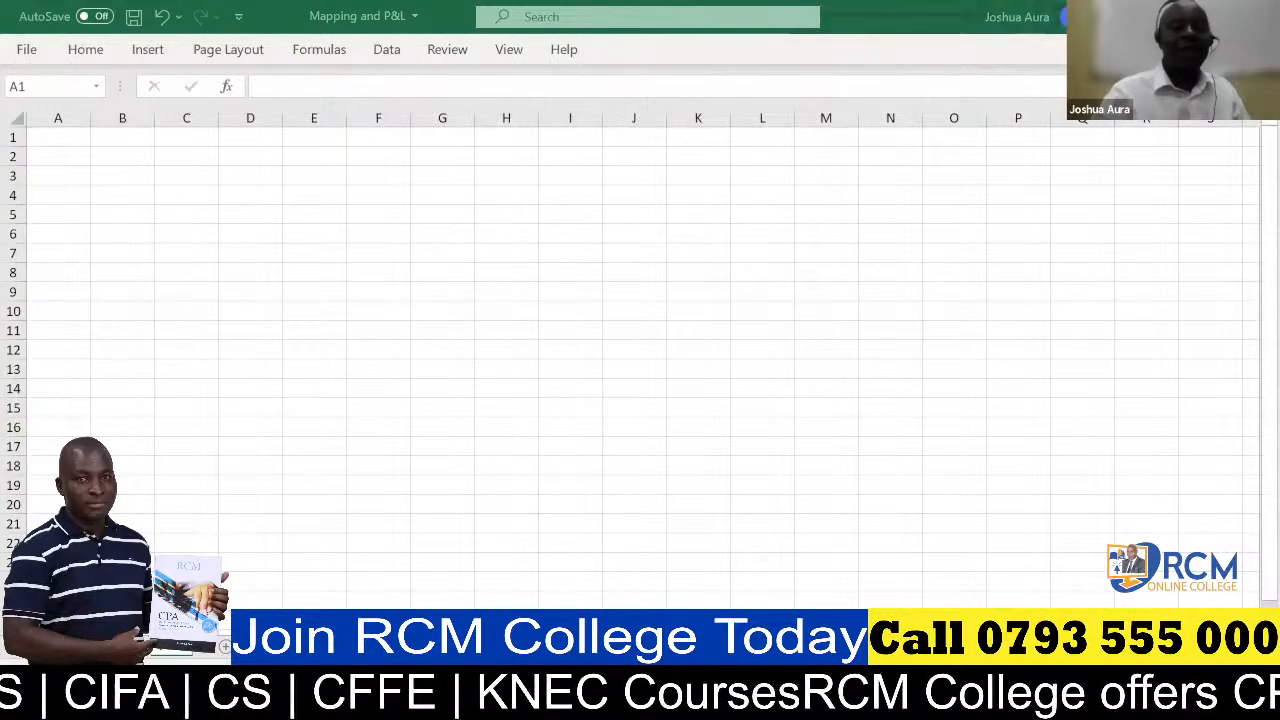
- Copy the Mapping labels in F4:F438 of the data sheet and paste them into the blank worksheet starting at cell B6
click(108, 647)
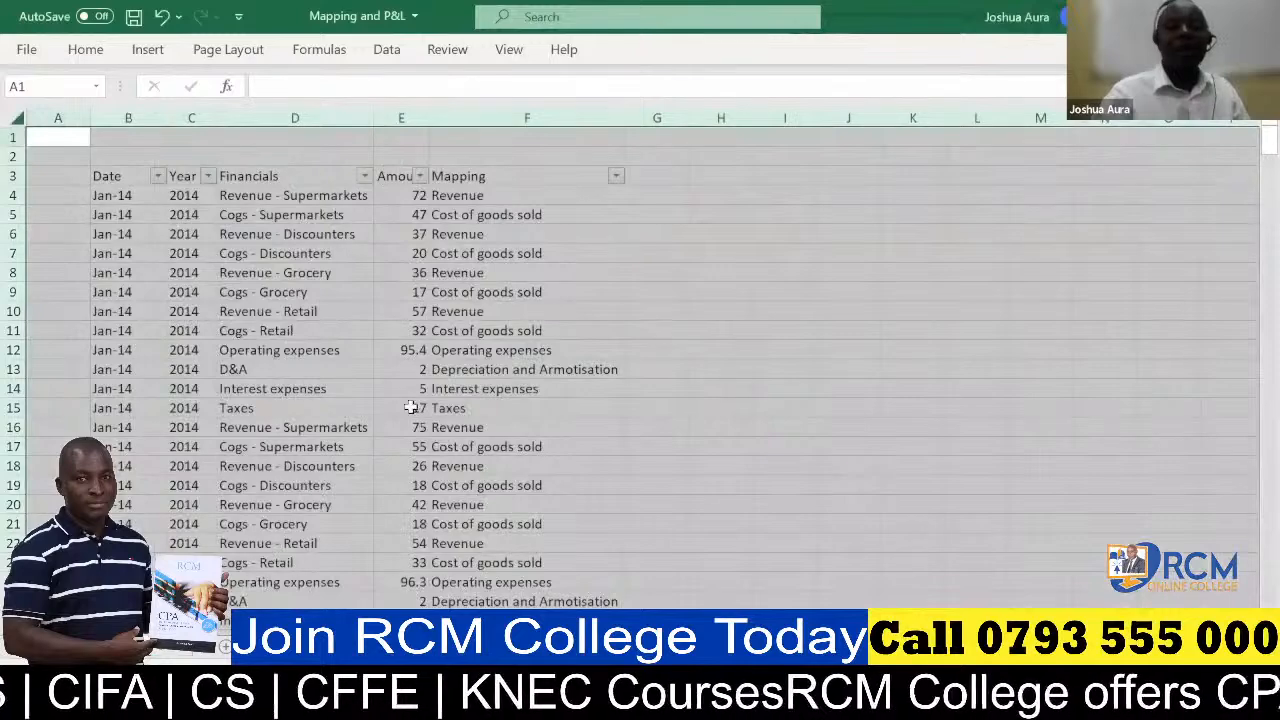
click(480, 348)
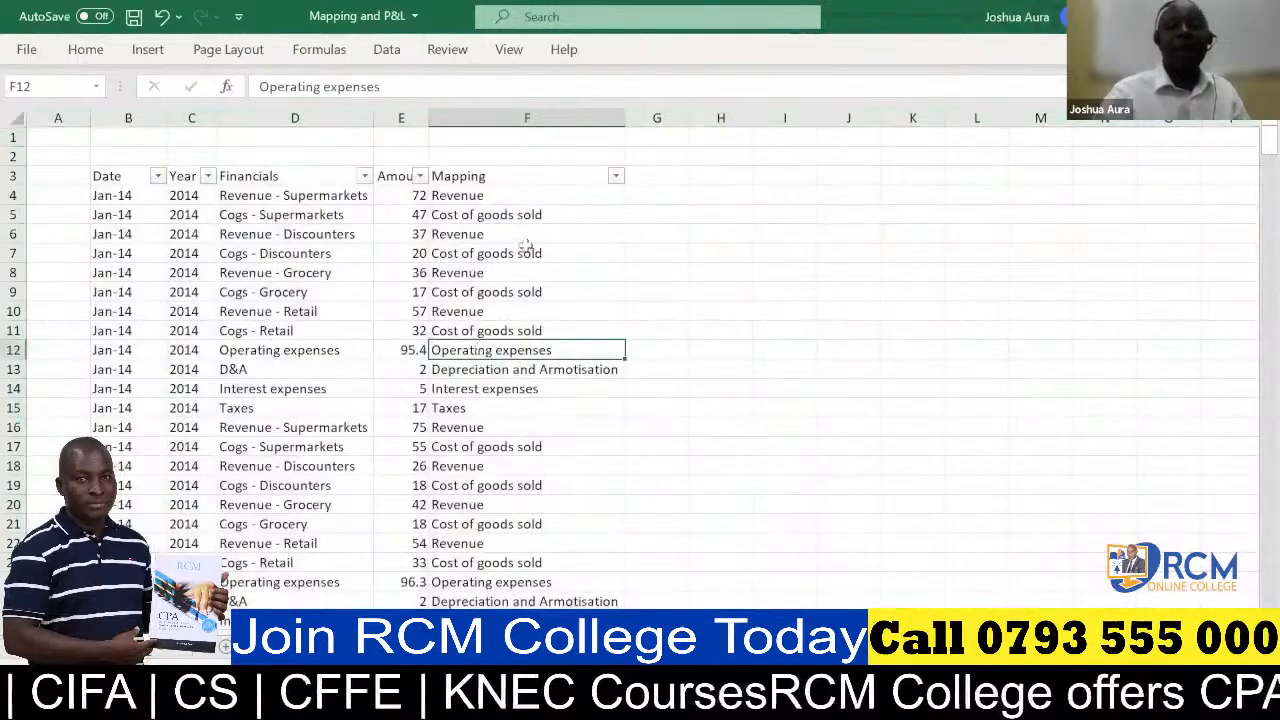
click(466, 196)
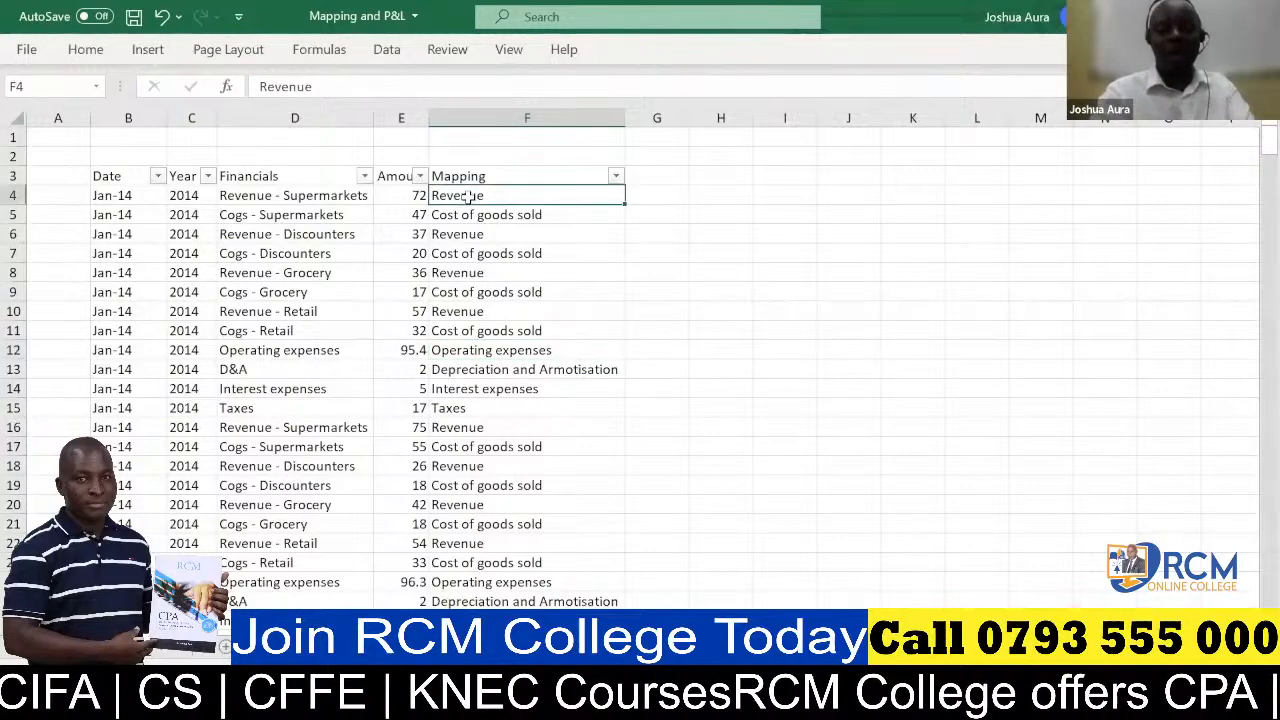
drag(466, 196, 470, 625)
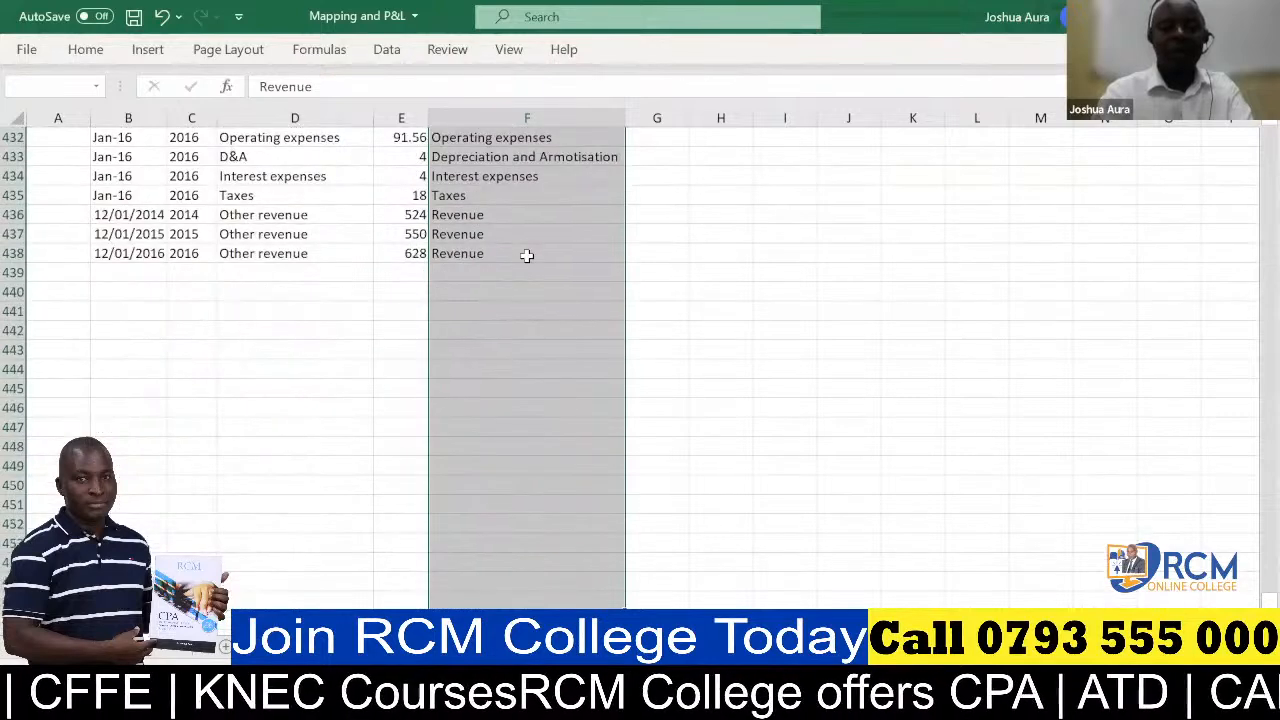
drag(527, 256, 527, 257)
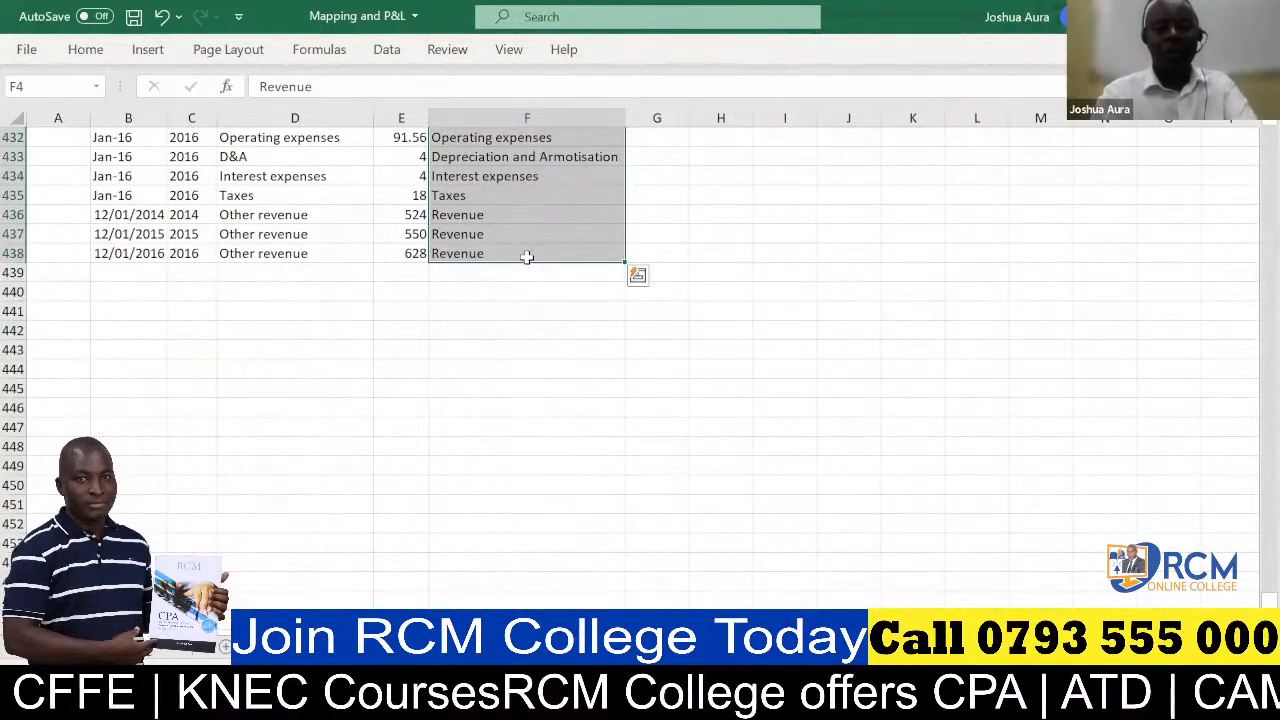
key(ctrl+c)
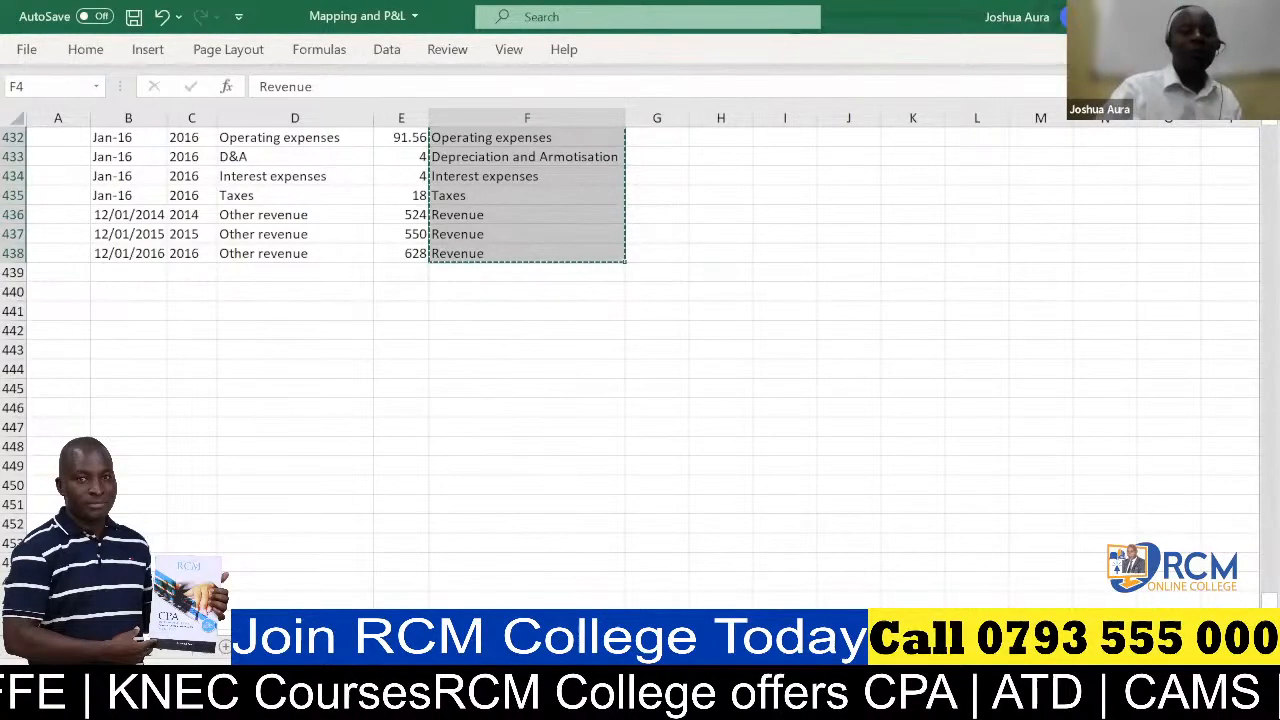
click(190, 648)
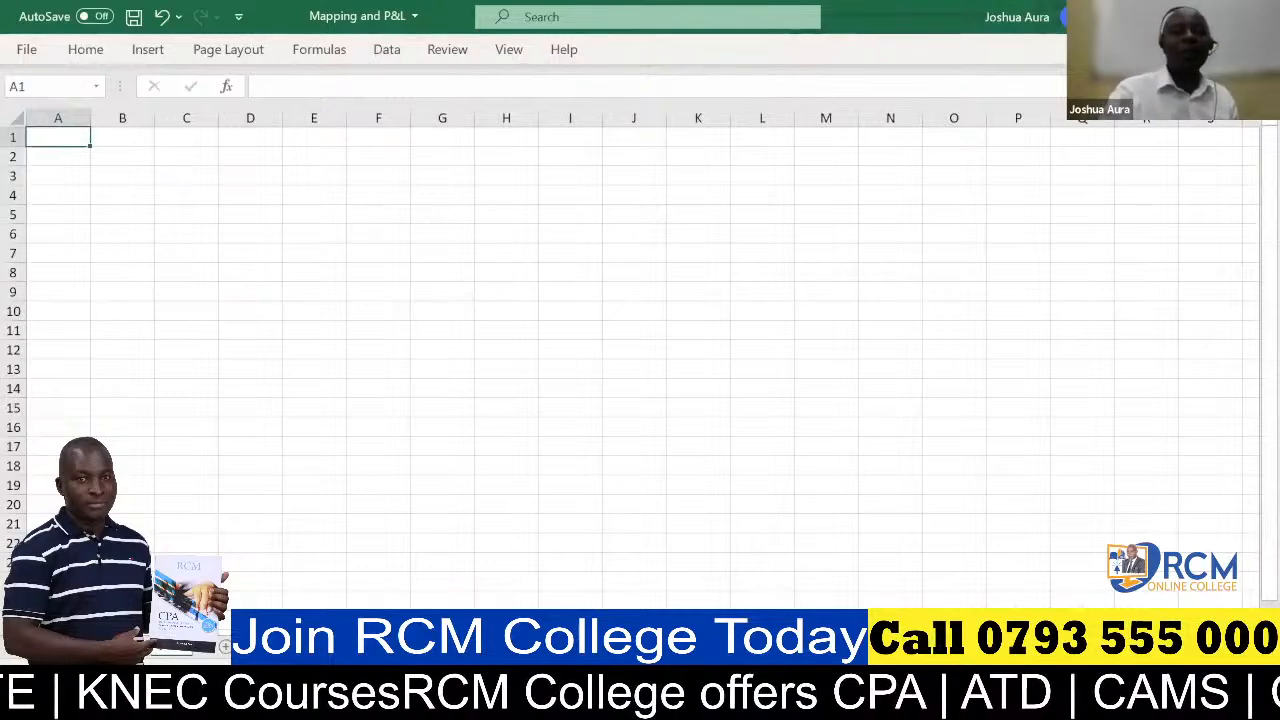
click(125, 234)
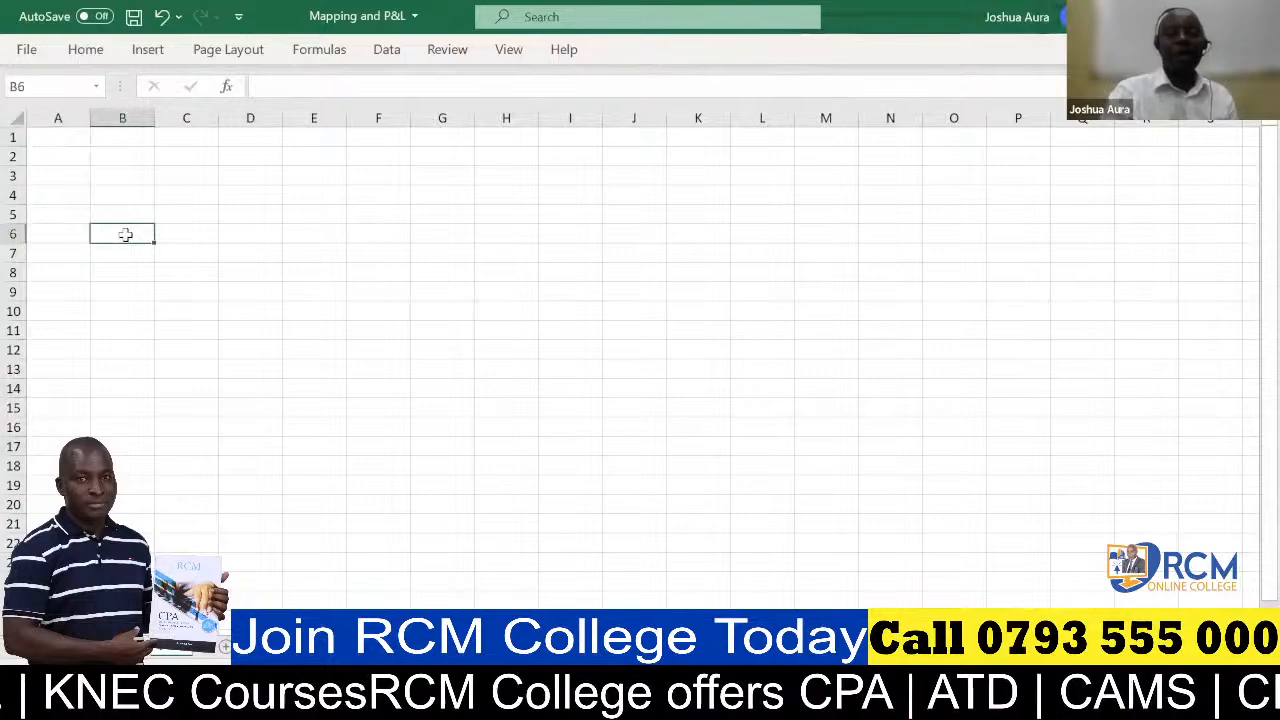
key(ctrl+v)
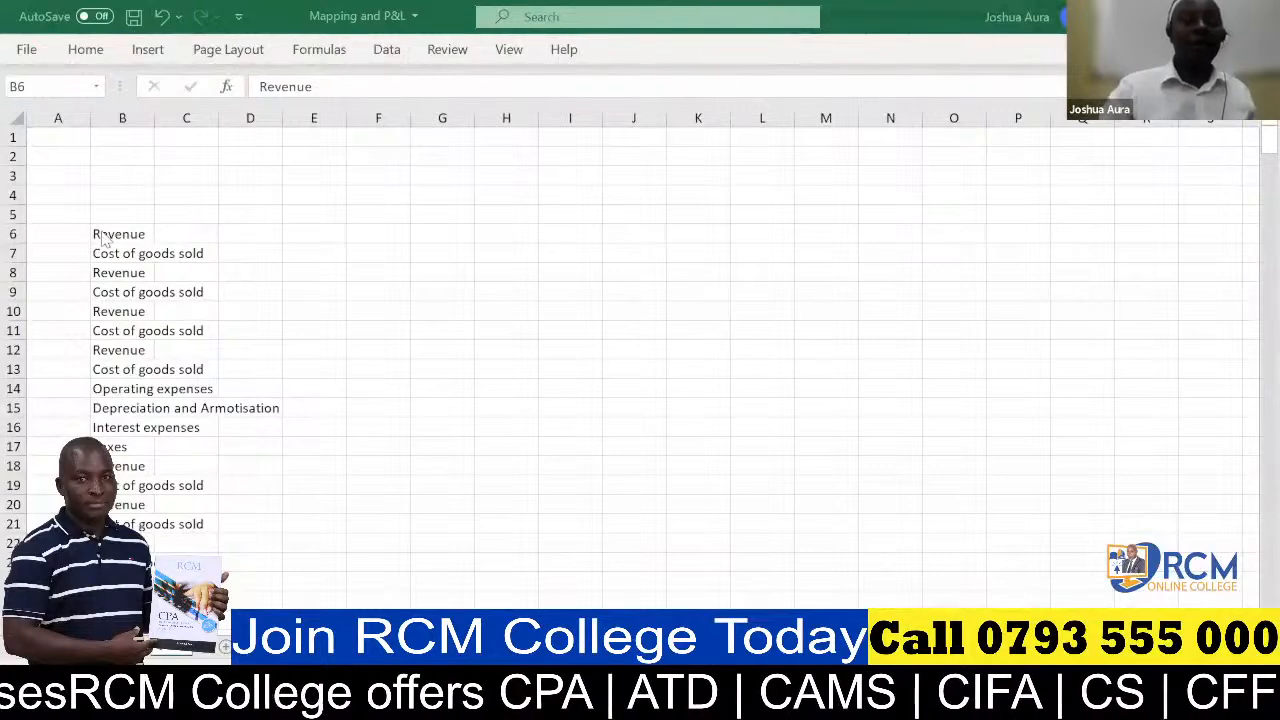
- Remove duplicates from the pasted label list in column B, starting at B6, treating the data as having no headers
key(ctrl+shift+Down)
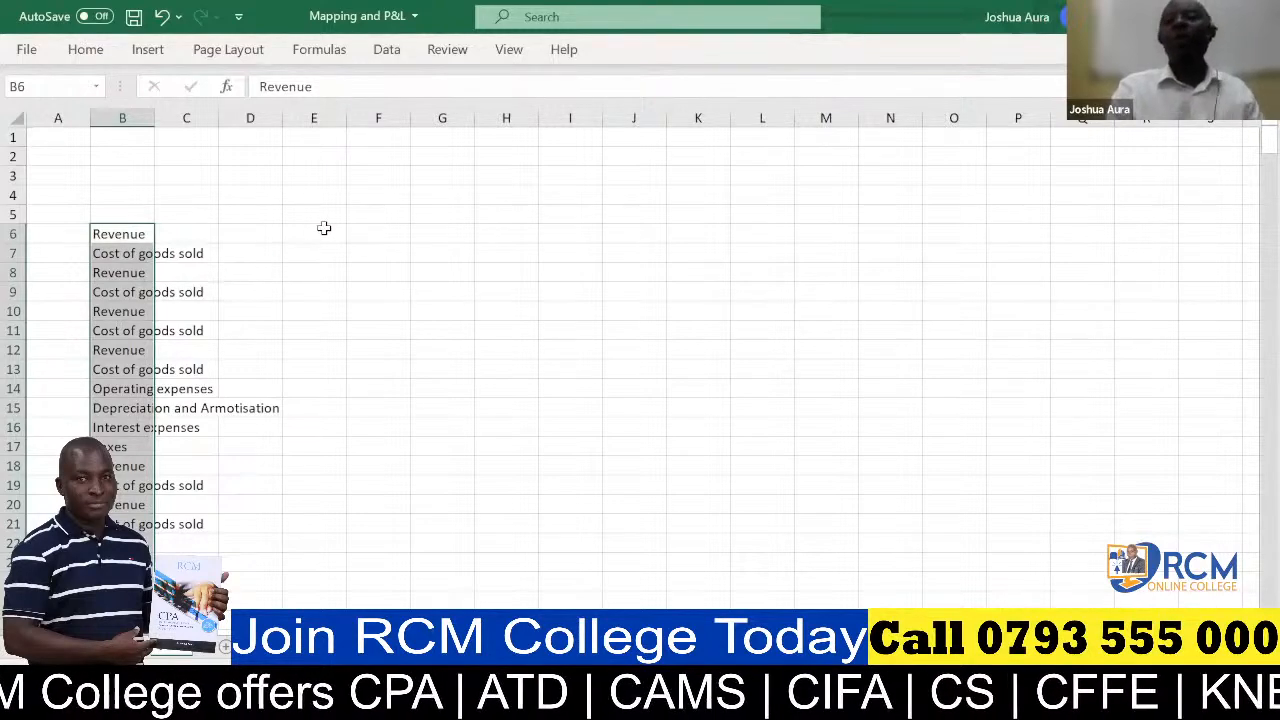
click(589, 34)
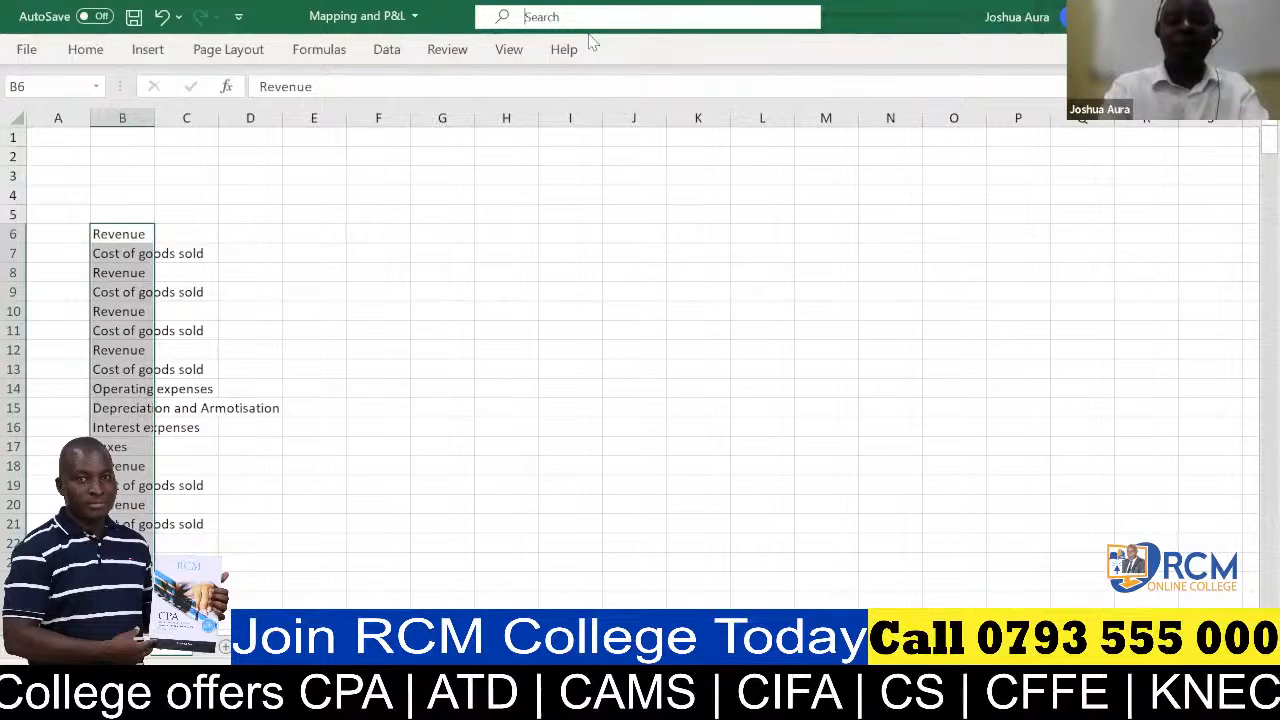
text(dupli)
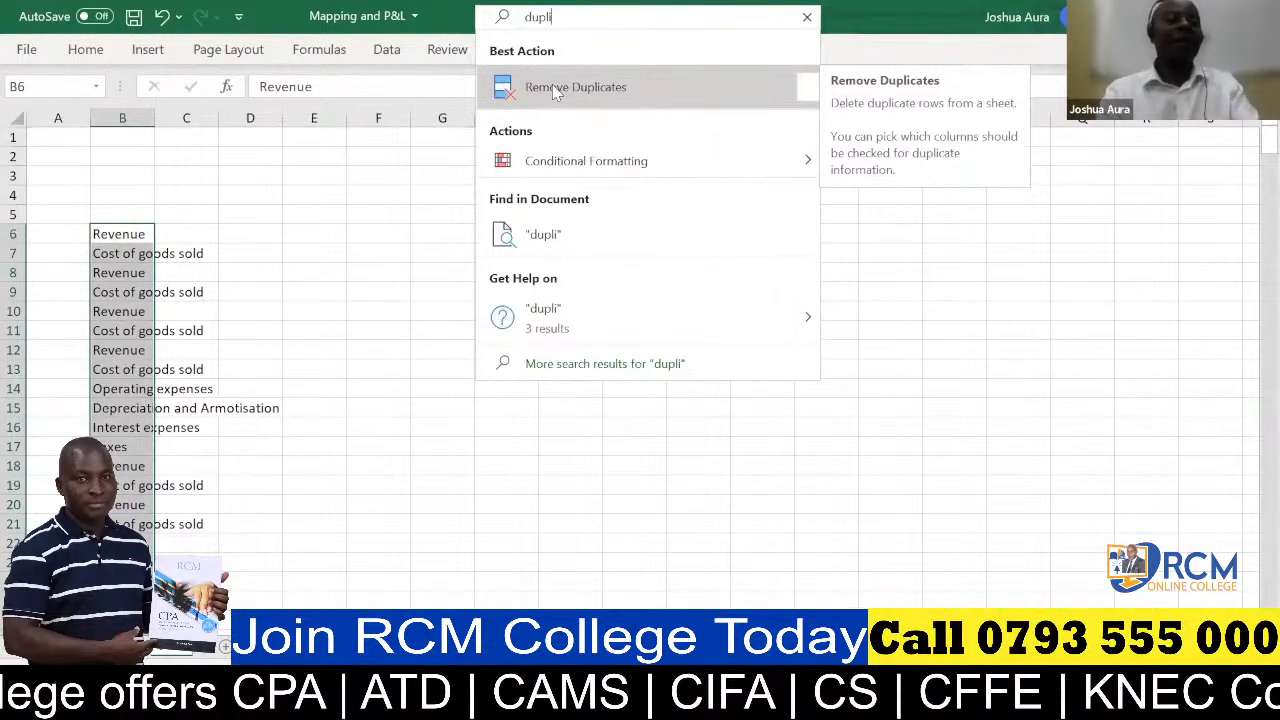
click(553, 86)
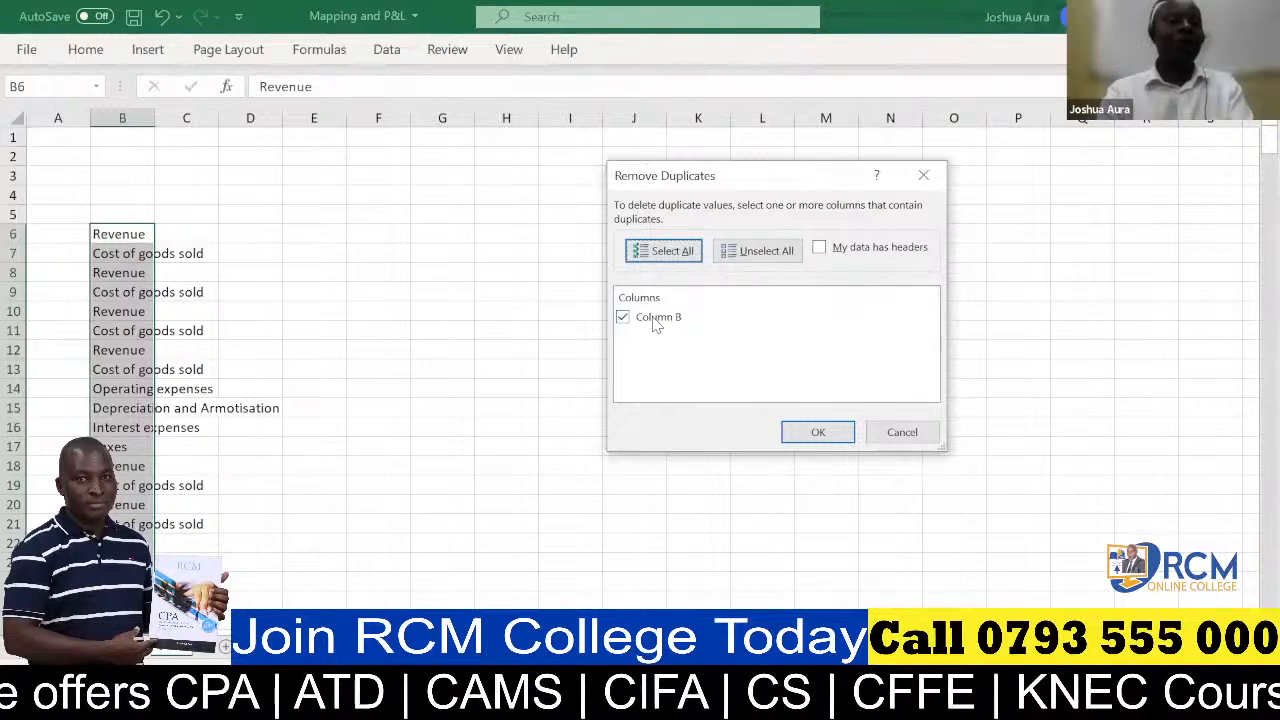
click(818, 432)
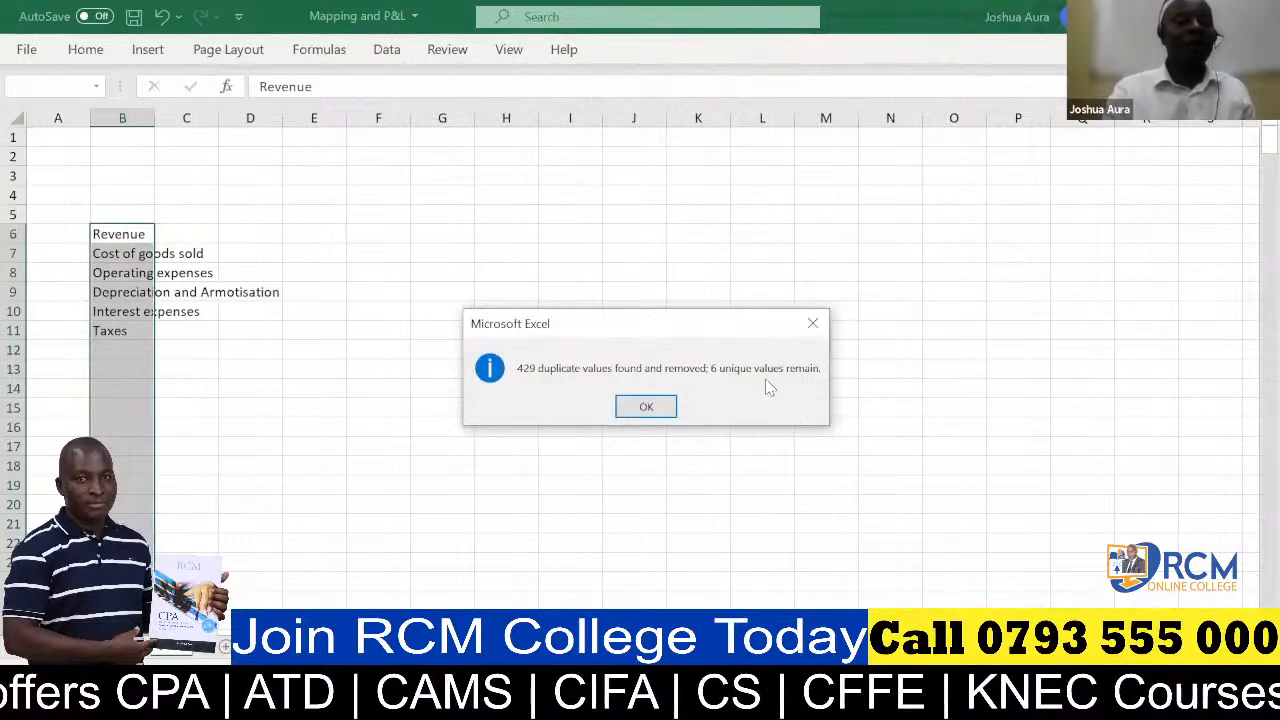
click(653, 412)
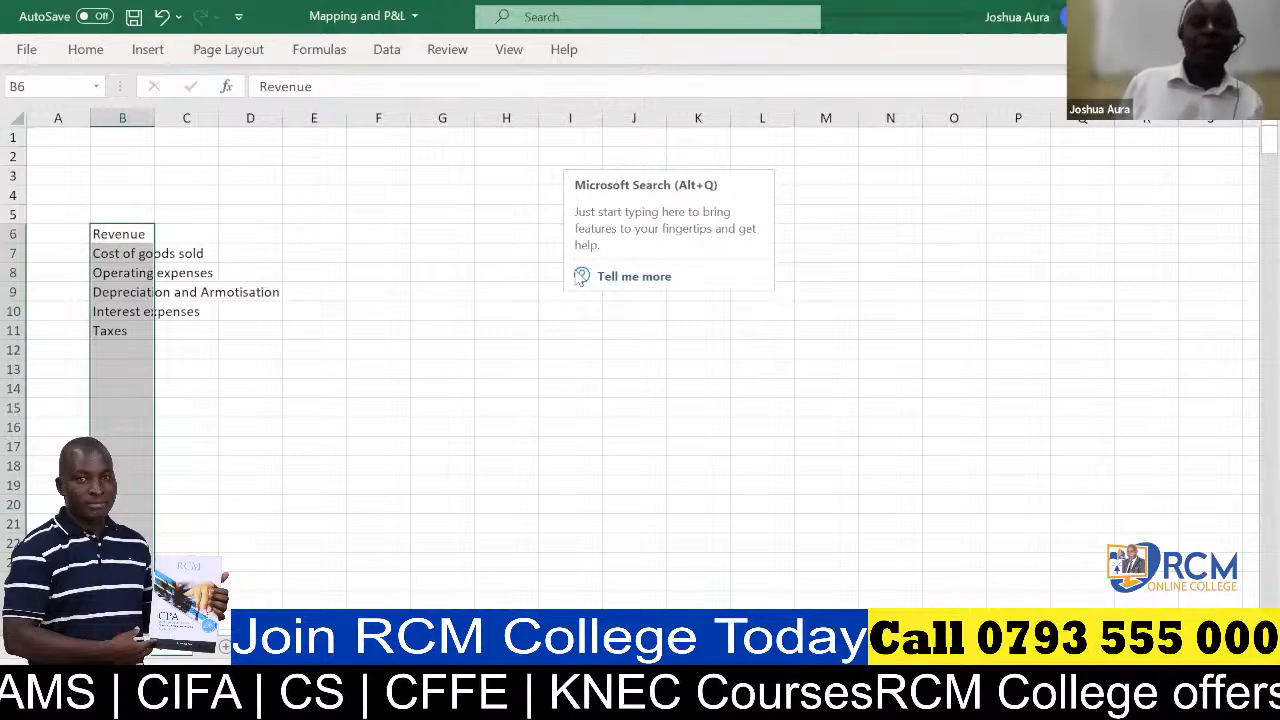
click(388, 52)
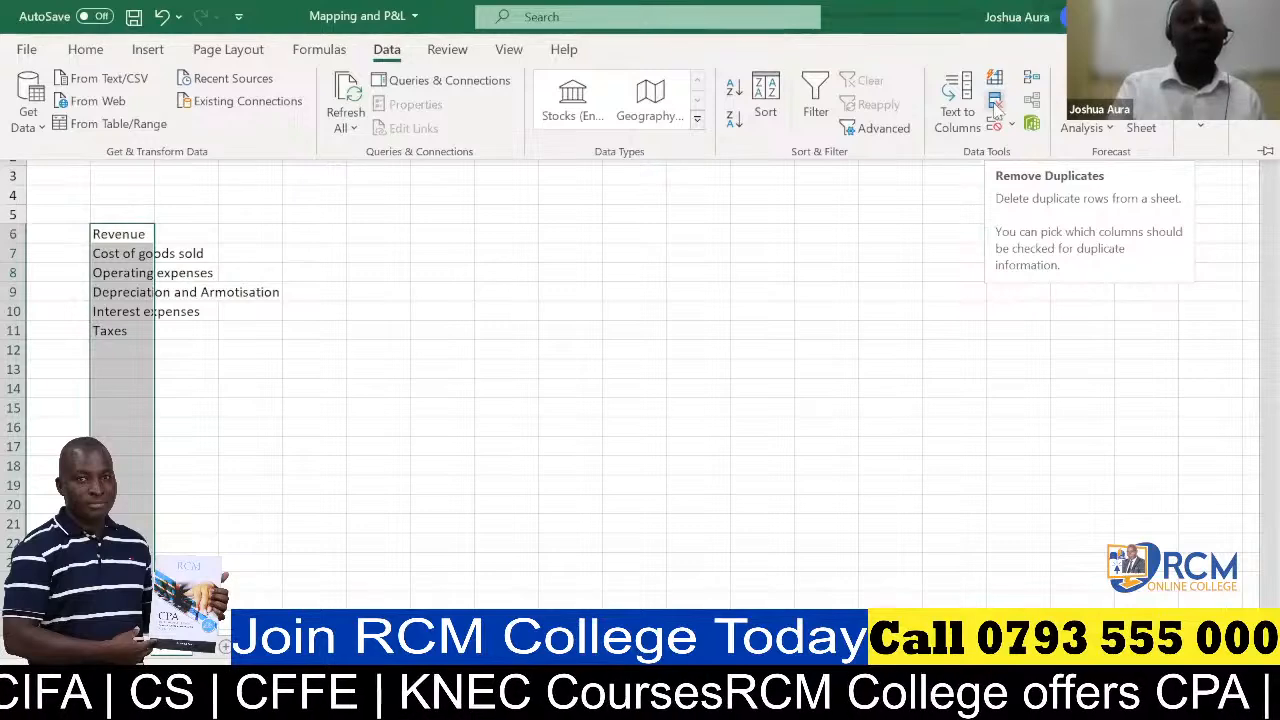
click(709, 91)
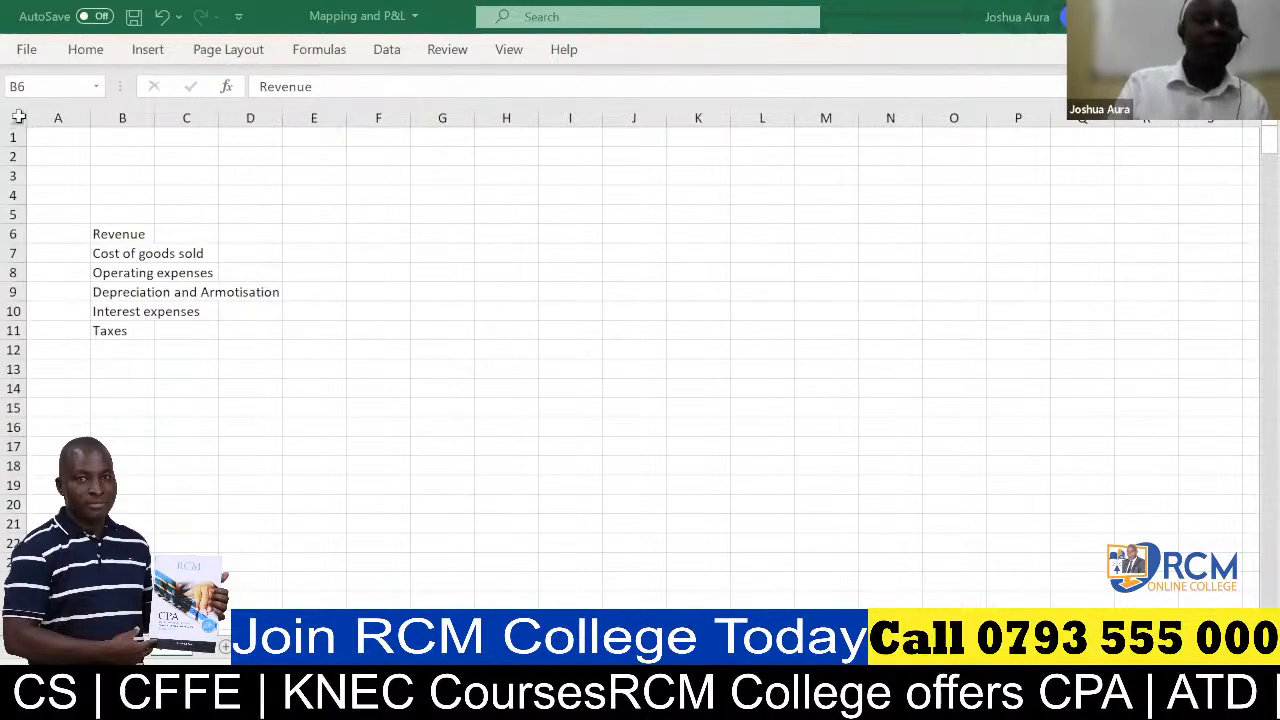
- Widen column B of the P&L sheet to fit its longest label
key(ctrl+shift+Down)
key(ctrl+shift+Down)
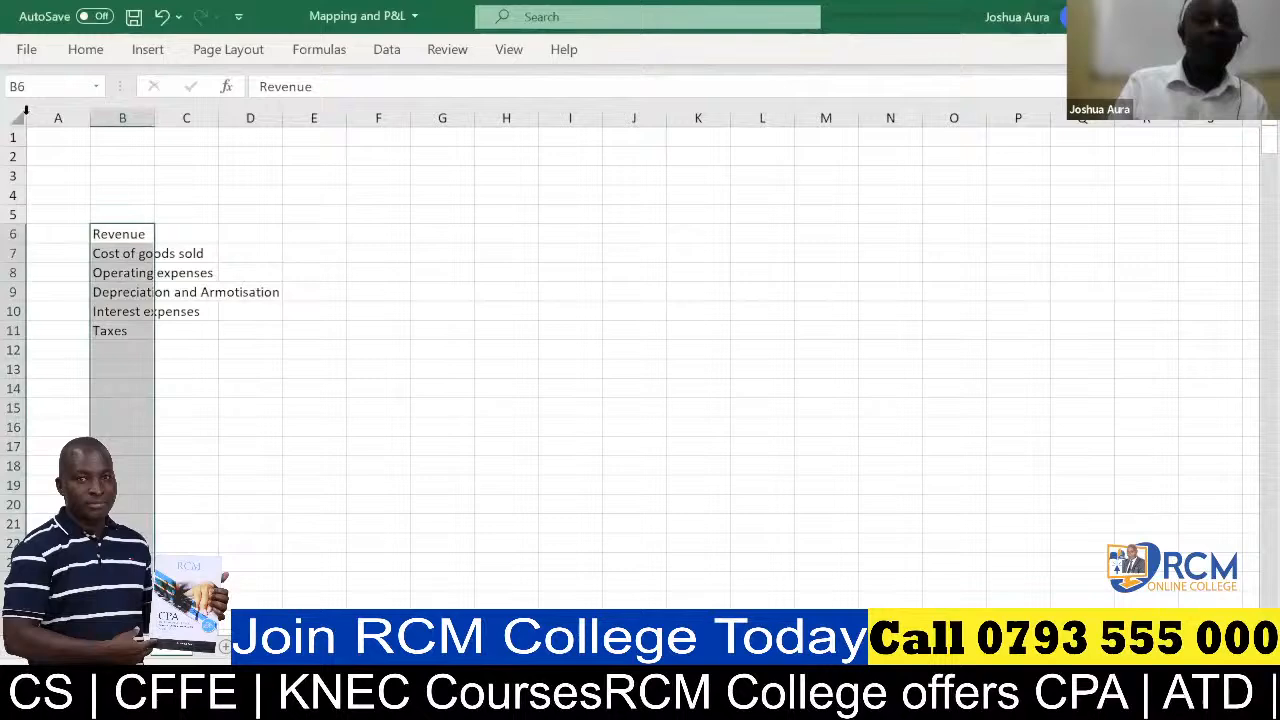
double_click(153, 117)
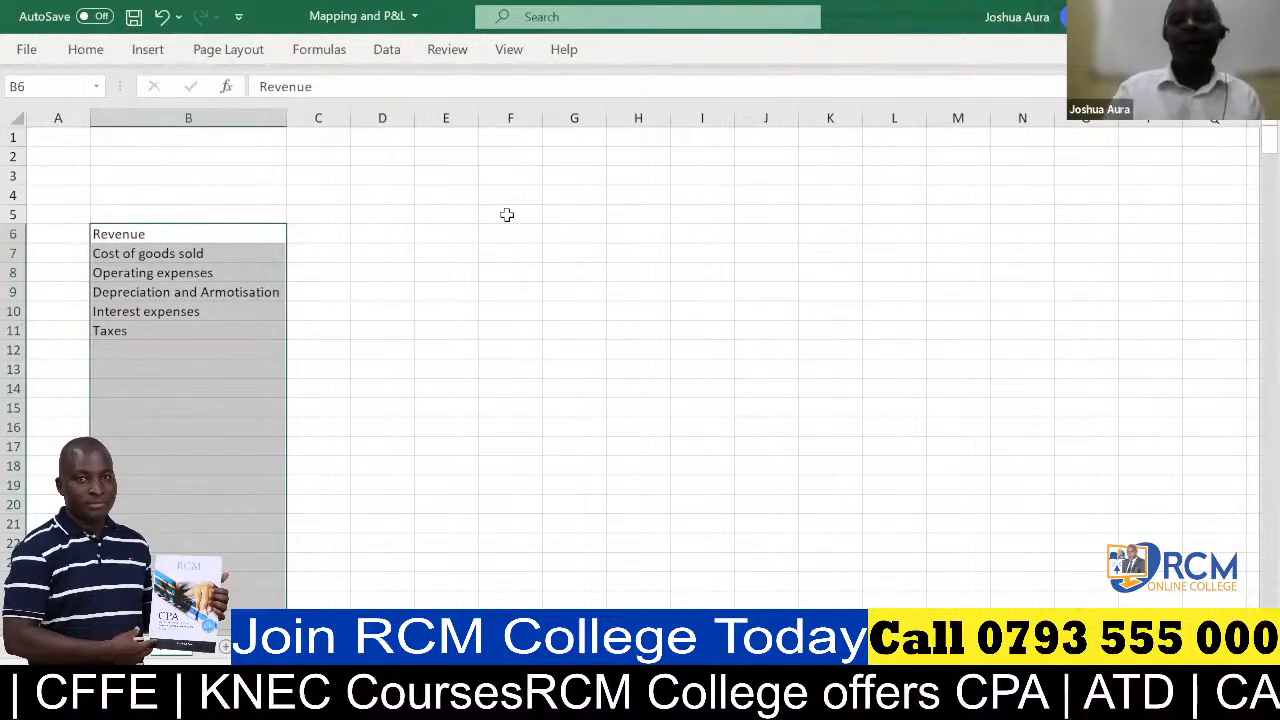
key(alt+Tab)
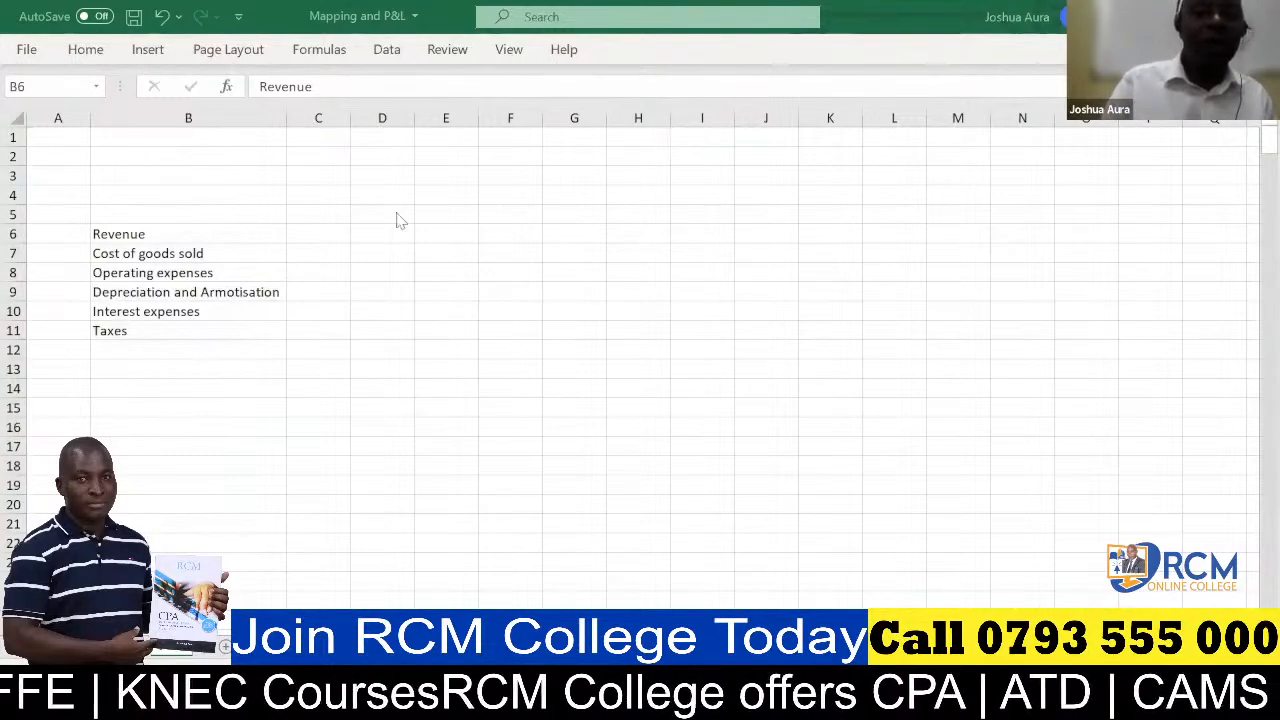
- Enter the year headings 2014, 2015 and 2016 in cells C5, D5 and E5 above the label list
click(313, 208)
text(2014)
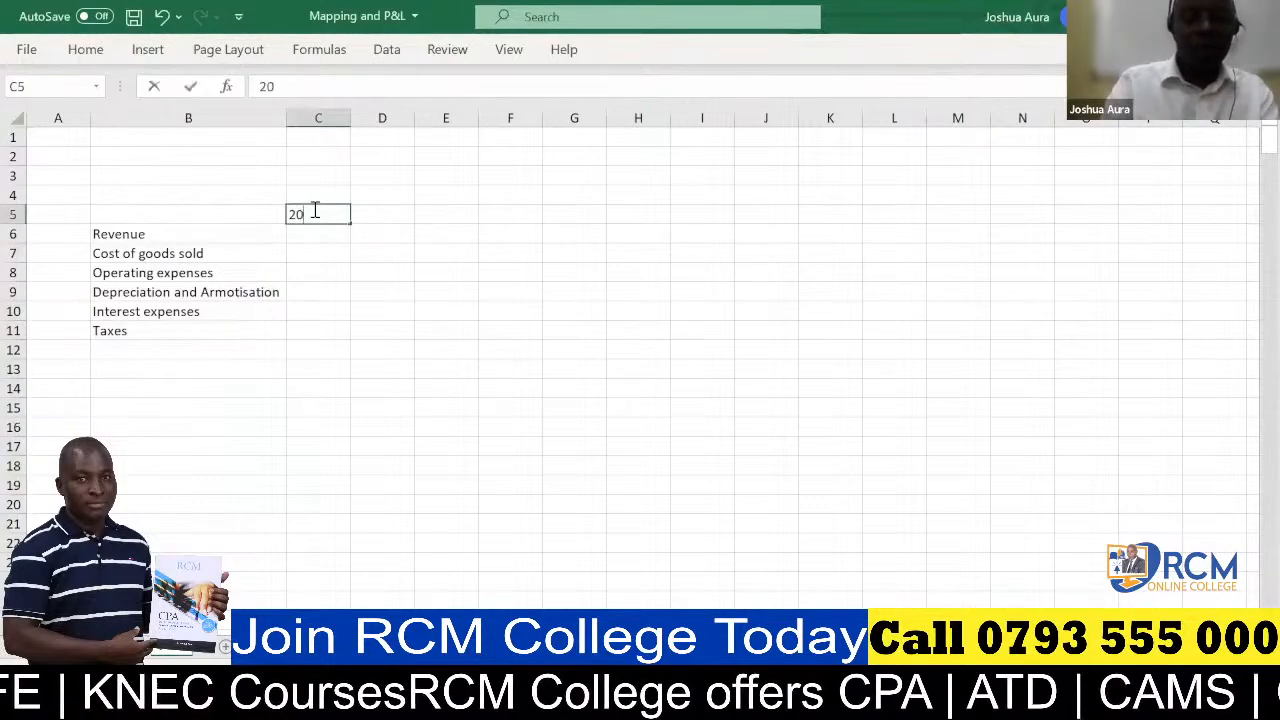
click(379, 212)
text(201)
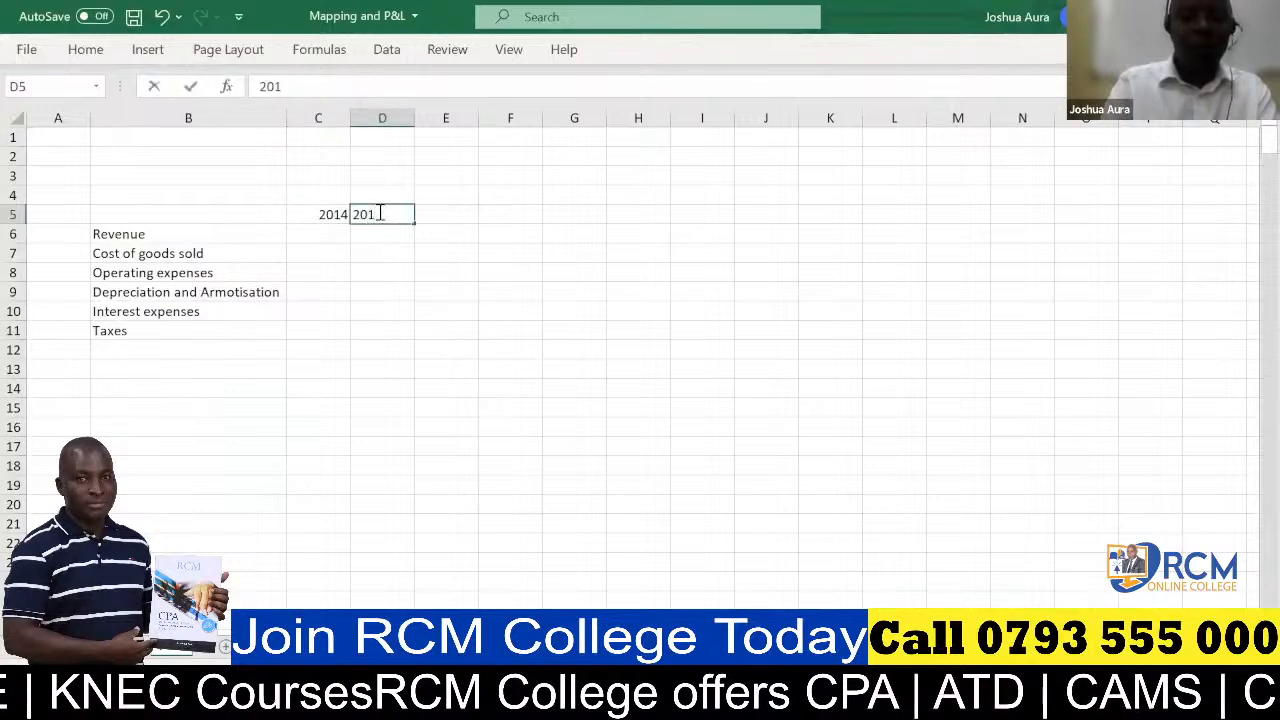
text(5)
click(441, 214)
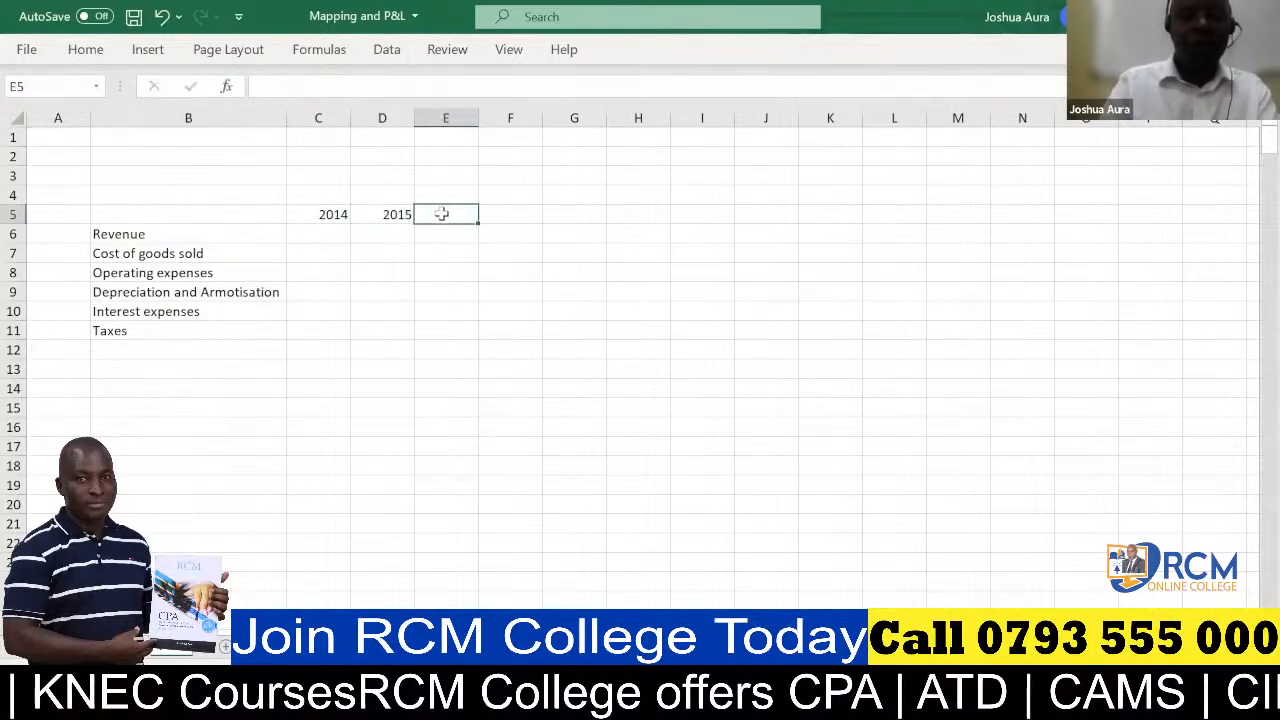
double_click(441, 214)
text(2016)
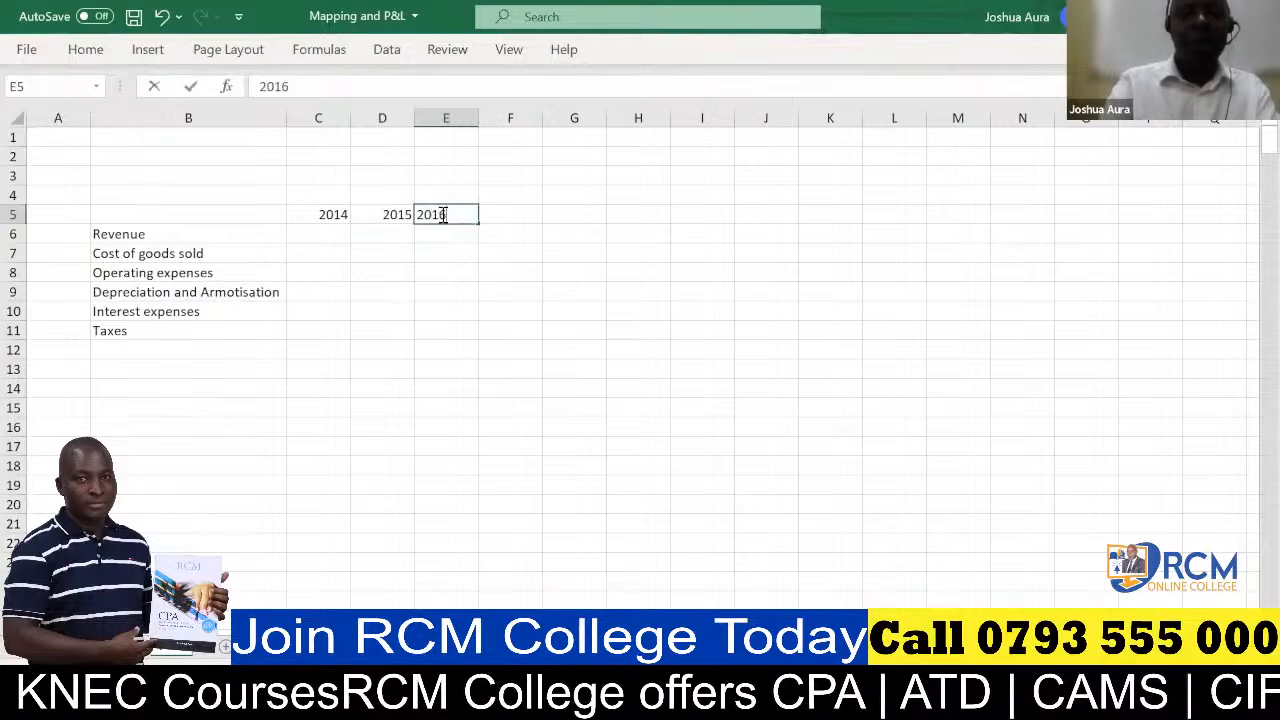
click(511, 217)
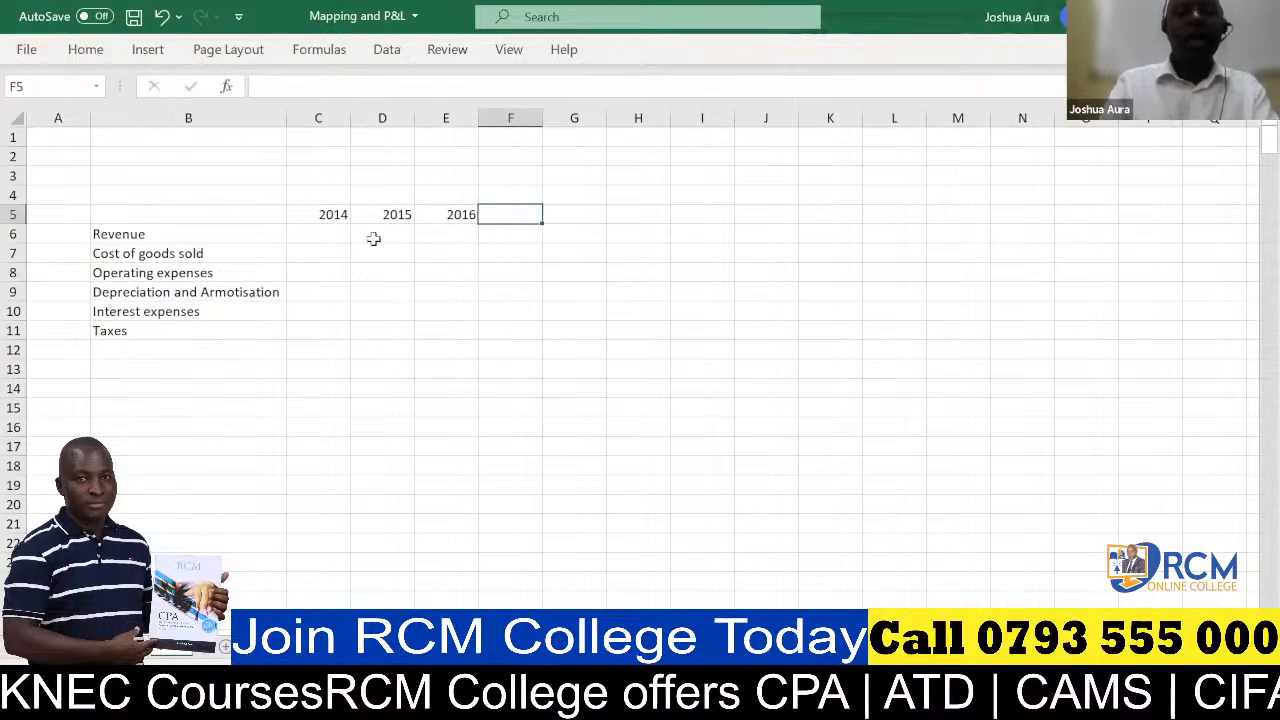
- Begin a formula in the 2014 Revenue cell C6, keeping only the equals sign after viewing the top of the Mapping sheet's data
click(327, 233)
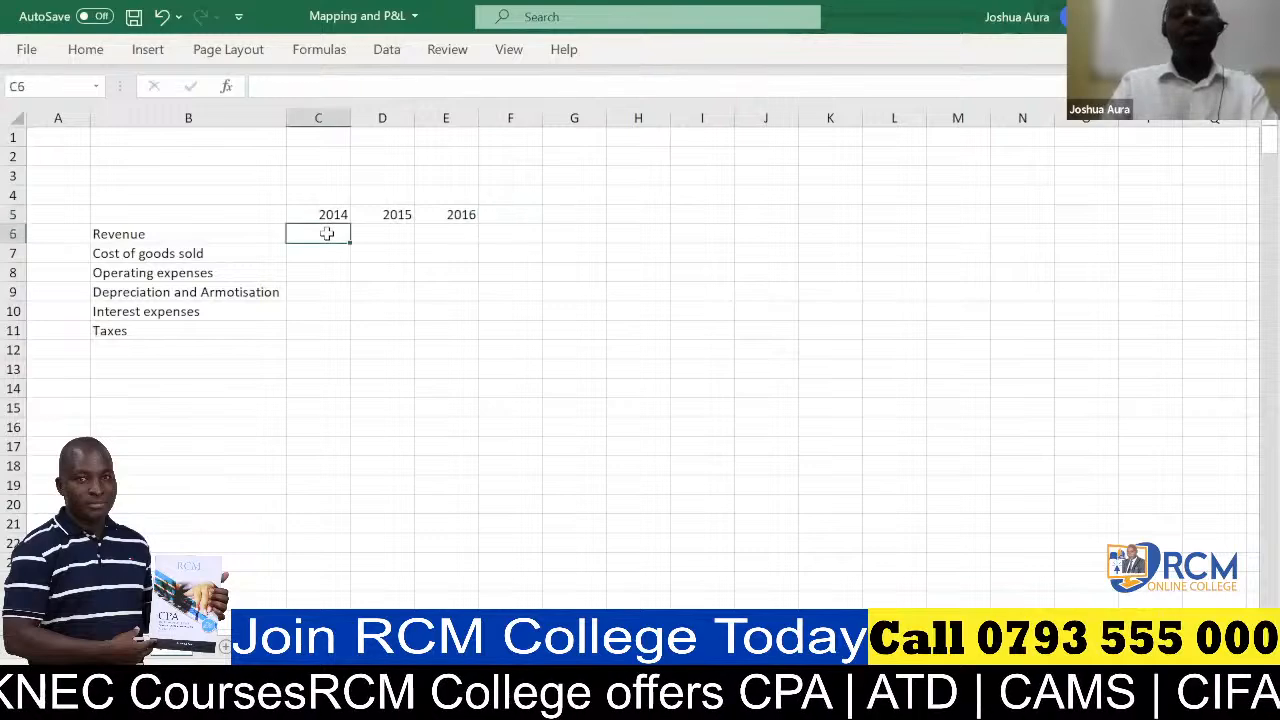
text(=)
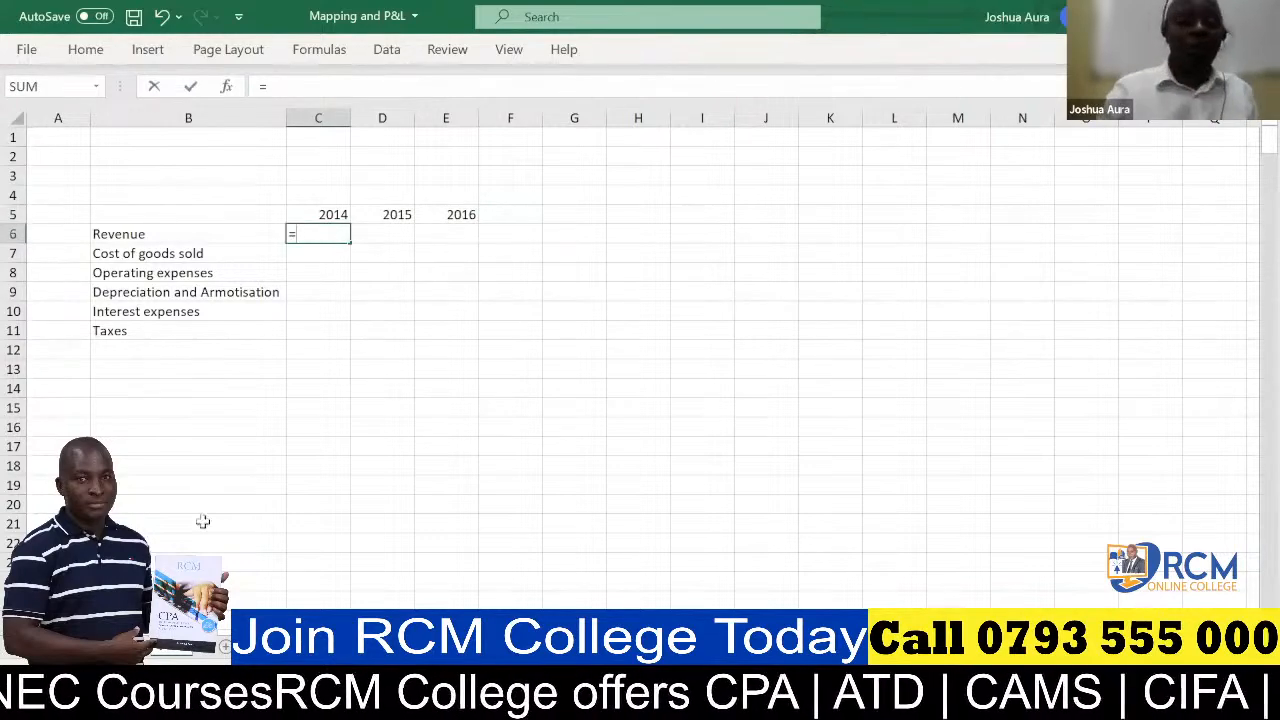
click(122, 648)
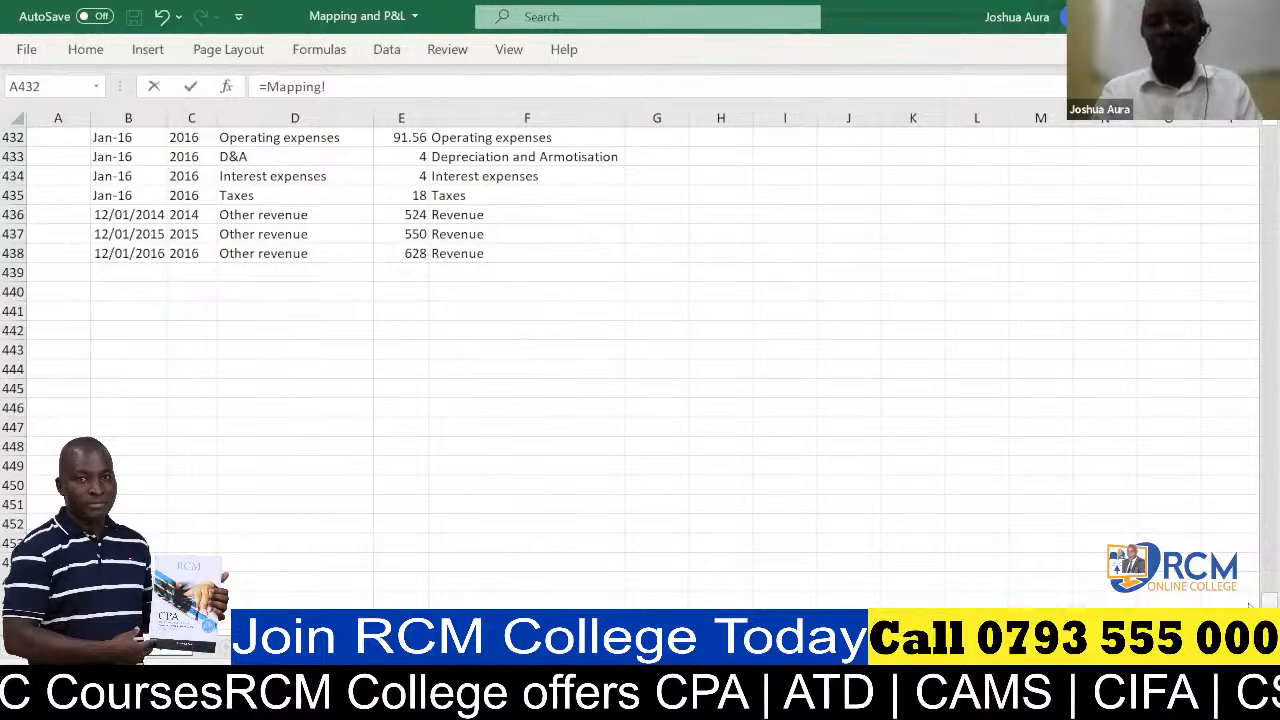
scroll(1252, 148, up, 20)
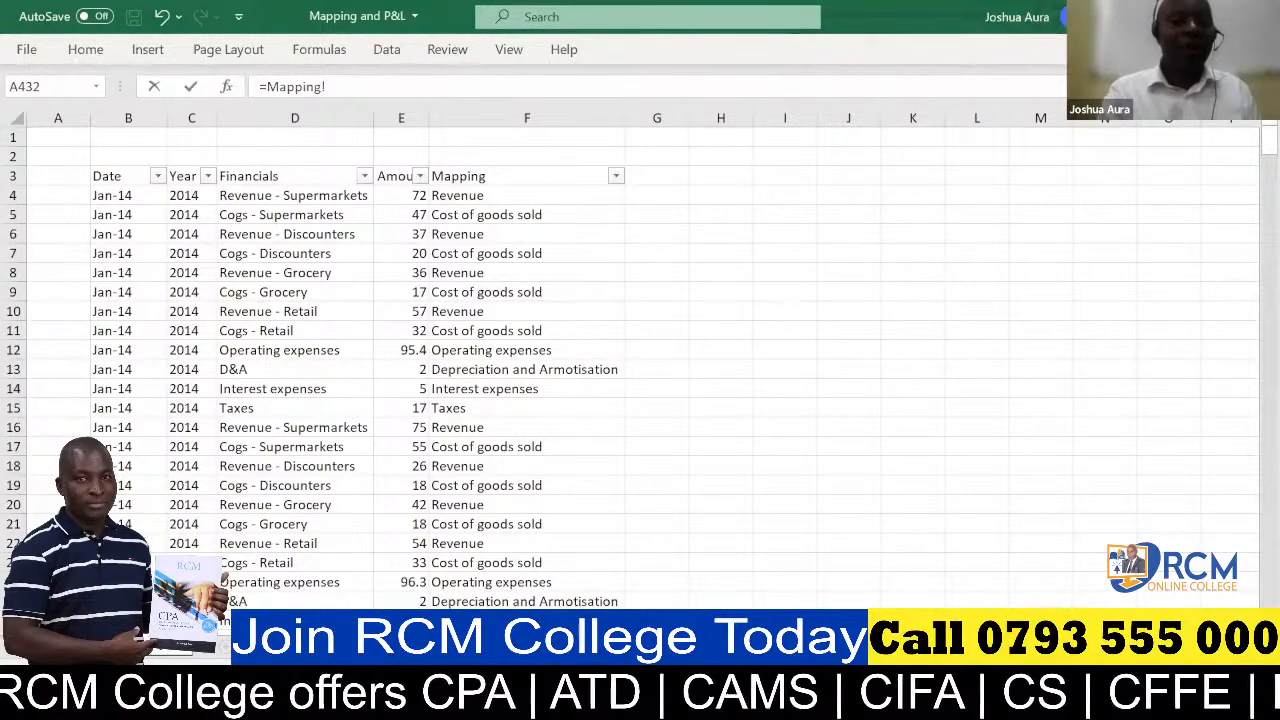
key(ctrl+Page_Down)
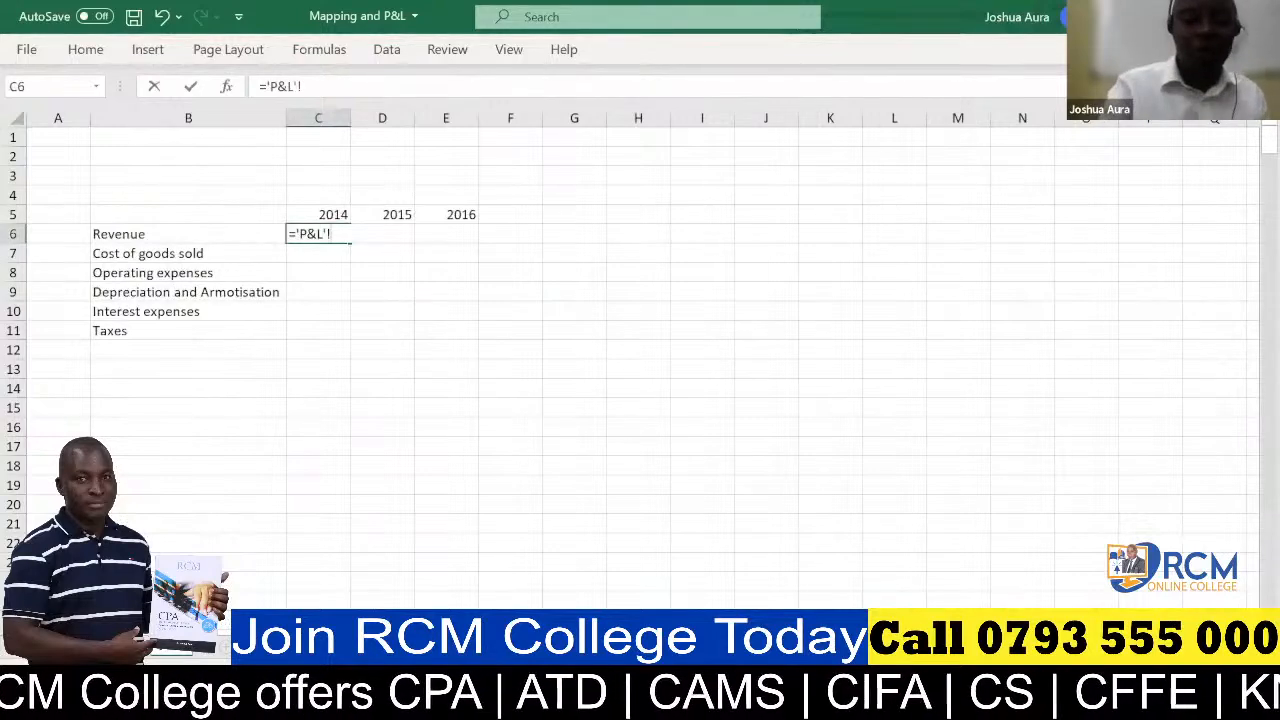
key(BackSpace)
key(BackSpace)
key(BackSpace)
key(BackSpace)
key(BackSpace)
key(BackSpace)
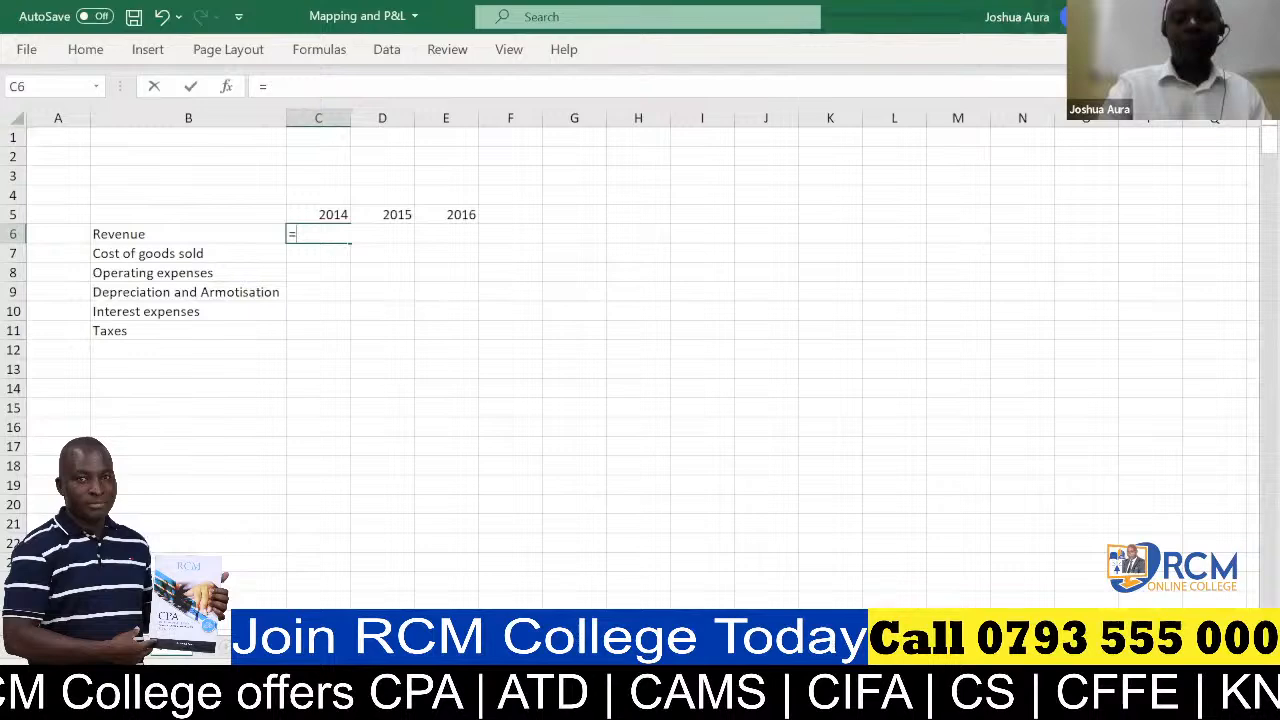
- Use SUMIFS in C6 with the Mapping sheet's Amount column as the absolute sum range $E:$E
text(sumifs)
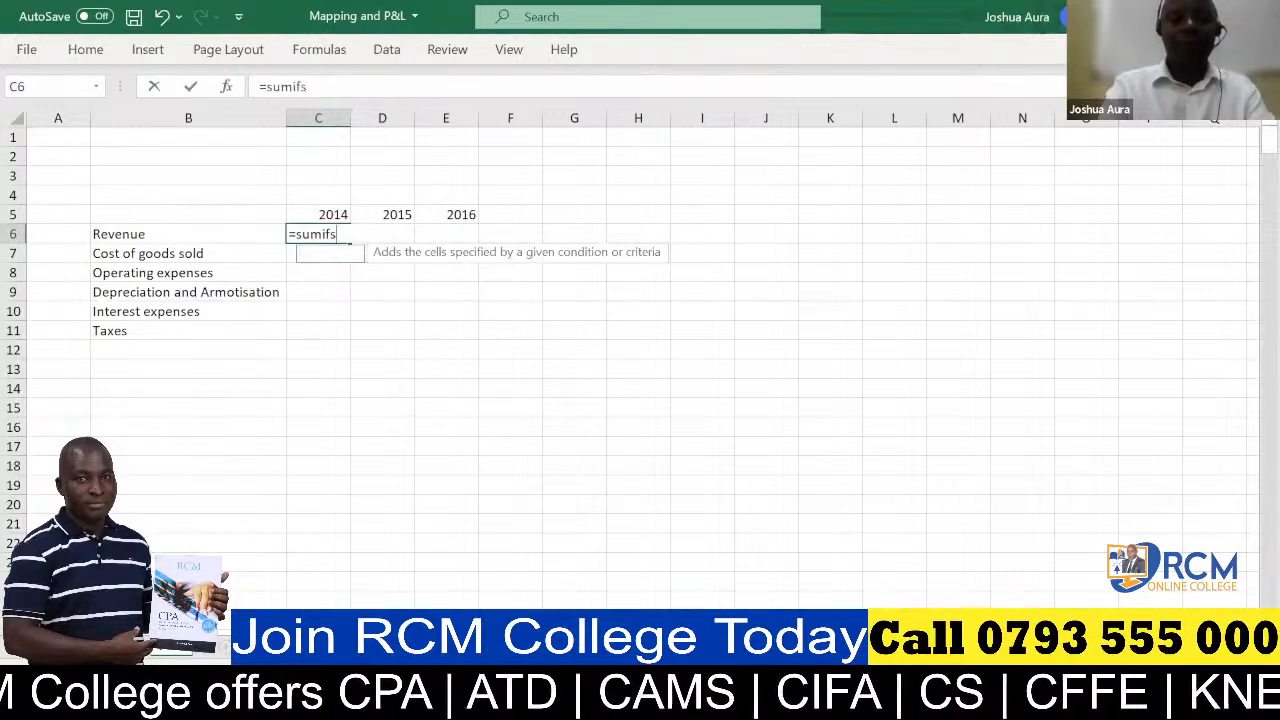
key(Tab)
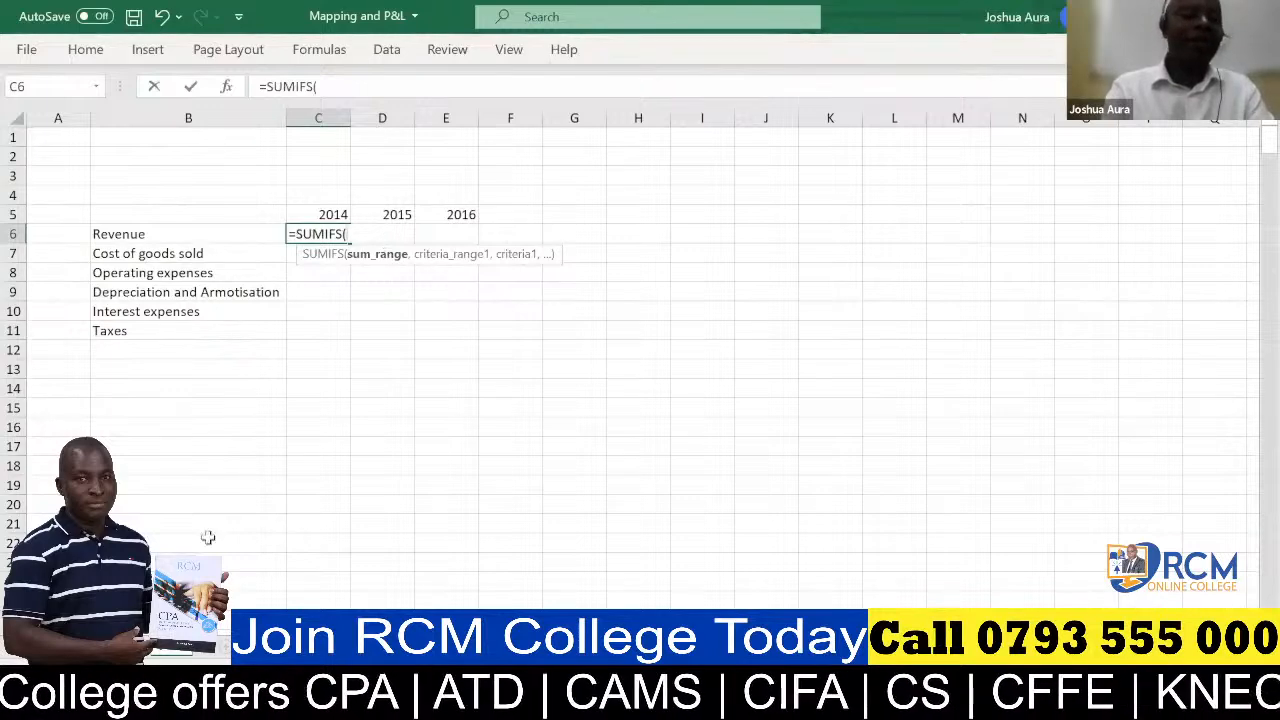
click(120, 648)
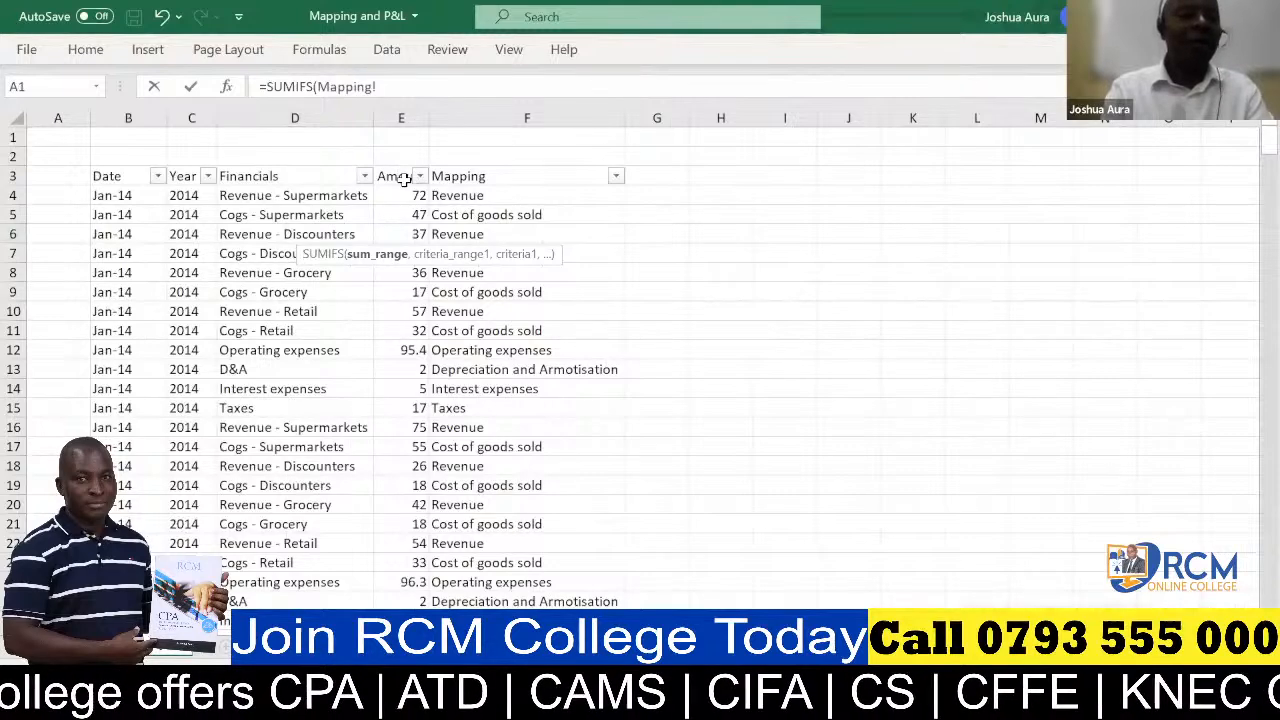
click(402, 117)
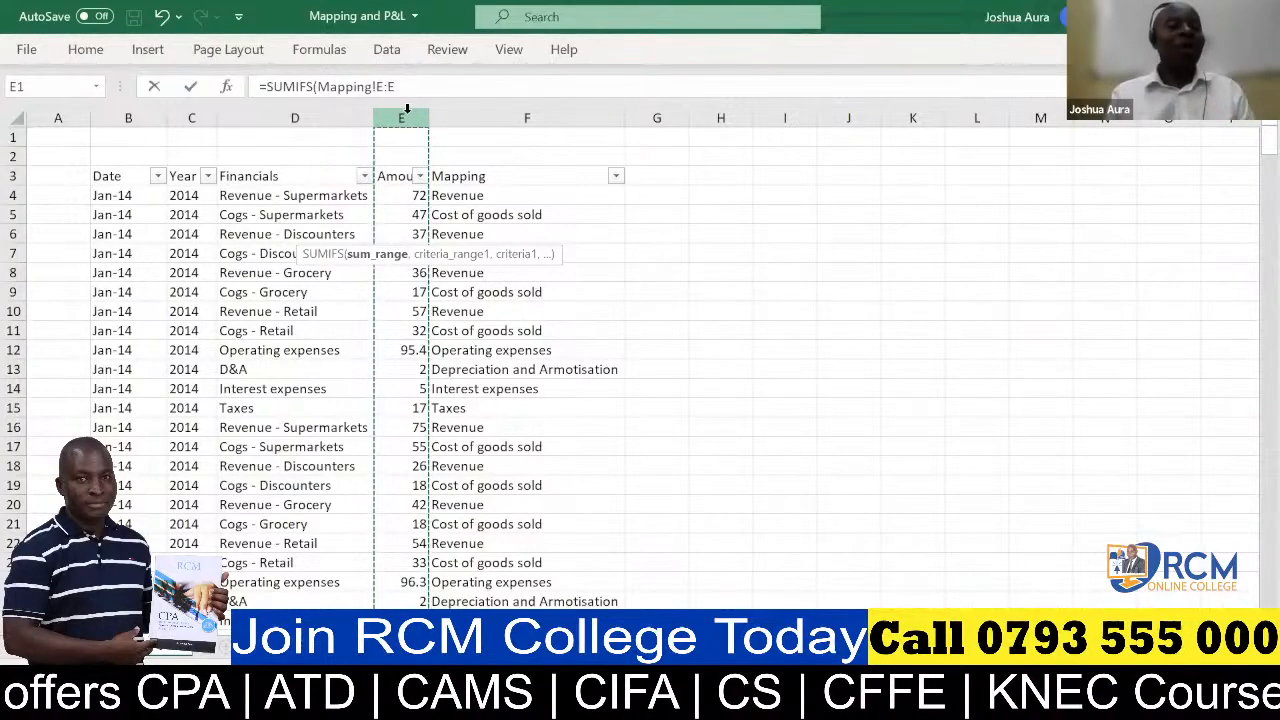
key(F4)
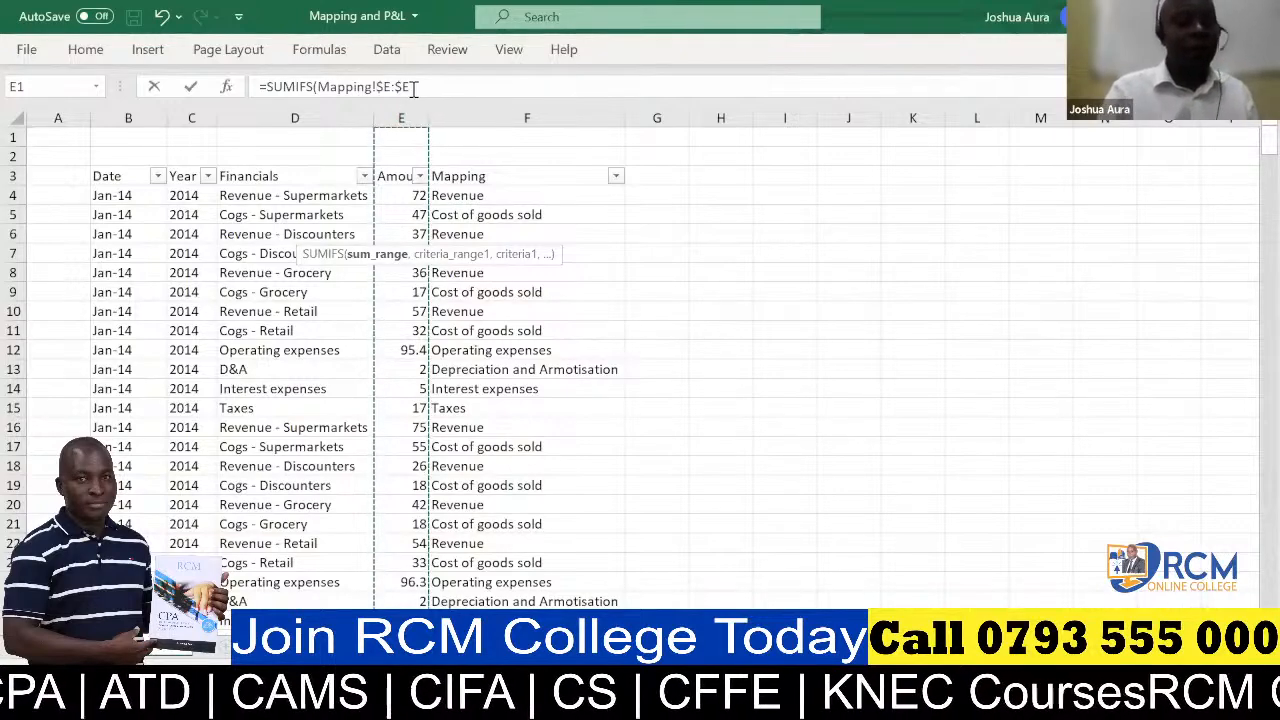
text(,)
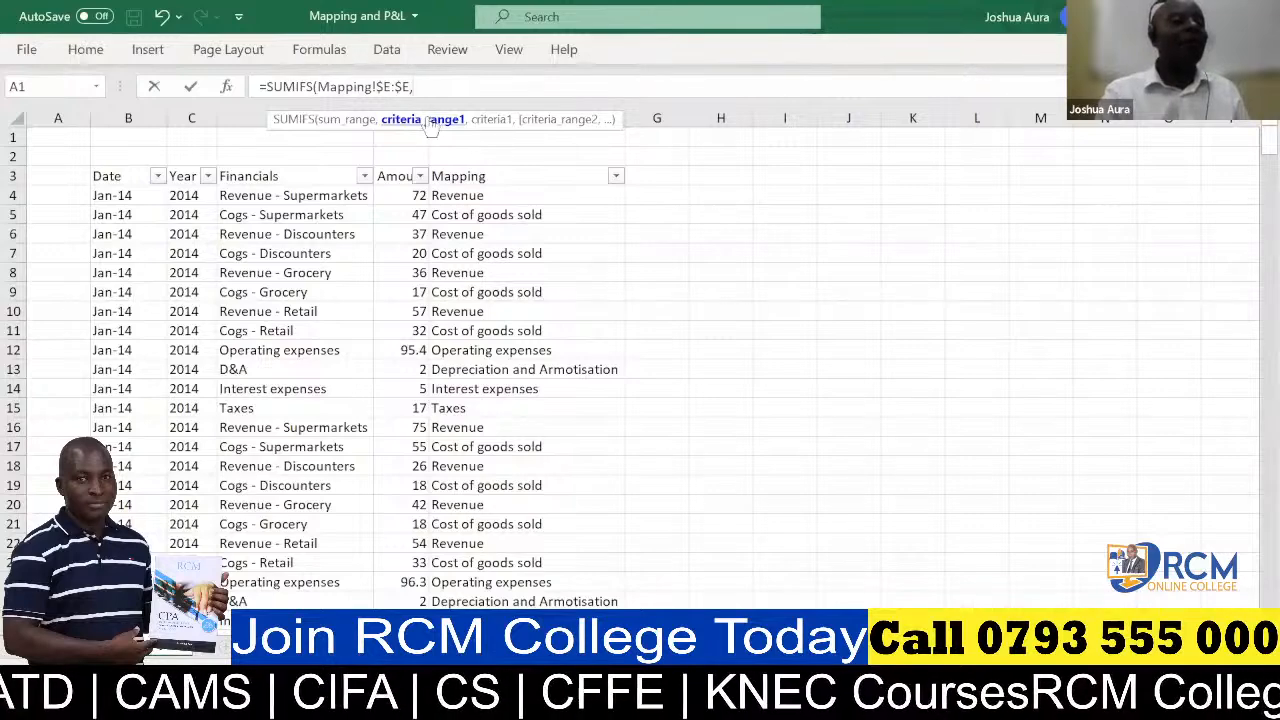
- Add the Mapping sheet's Year column as the first criteria range, locked as $C:$C
click(193, 118)
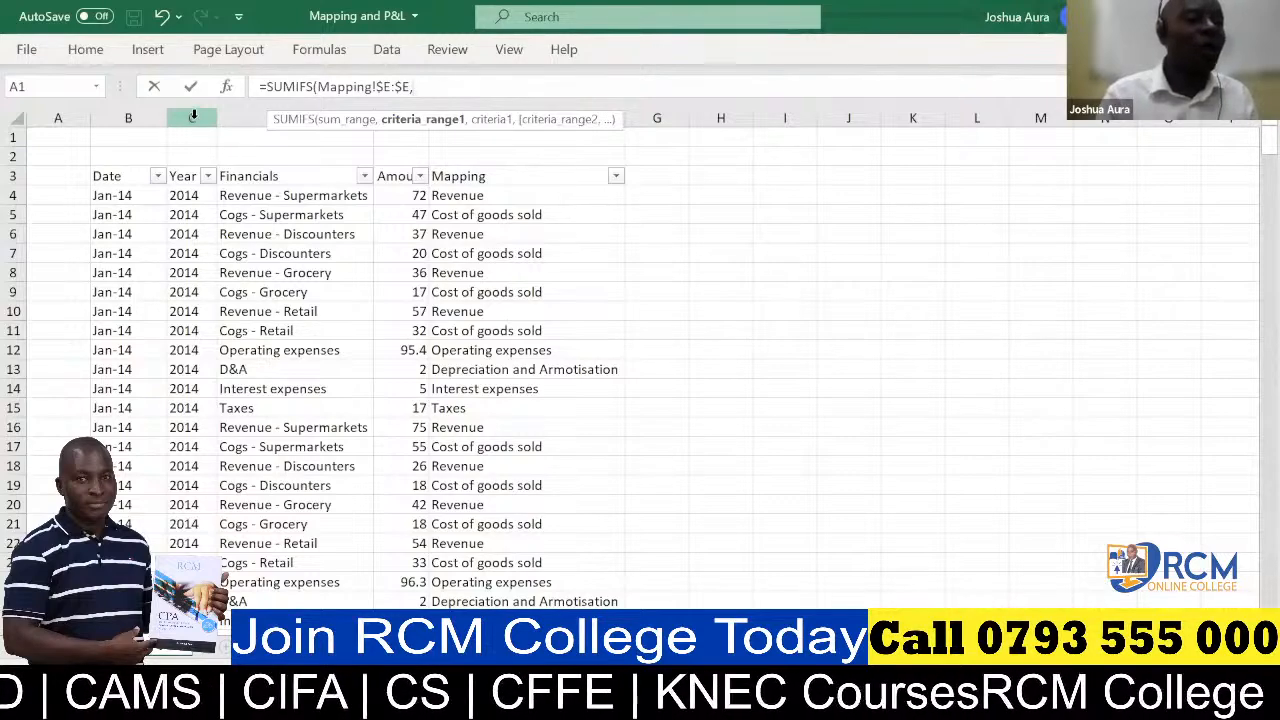
click(193, 118)
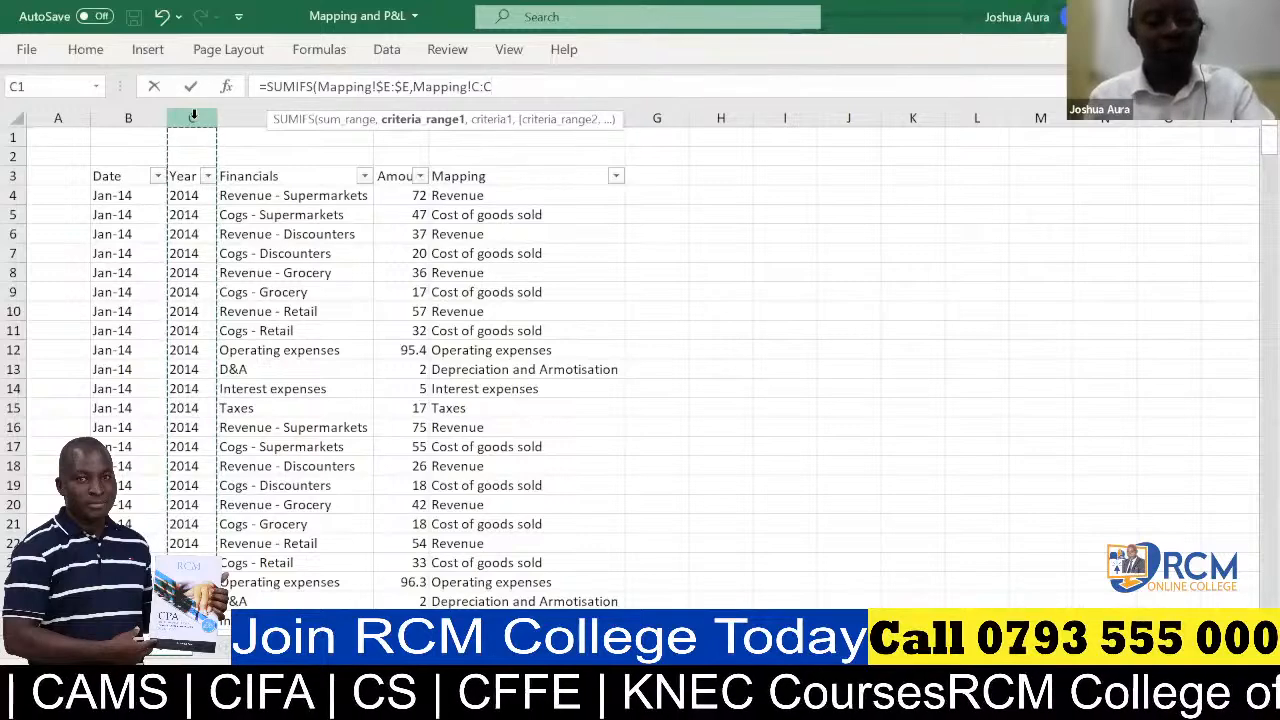
key(F4)
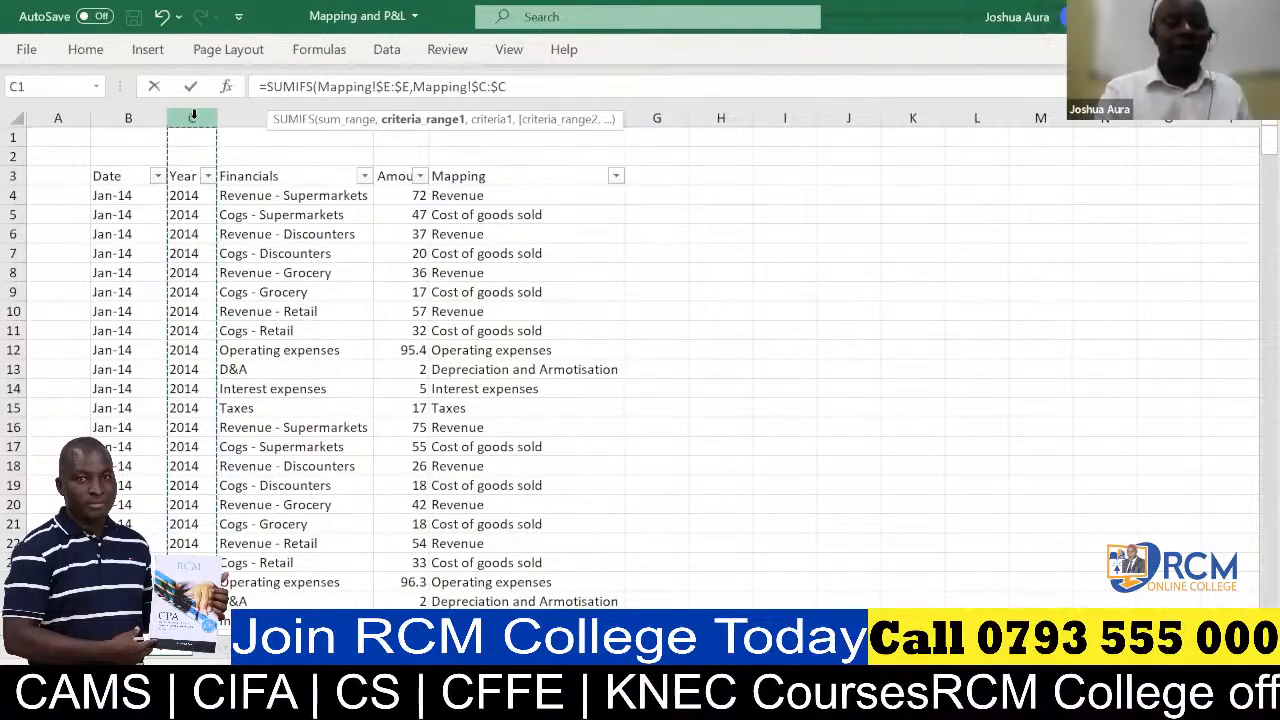
text(,)
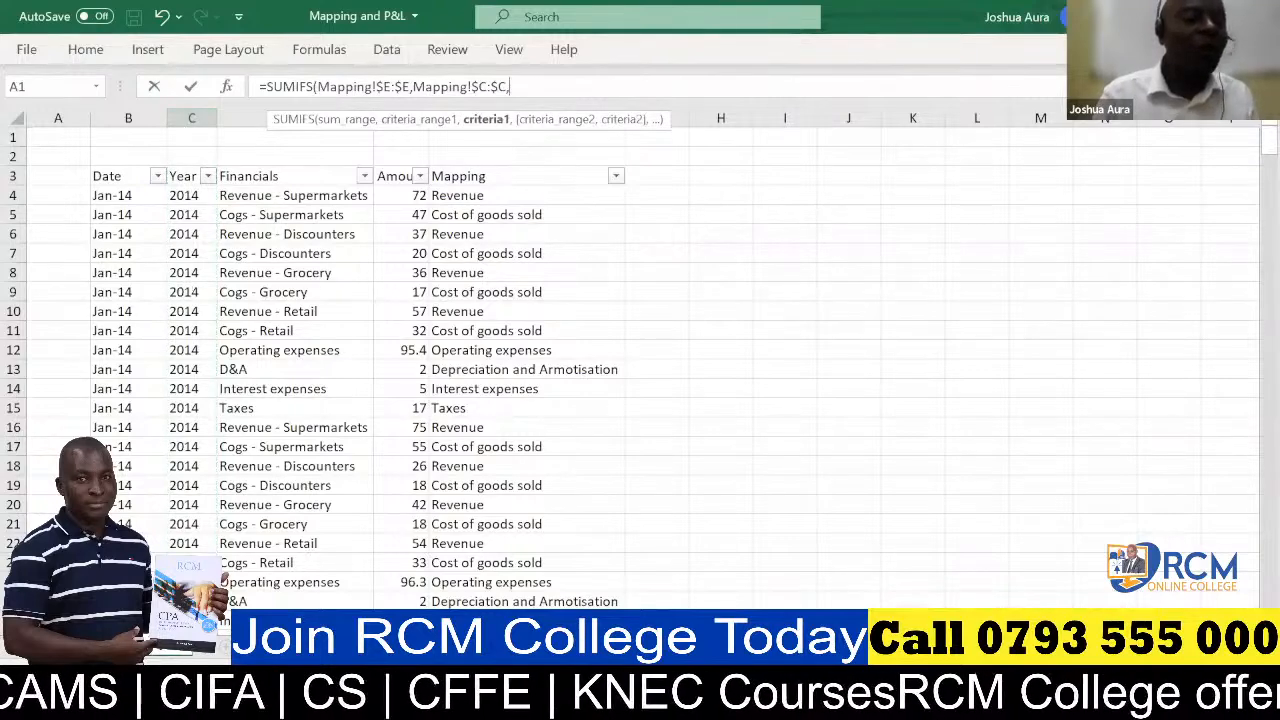
- Set the first criterion to the 2014 heading on the P&L sheet, locking only its row as C$5
click(176, 647)
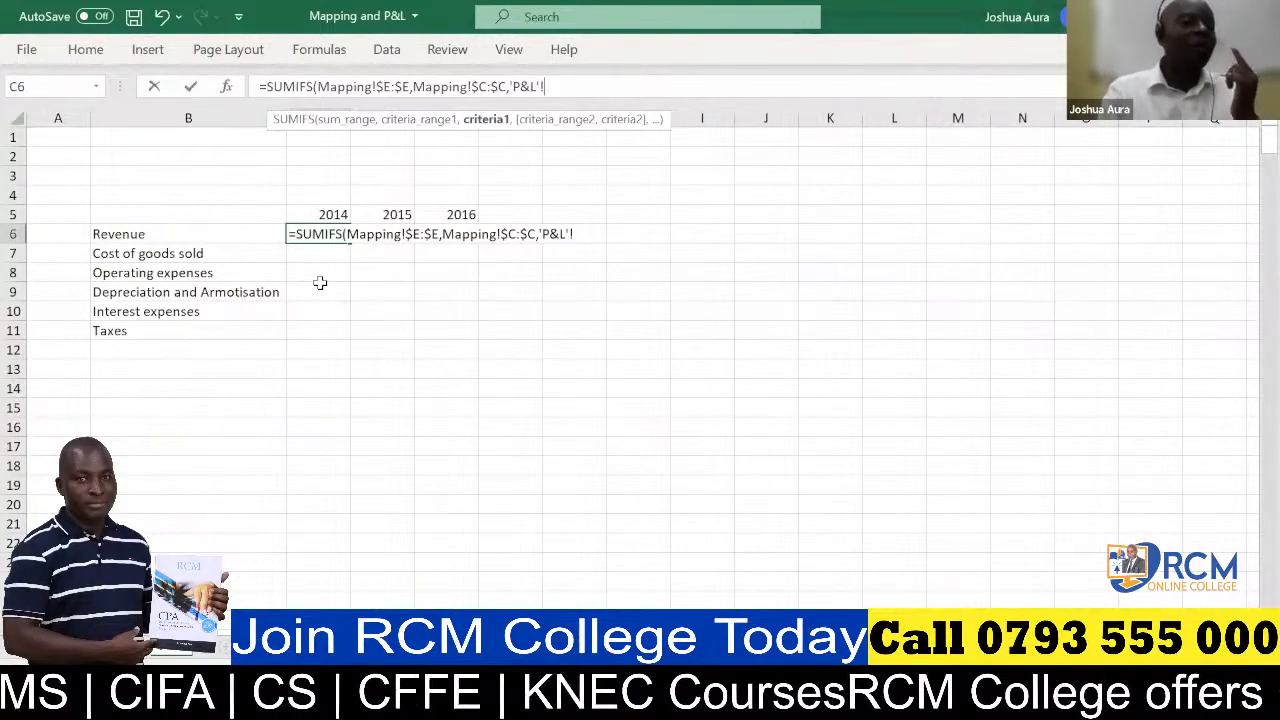
click(335, 213)
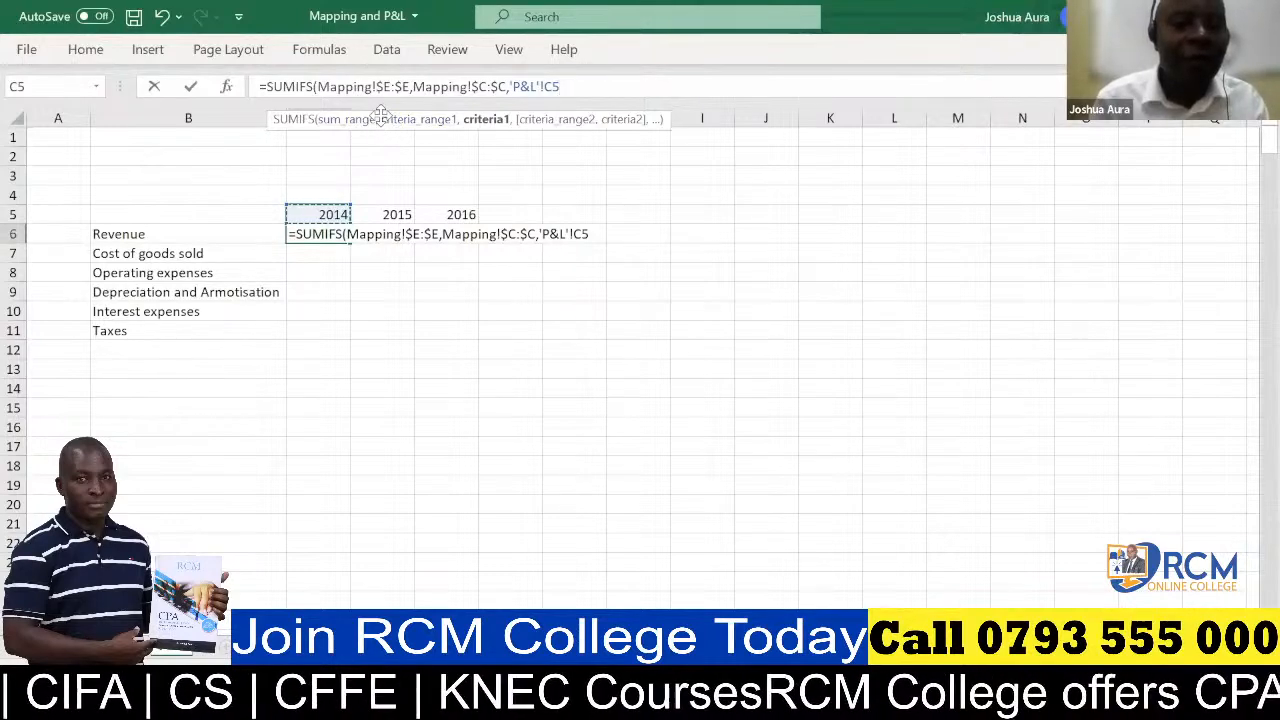
drag(381, 113, 379, 22)
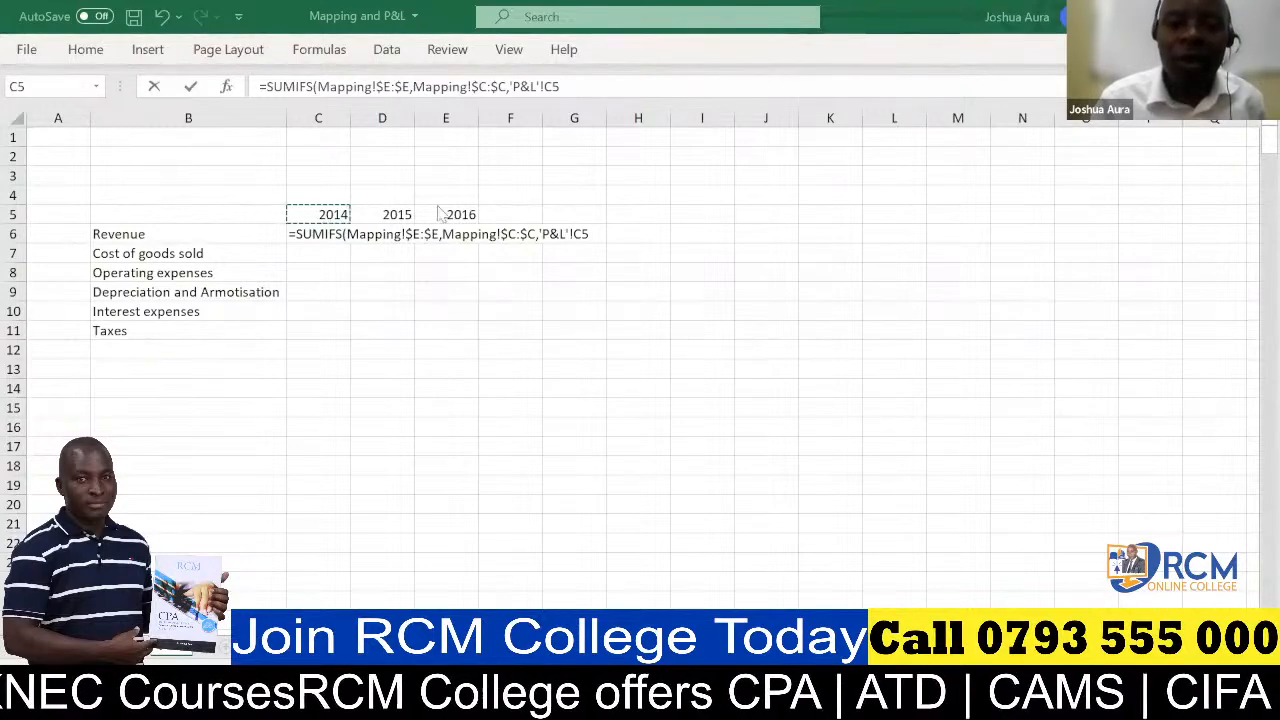
click(553, 86)
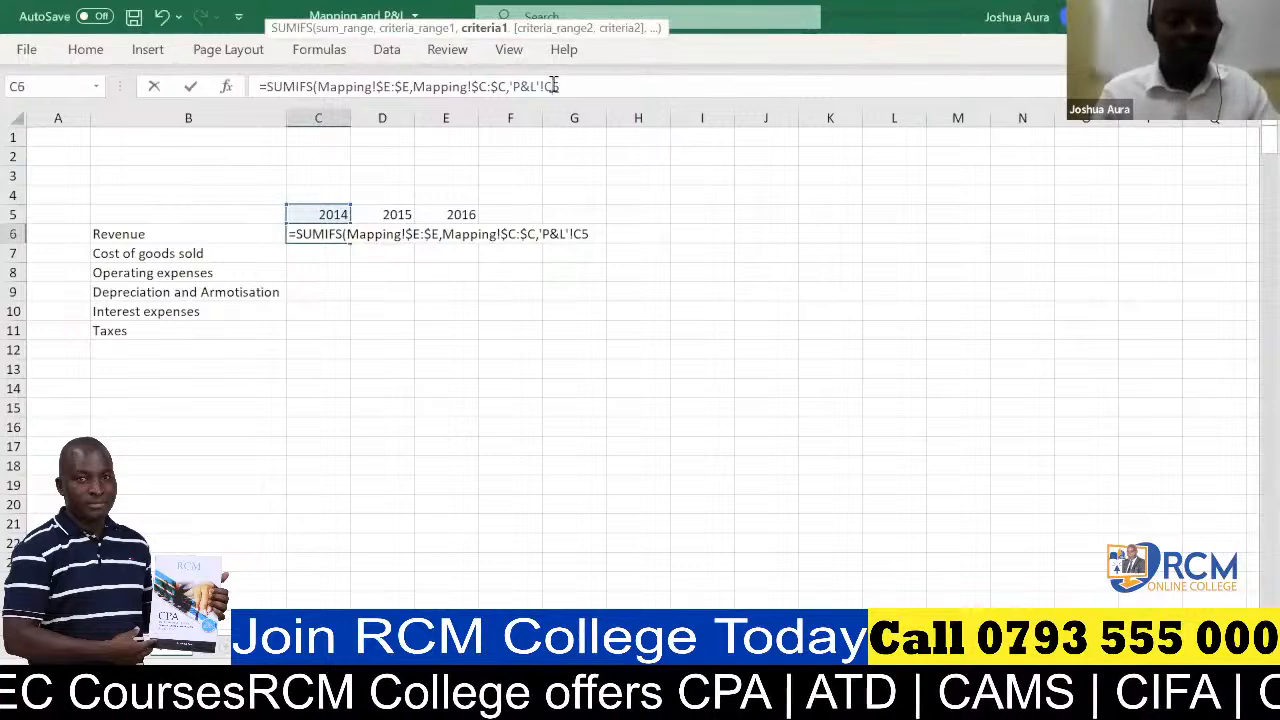
text($E)
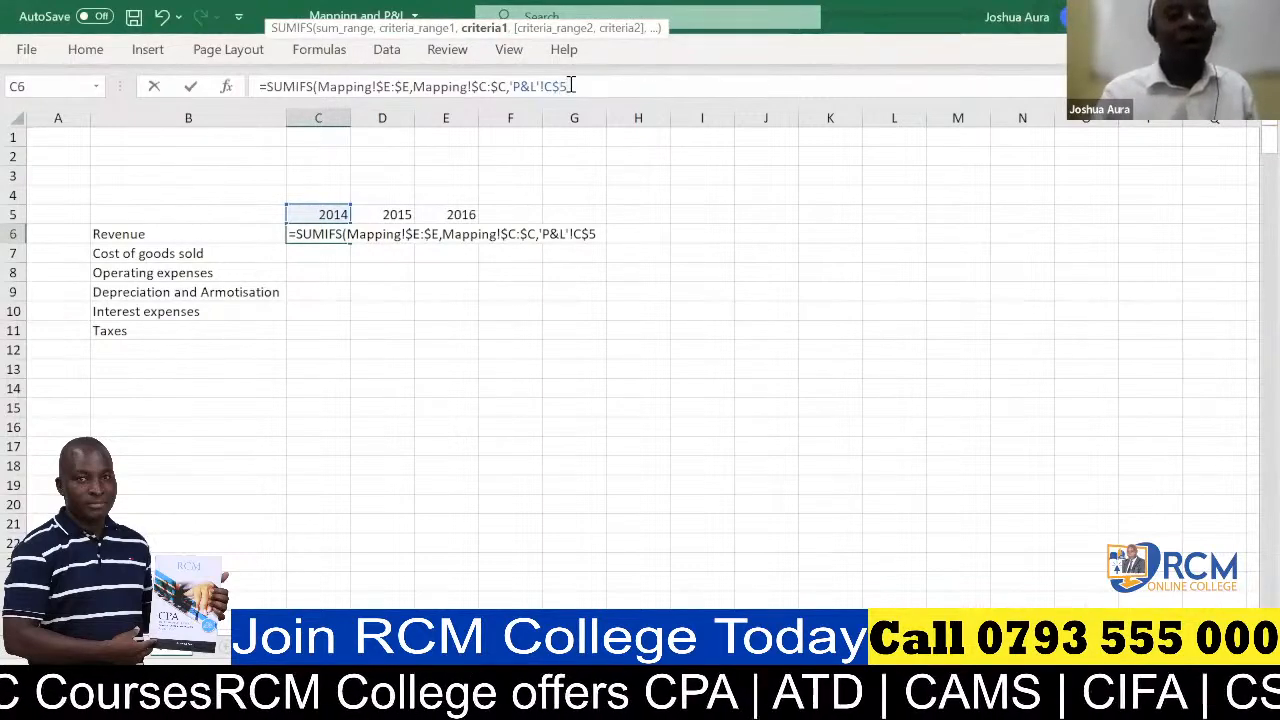
text(,)
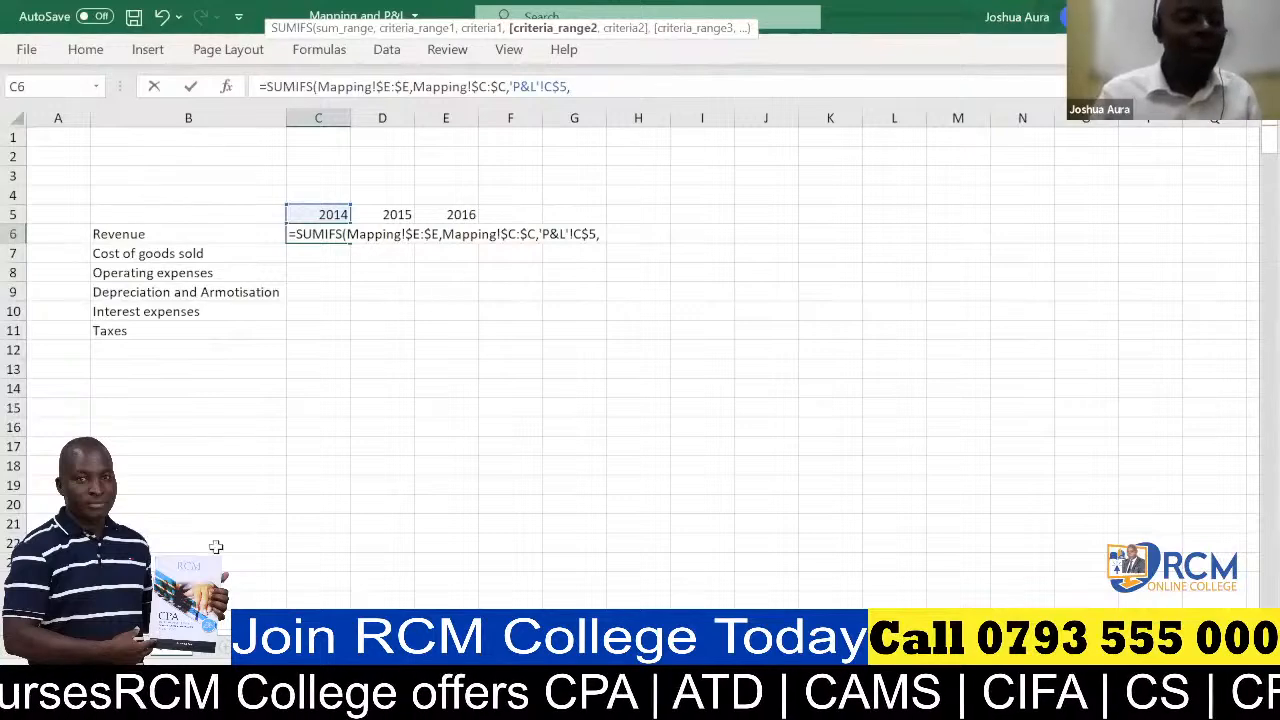
- Add the Mapping sheet's Mapping column as the second criteria range, locked as $F:$F
click(120, 648)
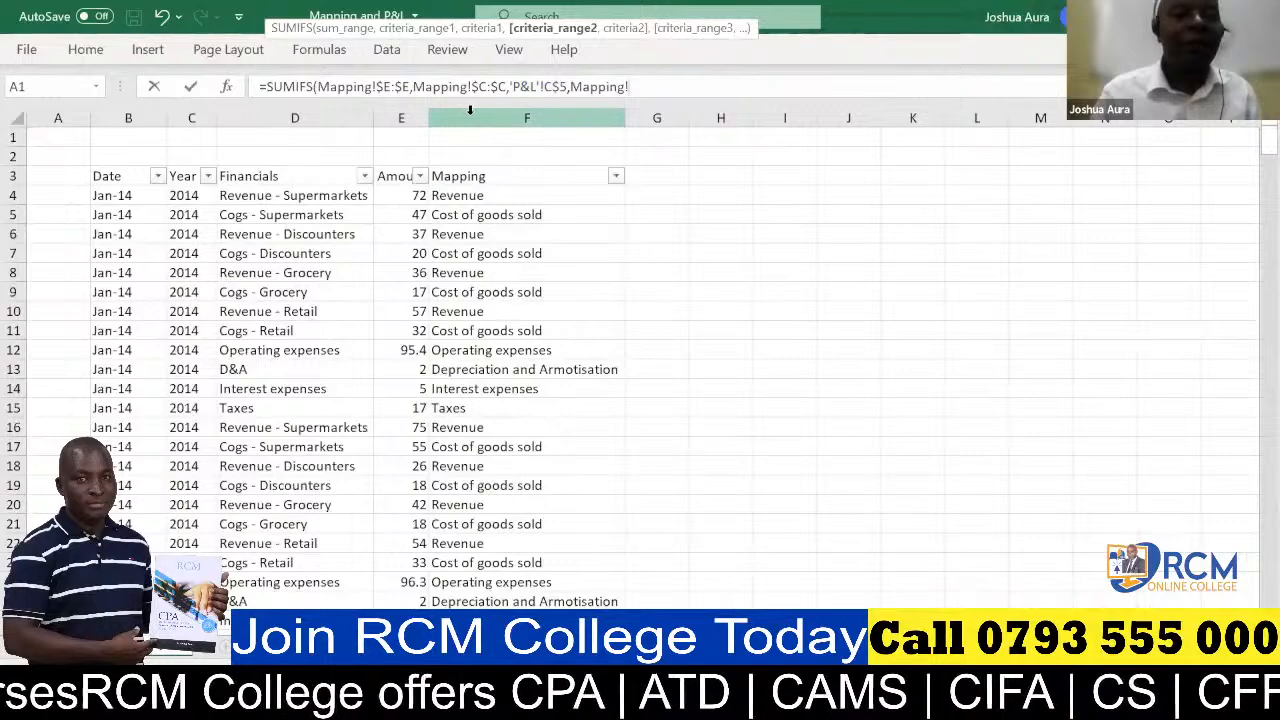
click(469, 112)
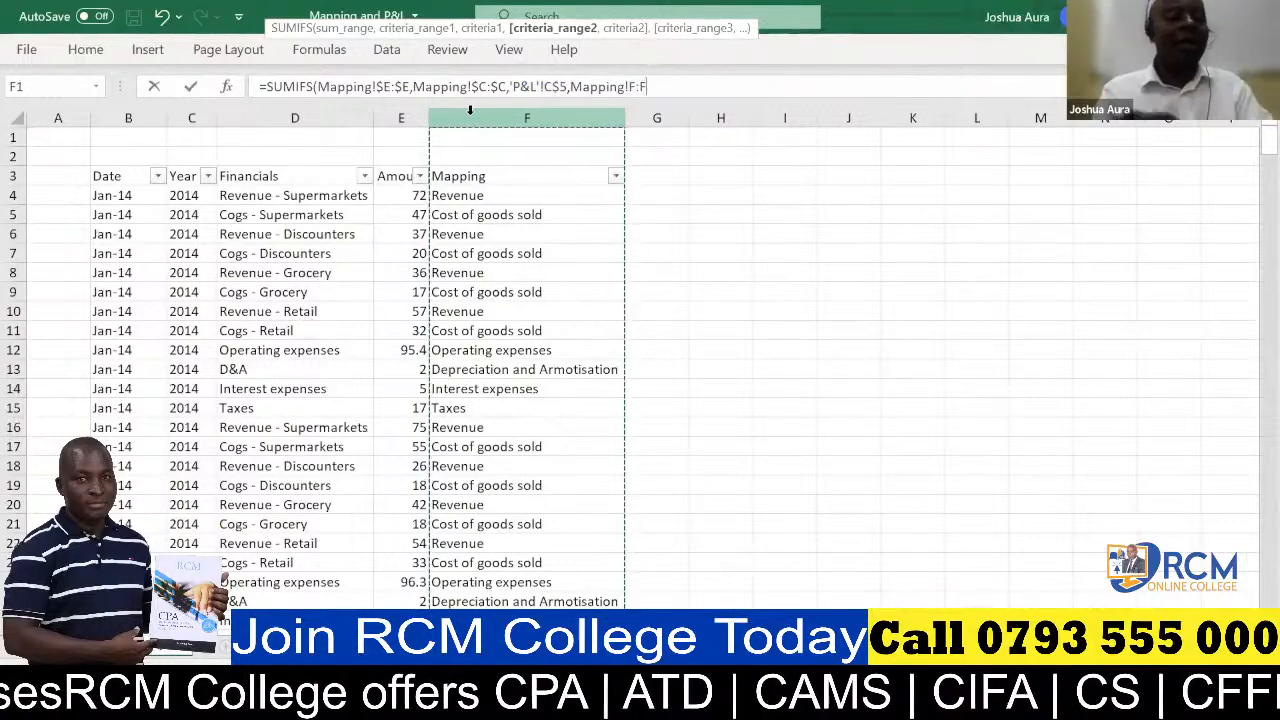
key(F4)
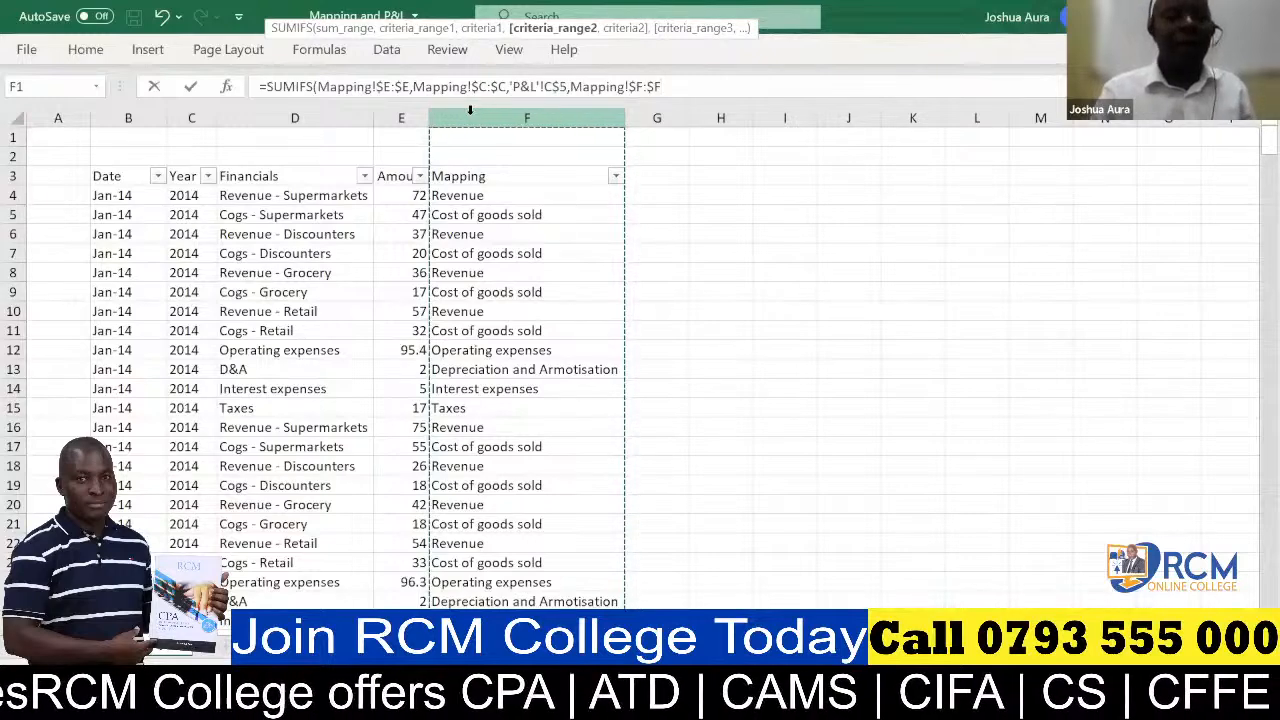
- Set the second SUMIFS criterion to the Revenue label on the P&L sheet, locking only its column as $B6, and complete the formula
text(,)
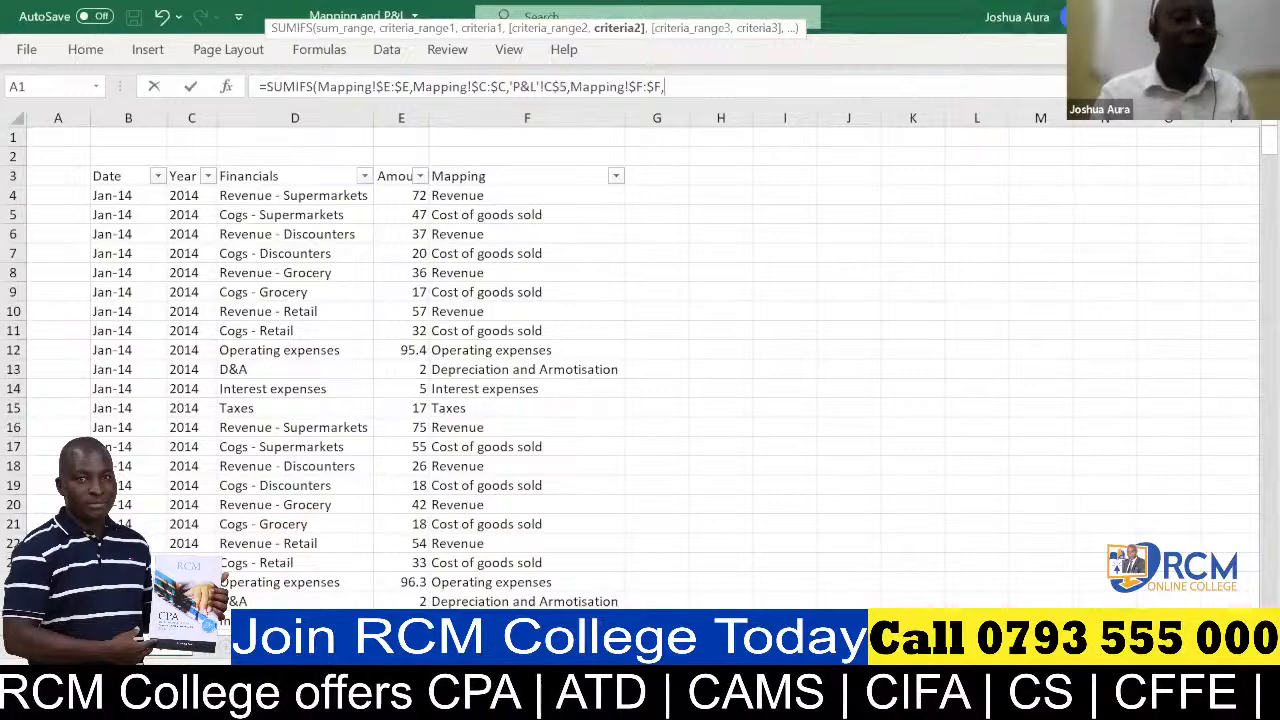
click(186, 647)
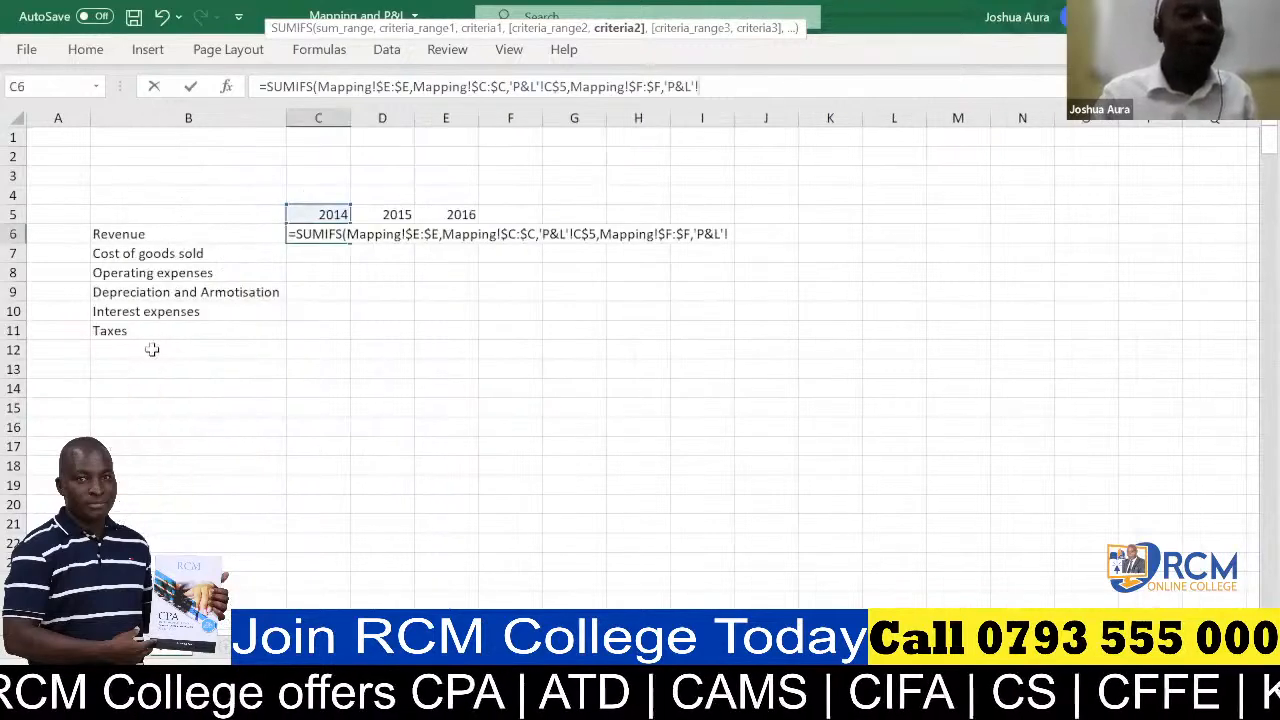
click(123, 234)
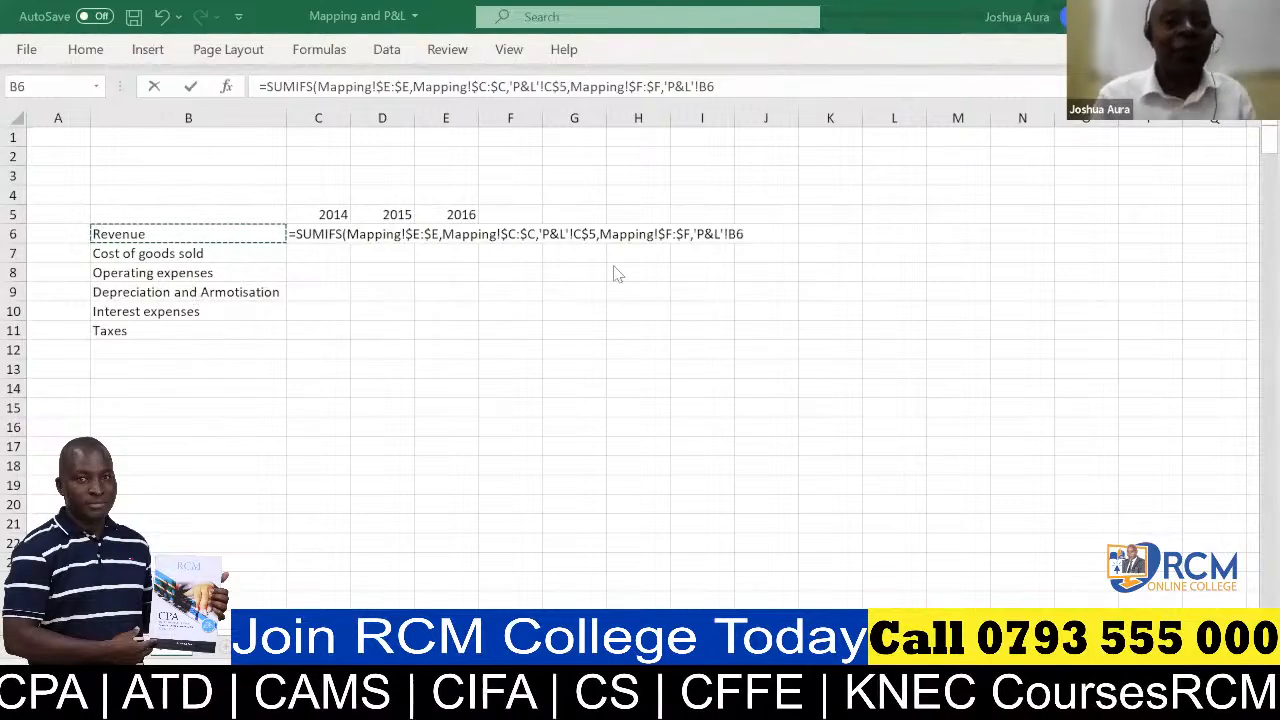
click(702, 86)
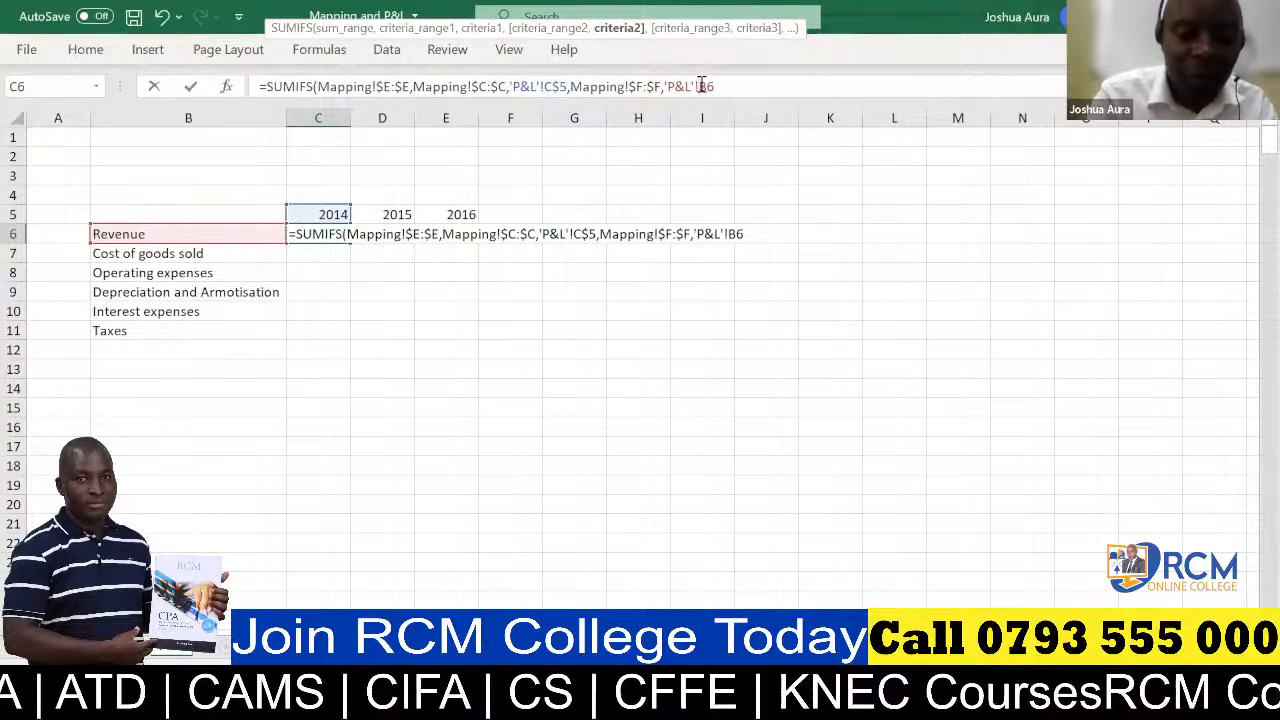
text($B6)
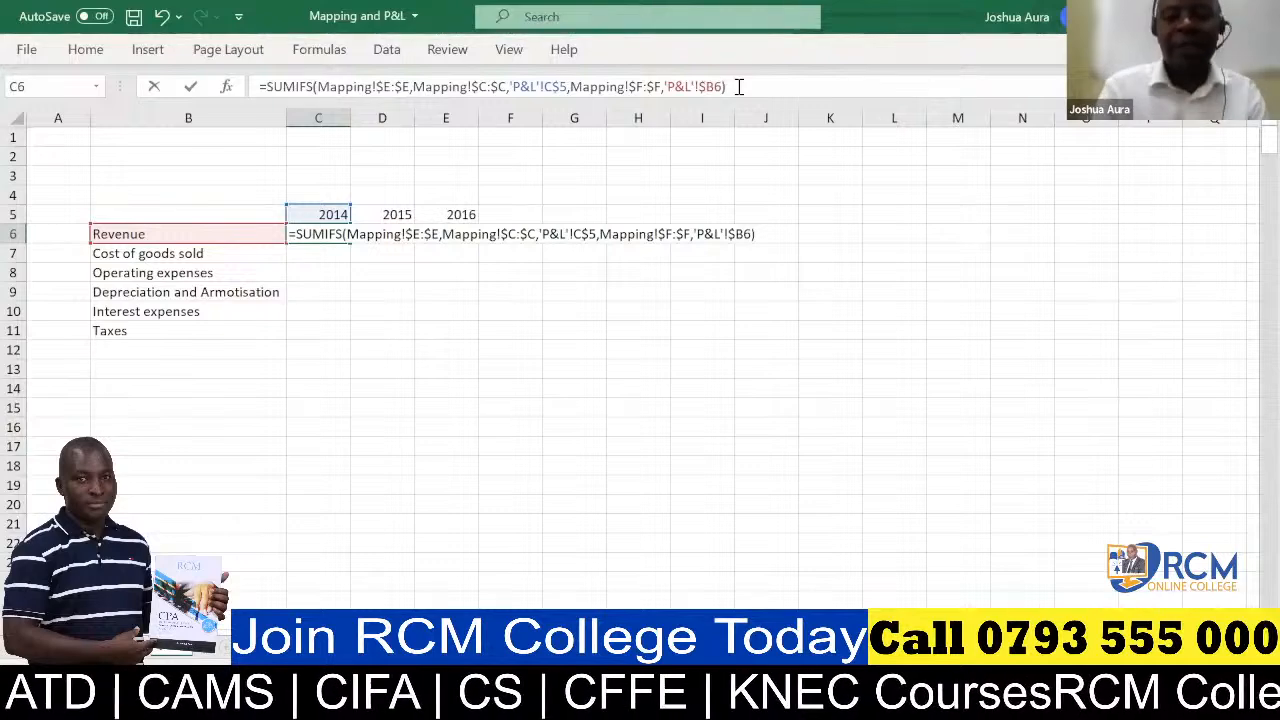
key(Return)
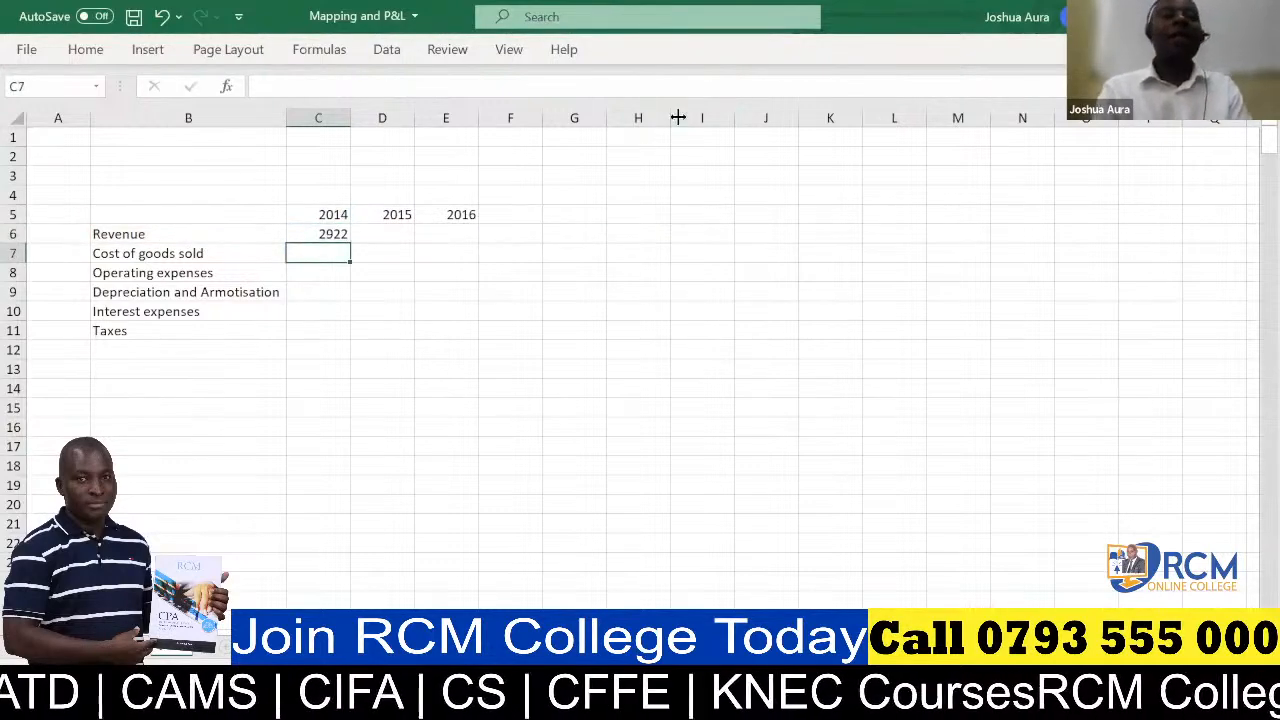
- Fill the C6 SUMIFS formula across to 2016 and down to the Taxes row, covering C6:E11
click(343, 236)
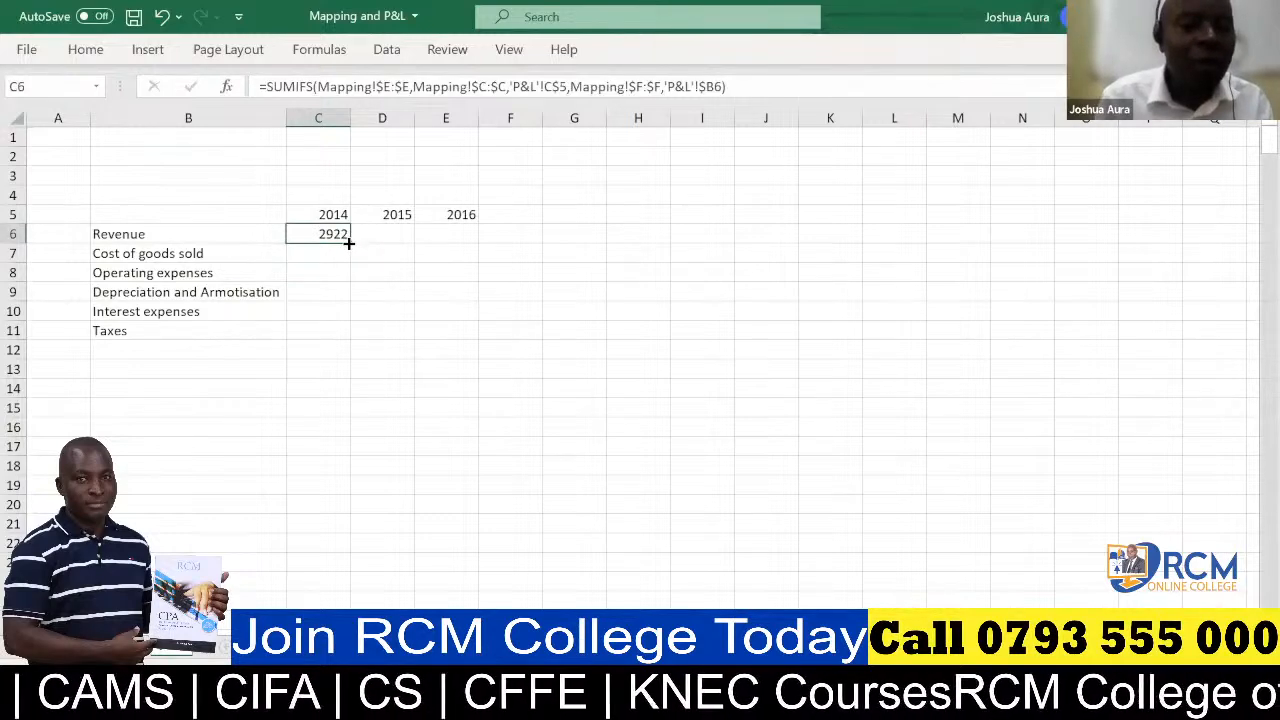
drag(349, 243, 475, 240)
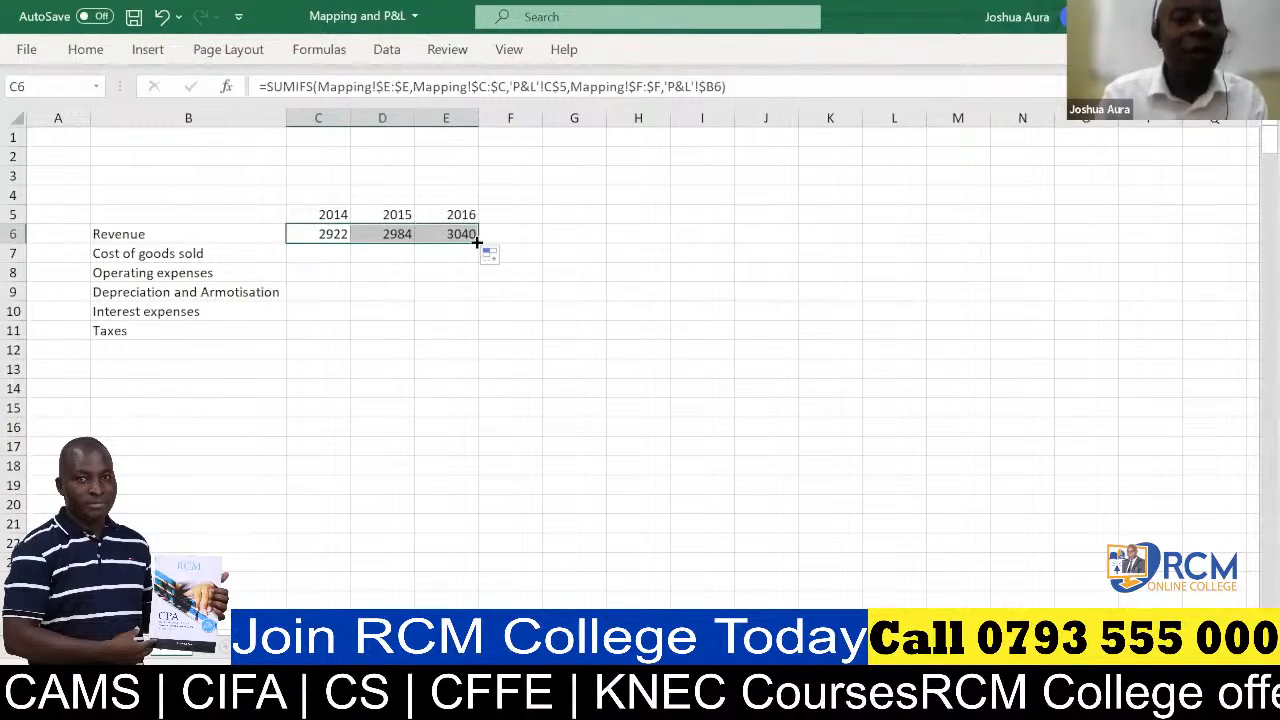
drag(477, 242, 485, 333)
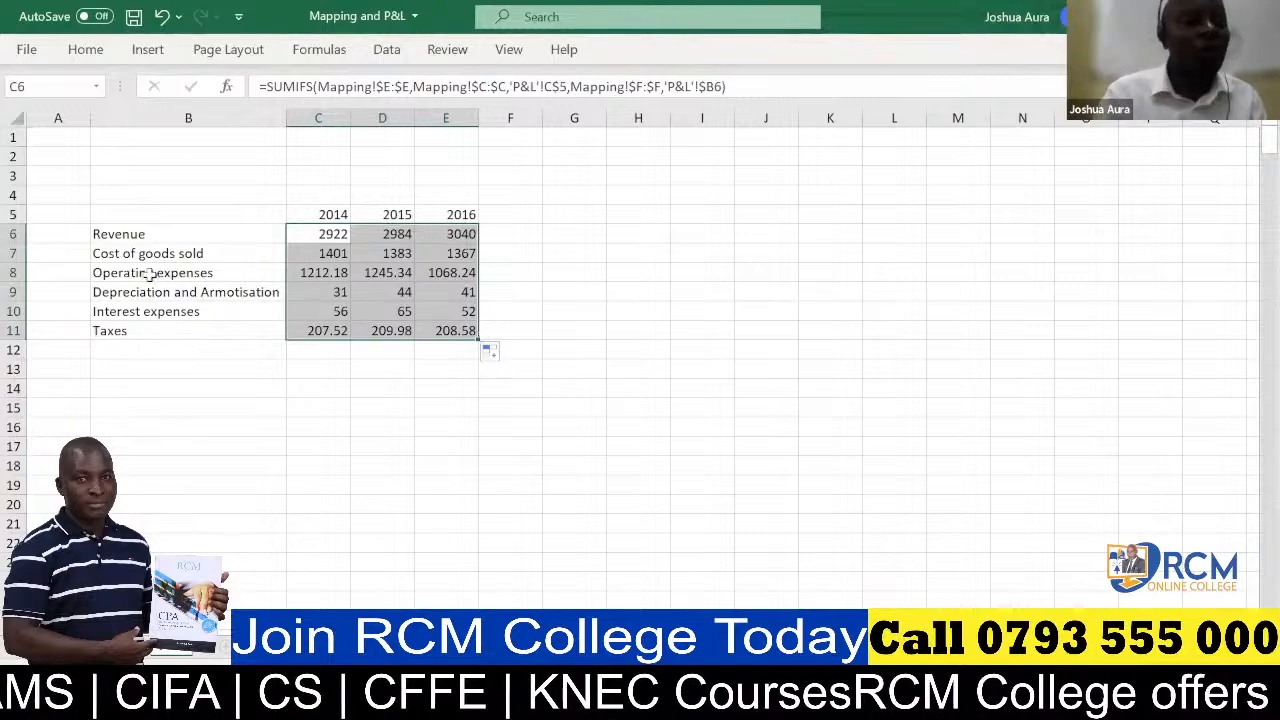
- Insert a row above Operating expenses and label it Gross profit in B8
click(14, 273)
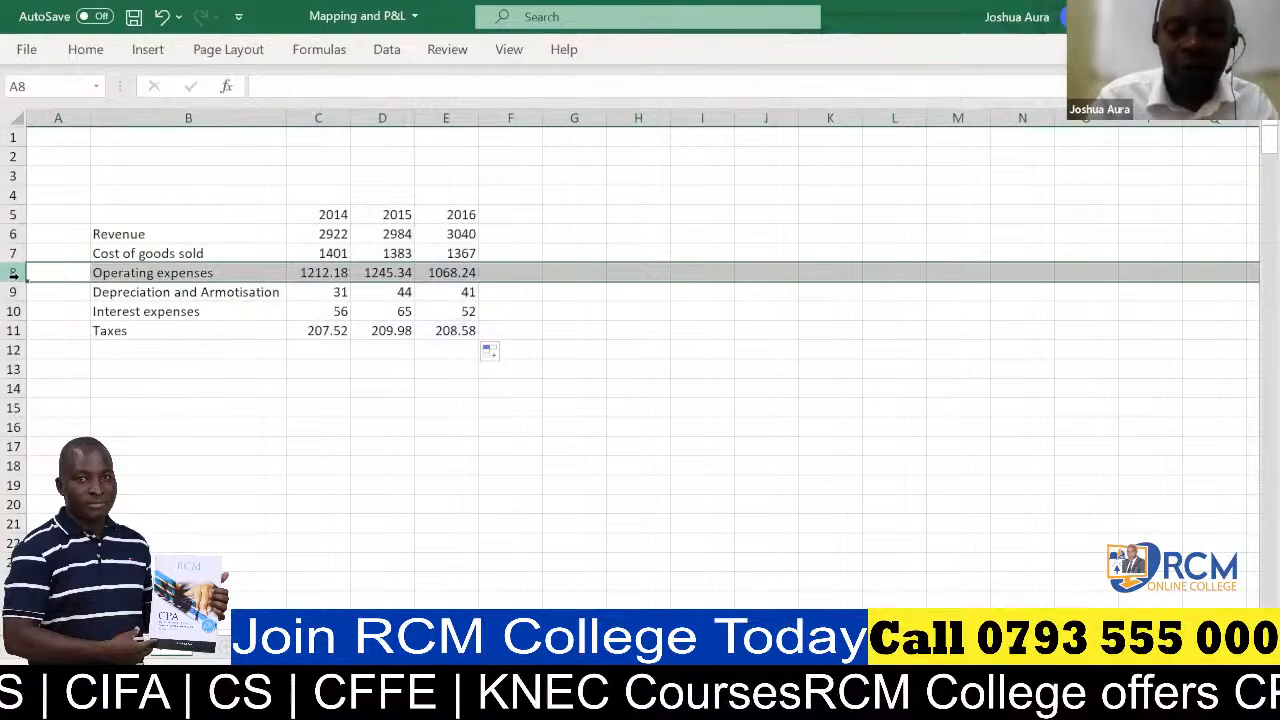
key(ctrl+shift+plus)
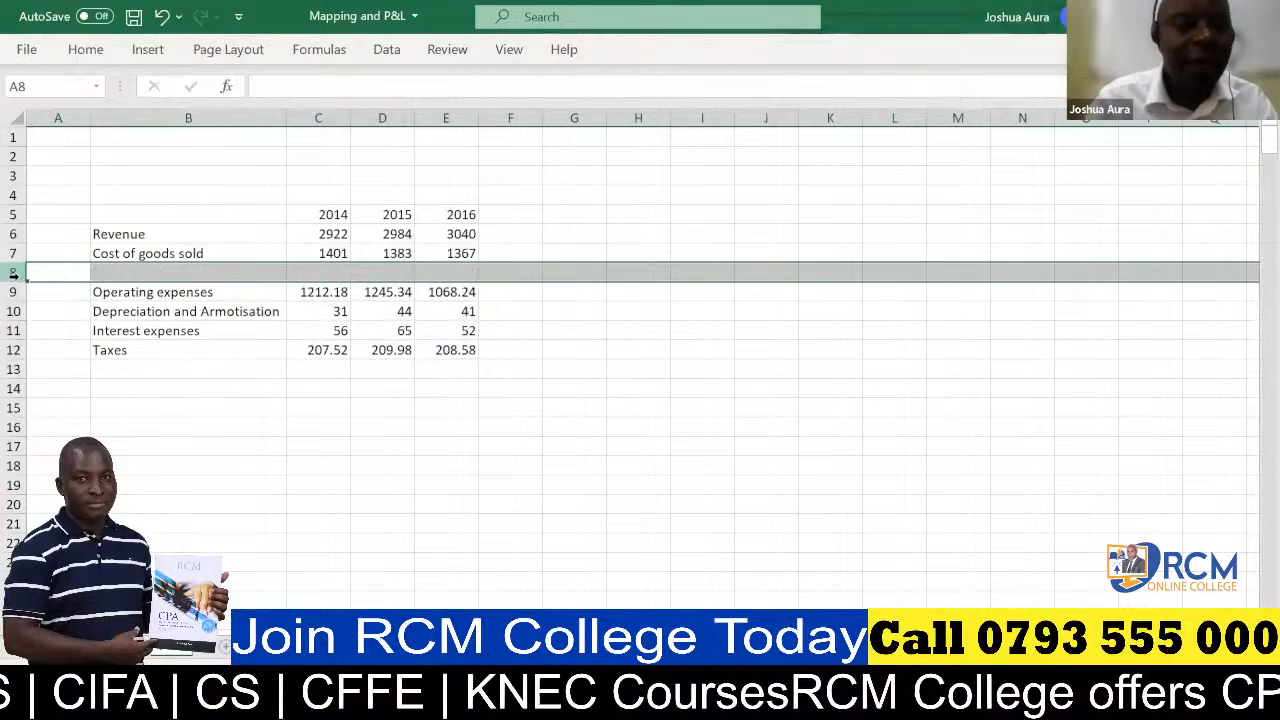
click(102, 272)
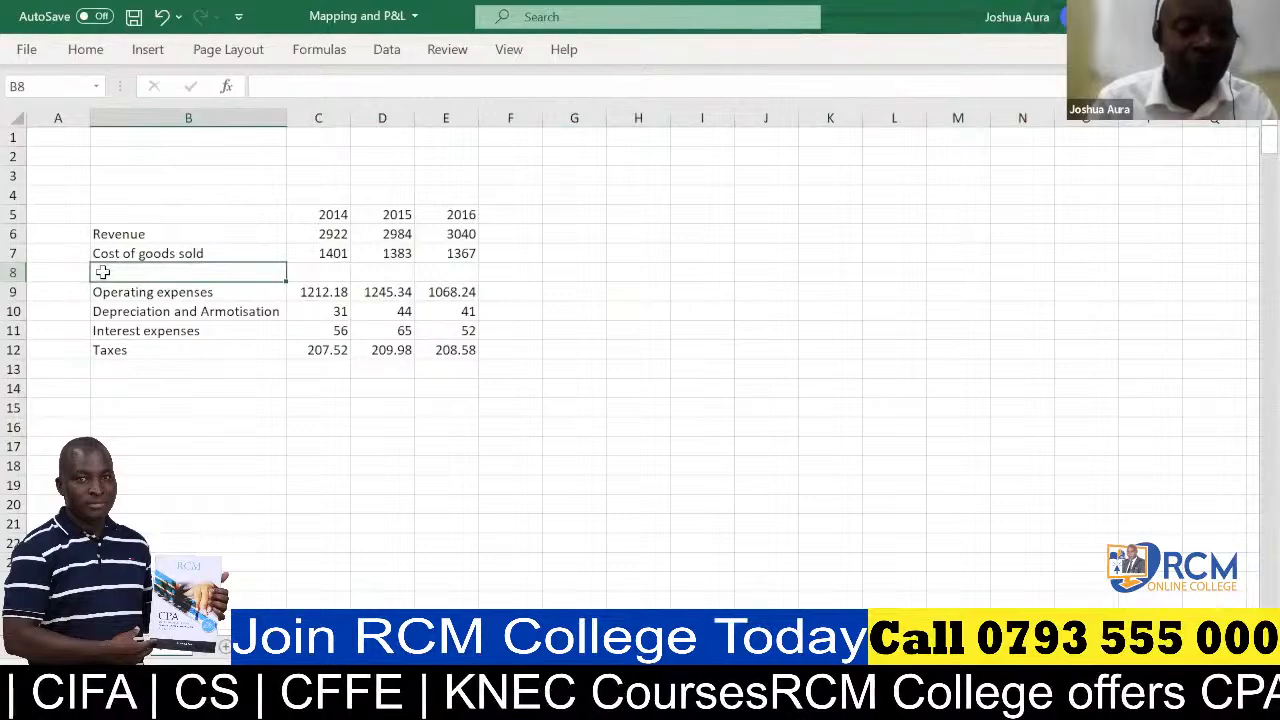
text(Gross)
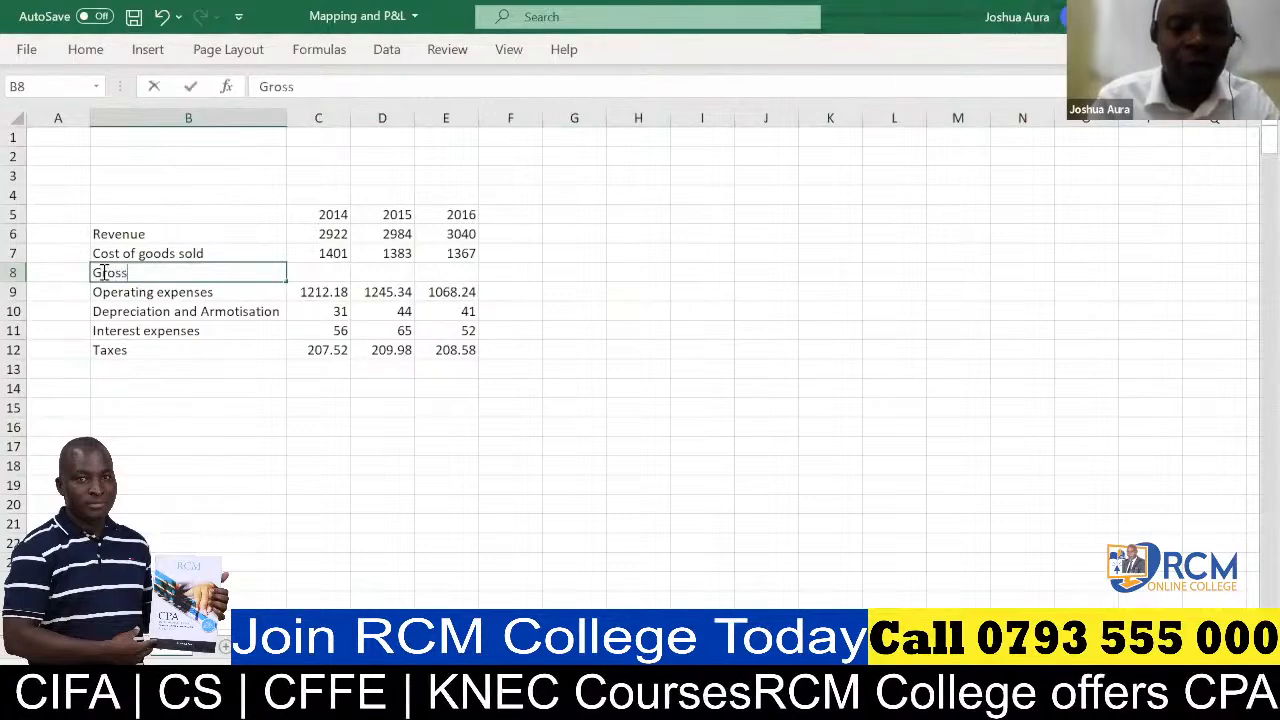
text( prof)
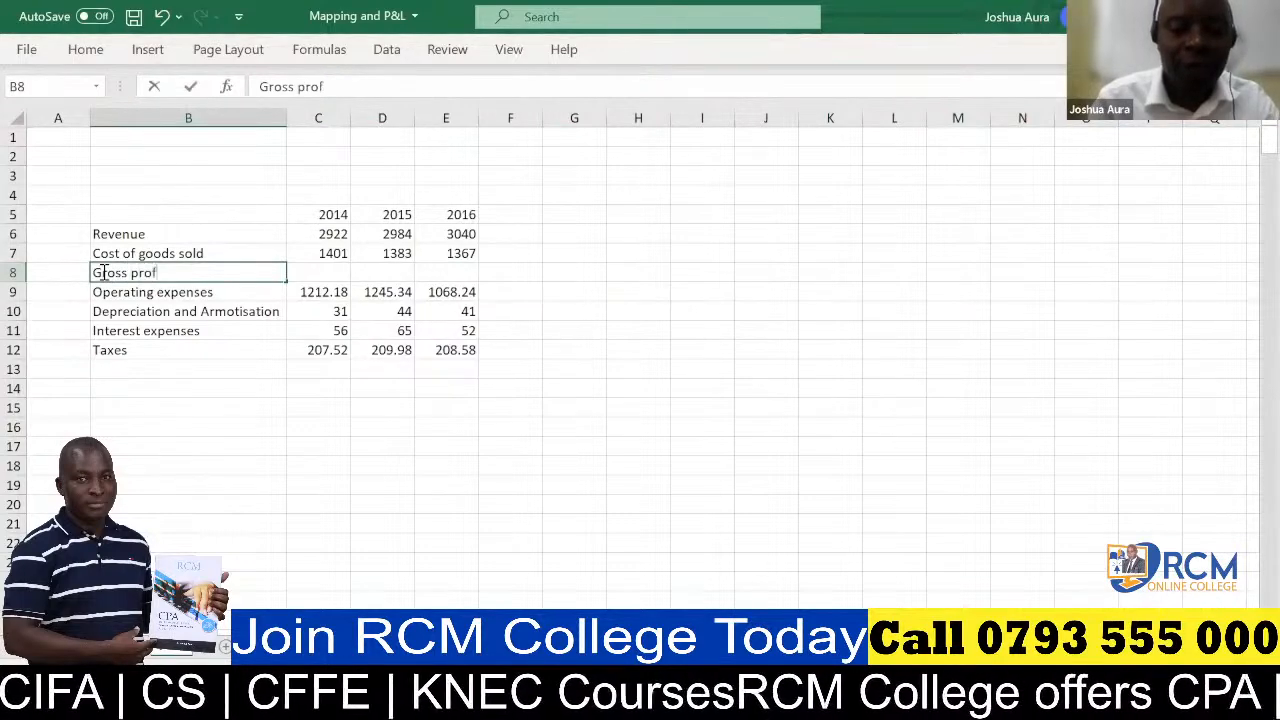
text(it)
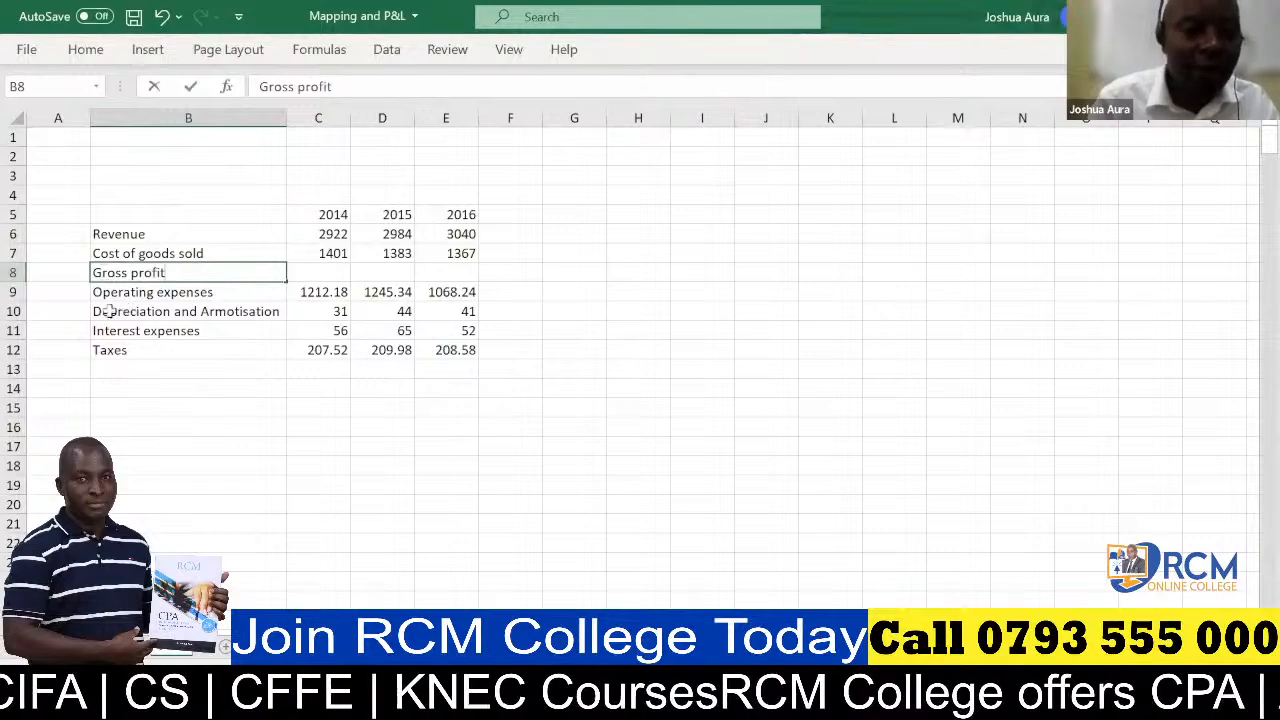
- Insert a row above Depreciation and Armotisation and enter EBITDA in A10
click(14, 311)
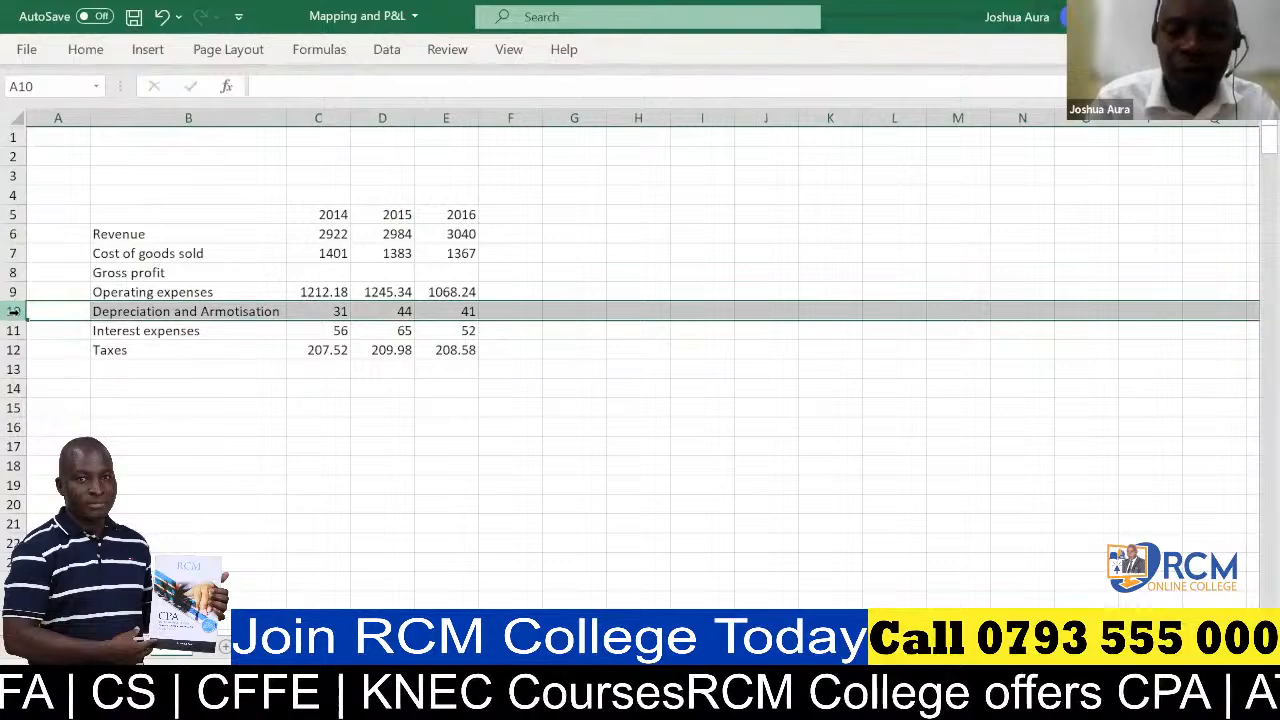
key(ctrl+shift+plus)
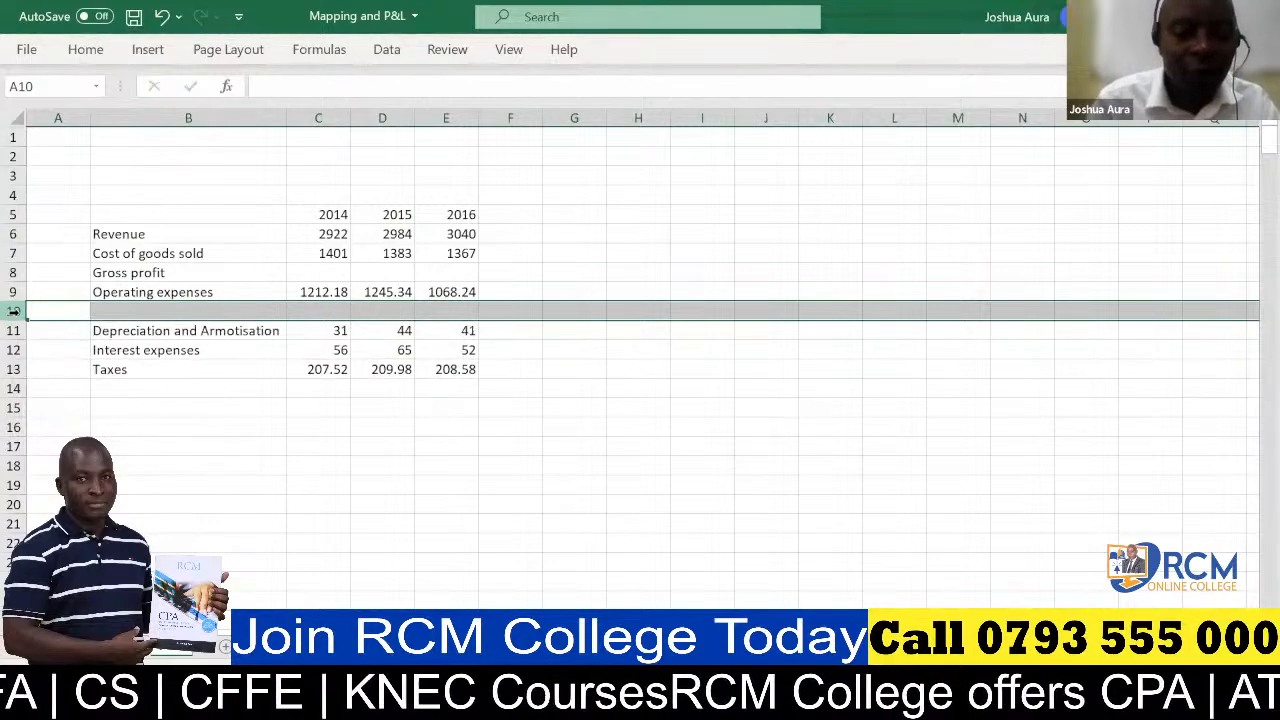
text(EB)
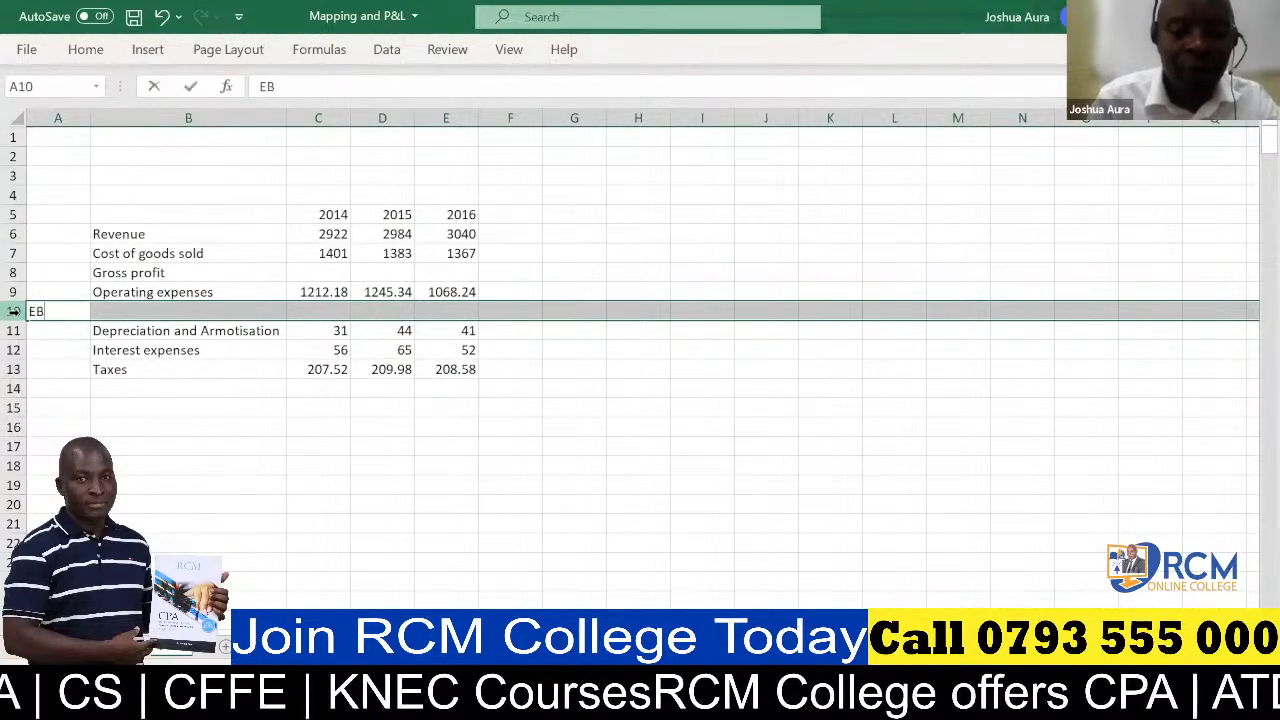
text(ITD)
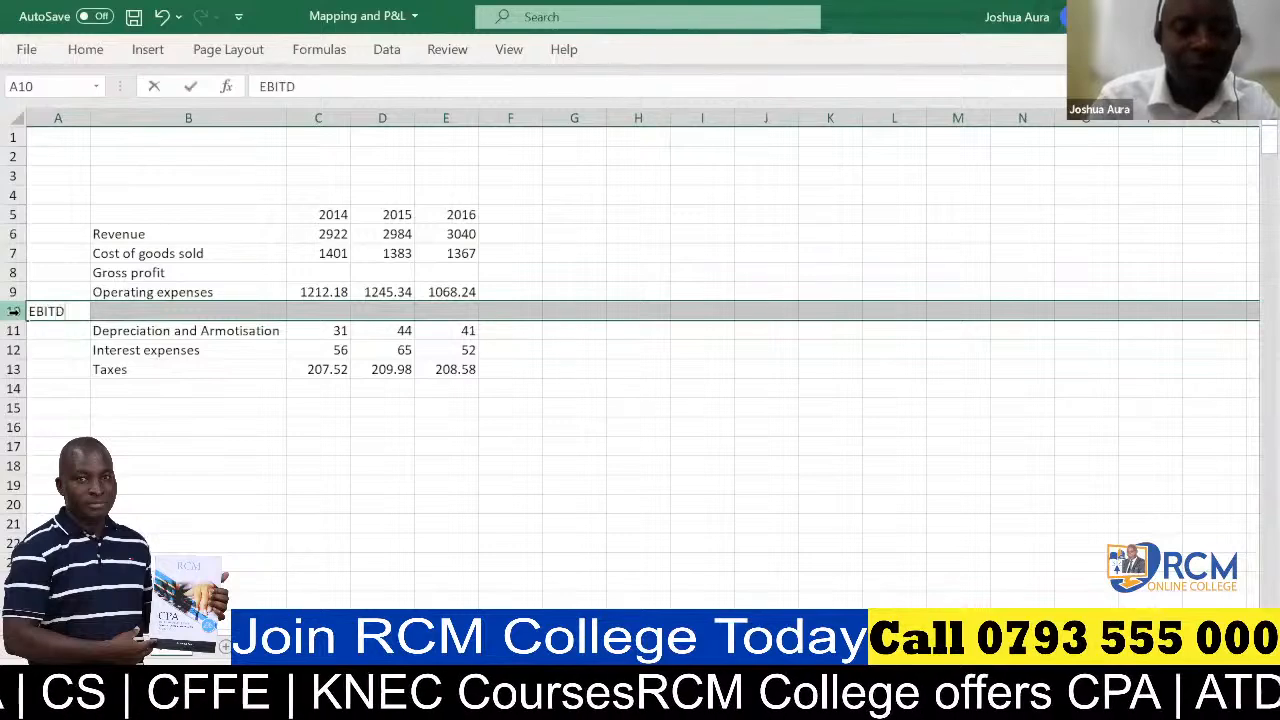
text(A)
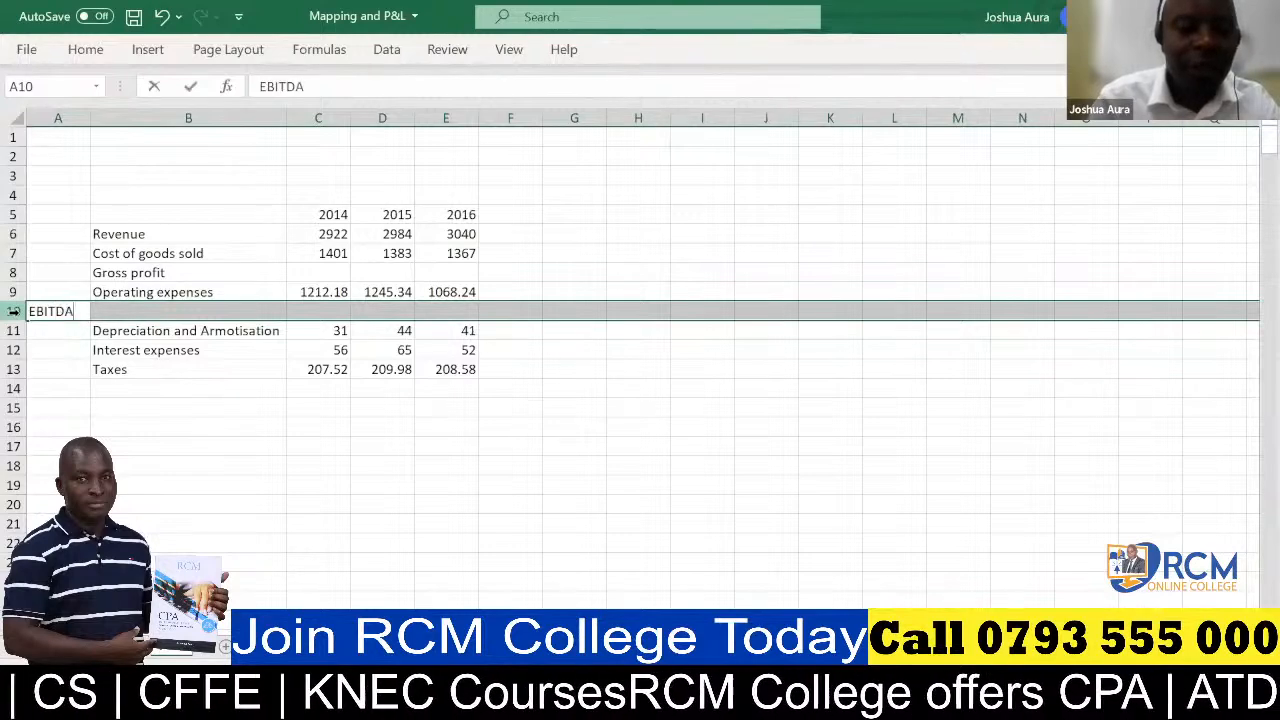
click(66, 441)
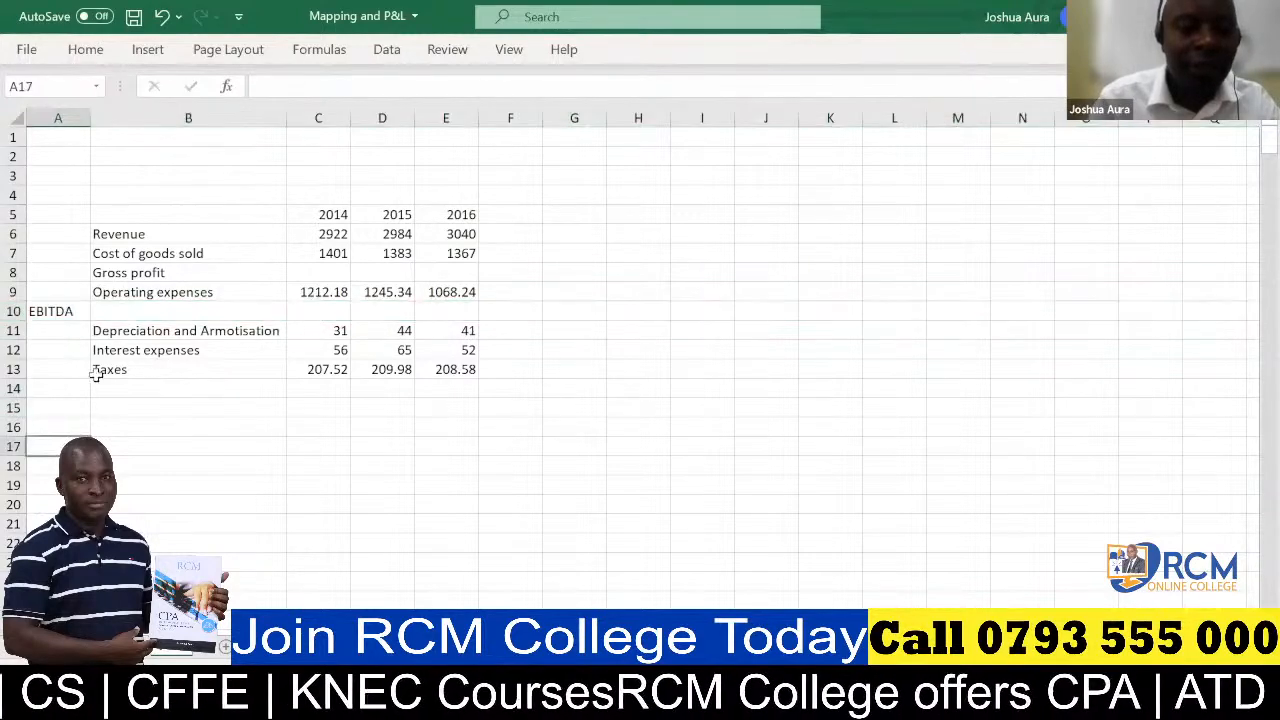
click(64, 313)
key(ctrl+c)
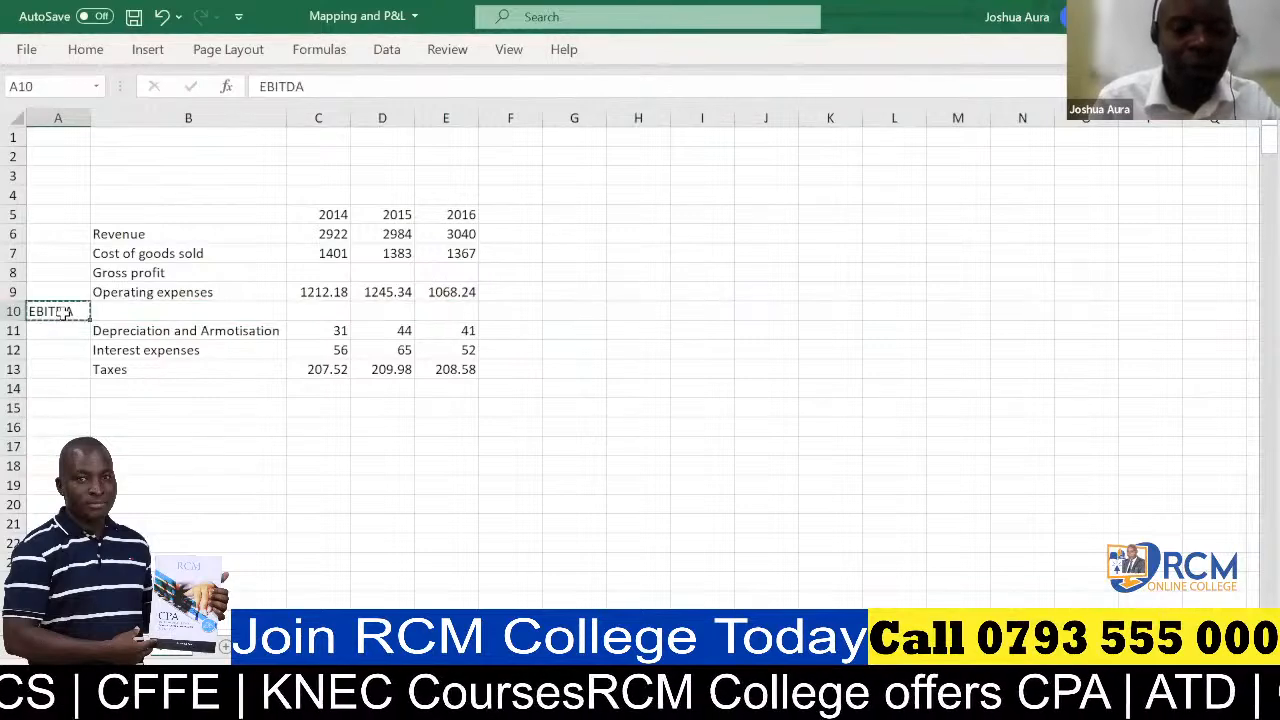
click(122, 310)
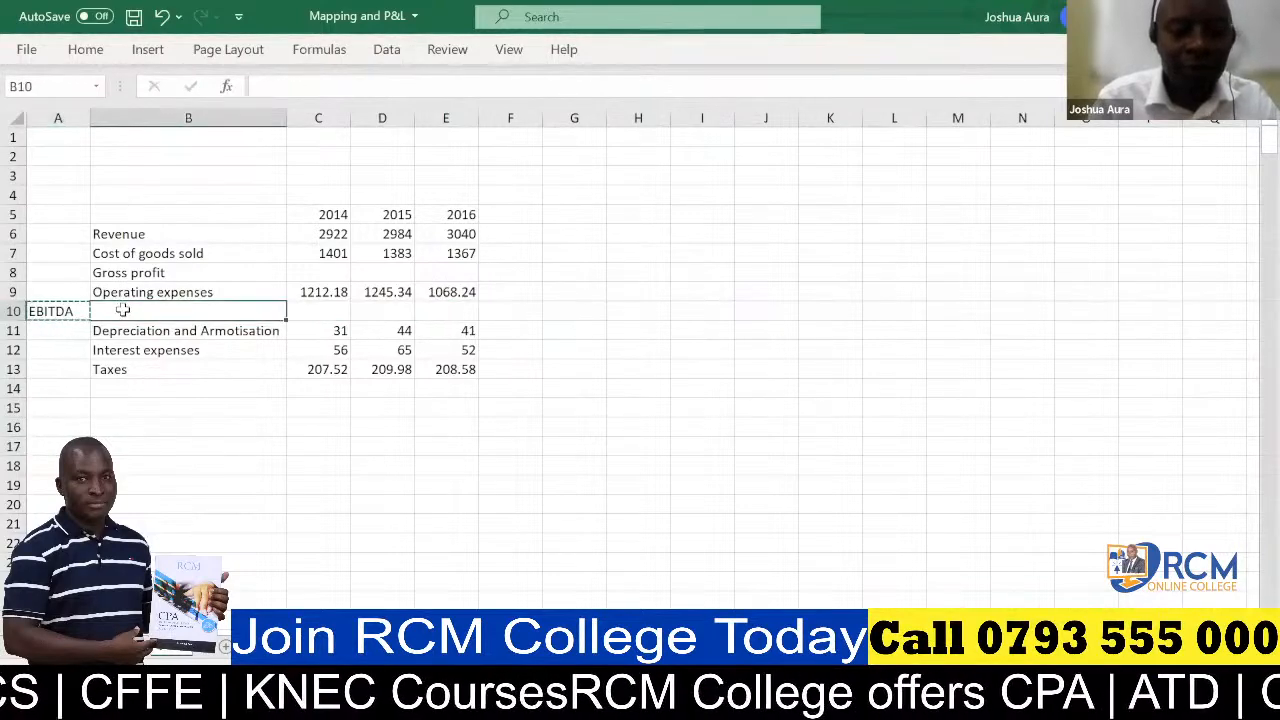
key(ctrl+d)
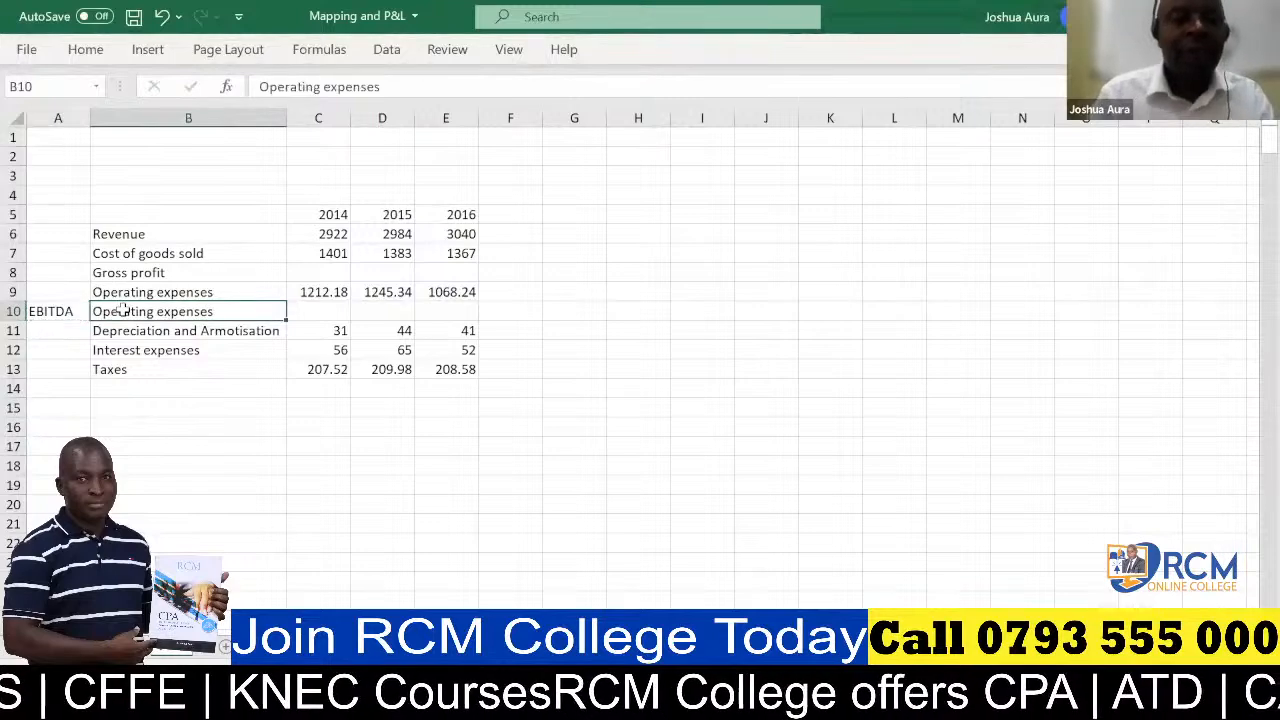
key(BackSpace)
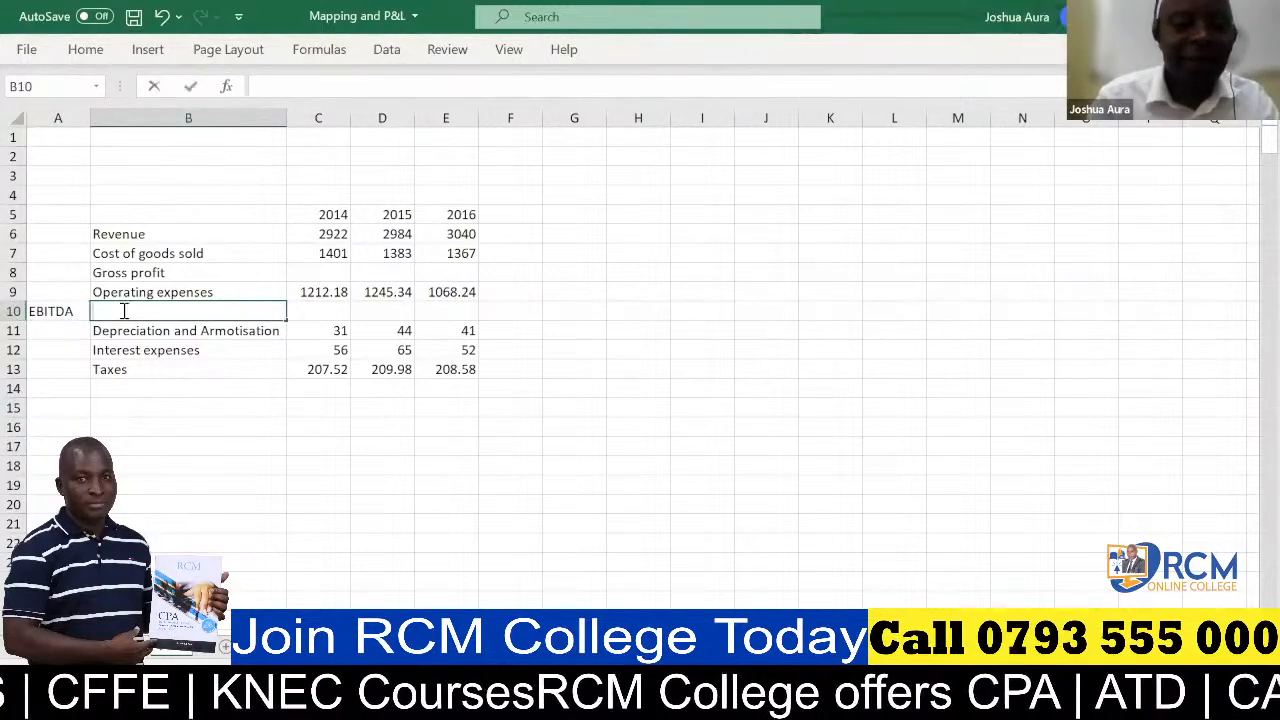
- Move the EBITDA label from A10 to B10
click(63, 313)
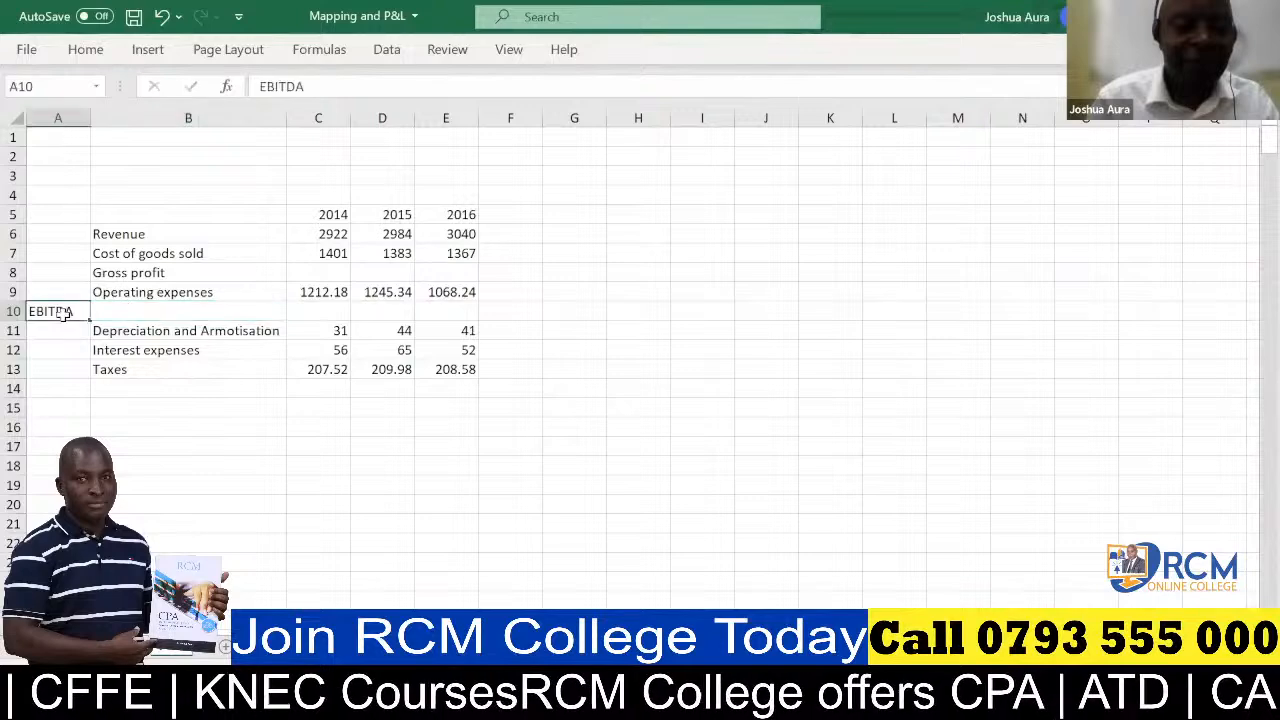
key(ctrl+c)
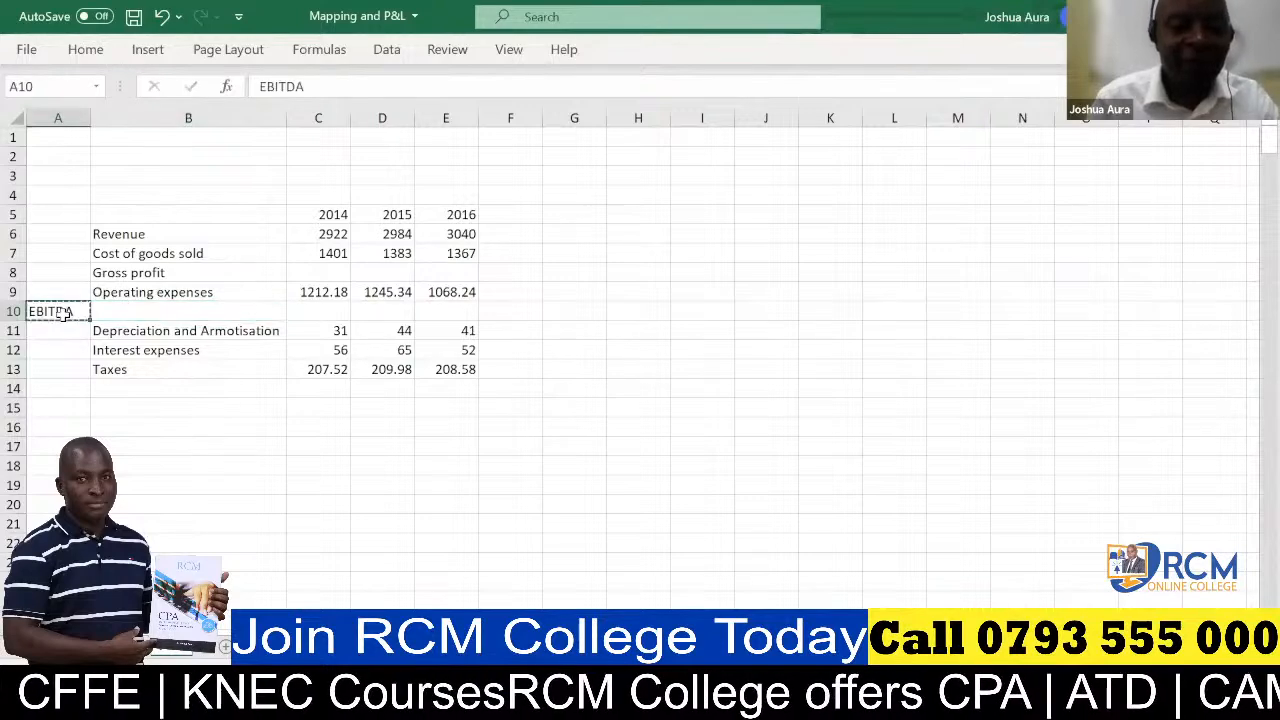
click(145, 310)
key(ctrl+v)
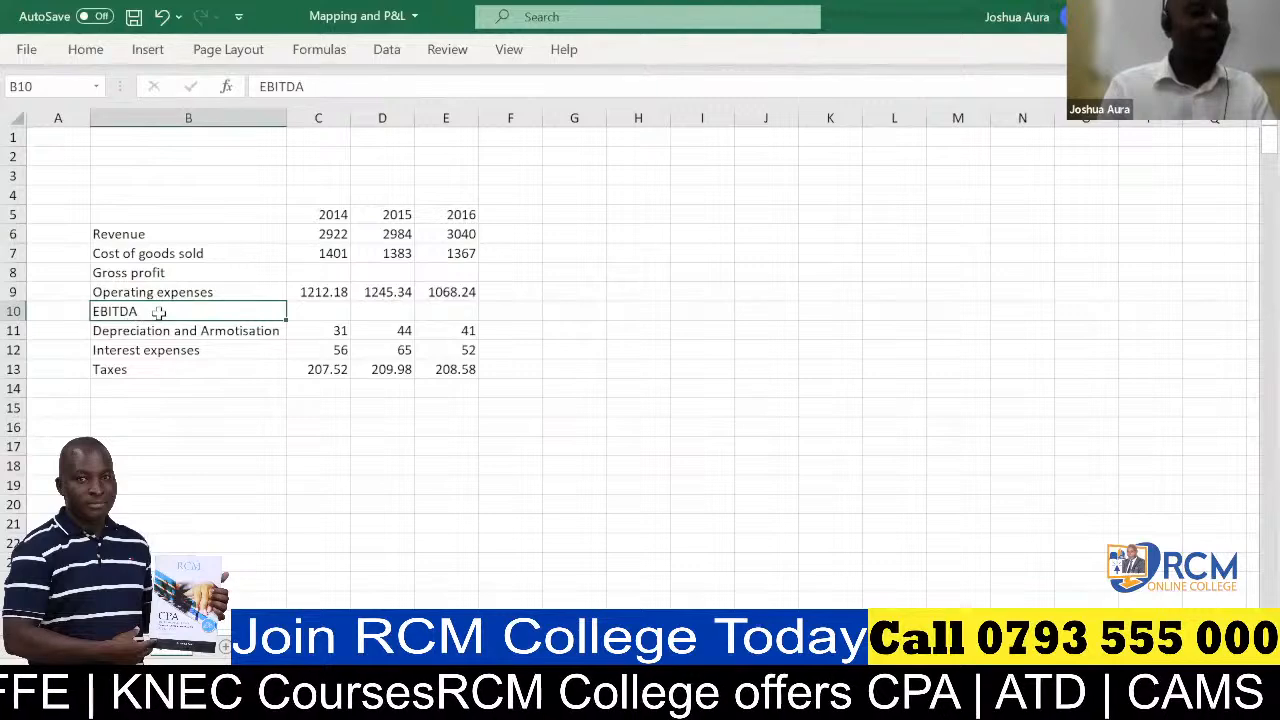
- Insert a row above Interest expenses and label it EBIT in B12
click(14, 350)
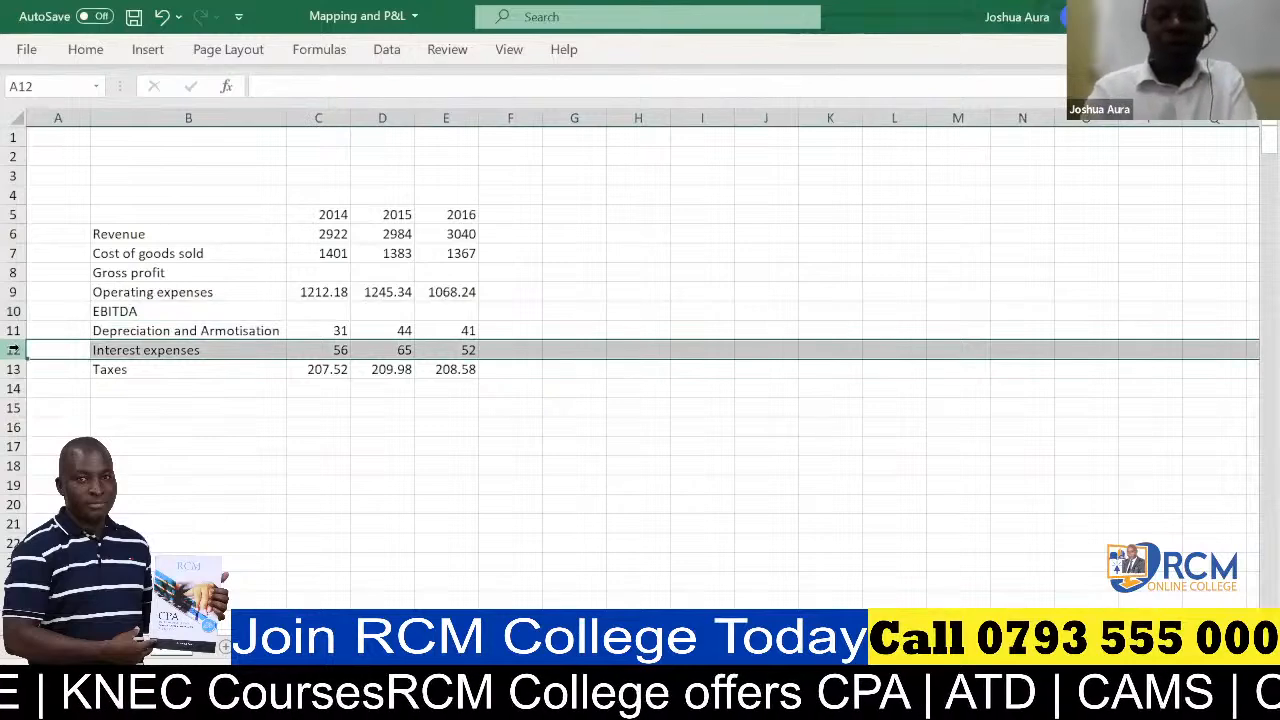
key(ctrl+shift+plus)
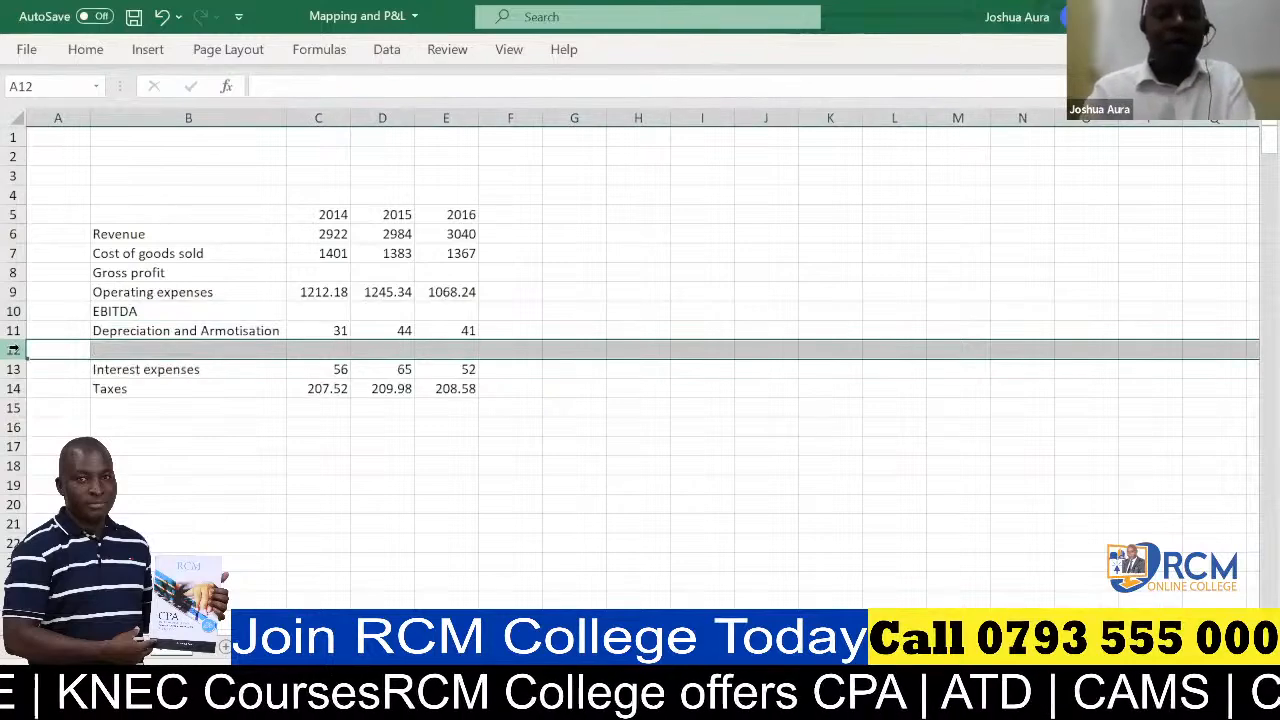
click(113, 352)
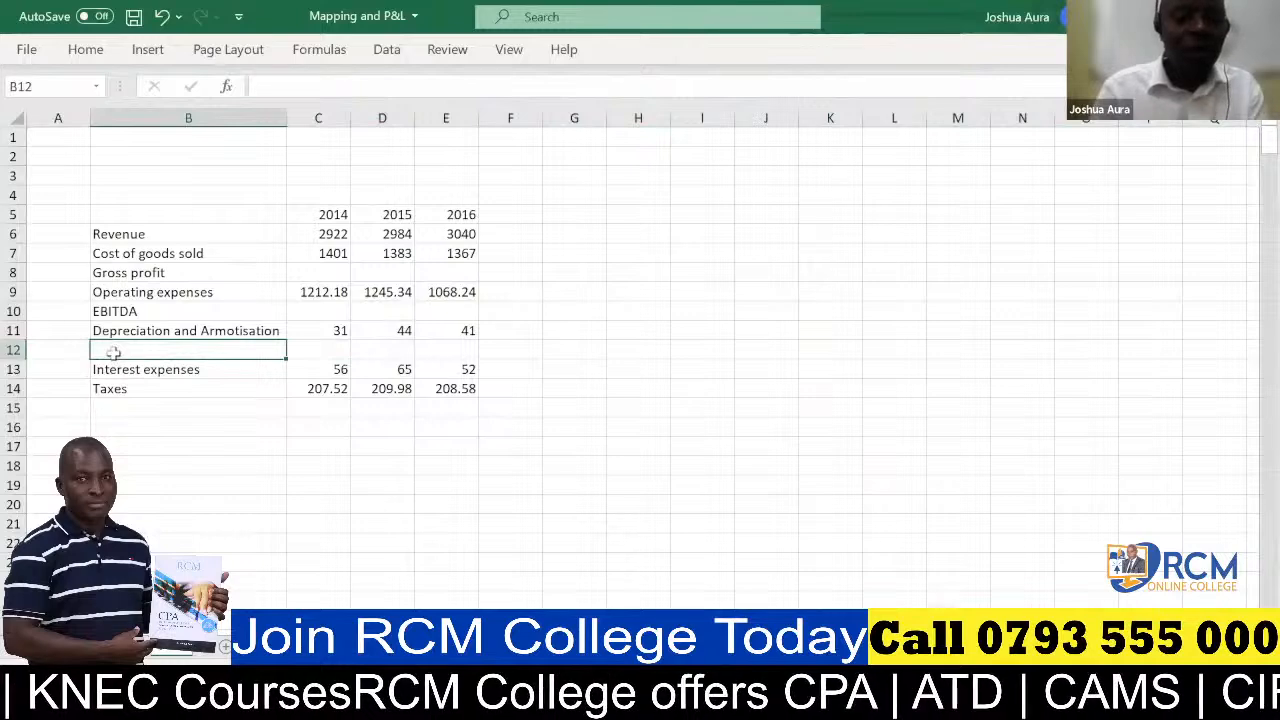
text(EBITDA)
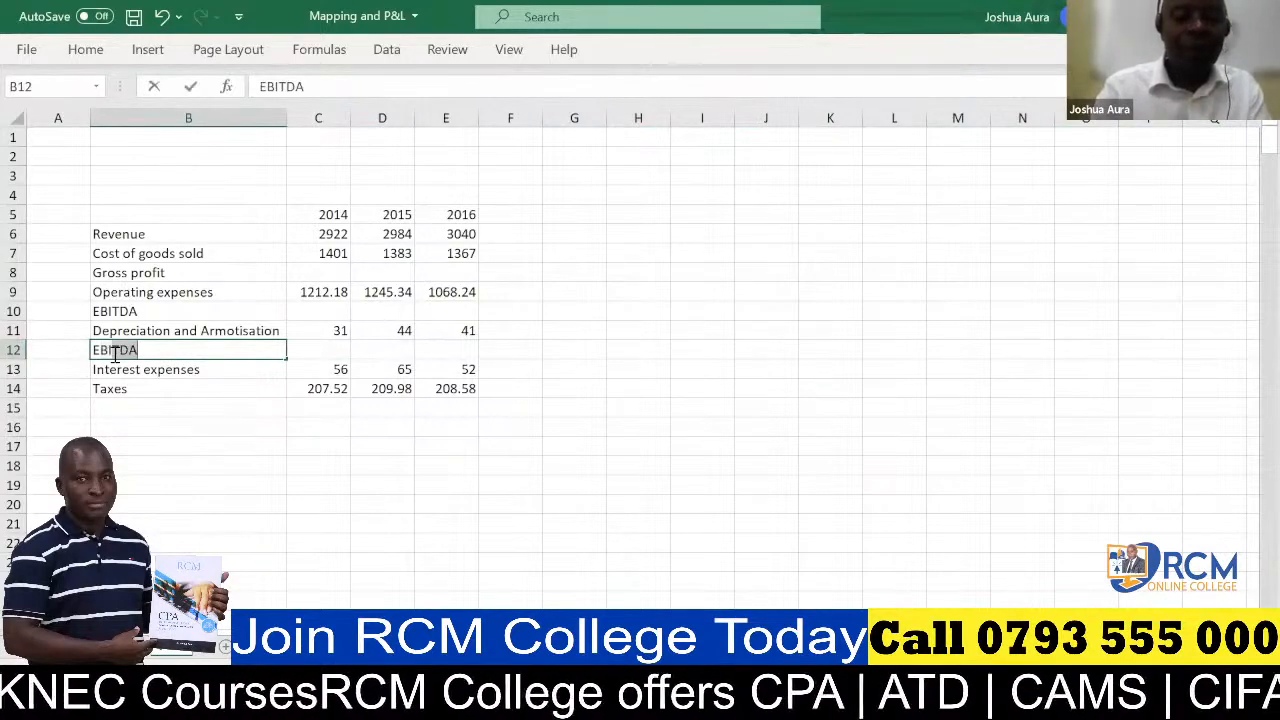
key(BackSpace)
key(BackSpace)
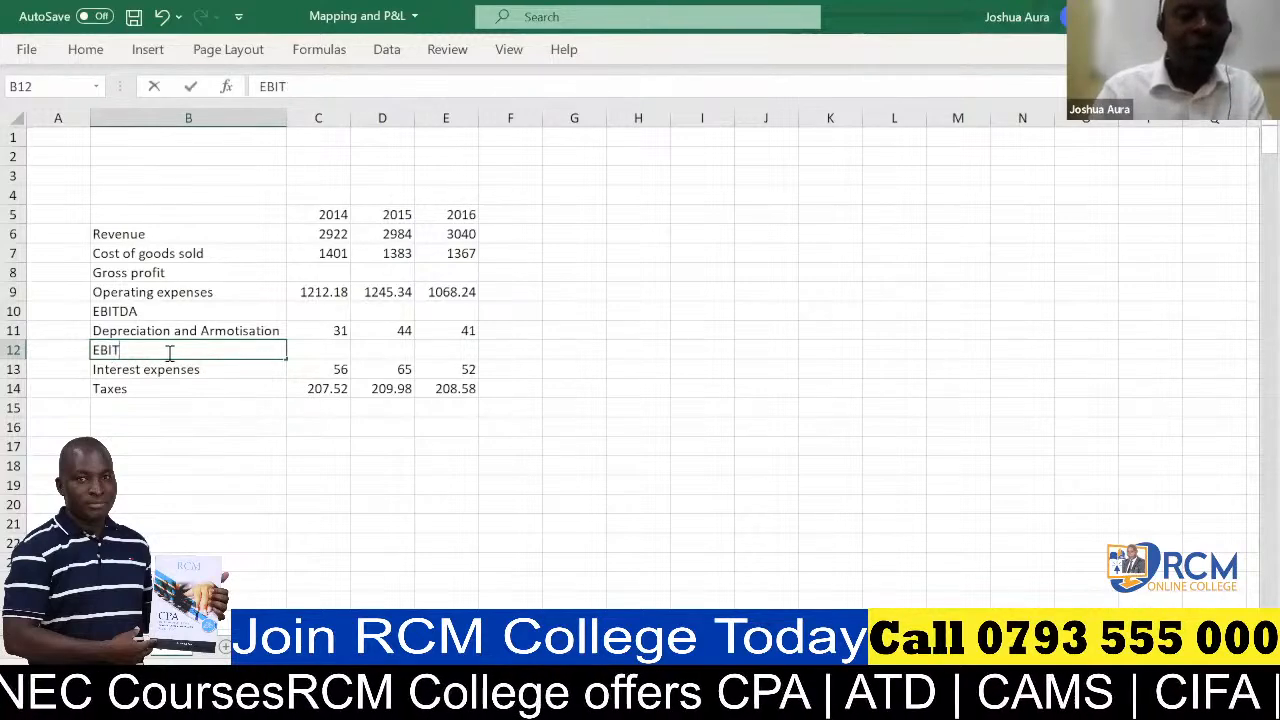
- Insert a row above Taxes and label it EBT in B14
click(14, 389)
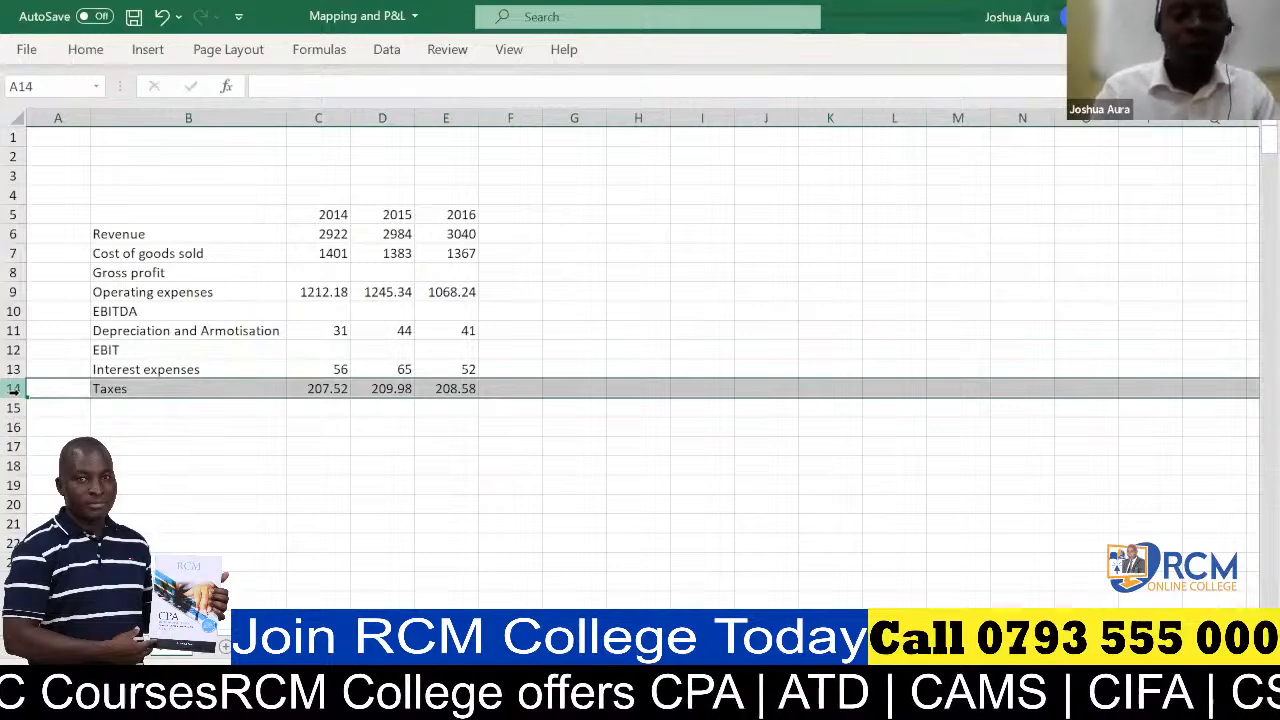
key(ctrl+shift+plus)
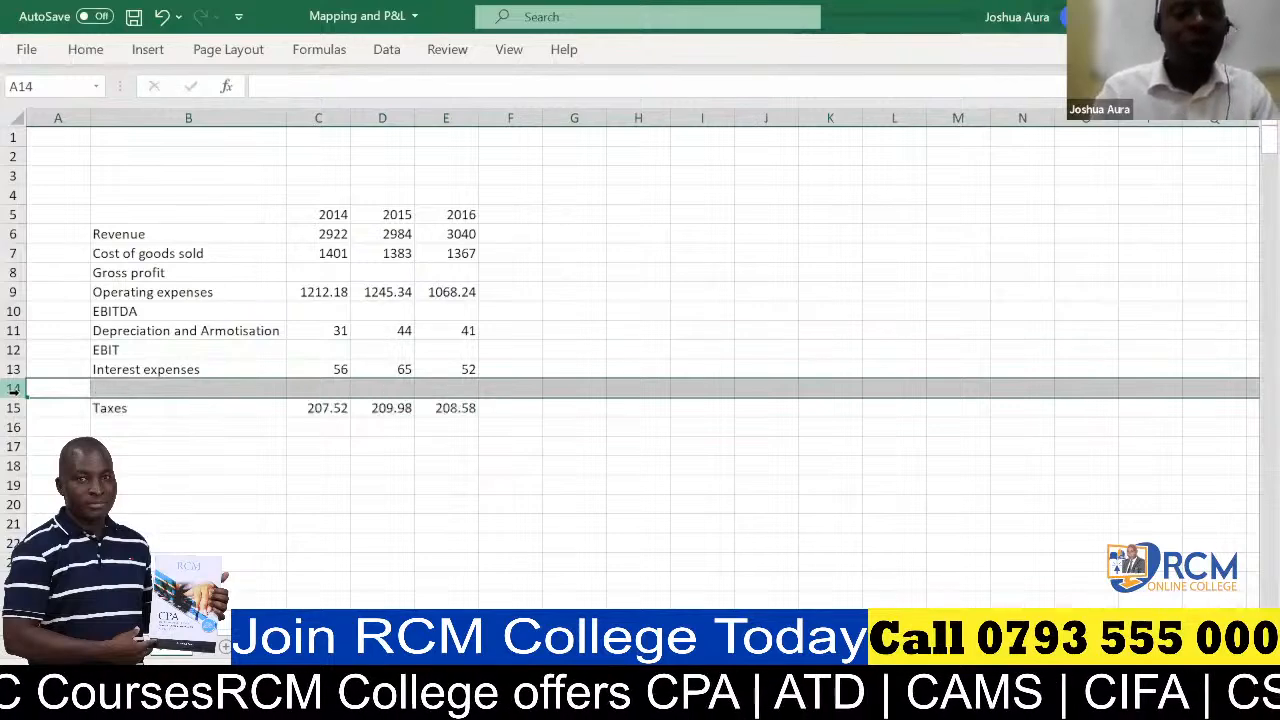
click(106, 391)
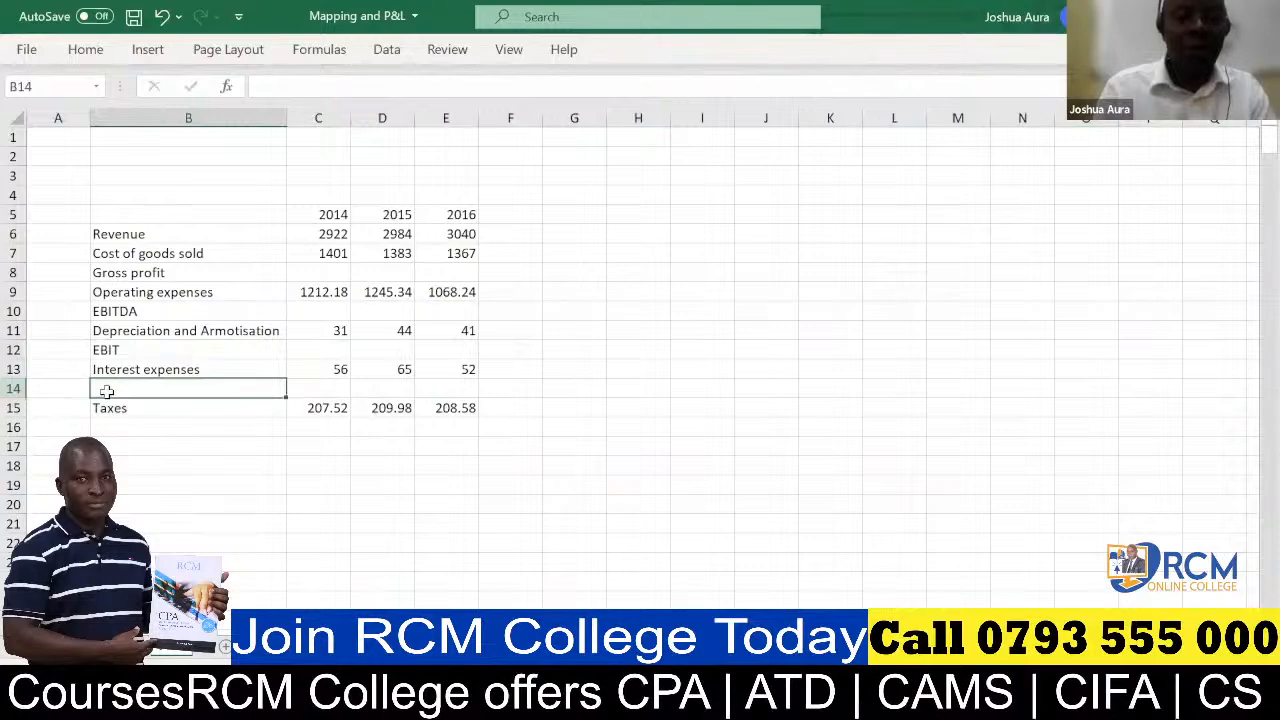
text(EBT)
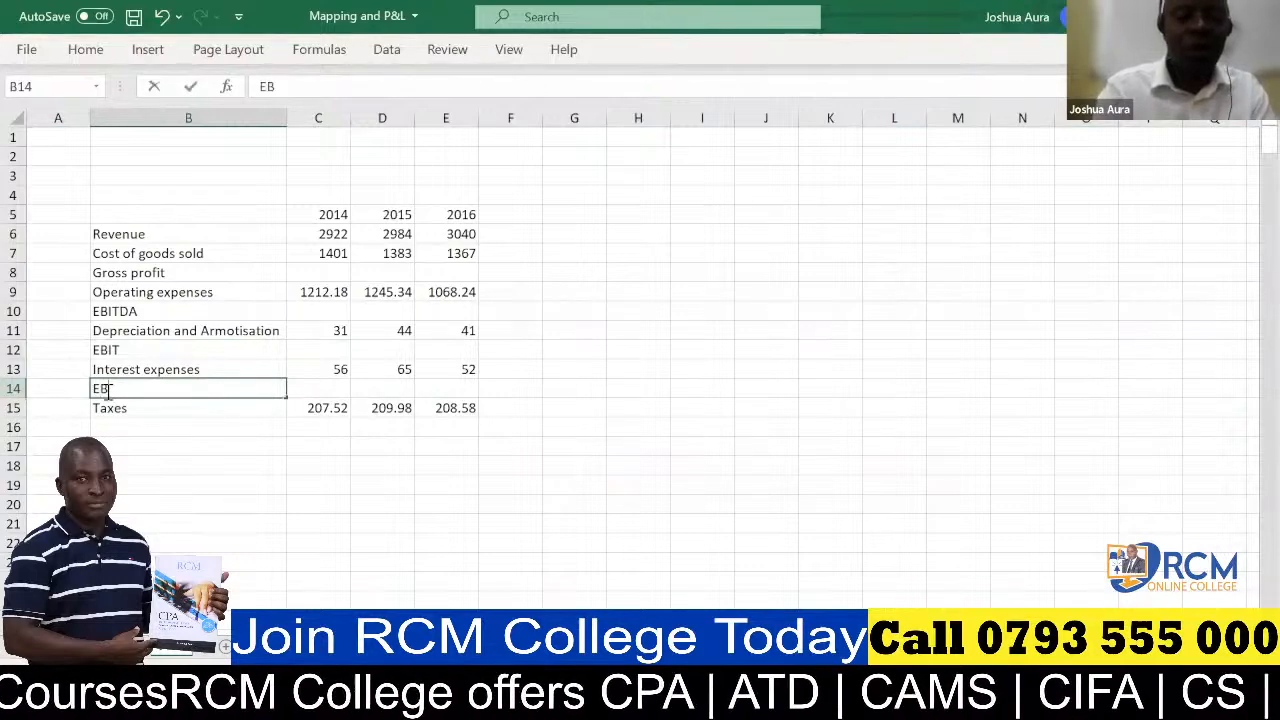
- Enter the label EAT in B16, directly below Taxes
click(104, 426)
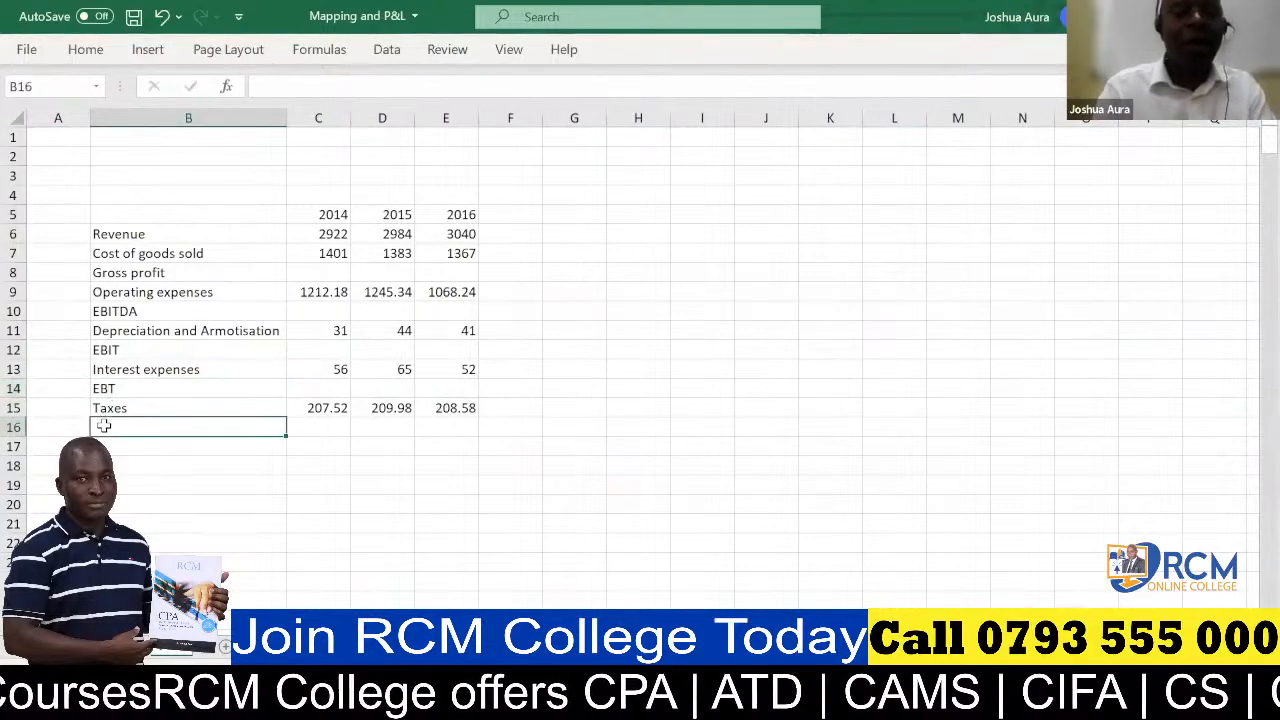
text(EA)
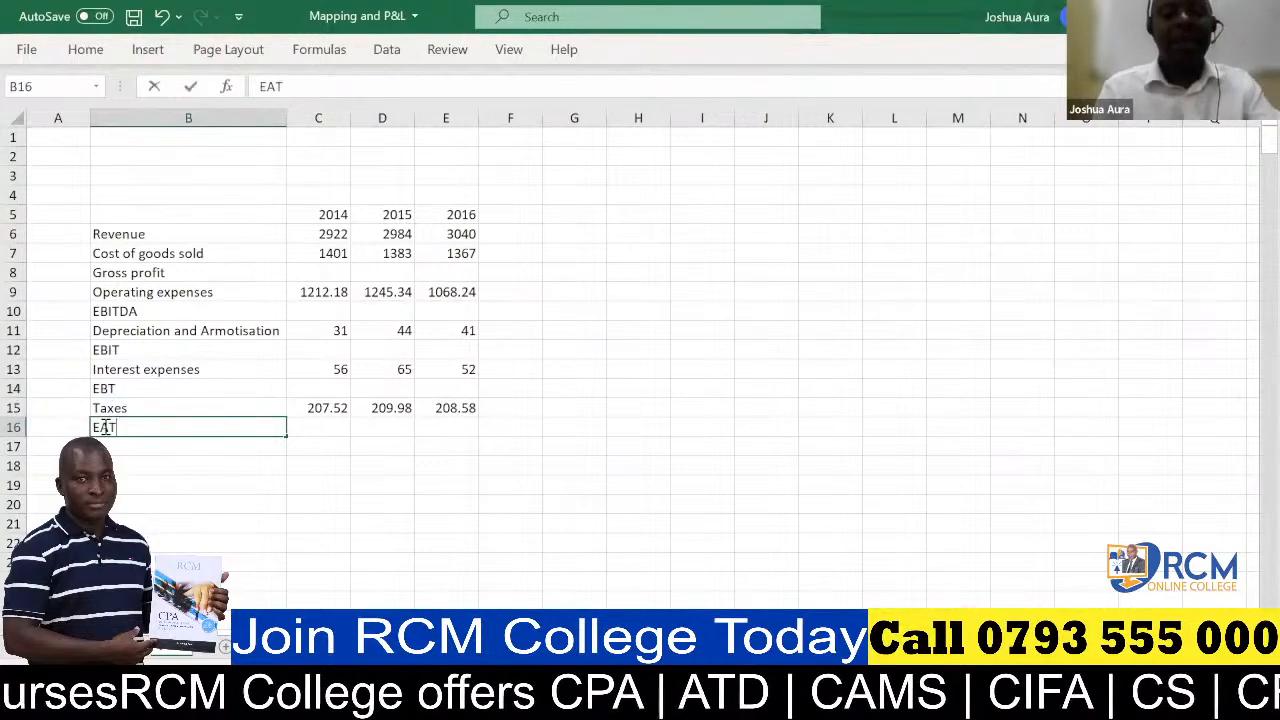
text(T)
- Make the EAT, EBT, EBIT, EBITDA and Gross profit rows bold
click(18, 430)
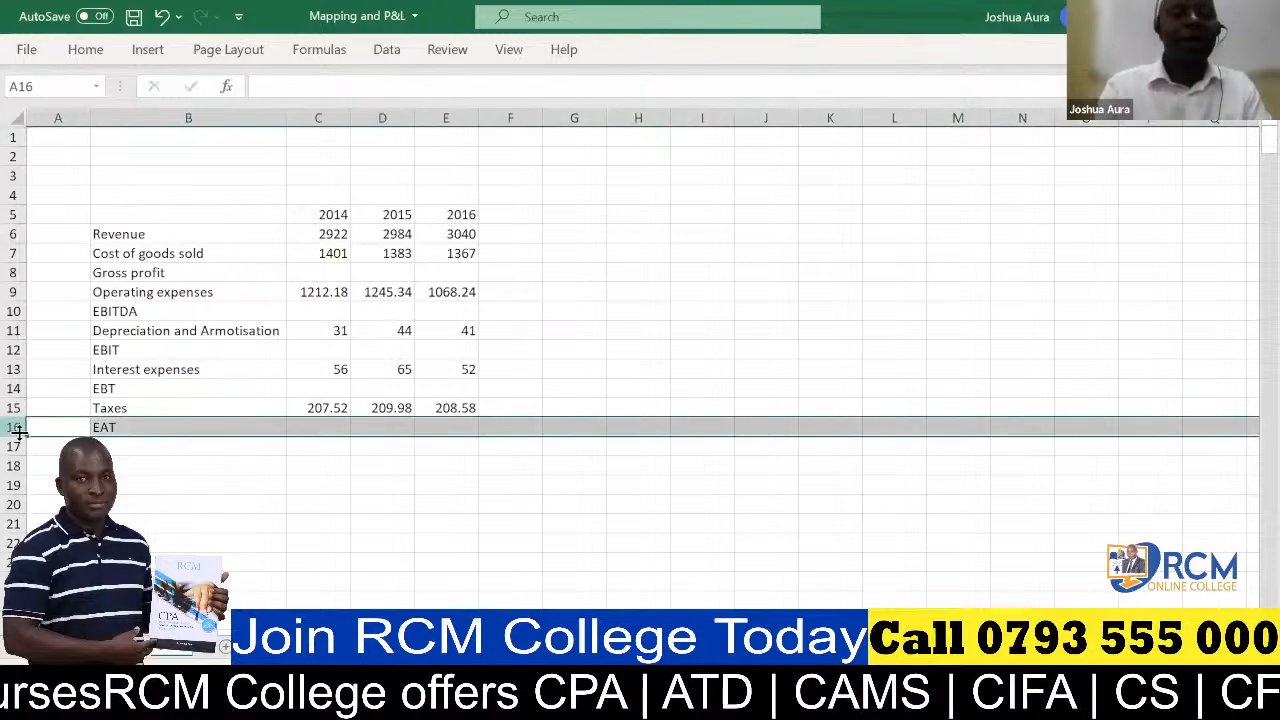
key(ctrl+b)
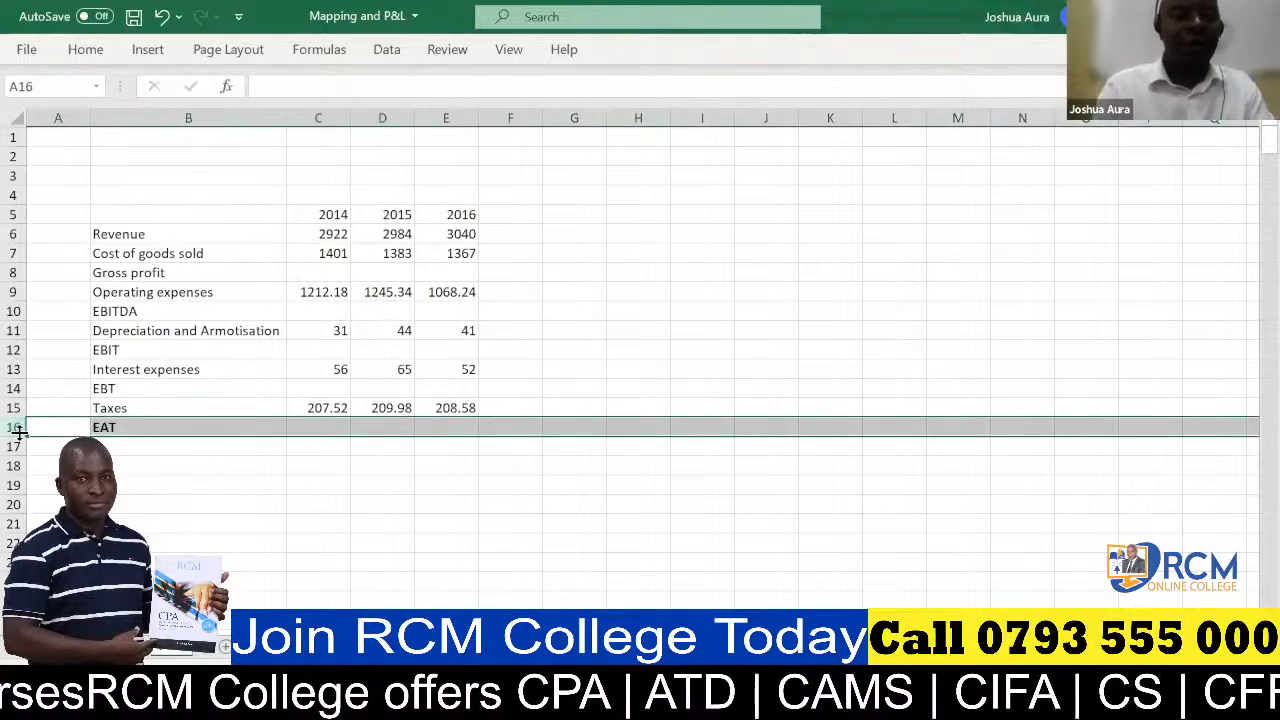
click(14, 388)
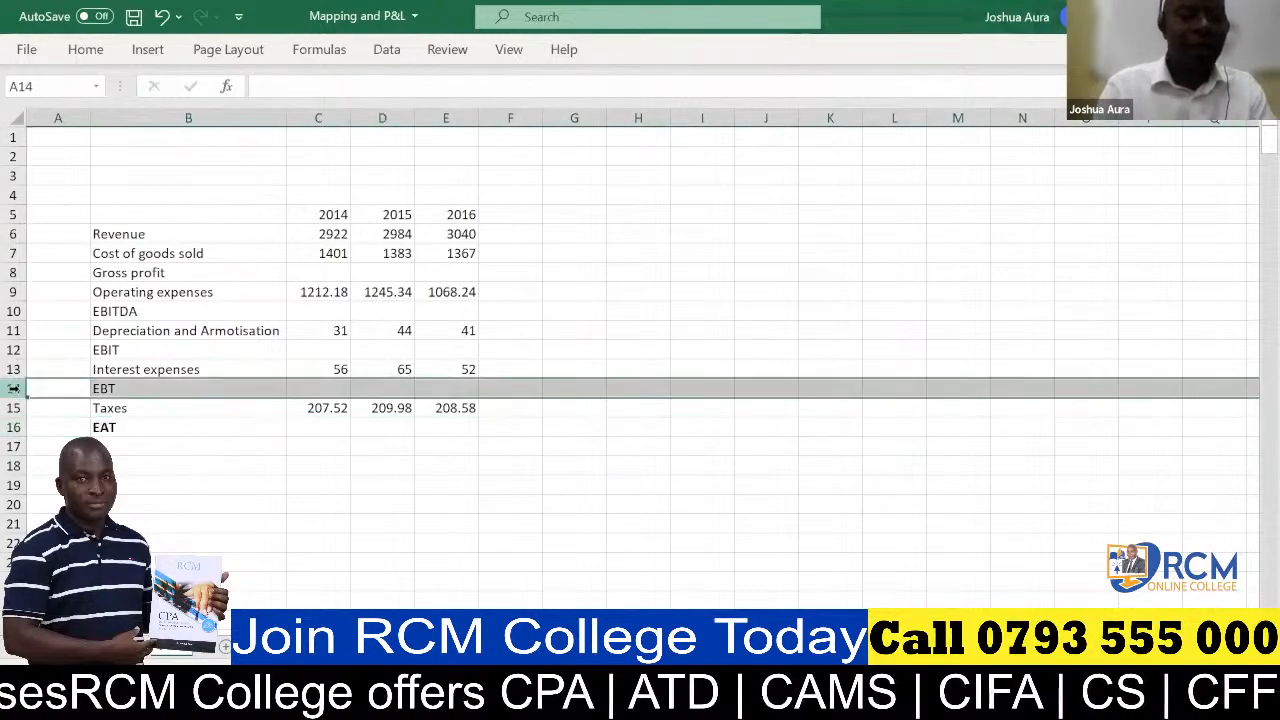
key(ctrl+b)
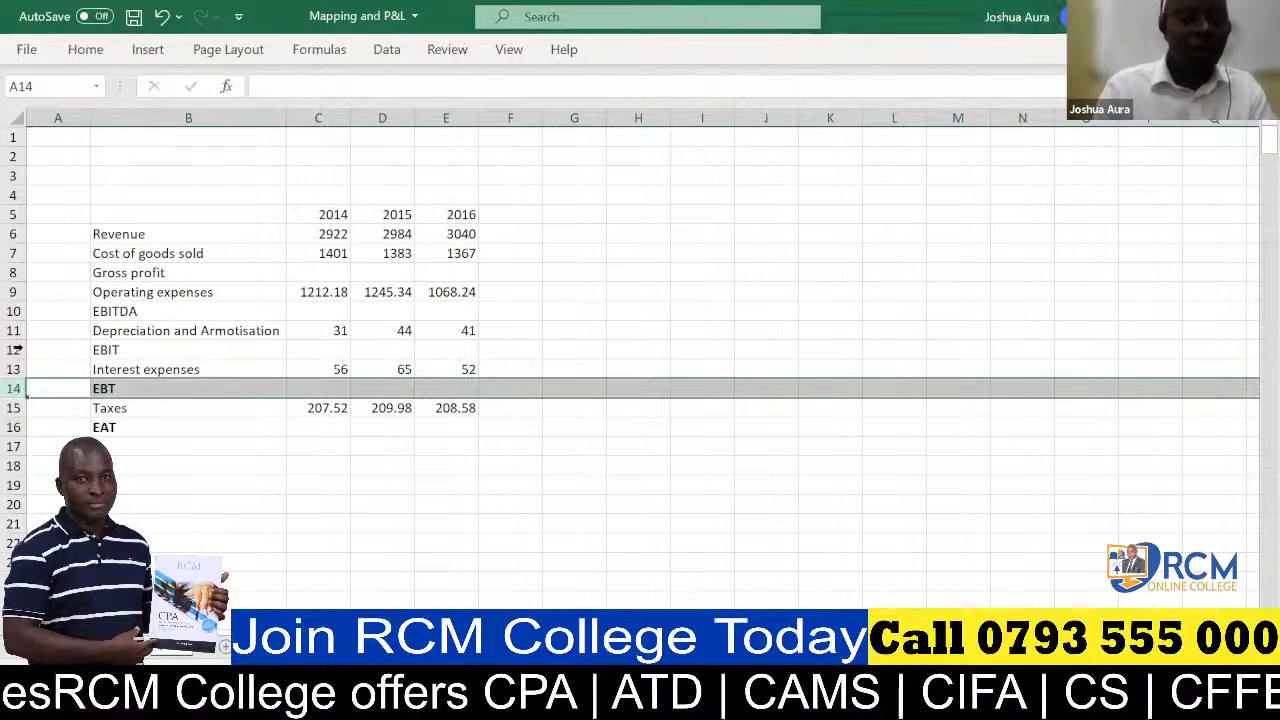
click(14, 349)
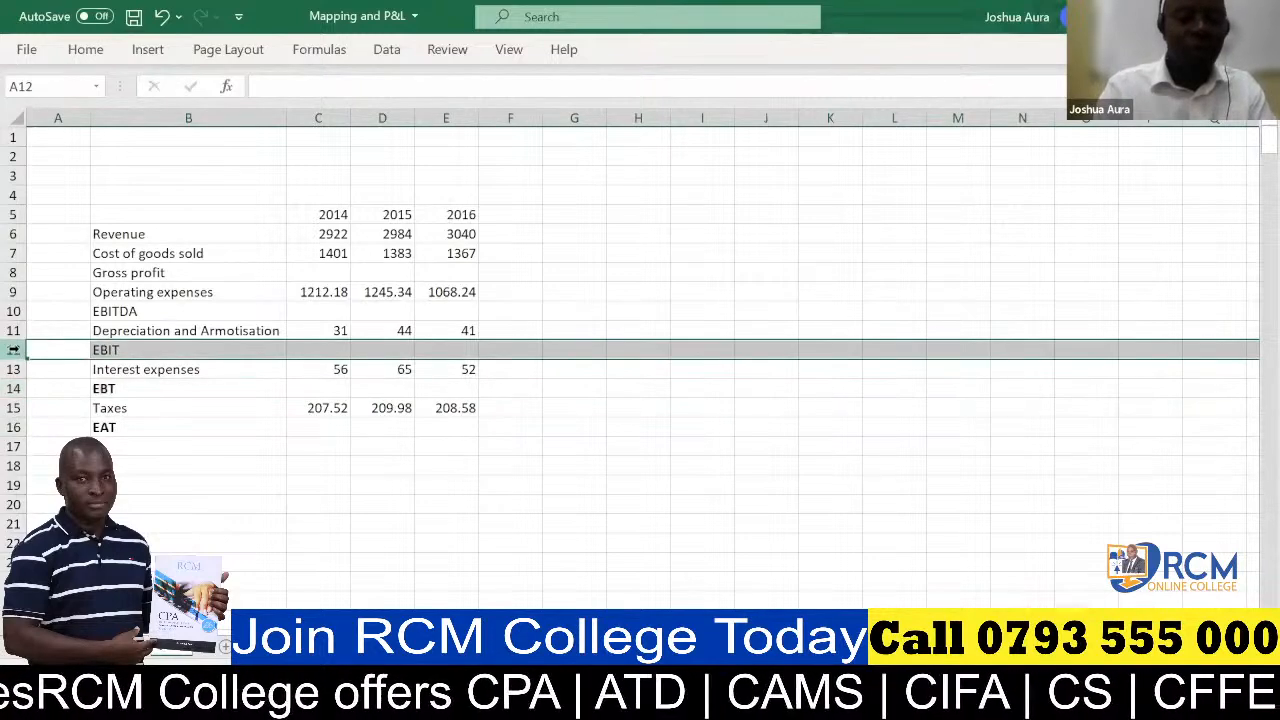
key(ctrl+b)
click(14, 311)
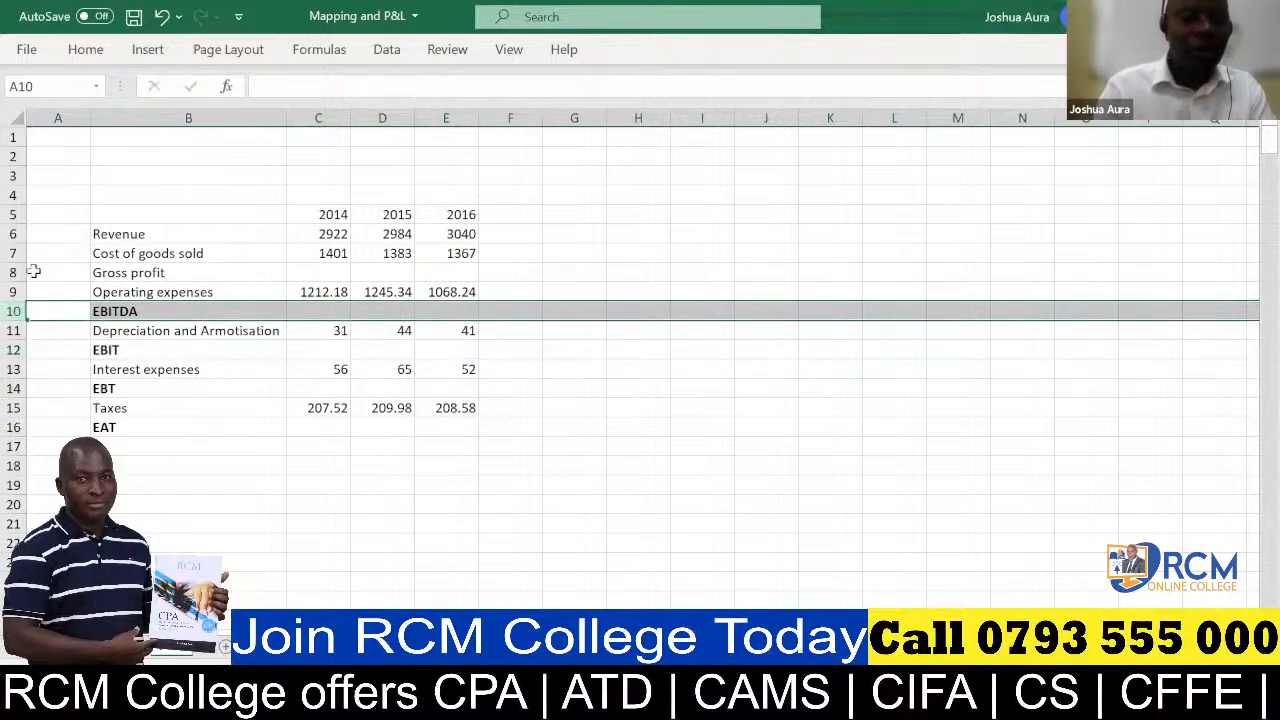
click(11, 272)
key(ctrl+b)
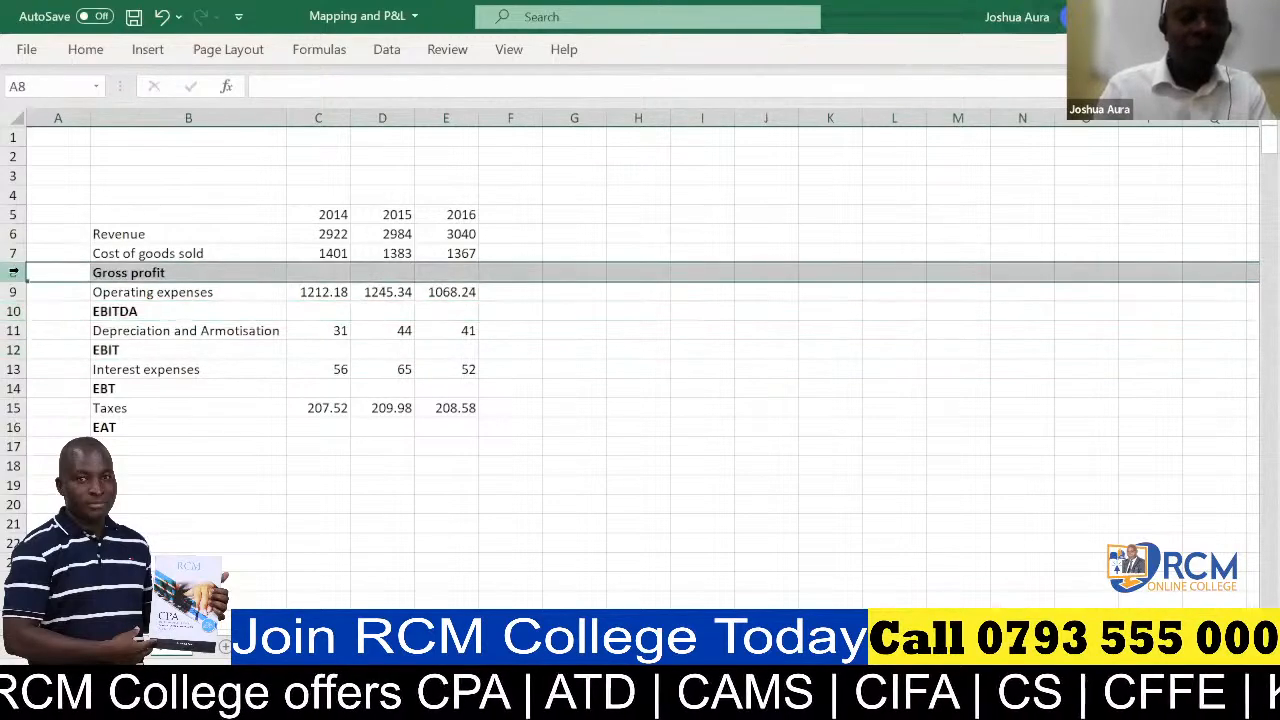
- Calculate the 2014 Gross profit in C8 as revenue minus cost of goods sold with =C6-C7
click(317, 272)
text(=)
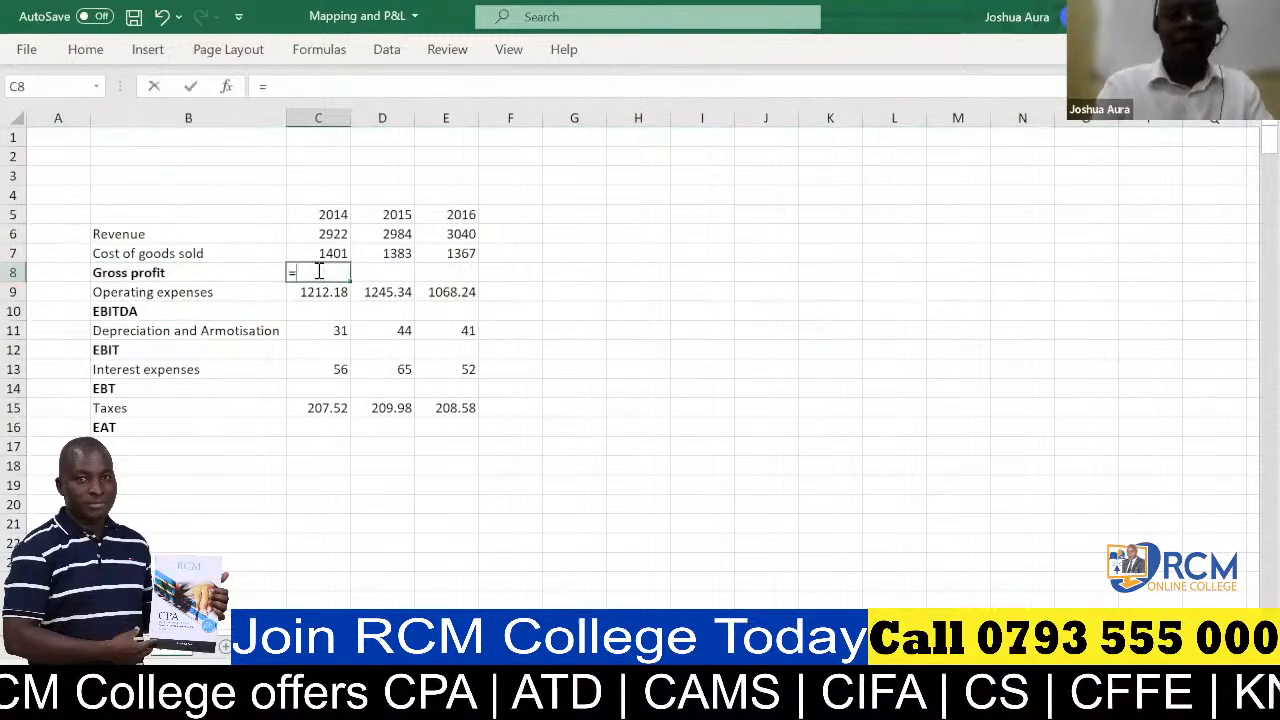
click(320, 233)
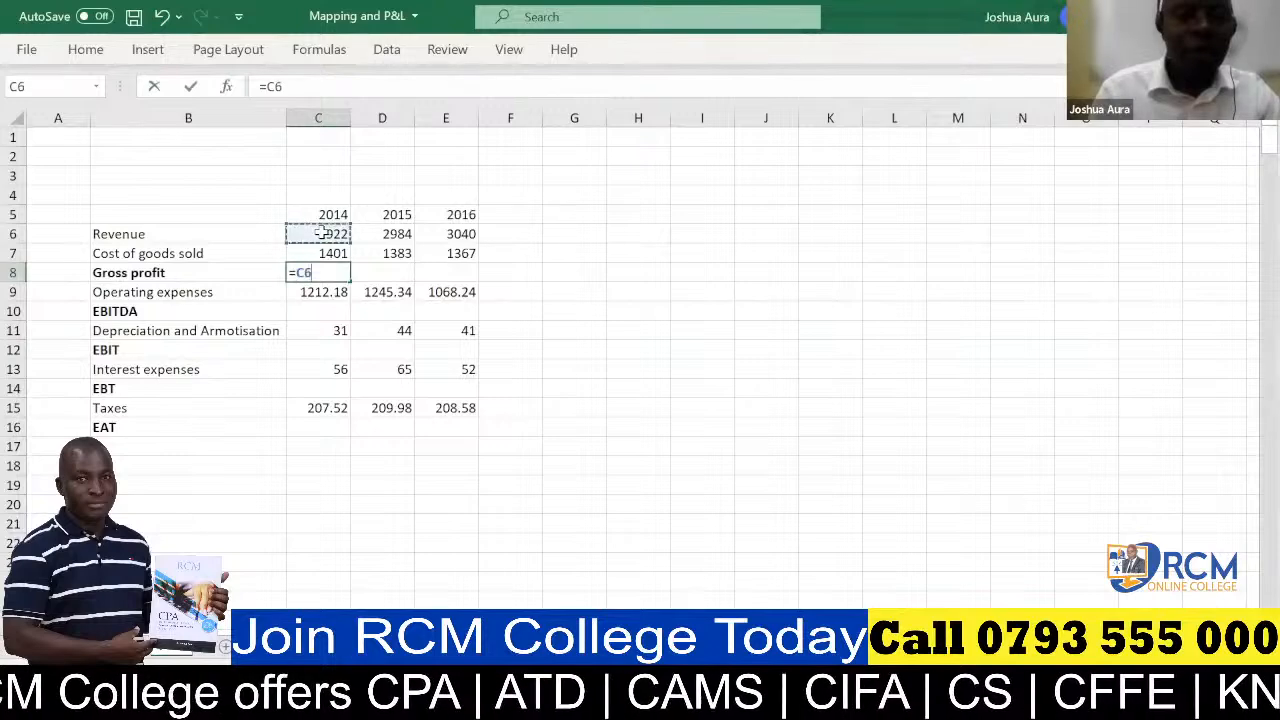
text(-)
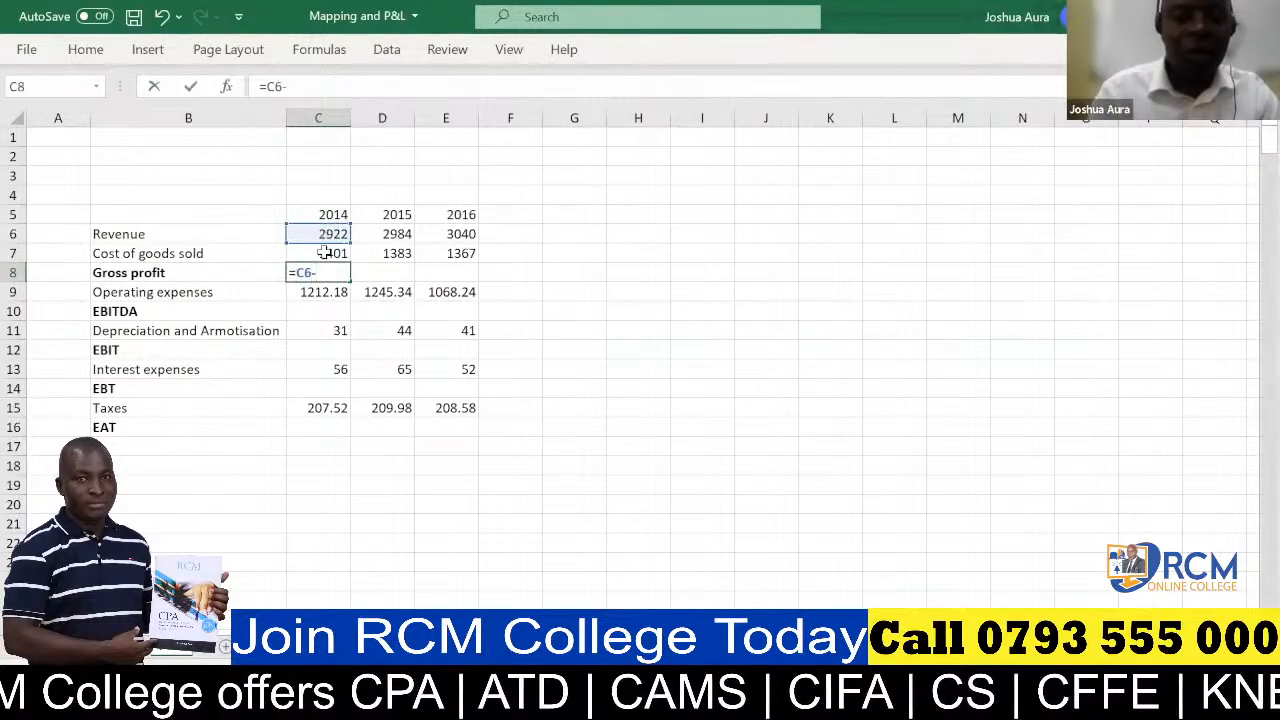
click(322, 253)
key(Return)
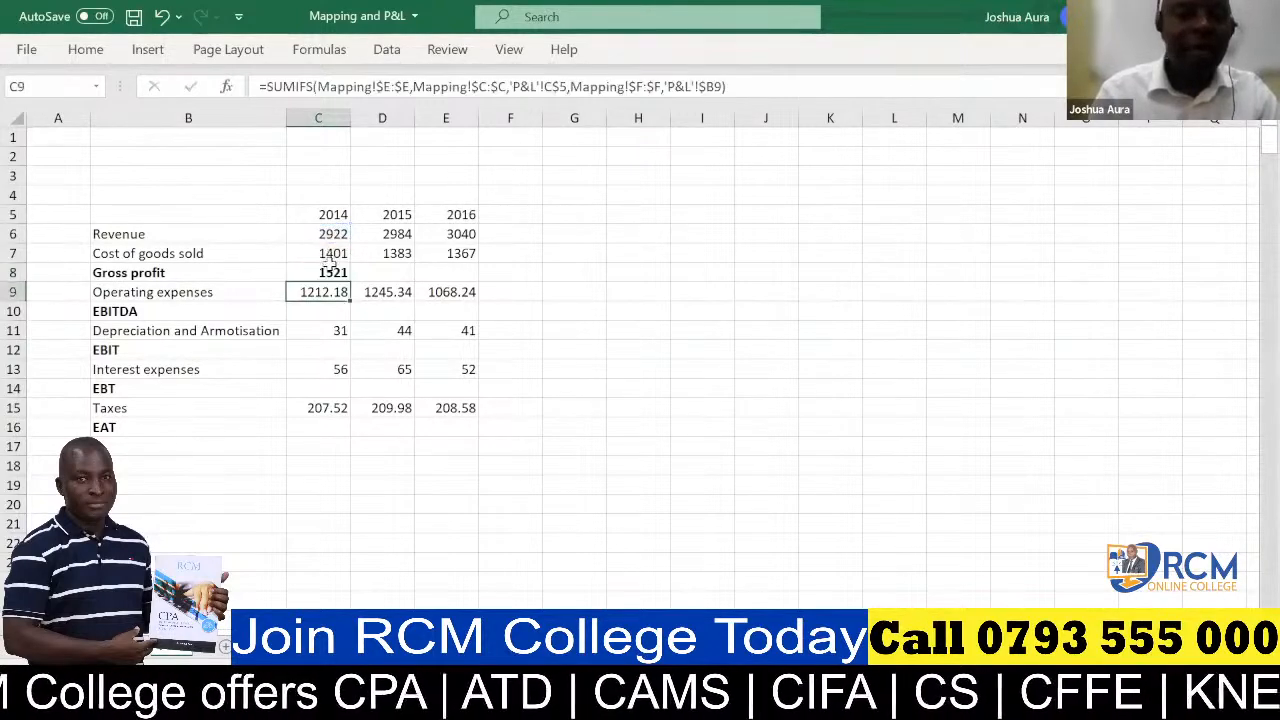
- Calculate the 2014 EBITDA in C10 as gross profit minus operating expenses with =C8-C9
click(332, 311)
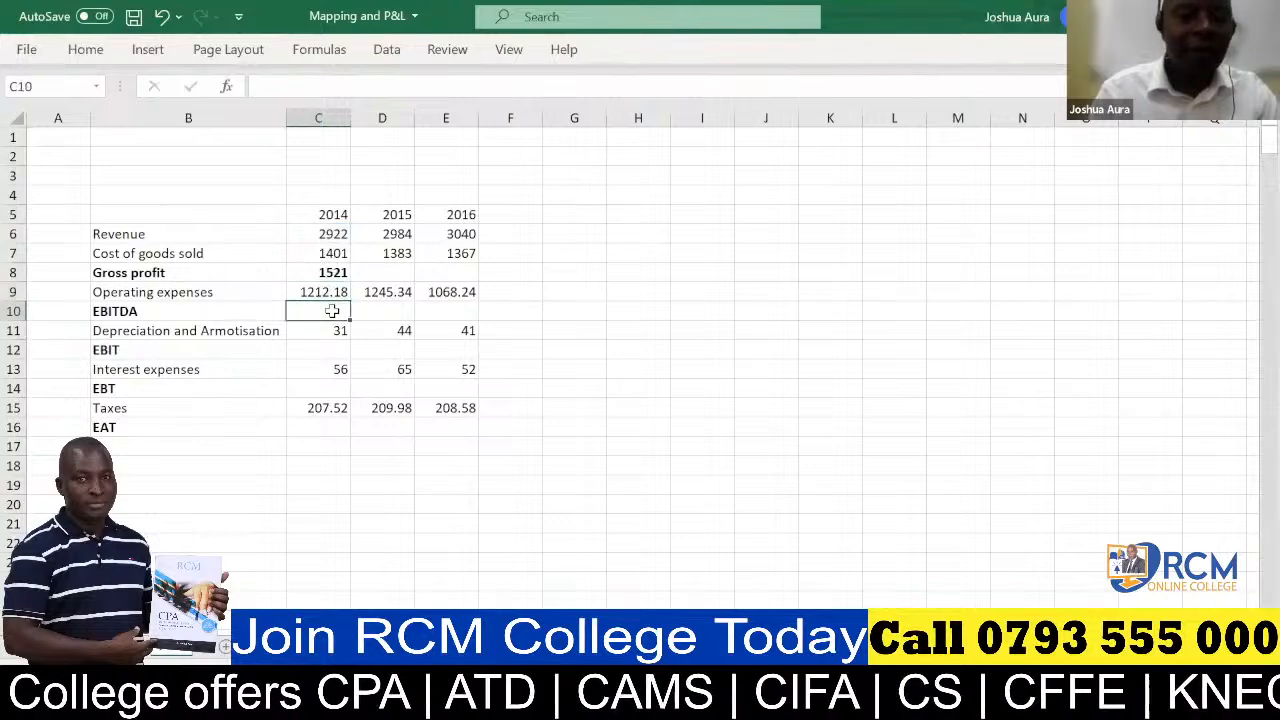
text(=)
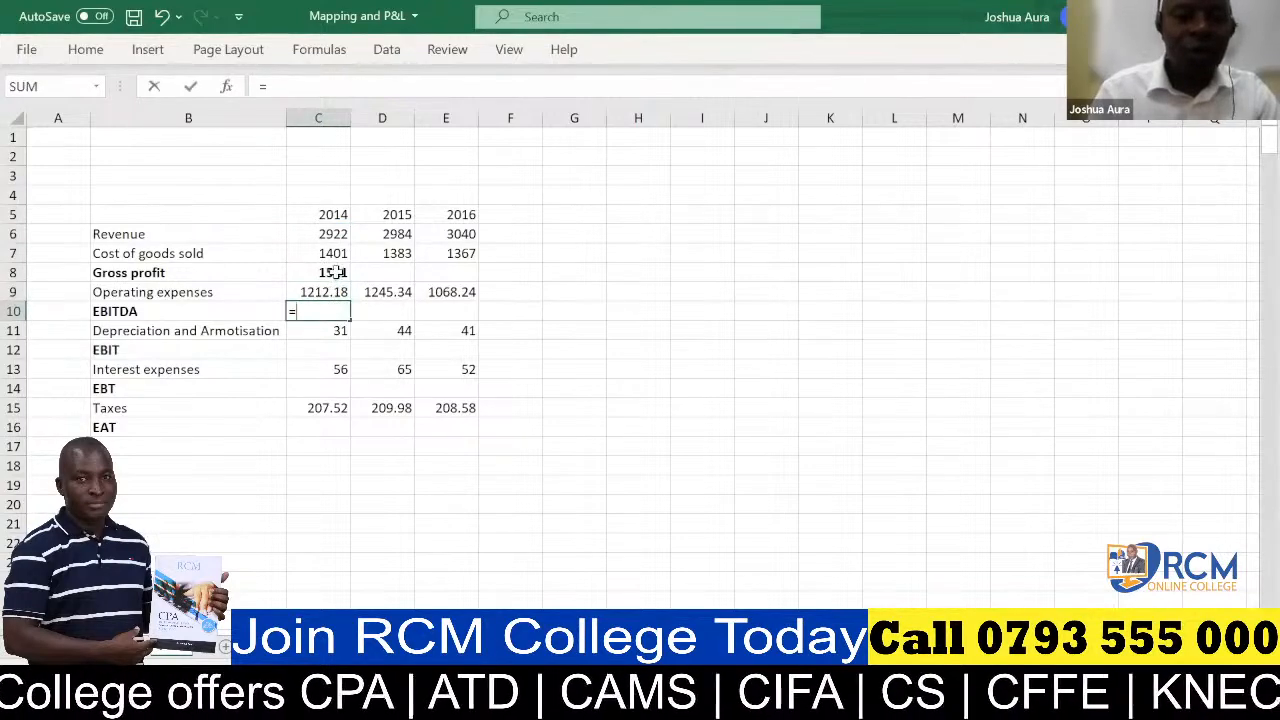
click(334, 272)
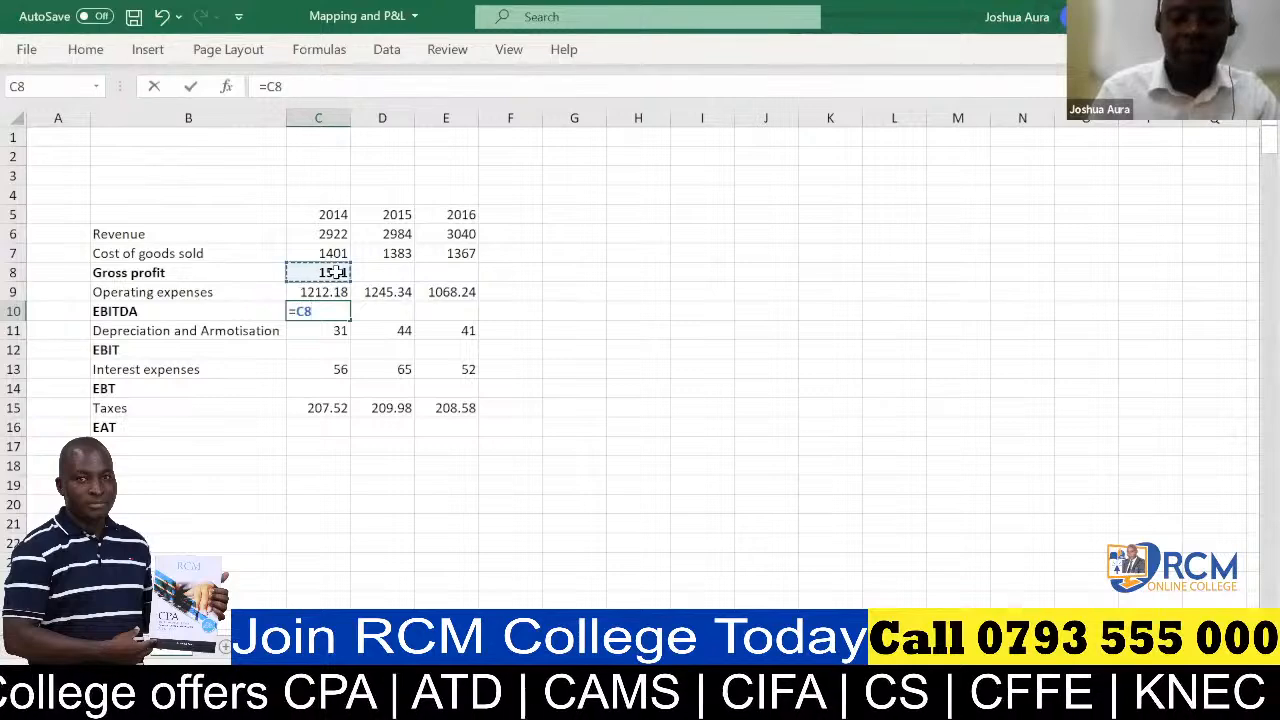
text(-)
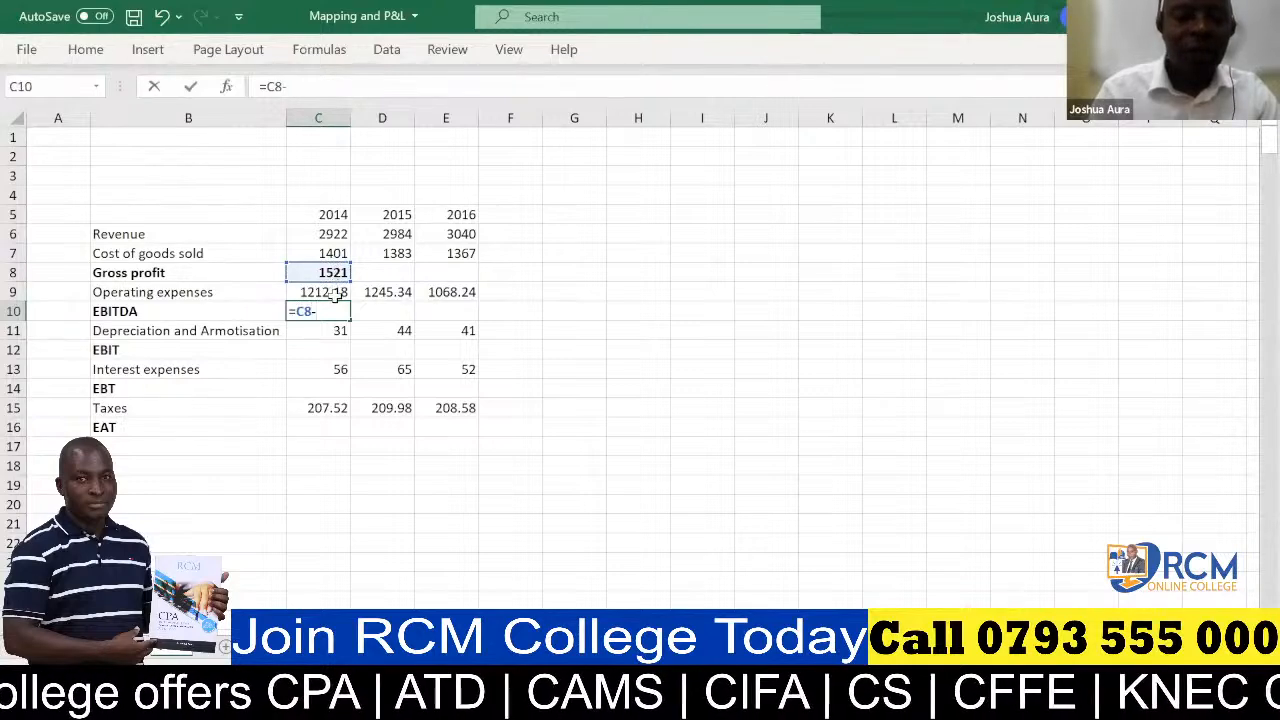
click(337, 290)
key(Return)
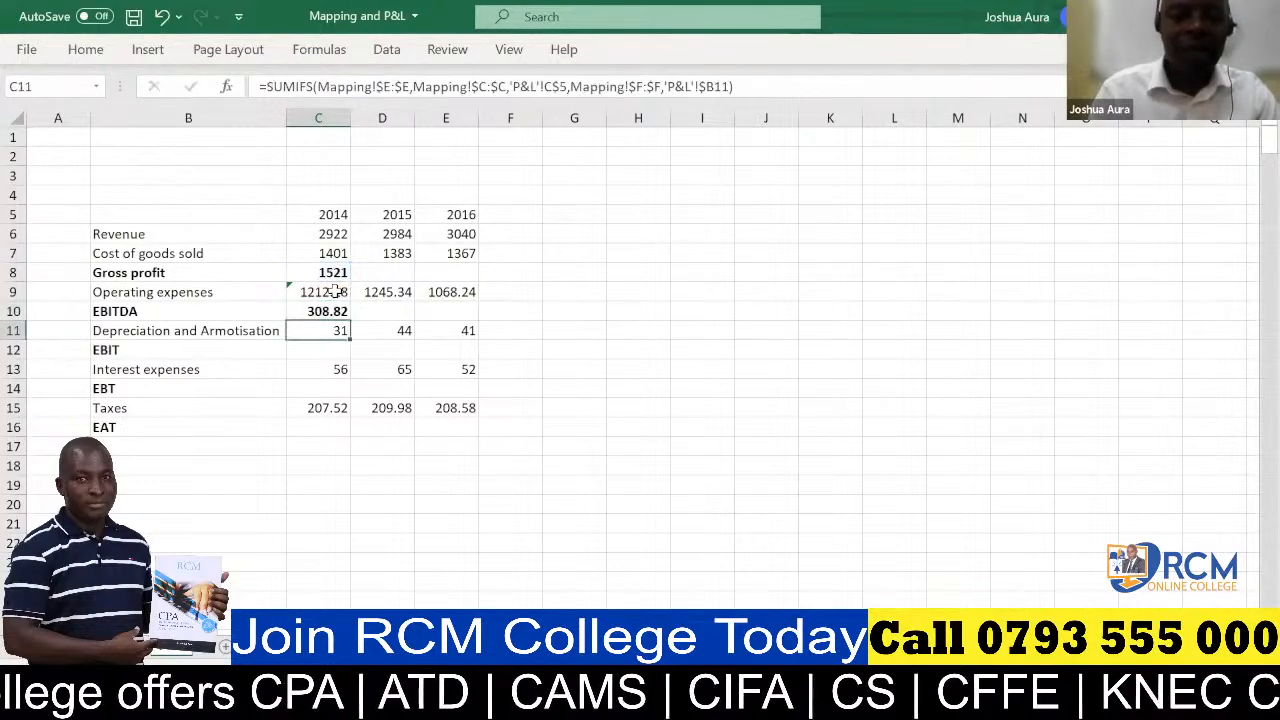
- Calculate the 2014 EBIT in C12 as EBITDA minus depreciation and amortisation with =C10-C11
click(333, 351)
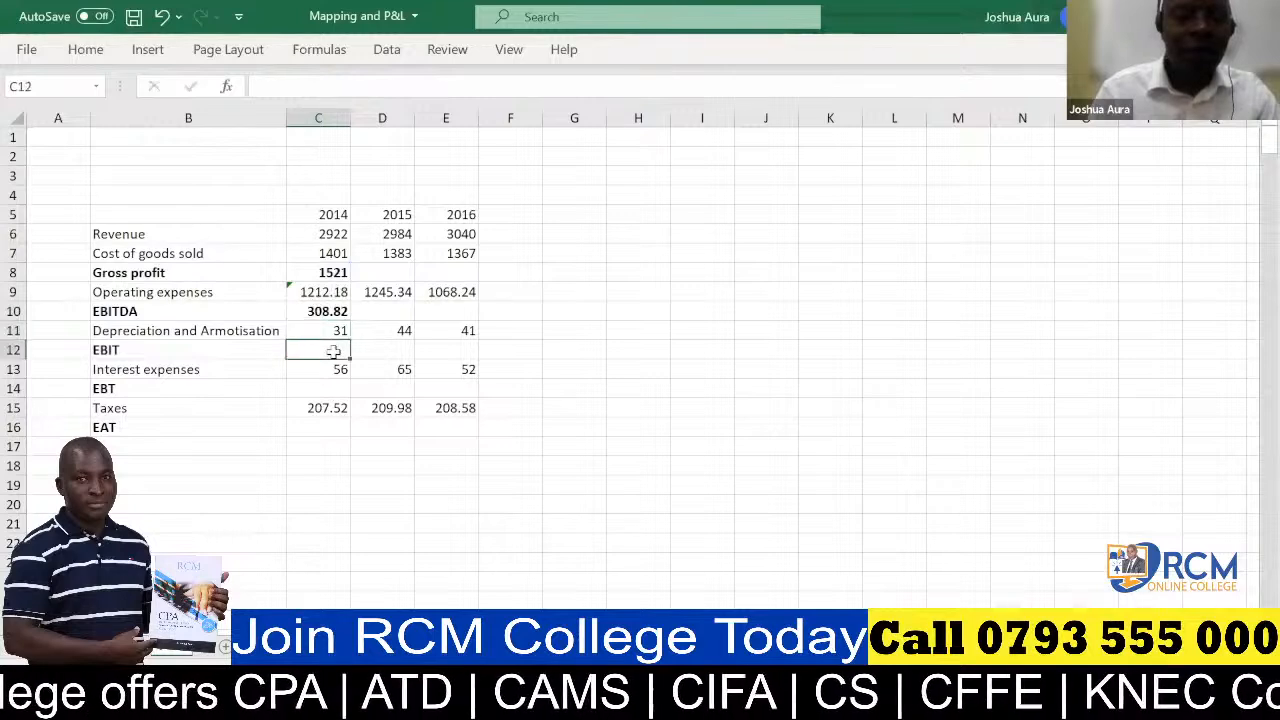
text(=)
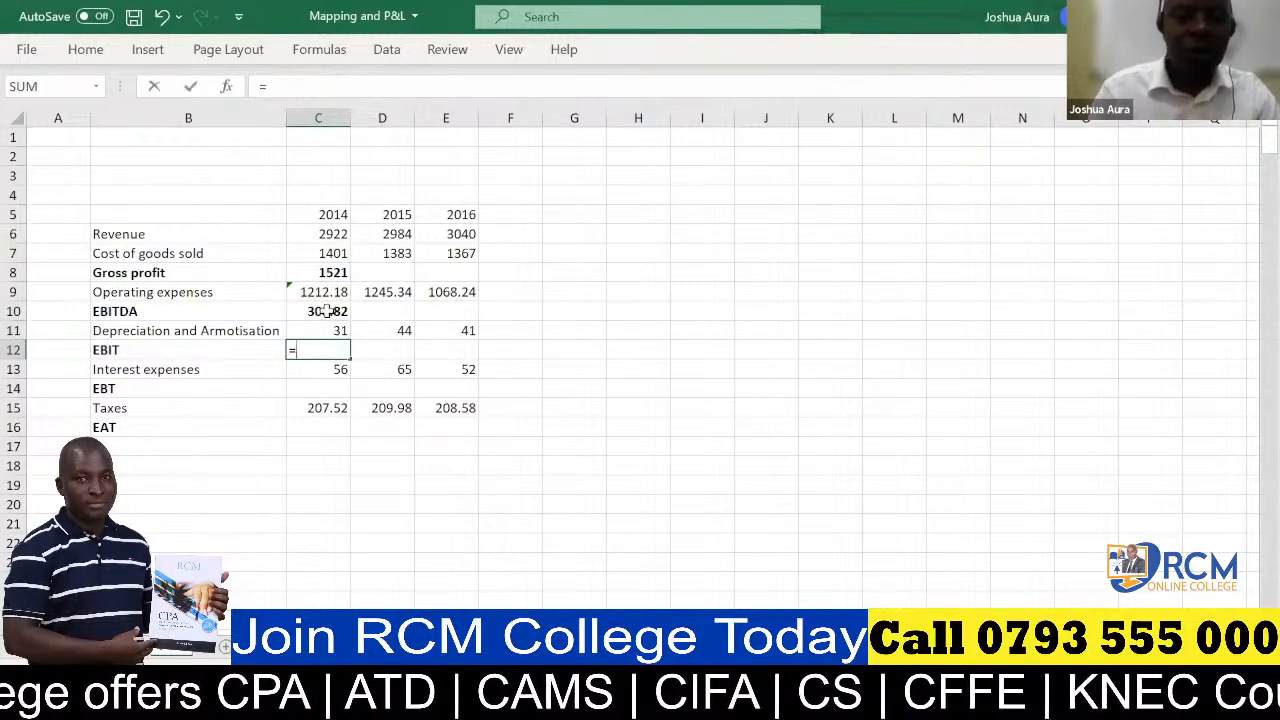
click(328, 311)
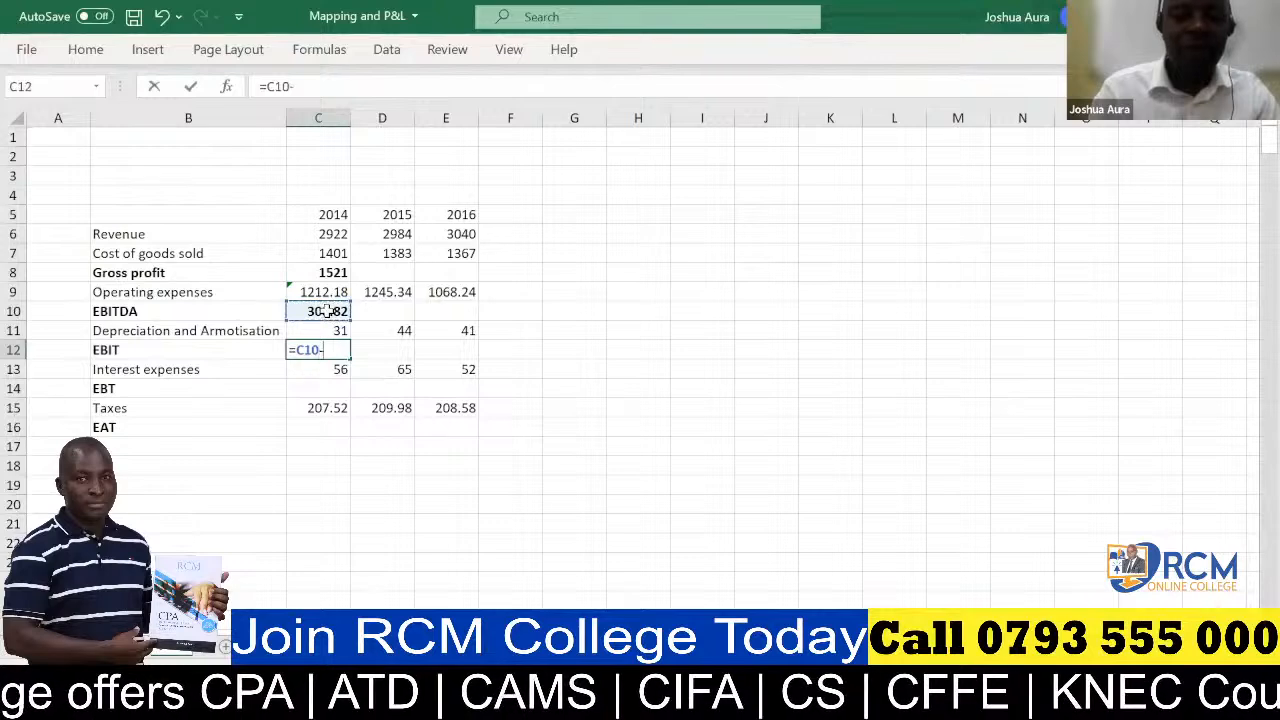
text(-)
click(336, 330)
key(Return)
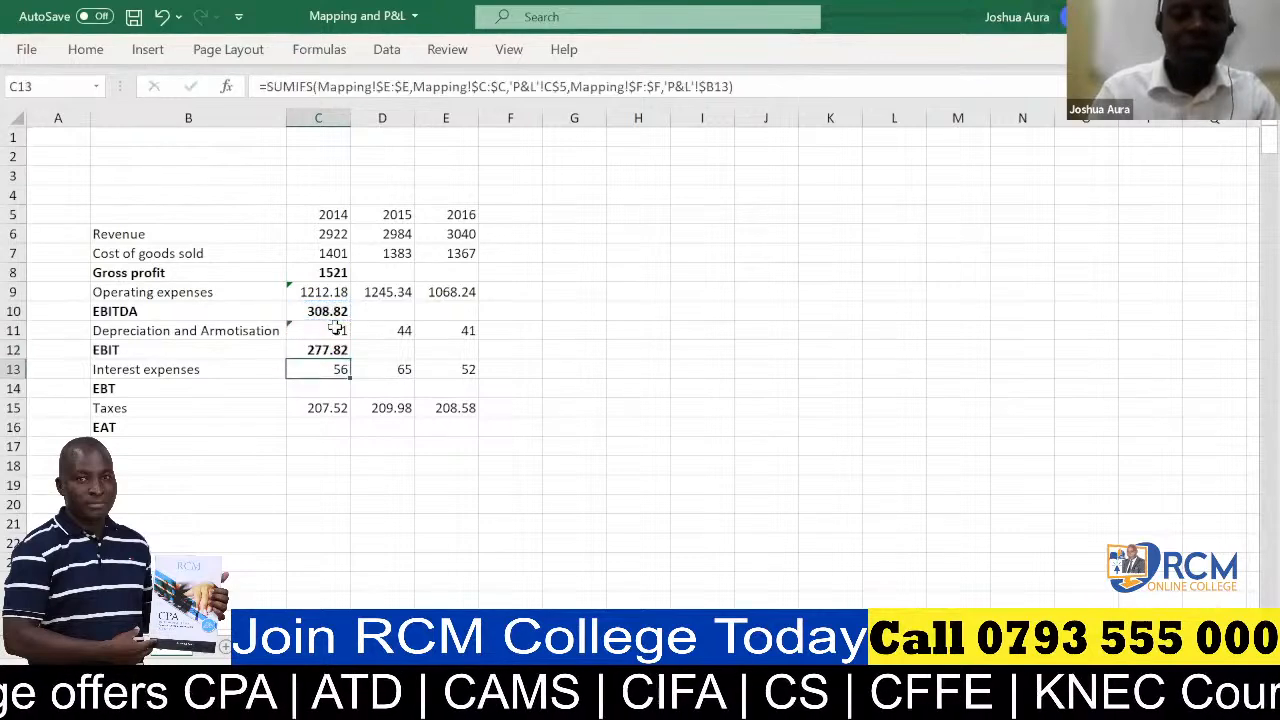
- Calculate the 2014 EBT in C14 as EBIT minus interest expenses with =C12-C13
click(340, 390)
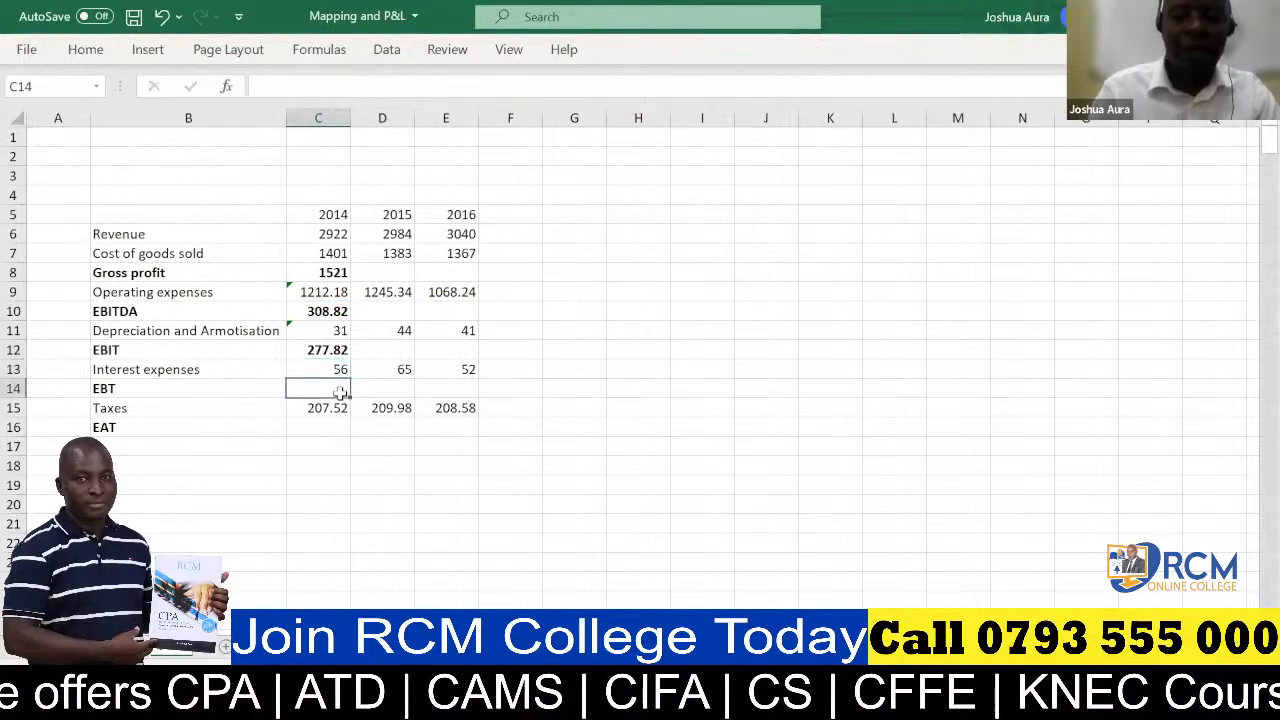
text(=)
click(333, 345)
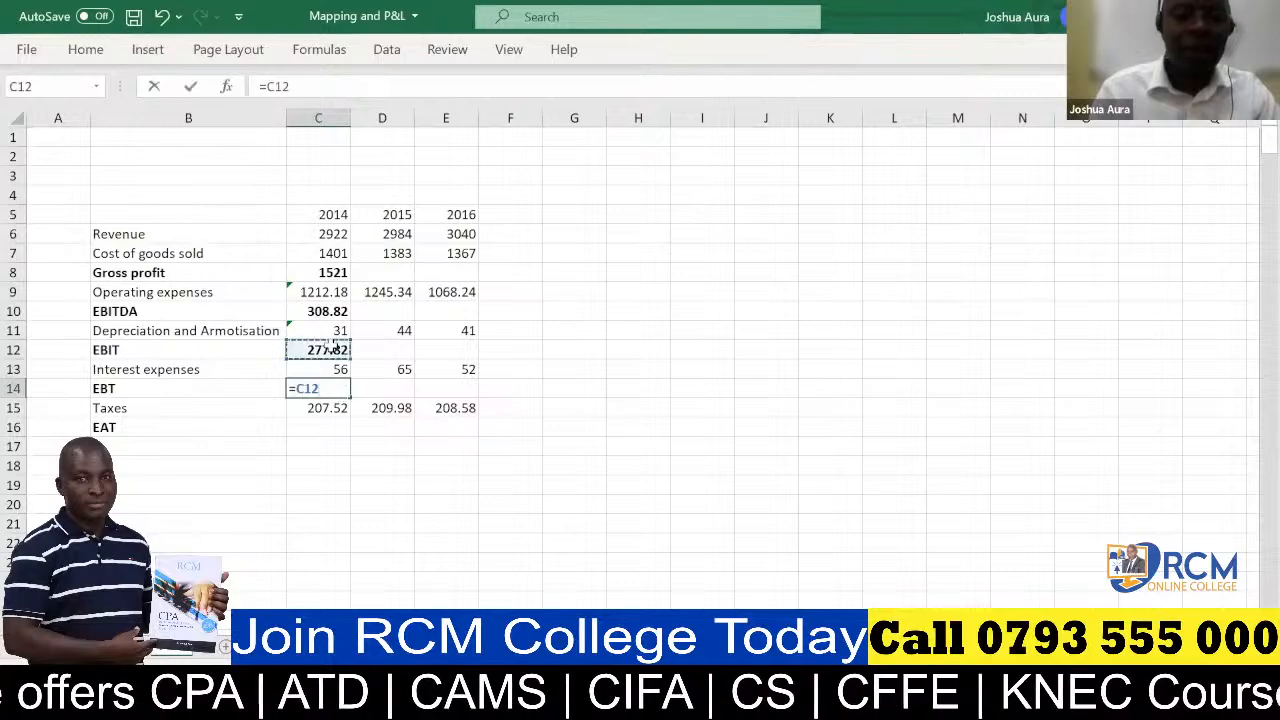
text(-)
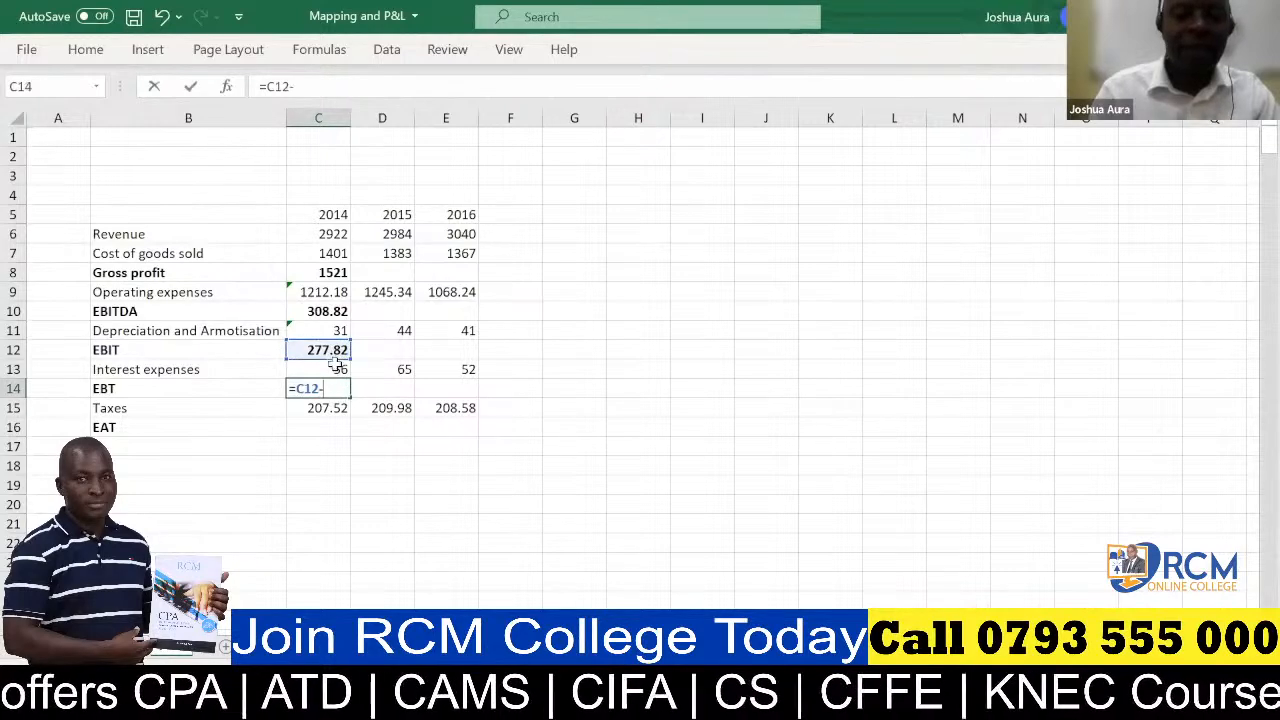
click(333, 368)
key(Return)
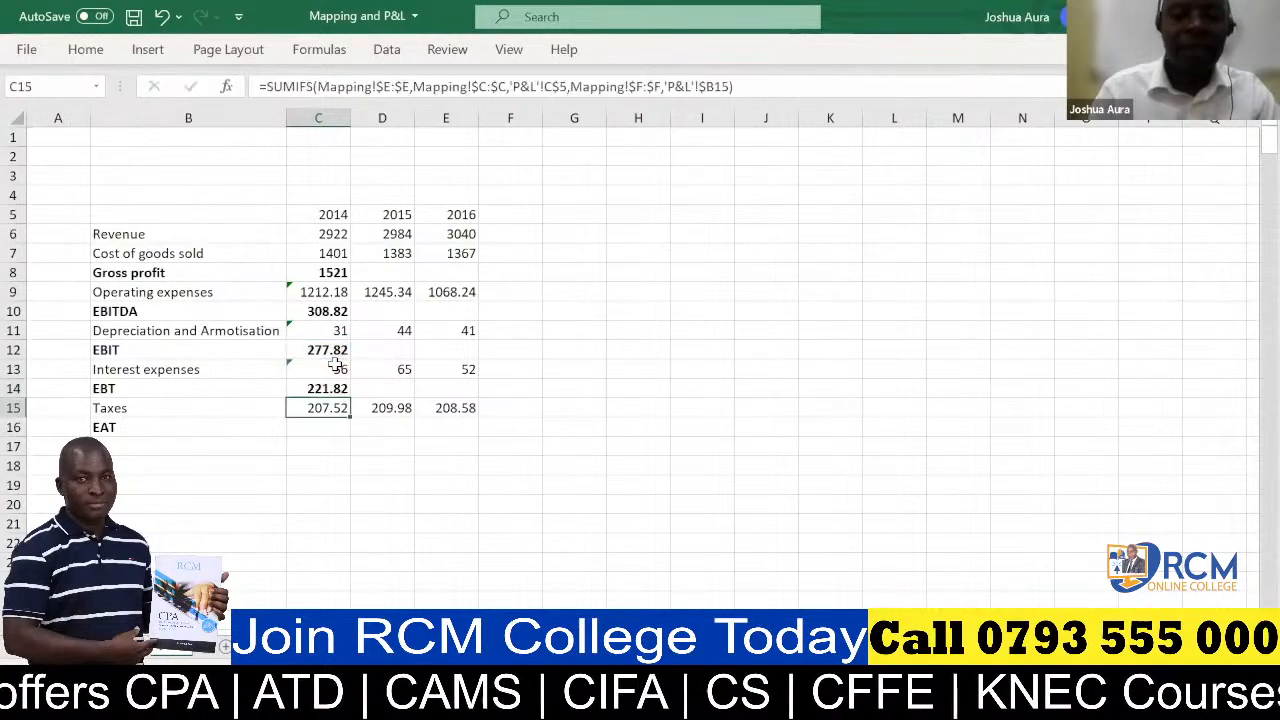
- Calculate the 2014 EAT in C16 as EBT minus taxes with =C14-C15
click(335, 424)
text(=)
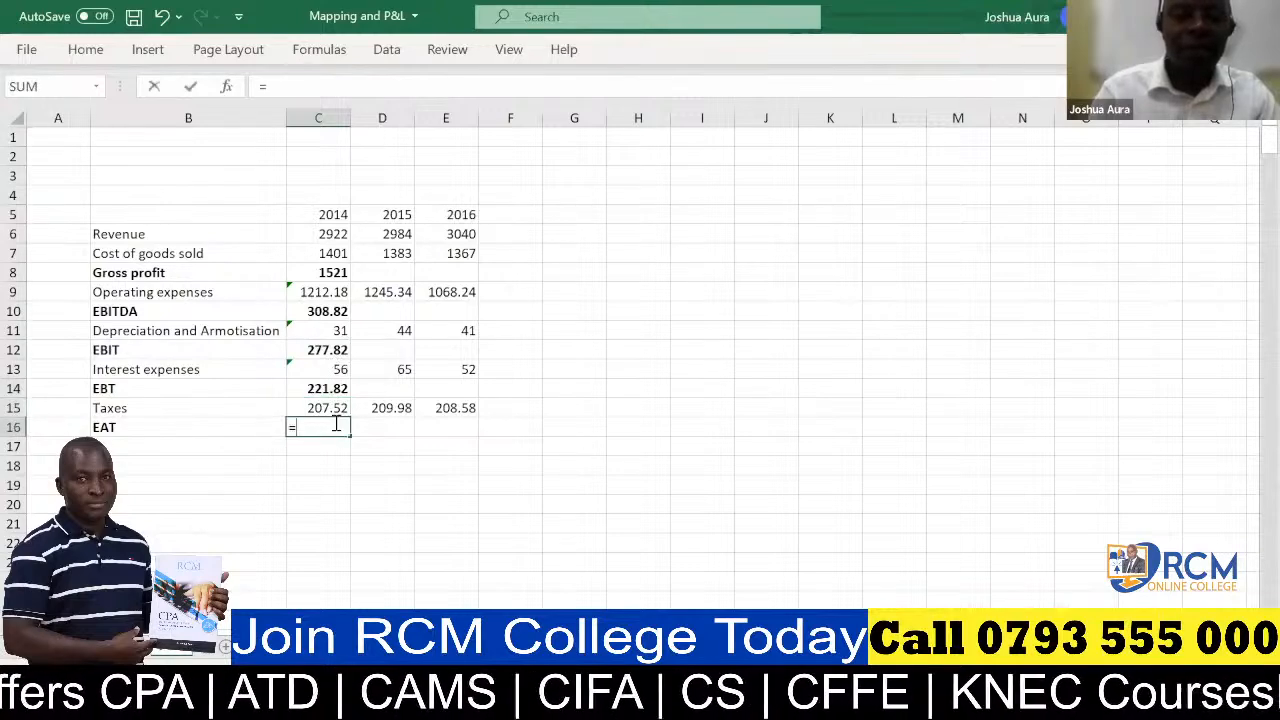
click(325, 388)
text(=)
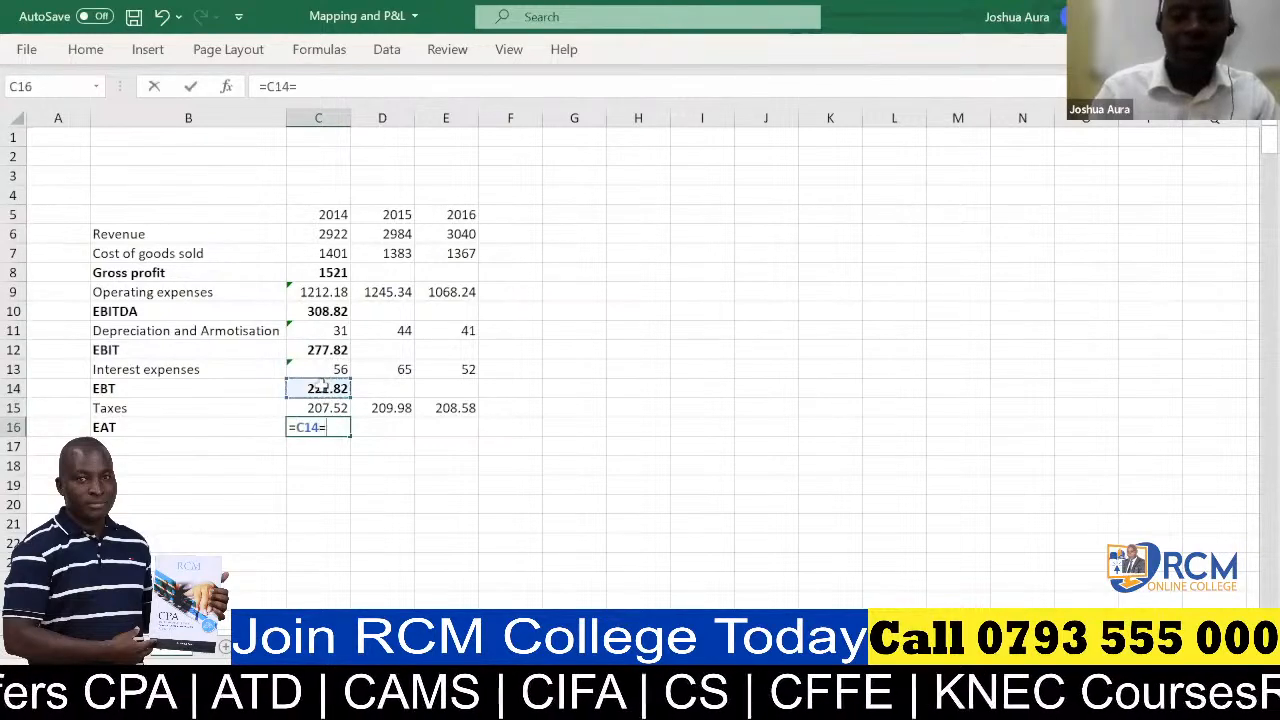
key(BackSpace)
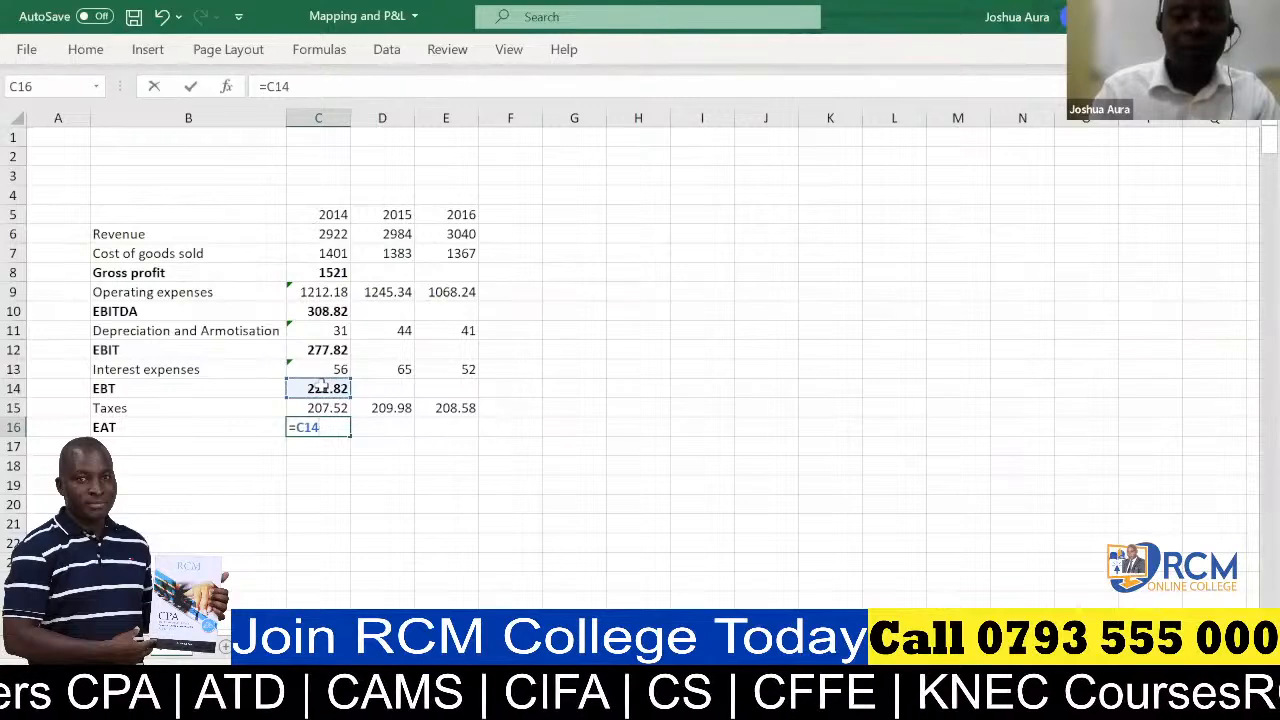
text(-)
click(325, 406)
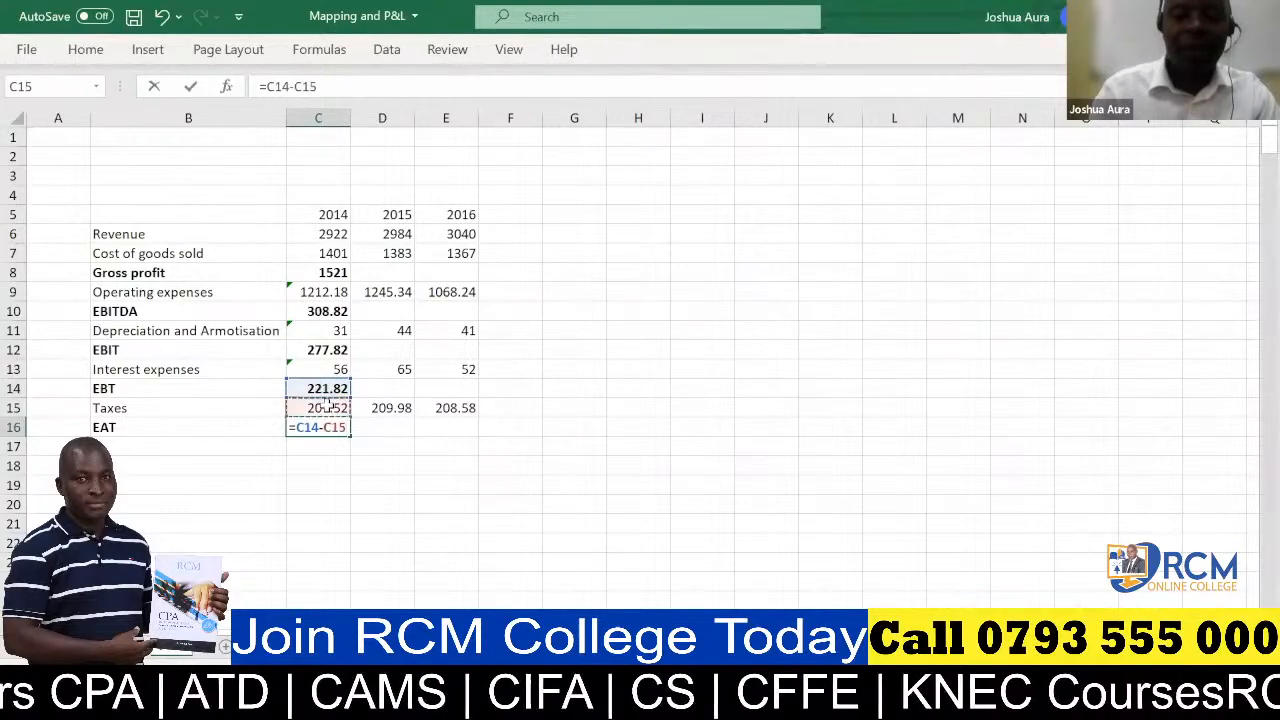
key(Return)
- Fill the 2014 Gross profit and EBITDA formulas in C8 and C10 across to the 2015 and 2016 columns
click(327, 272)
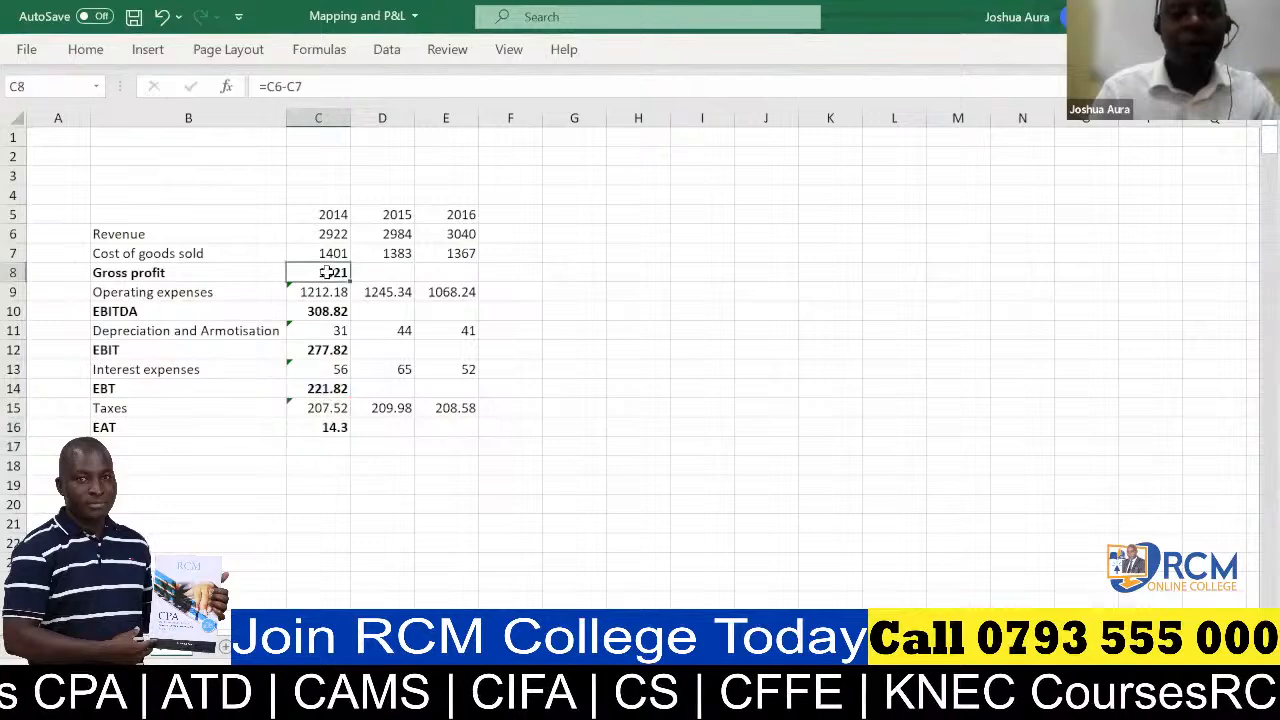
drag(327, 272, 448, 274)
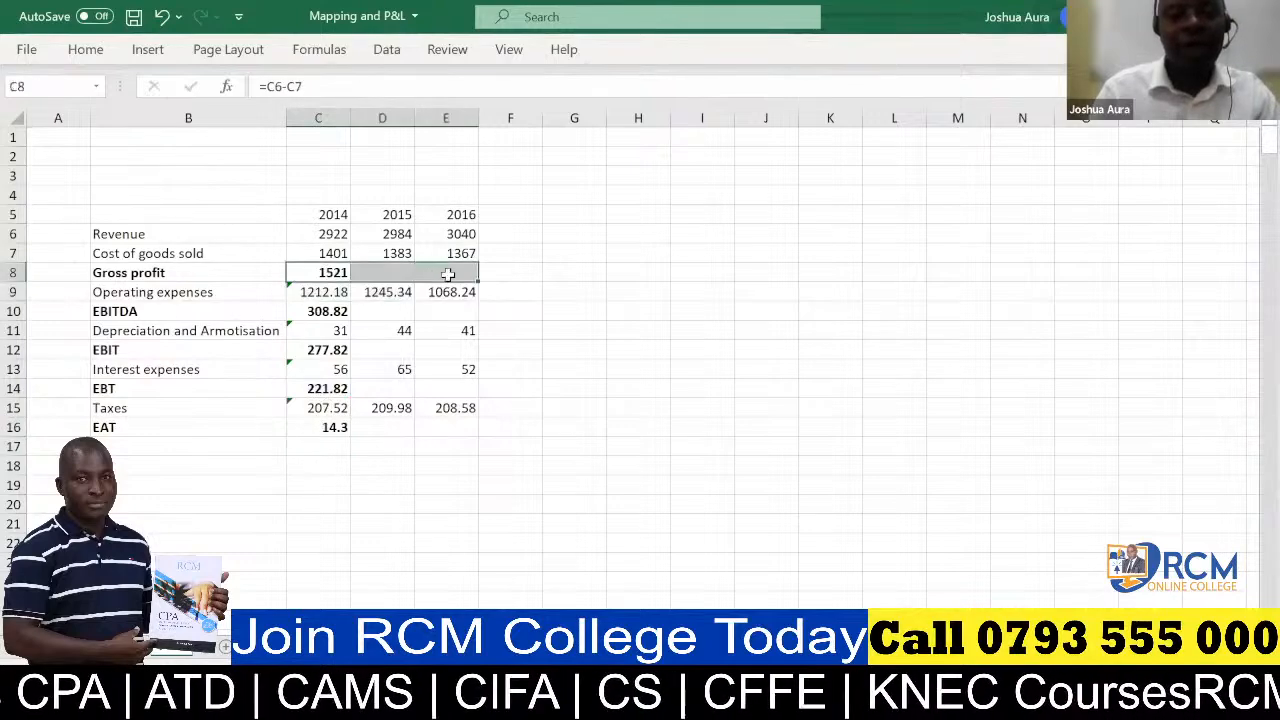
key(ctrl+r)
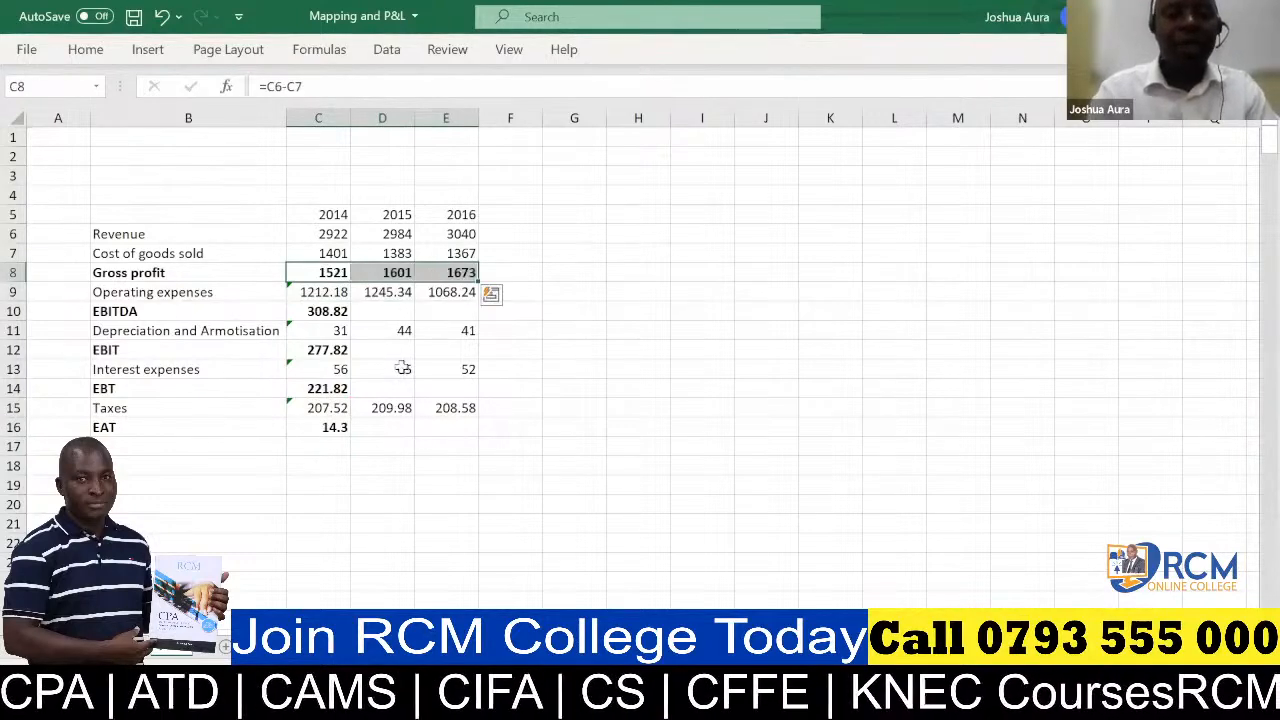
drag(336, 316, 463, 320)
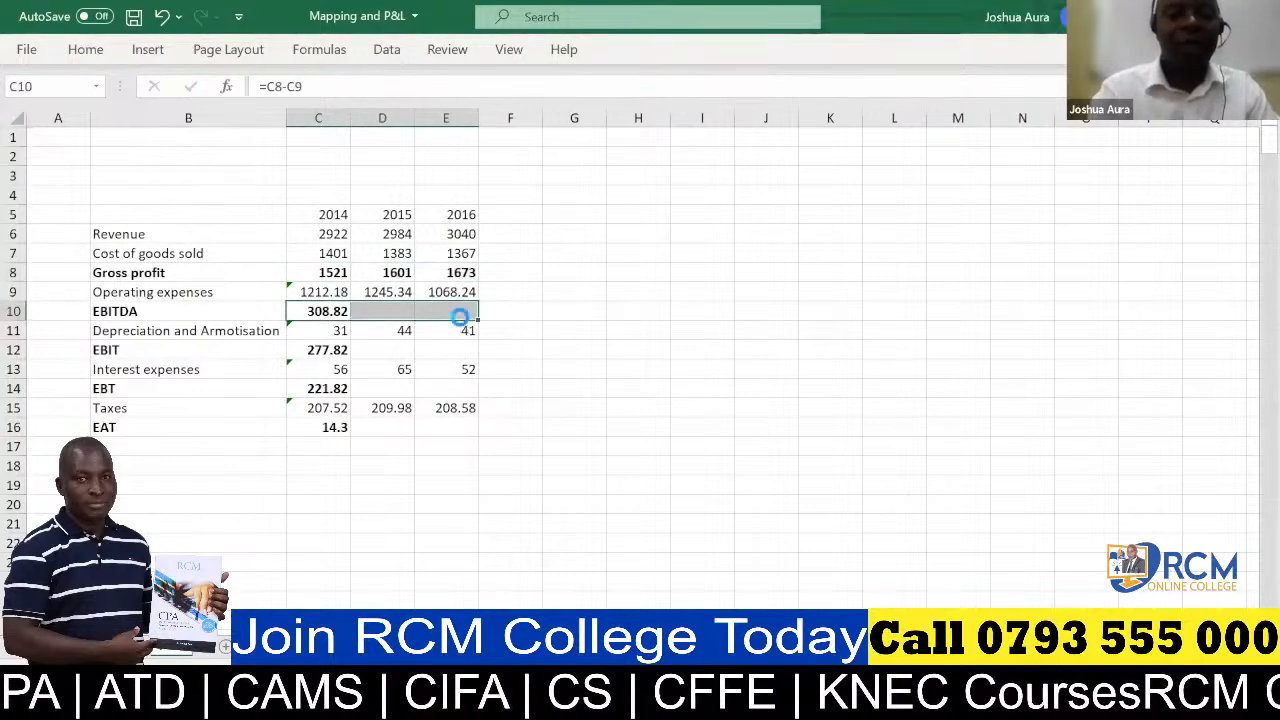
key(ctrl+r)
- Fill the 2014 EBIT formula in C12 across to 2015 and 2016 in D12:E12
double_click(338, 352)
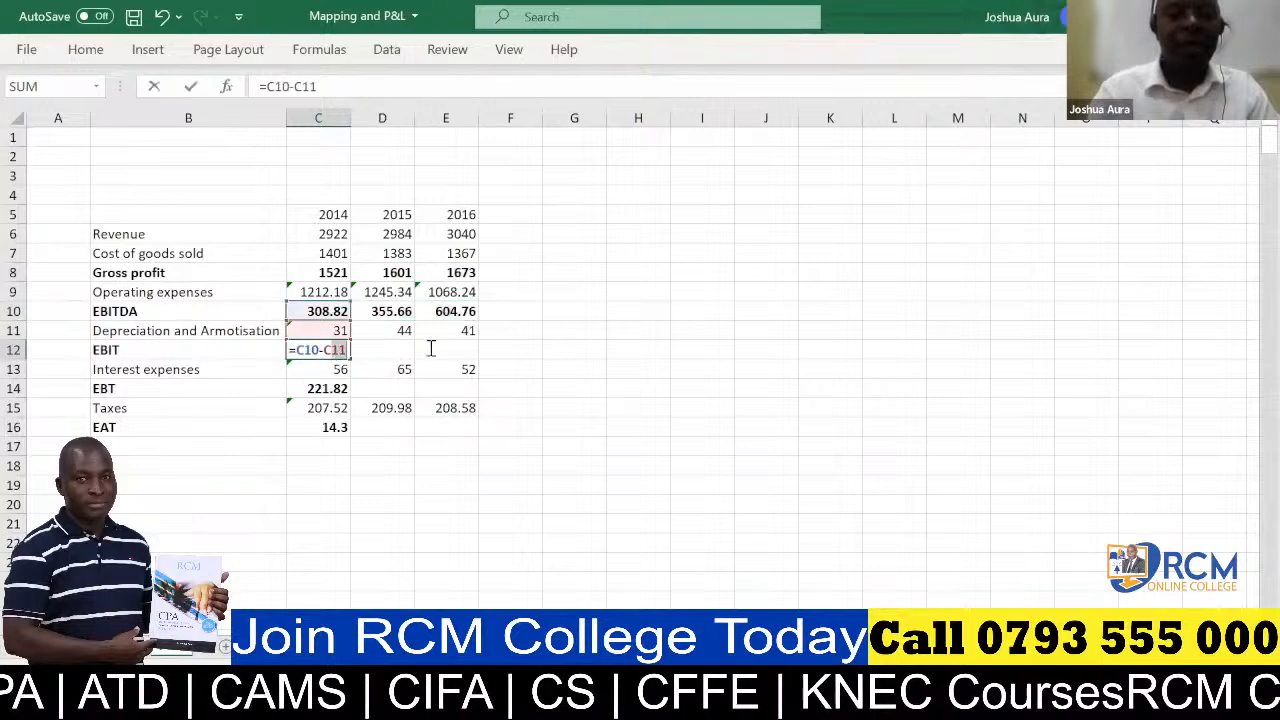
click(383, 348)
click(330, 350)
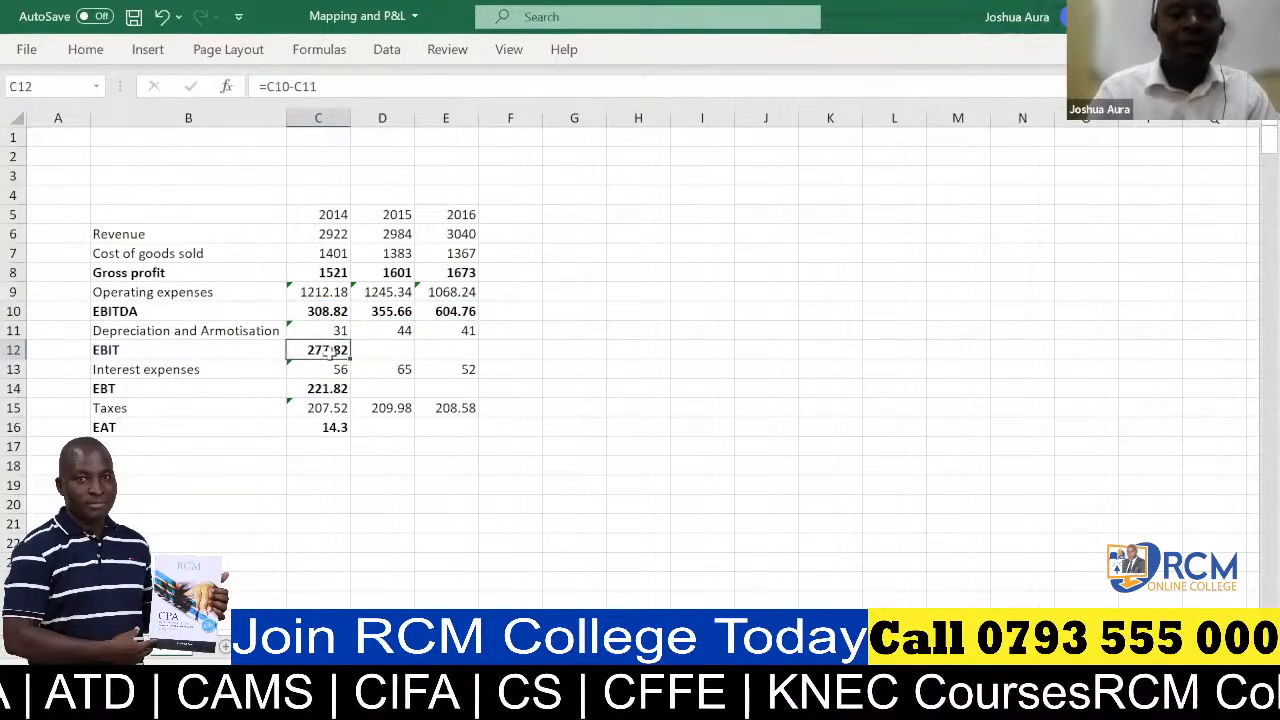
drag(330, 350, 461, 352)
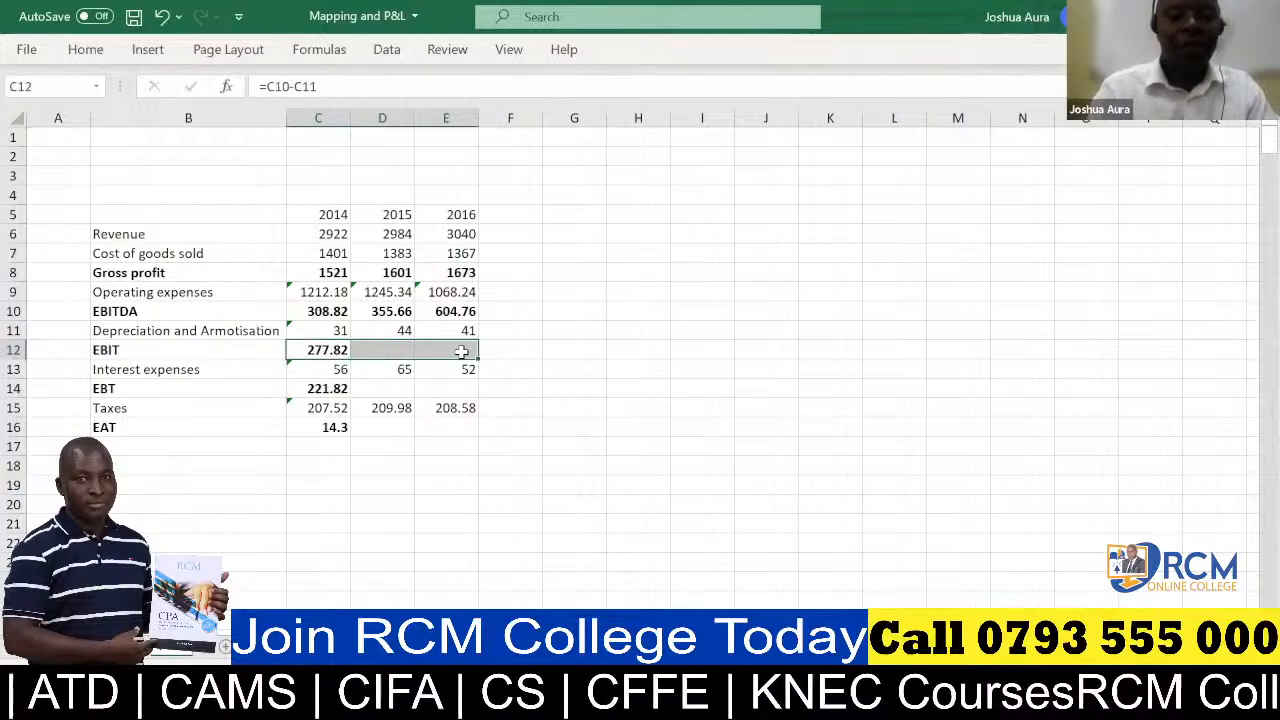
key(ctrl+r)
- Extend the 2014 EBT and EAT formulas in C14 and C16 across to the 2015 and 2016 columns
click(340, 390)
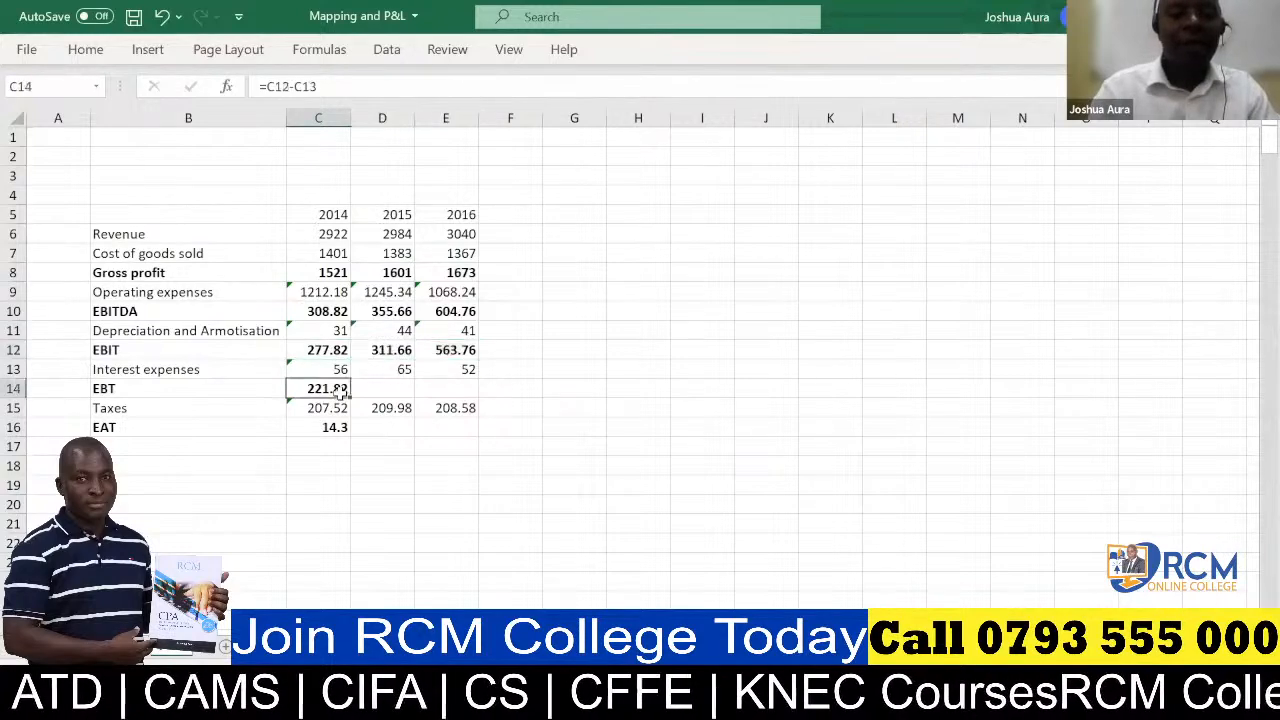
drag(348, 395, 466, 393)
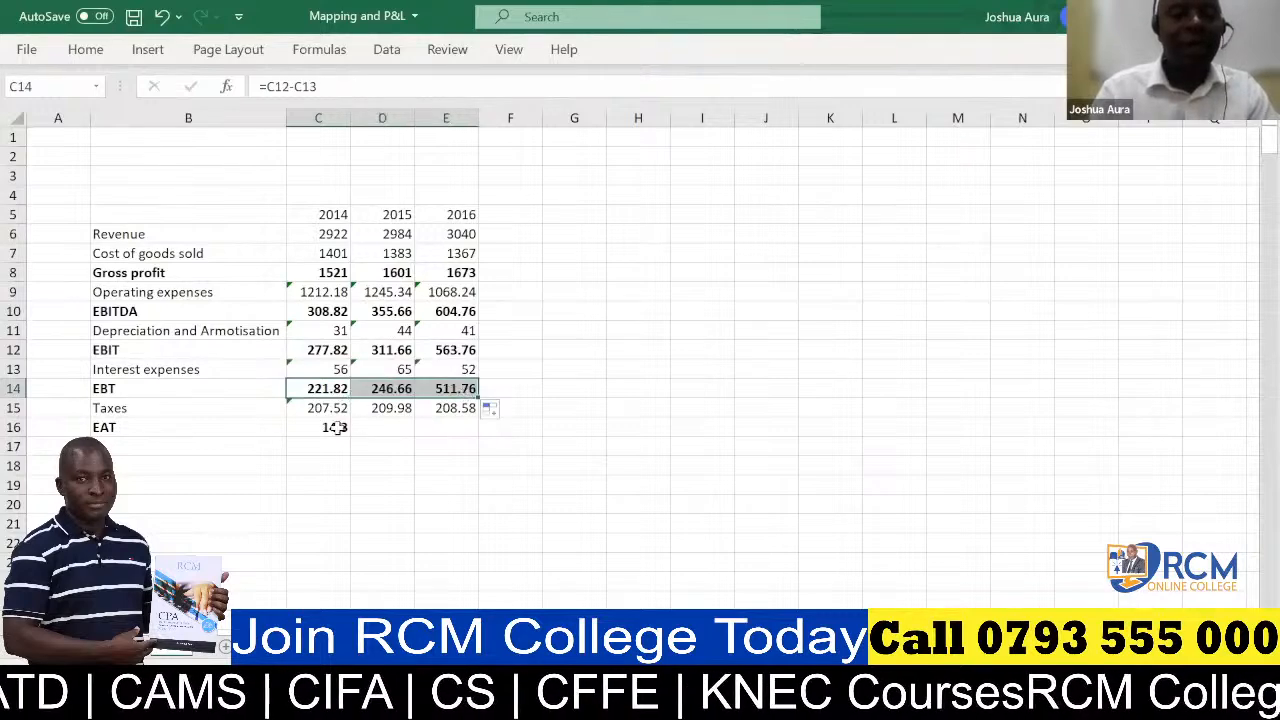
click(336, 427)
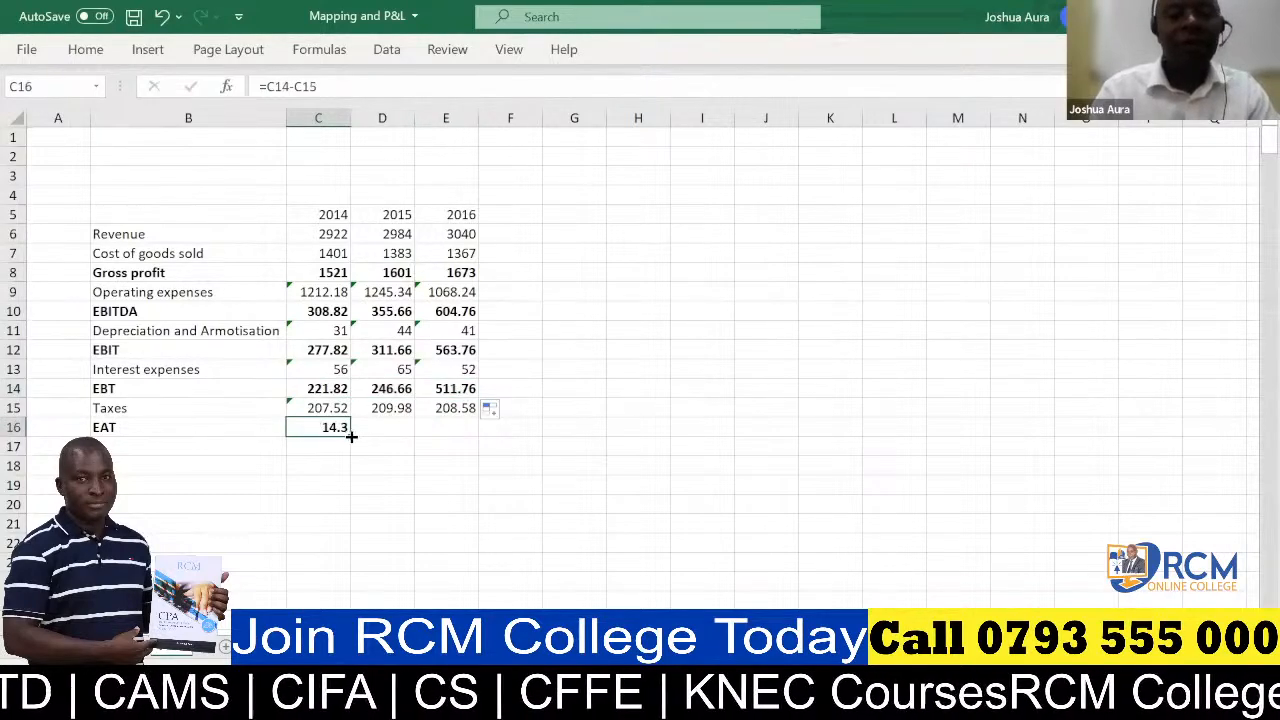
drag(351, 436, 484, 436)
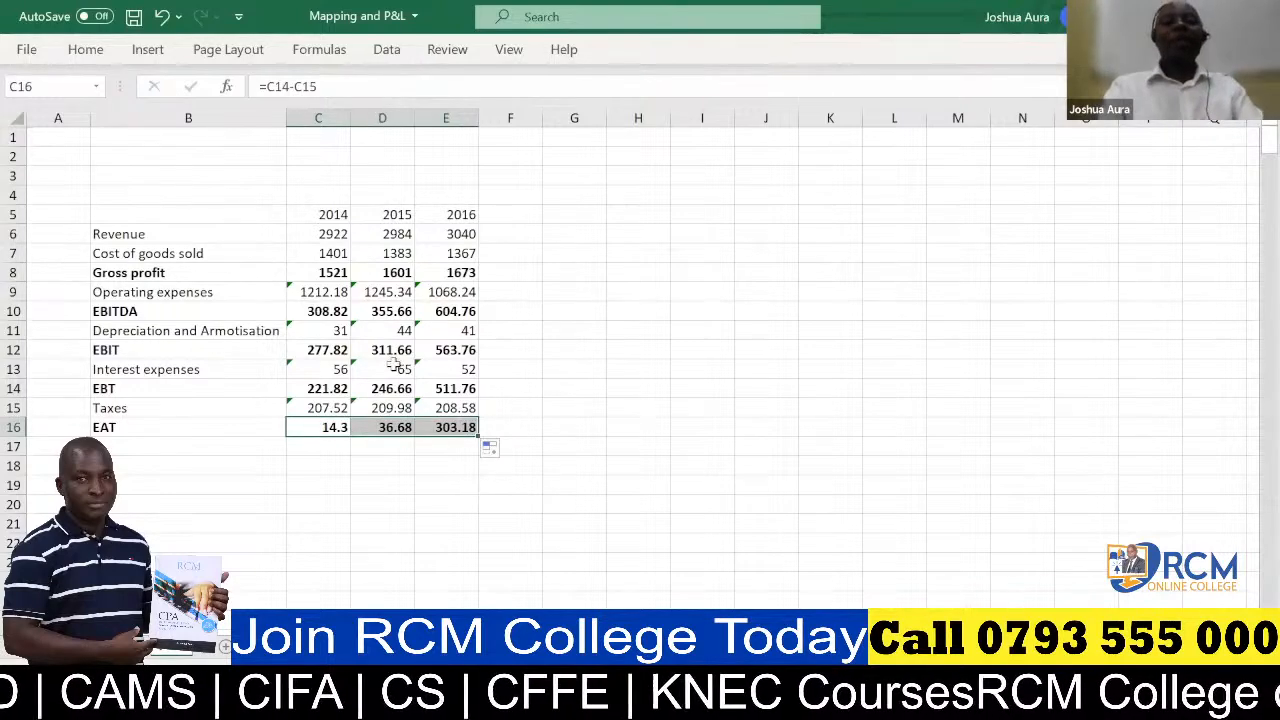
- Convert the P&L range B5:E16 into a table with headers
click(312, 487)
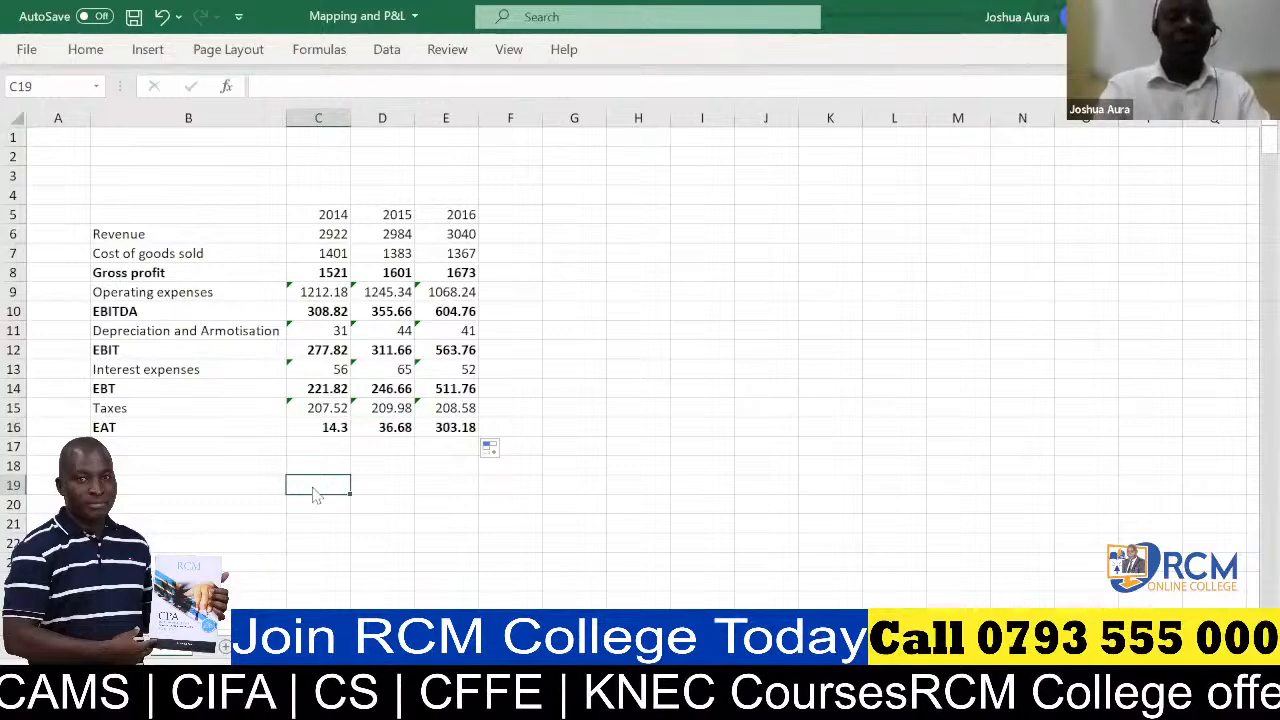
key(ctrl+t)
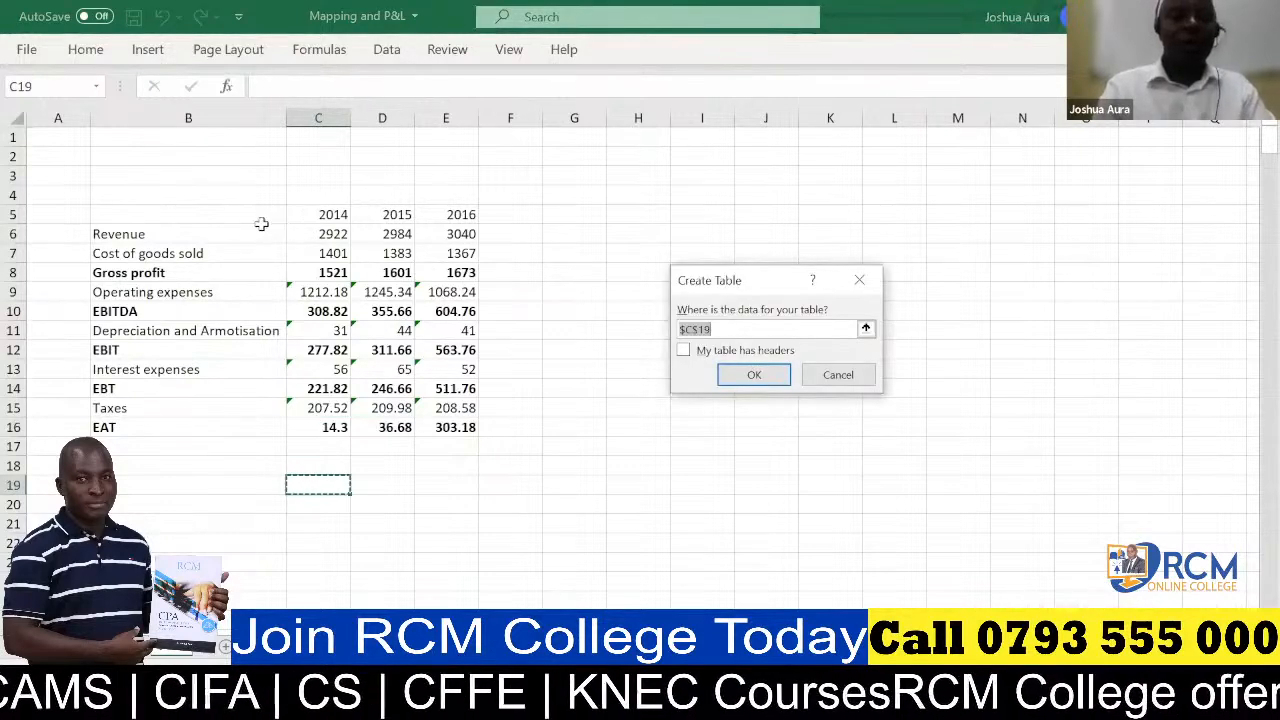
click(174, 210)
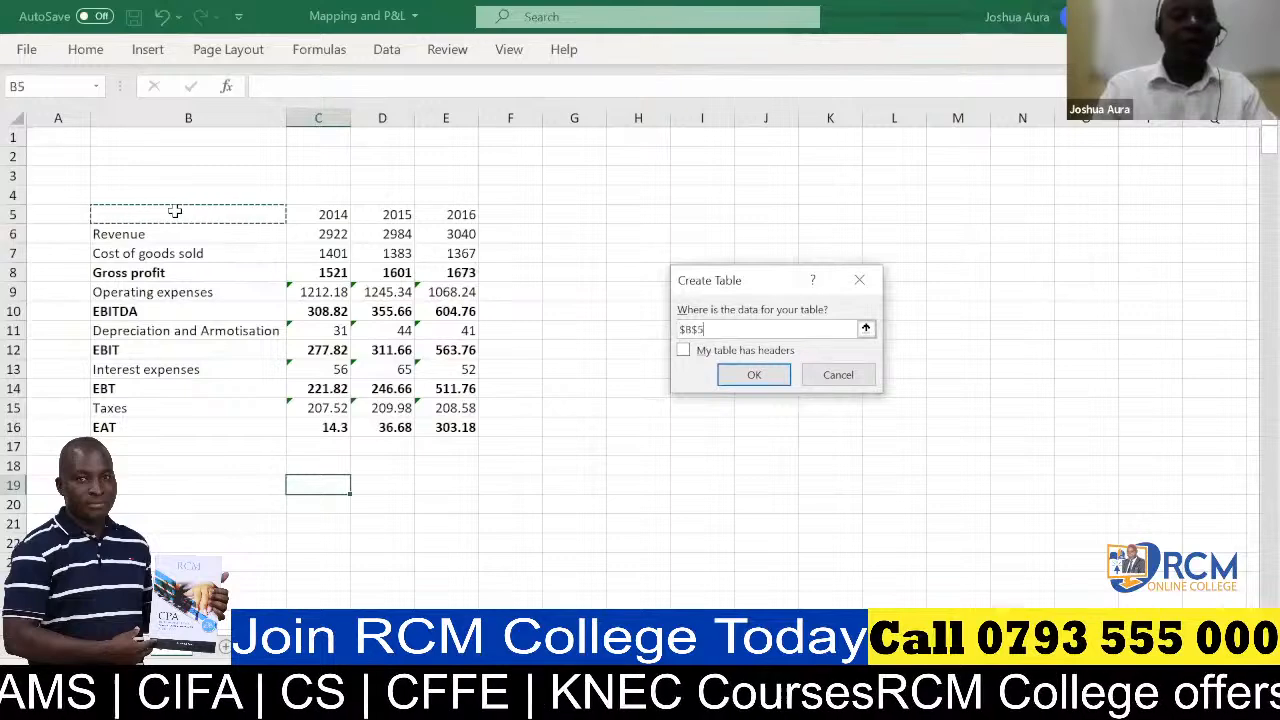
shift+click(440, 430)
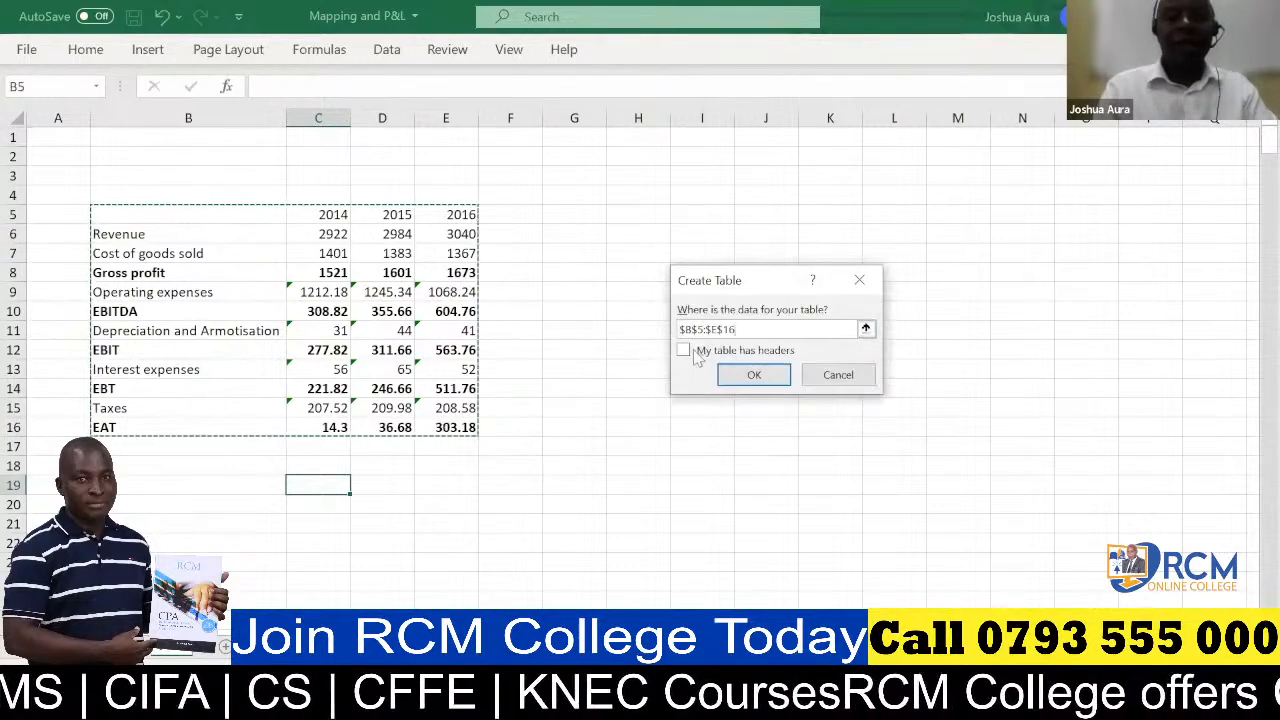
click(684, 351)
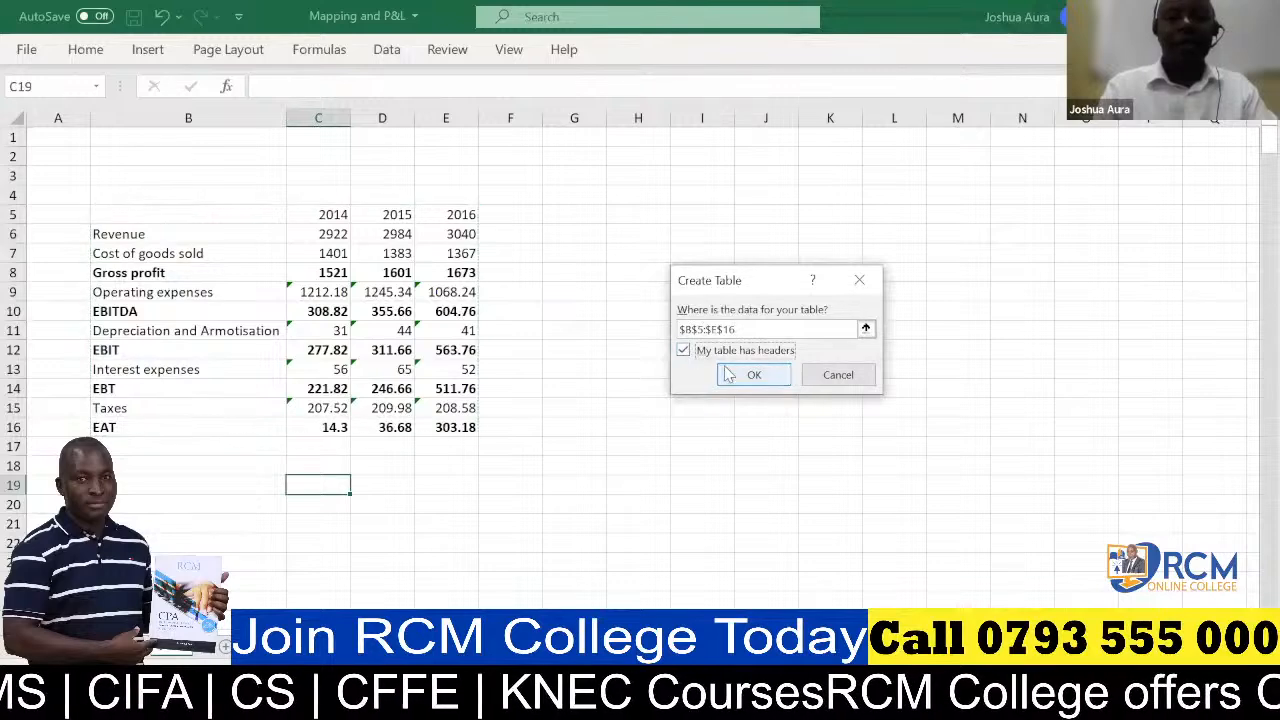
click(735, 373)
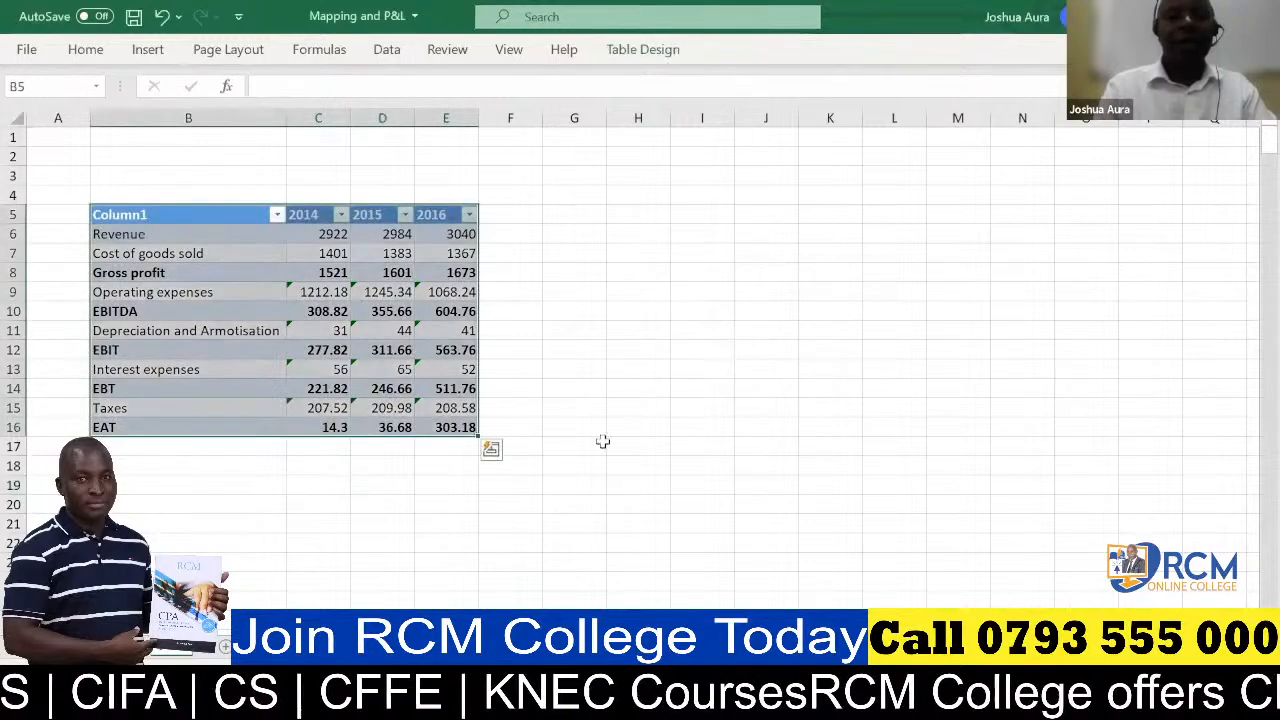